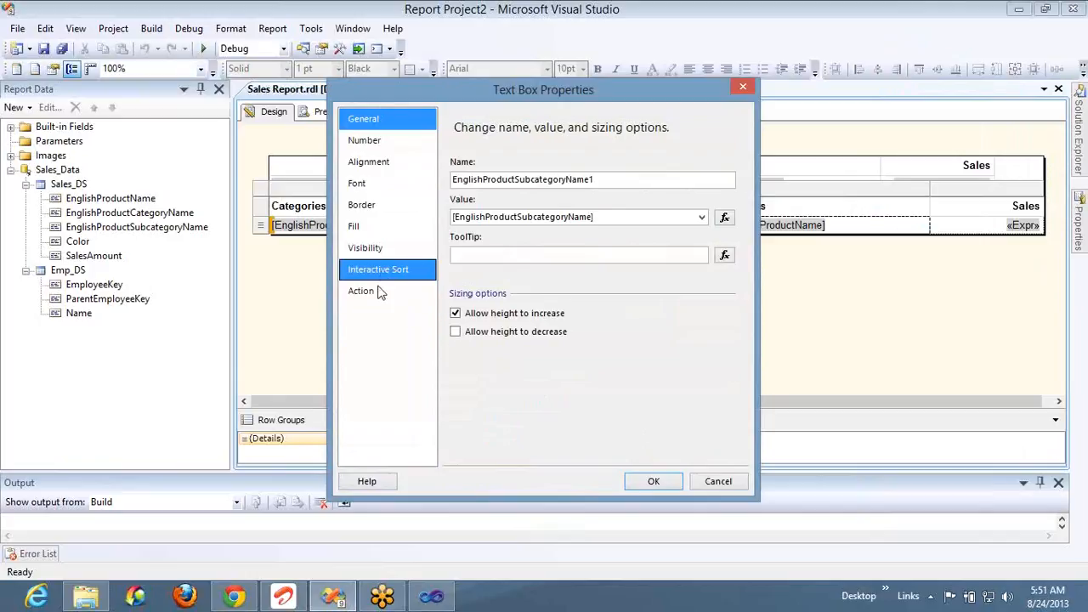
Step: View the Go to URL hyperlink option in the subcategory text box's Action settings and close the properties without saving
left_click(377, 289)
left_click(489, 237)
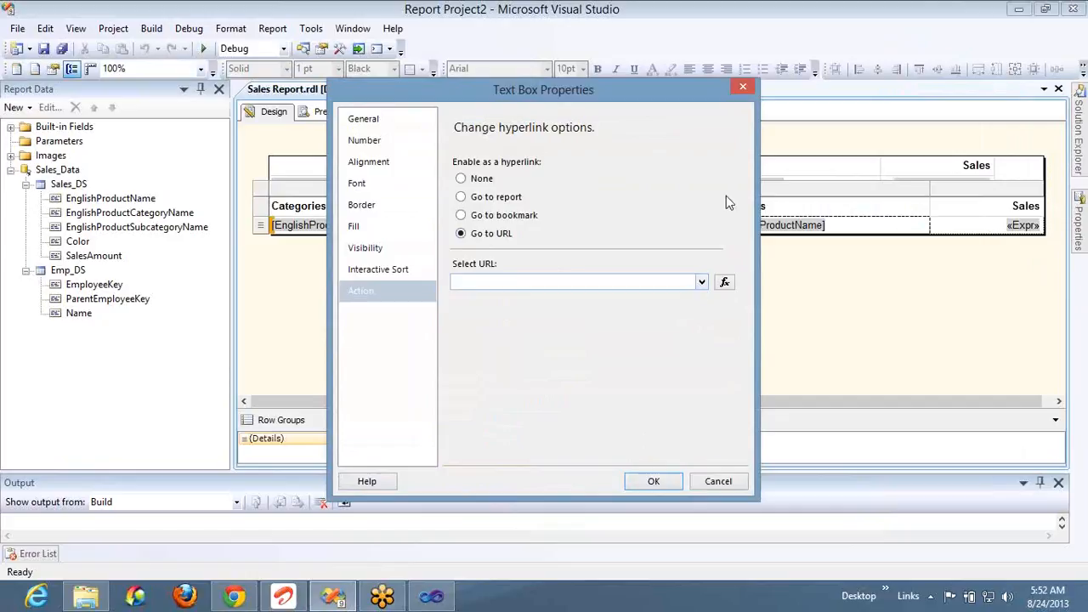
left_click(743, 86)
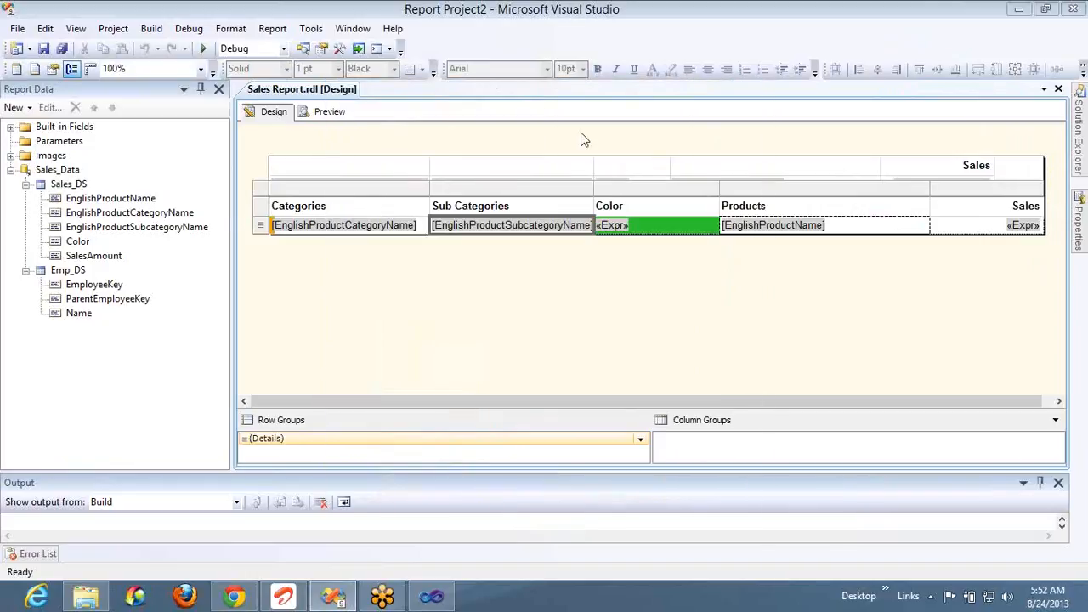
Step: View the Go to report hyperlink option in the Sub Categories detail cell's Action settings and close the properties without saving
left_click(334, 228)
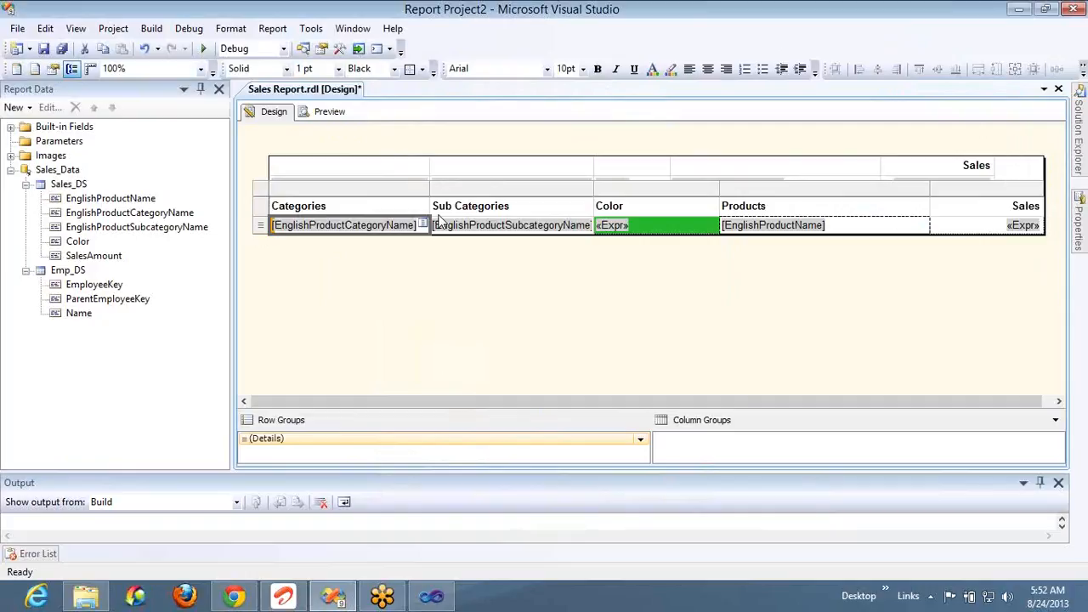
left_click(507, 237)
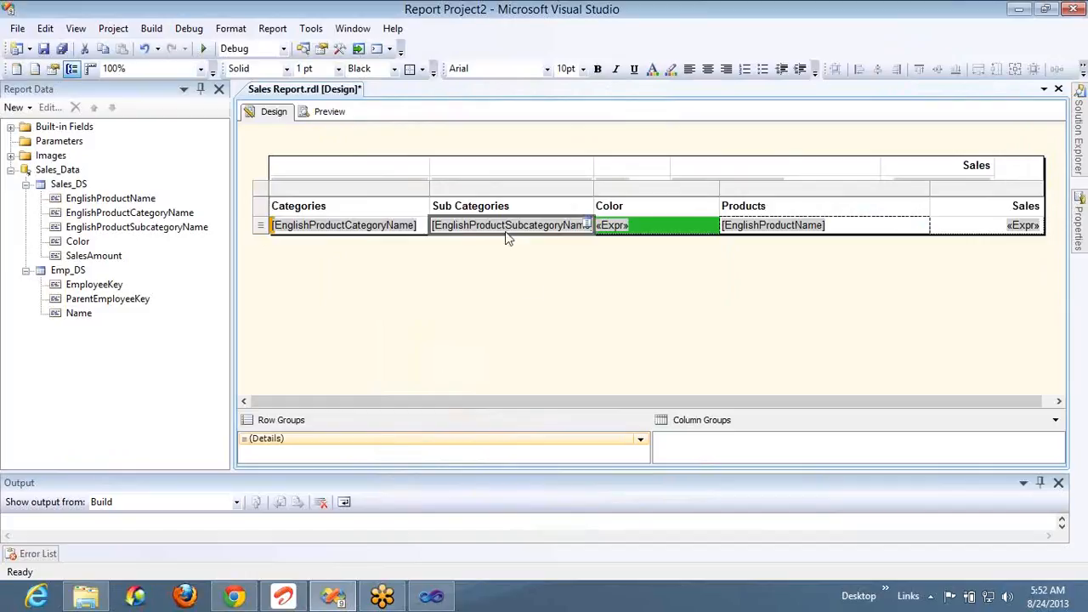
right_click(521, 240)
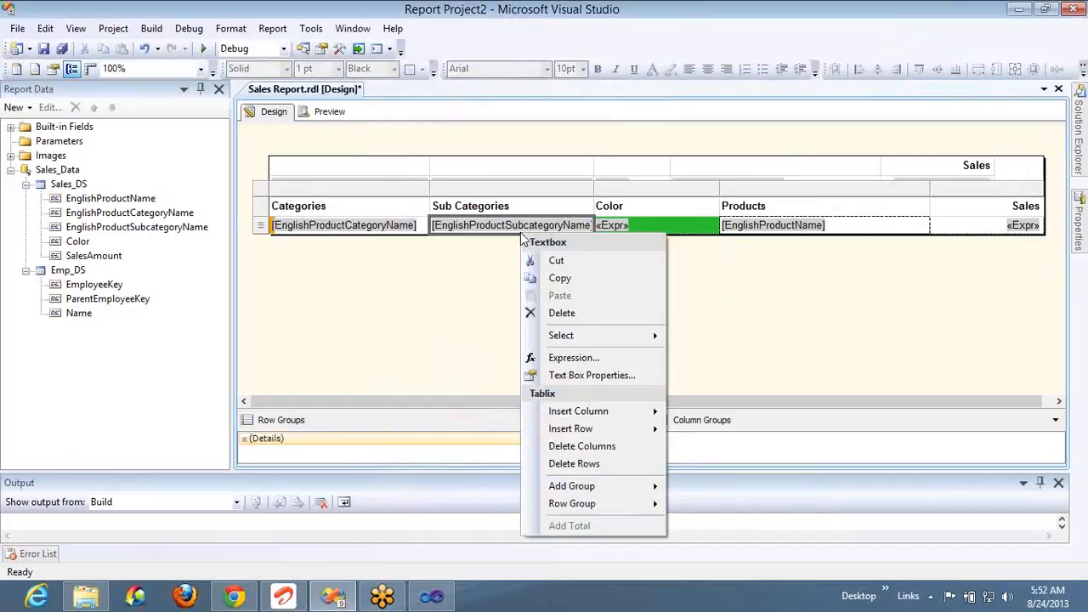
left_click(583, 373)
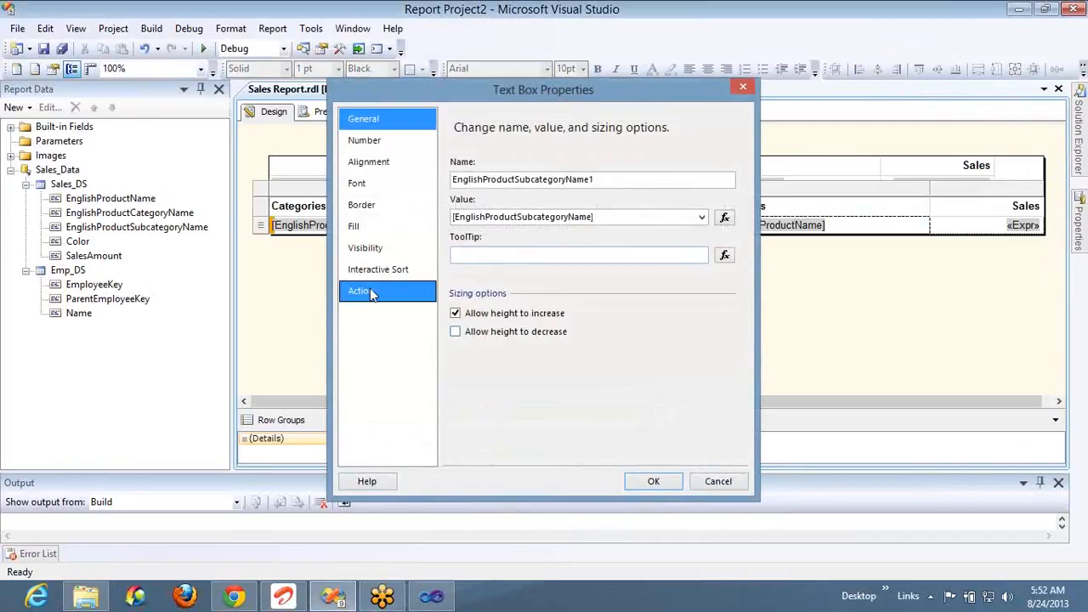
left_click(370, 292)
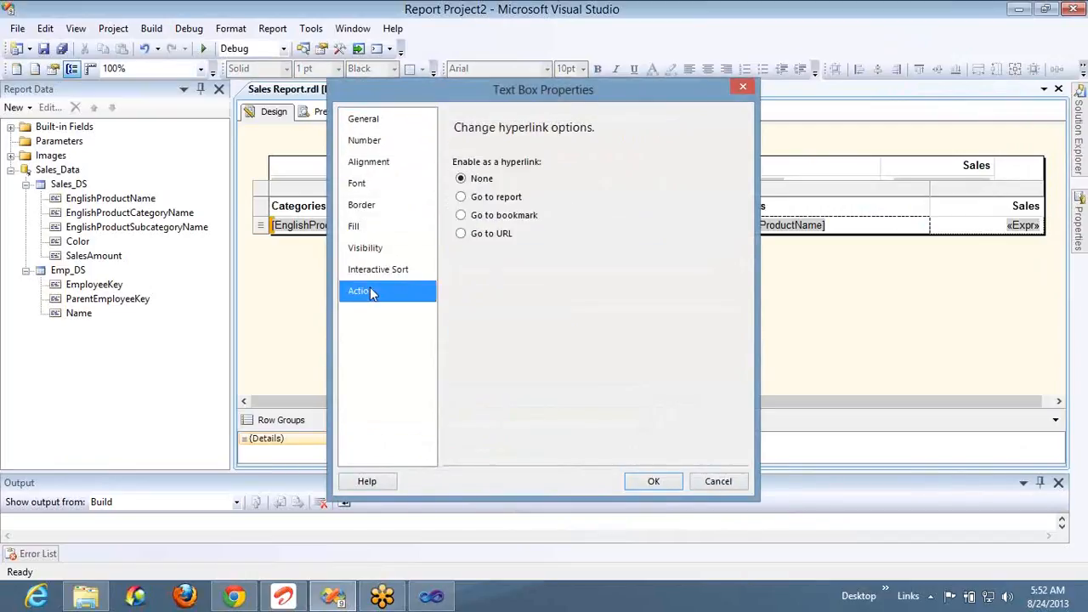
left_click(505, 199)
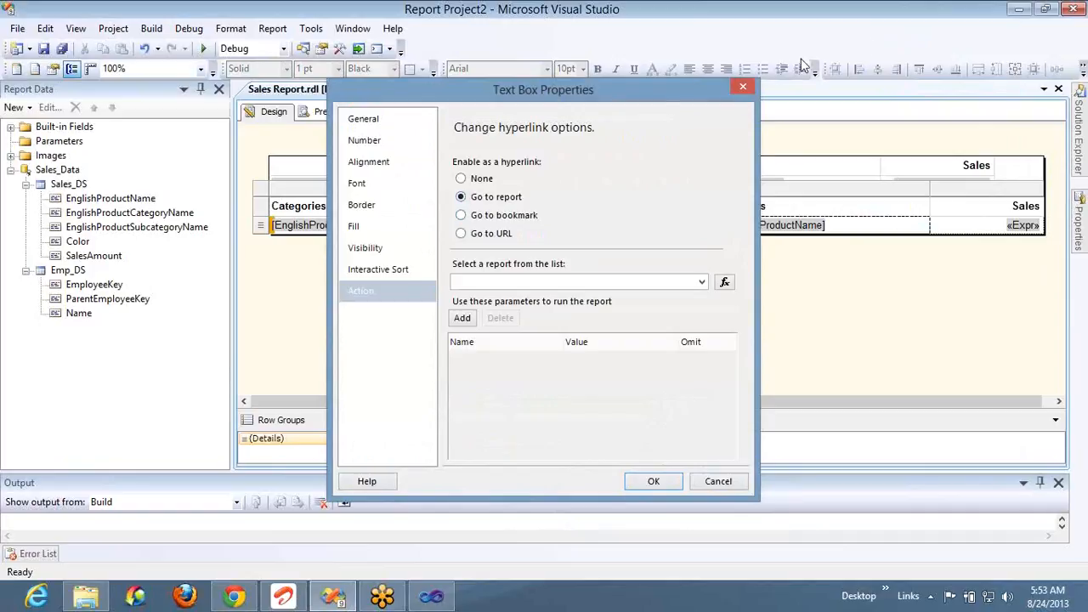
left_click(745, 88)
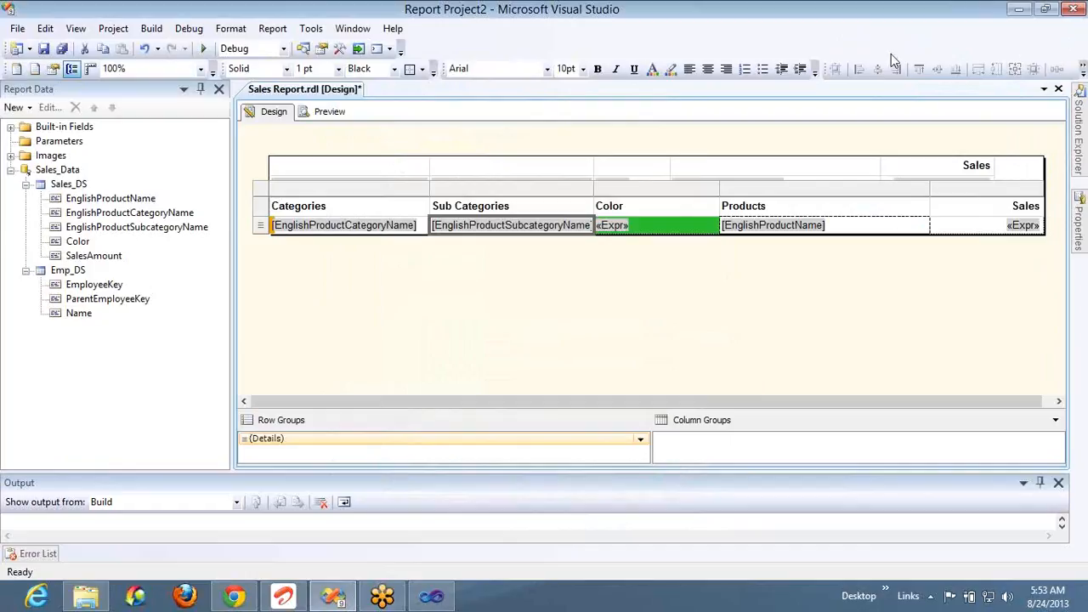
right_click(876, 242)
left_click(875, 239)
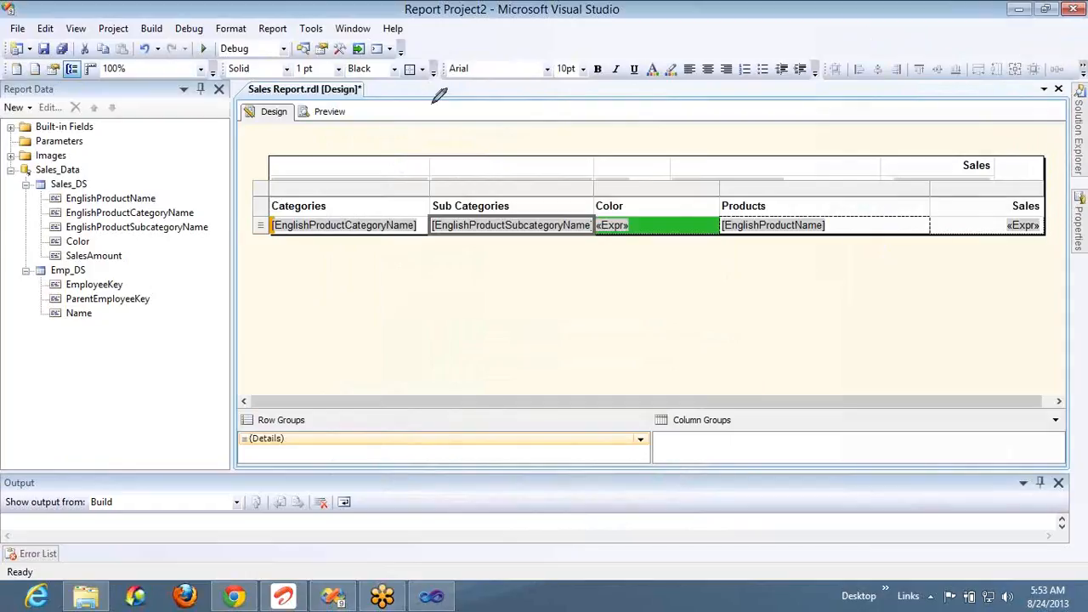
left_click_drag(430, 104, 512, 129)
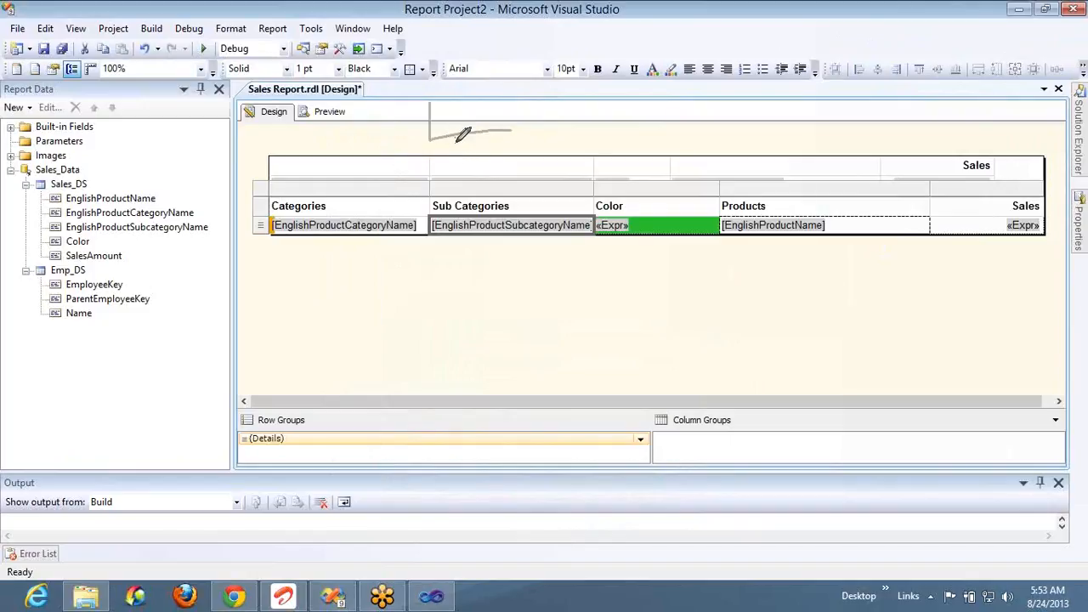
mouse_move(455, 136)
left_mouse_down()
mouse_move(511, 140)
mouse_move(488, 179)
mouse_move(552, 191)
left_mouse_up()
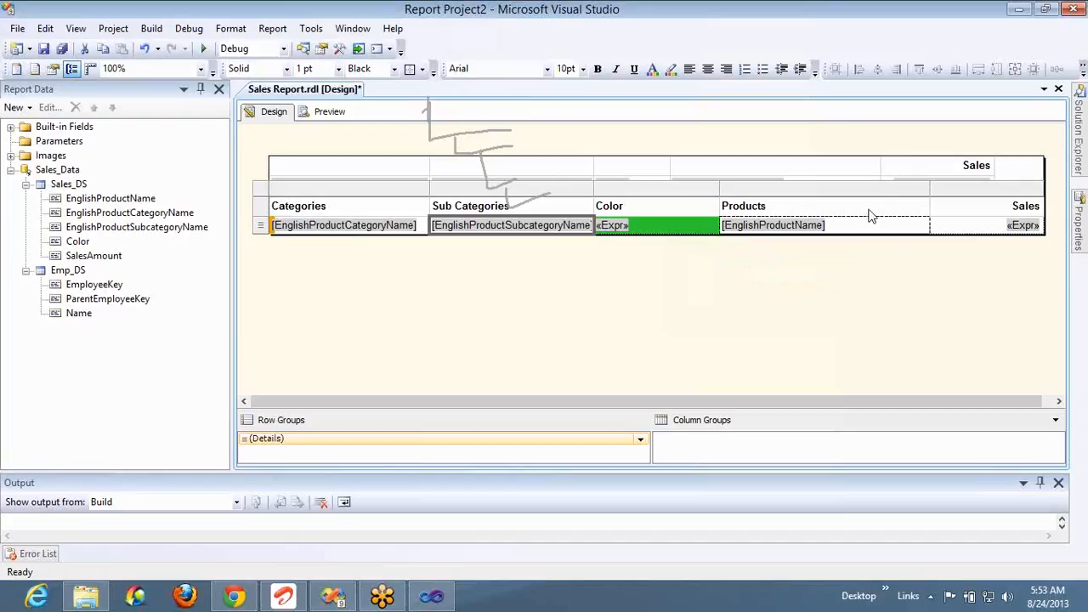
left_click(886, 302)
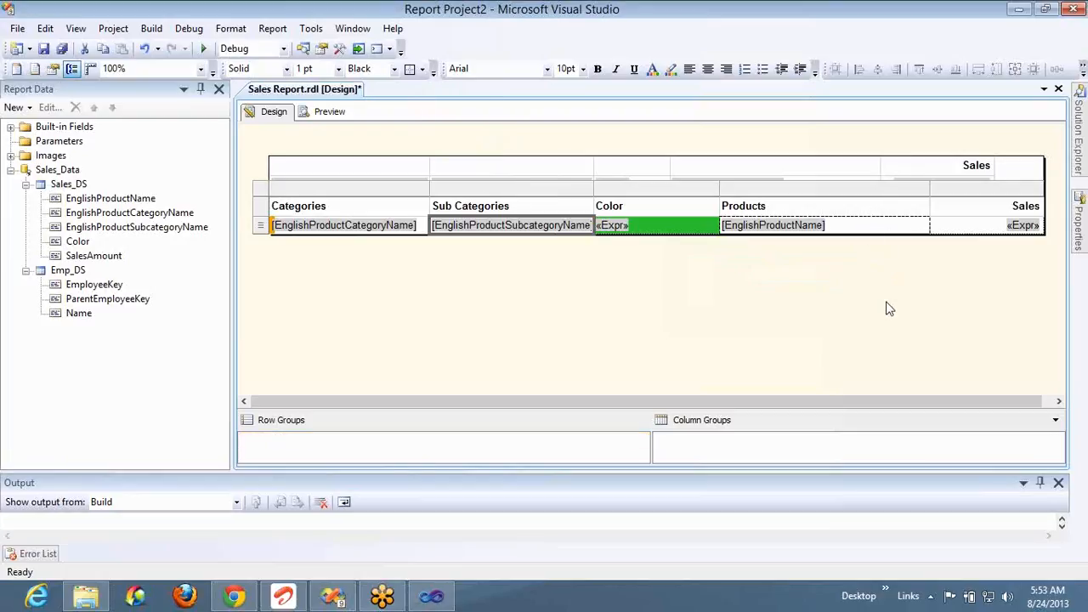
Step: Delete the flat table with the Categories, Sub Categories, Color, Products and Sales columns from the report
left_click(864, 219)
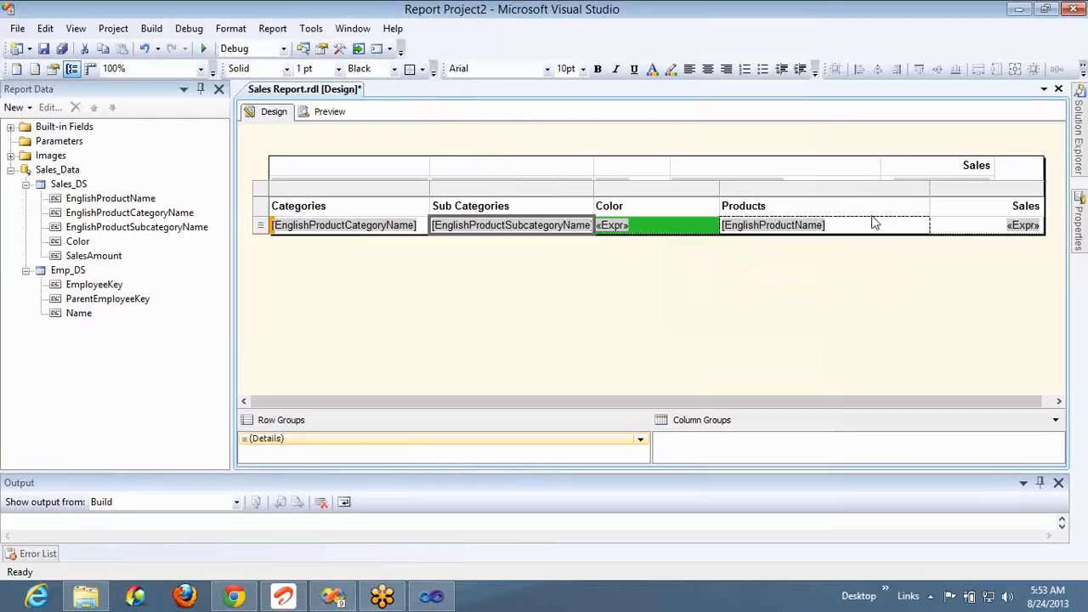
left_click(263, 196)
key("Delete")
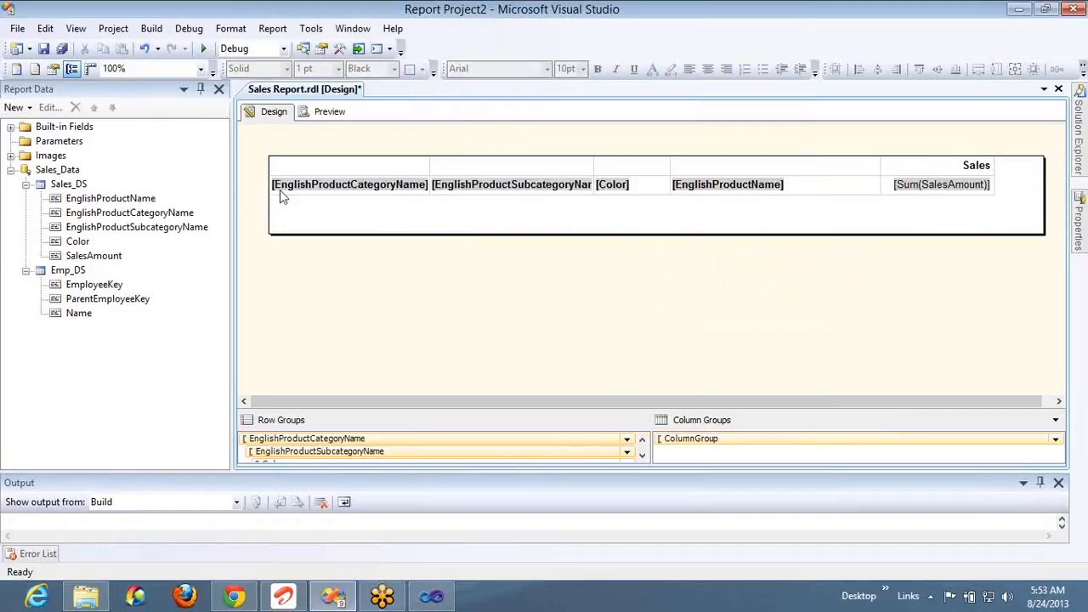
Step: Set the remaining sales matrix's visibility to Show when the report is initially run
left_click(290, 190)
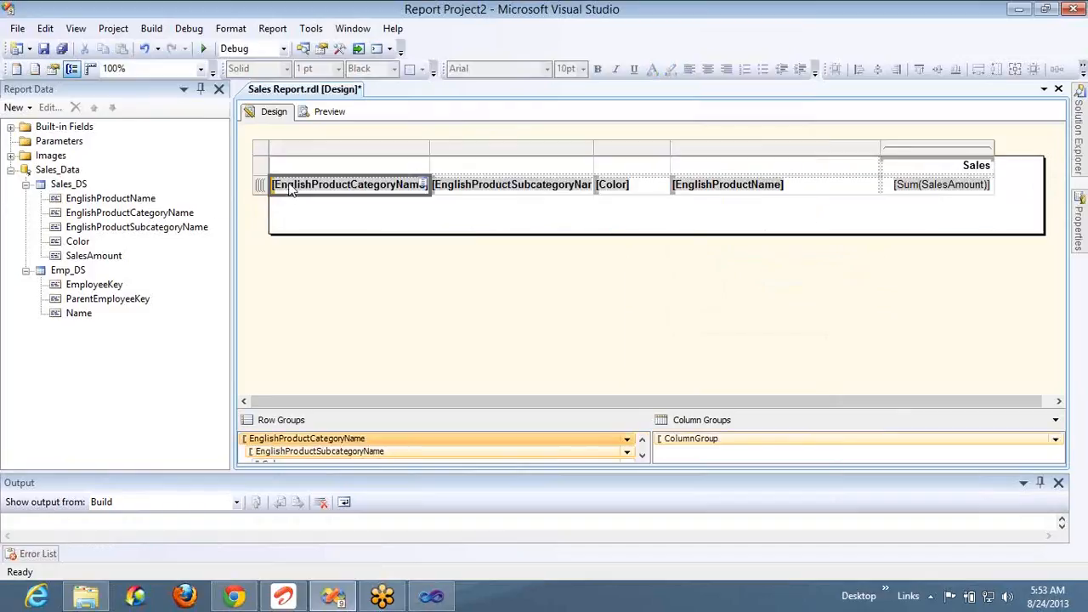
right_click(263, 147)
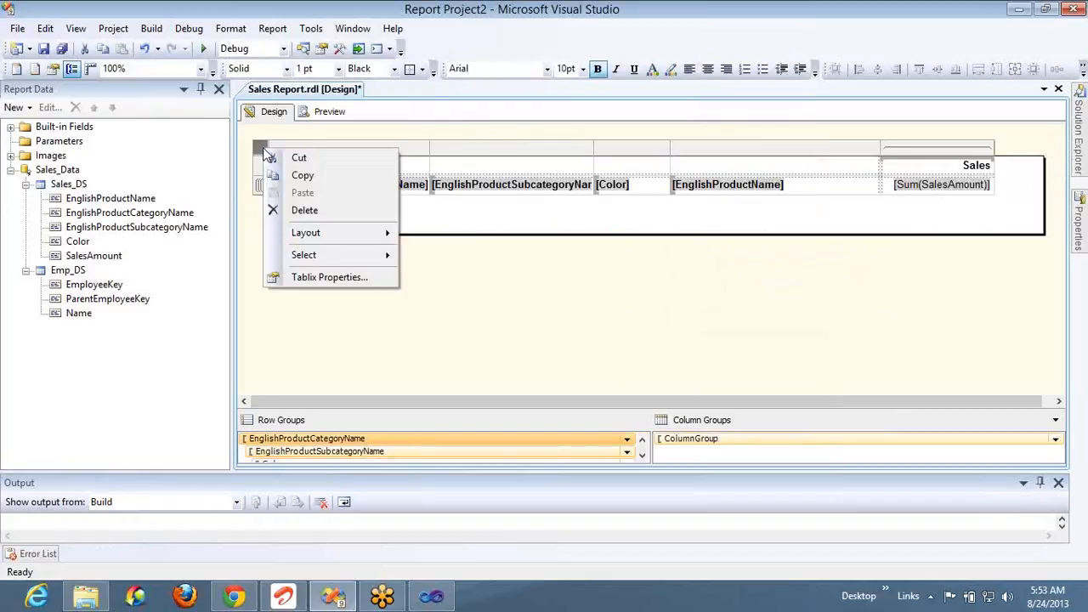
left_click(328, 277)
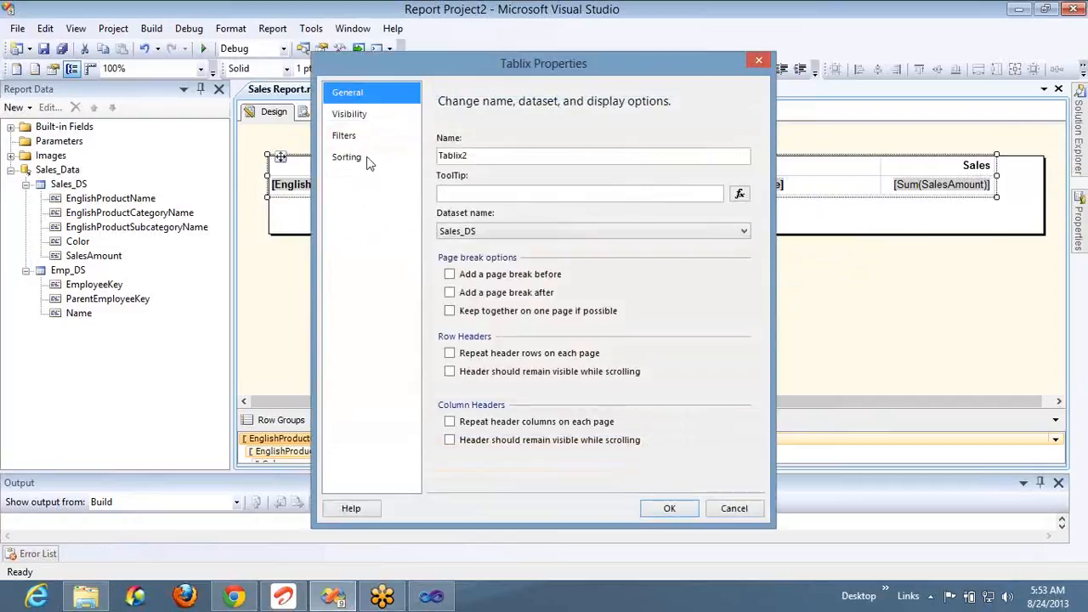
left_click(356, 114)
left_click(479, 158)
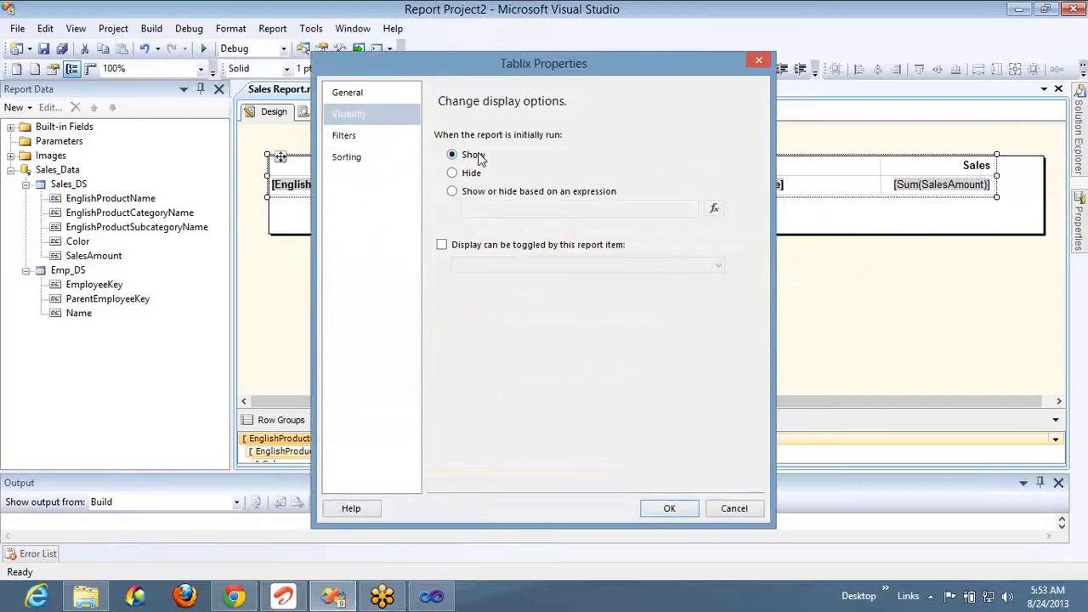
left_click(670, 508)
Step: Preview the report and drill down through Clothing to the Multi products under Caps and the Yellow products under Jerseys
left_click(328, 118)
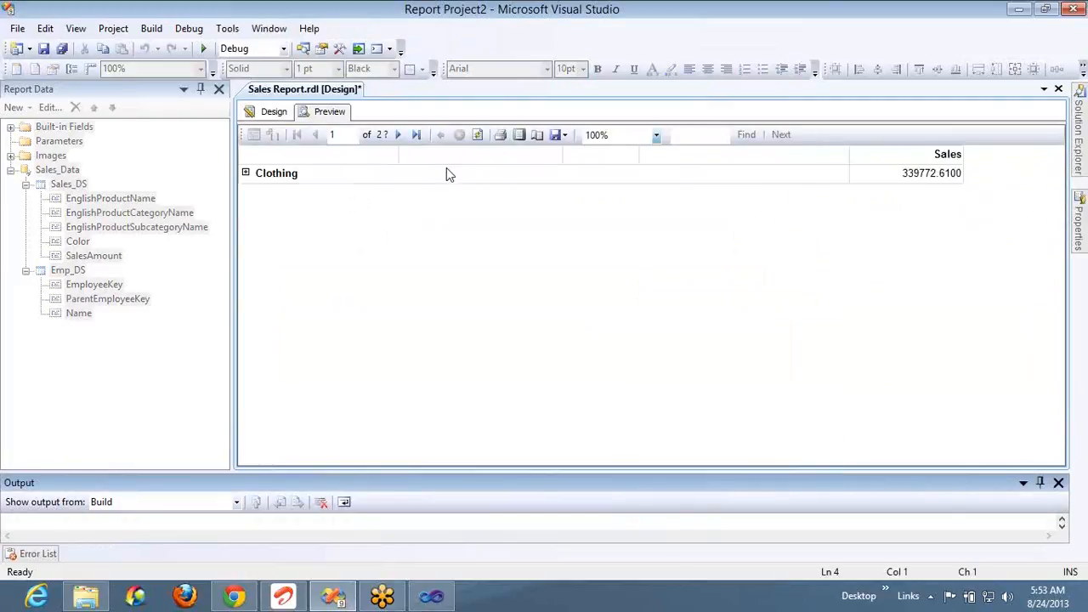
left_click(866, 38)
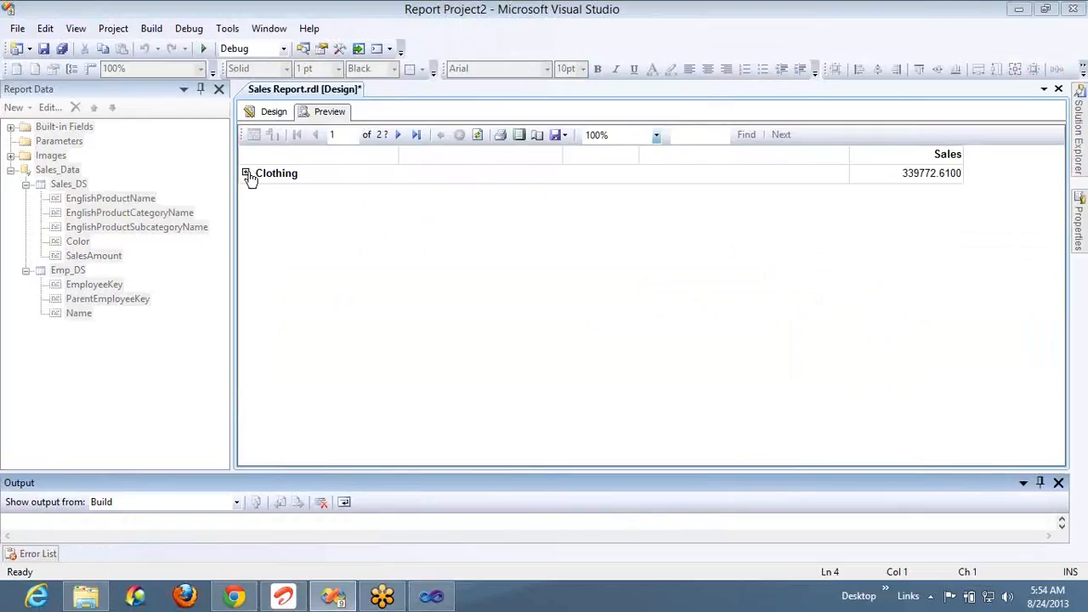
left_click(245, 173)
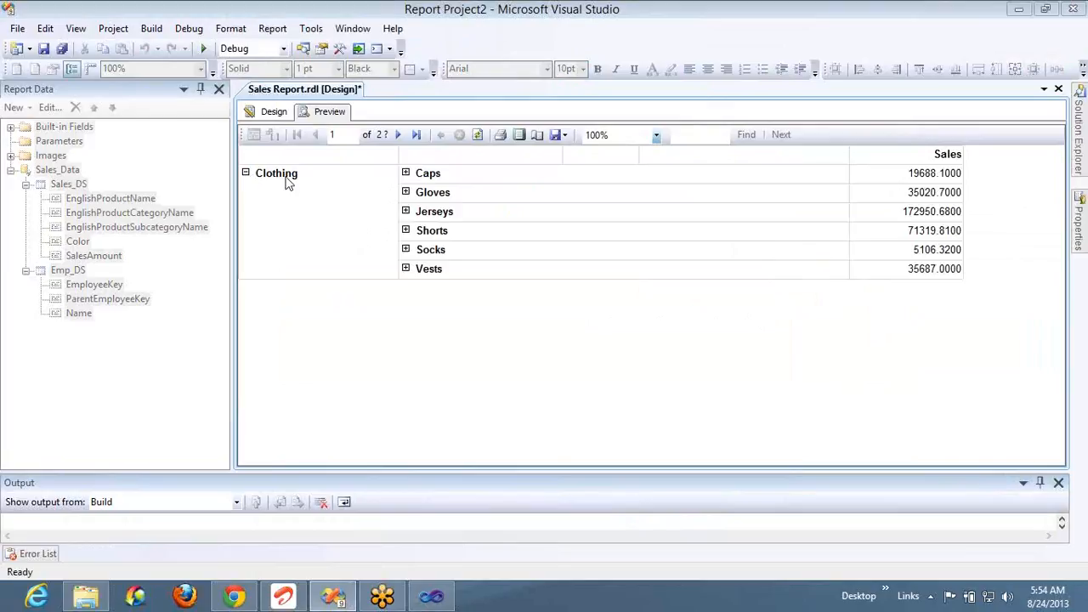
left_click(405, 173)
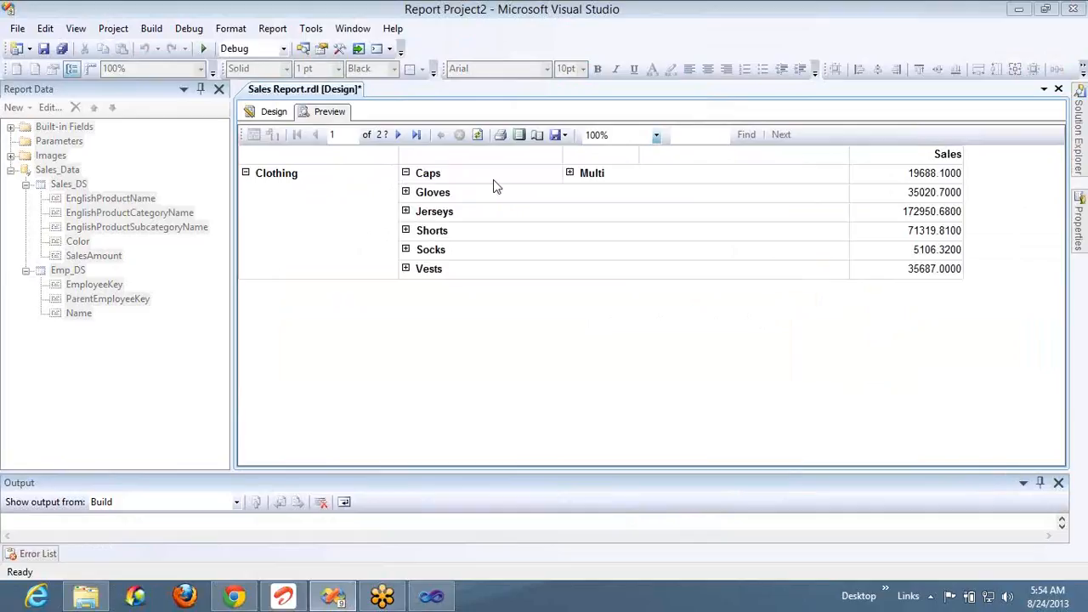
left_click(569, 172)
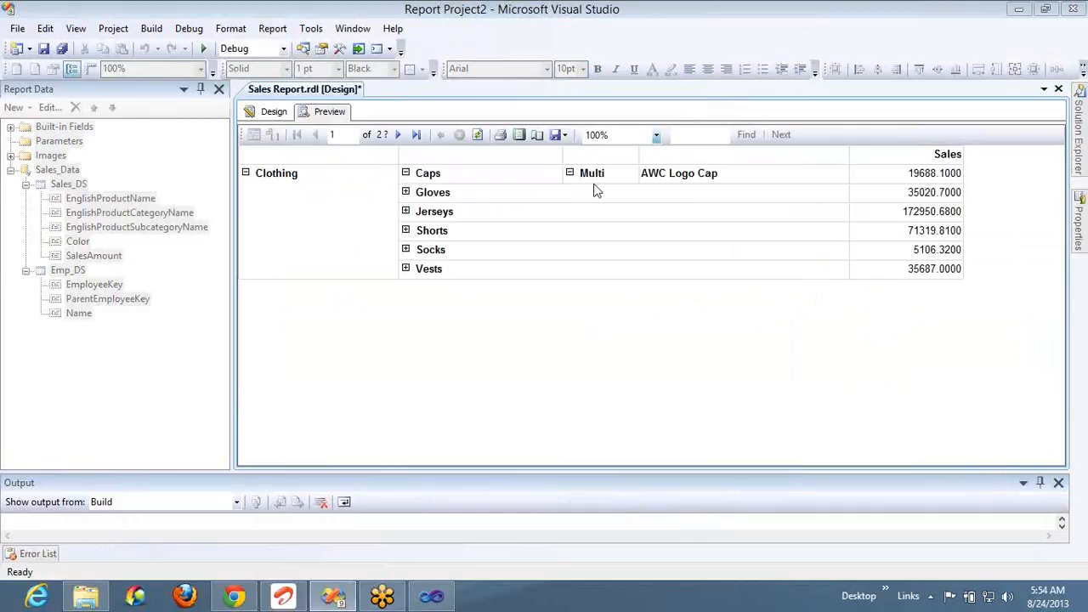
left_click(406, 211)
left_click(569, 230)
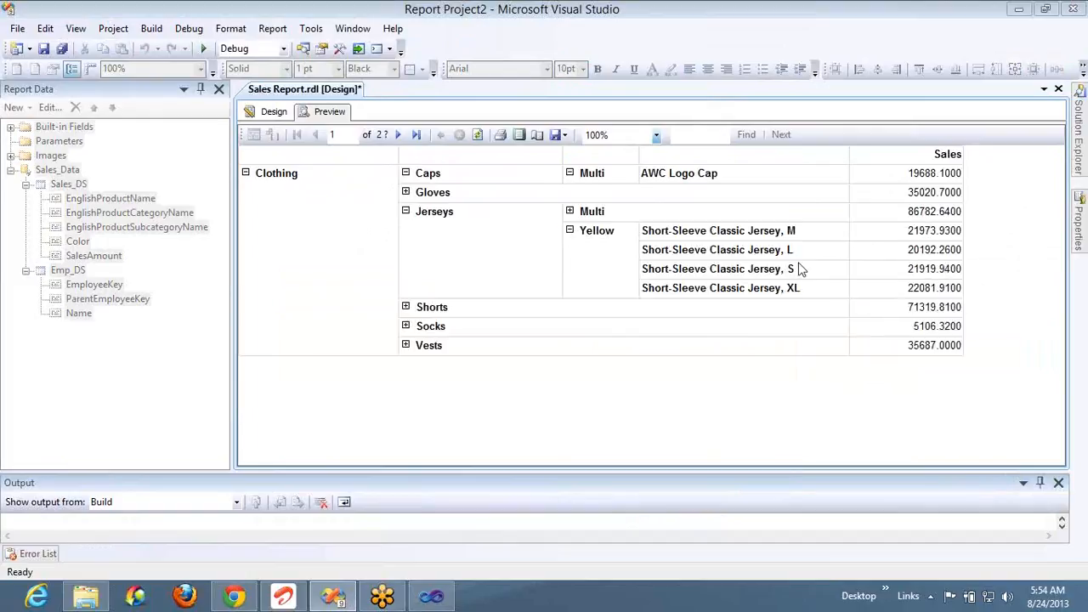
Step: Collapse and re-expand the Clothing category repeatedly to compare its summary row with the drilled-down details
left_click(247, 172)
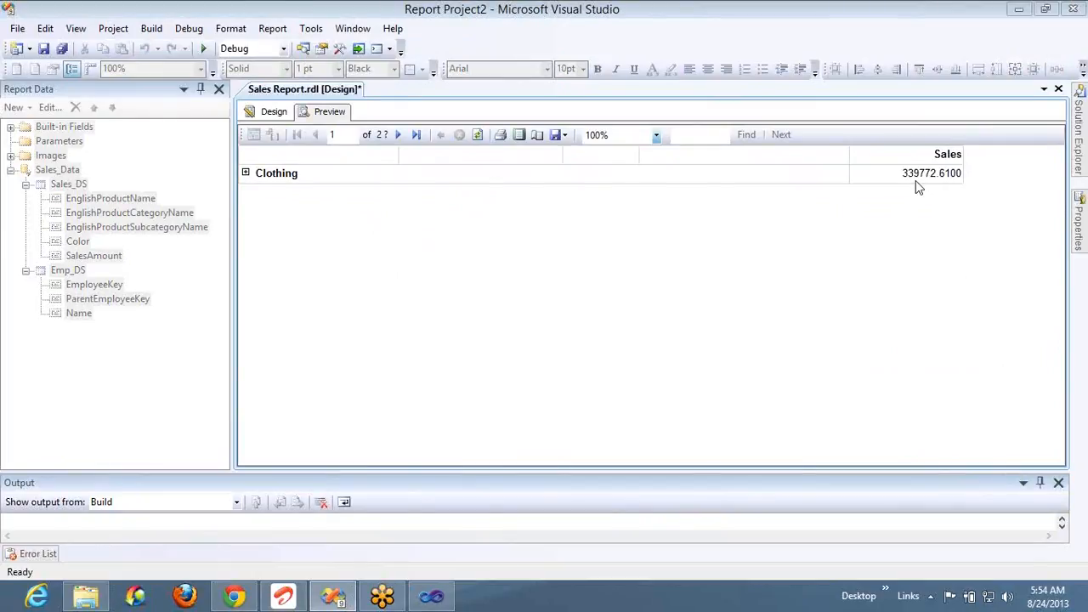
left_click(246, 173)
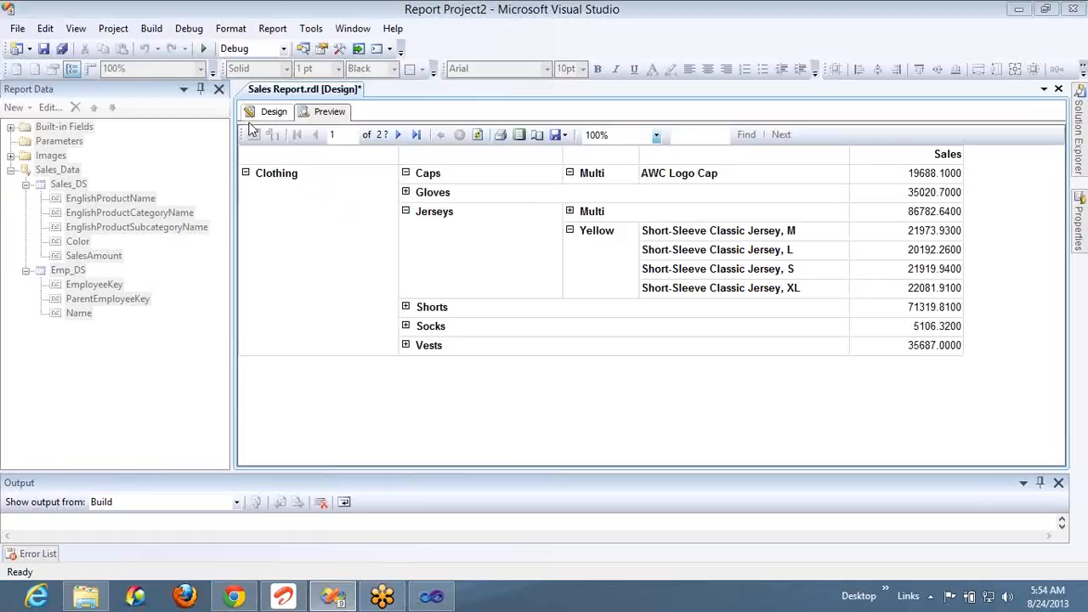
left_click(246, 174)
left_click(247, 174)
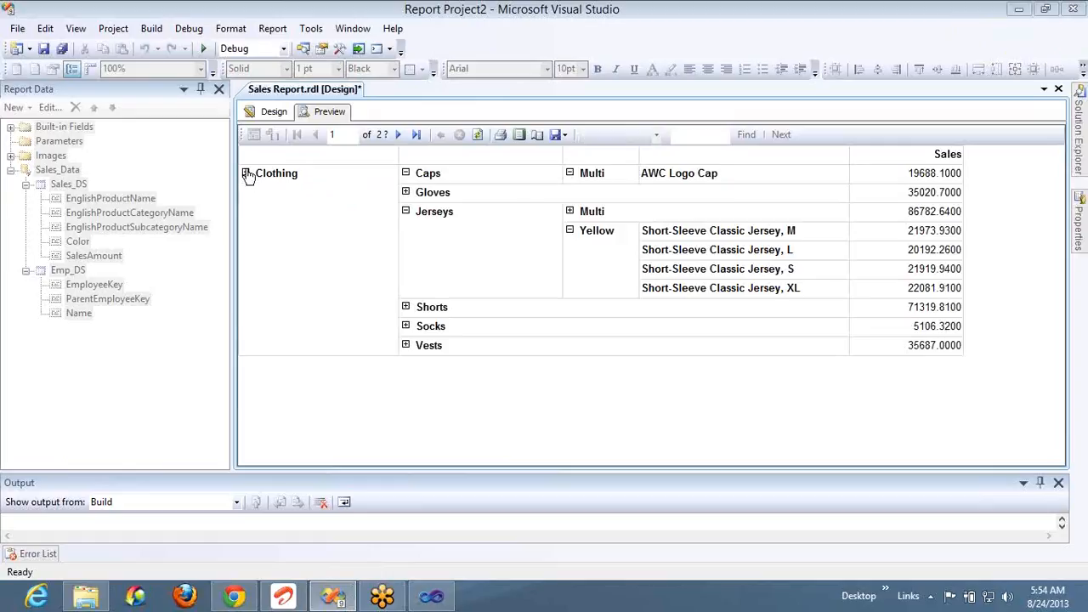
left_click(247, 174)
left_click(246, 174)
left_click(246, 174)
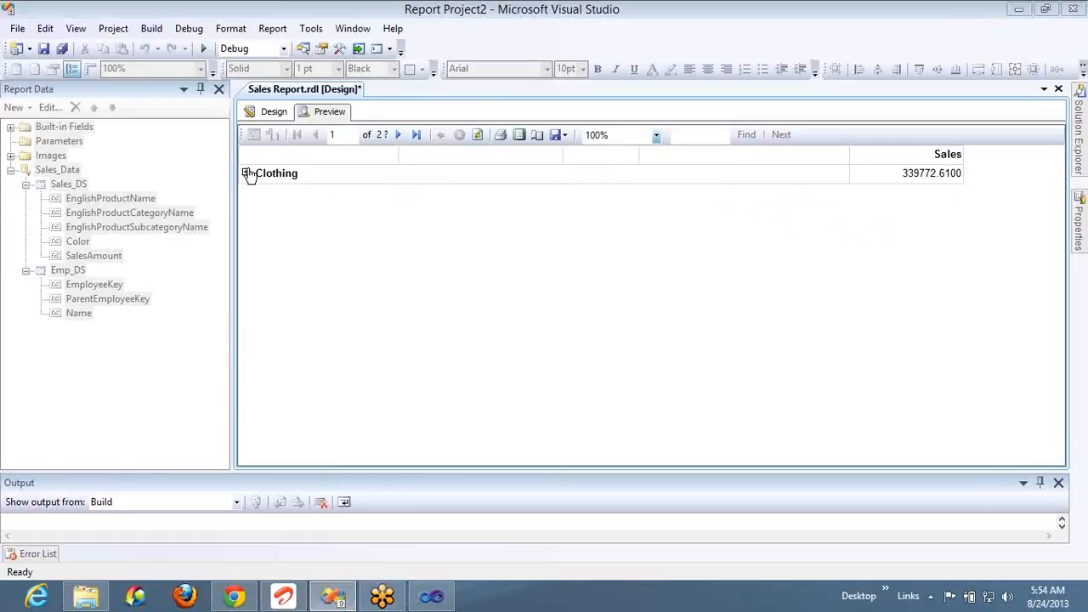
left_click(246, 174)
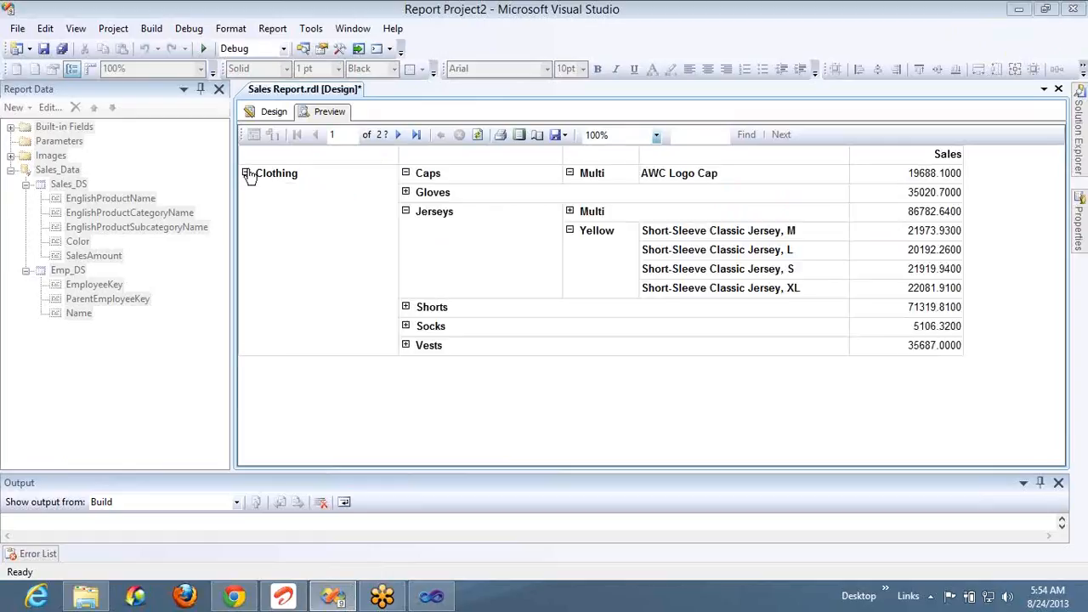
Step: Collapse the Caps and Jerseys subcategories and the Clothing category in the preview
left_click(406, 172)
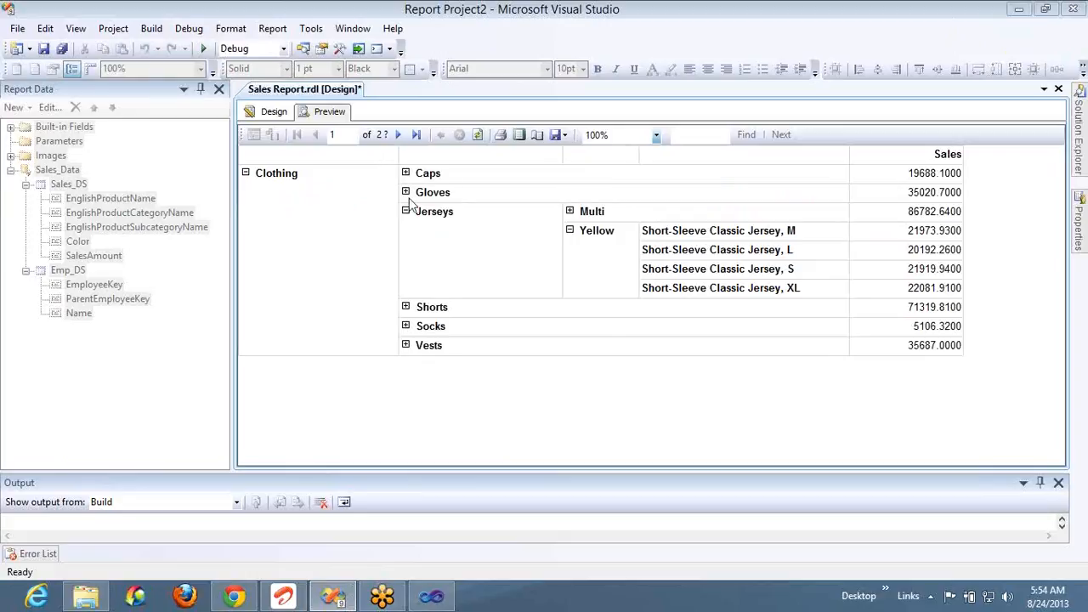
left_click(406, 213)
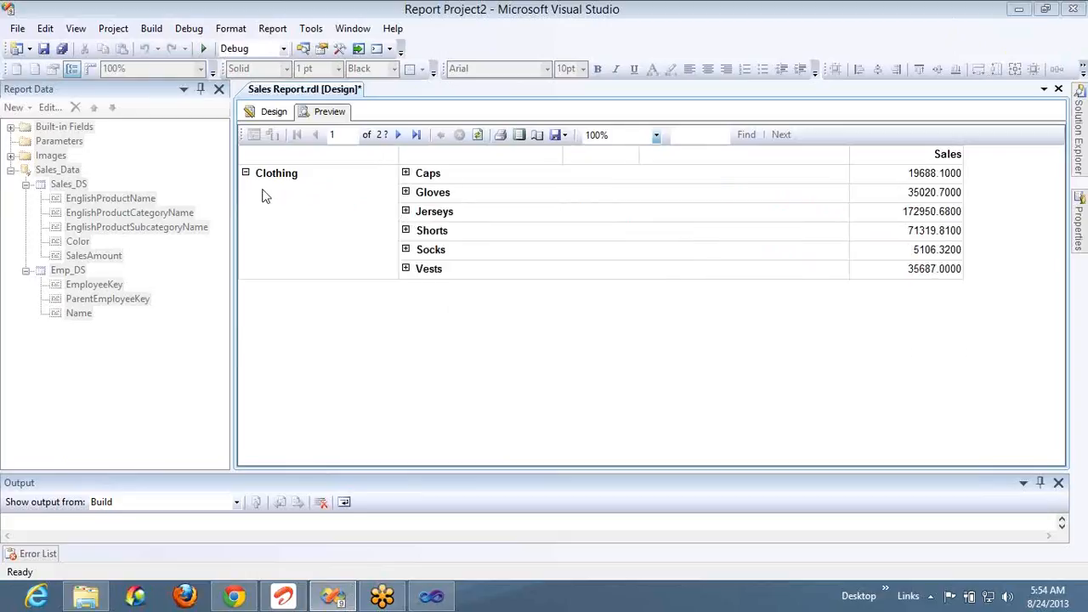
left_click(246, 174)
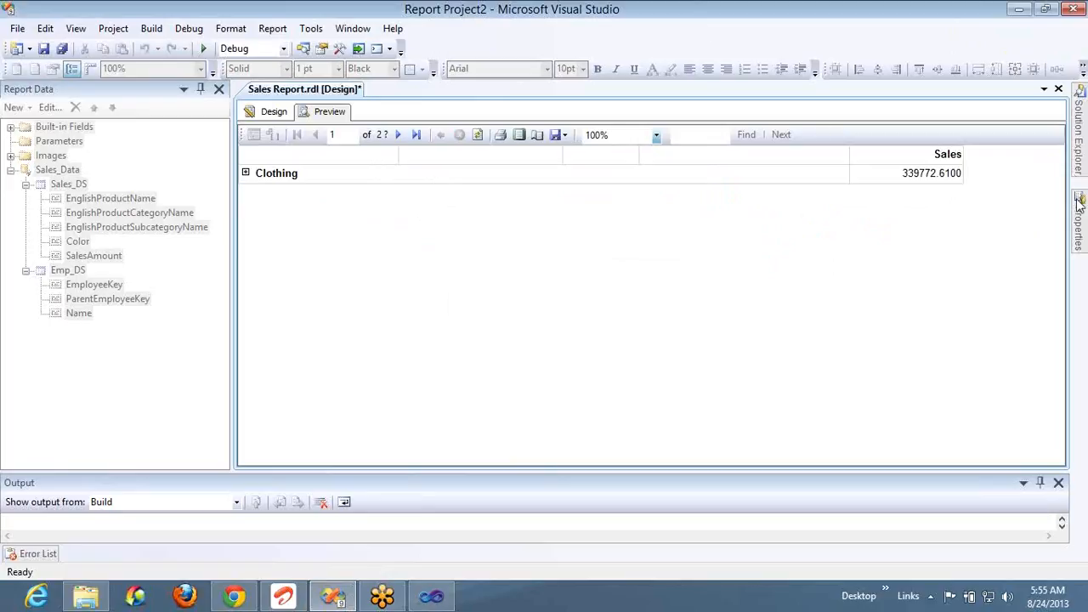
right_click(979, 239)
left_click(982, 225)
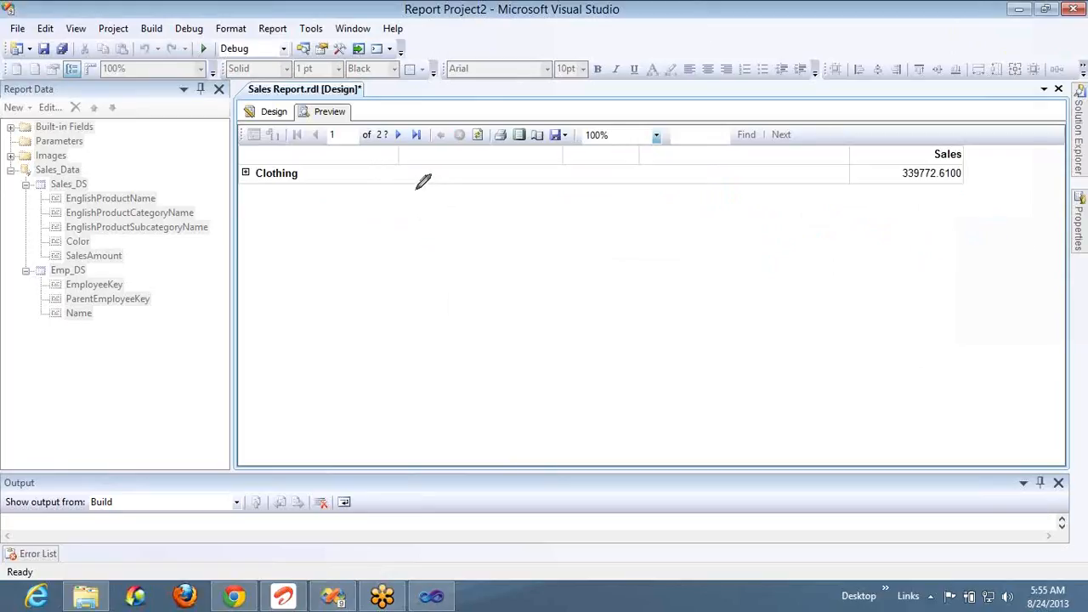
mouse_move(401, 188)
left_mouse_down()
mouse_move(409, 270)
mouse_move(553, 219)
left_mouse_up()
left_click_drag(540, 170, 401, 195)
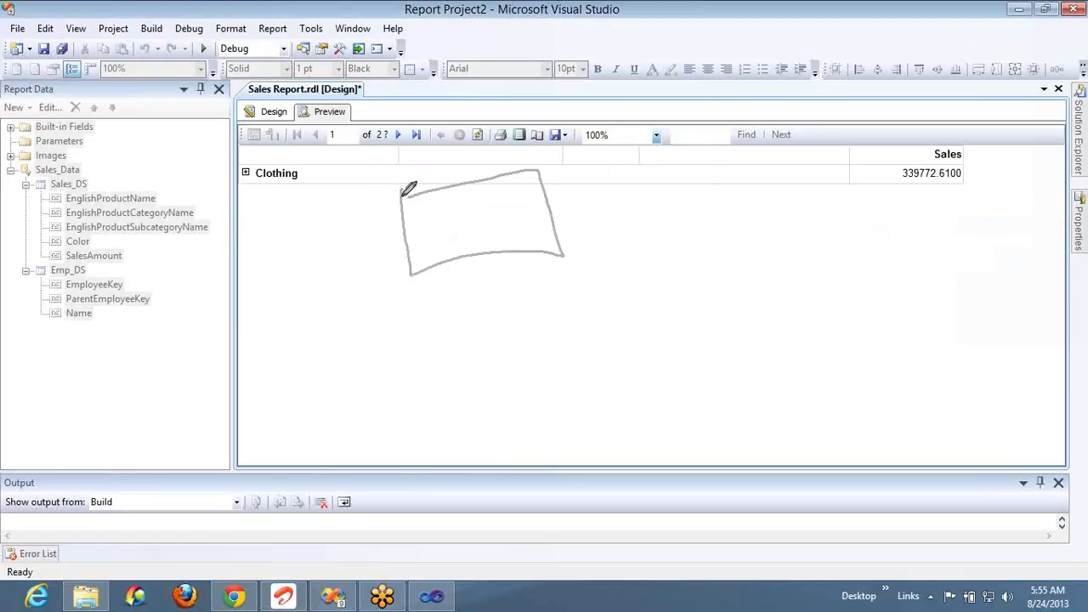
Step: Draw three more freehand boxes over the report preview with the pen annotation tool
mouse_move(687, 177)
left_mouse_down()
mouse_move(768, 249)
mouse_move(689, 175)
mouse_move(646, 177)
left_mouse_up()
mouse_move(902, 206)
left_mouse_down()
mouse_move(898, 252)
mouse_move(985, 201)
mouse_move(888, 204)
left_mouse_up()
left_click(619, 324)
mouse_move(619, 326)
left_mouse_down()
mouse_move(710, 344)
mouse_move(609, 329)
left_mouse_up()
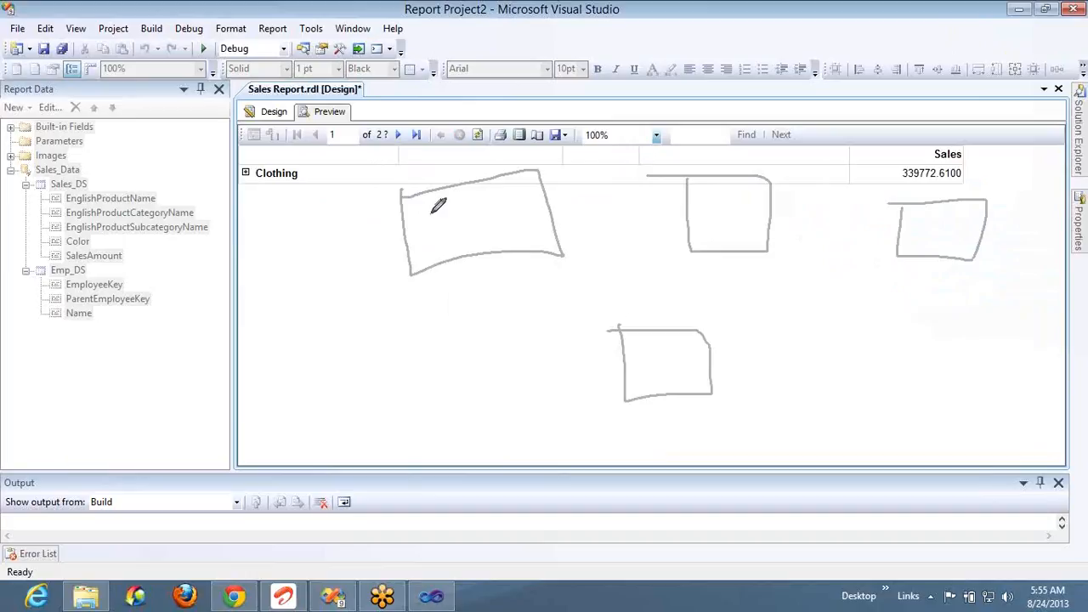
Step: Tick the first drawn box and connect the four boxes in sequence with curved and straight freehand arrows
left_click_drag(429, 213, 476, 193)
left_click_drag(488, 175, 673, 197)
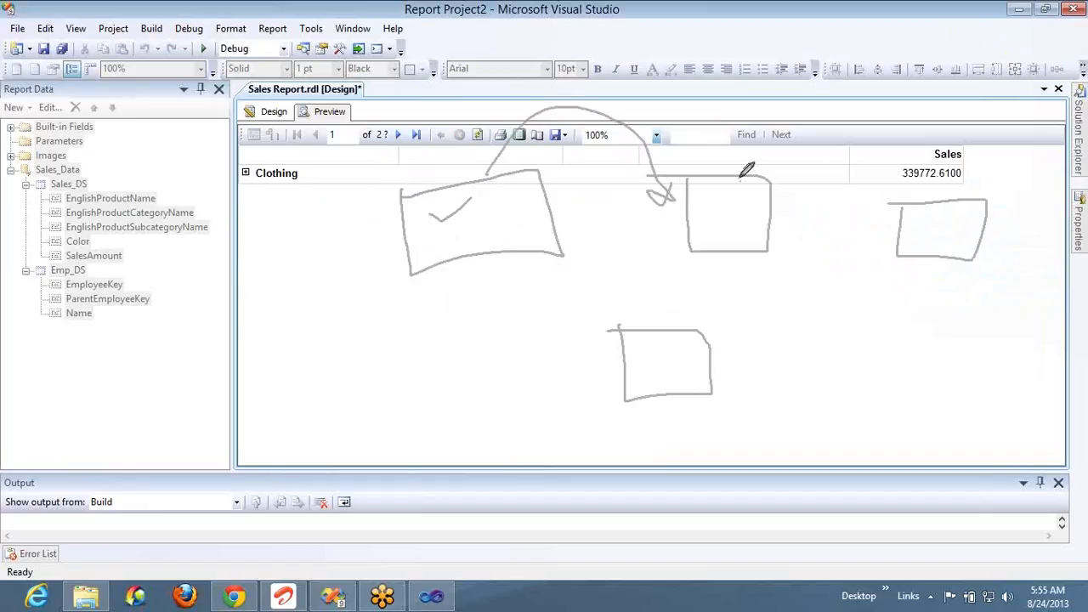
left_click_drag(741, 179, 963, 175)
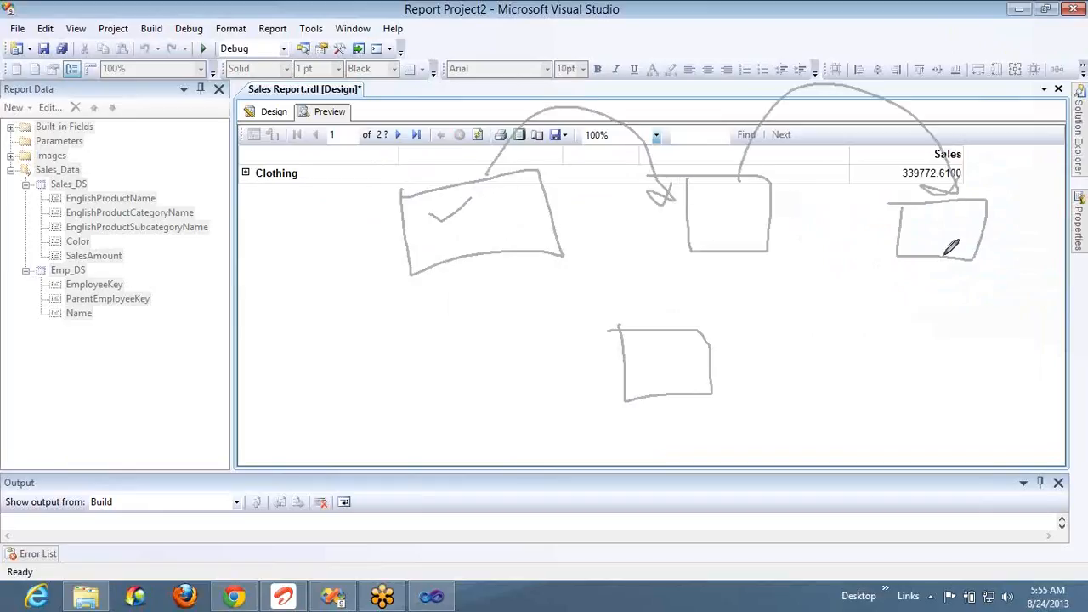
mouse_move(942, 259)
left_mouse_down()
mouse_move(693, 340)
mouse_move(704, 327)
left_mouse_up()
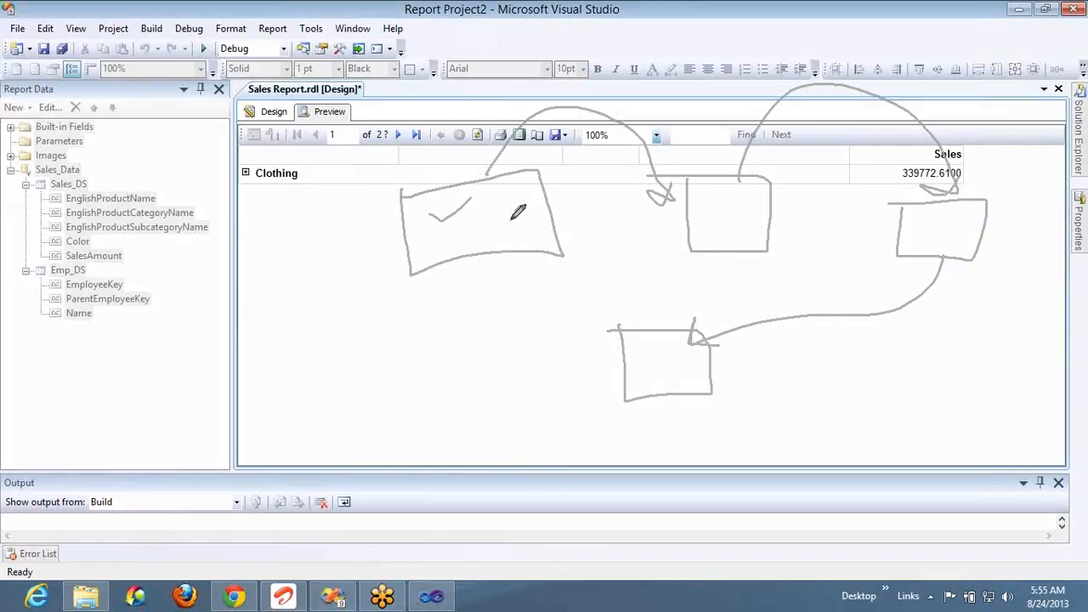
mouse_move(517, 222)
left_mouse_down()
mouse_move(648, 226)
mouse_move(675, 214)
mouse_move(662, 258)
left_mouse_up()
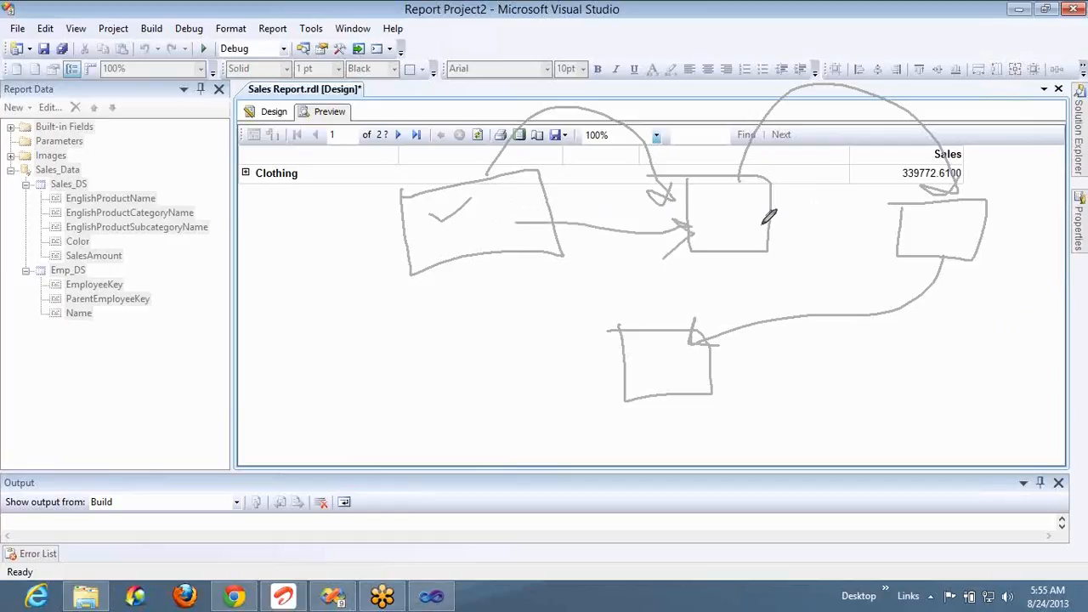
mouse_move(759, 223)
left_mouse_down()
mouse_move(899, 231)
mouse_move(879, 257)
mouse_move(660, 335)
mouse_move(678, 323)
mouse_move(698, 347)
left_mouse_up()
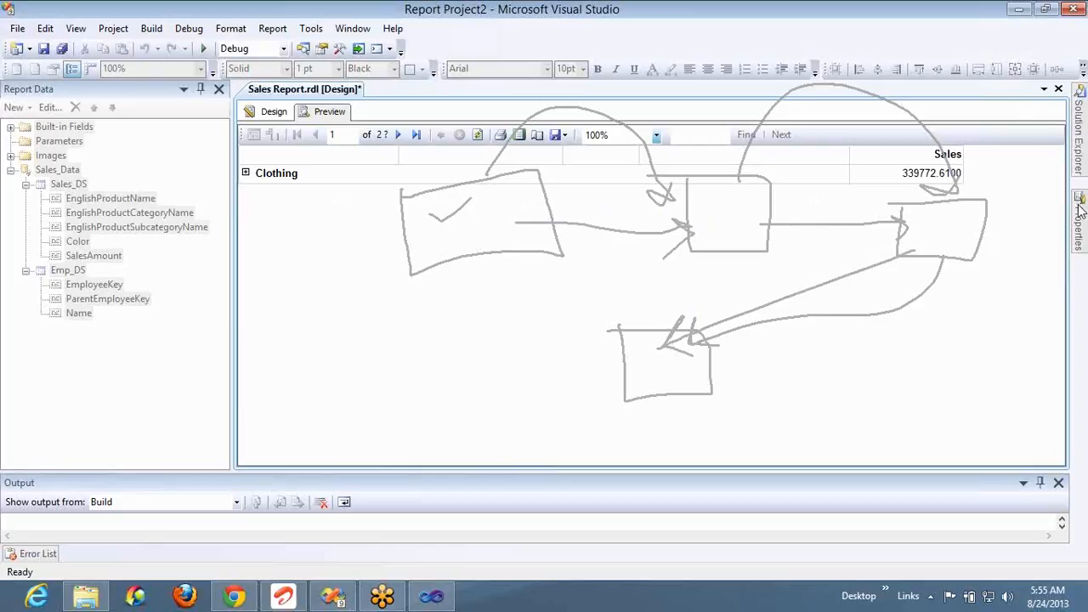
Step: Return to normal non-drawing mode and erase all drawings from the screen
right_click(948, 238)
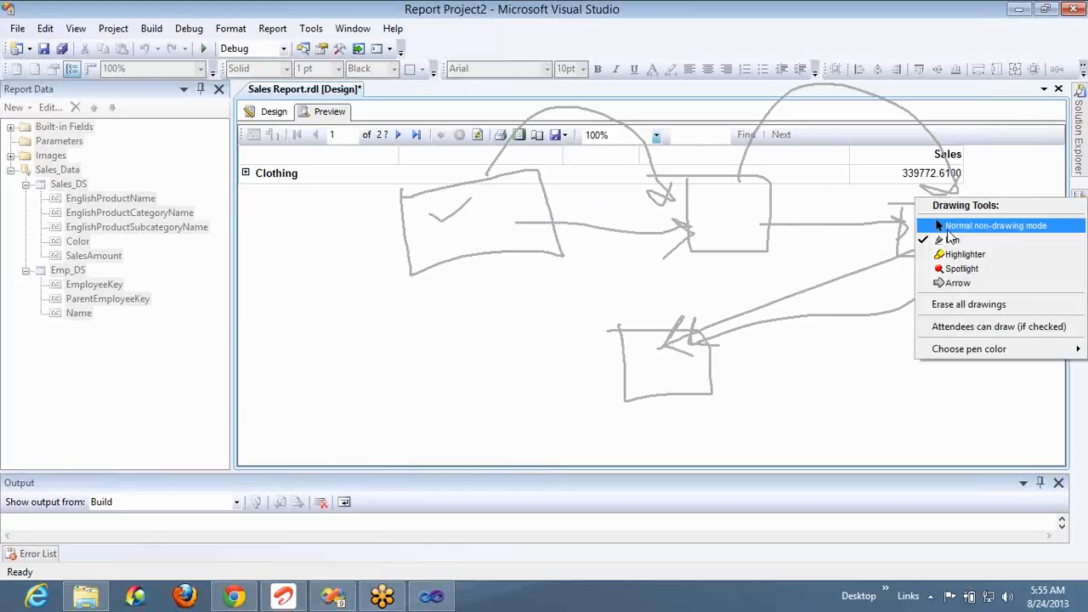
left_click(950, 226)
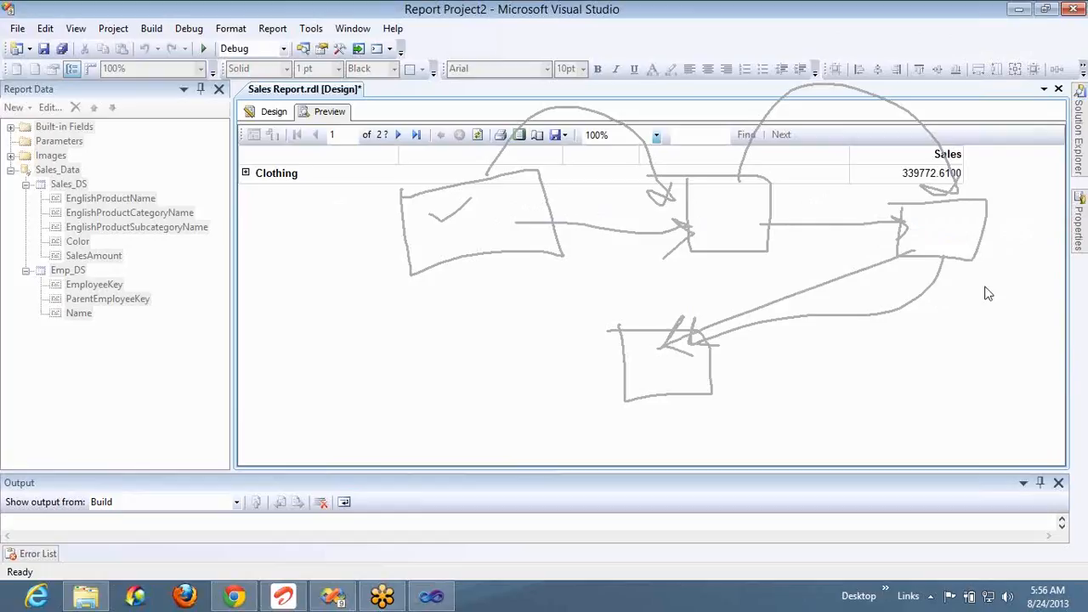
right_click(963, 305)
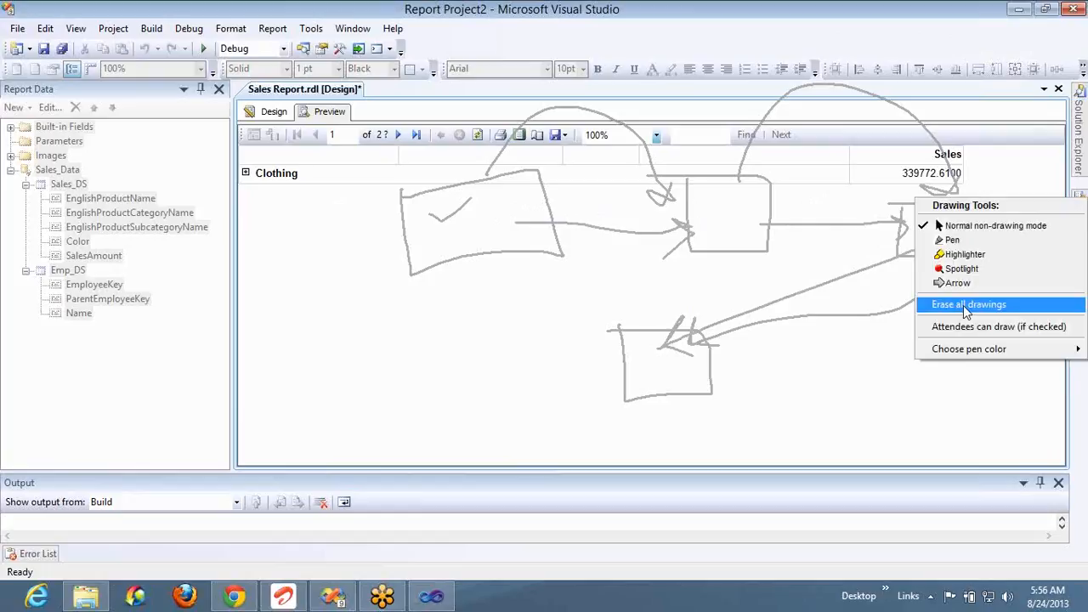
left_click(963, 305)
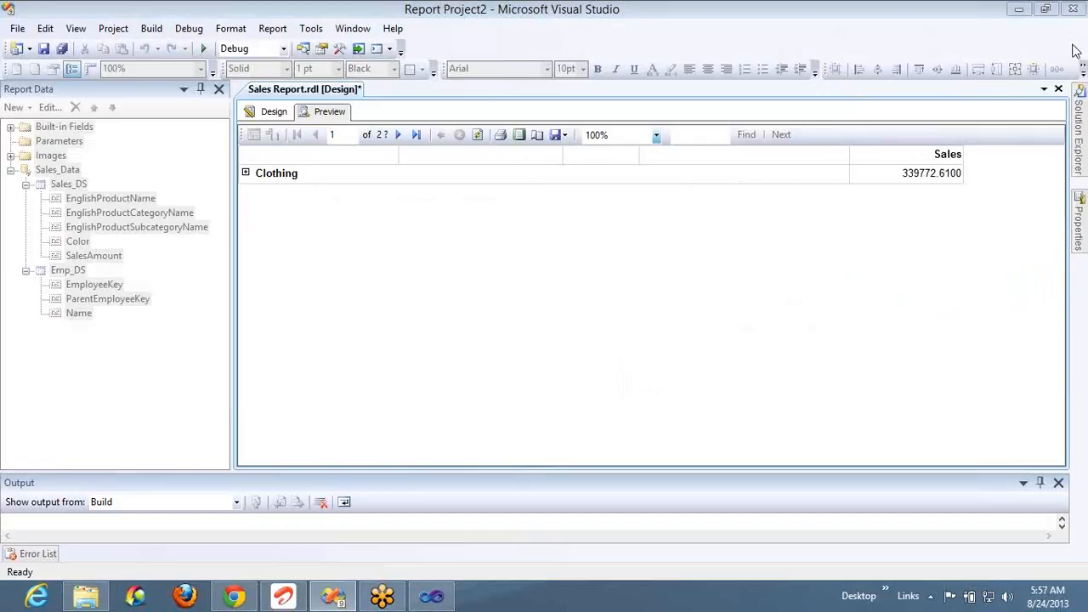
Step: Close Sales Report.rdl and save its changes
left_click(1058, 89)
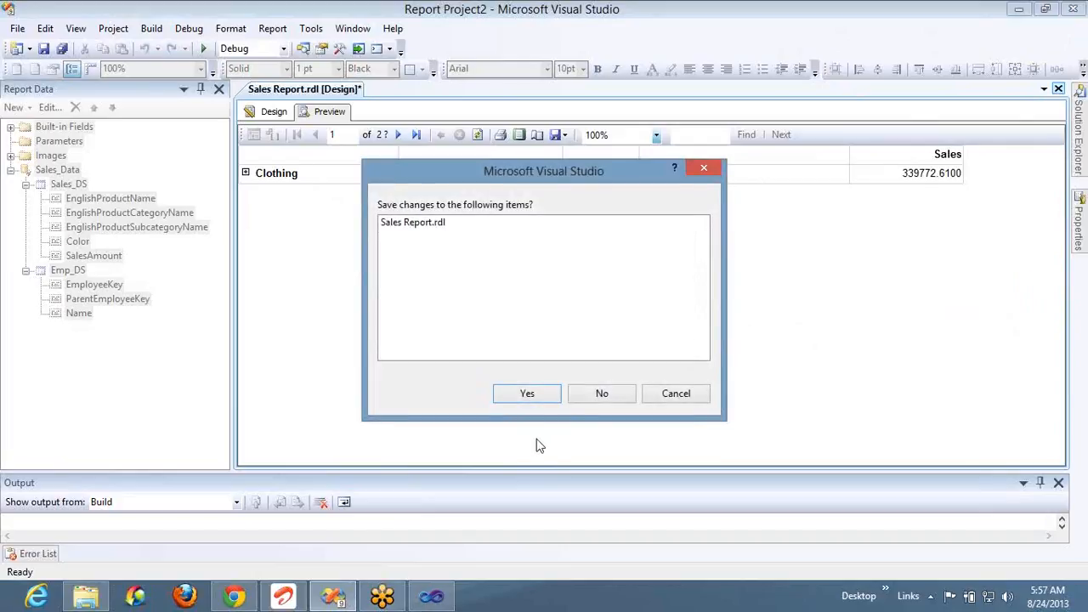
left_click(536, 396)
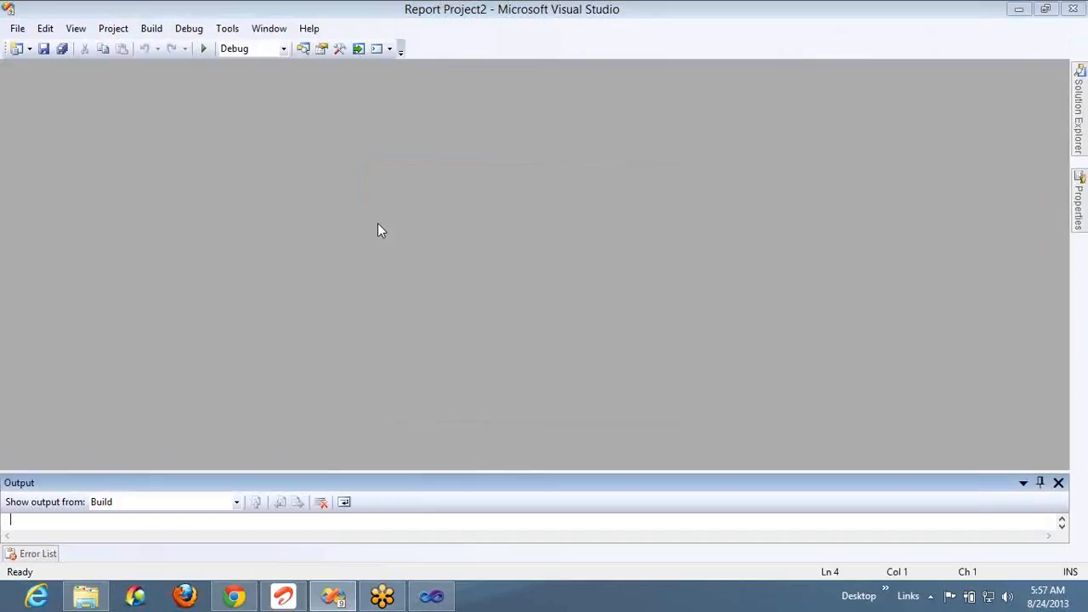
Step: Add a new empty report named Category Sales.rdl to the project's Reports folder
left_click(305, 48)
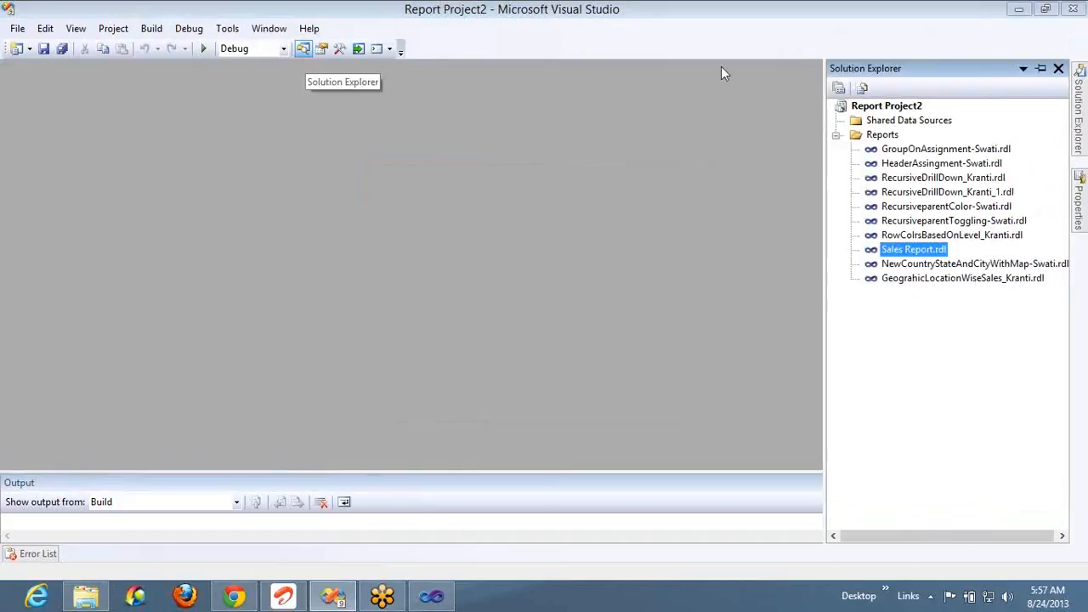
left_click(888, 136)
right_click(894, 137)
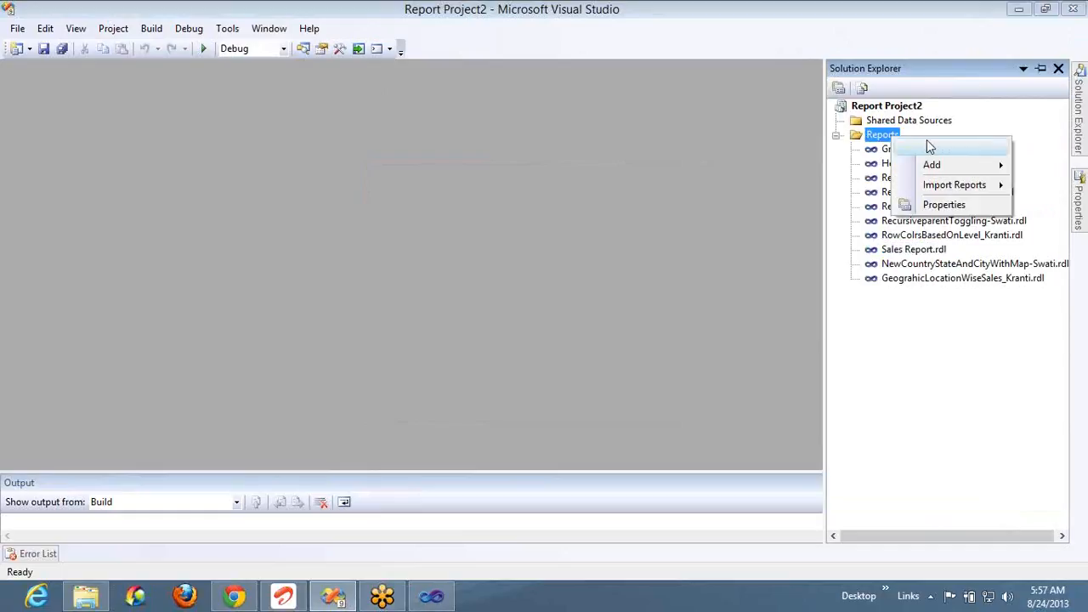
mouse_move(938, 167)
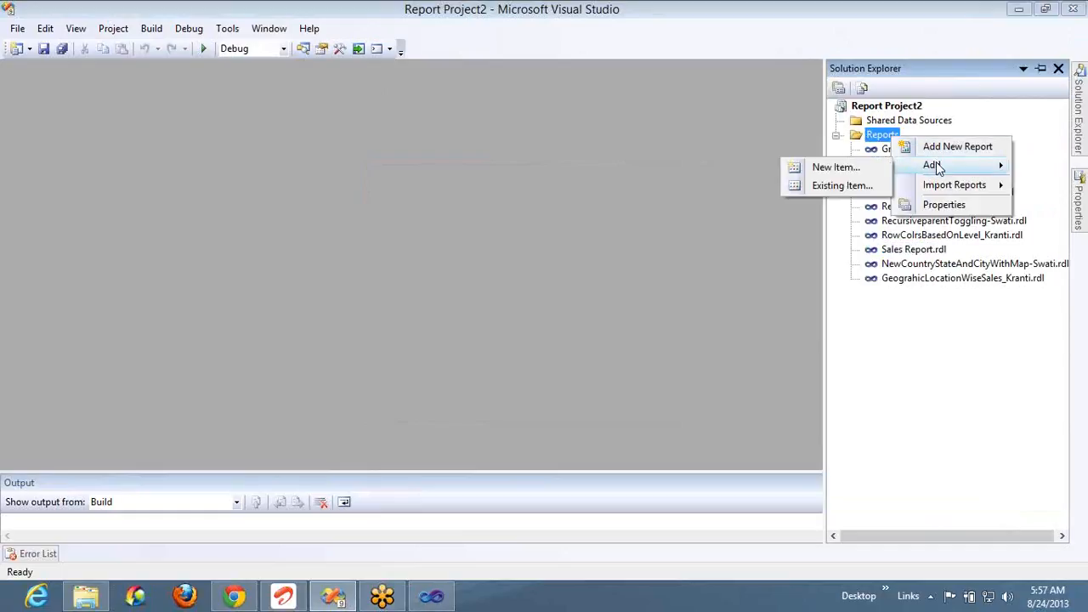
left_click(833, 168)
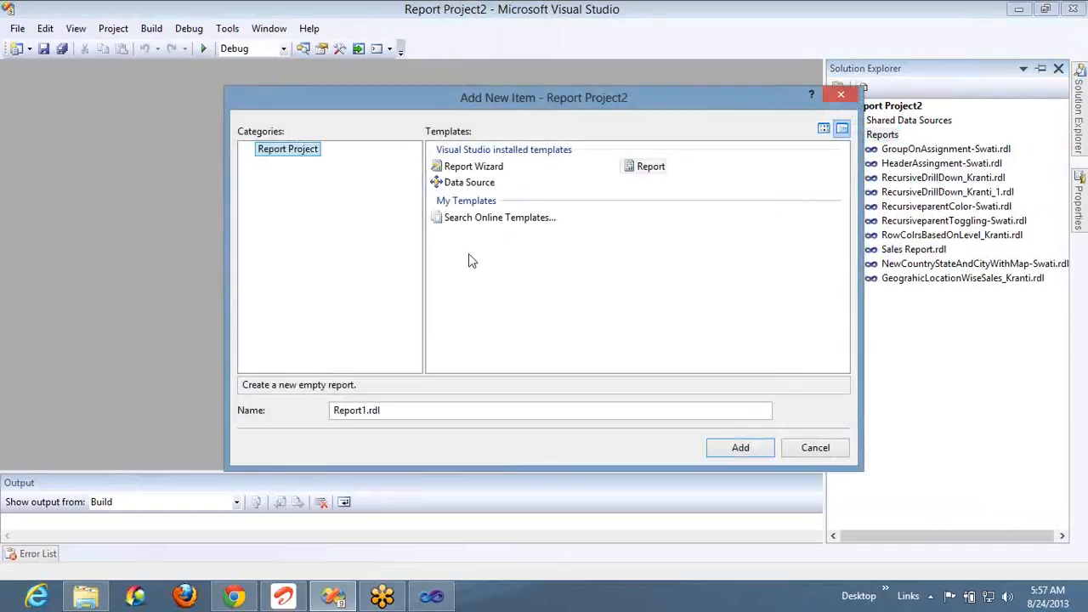
double_click(368, 411)
type("Categor")
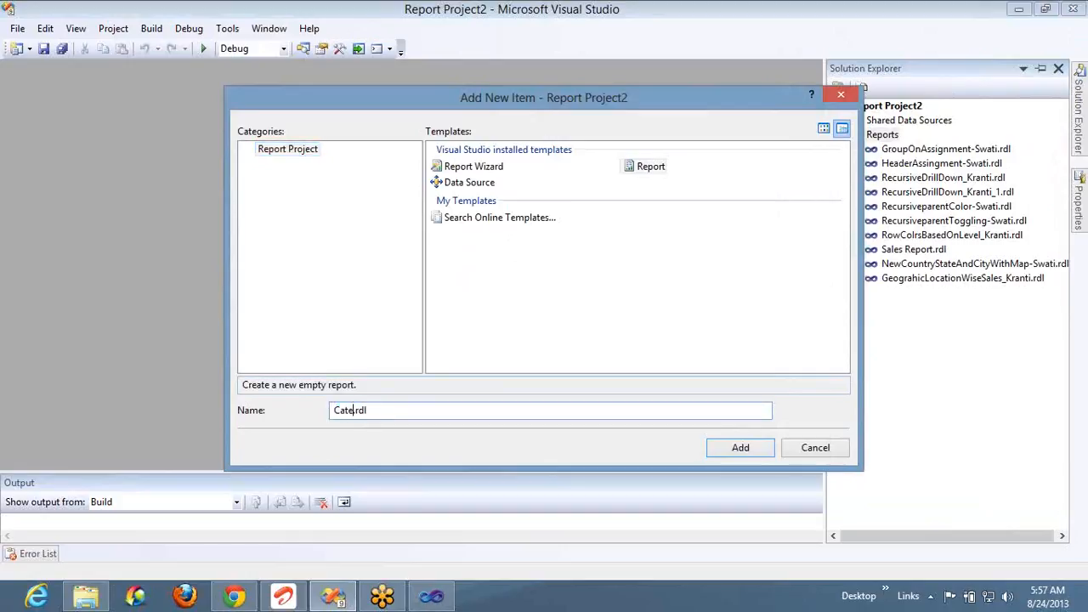
type("y Sales")
left_click(740, 447)
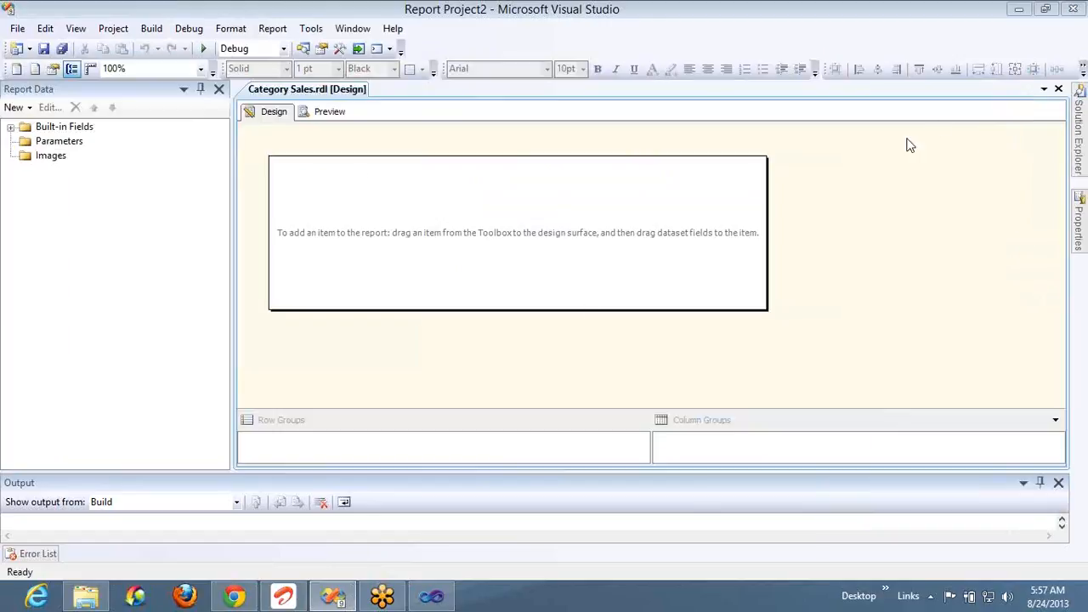
Step: Start adding a new data source to the Category Sales report
left_click(14, 107)
left_click(38, 129)
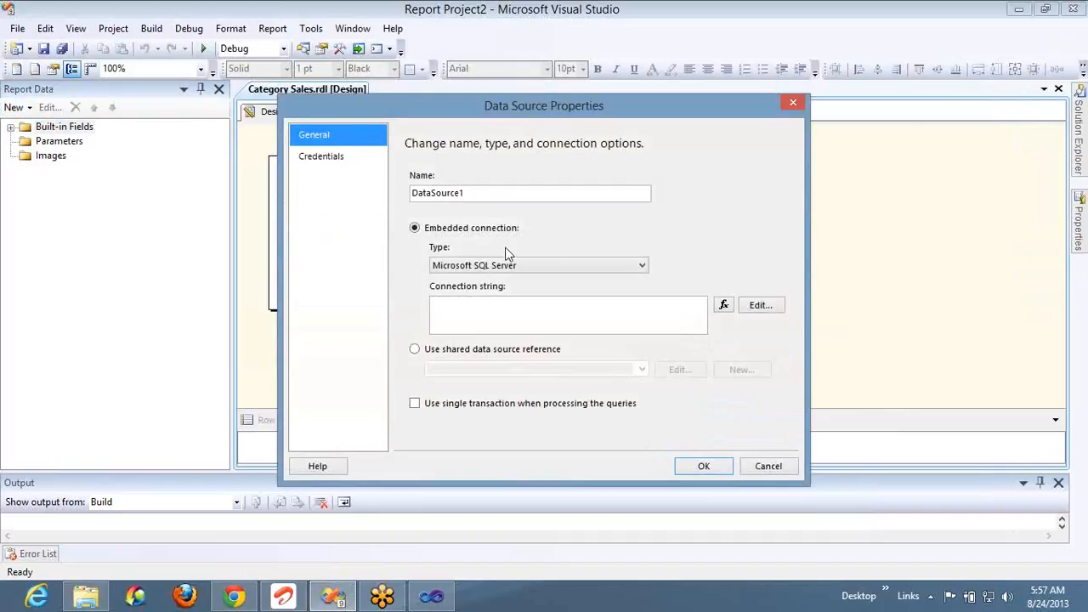
left_click(440, 355)
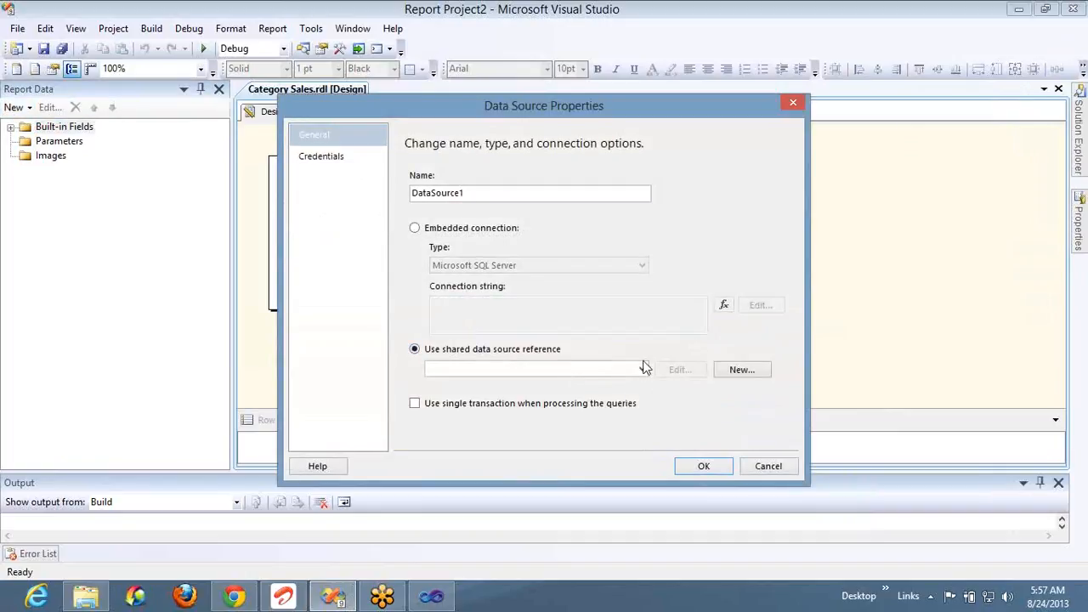
left_click(642, 370)
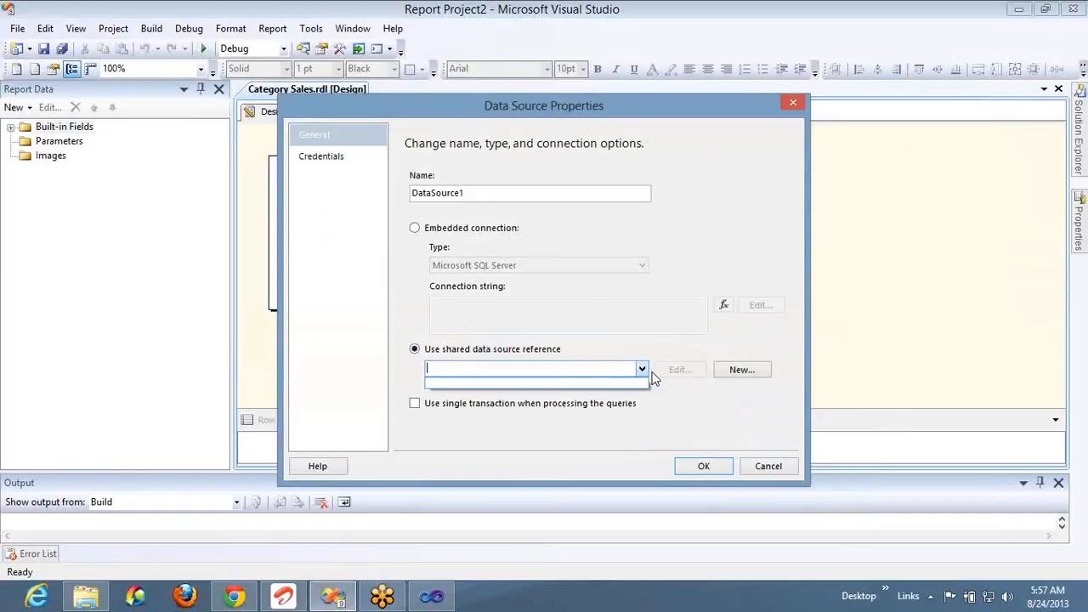
left_click(491, 194)
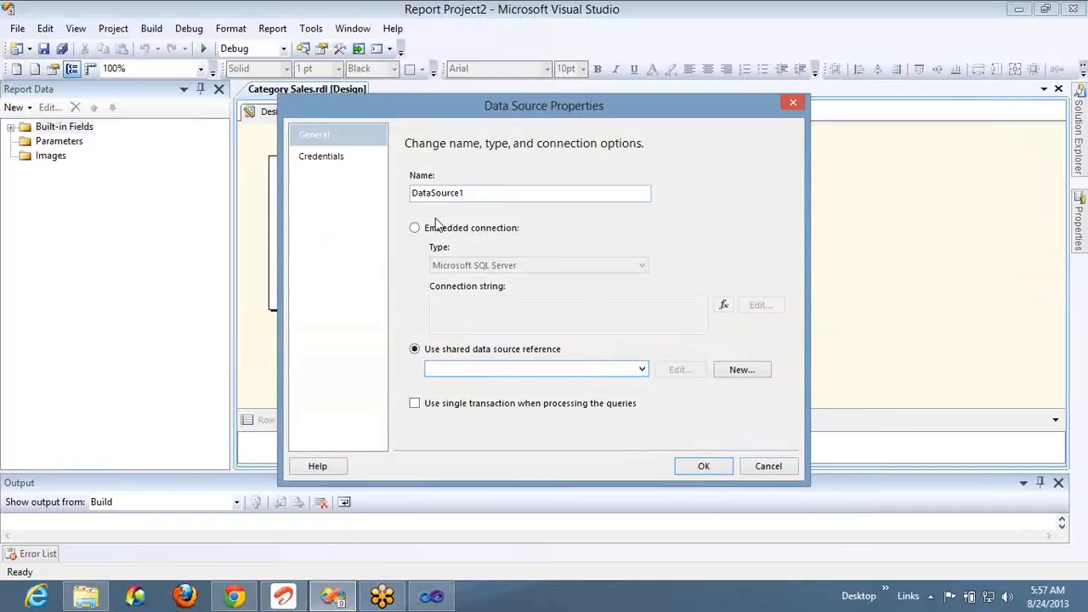
left_click(434, 228)
Step: Name the embedded data source Sales_Data and connect it to the AdventureWorksDW database on server "."
double_click(474, 193)
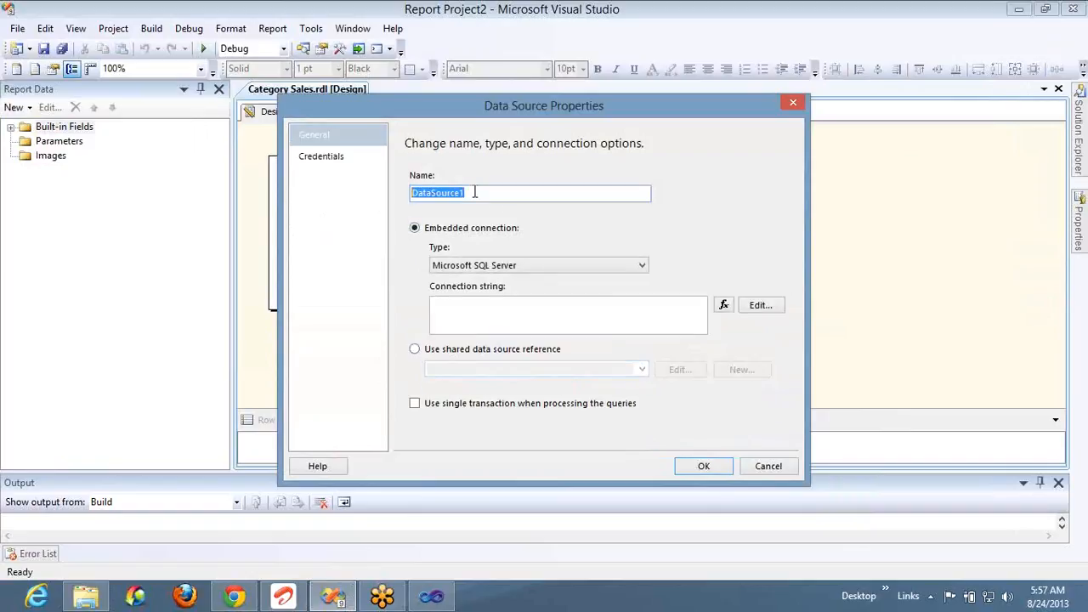
type("Sales")
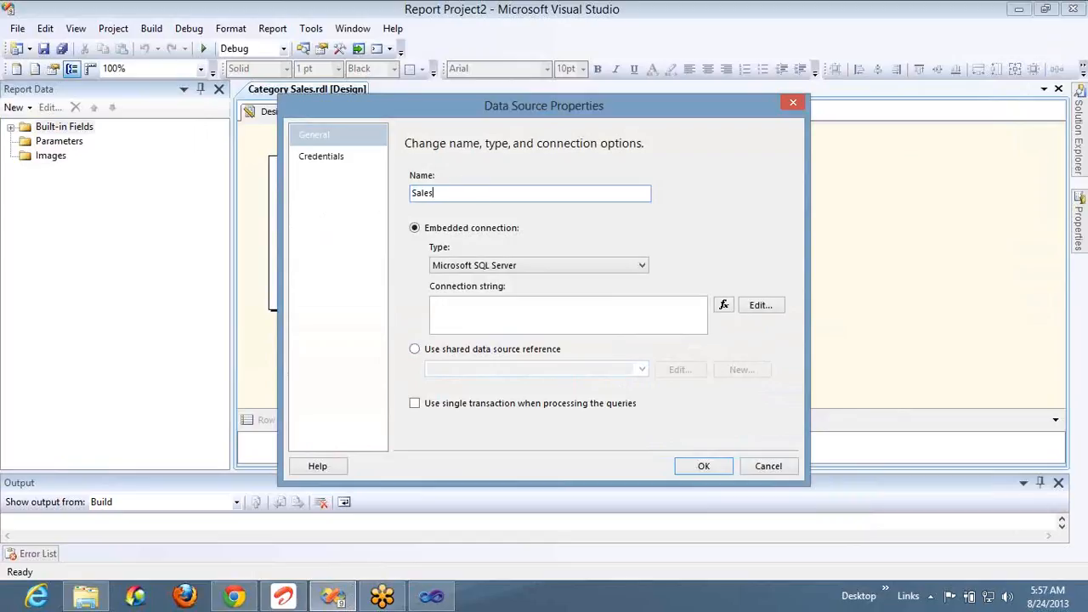
type("_Data")
left_click(749, 310)
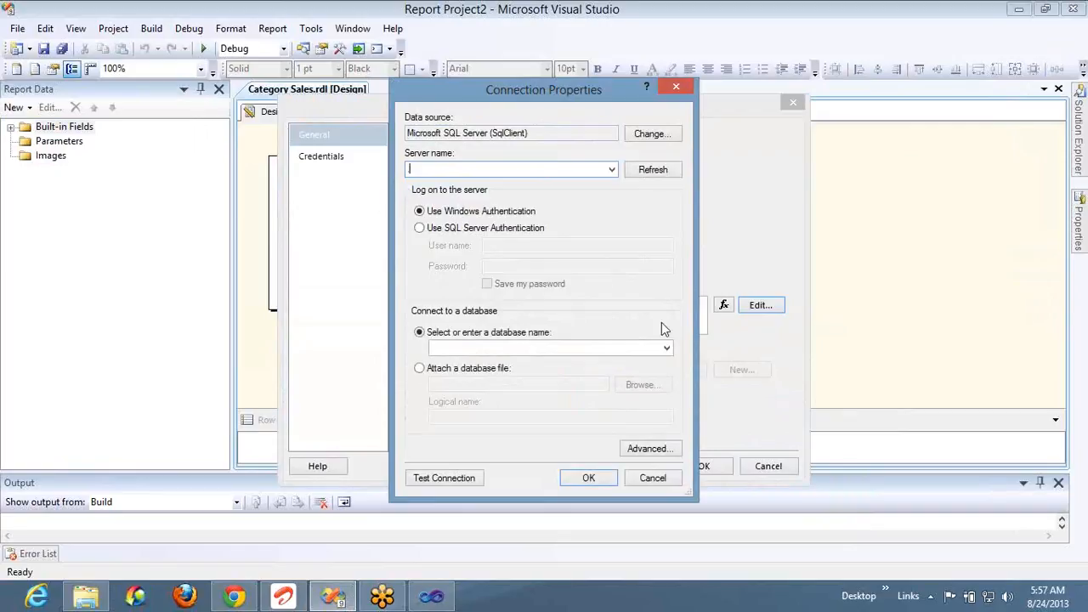
left_click(667, 348)
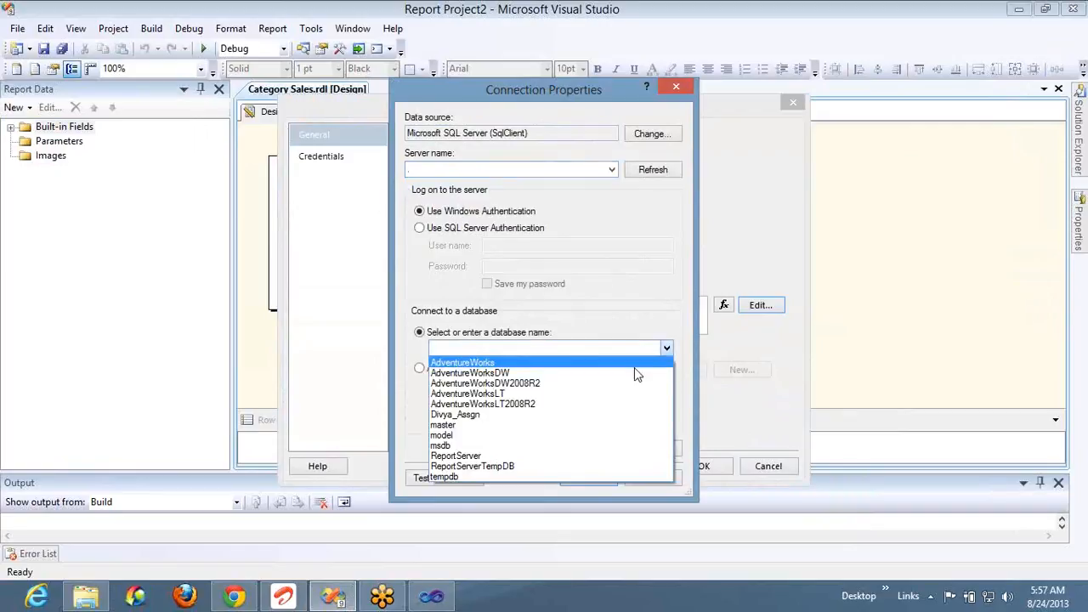
left_click(638, 374)
left_click(592, 475)
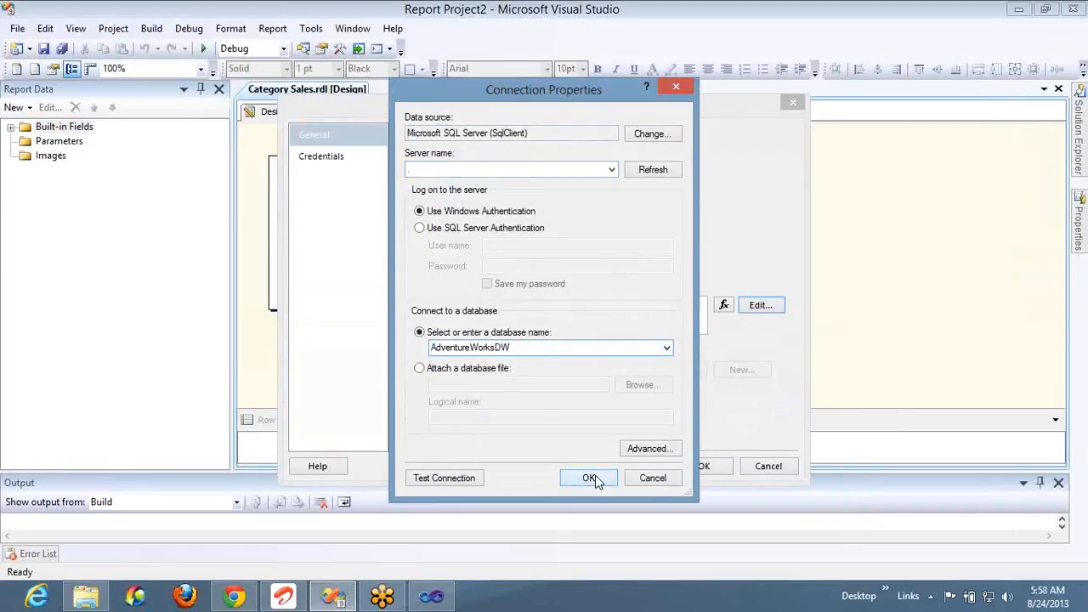
left_click(702, 465)
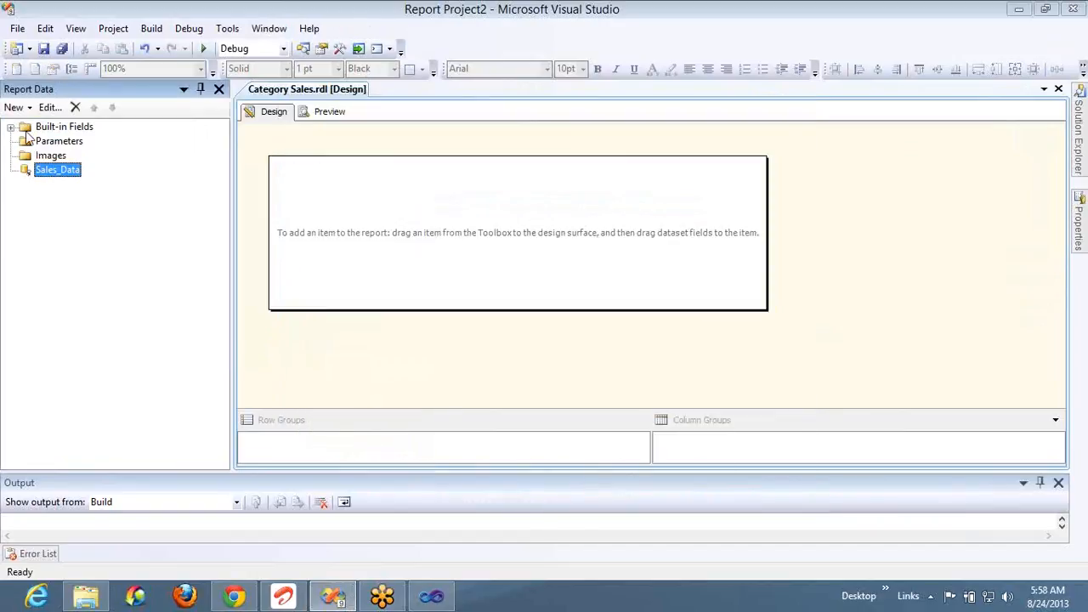
right_click(61, 177)
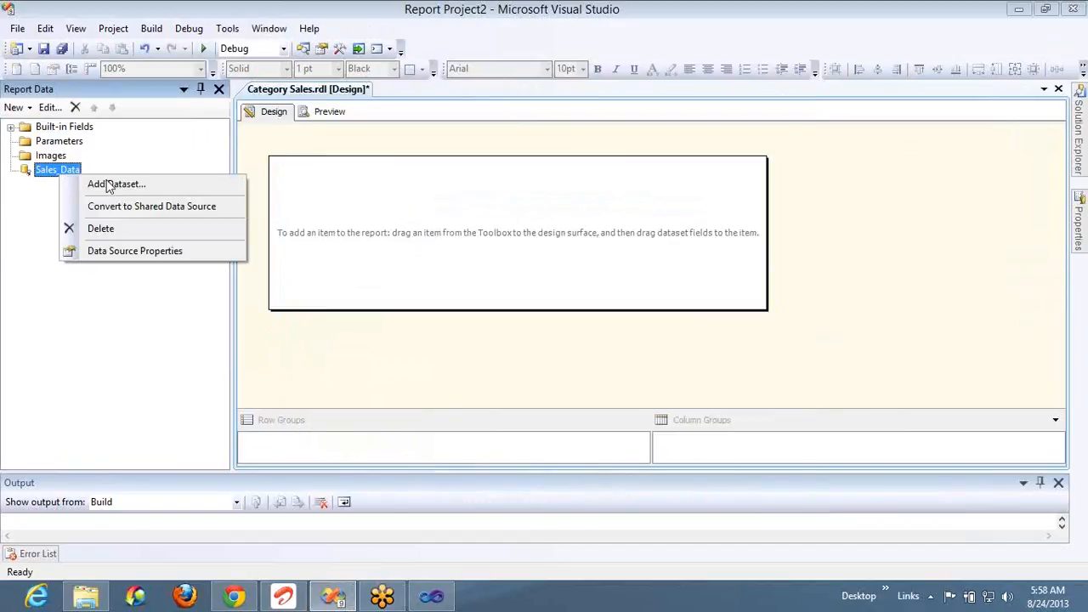
left_click(109, 186)
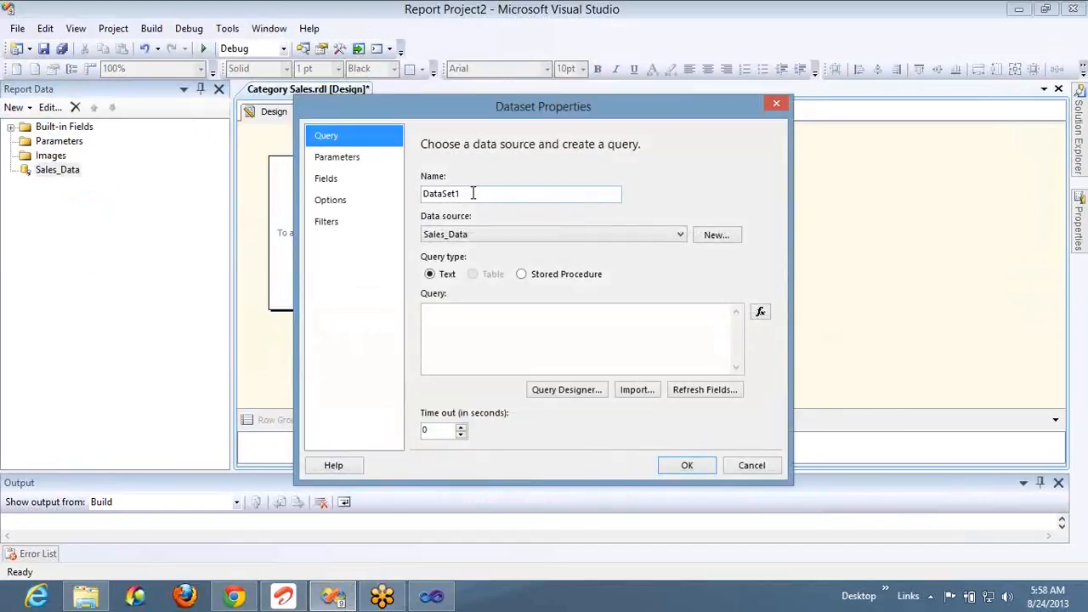
left_click(473, 193)
double_click(473, 193)
type("Ca")
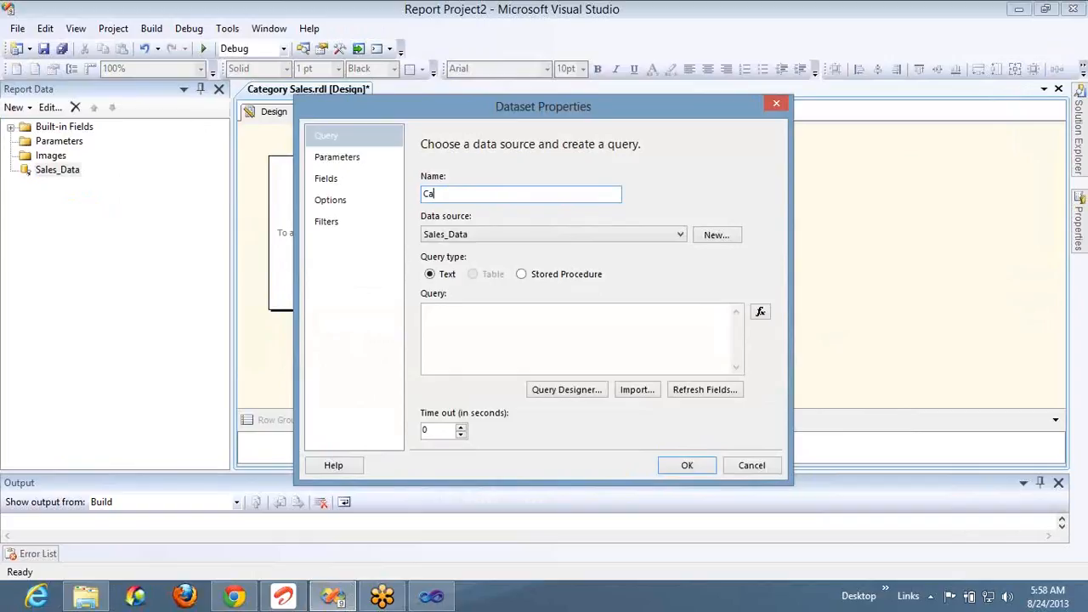
type("t_DS")
left_click(459, 322)
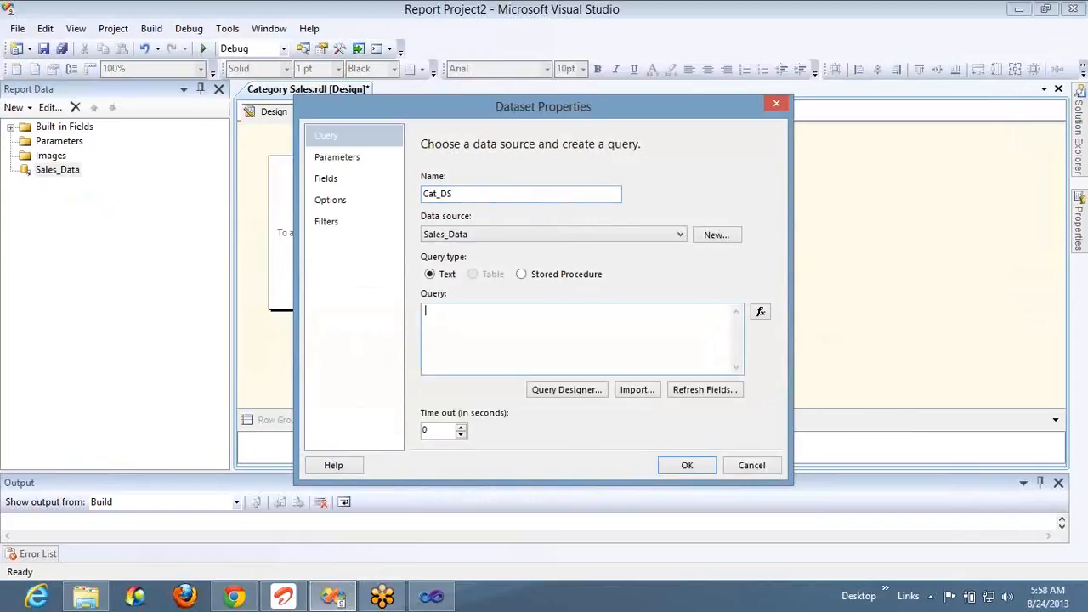
type("Select")
left_click(751, 466)
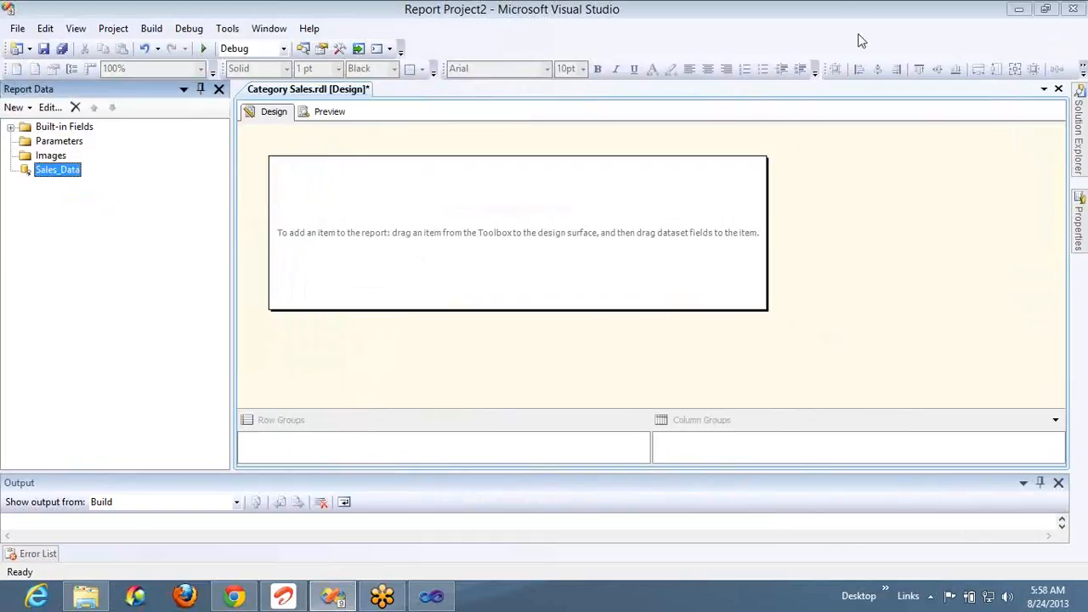
Step: Open Sales Report.rdl, copy the query of its Sales_DS dataset without changing it, and close that report
left_click(304, 48)
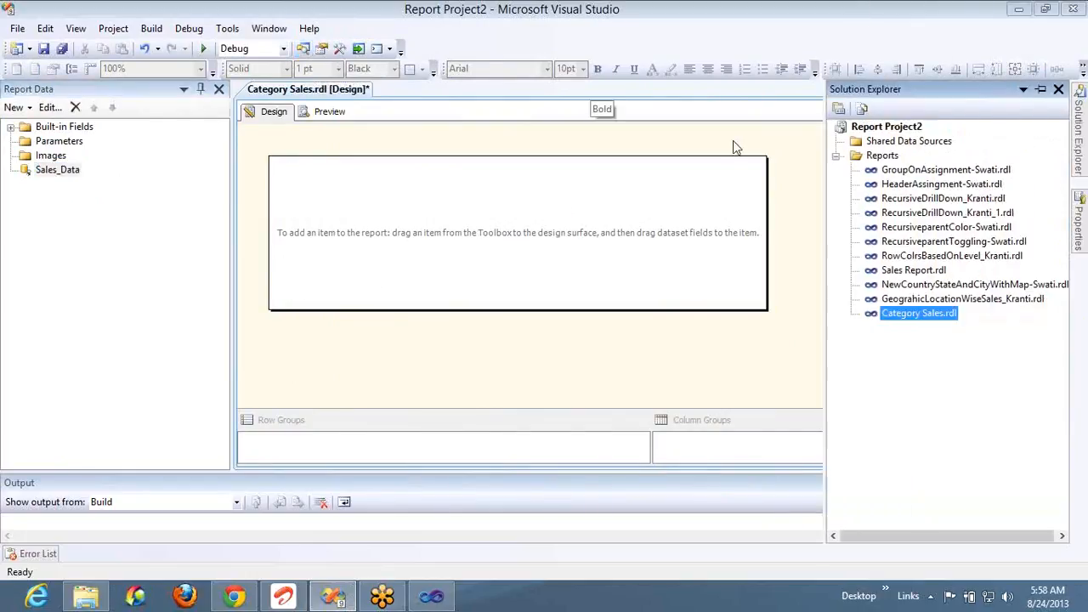
left_click(904, 272)
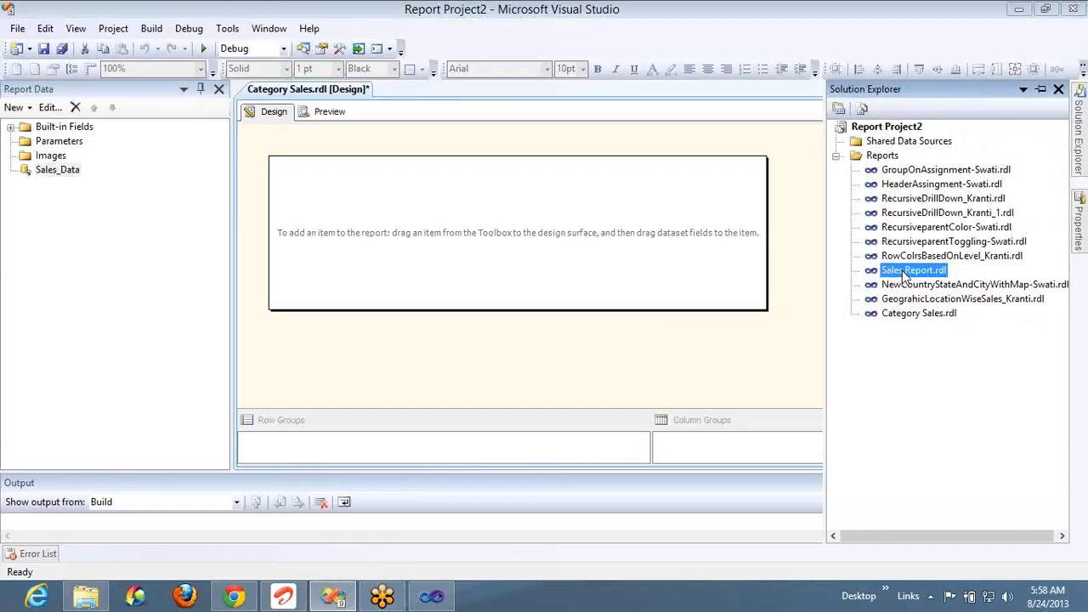
double_click(904, 270)
left_click(73, 185)
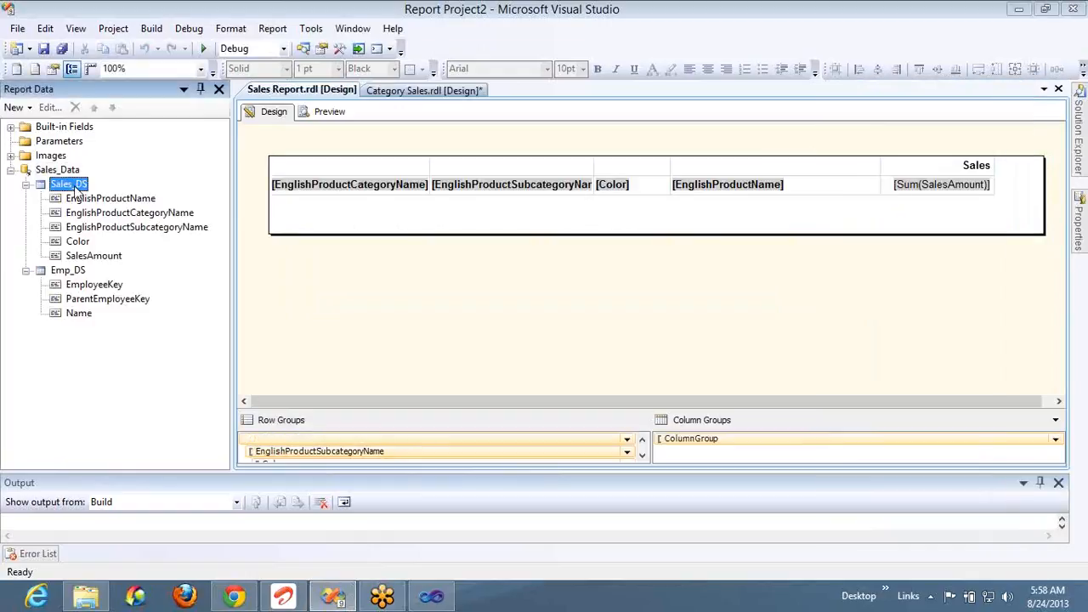
double_click(73, 185)
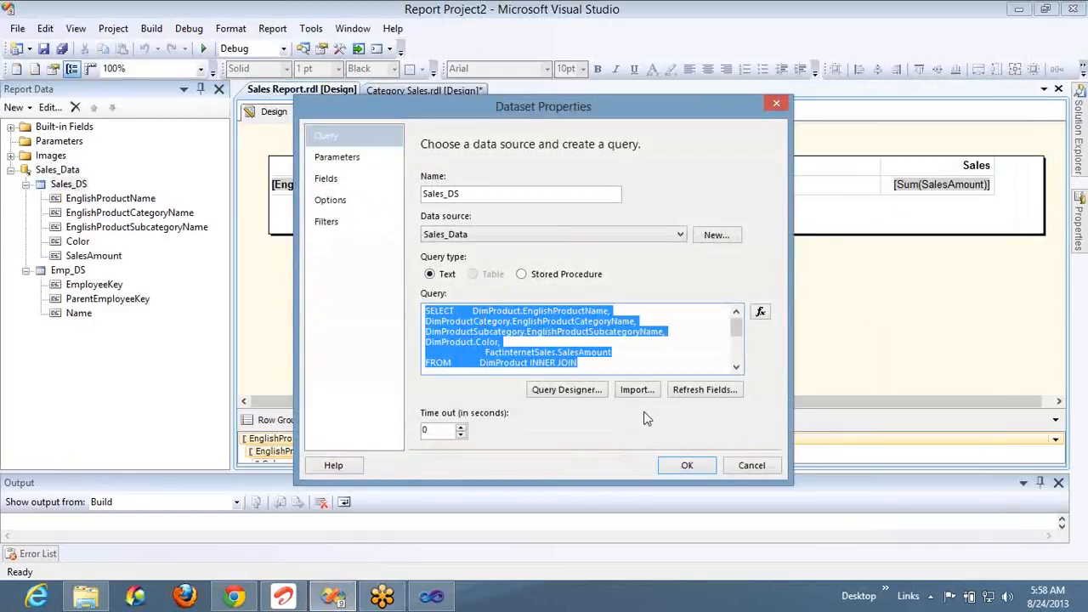
left_click(745, 458)
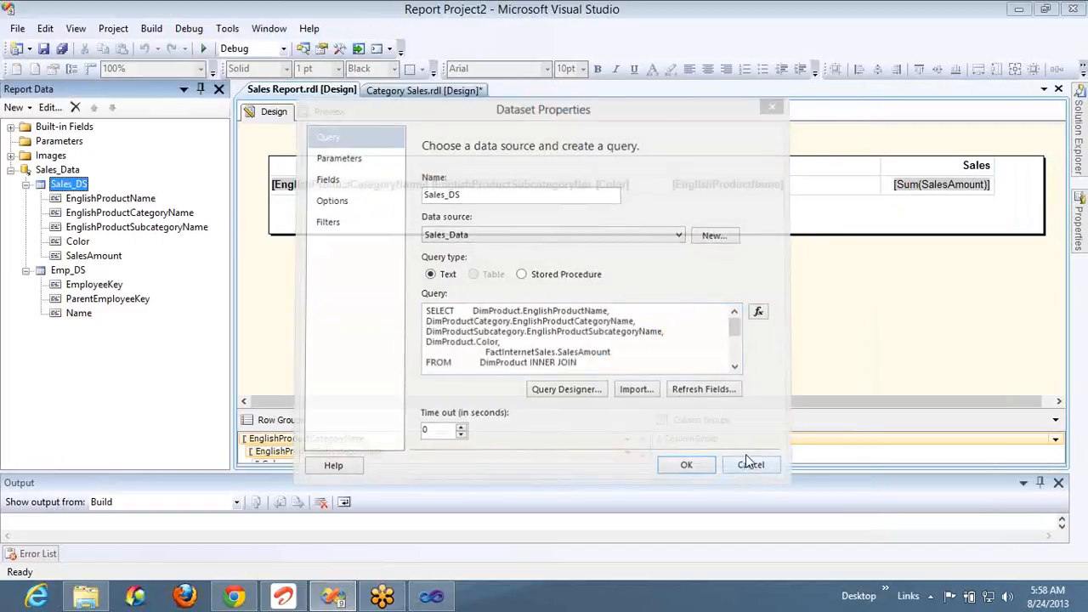
left_click(1058, 88)
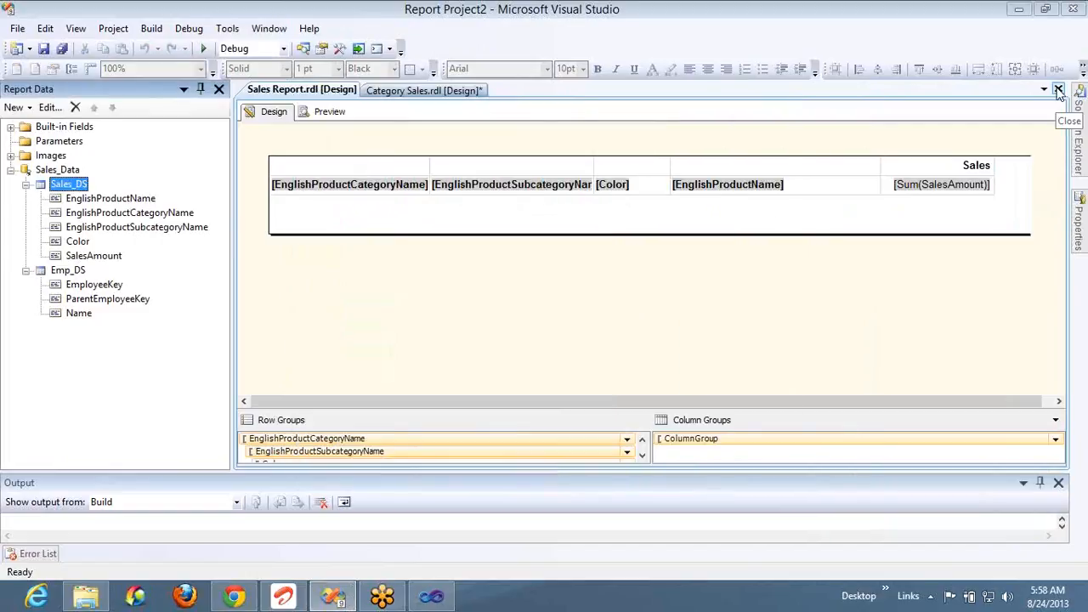
Step: Add a dataset named Cat_DS to the Sales_Data source of the Category Sales report and paste the copied query into it
left_click(59, 170)
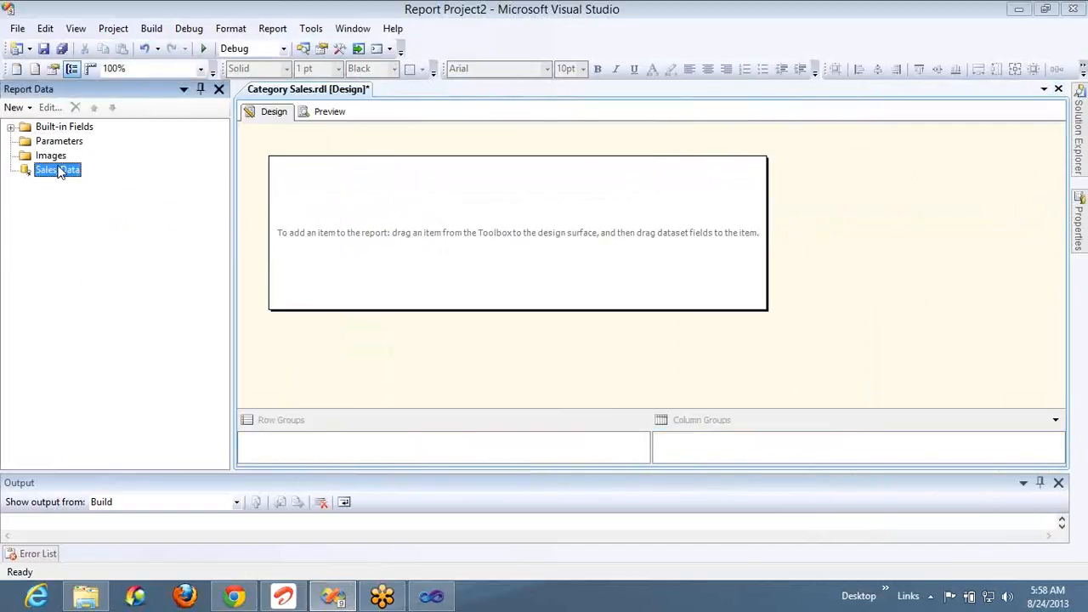
right_click(62, 170)
left_click(109, 176)
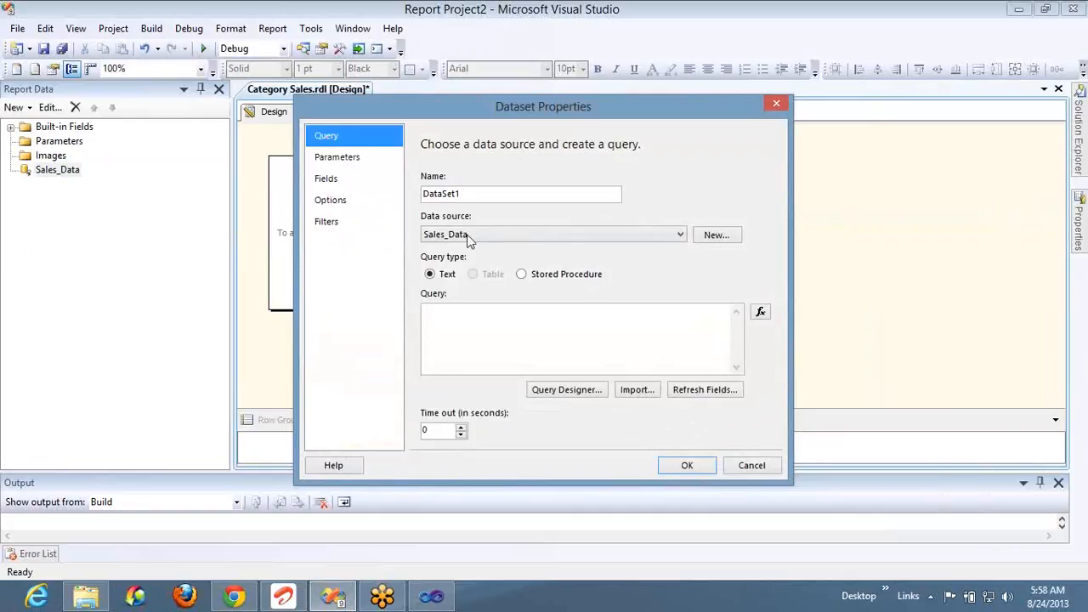
double_click(481, 194)
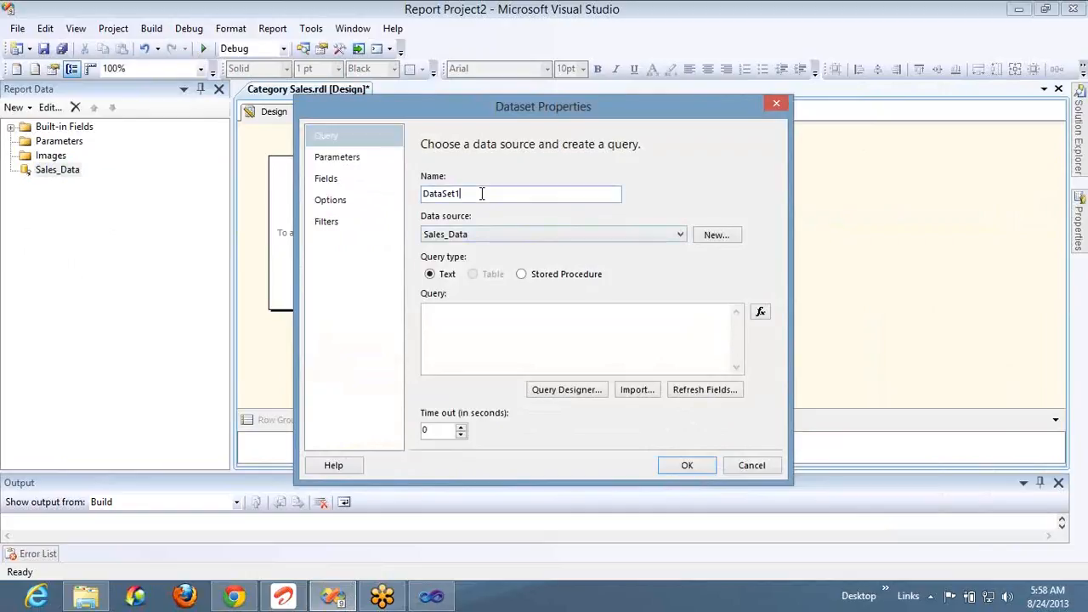
left_click(1082, 45)
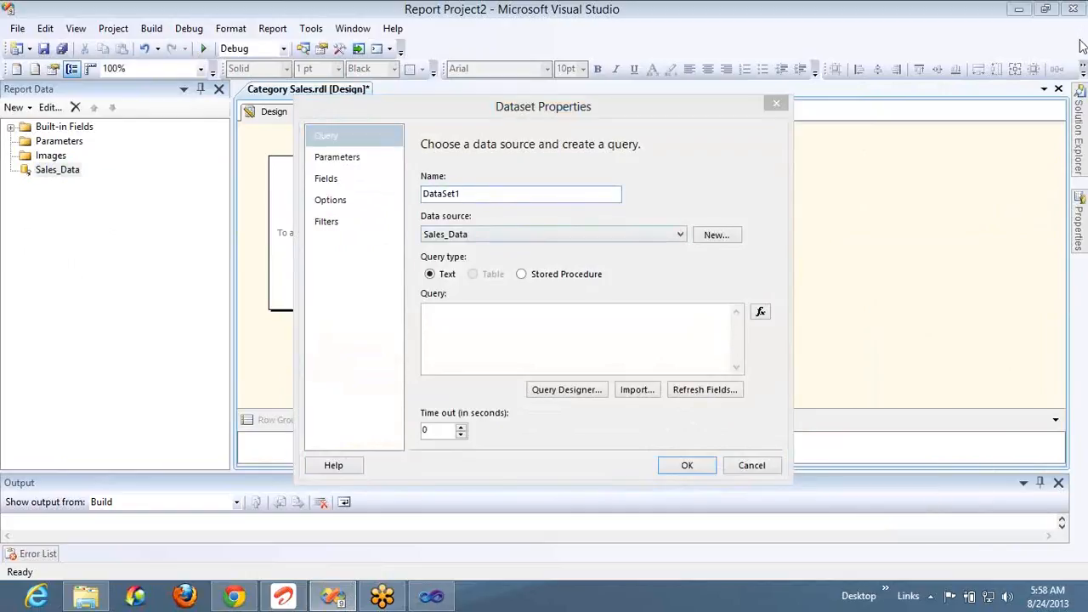
left_click(549, 191)
double_click(549, 191)
type("Cat_")
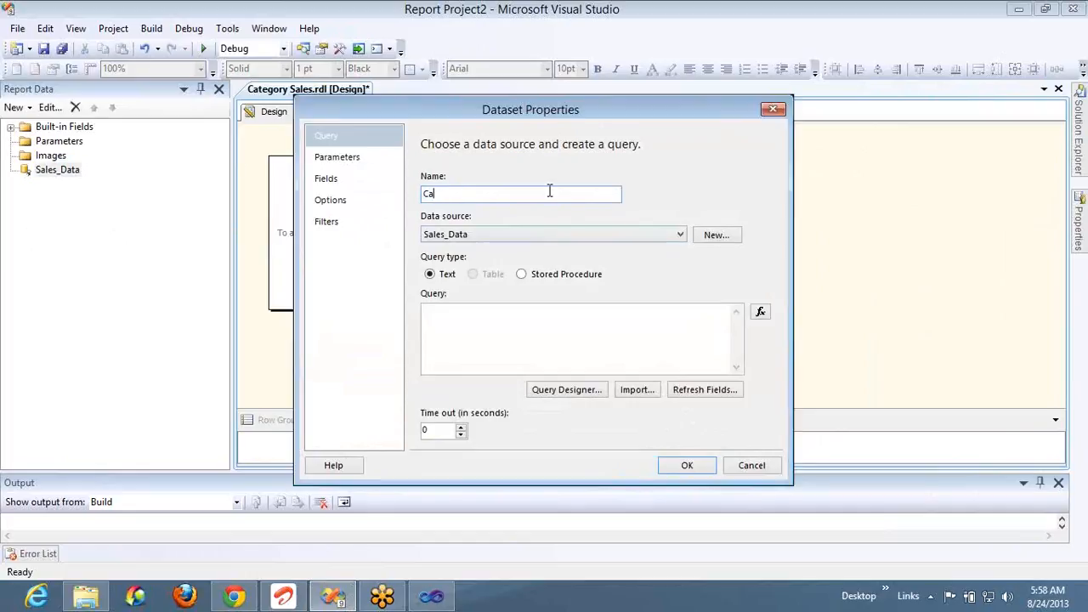
type("DS")
type("t")
left_click(481, 328)
key("ctrl+v")
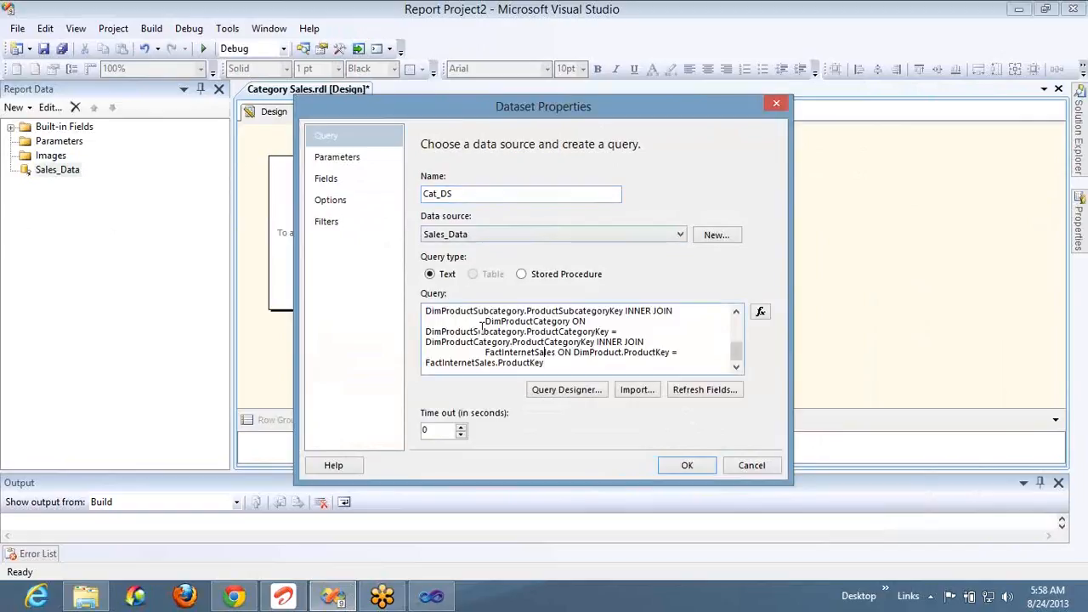
Step: Remove EnglishProductName, EnglishProductSubcategoryName and Color from the query's SELECT list and create the Cat_DS dataset
scroll(481, 328, "up", 4)
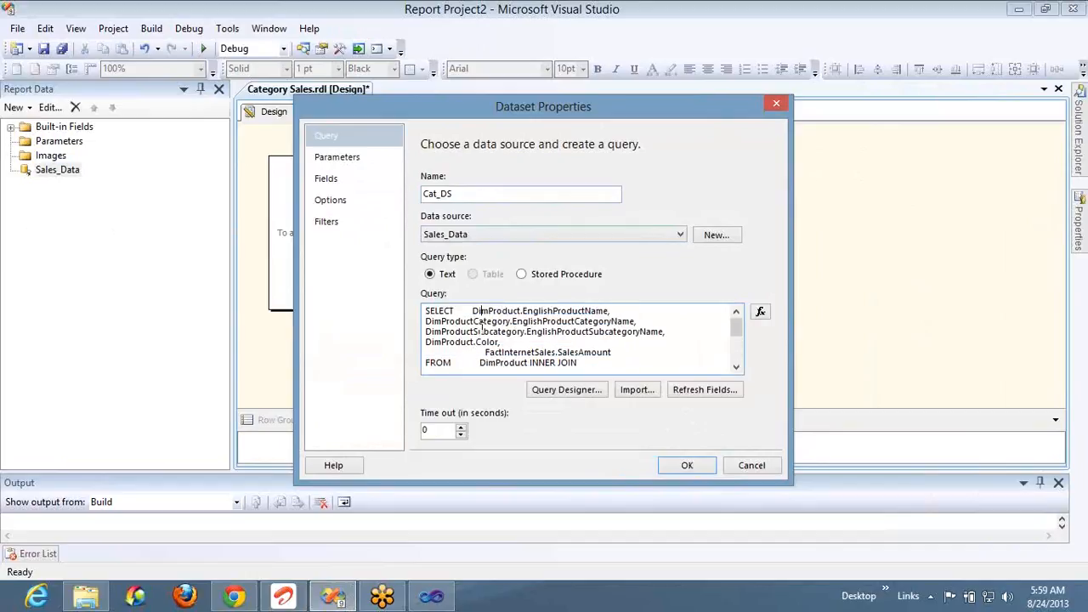
key("shift+End")
key("Delete")
key("Delete")
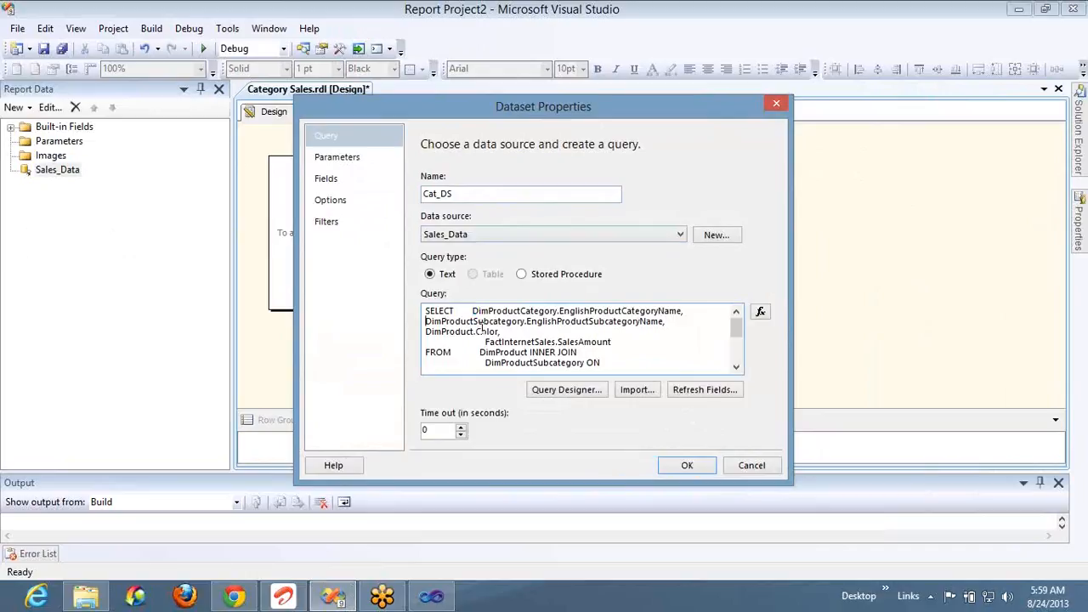
key("shift+End")
key("Delete")
key("Delete")
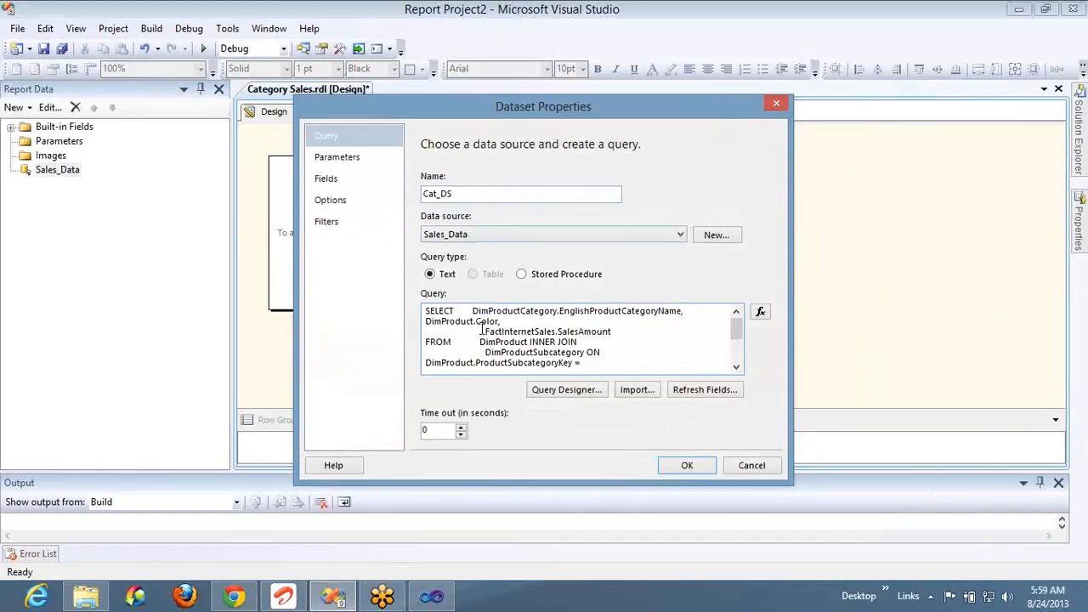
key("shift+Home")
key("BackSpace")
key("BackSpace")
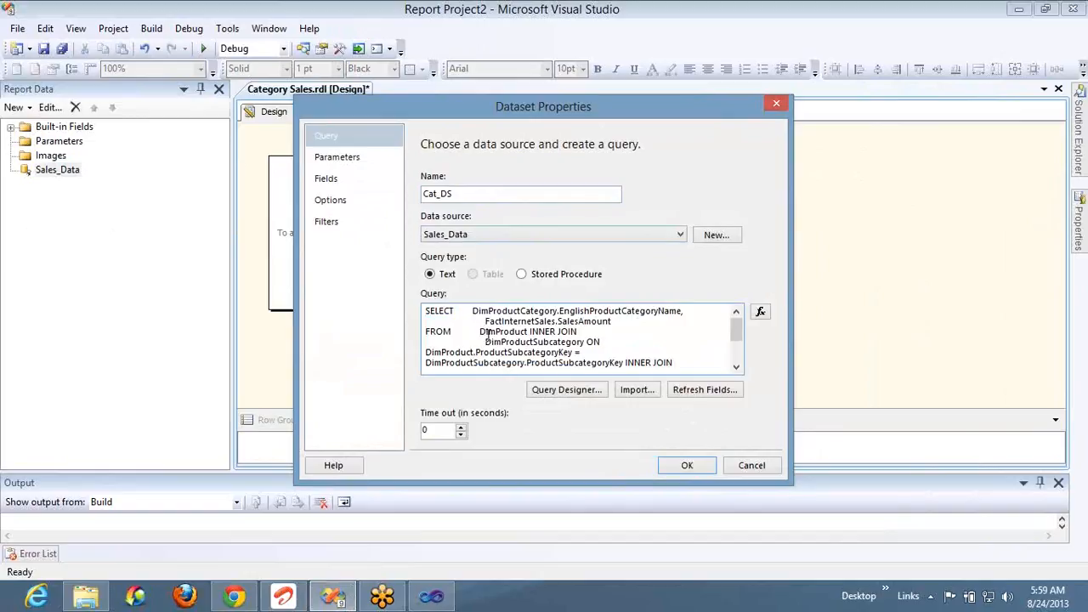
left_click(699, 466)
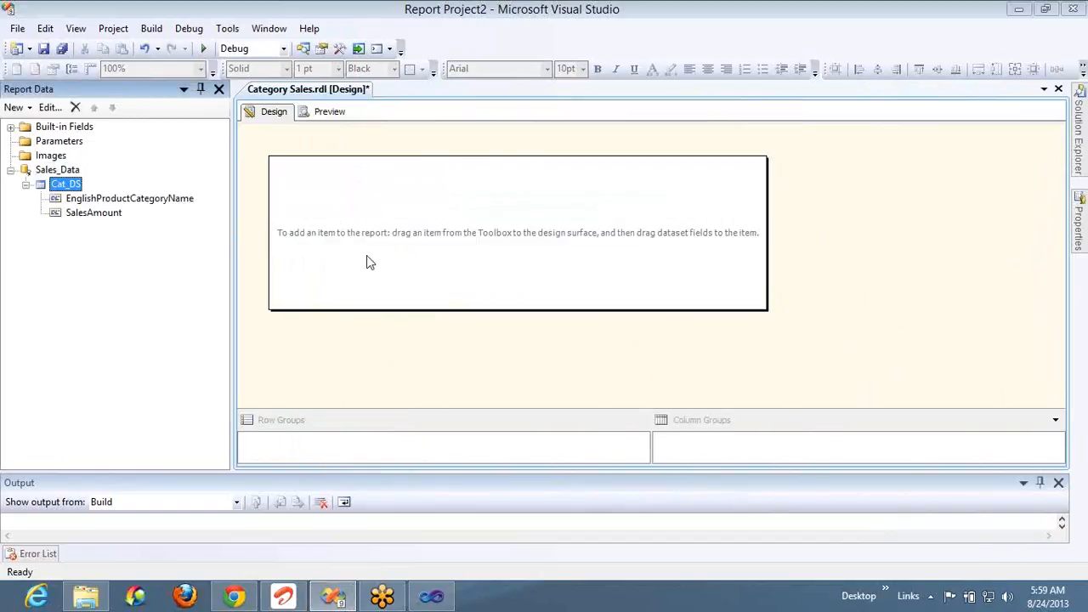
Step: Insert a table in the report body with EnglishProductCategoryName in the first data cell and SalesAmount in the second
right_click(342, 189)
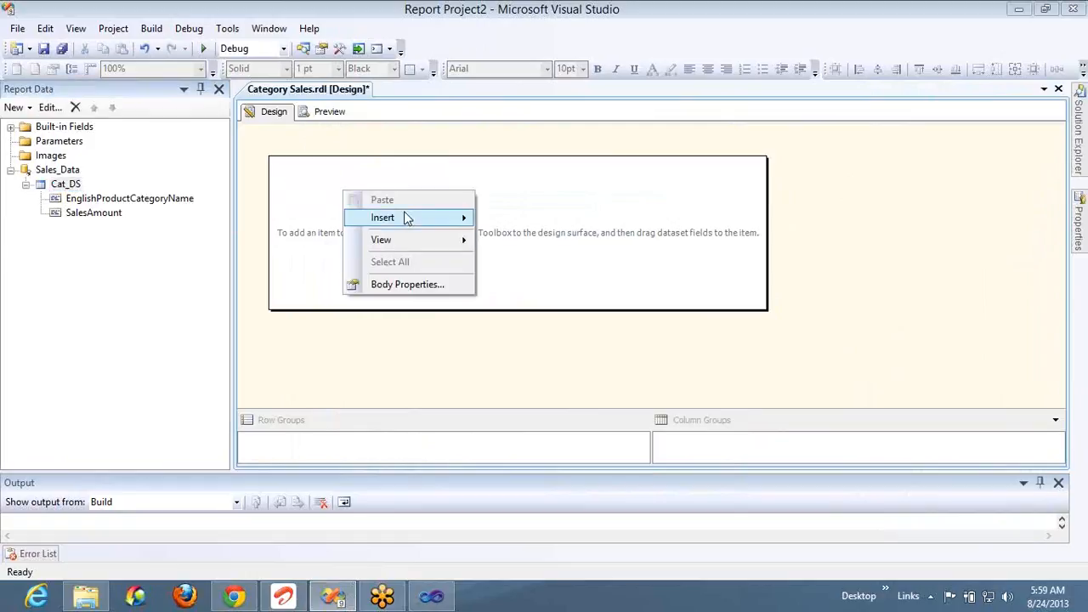
mouse_move(413, 219)
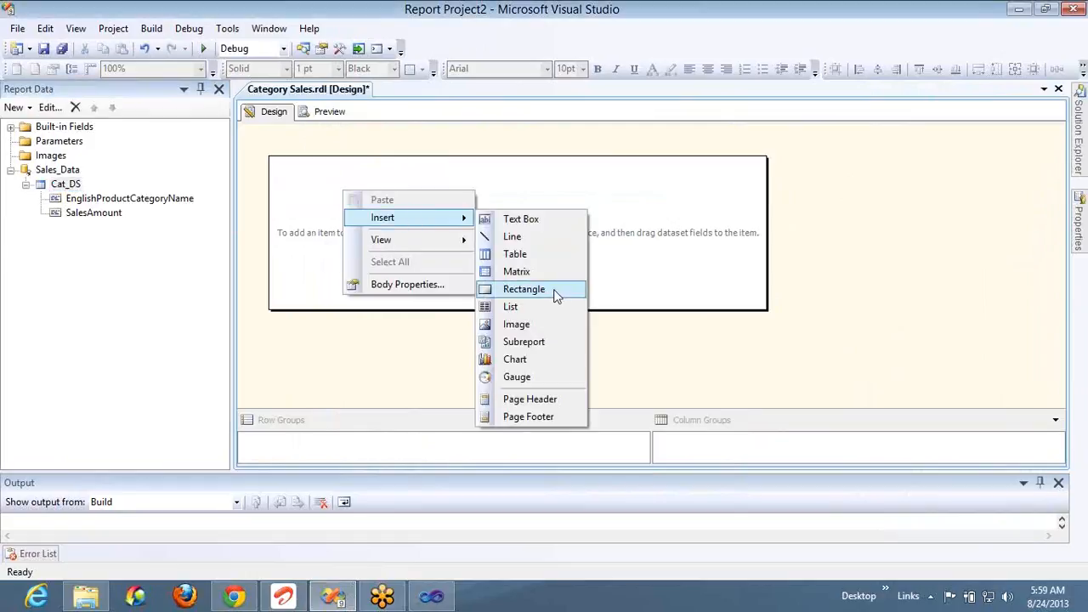
left_click(553, 255)
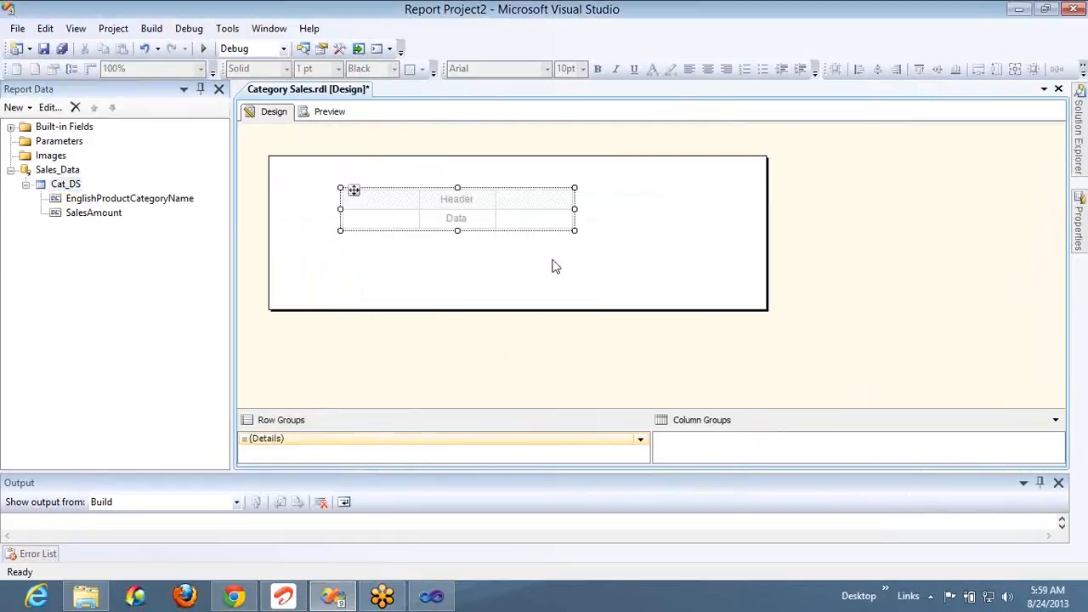
left_click(413, 216)
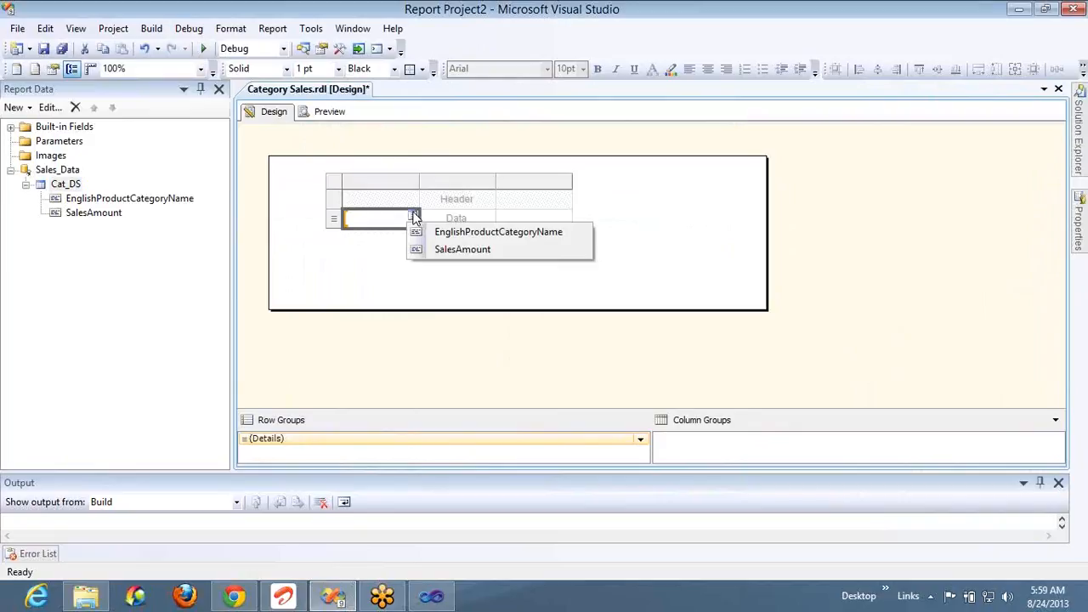
left_click(468, 236)
left_click(491, 219)
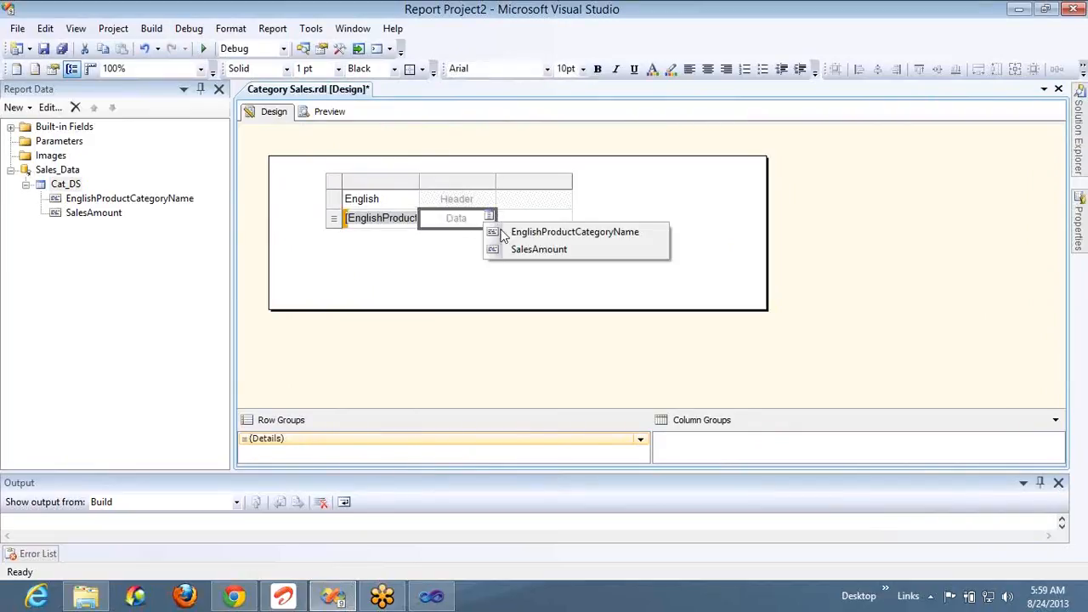
left_click(517, 253)
Step: Widen the table's category name and sales amount columns and delete the empty third column
left_click_drag(496, 182, 549, 185)
left_click_drag(417, 180, 540, 180)
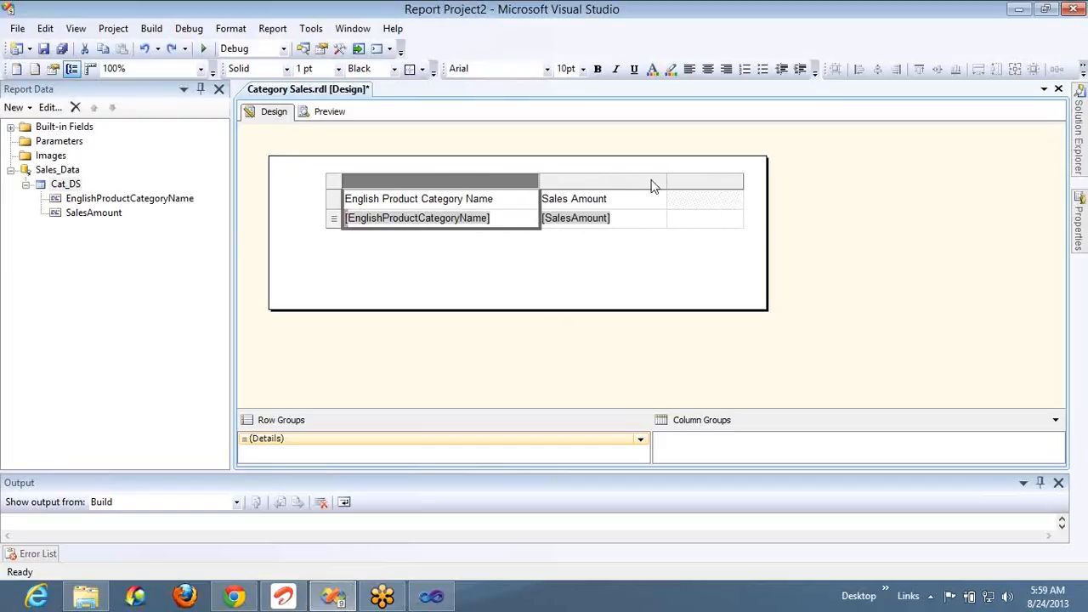
right_click(718, 185)
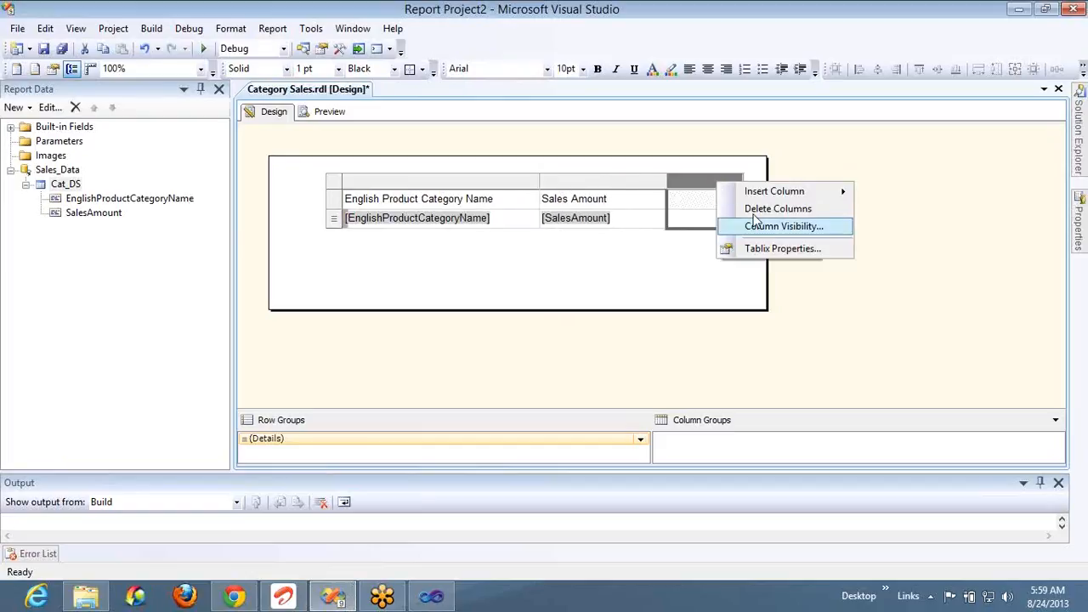
left_click(755, 214)
Step: Move the table to the upper-left corner of the report body and shrink the body to fit the table
left_click(335, 181)
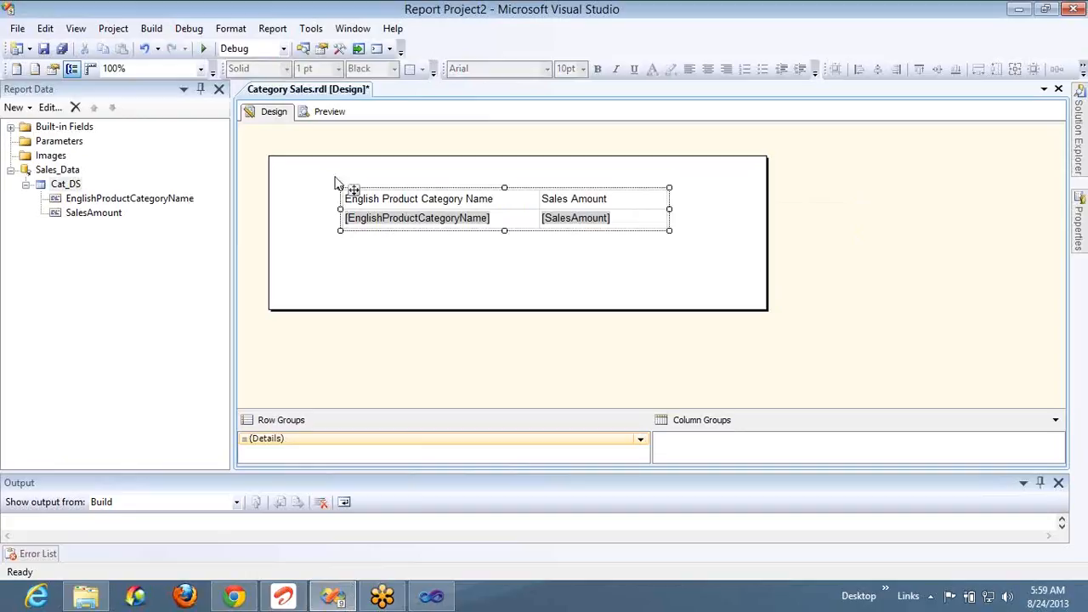
left_click_drag(340, 216, 265, 181)
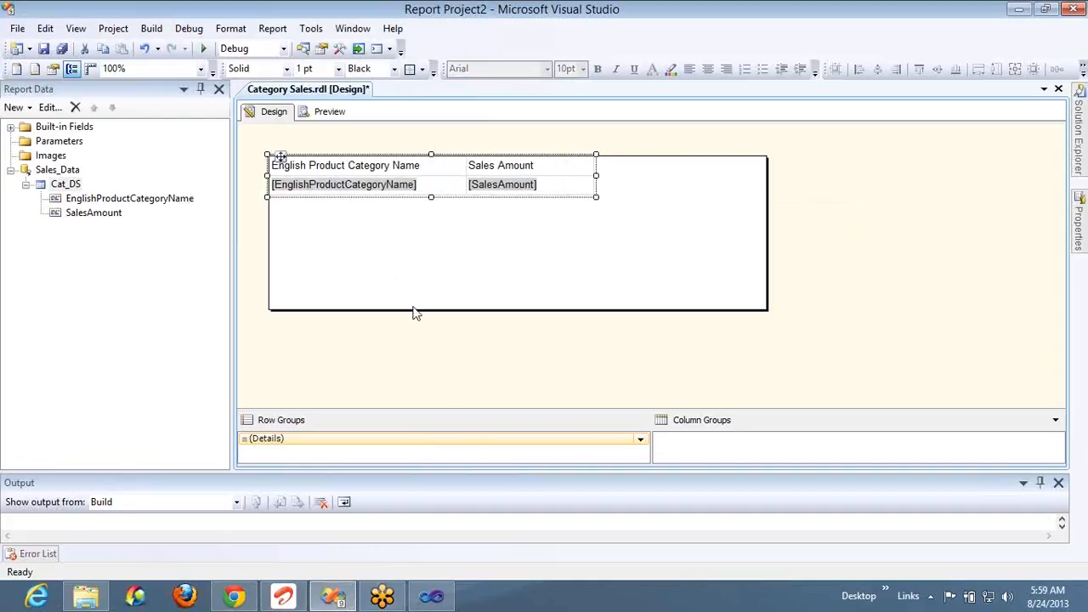
left_click_drag(414, 309, 427, 197)
left_click(769, 172)
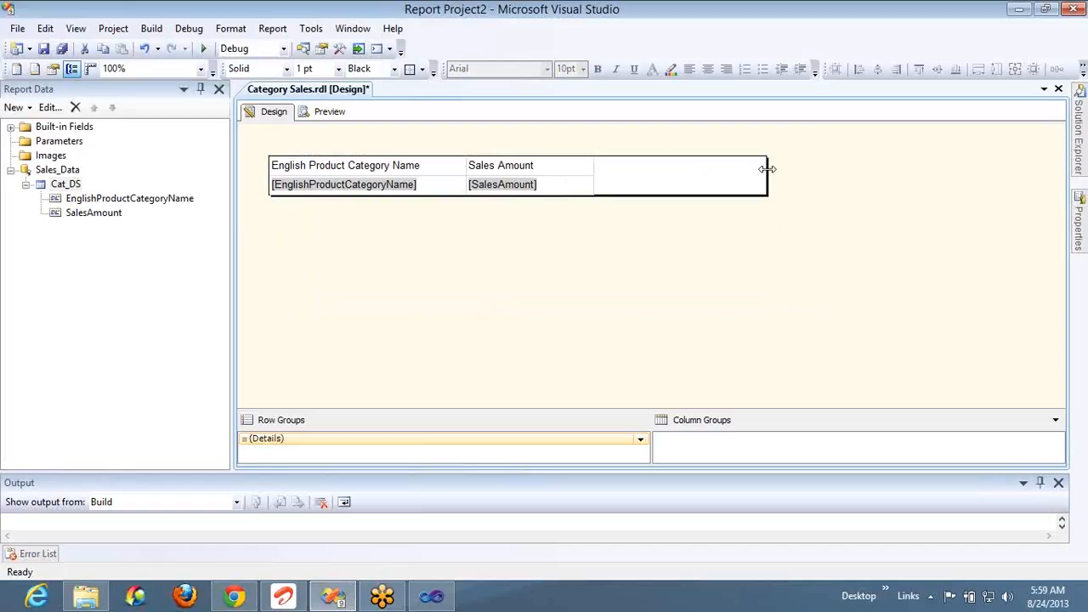
left_click_drag(767, 173, 578, 179)
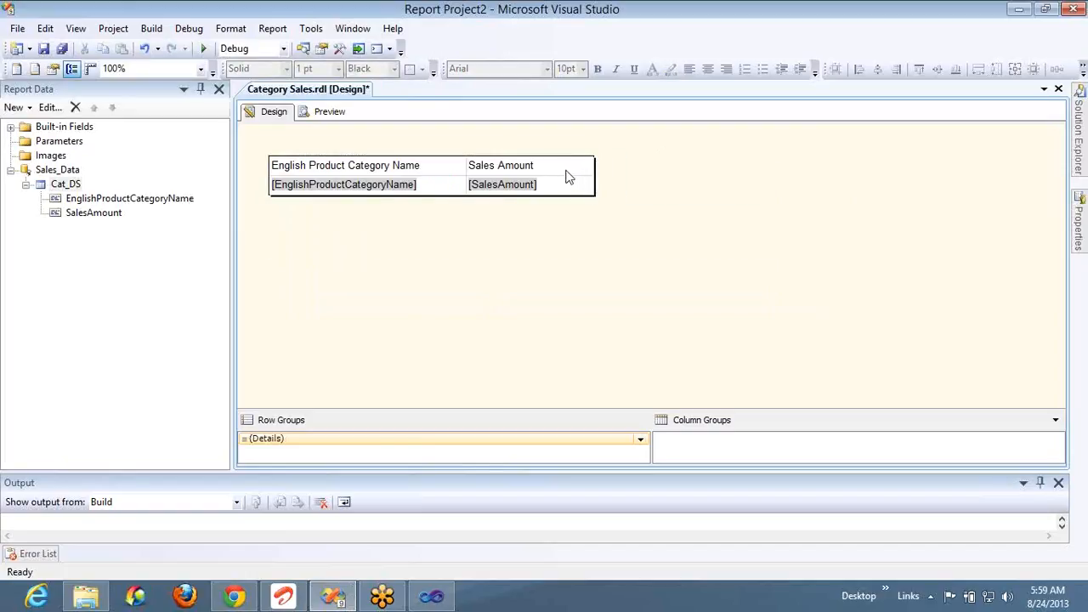
Step: Make both header cells of the table bold, preview the report, and return to its design
left_click(566, 173)
left_click(440, 174, "ctrl")
key("ctrl+b")
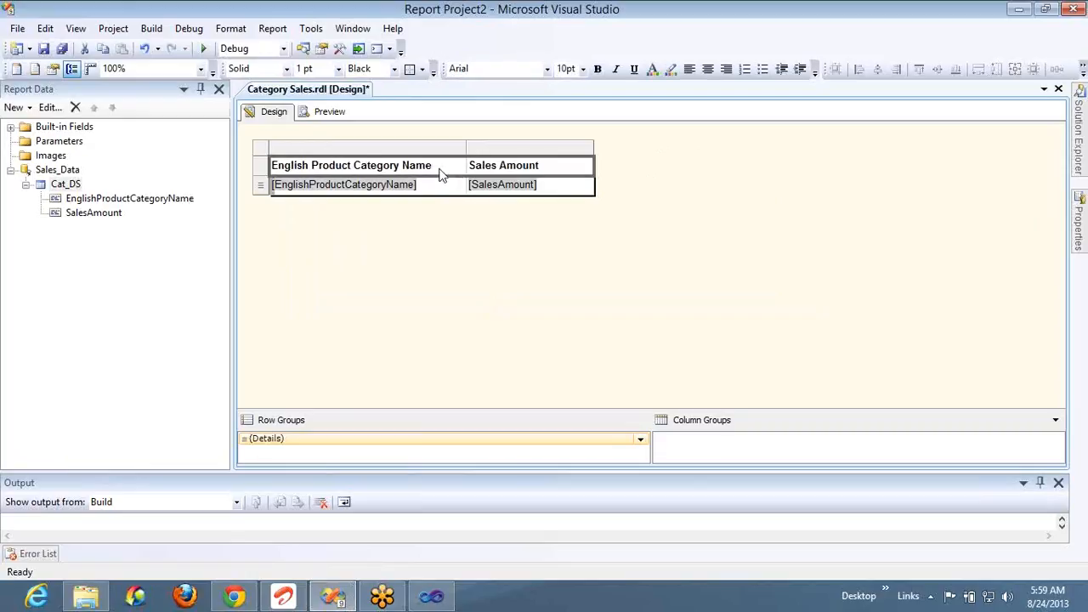
left_click(331, 112)
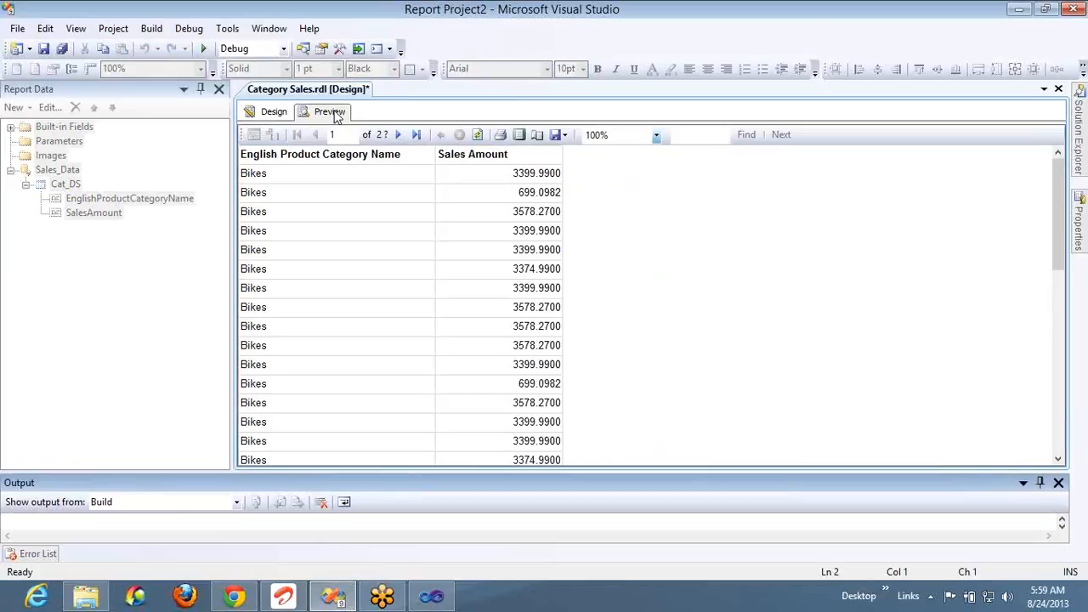
left_click(280, 115)
left_click(274, 113)
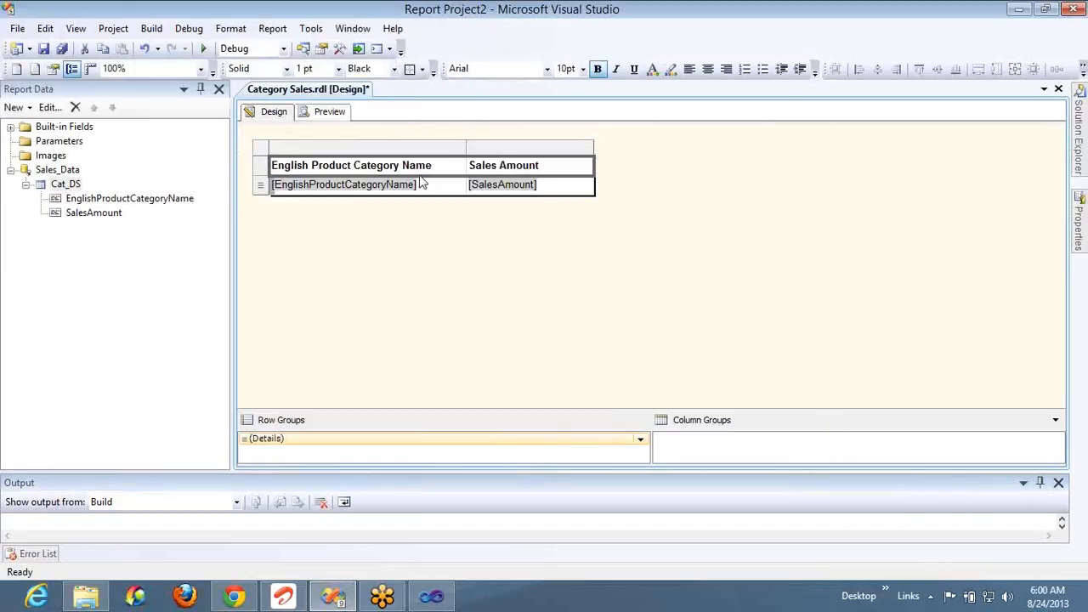
Step: Add a group expression on EnglishProductCategoryName to the table's Details row group
double_click(478, 439)
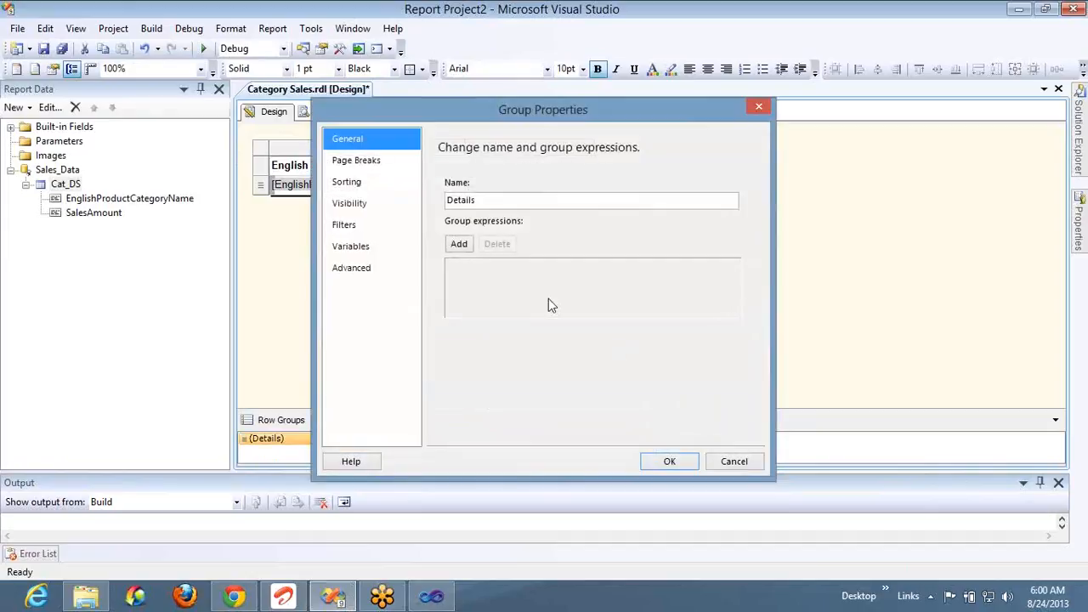
left_click(464, 248)
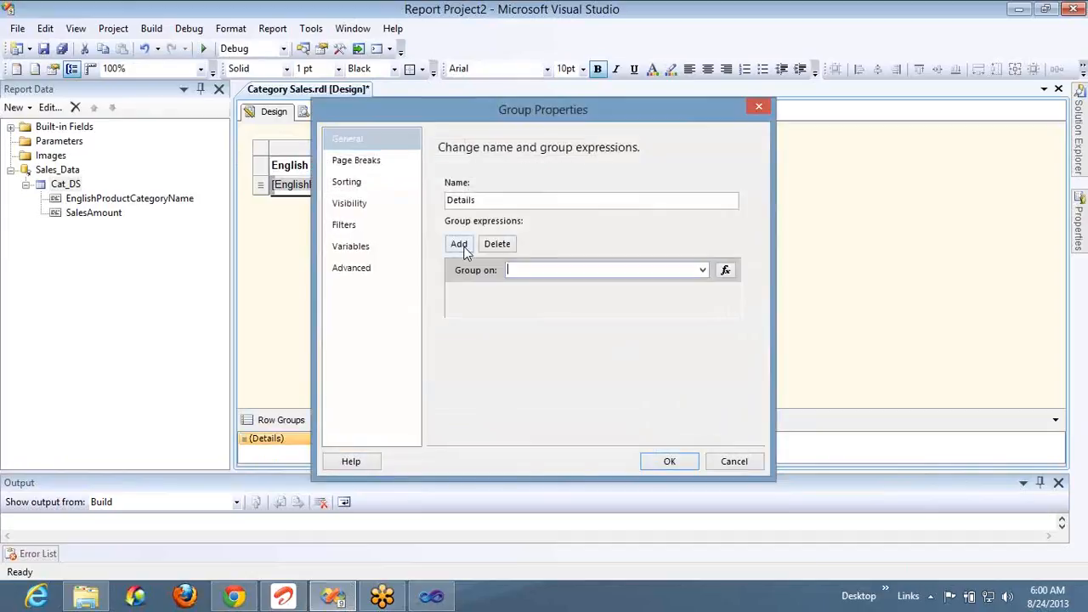
left_click(725, 270)
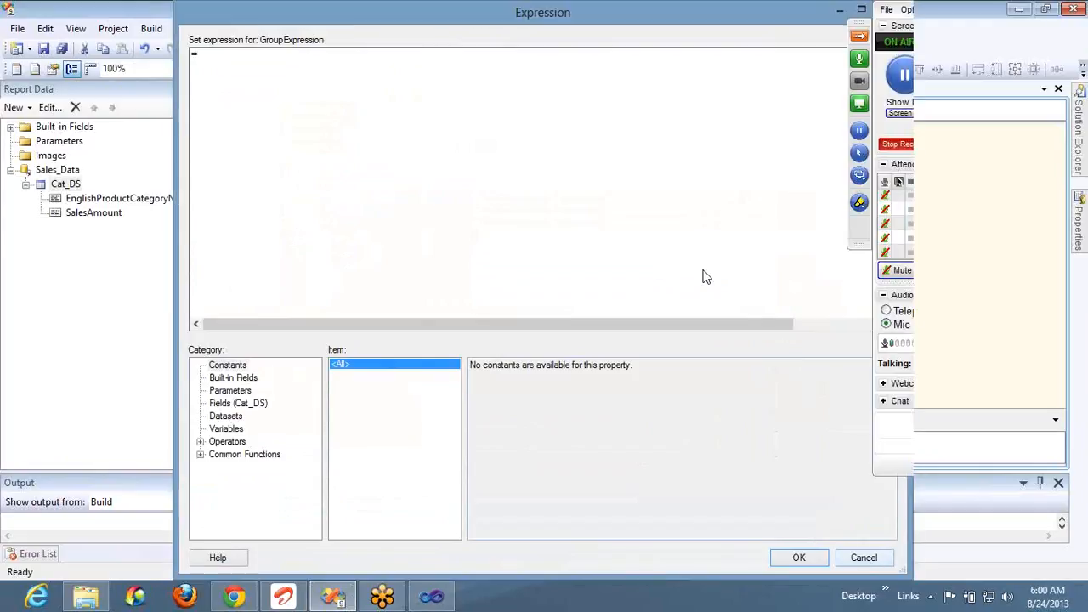
key("Escape")
left_click(635, 270)
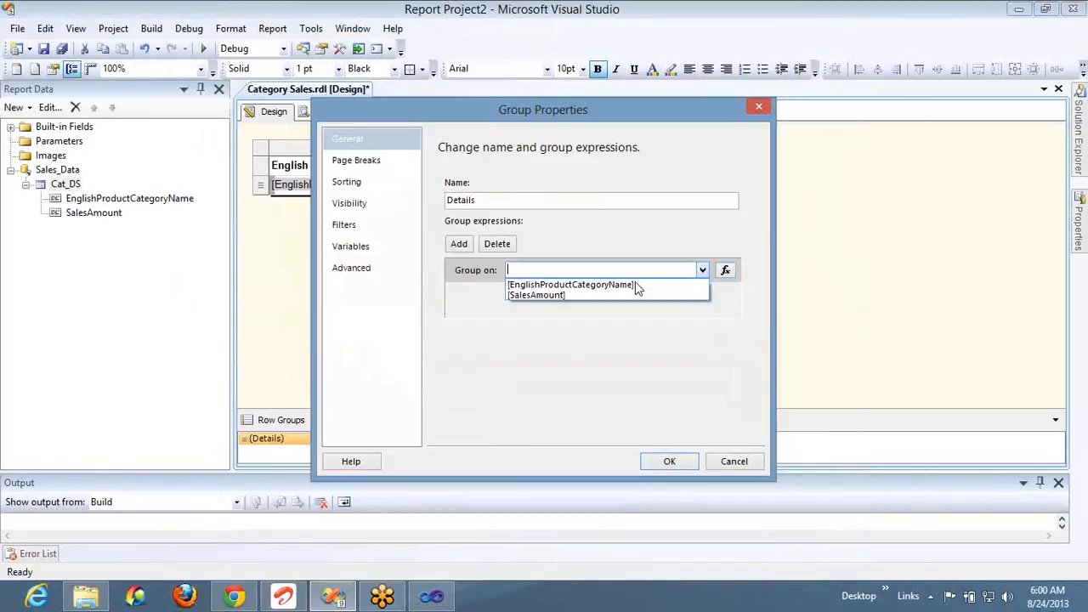
left_click(626, 284)
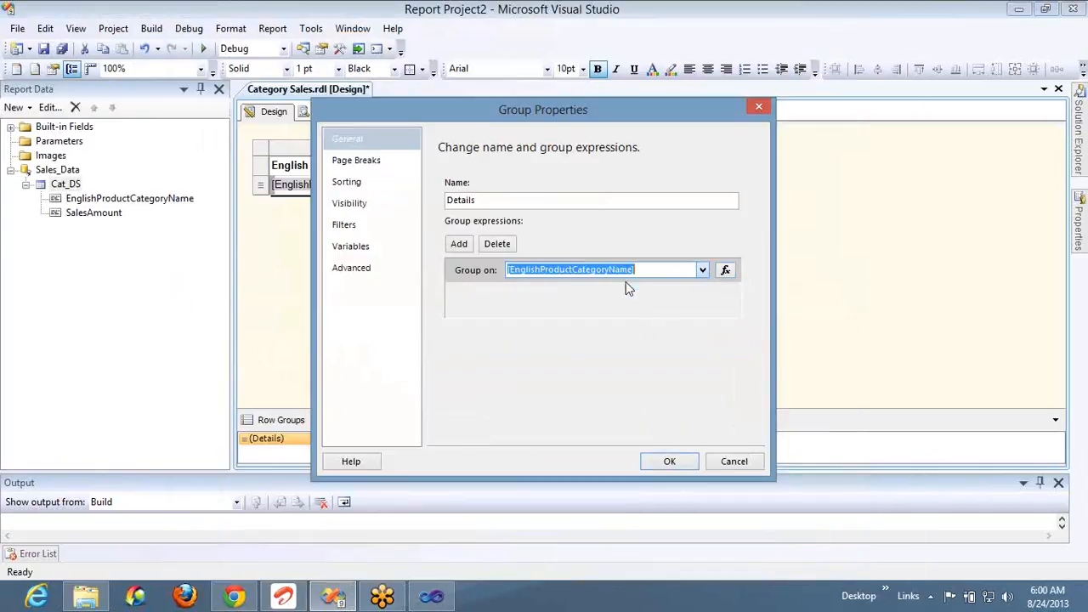
left_click(684, 459)
Step: Change the sales amount data cell's expression to =Sum(Fields!SalesAmount.Value) and preview the report
mouse_move(583, 187)
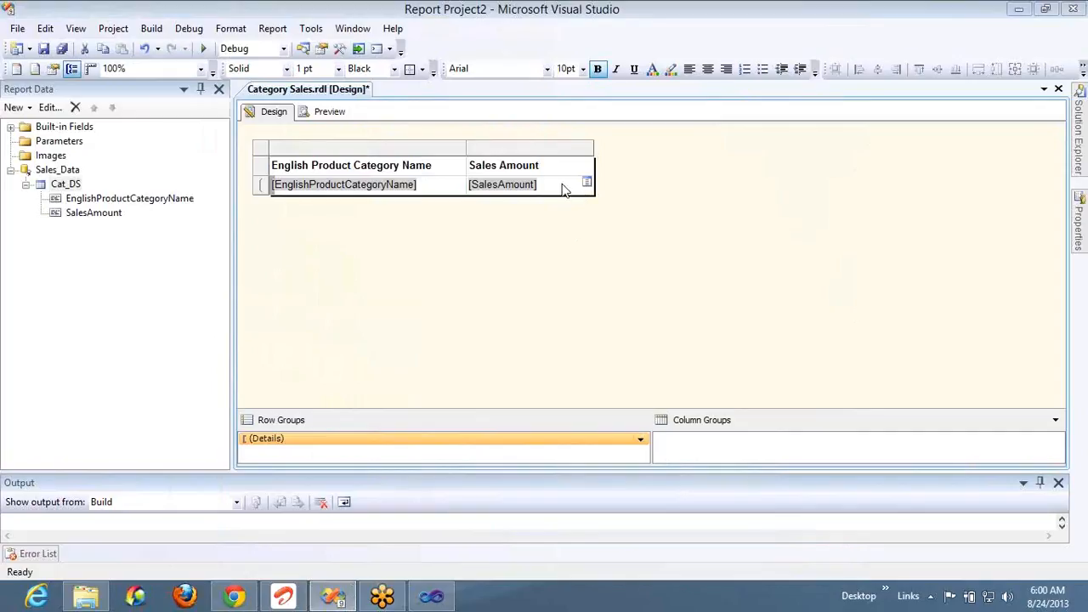
right_click(560, 188)
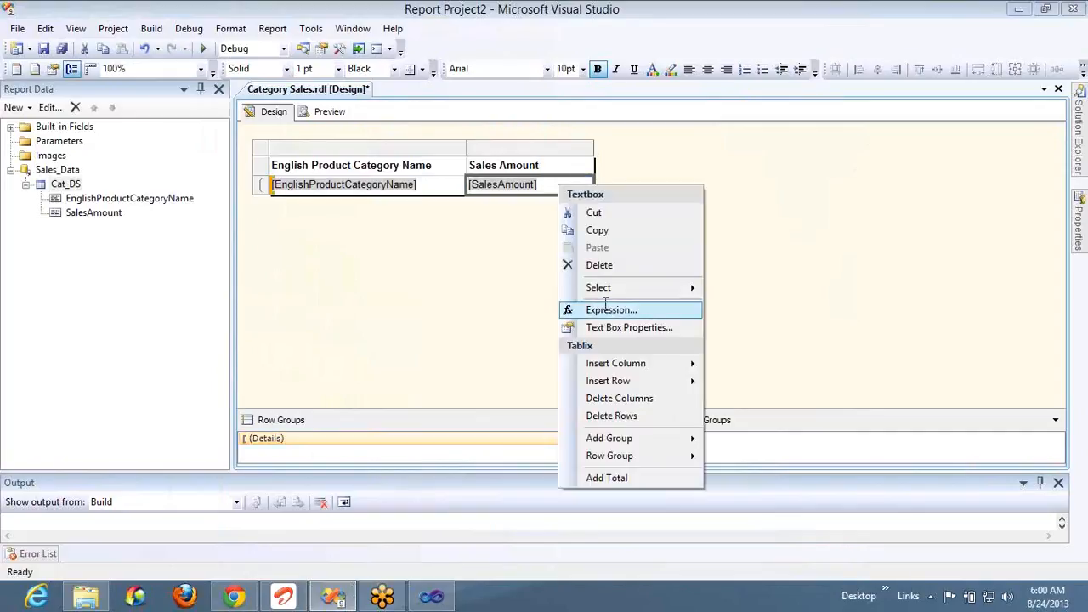
left_click(605, 310)
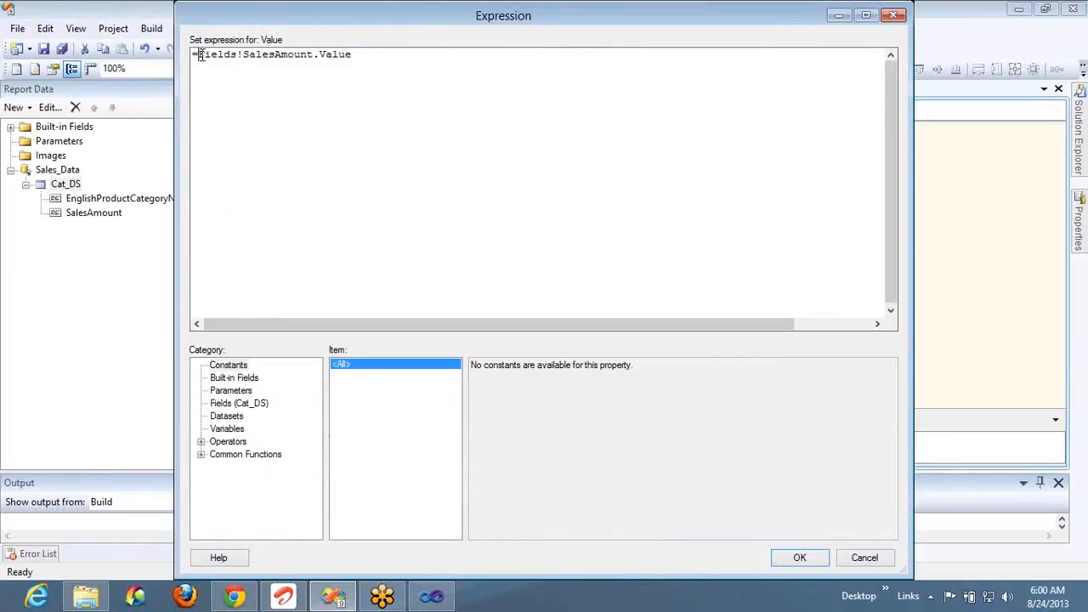
left_click(202, 55)
type("Sum(")
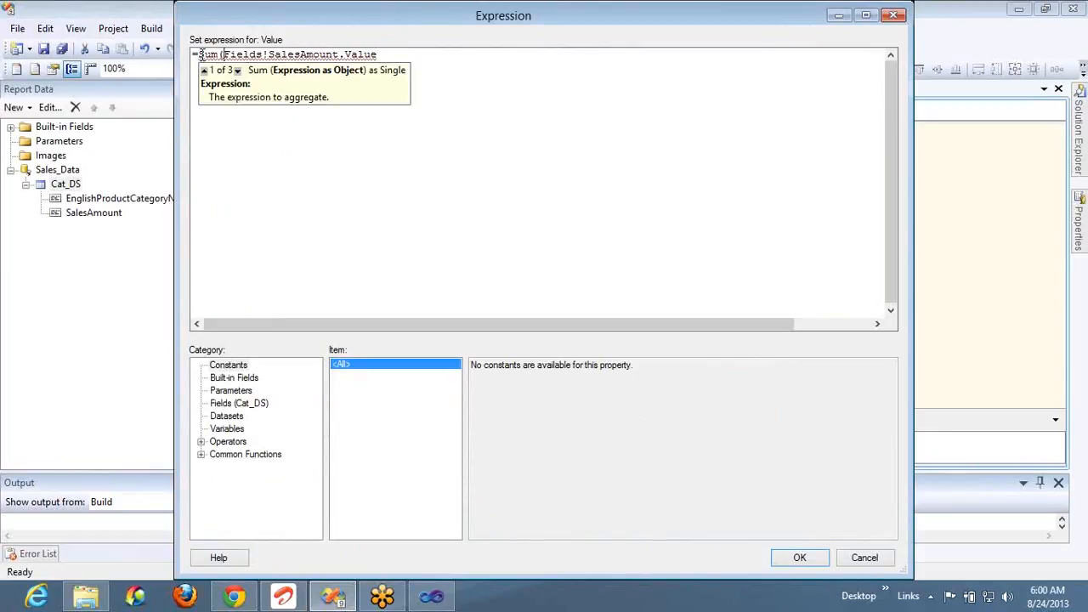
key("End")
type(")")
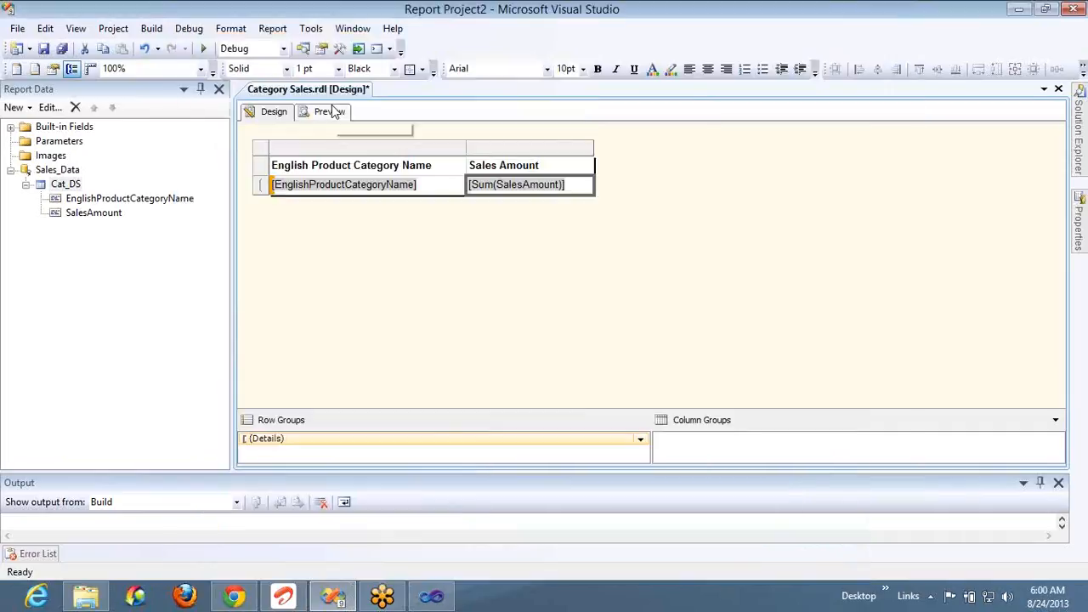
left_click(330, 111)
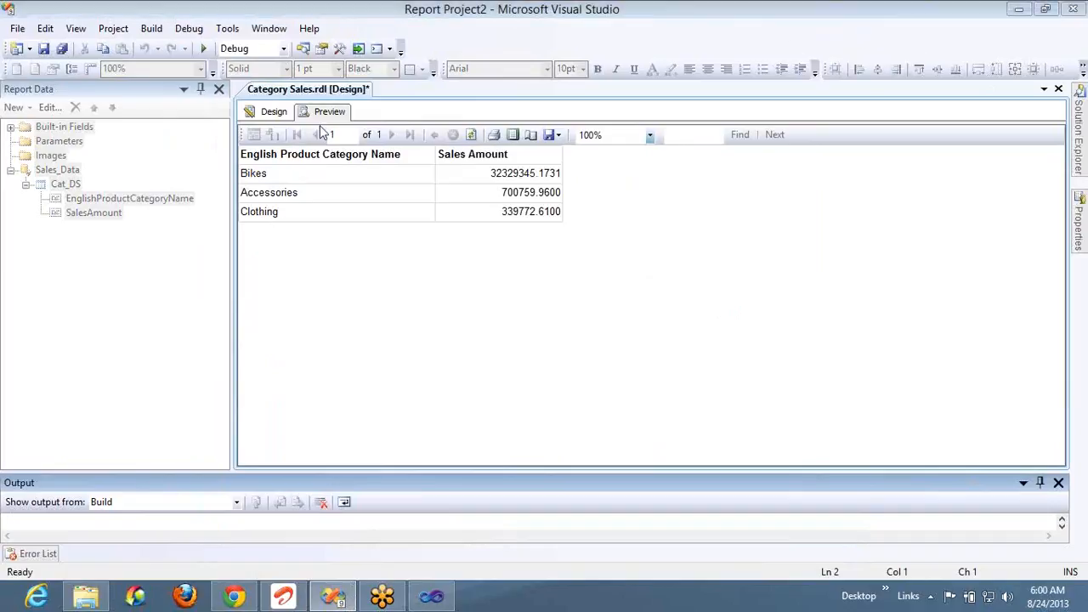
Step: Duplicate the Category Sales.rdl report within the project
left_click(304, 50)
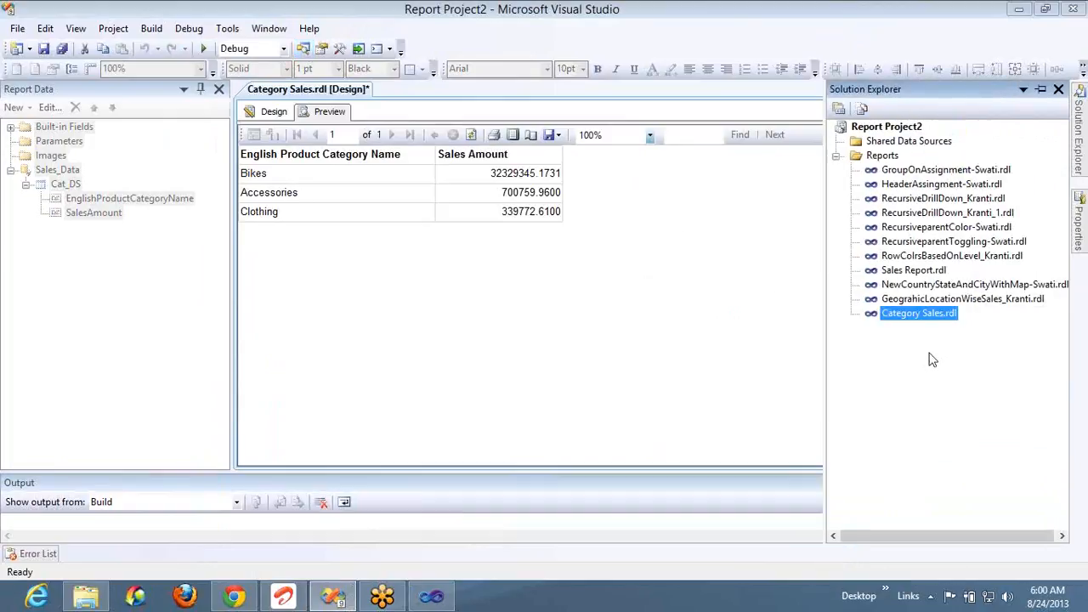
key("ctrl+c")
key("ctrl+v")
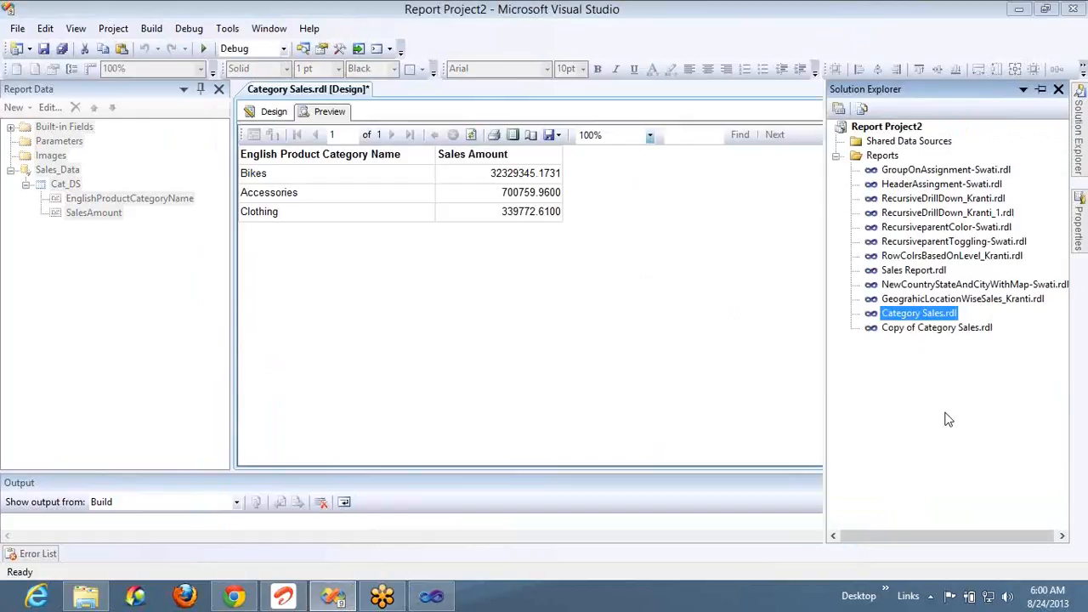
Step: Rename the duplicated report as Sub Category Sales.rdl and open it
left_click(920, 330)
left_click(919, 330)
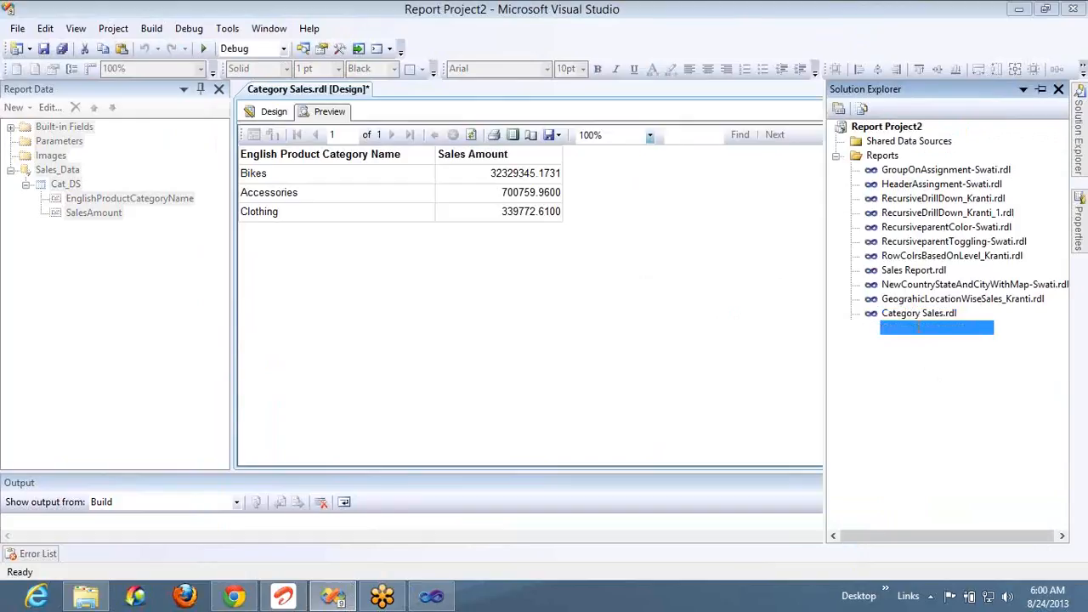
left_click(919, 328)
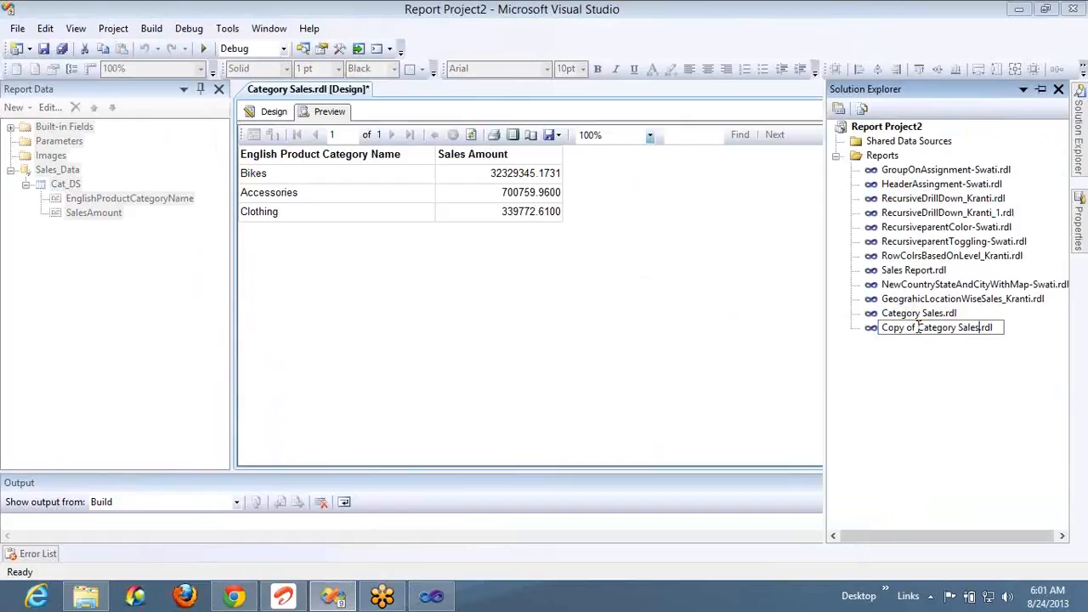
key("BackSpace")
key("BackSpace")
key("BackSpace")
key("BackSpace")
key("BackSpace")
key("BackSpace")
key("BackSpace")
key("BackSpace")
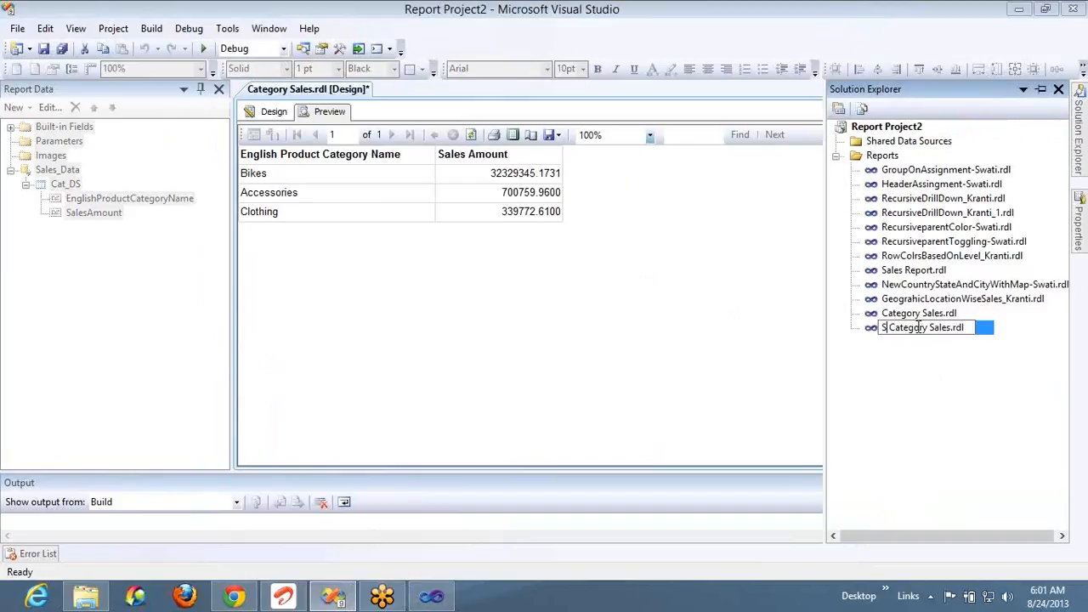
type("Sub")
key("Return")
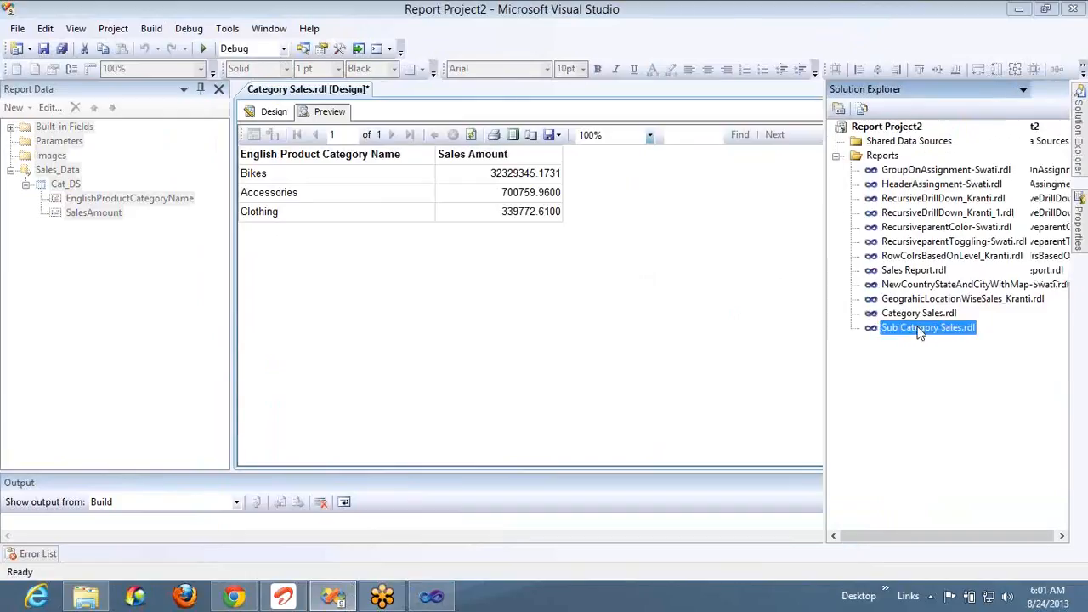
double_click(919, 330)
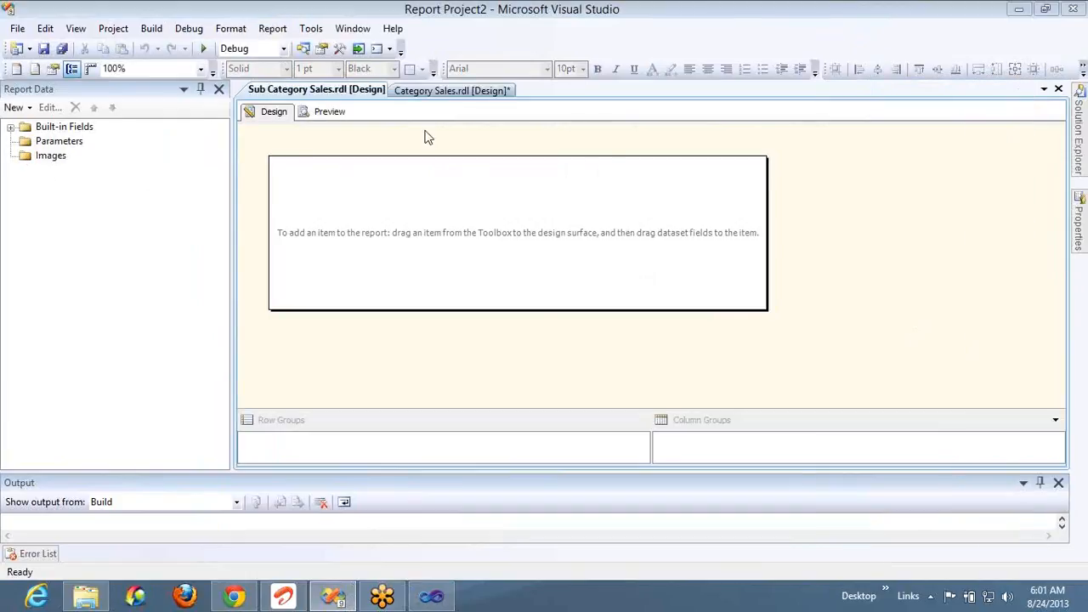
Step: Save the Category Sales report's changes and permanently delete Sub Category Sales.rdl from the project
left_click(431, 92)
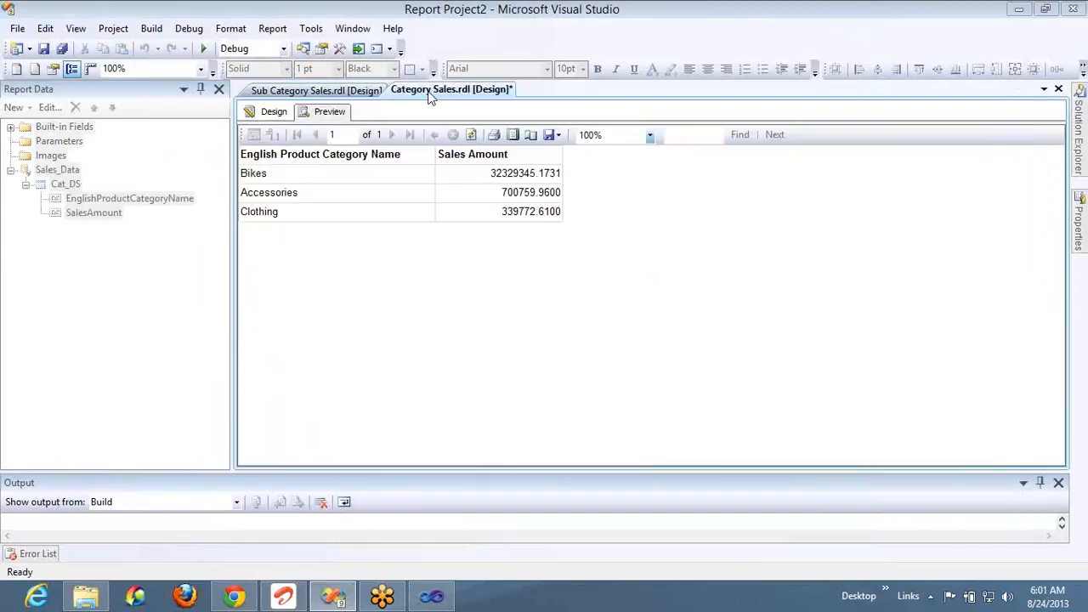
left_click(62, 50)
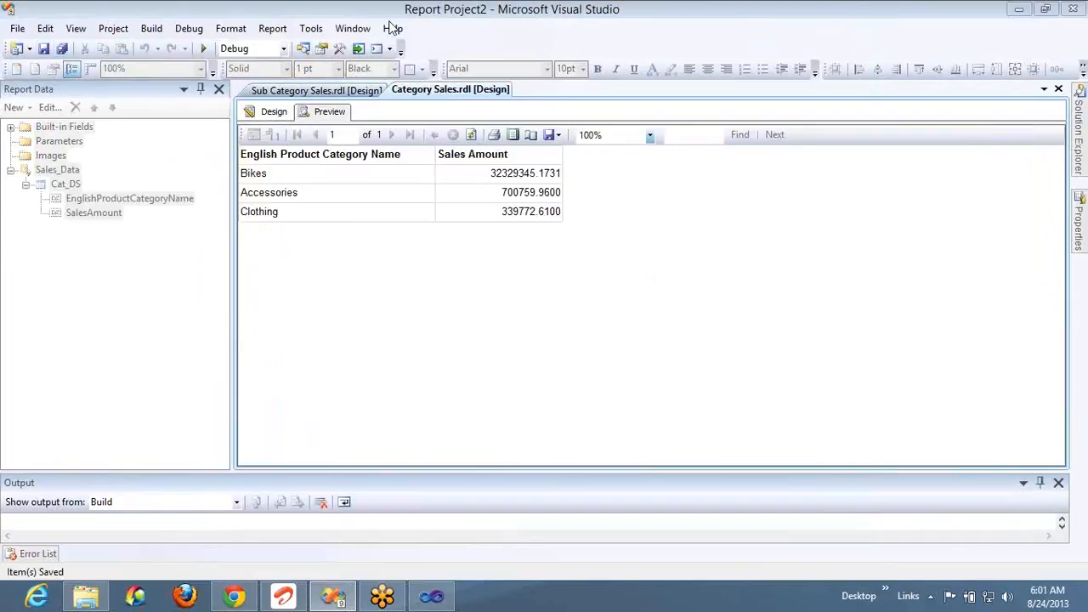
left_click(302, 49)
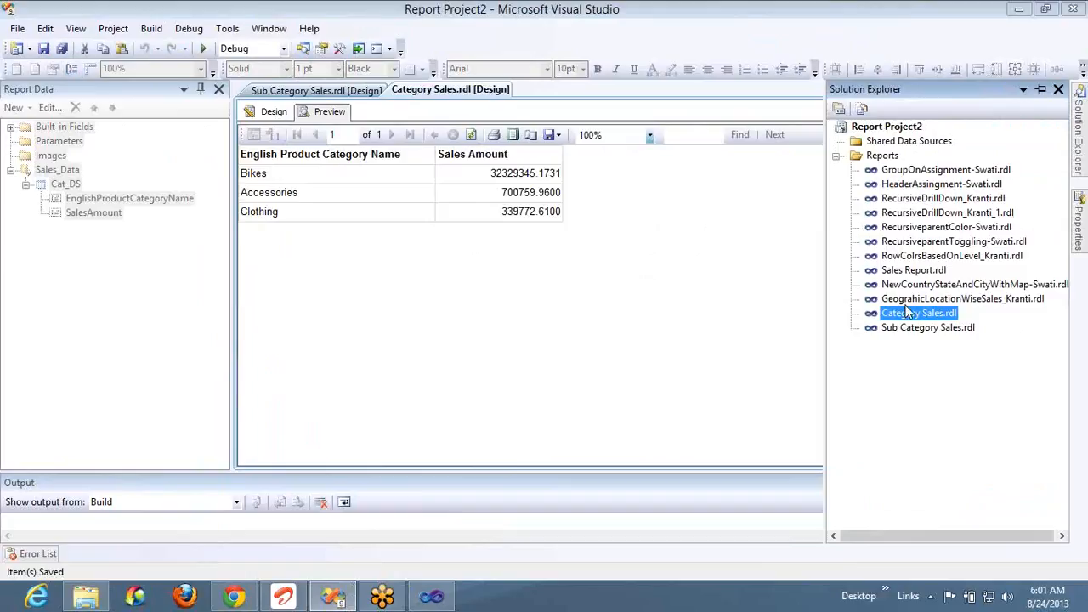
left_click(910, 330)
key("Delete")
key("Return")
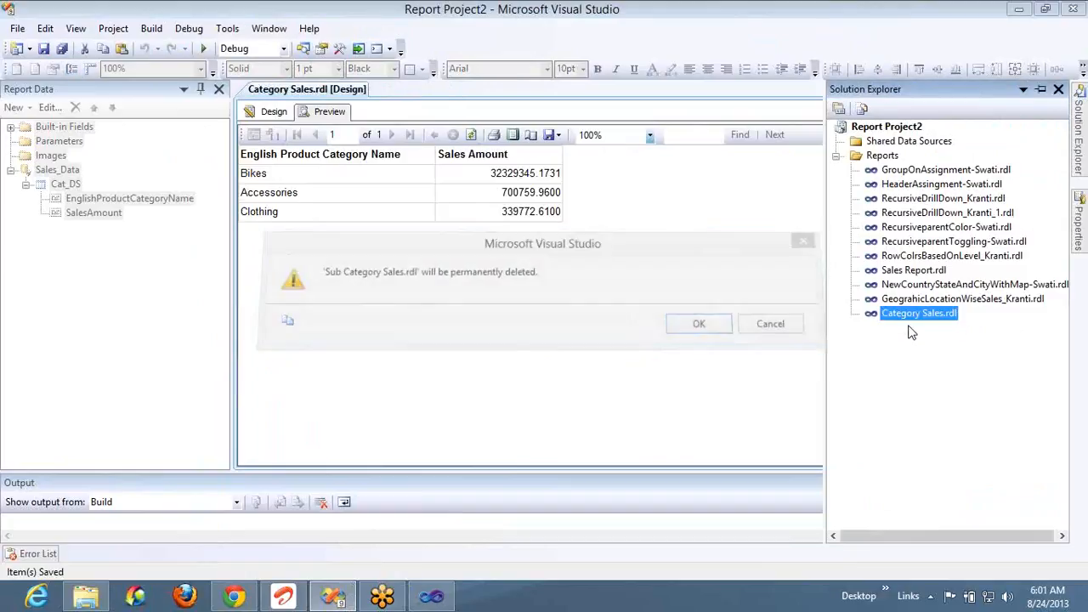
Step: Paste a fresh copy of the saved Category Sales report into the project and open it
key("ctrl+v")
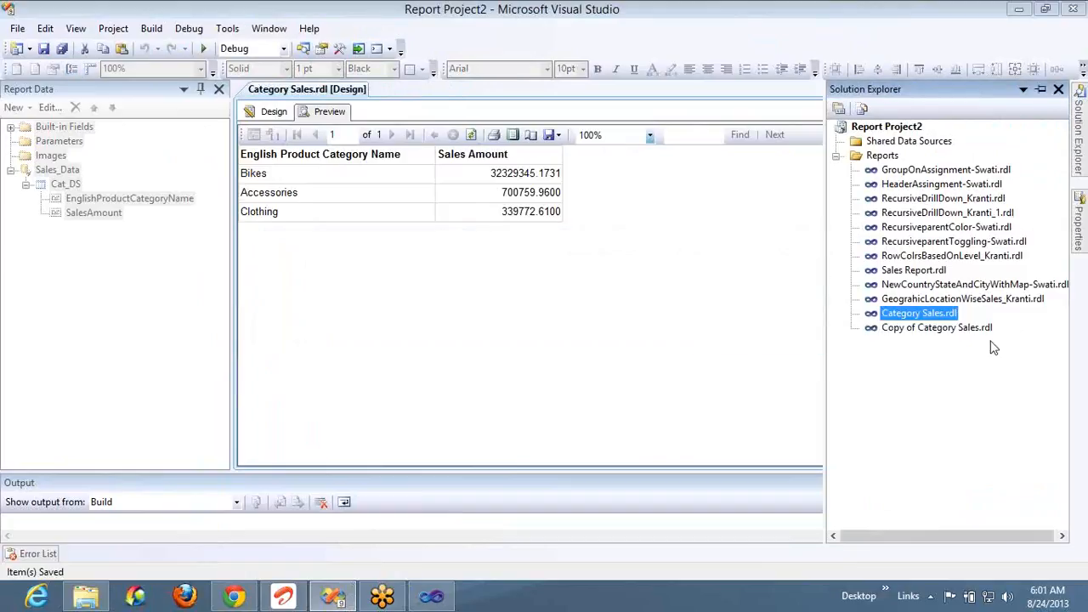
left_click(938, 328)
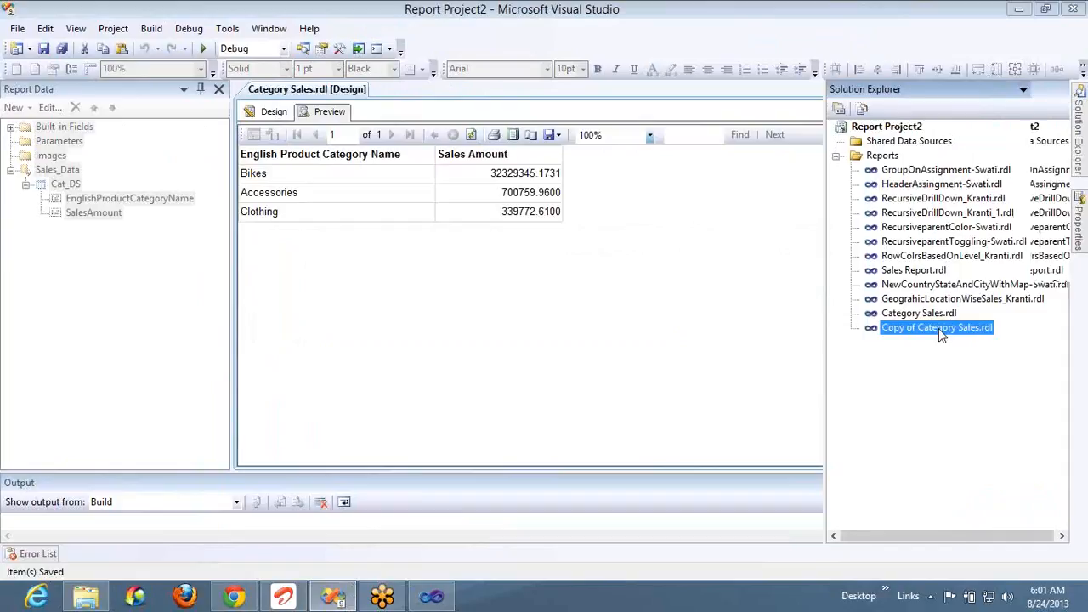
double_click(939, 328)
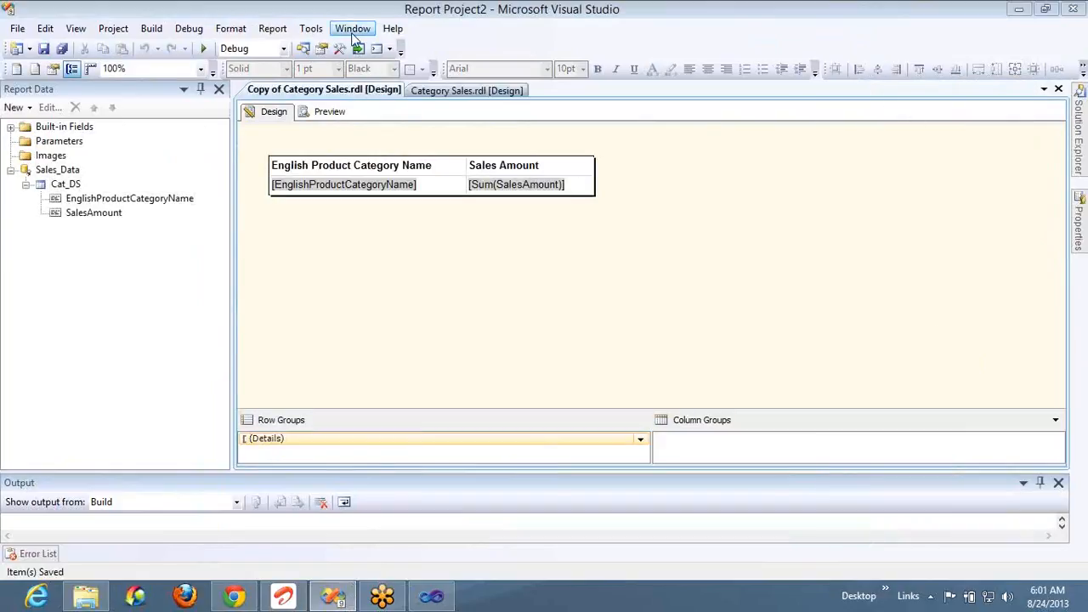
Step: Rename Copy of Category Sales.rdl as Sub Category Sales.rdl
left_click(306, 49)
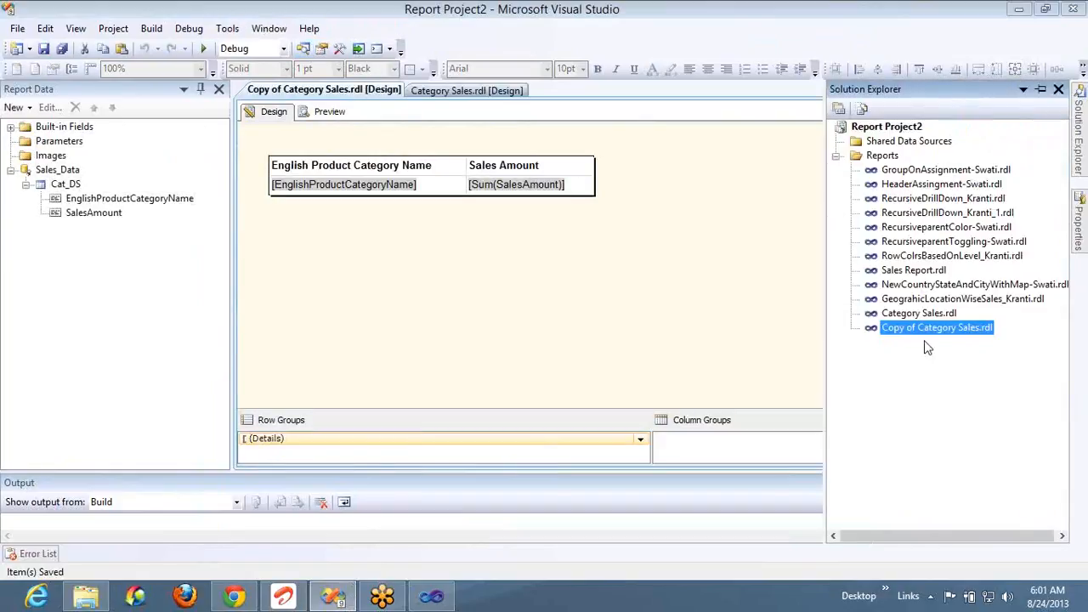
left_click(922, 329)
key("End")
key("Left")
key("Left")
key("Left")
key("Left")
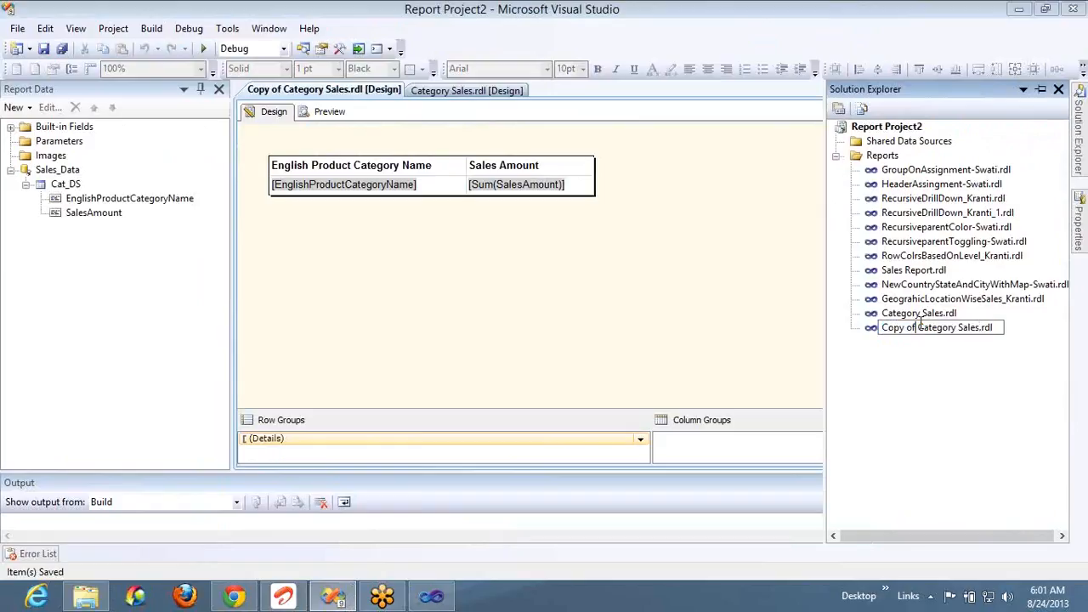
key("shift+Home")
type("Su")
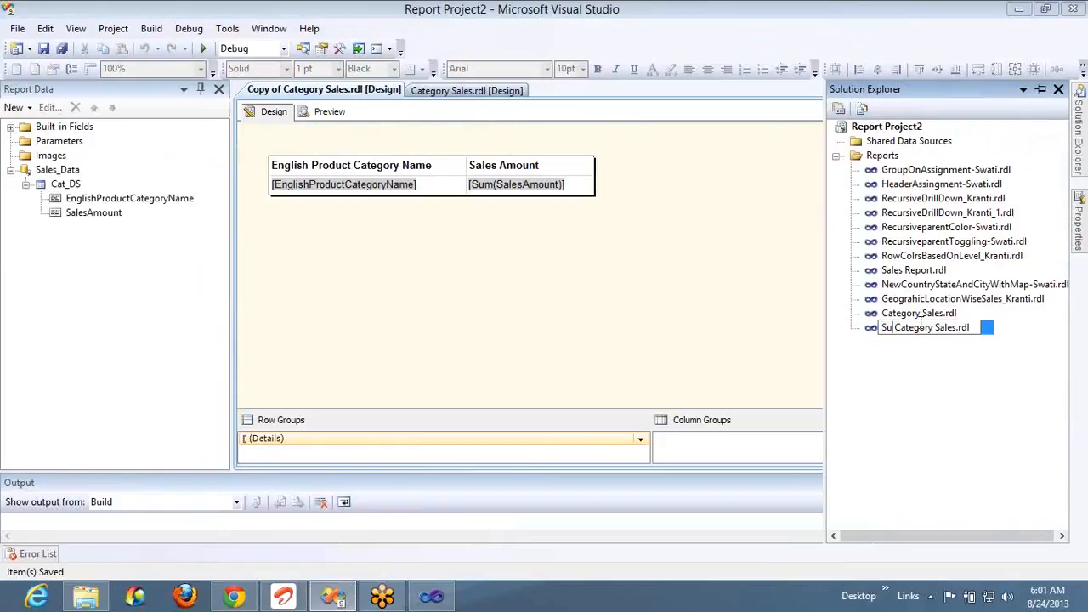
type("b")
key("Return")
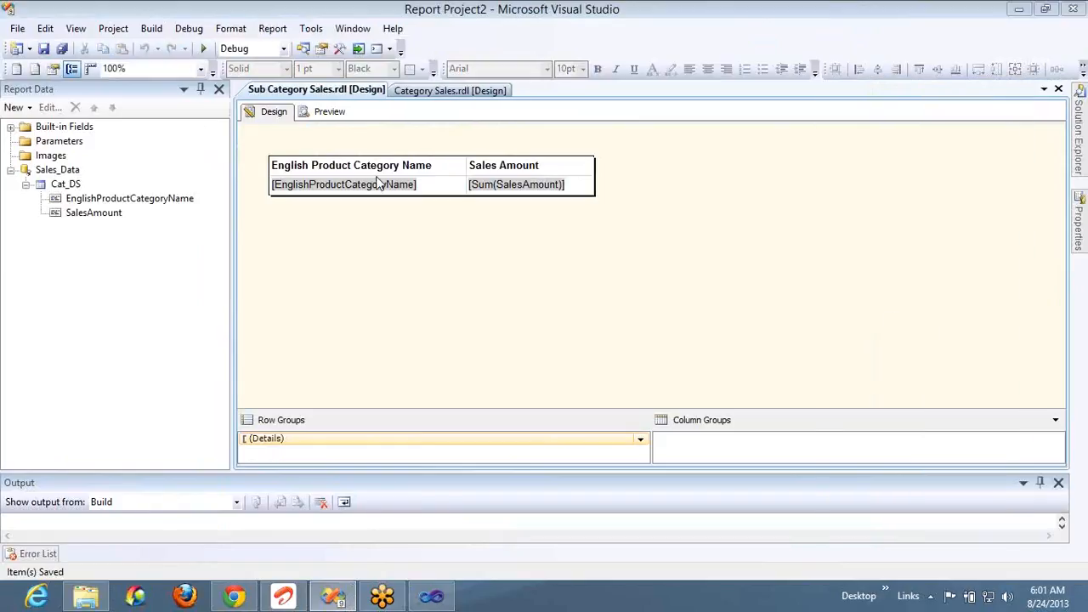
Step: Edit the Cat_DS dataset query to select DimProductSubCategory.EnglishProductSubCategoryName instead of the category name
left_click(68, 185)
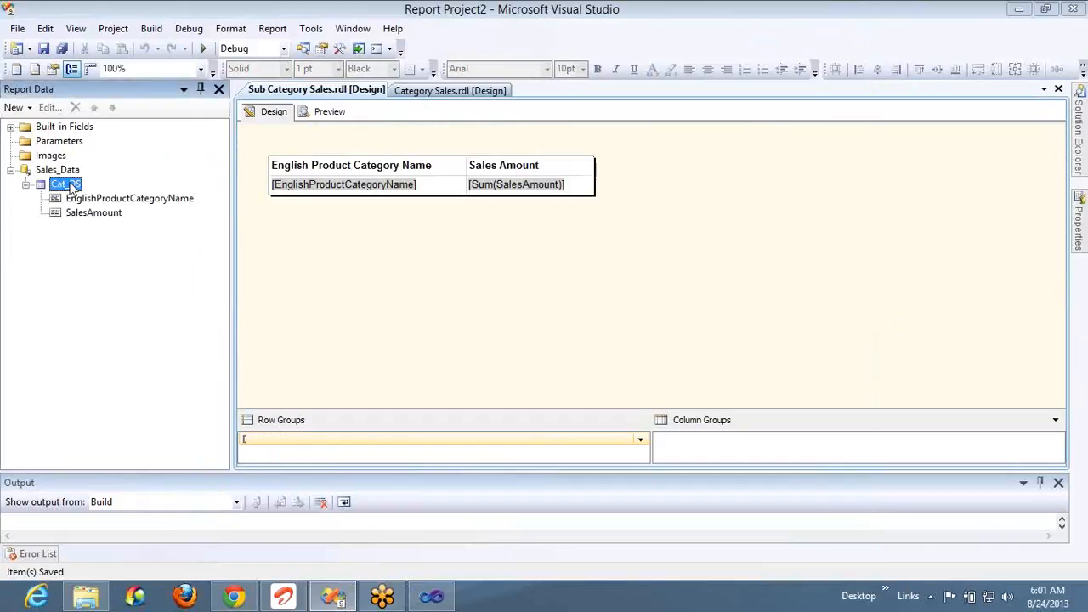
double_click(72, 186)
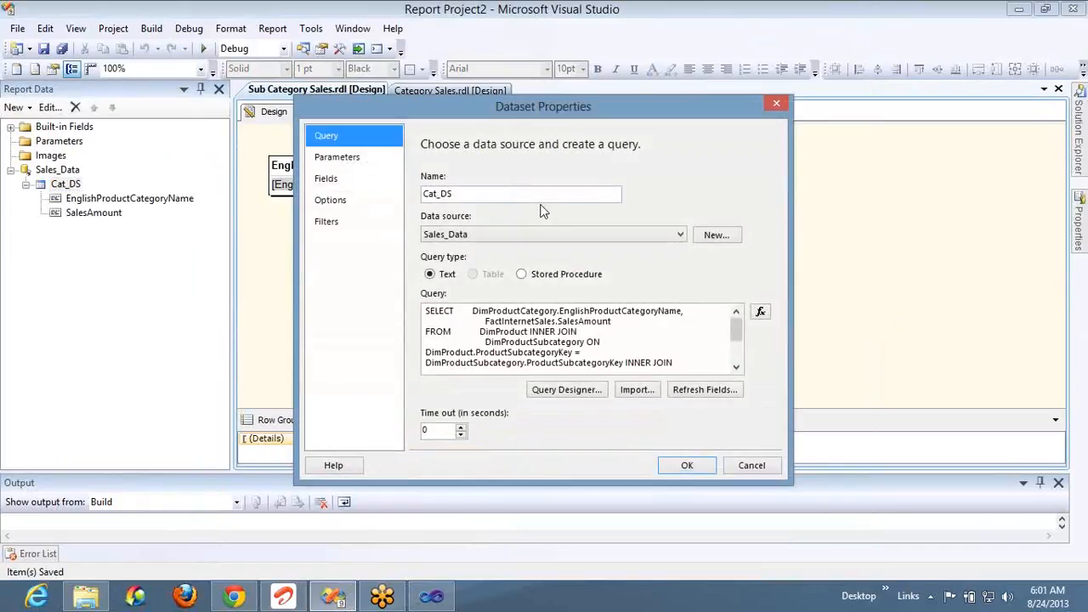
left_click(557, 310)
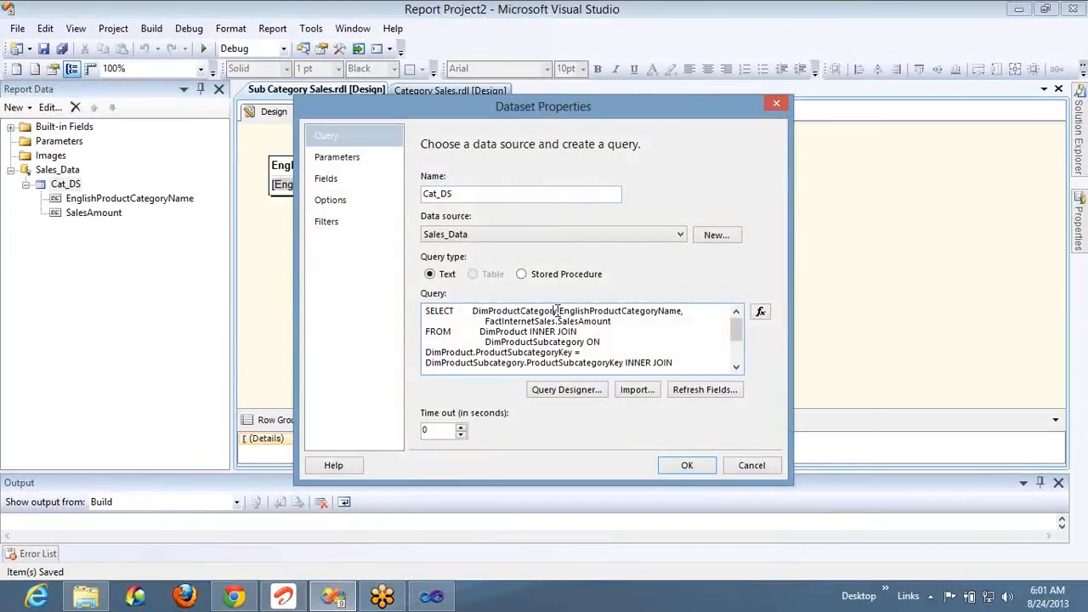
left_click(520, 311)
type("Sub")
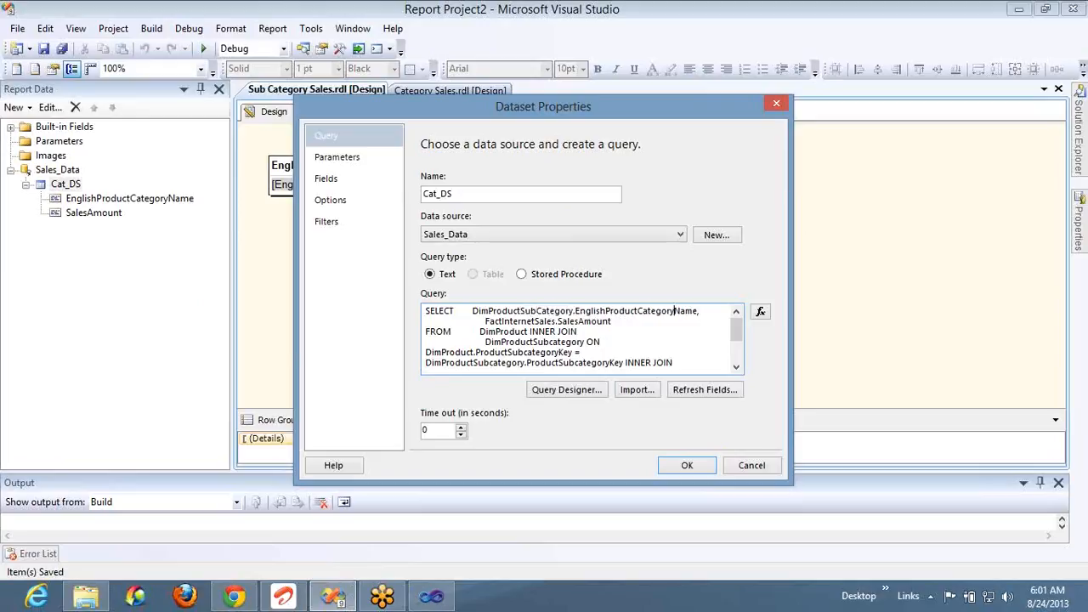
left_click(652, 311)
type("Sub")
left_click(684, 466)
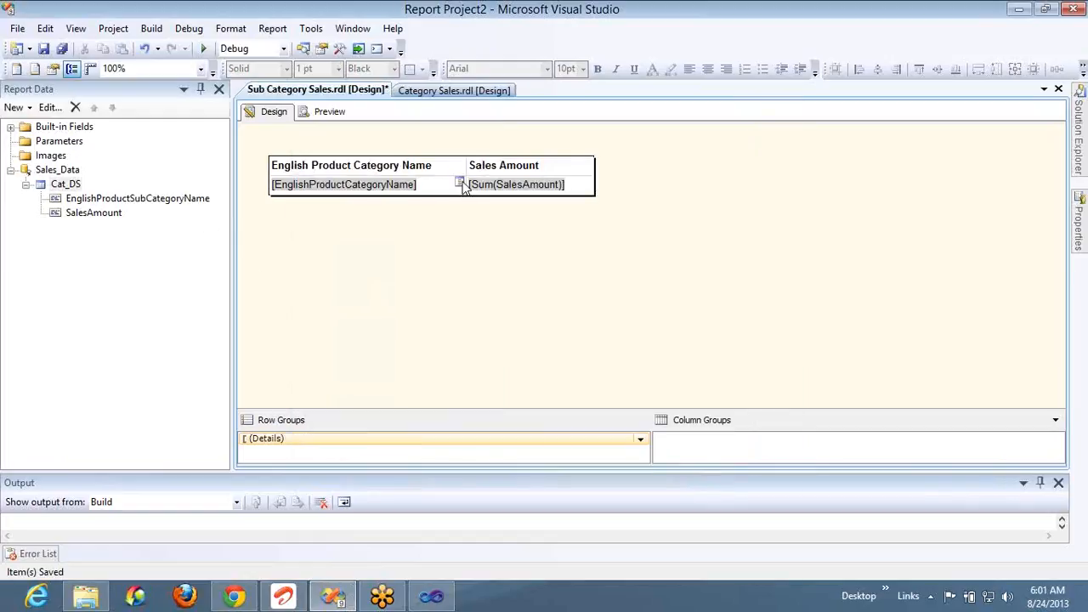
Step: Set the table's first data cell to the EnglishProductSubCategoryName field
left_click(459, 183)
left_click(491, 197)
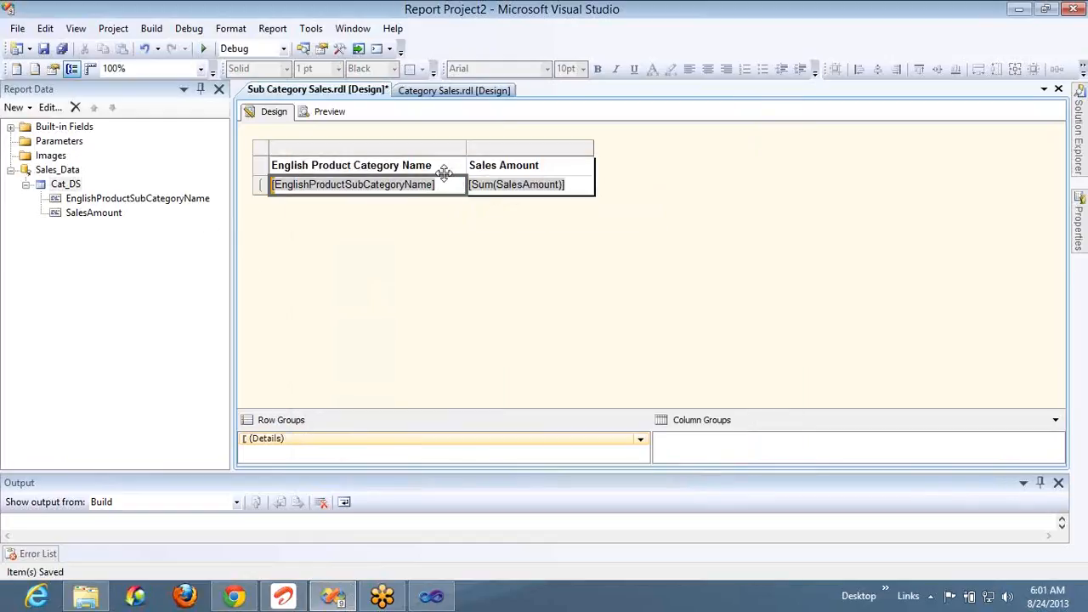
Step: Change the first column's header to English Product Sub Category Name and widen that column to fit it
left_click(356, 165)
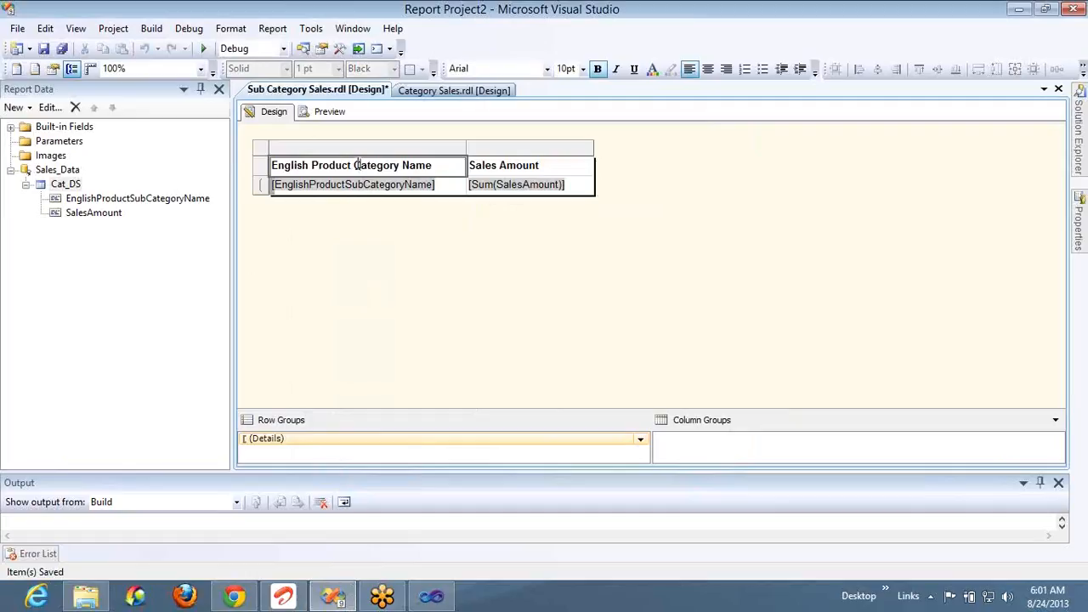
type("Sub")
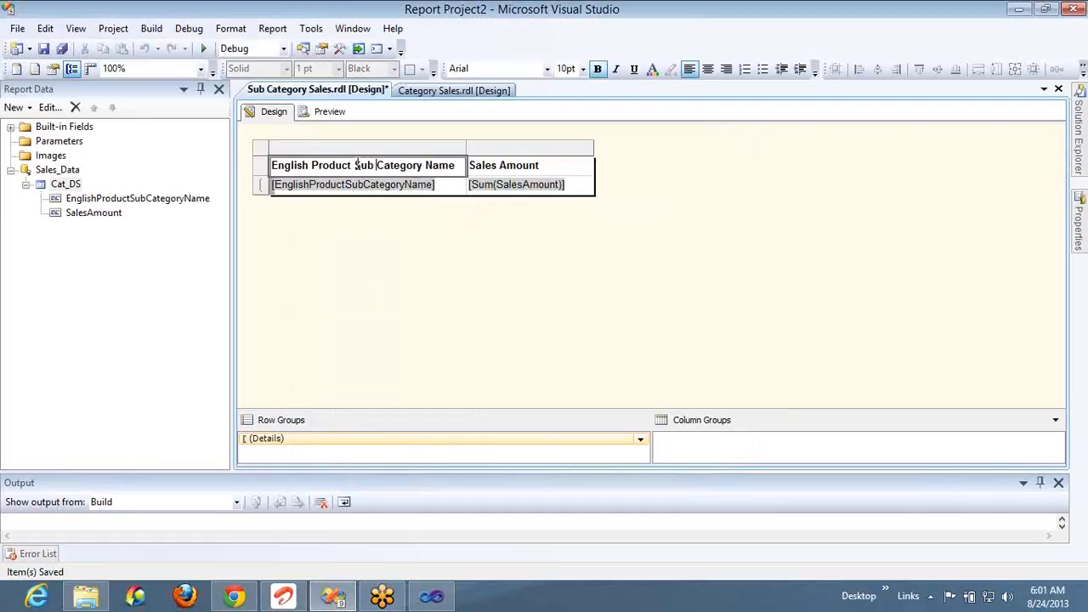
left_click_drag(467, 146, 502, 146)
Step: Set the Details row group to group on EnglishProductSubCategoryName and preview the report
left_click(641, 440)
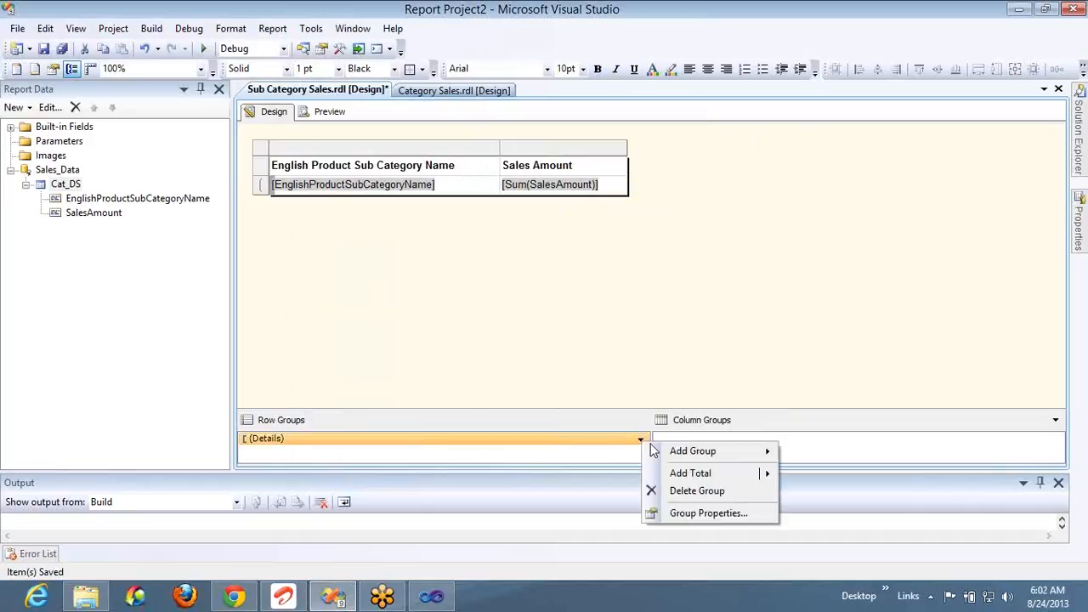
left_click(598, 438)
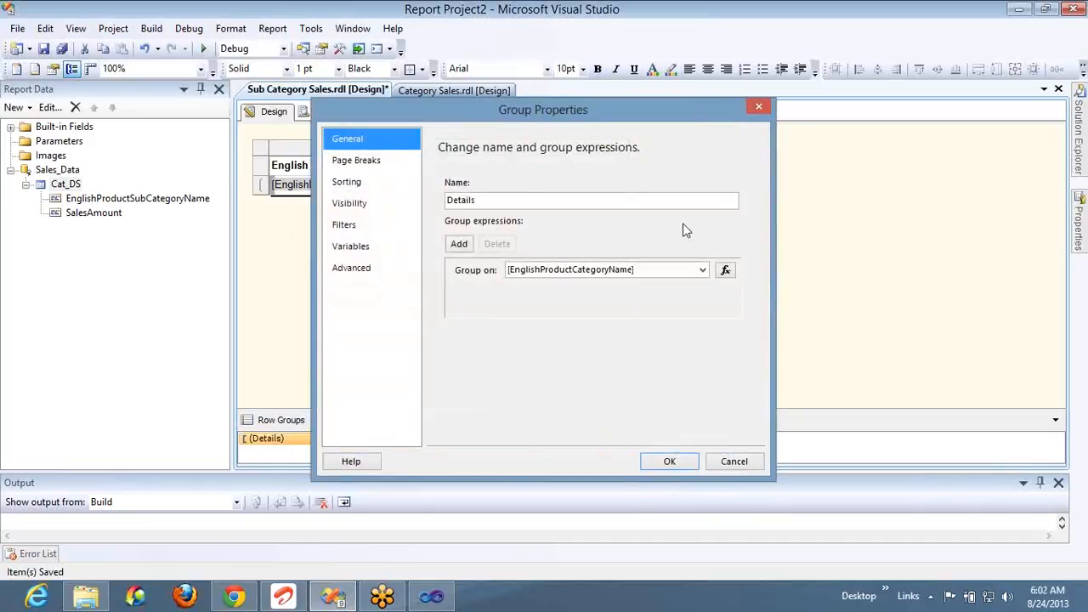
left_click(702, 270)
left_click(679, 284)
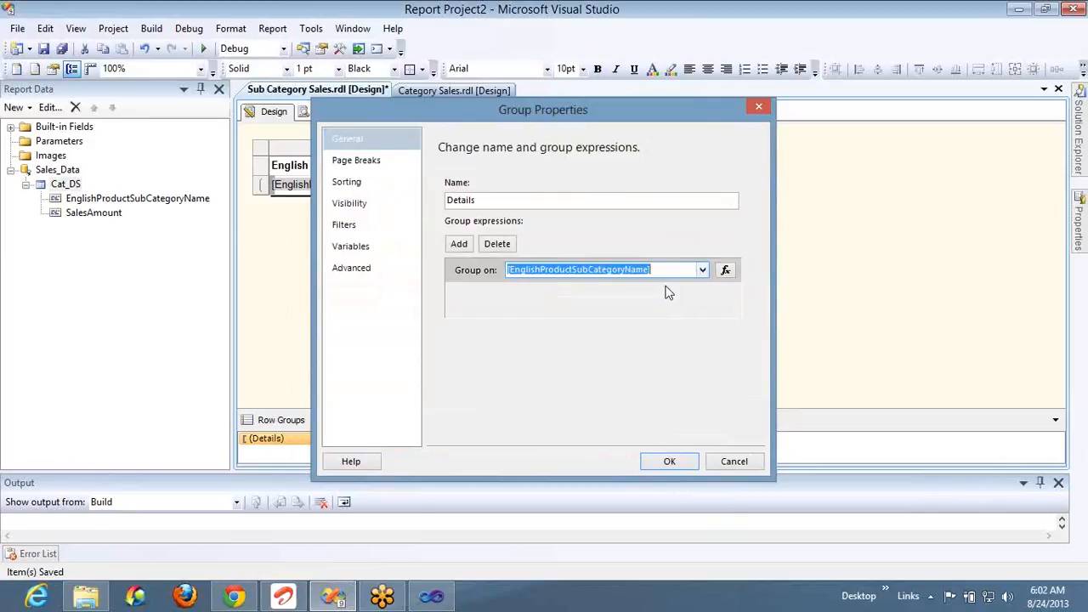
left_click(671, 460)
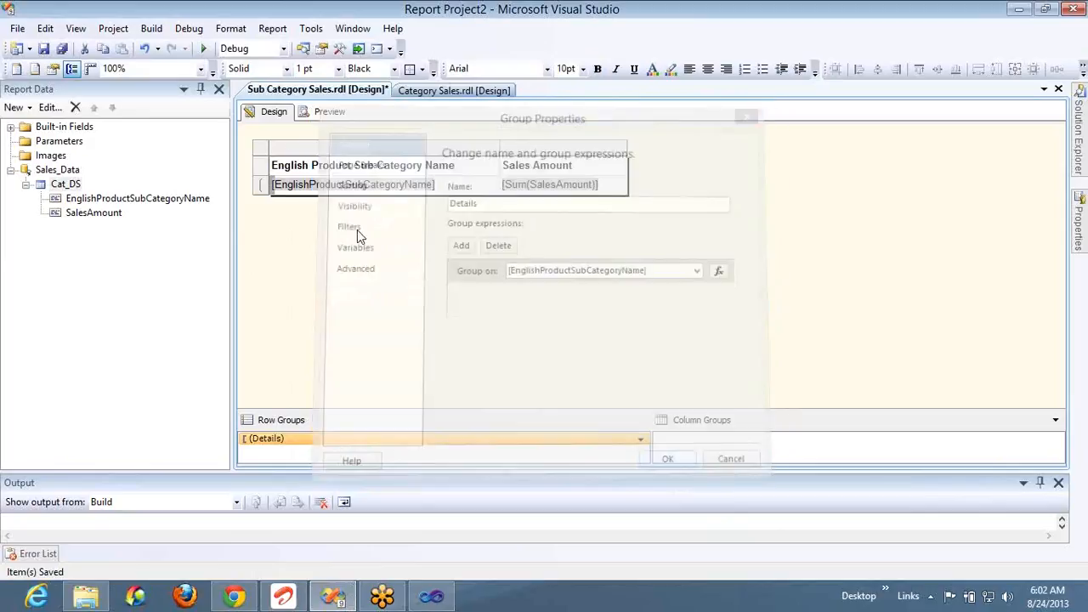
left_click(325, 114)
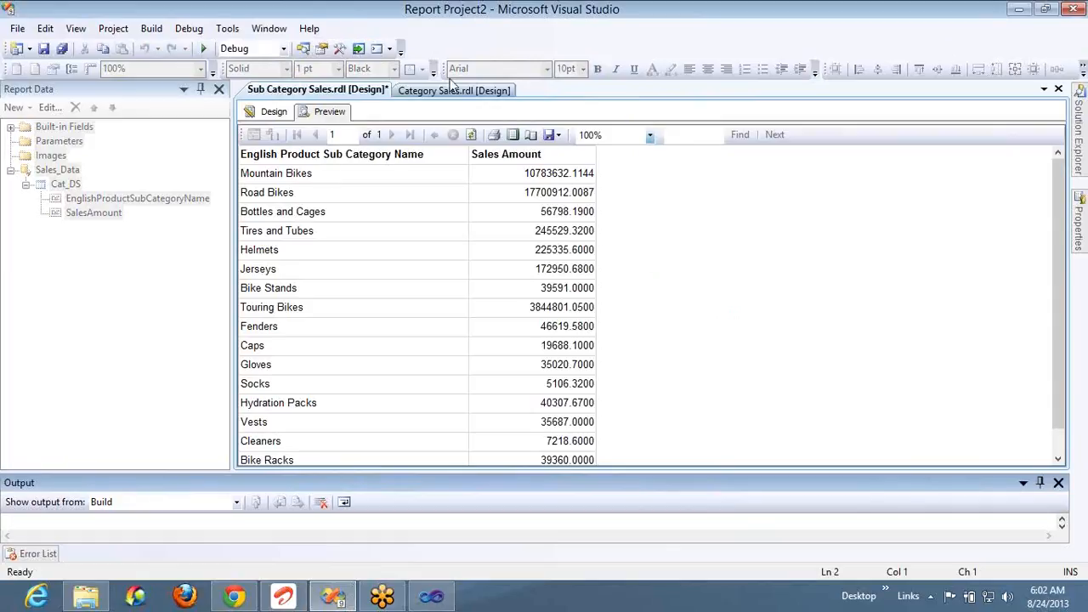
Step: Close Sub Category Sales.rdl with its changes saved, and close Category Sales.rdl as well
left_click(303, 49)
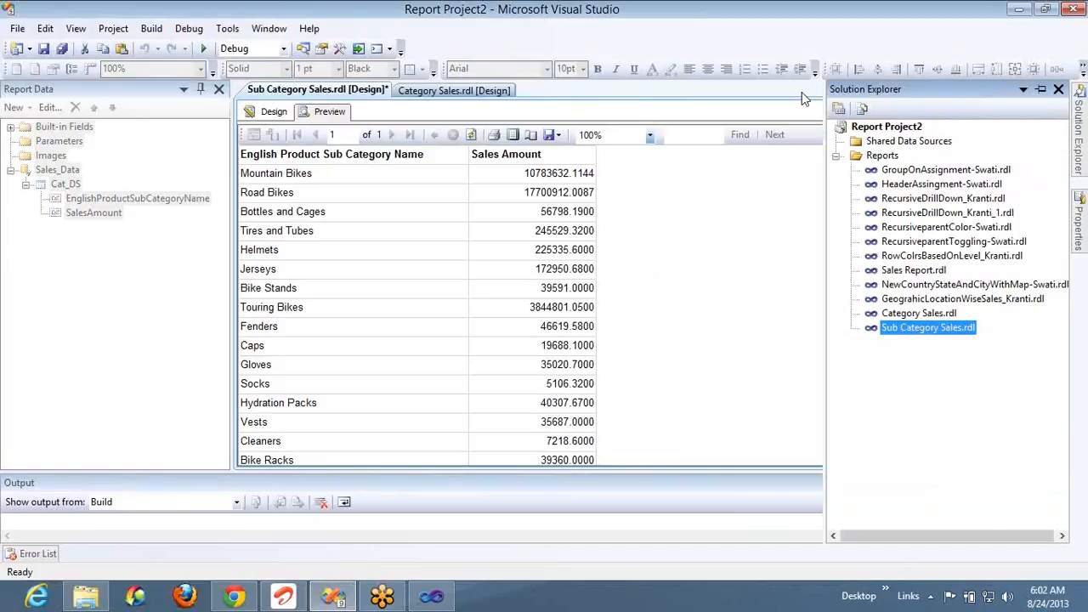
left_click(742, 92)
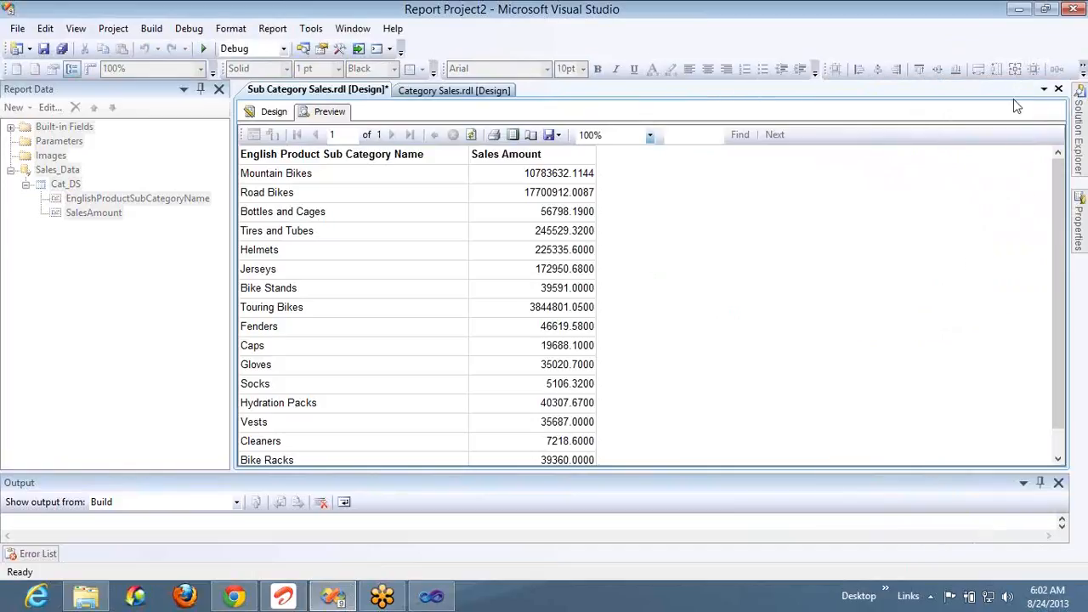
left_click(1059, 88)
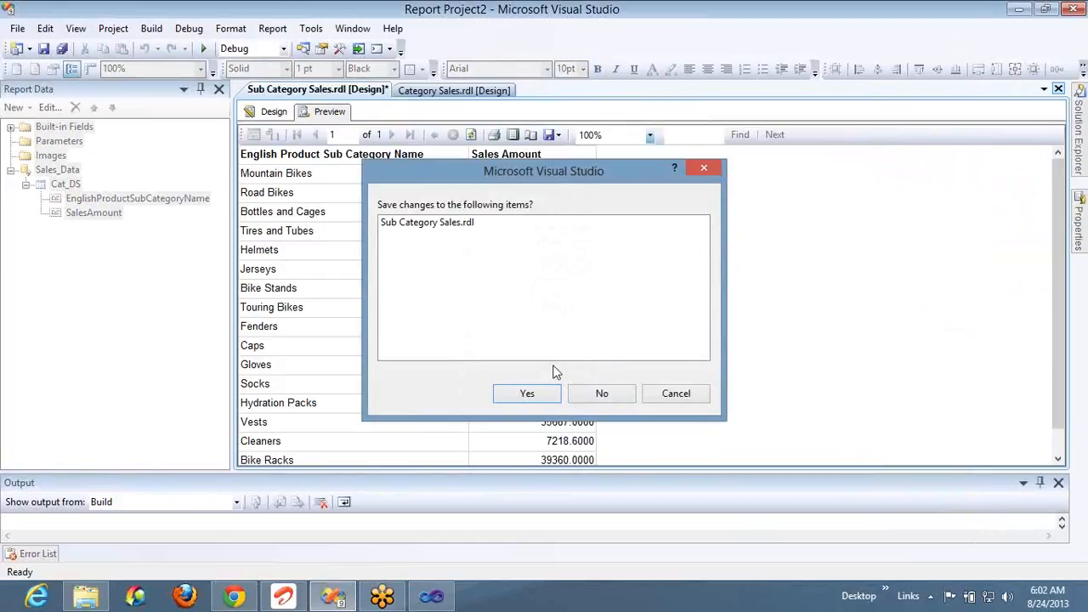
left_click(531, 396)
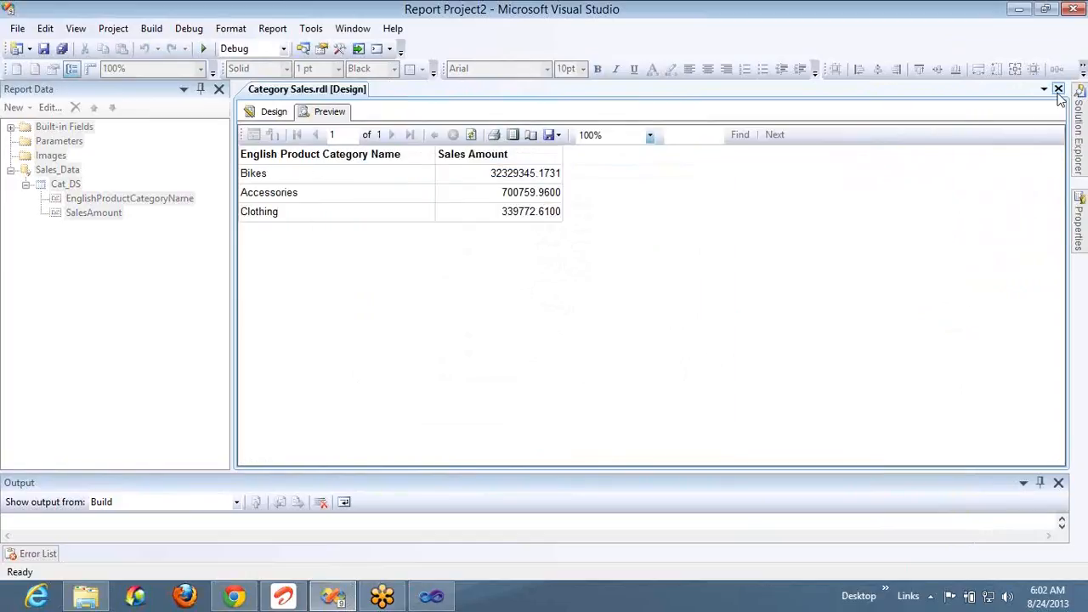
left_click(1058, 88)
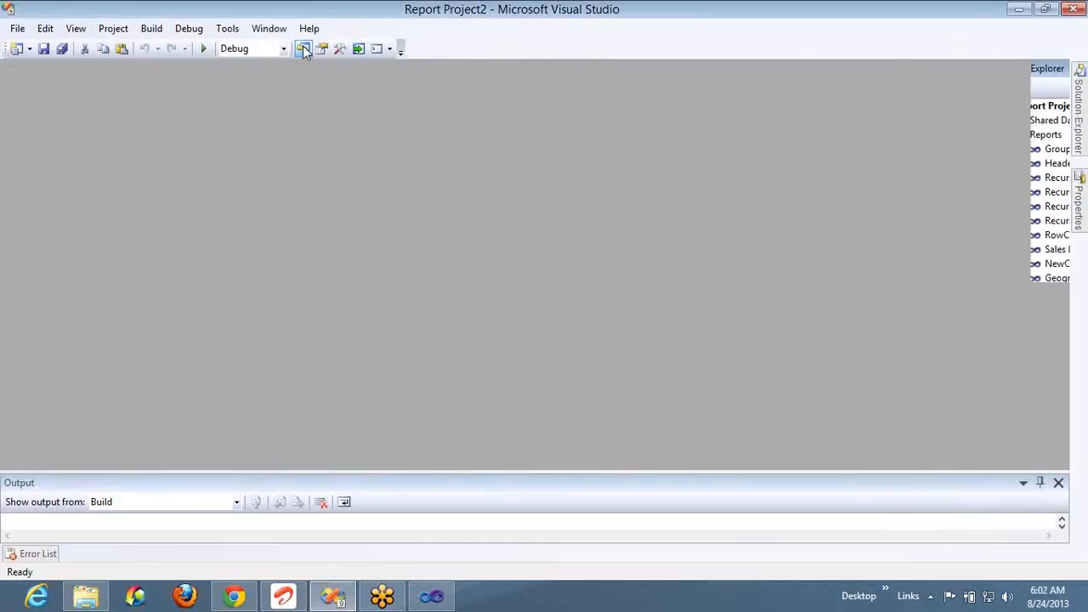
Step: Duplicate Sub Category Sales.rdl within the project and rename the copy as Product Sales.rdl
left_click(916, 310)
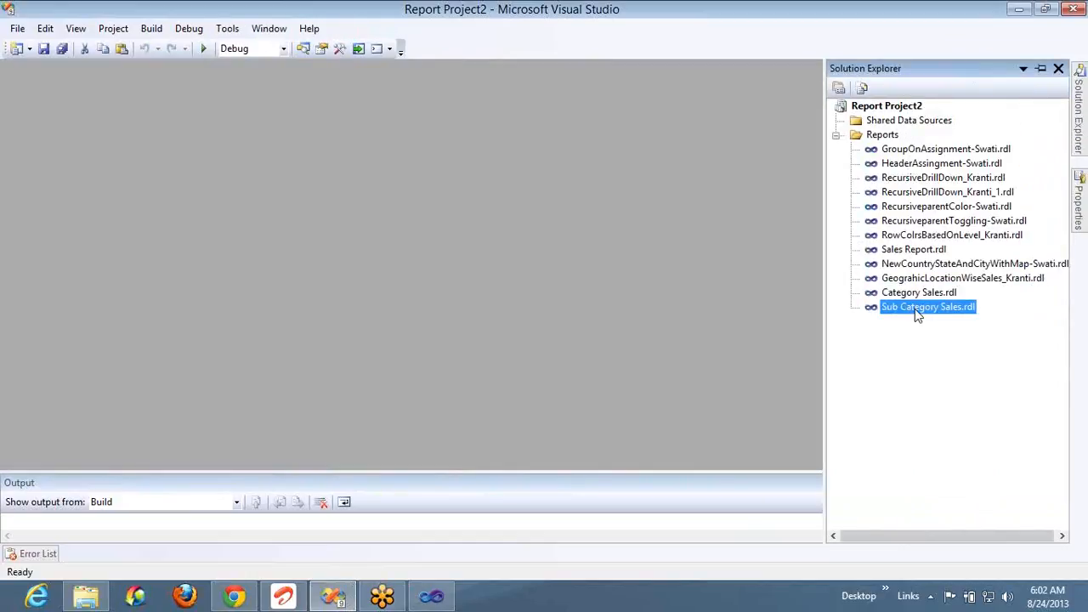
key("ctrl+v")
left_click(923, 323)
left_click(923, 324)
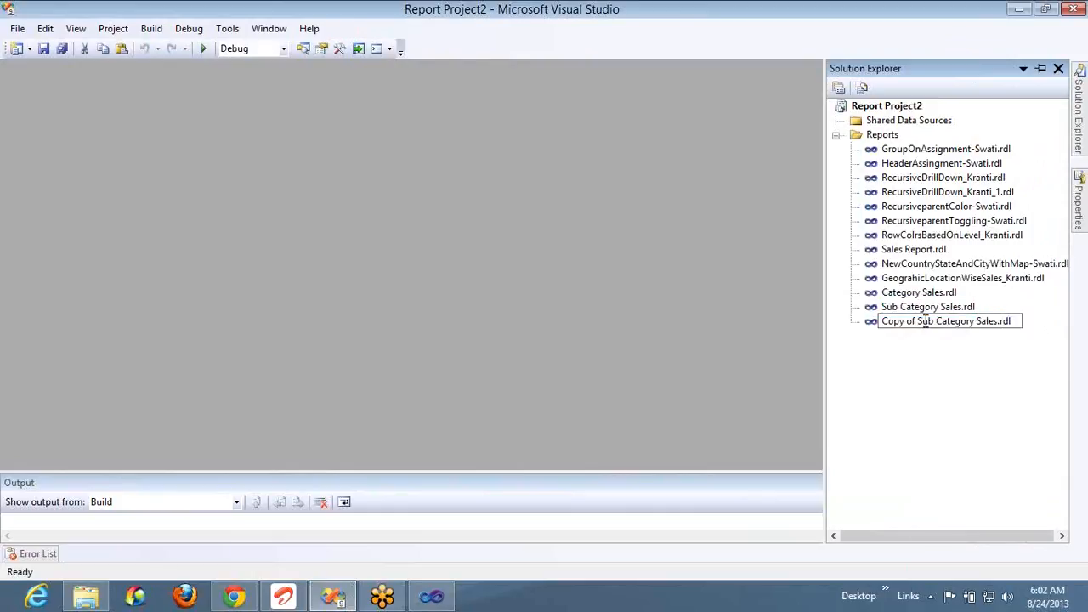
key("shift+Home")
key("BackSpace")
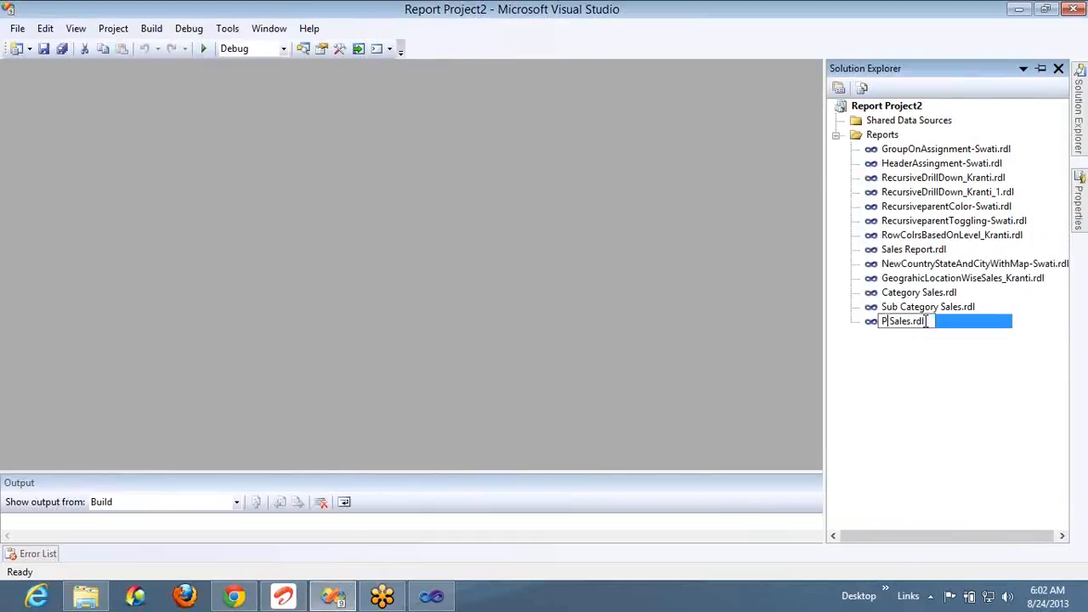
type("Product")
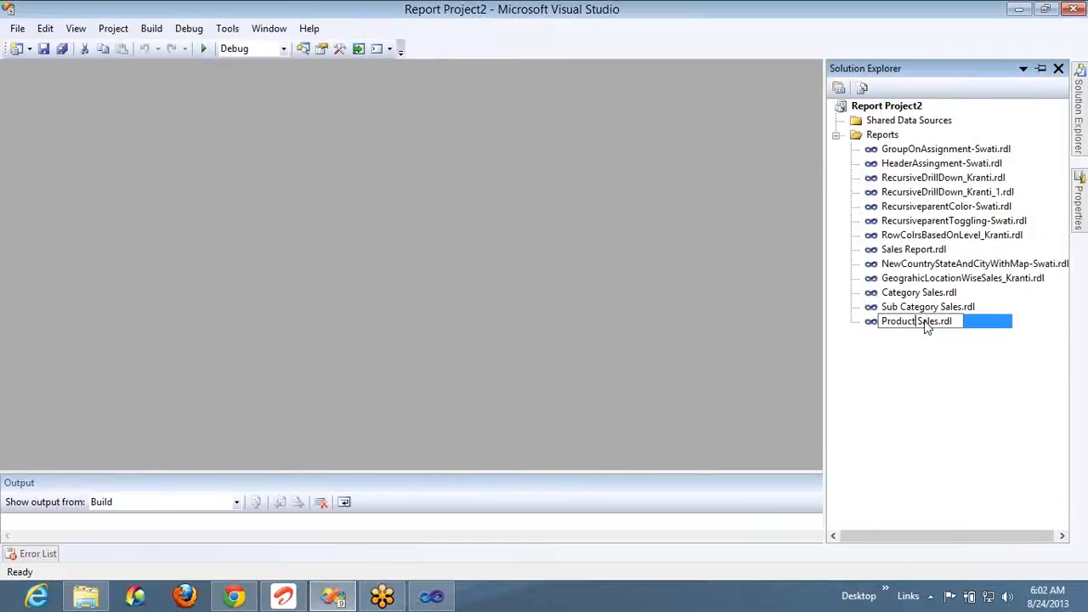
key("Return")
Step: Open Product Sales.rdl and edit the Cat_DS dataset query to select EnglishProductName instead of the subcategory name
double_click(925, 322)
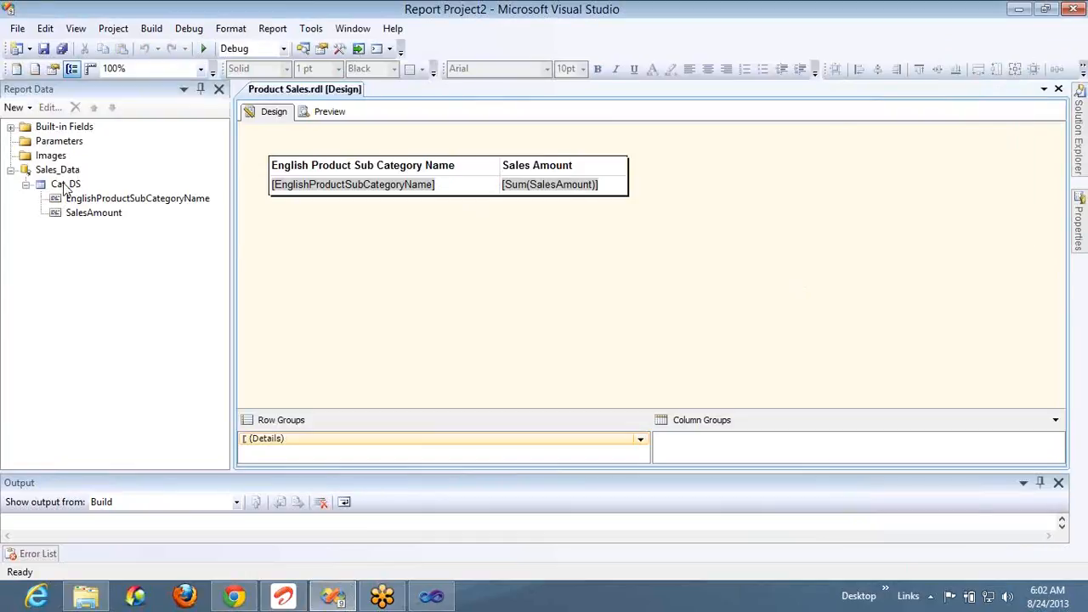
double_click(64, 184)
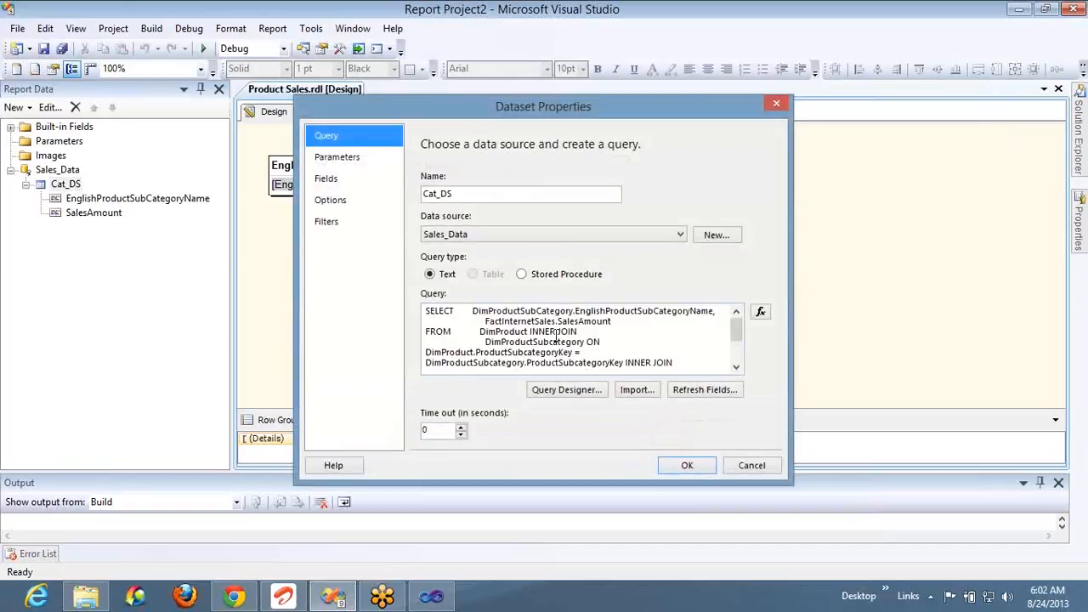
left_click(556, 338)
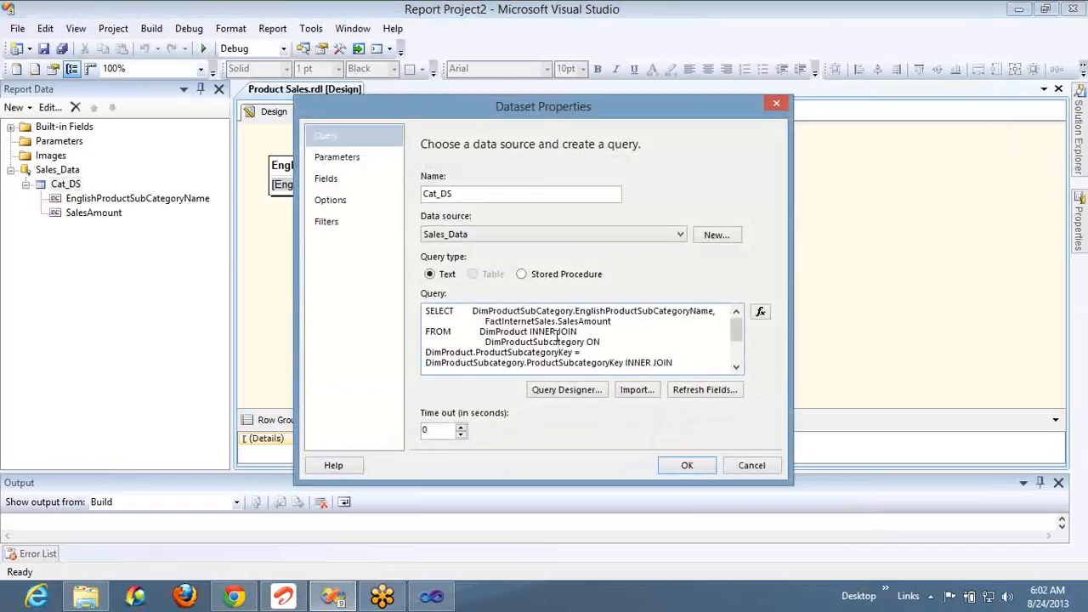
key("ctrl+shift+Right")
key("Delete")
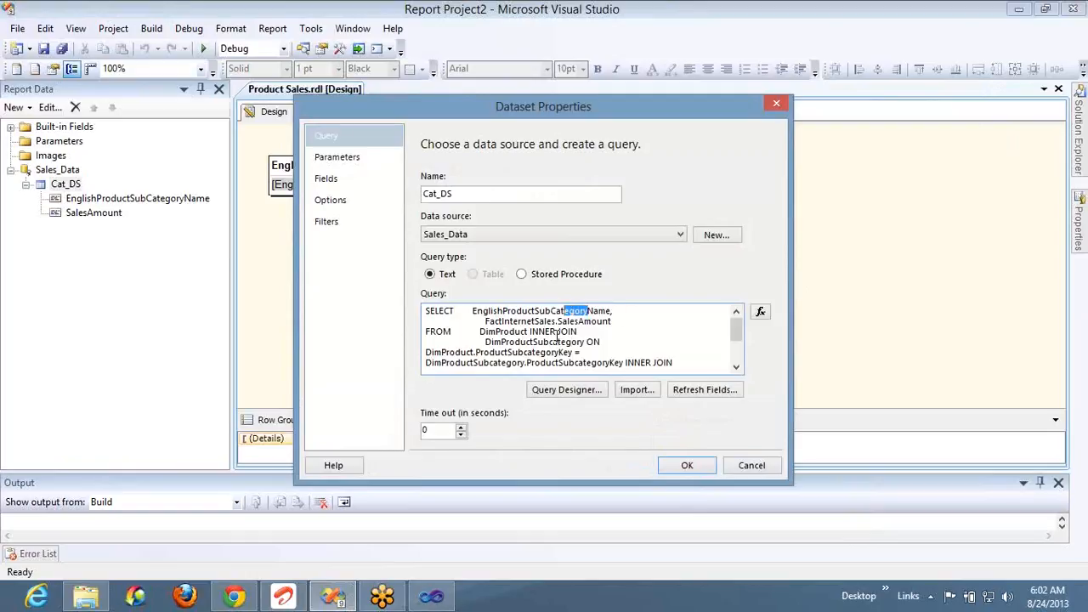
key("shift+Left")
key("shift+Left")
key("Delete")
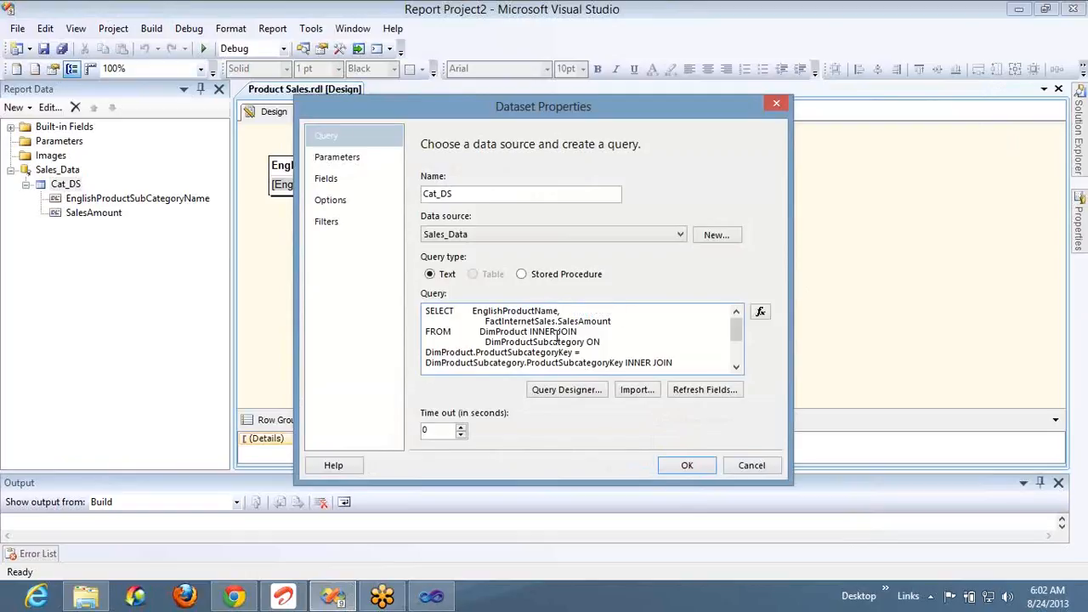
left_click(673, 468)
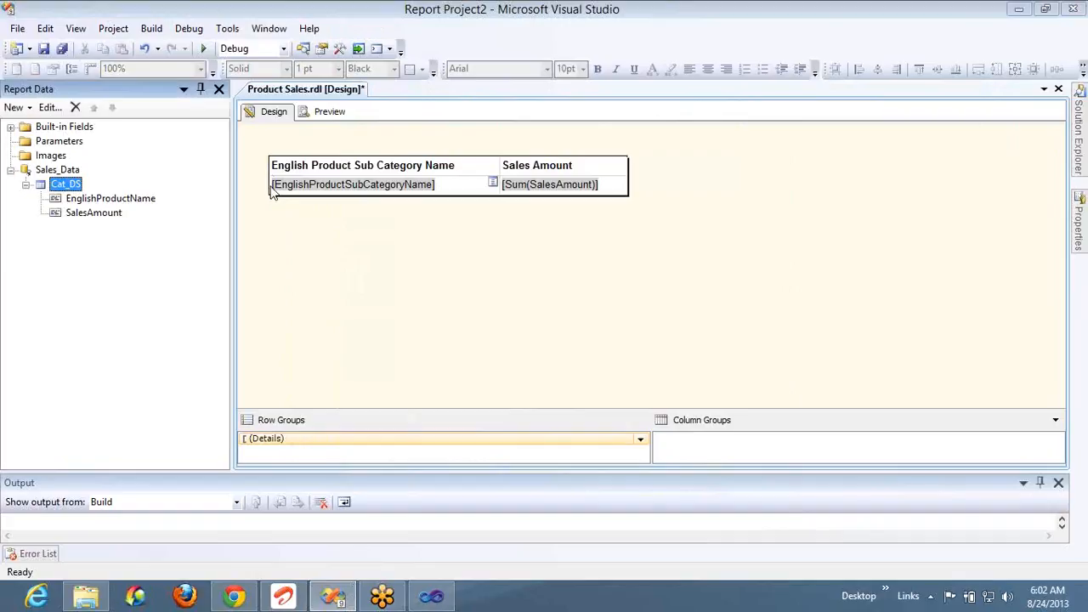
Step: Set the table's first data cell to the EnglishProductName field and change its column header to Products
left_click(494, 185)
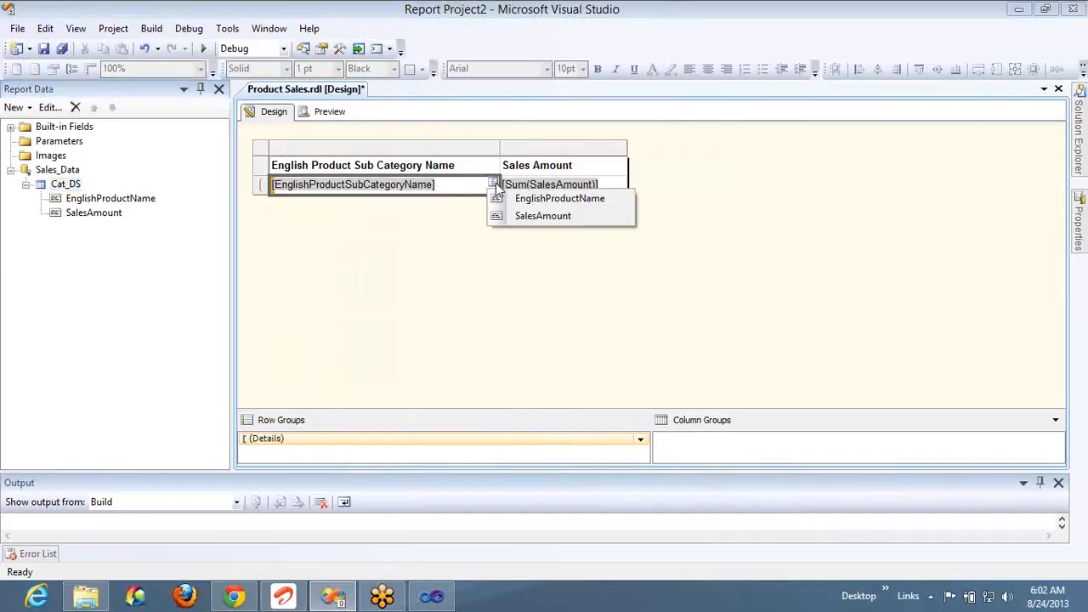
left_click(514, 198)
right_click(523, 204)
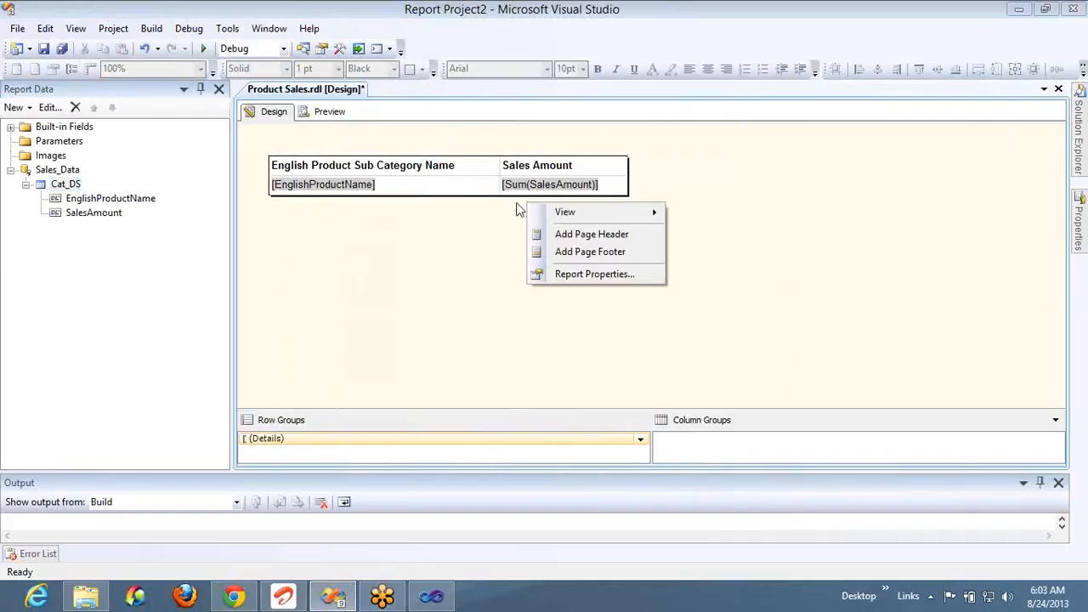
left_click(478, 166)
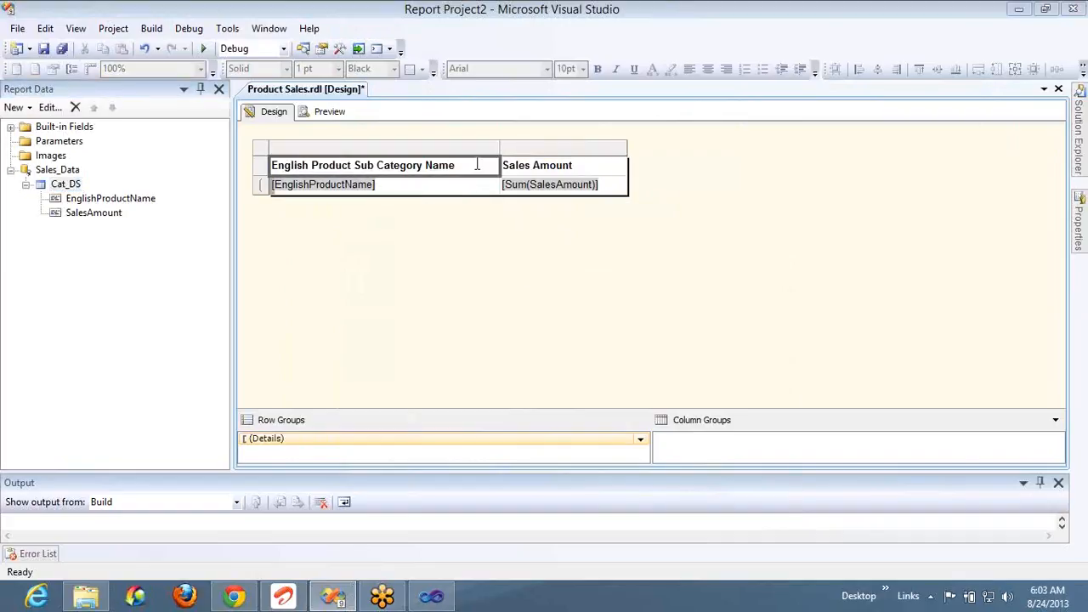
double_click(421, 166)
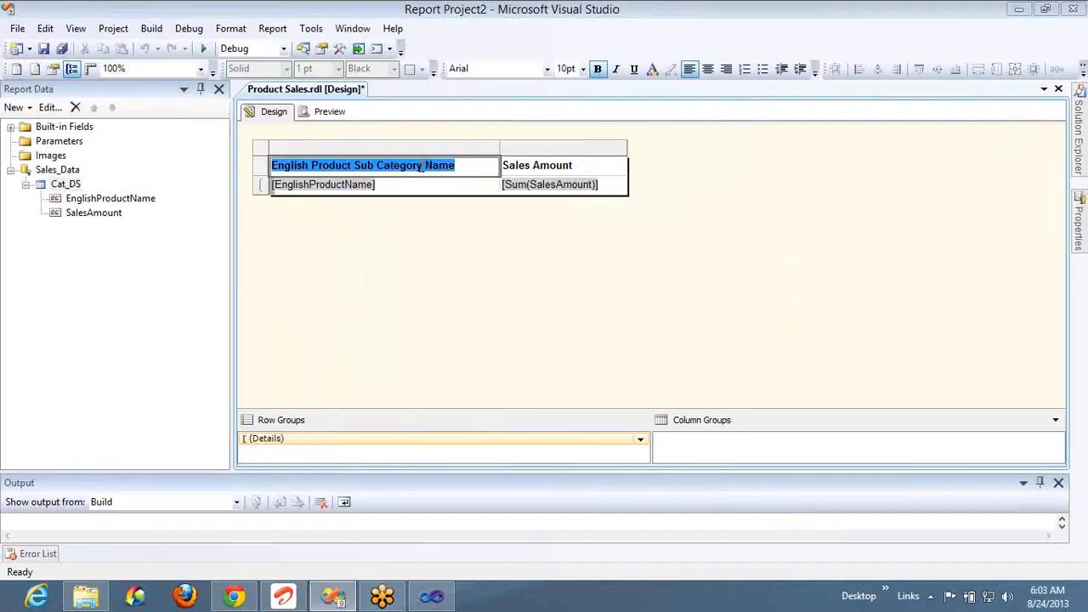
type("Products")
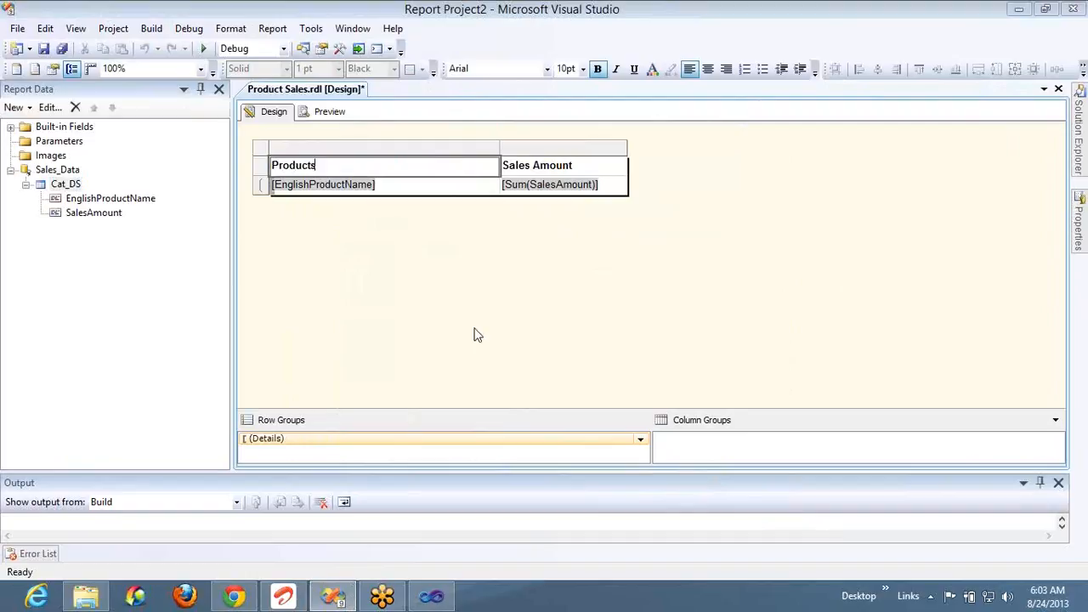
Step: Set the Details row group of Product Sales to group on EnglishProductName and preview the report
double_click(617, 441)
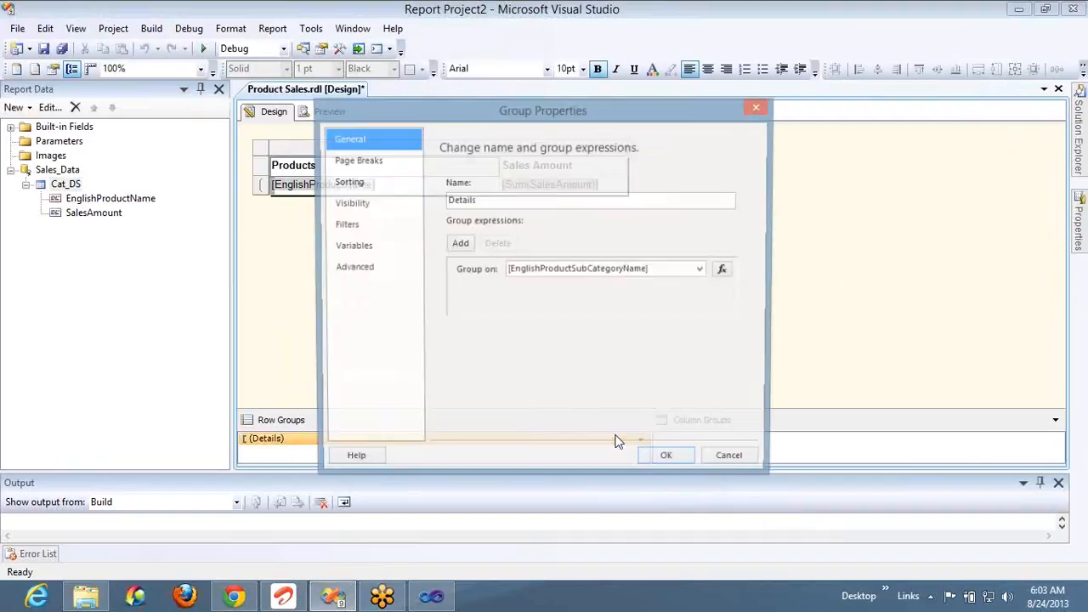
left_click(703, 273)
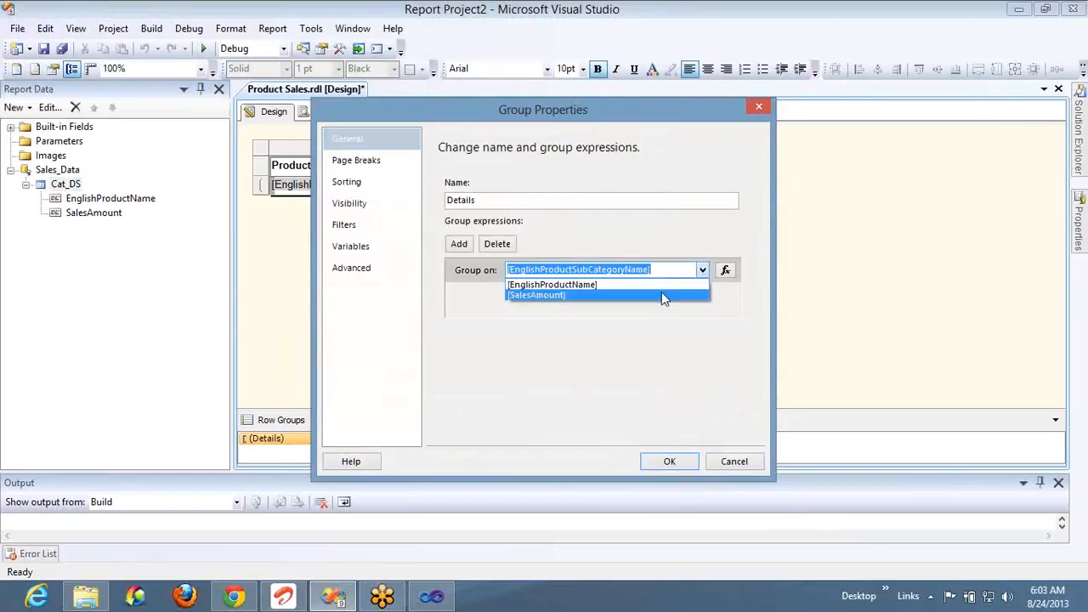
left_click(661, 284)
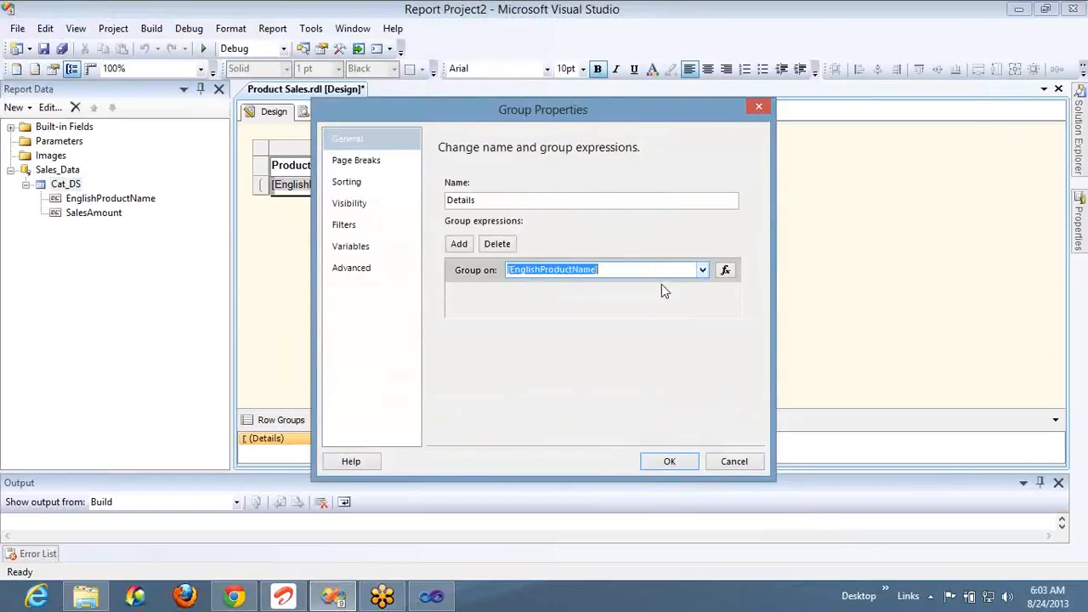
left_click(671, 461)
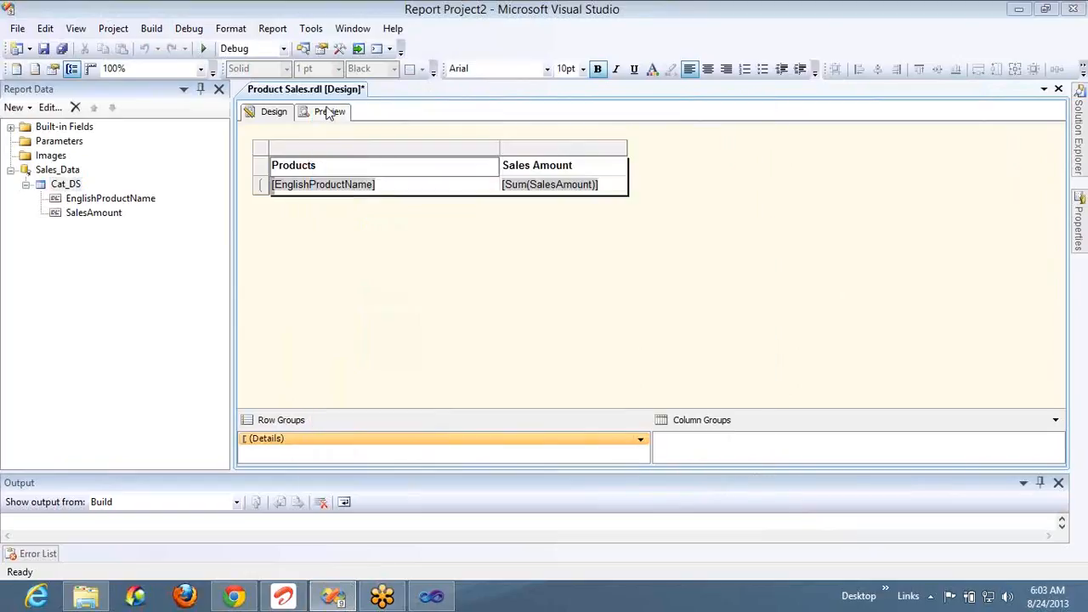
left_click(328, 112)
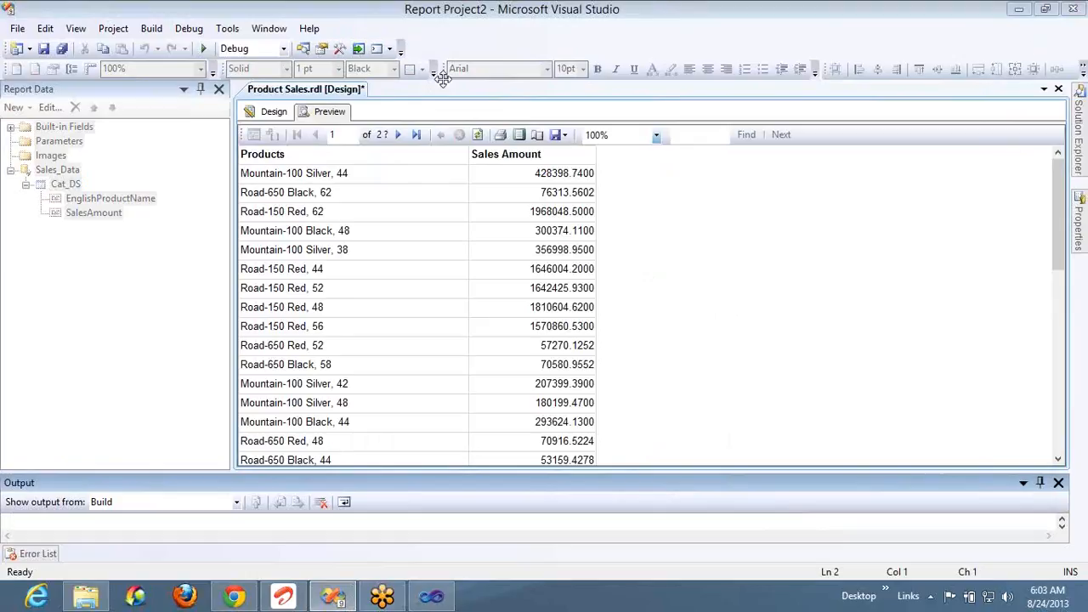
left_click(321, 51)
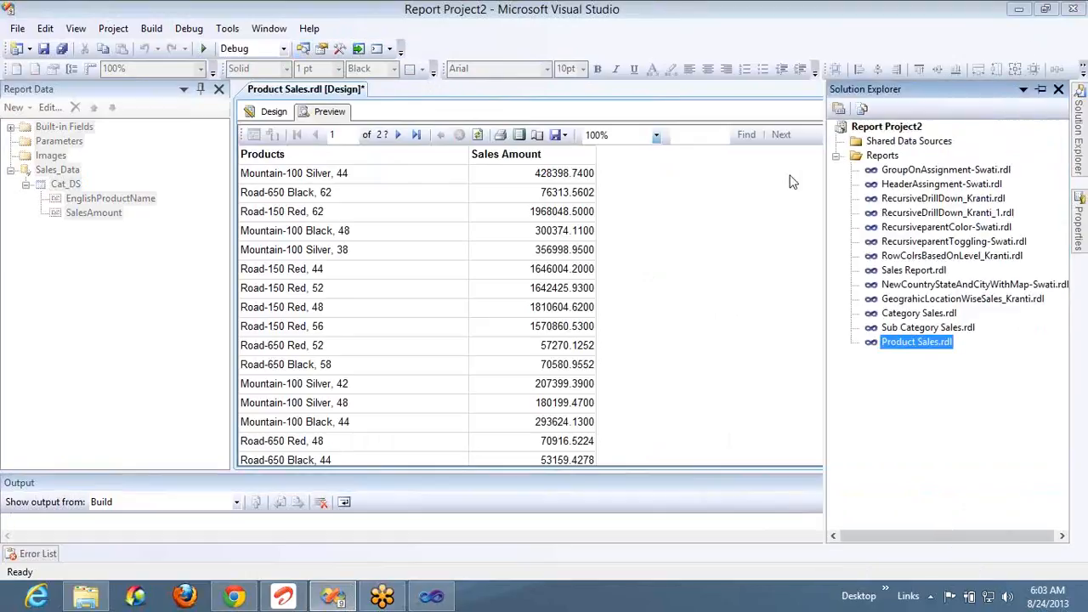
right_click(977, 244)
left_click(977, 241)
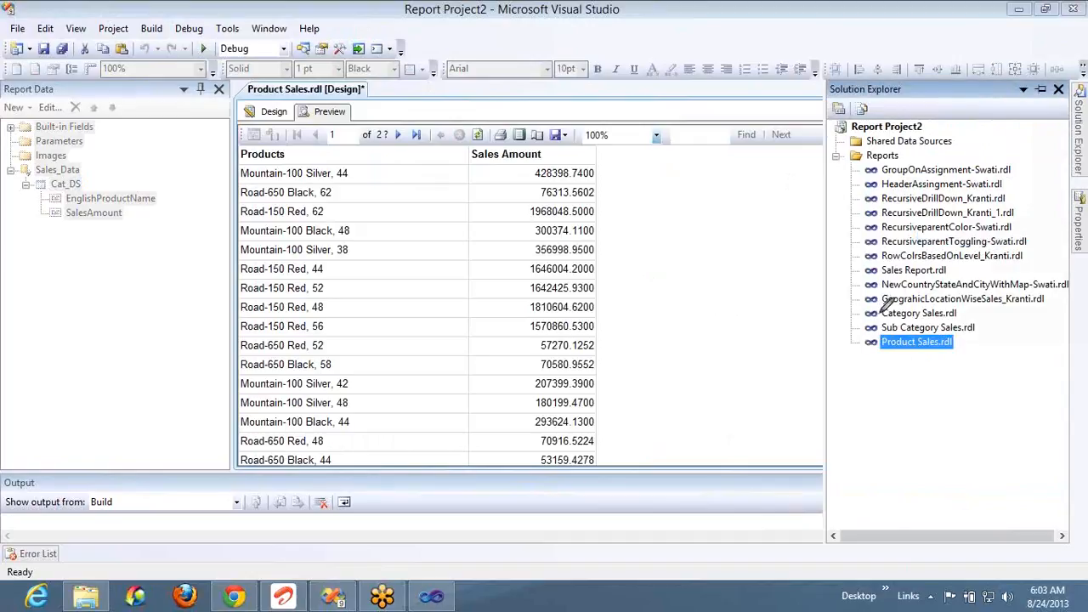
mouse_move(854, 308)
left_mouse_down()
mouse_move(836, 308)
mouse_move(835, 367)
mouse_move(861, 366)
left_mouse_up()
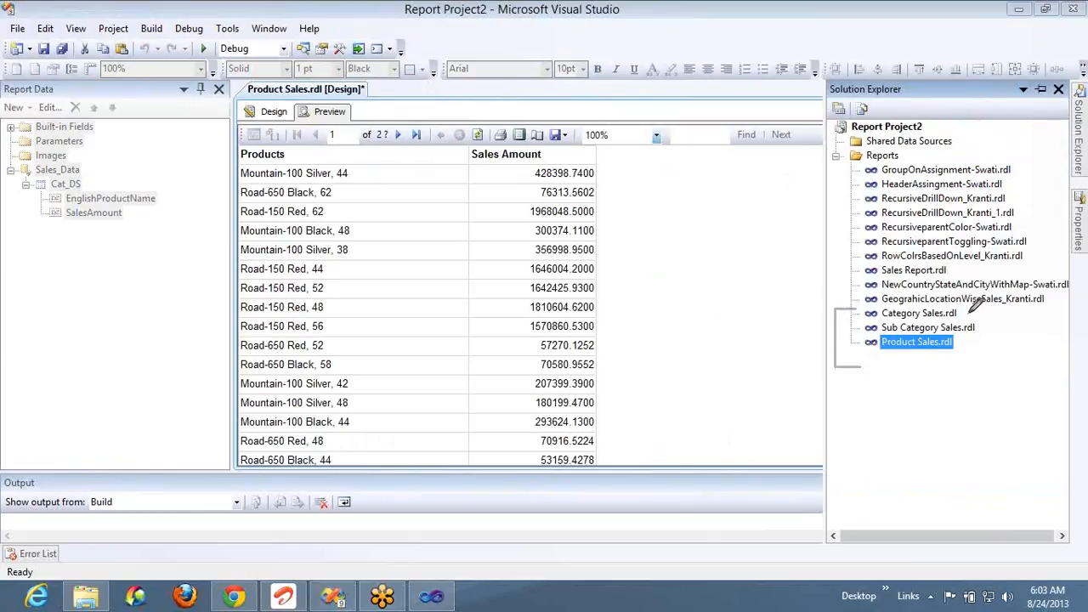
mouse_move(971, 312)
left_mouse_down()
mouse_move(975, 318)
mouse_move(1003, 294)
mouse_move(1008, 315)
mouse_move(987, 326)
mouse_move(1001, 330)
mouse_move(1000, 351)
mouse_move(976, 351)
left_mouse_up()
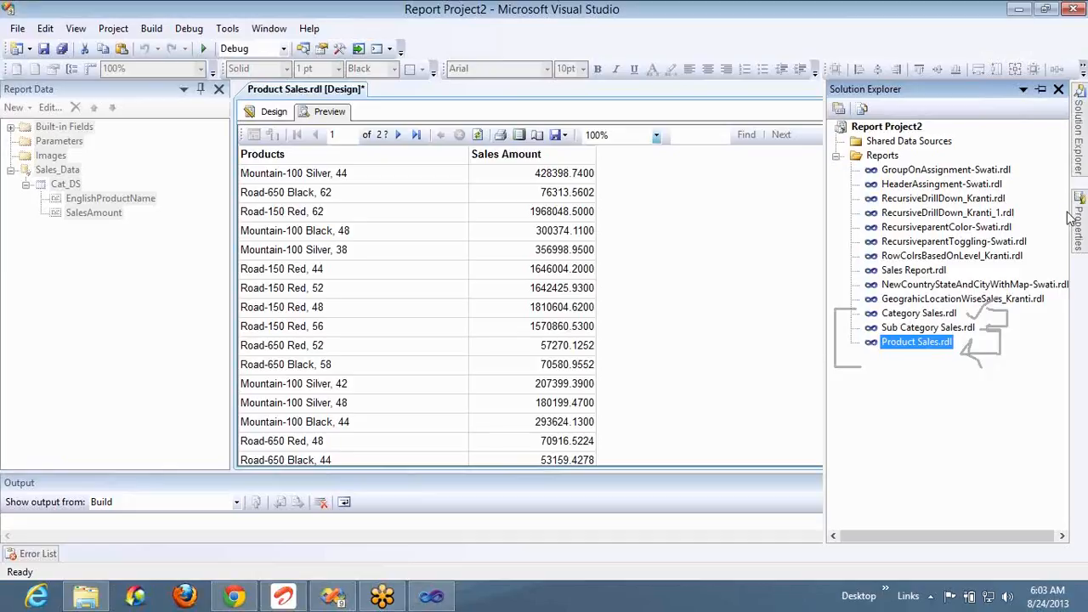
right_click(984, 241)
left_click(977, 219)
right_click(973, 310)
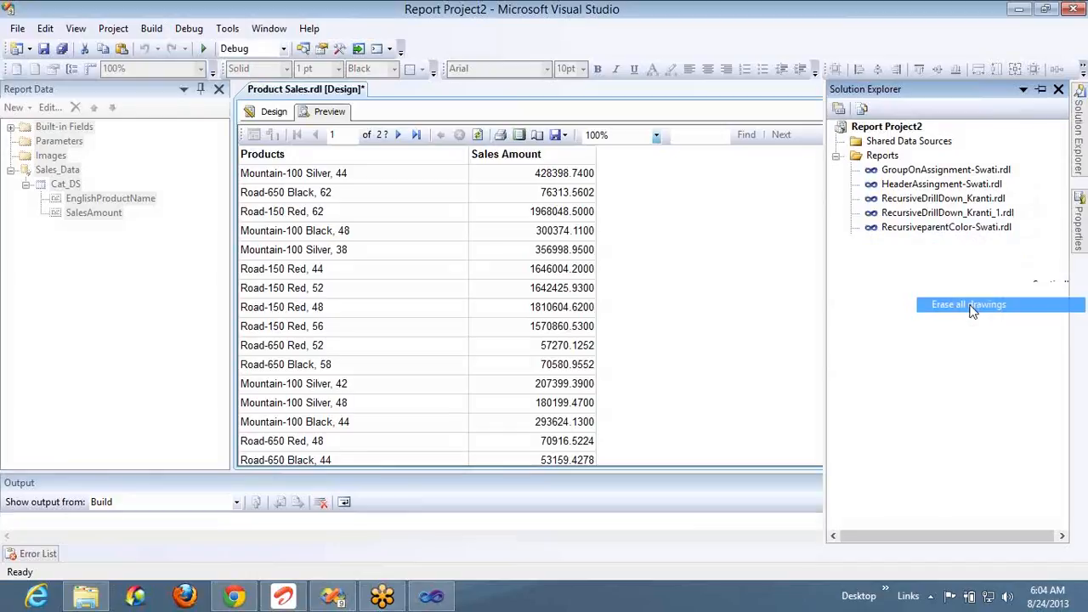
left_click(973, 306)
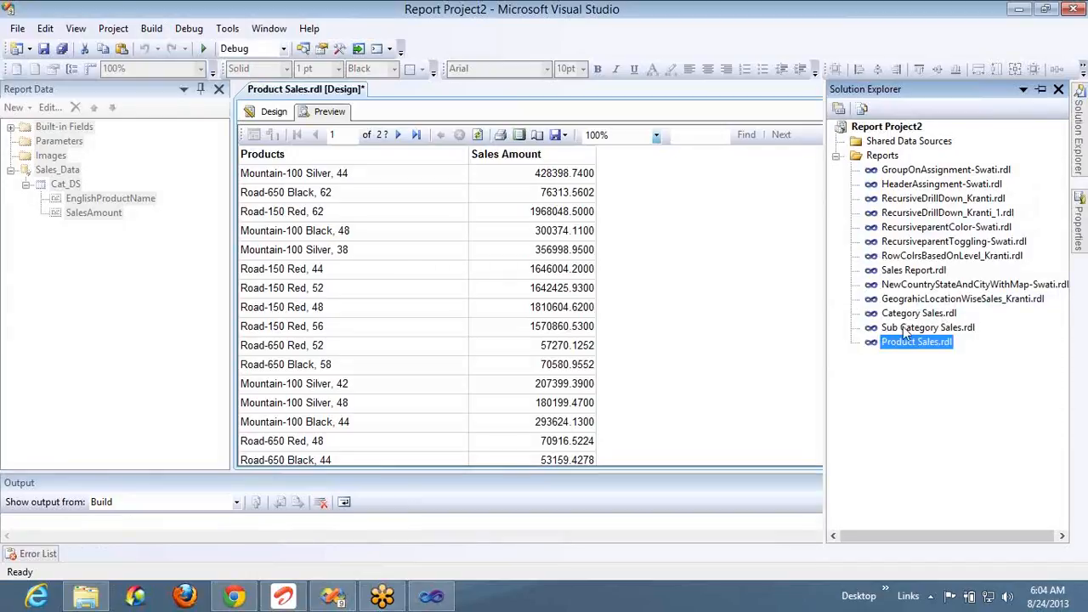
left_click(904, 316)
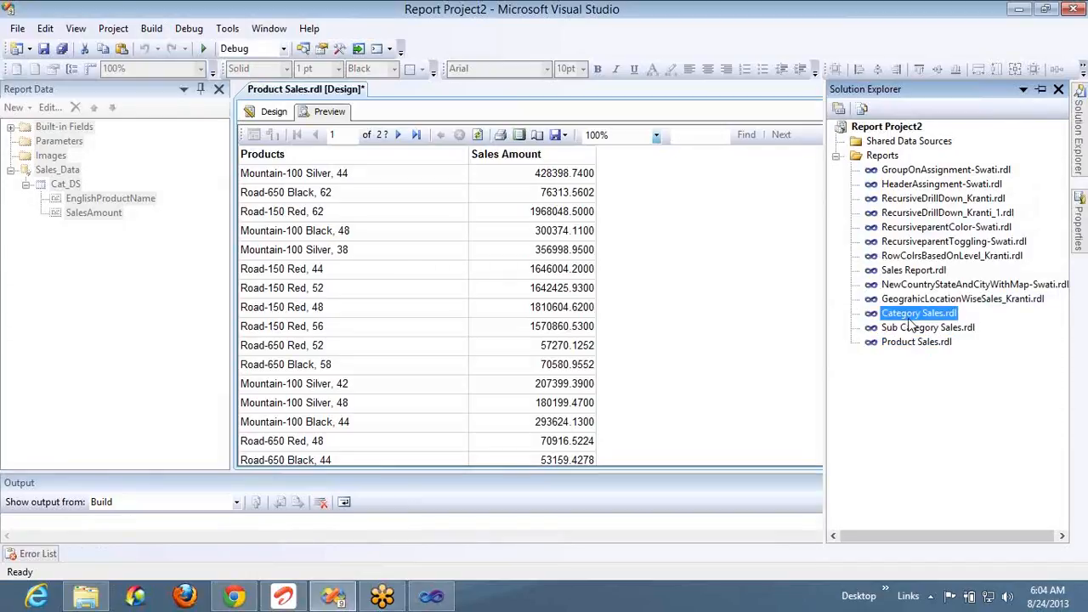
left_click(912, 328)
left_click(915, 343)
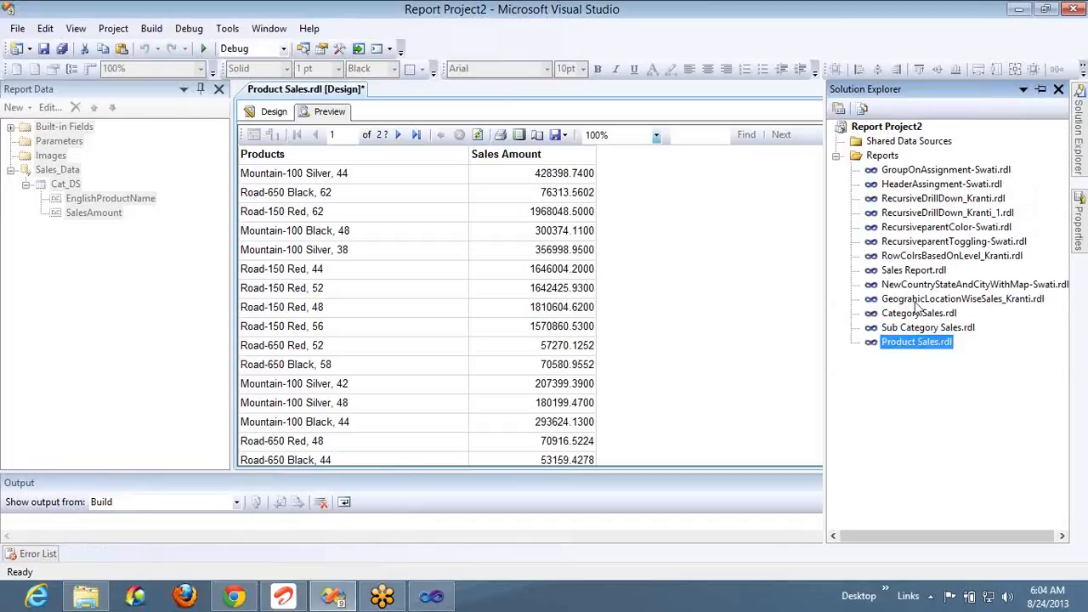
Step: Preview Sales Report.rdl and expand Clothing, its Caps subcategory down to the Multi colour's products, and Jerseys
double_click(915, 271)
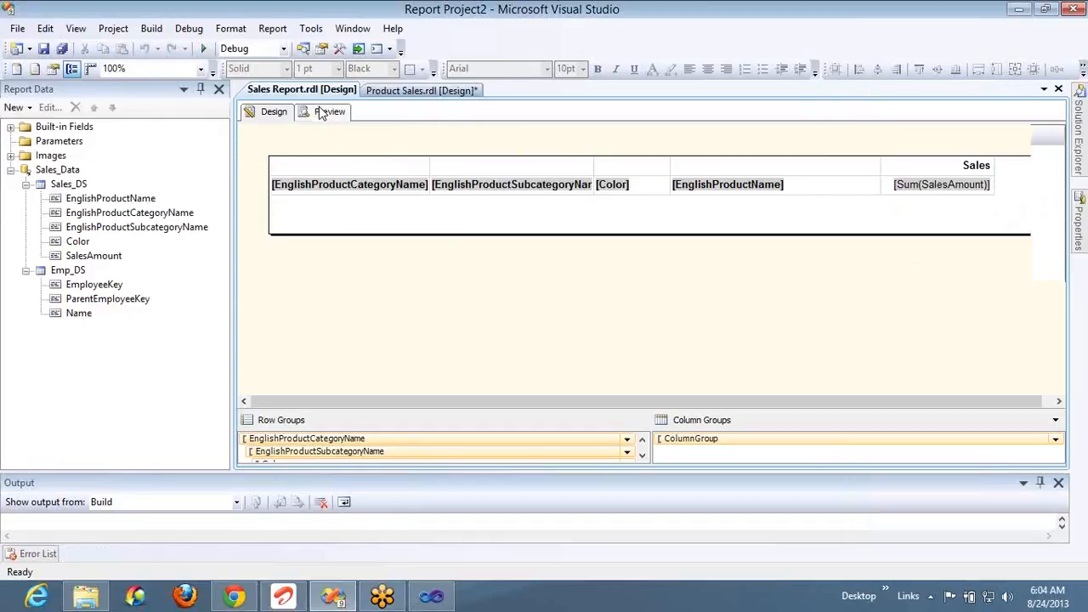
left_click(323, 112)
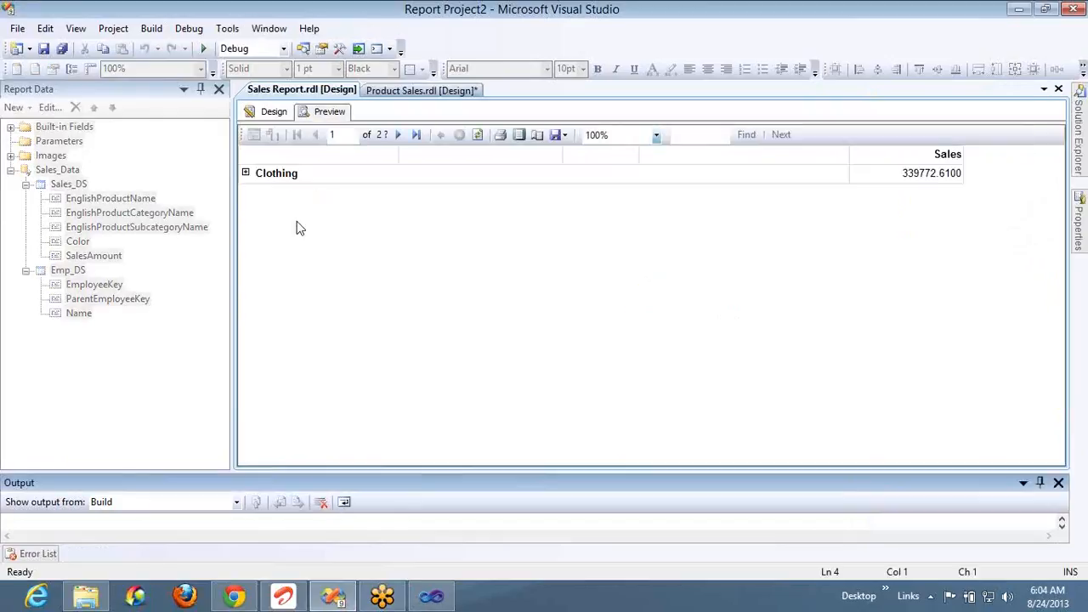
left_click(246, 173)
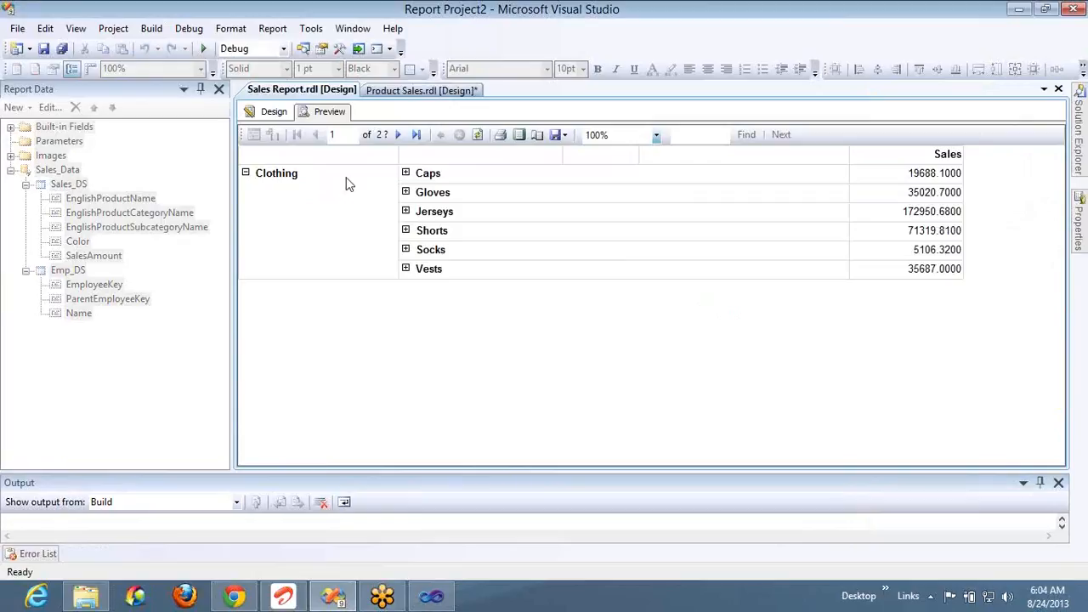
left_click(405, 172)
left_click(569, 173)
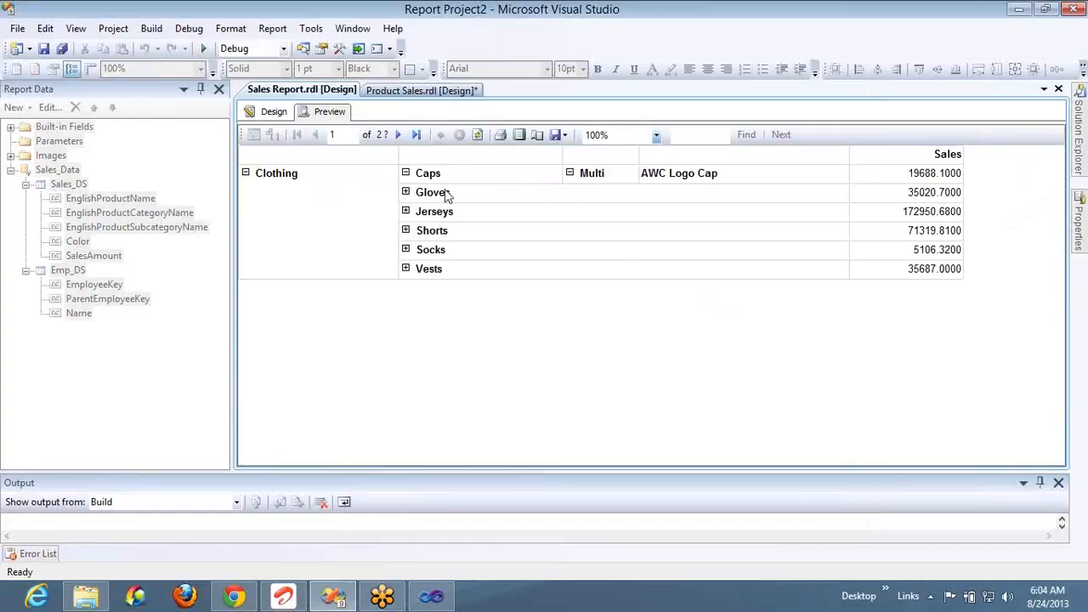
left_click(405, 211)
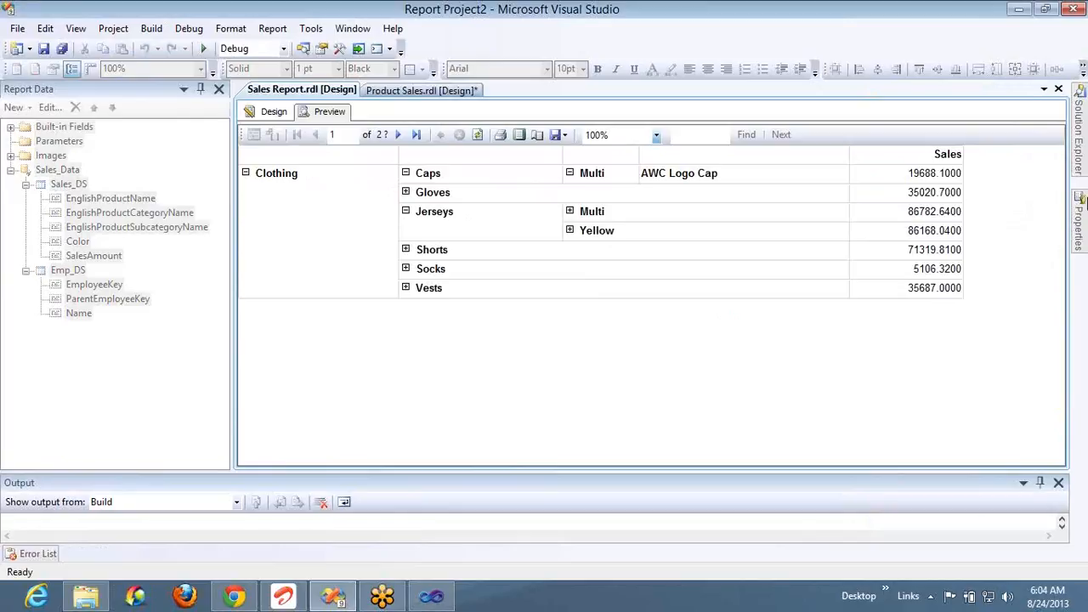
left_click(1002, 243)
mouse_move(329, 162)
left_mouse_down()
mouse_move(313, 160)
mouse_move(301, 196)
mouse_move(323, 175)
left_mouse_up()
mouse_move(408, 155)
left_mouse_down()
mouse_move(334, 184)
mouse_move(403, 194)
left_mouse_up()
left_click_drag(328, 196, 415, 224)
left_click_drag(340, 236, 407, 282)
mouse_move(443, 197)
left_mouse_down()
mouse_move(400, 246)
mouse_move(580, 218)
left_mouse_up()
mouse_move(504, 236)
left_mouse_down()
mouse_move(587, 253)
mouse_move(619, 233)
left_mouse_up()
mouse_move(693, 212)
left_mouse_down()
mouse_move(615, 236)
mouse_move(683, 283)
left_mouse_up()
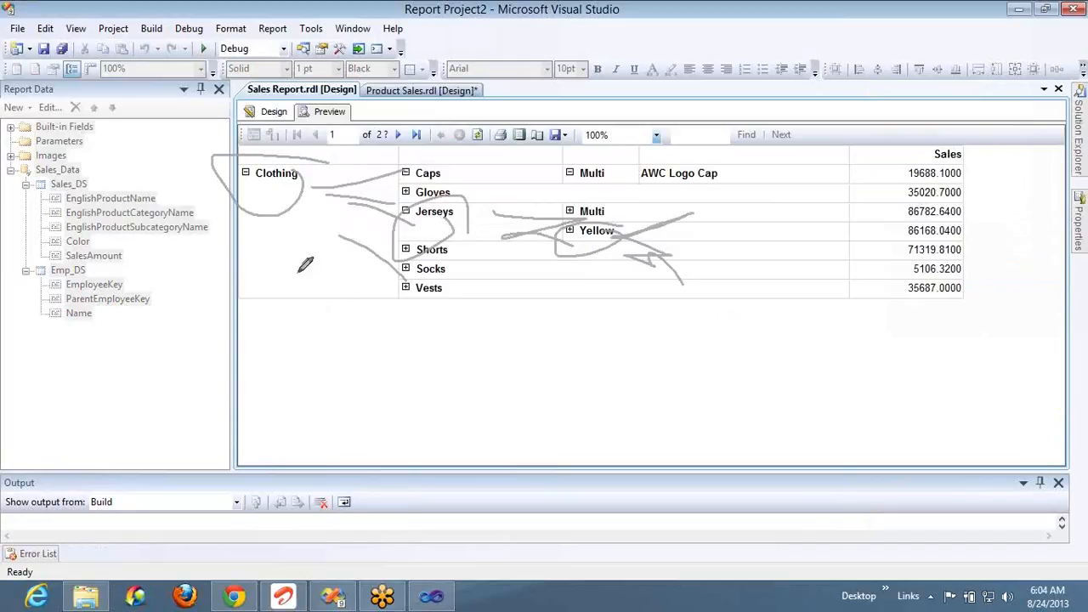
mouse_move(297, 272)
left_mouse_down()
mouse_move(753, 499)
mouse_move(922, 429)
mouse_move(892, 380)
mouse_move(873, 405)
left_mouse_up()
mouse_move(428, 312)
left_mouse_down()
mouse_move(502, 463)
mouse_move(941, 448)
mouse_move(965, 340)
mouse_move(982, 372)
left_mouse_up()
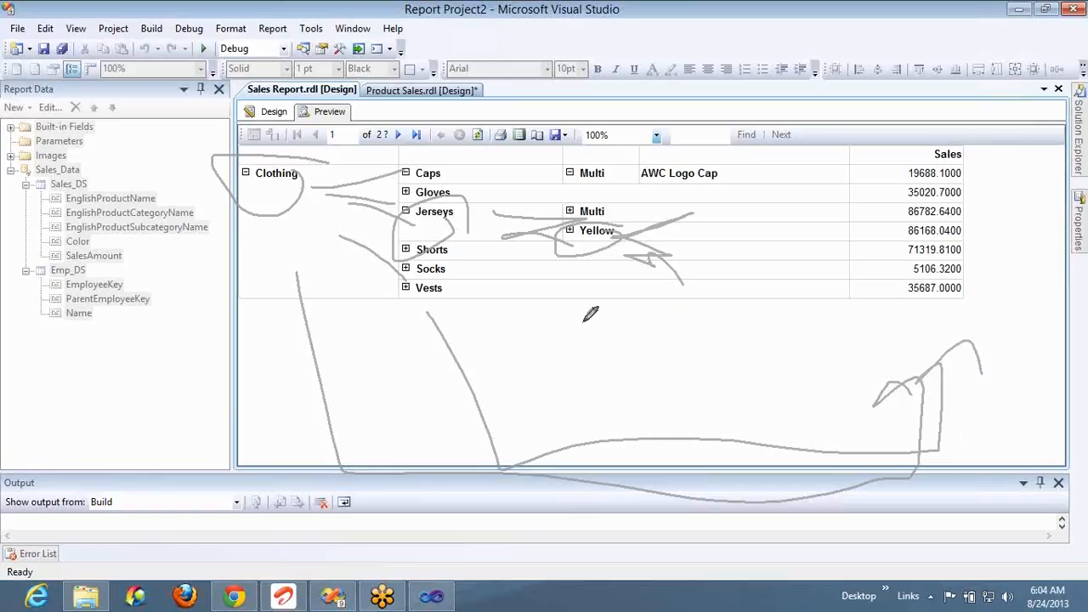
mouse_move(591, 315)
left_mouse_down()
mouse_move(974, 323)
mouse_move(1008, 352)
left_mouse_up()
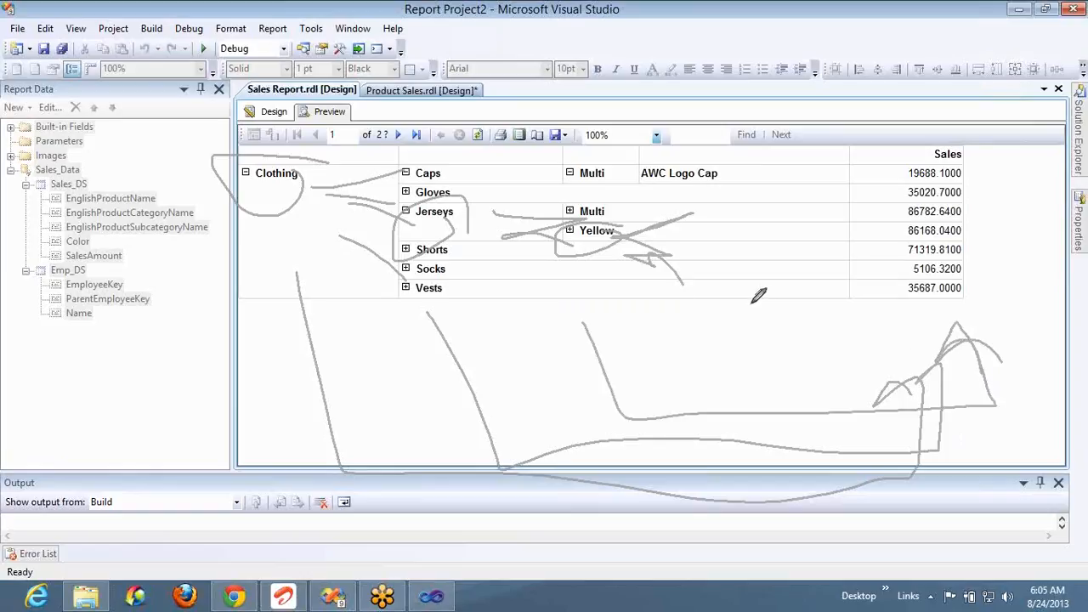
mouse_move(728, 388)
left_mouse_down()
mouse_move(1008, 369)
mouse_move(1053, 336)
left_mouse_up()
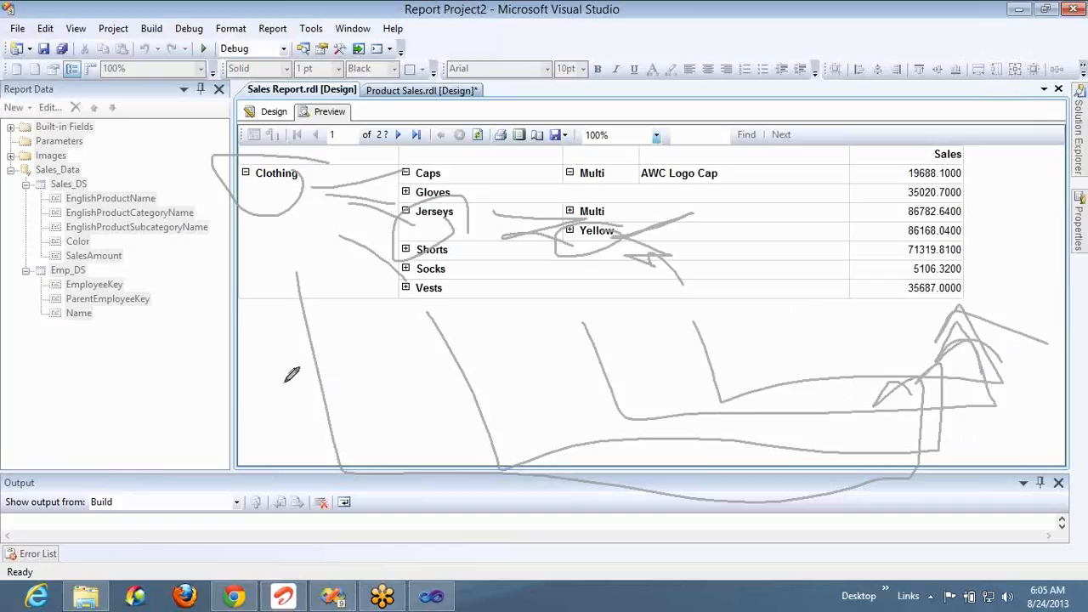
Step: Refresh the Sales Report preview
right_click(357, 306)
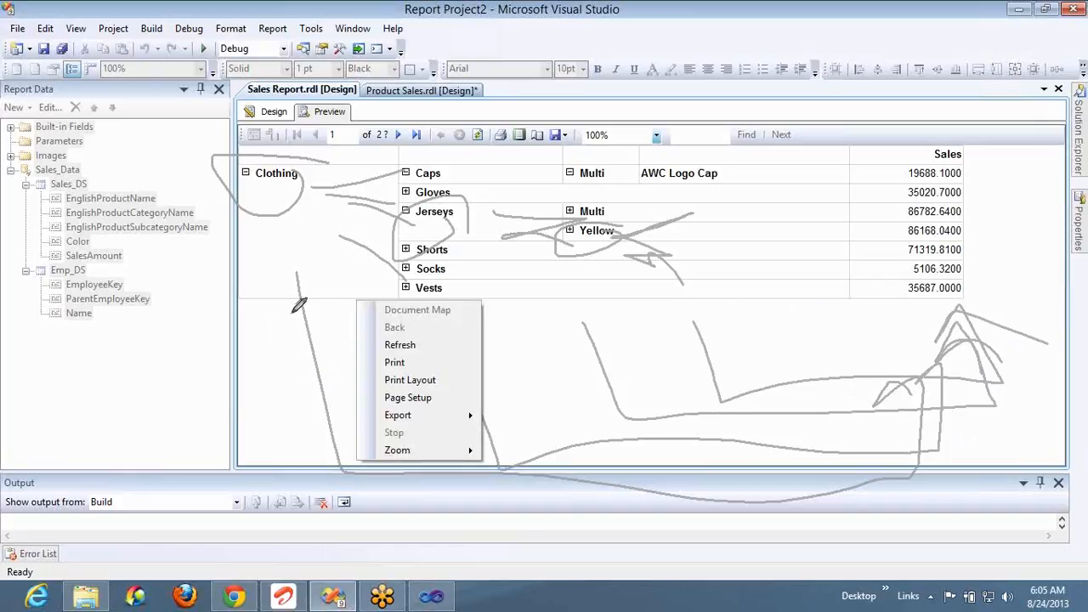
left_click_drag(323, 323, 356, 279)
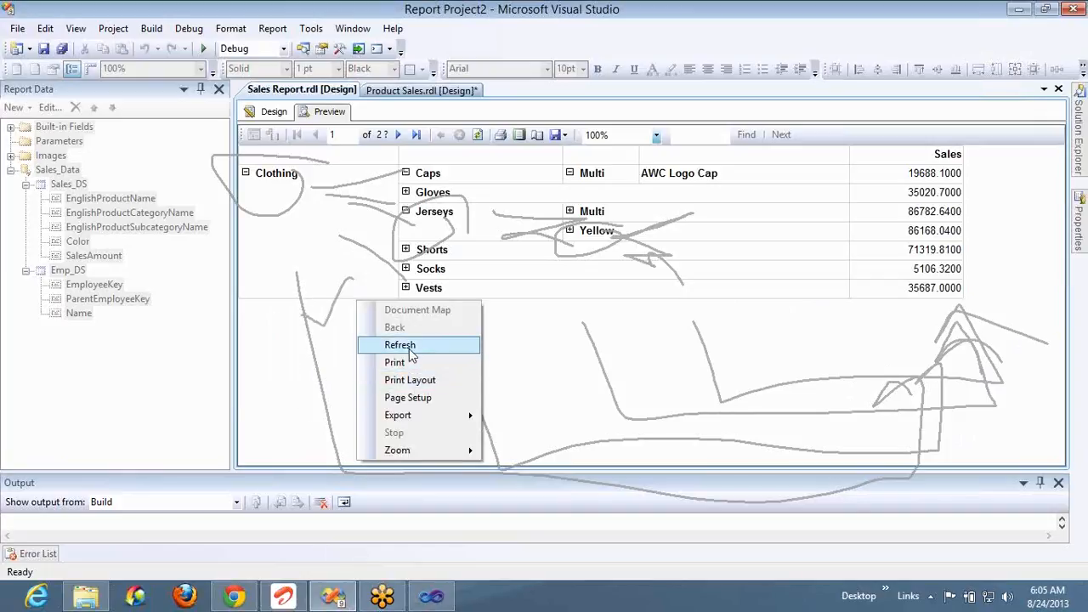
left_click(406, 345)
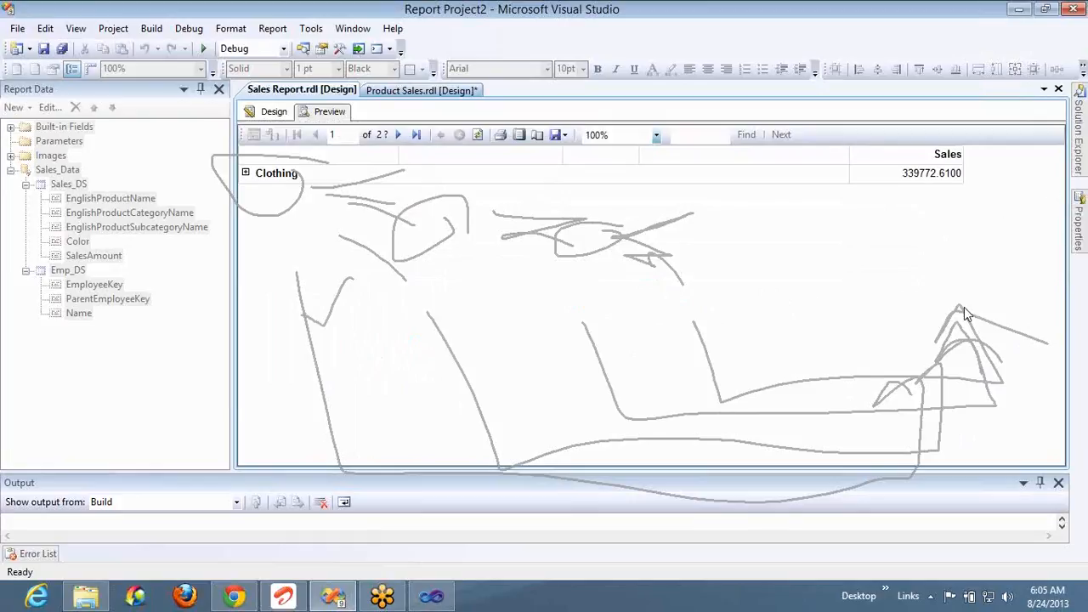
left_click(1080, 209)
left_click(965, 307)
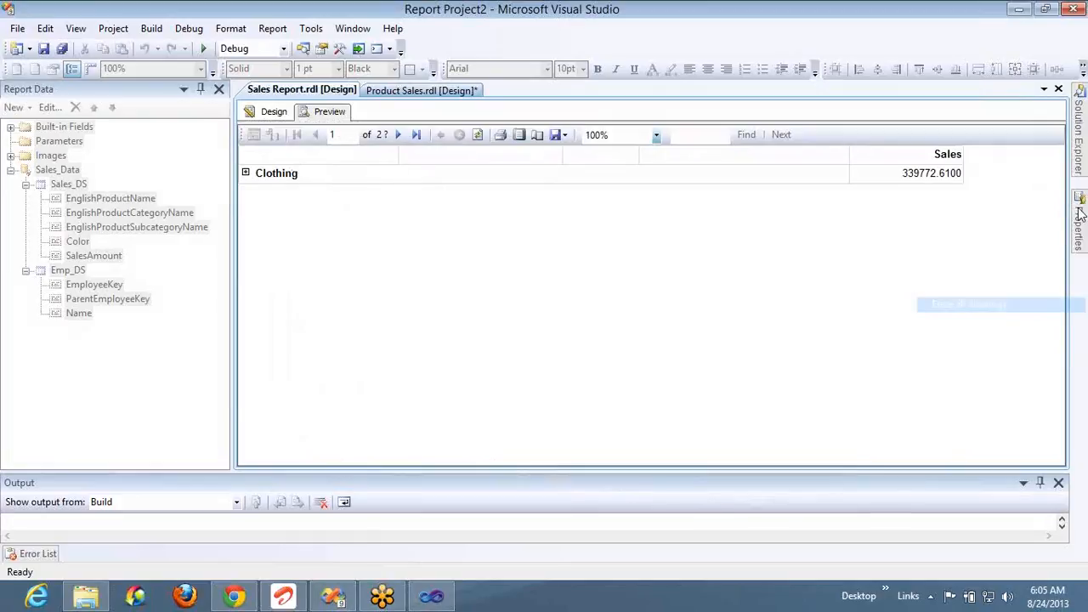
right_click(996, 235)
left_click(992, 225)
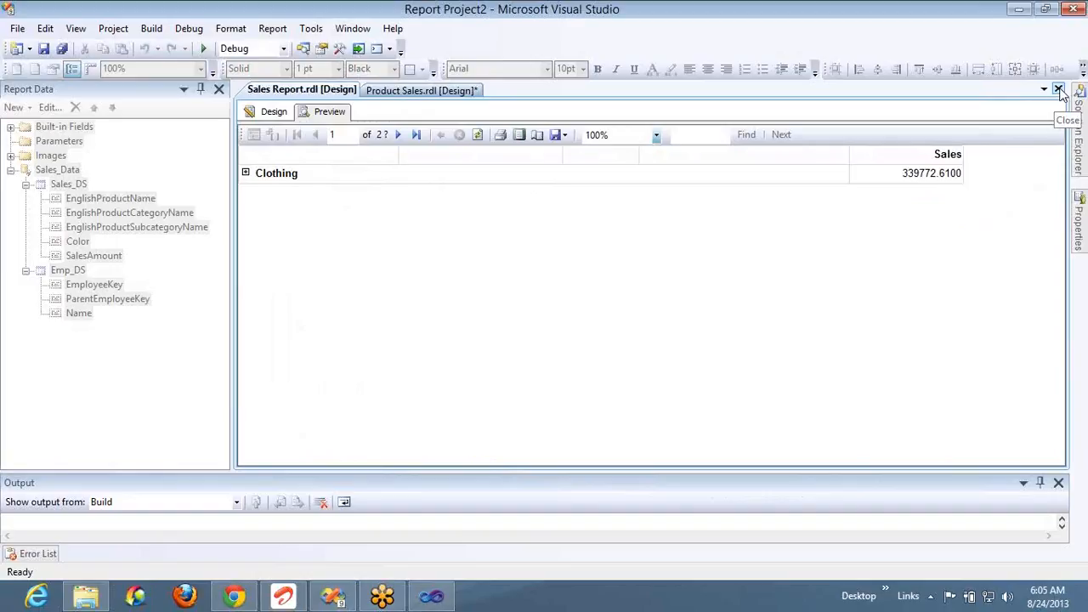
Step: Close the Sales Report and Product Sales reports and open Category Sales.rdl in design view
left_click(1058, 89)
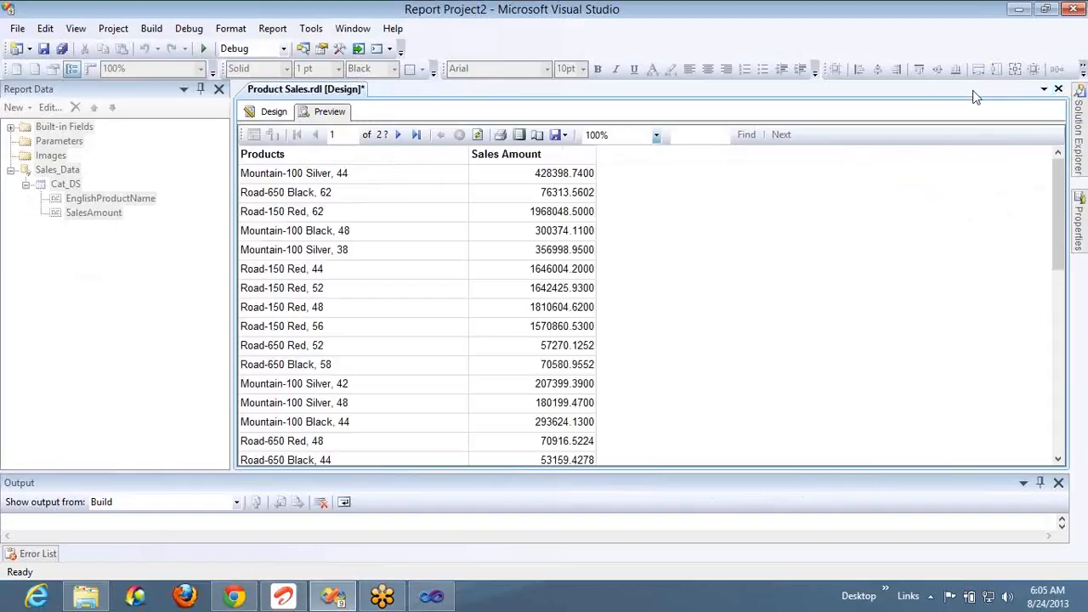
left_click(1058, 89)
left_click(529, 394)
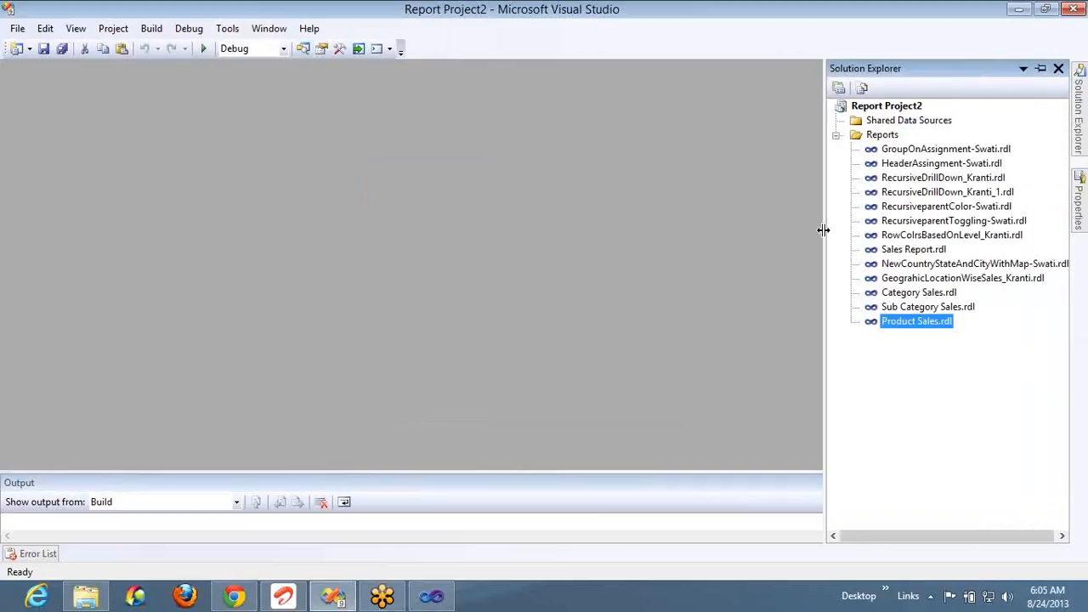
left_click(895, 293)
double_click(894, 293)
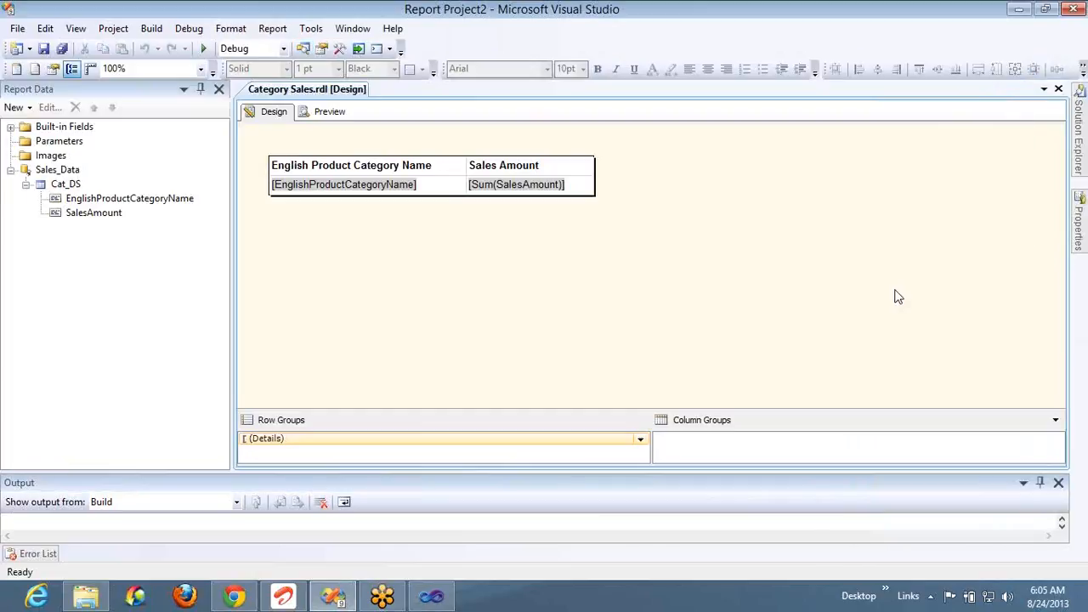
Step: Set the action of the EnglishProductCategoryName cell in Category Sales to go to the Sub Category Sales report
left_click(429, 188)
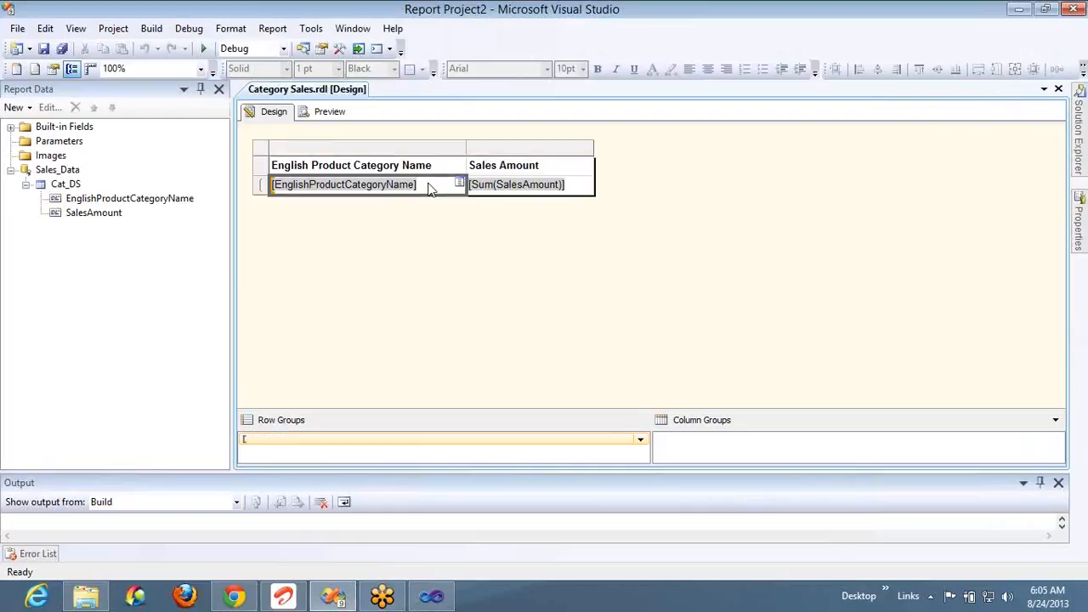
right_click(429, 189)
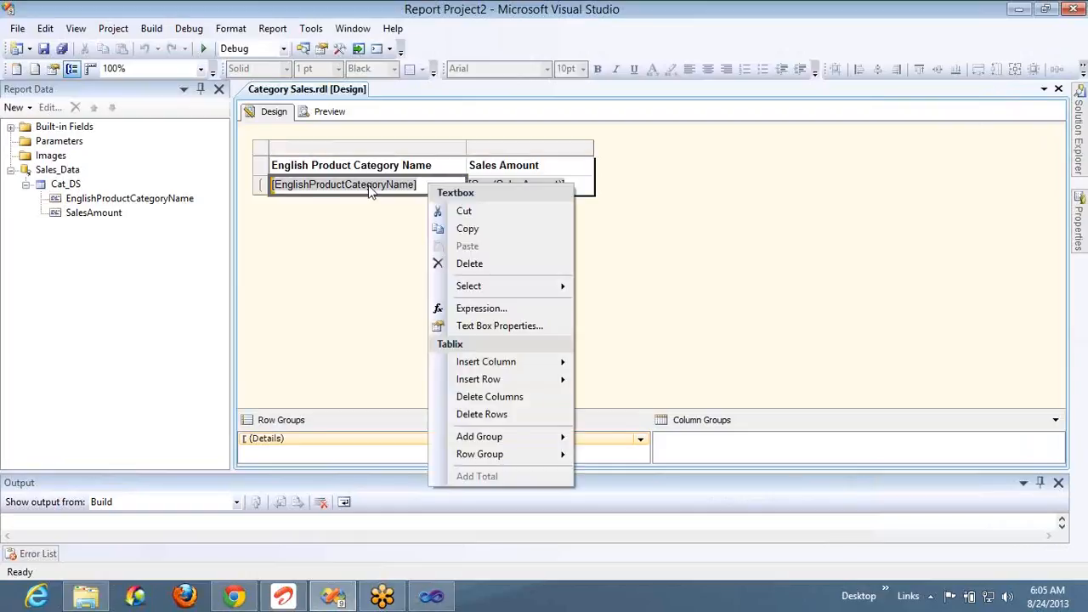
left_click(478, 328)
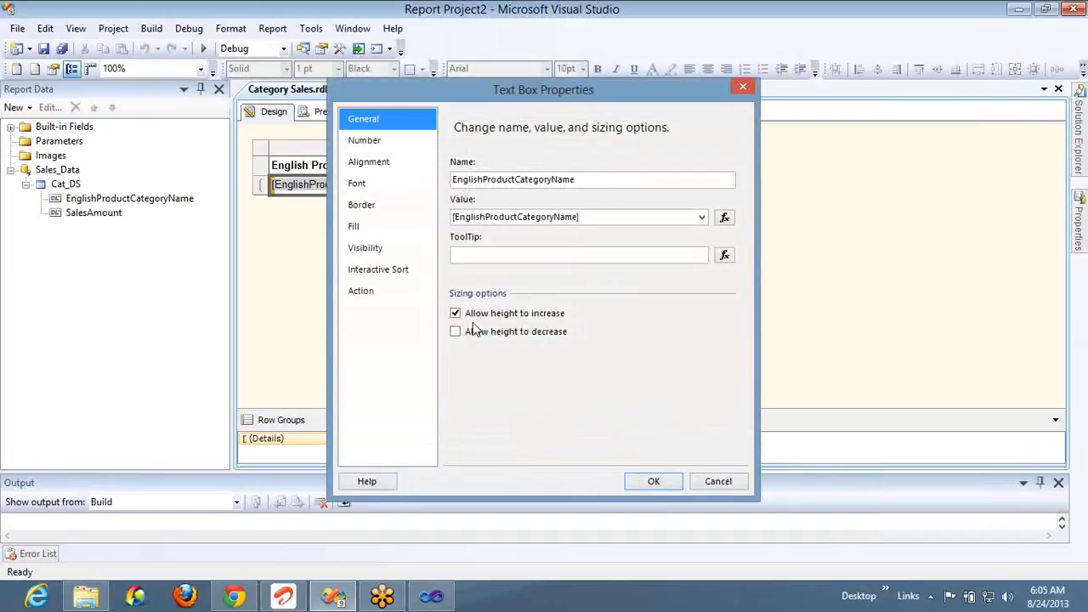
left_click(378, 291)
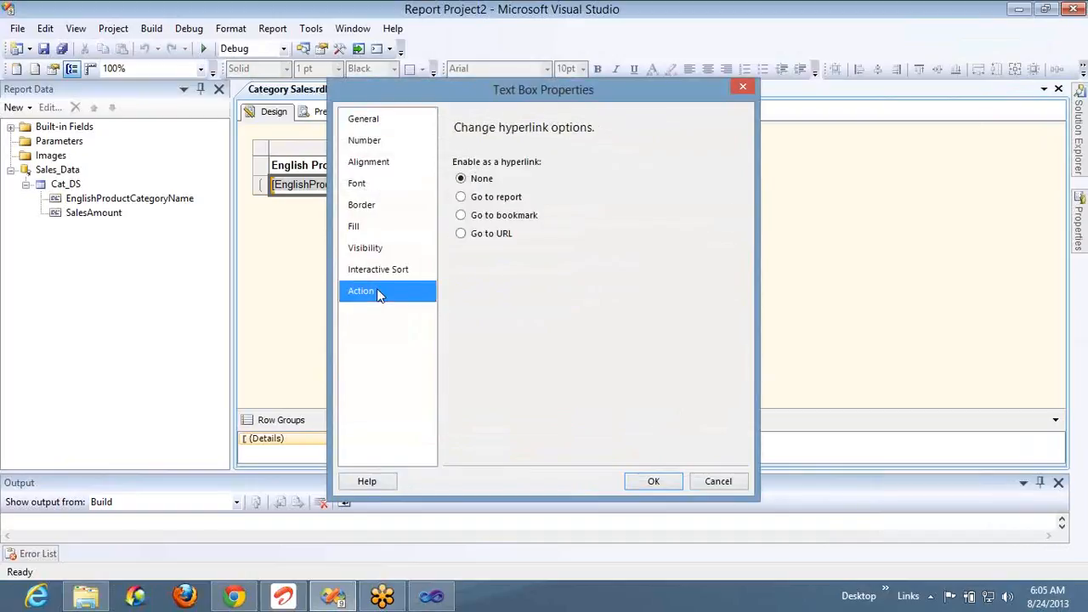
left_click(498, 199)
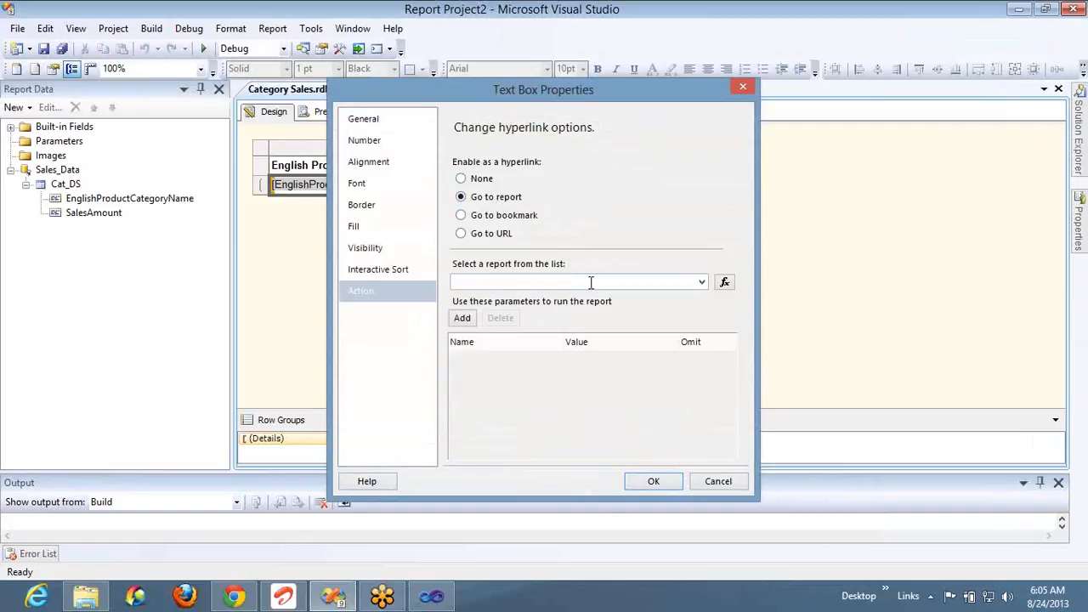
left_click(703, 282)
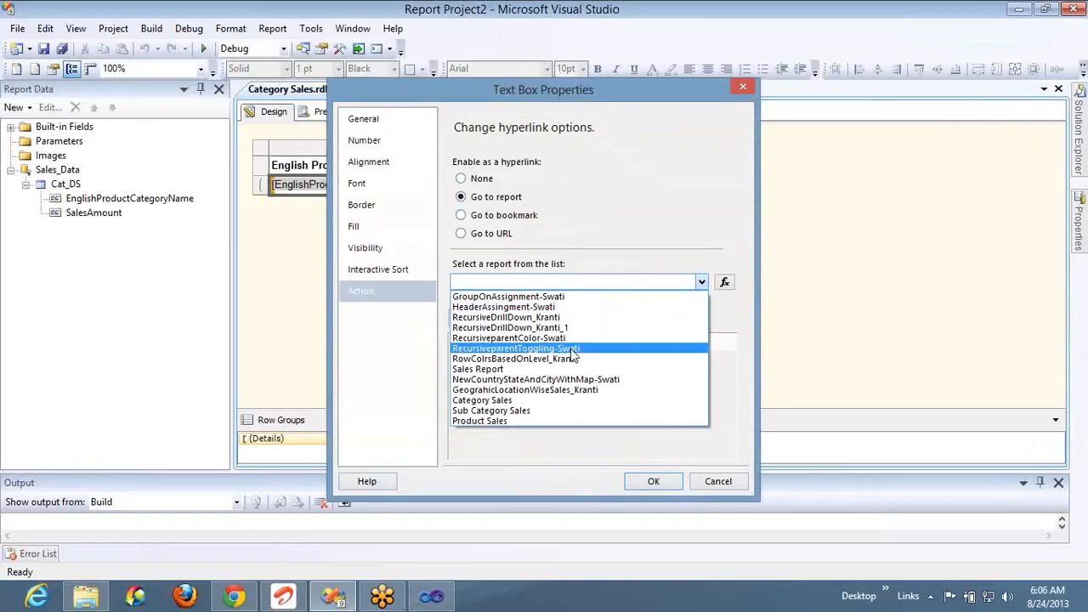
left_click(504, 412)
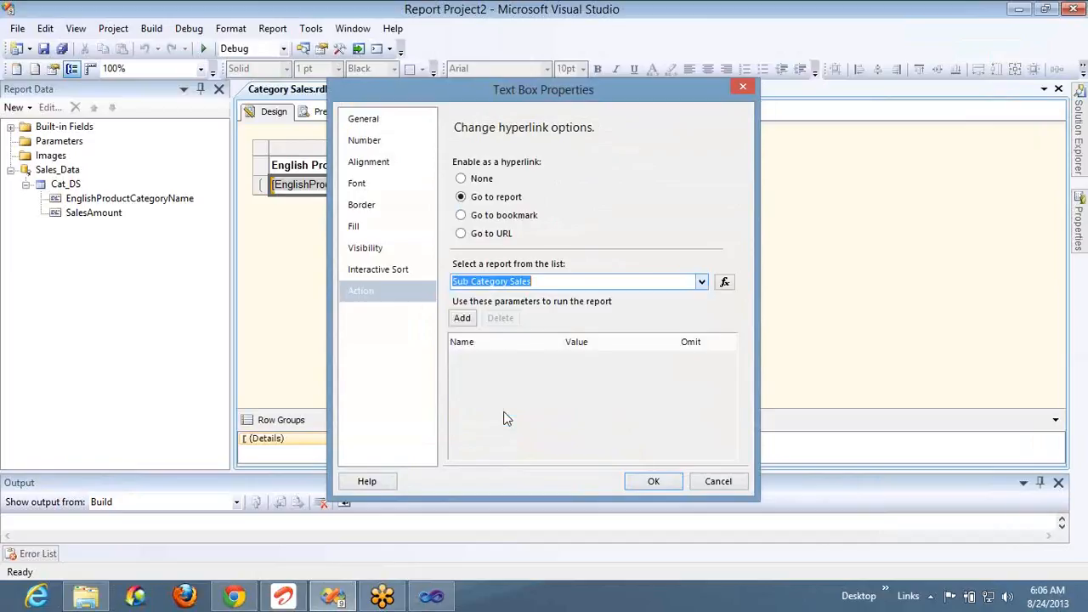
left_click(654, 481)
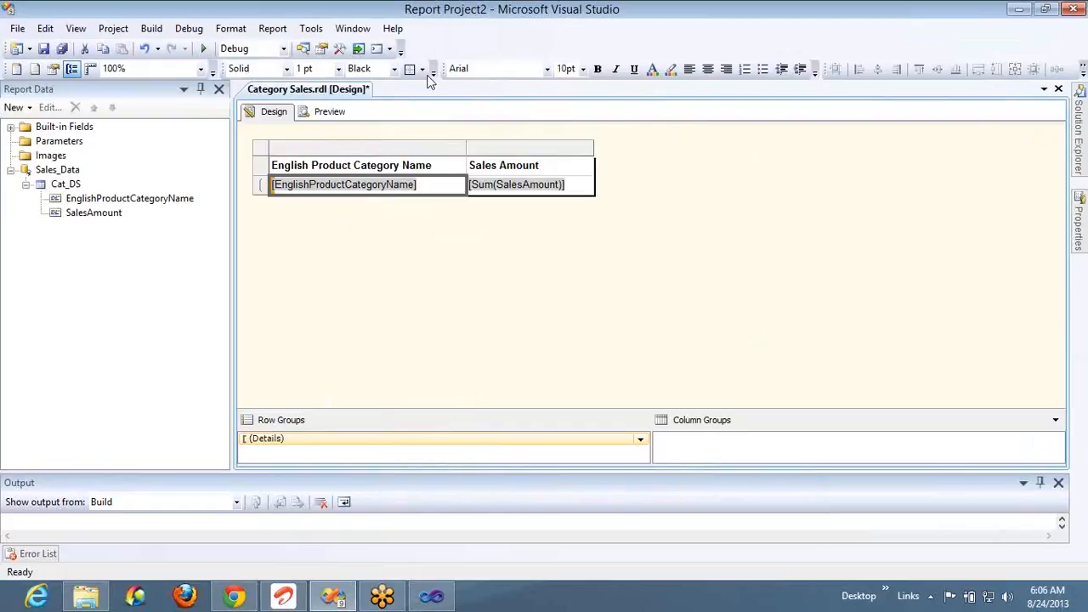
Step: Open Sub Category Sales.rdl and set the action of its EnglishProductSubCategoryName cell to go to the Product Sales report
left_click(303, 49)
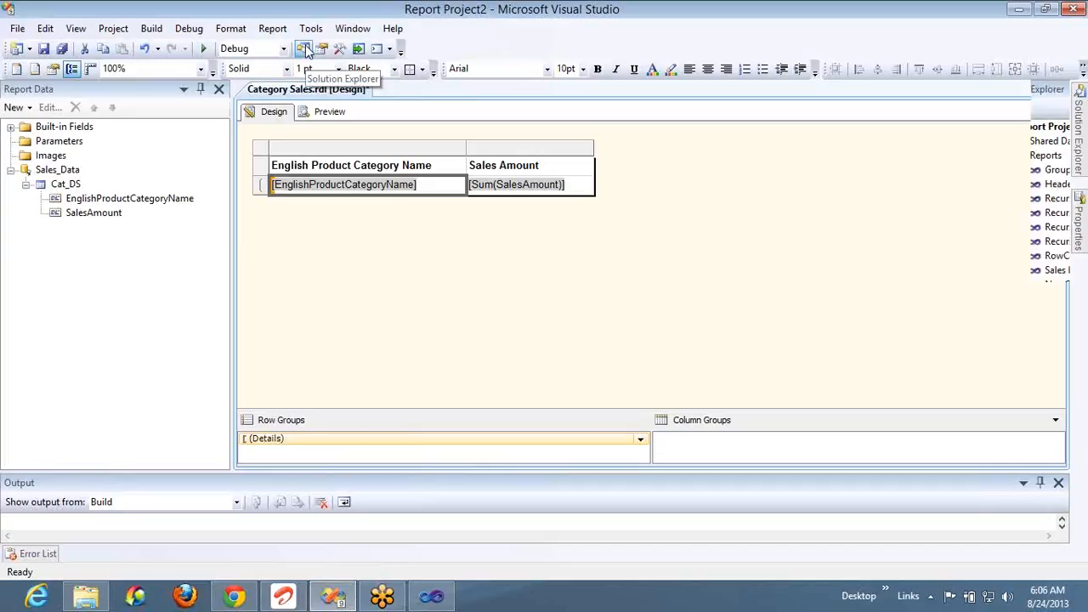
left_click(928, 328)
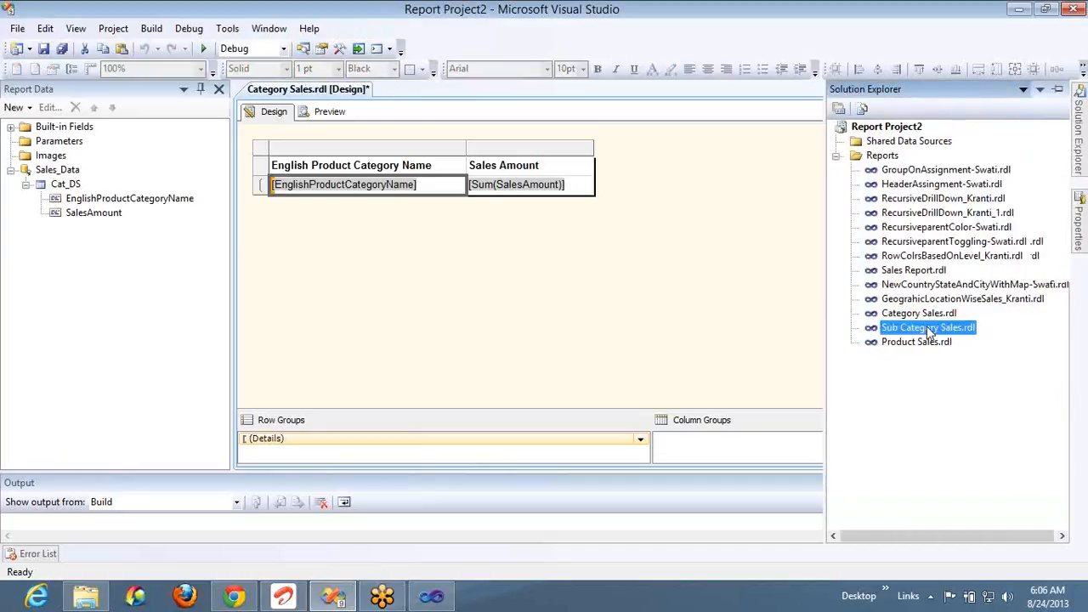
double_click(929, 328)
right_click(447, 189)
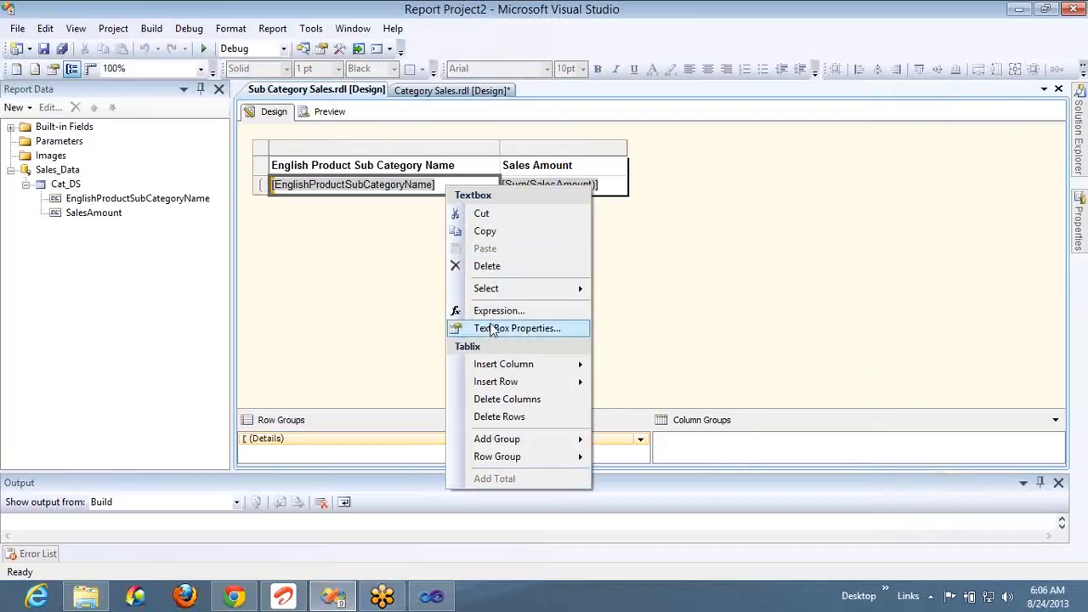
left_click(493, 328)
left_click(384, 291)
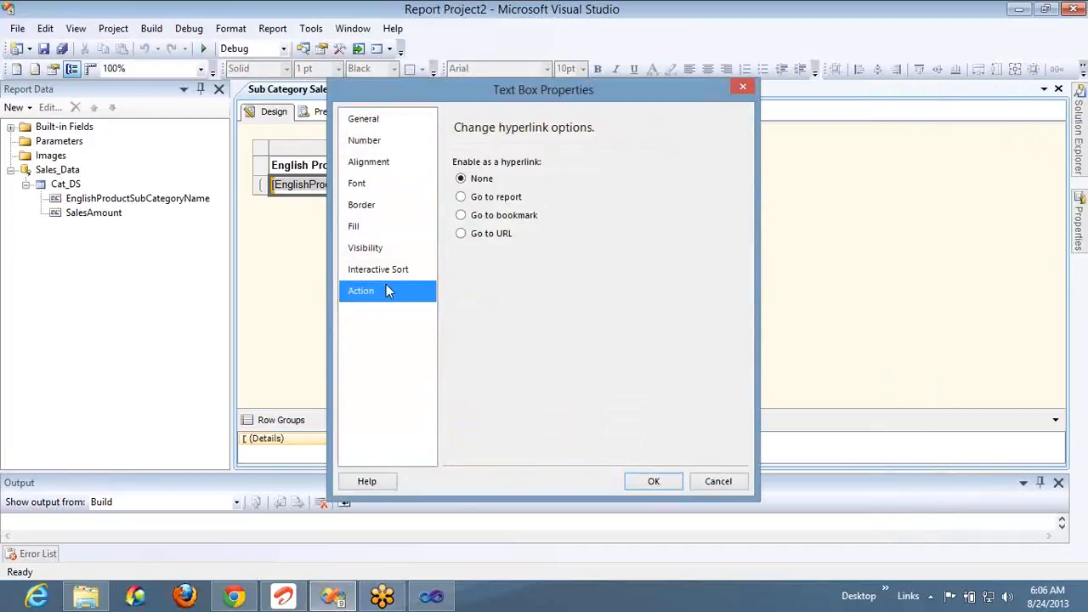
left_click(476, 198)
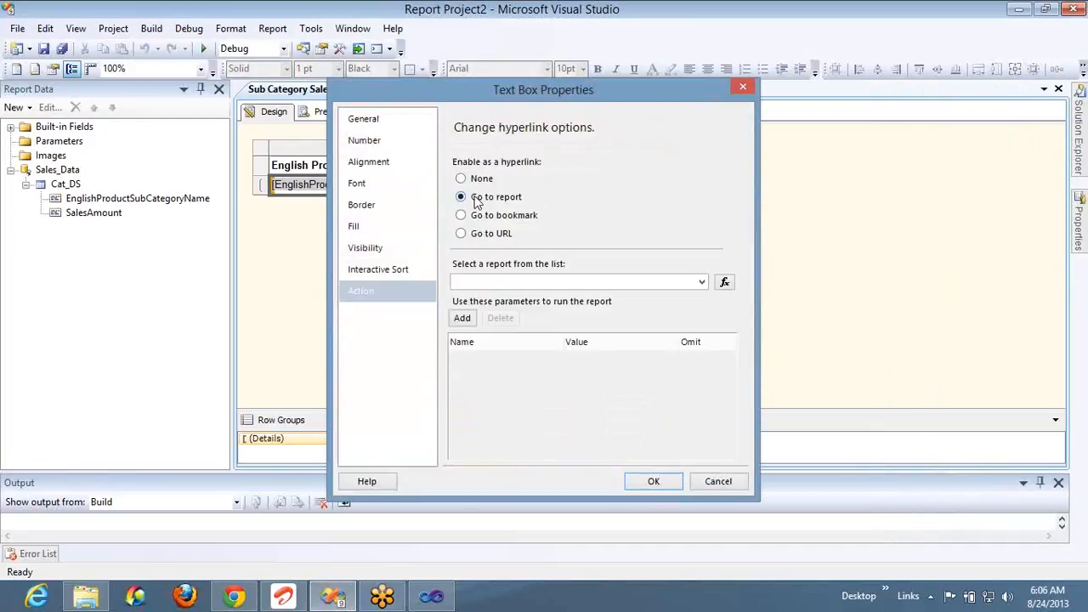
left_click(510, 281)
left_click(702, 282)
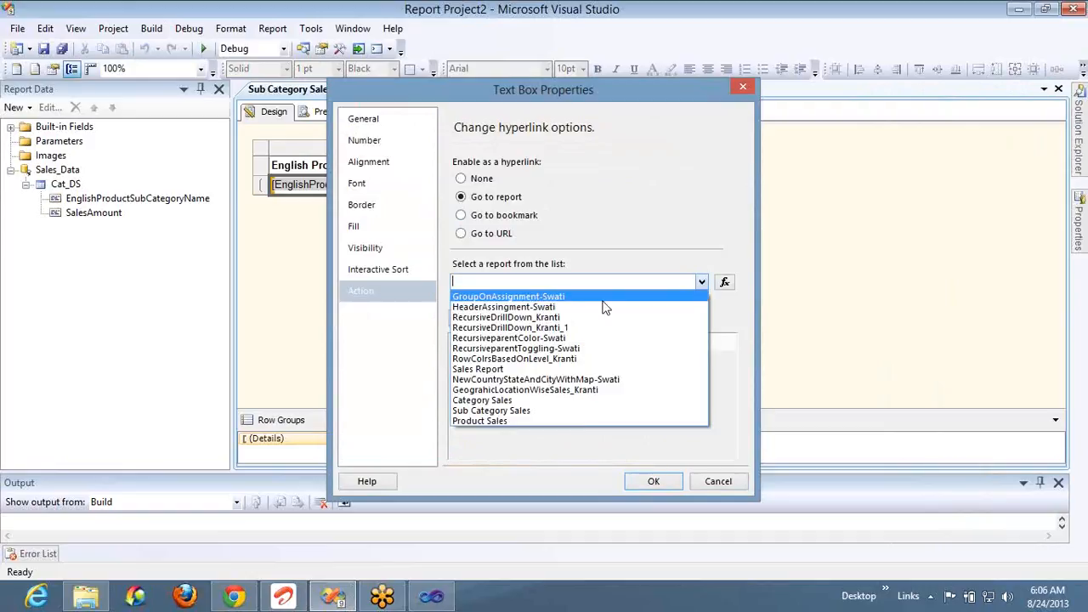
left_click(530, 420)
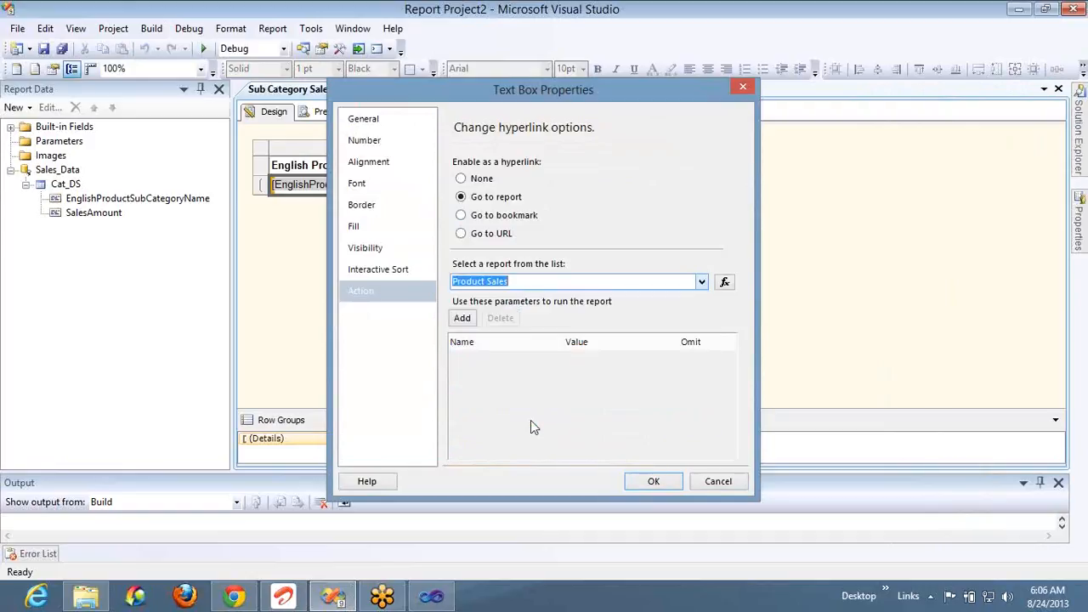
left_click(653, 488)
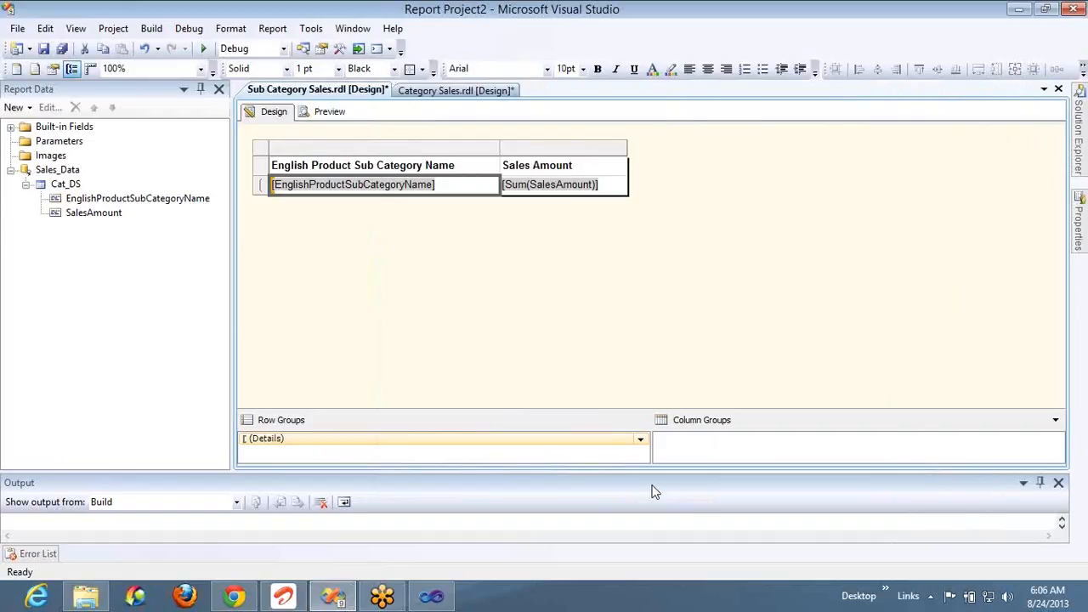
Step: Close the Sub Category Sales and Category Sales reports, saving the changes to both
left_click(1059, 89)
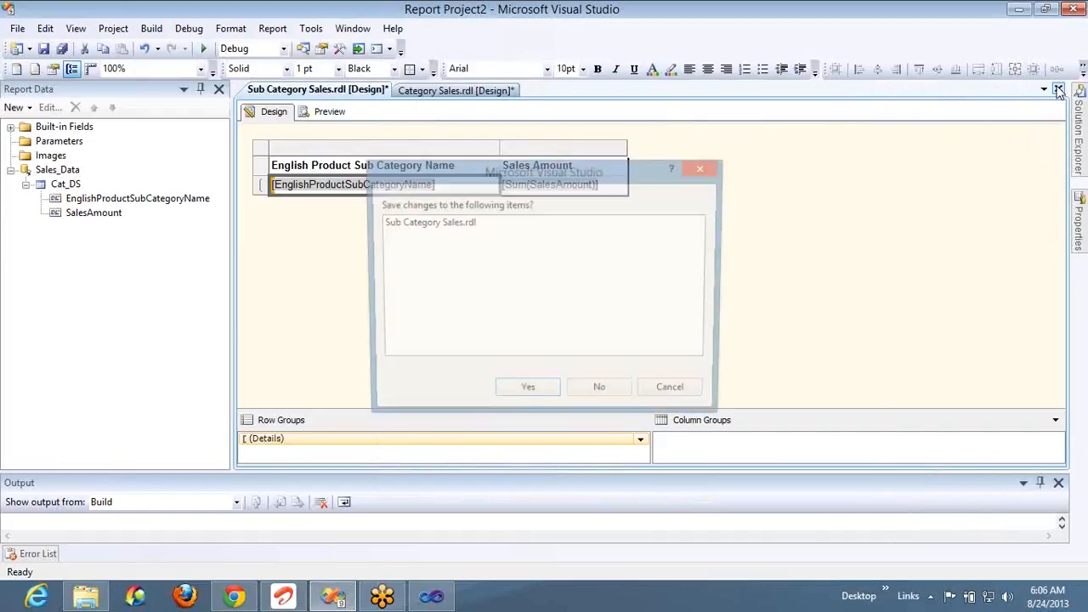
left_click(553, 393)
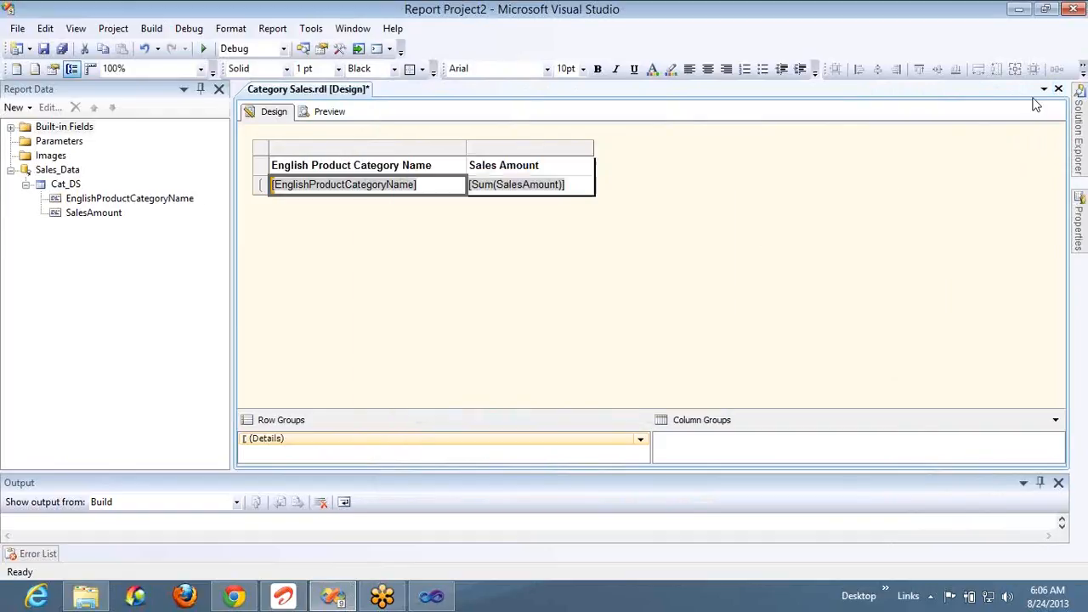
left_click(1058, 90)
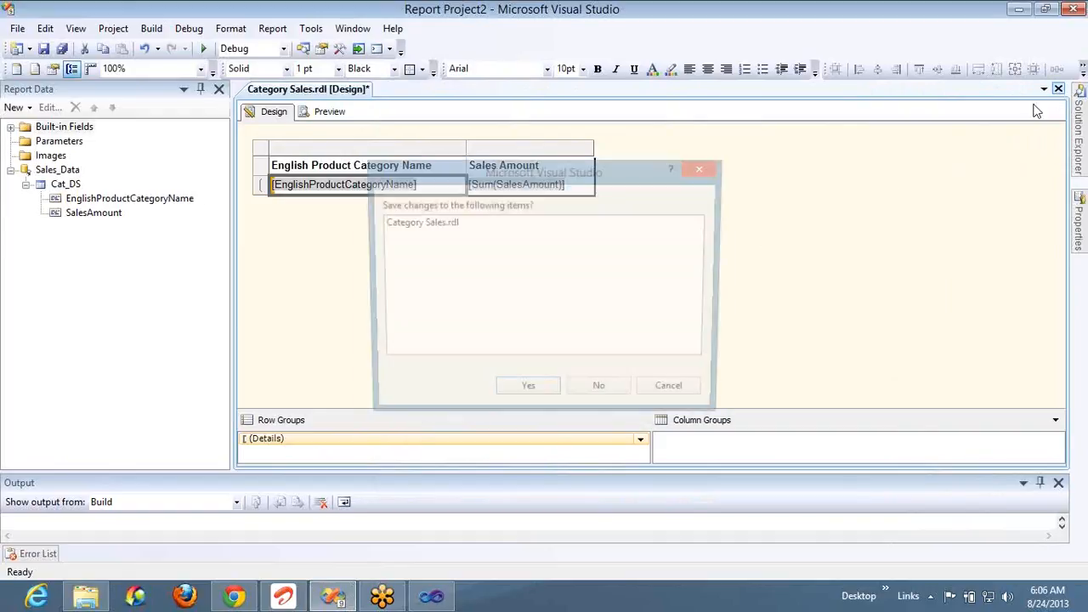
left_click(532, 394)
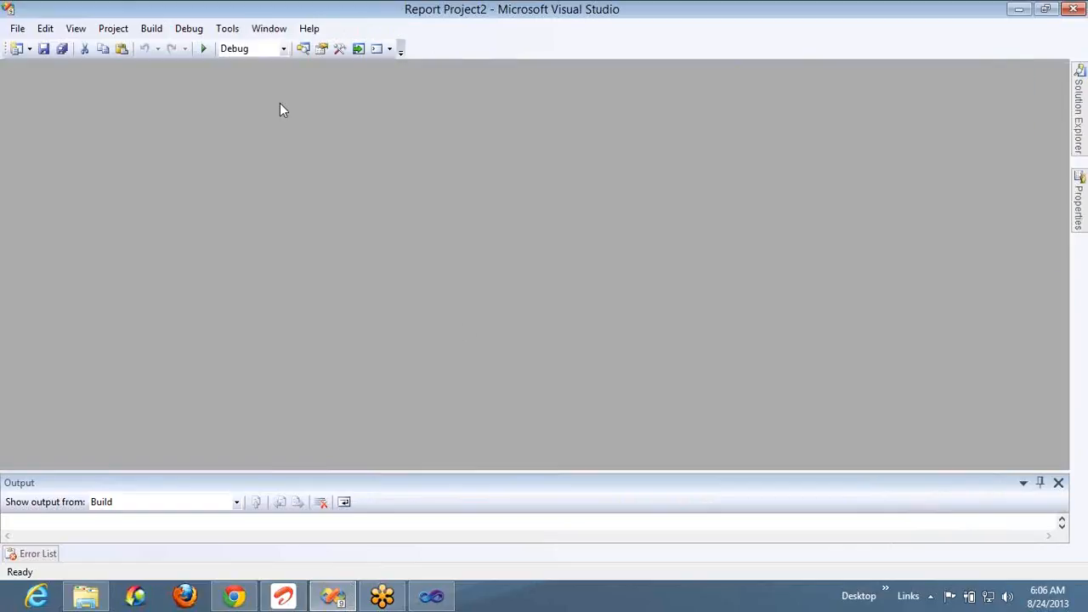
Step: Reopen Category Sales.rdl and preview it
left_click(304, 48)
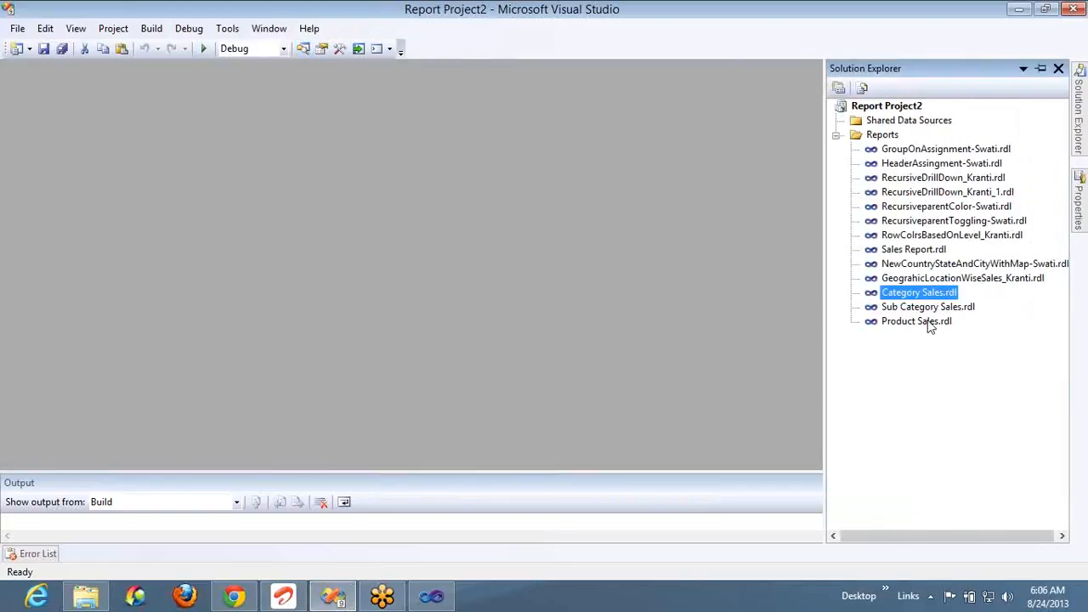
double_click(929, 293)
key("super+c")
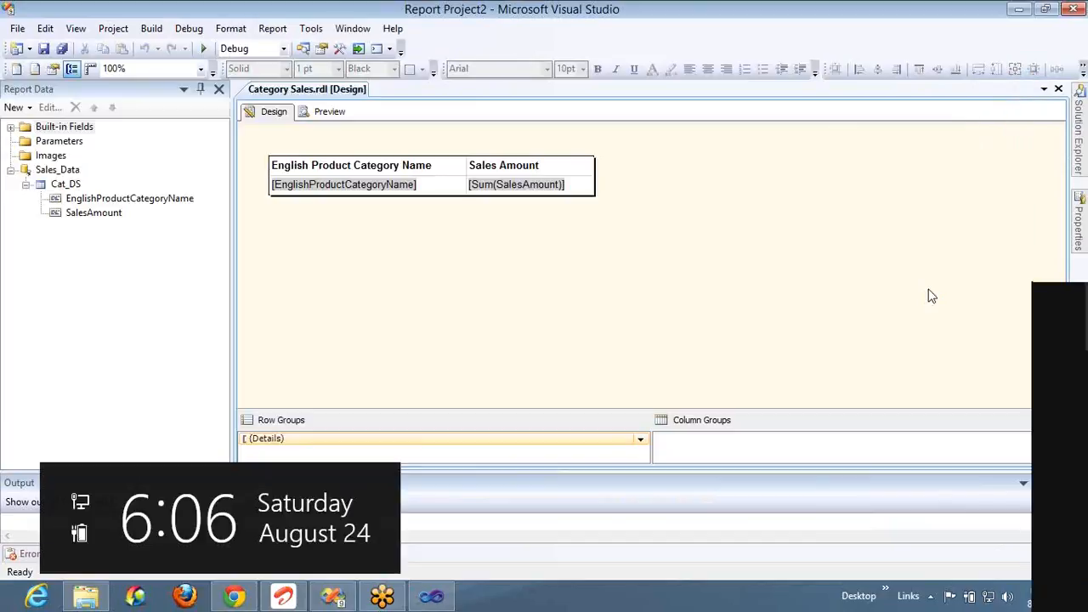
left_click(316, 114)
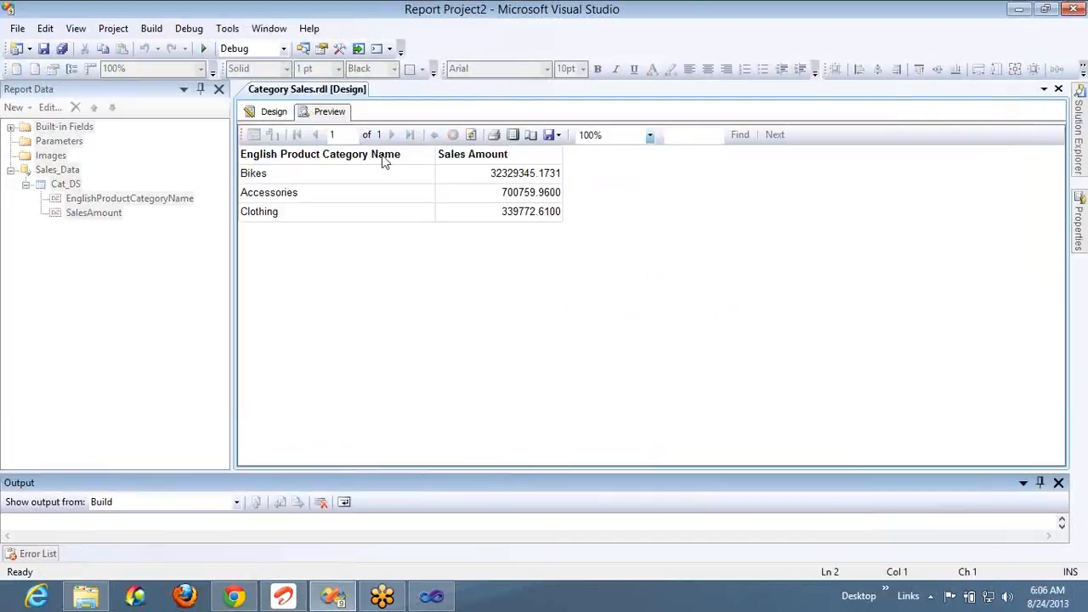
Step: Follow the Accessories link through the subcategory report to the product report and return to the category report
left_click(266, 194)
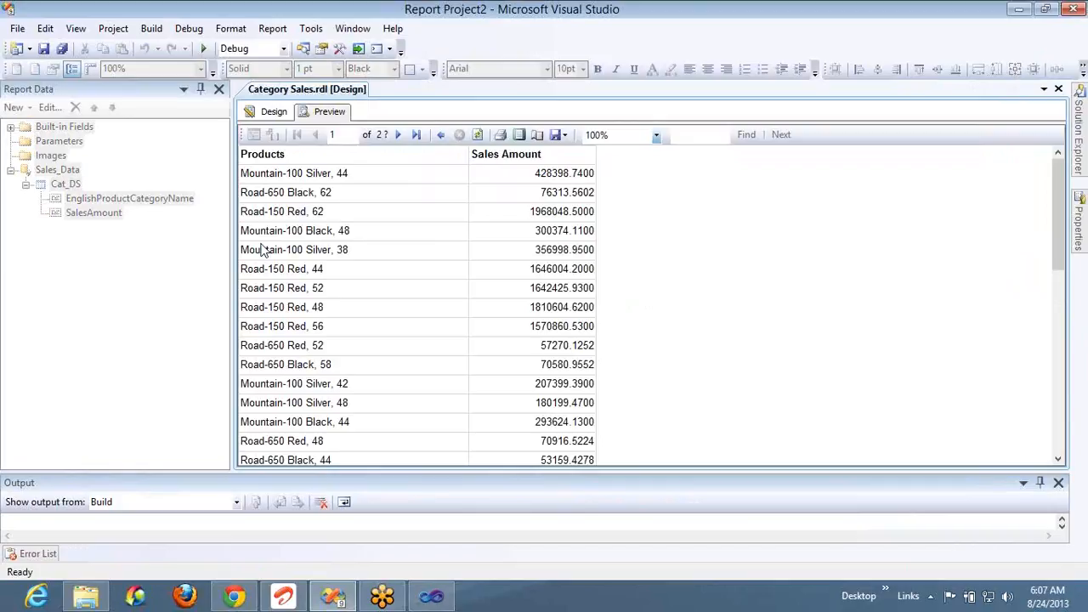
left_click(440, 138)
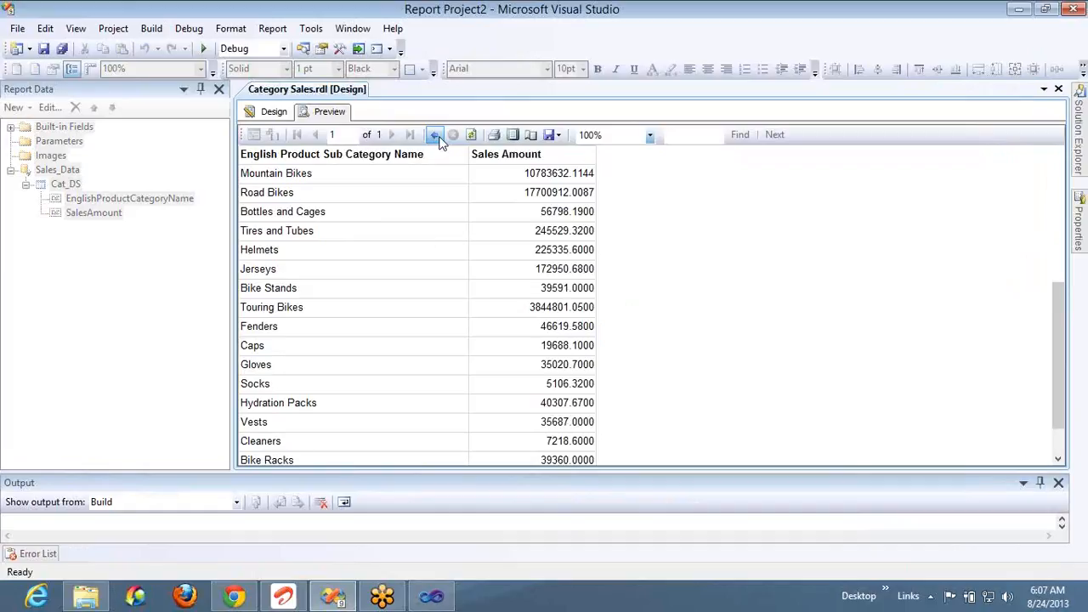
left_click(436, 137)
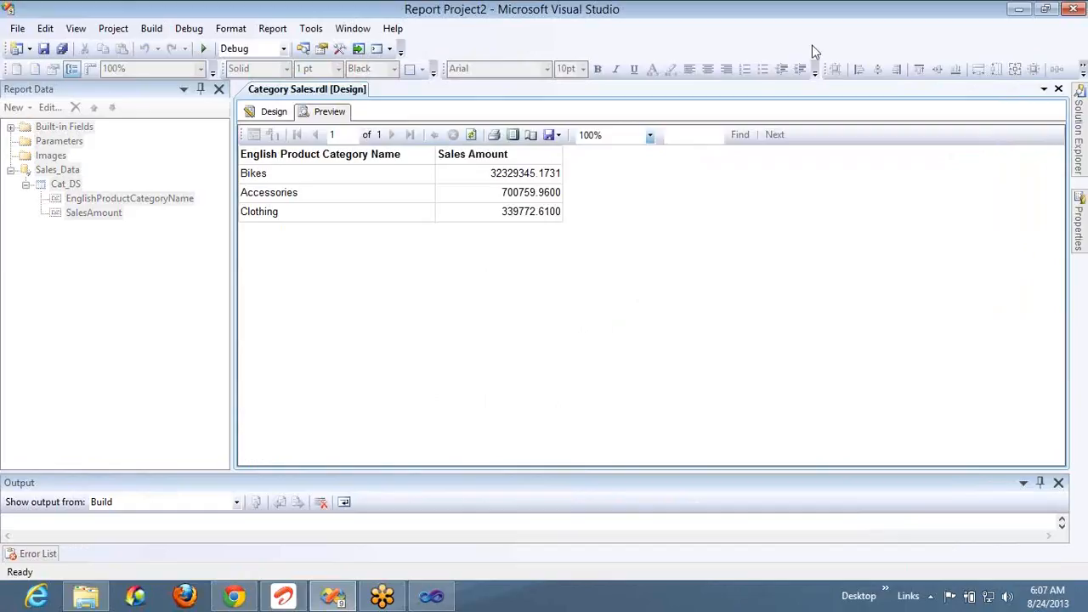
mouse_move(1087, 2)
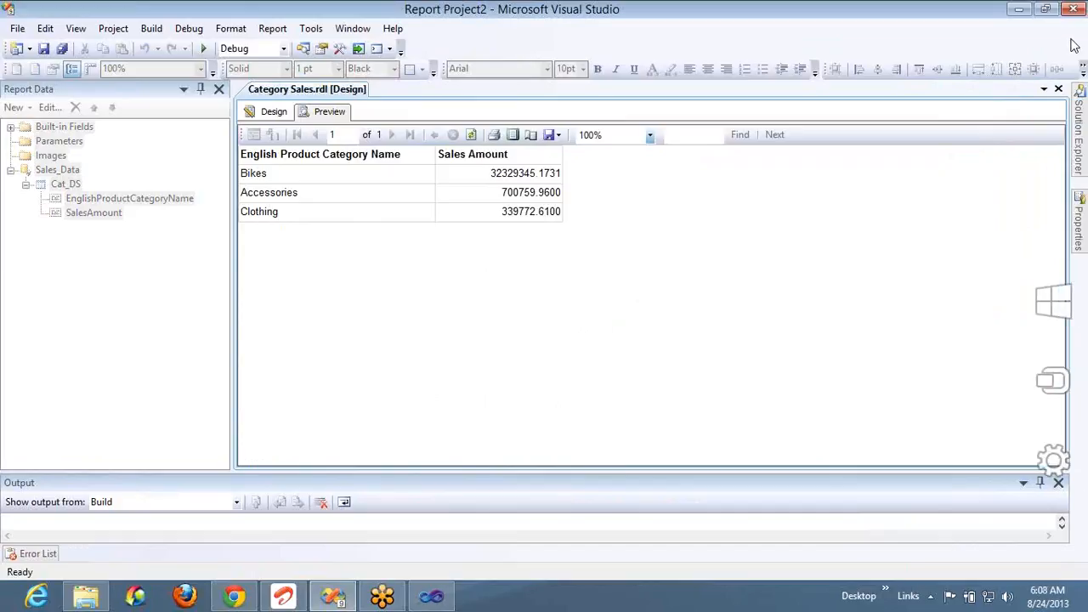
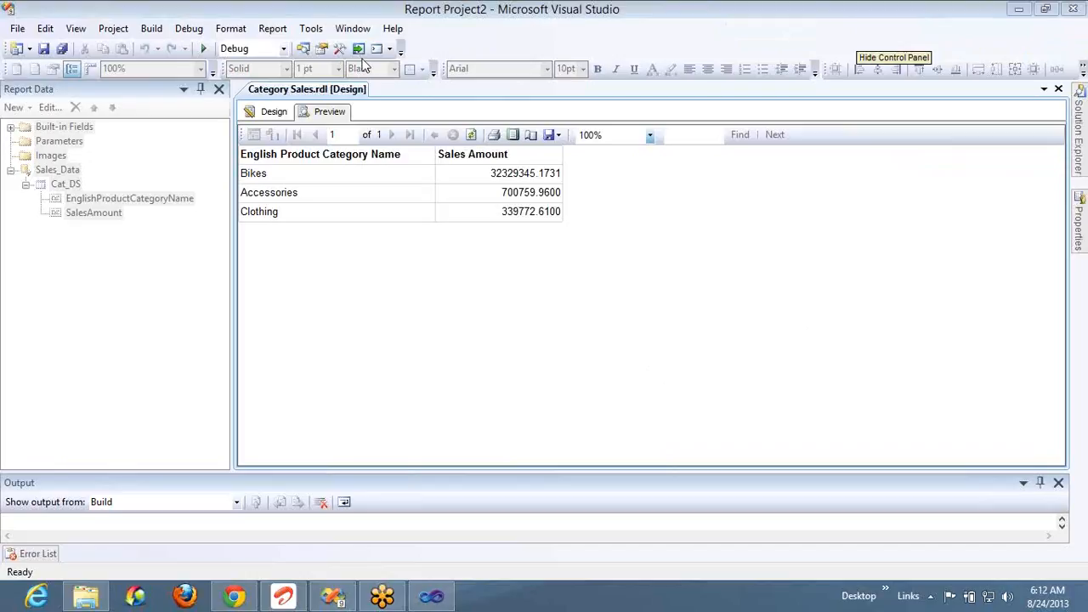
Step: Preview Sales Report.rdl and drill down from Clothing into Shorts and into the Yellow and Multi products of Jerseys
left_click(303, 49)
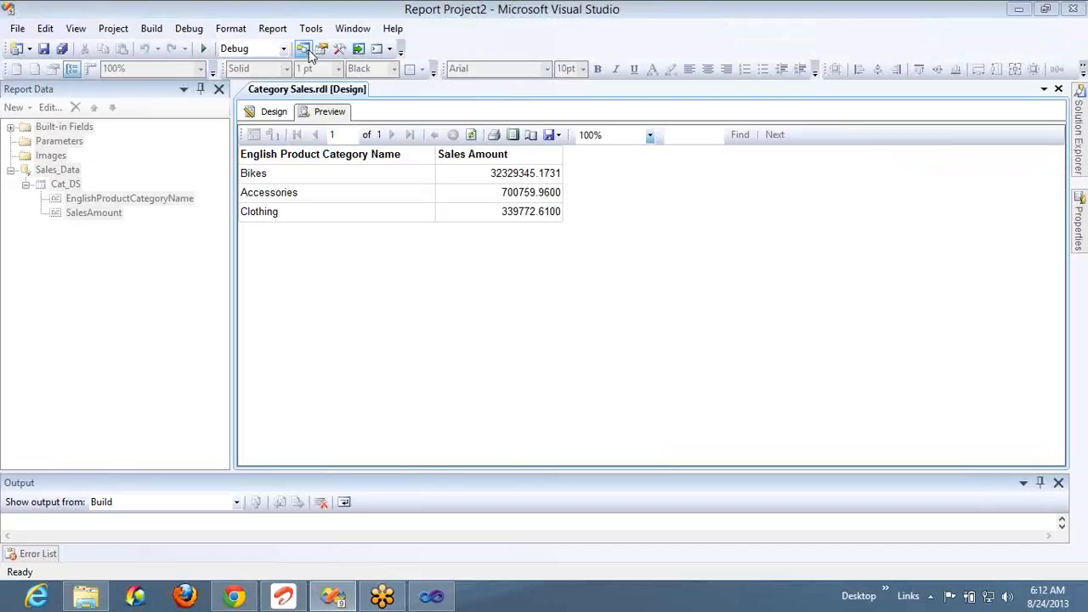
double_click(848, 270)
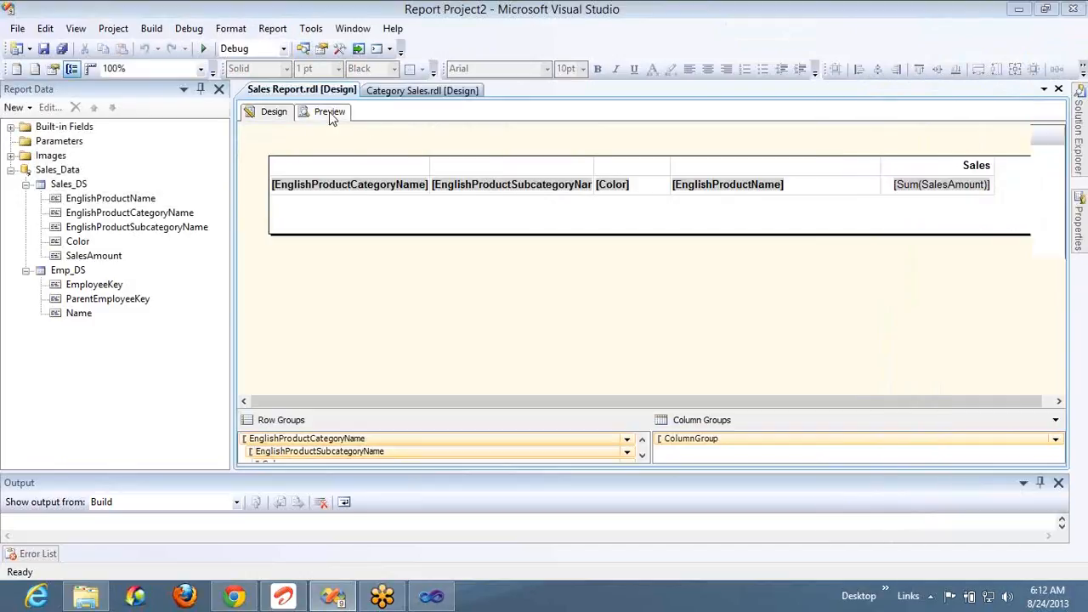
left_click(329, 111)
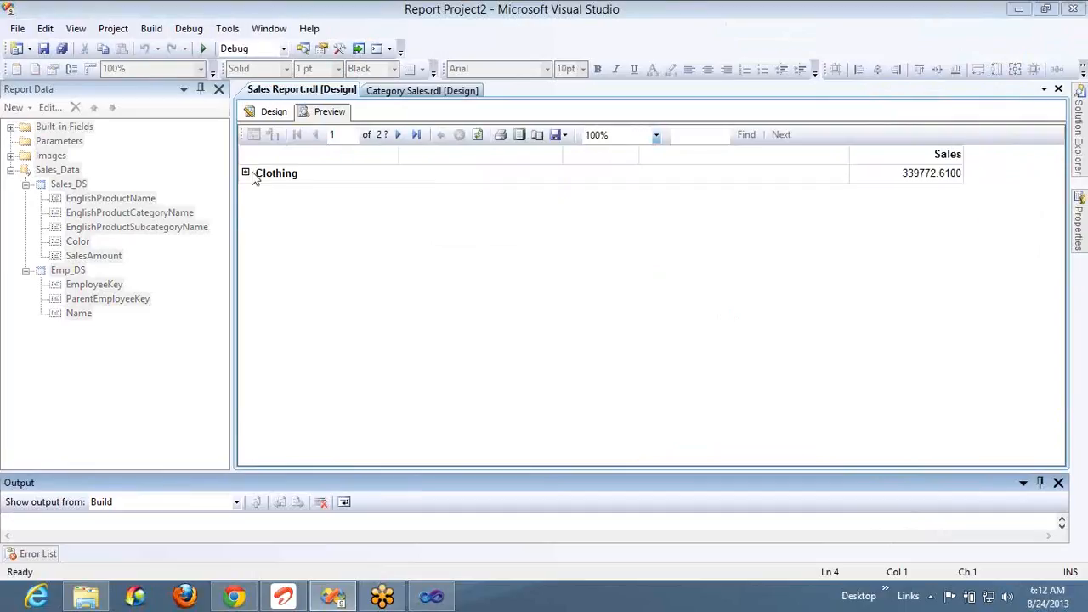
left_click(246, 172)
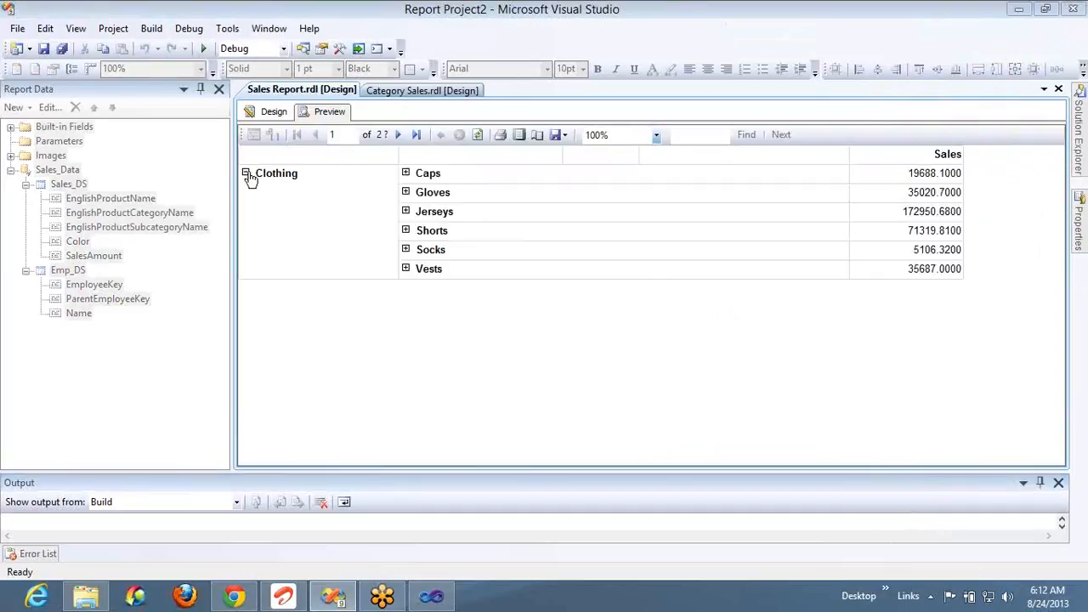
left_click(406, 231)
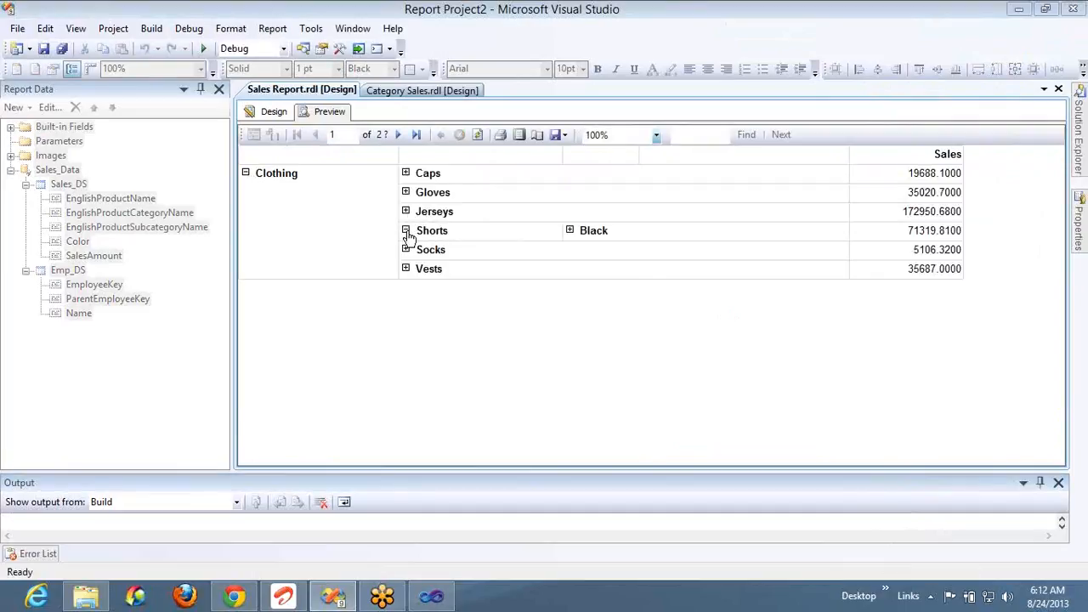
left_click(406, 230)
left_click(405, 211)
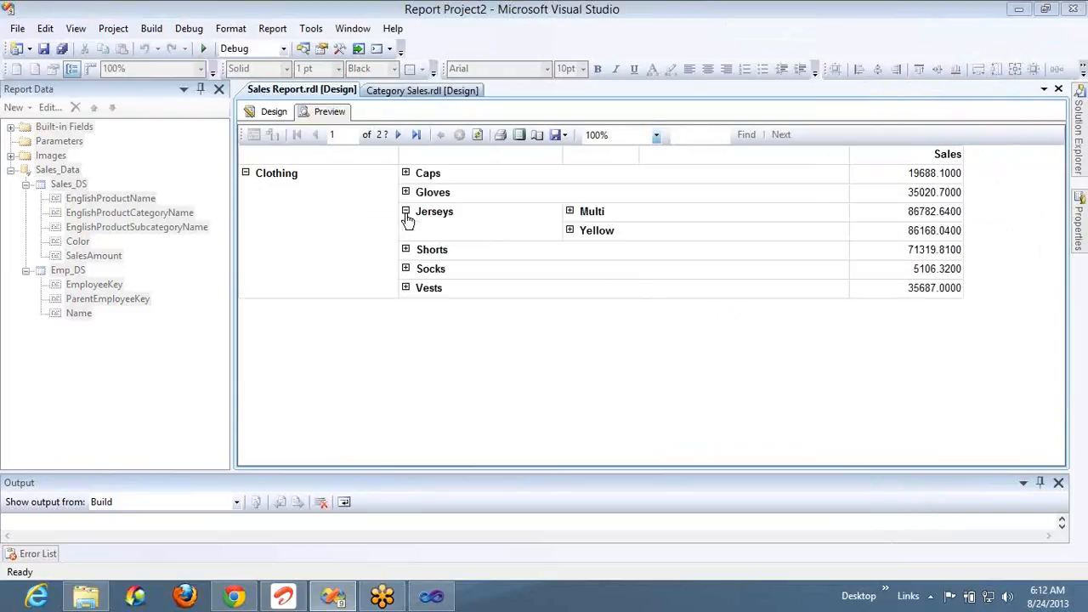
left_click(570, 231)
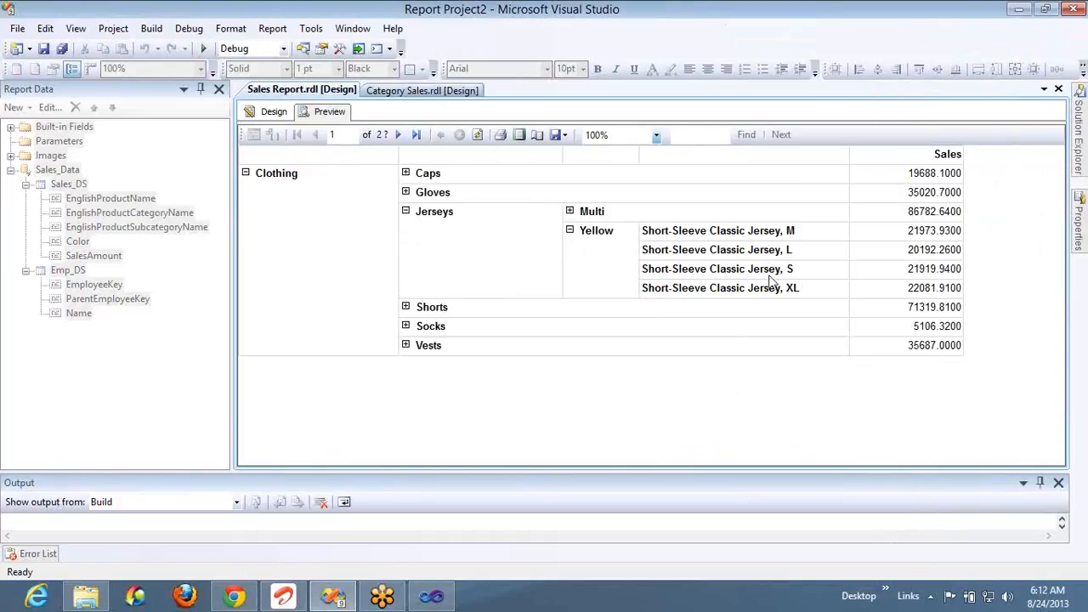
left_click(570, 212)
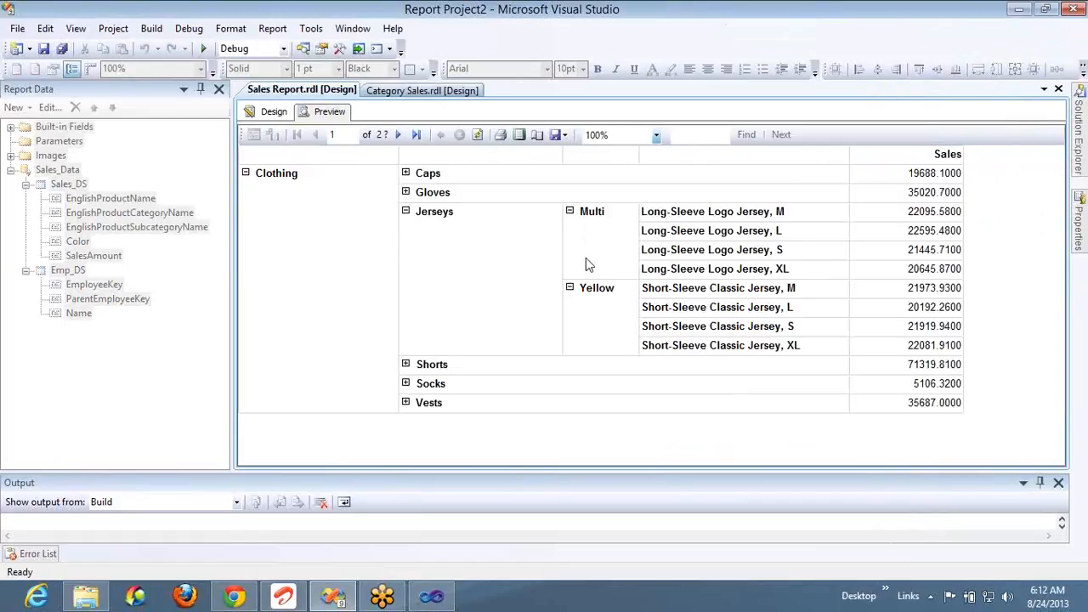
Step: In the Category Sales preview, follow the Bikes, Accessories and Clothing links to the subcategory report, returning to the parent report each time
left_click(429, 90)
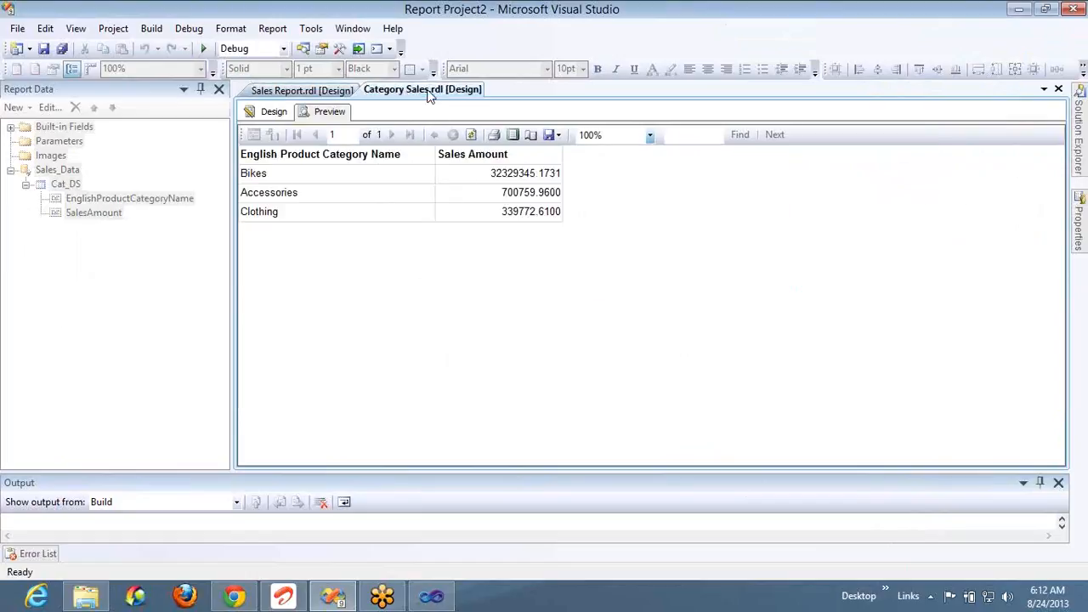
left_click(262, 175)
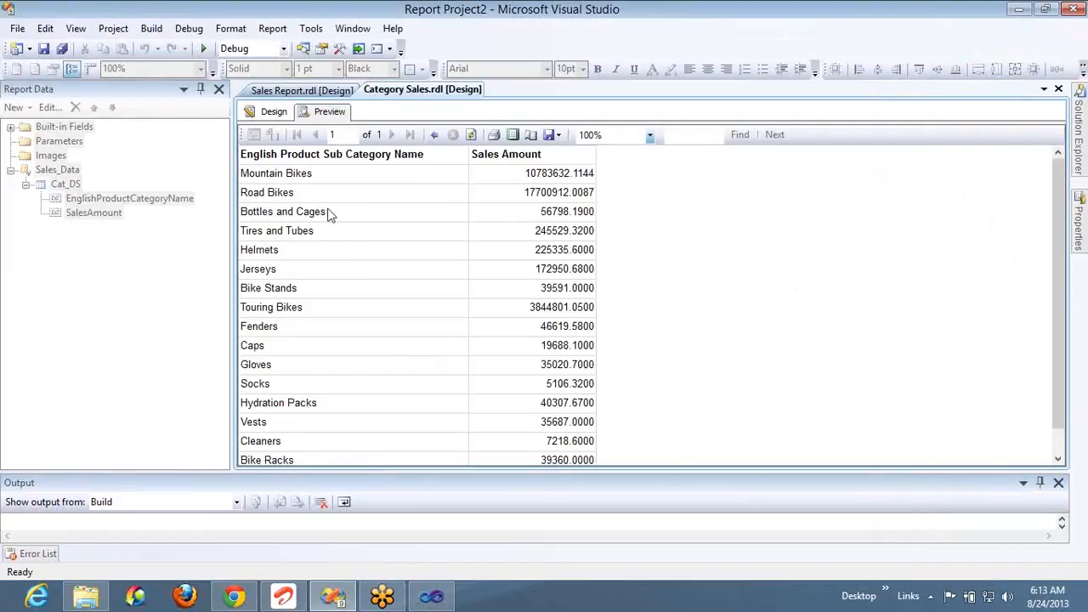
left_click(434, 138)
left_click(291, 191)
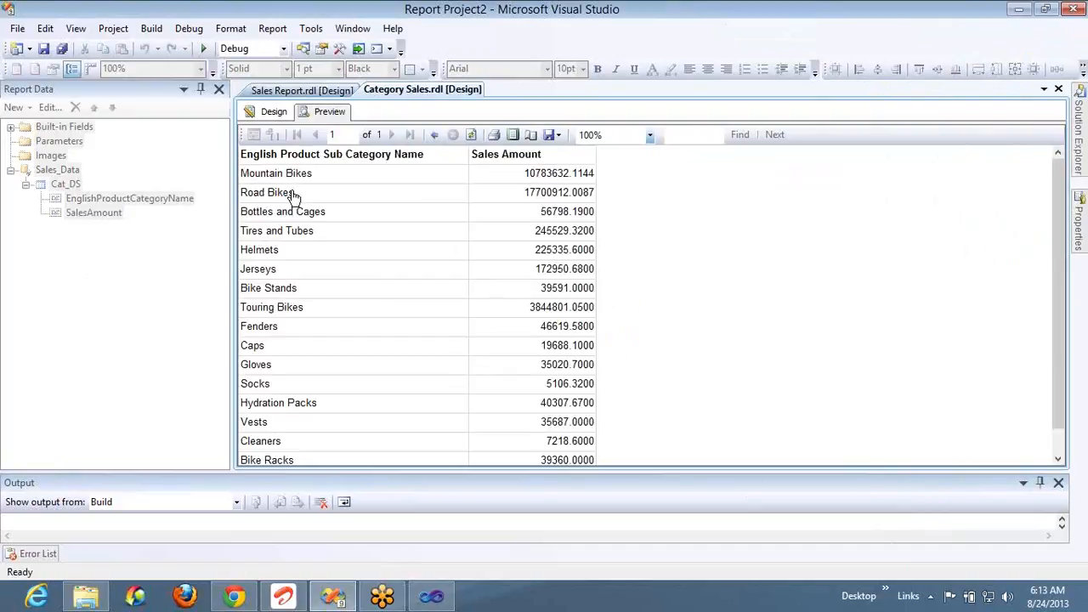
left_click(434, 135)
left_click(256, 215)
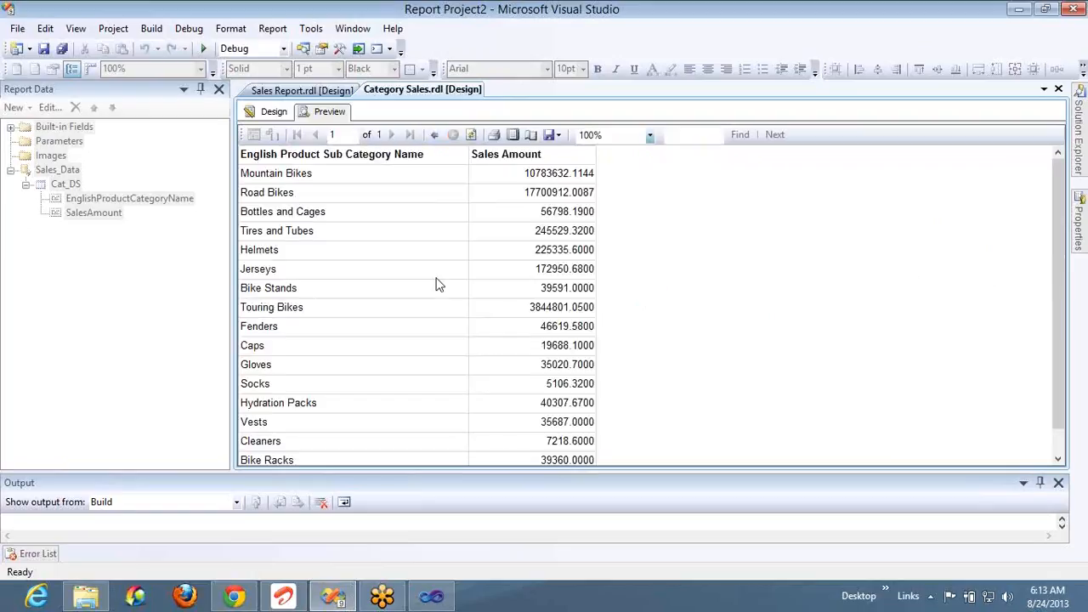
left_click(435, 135)
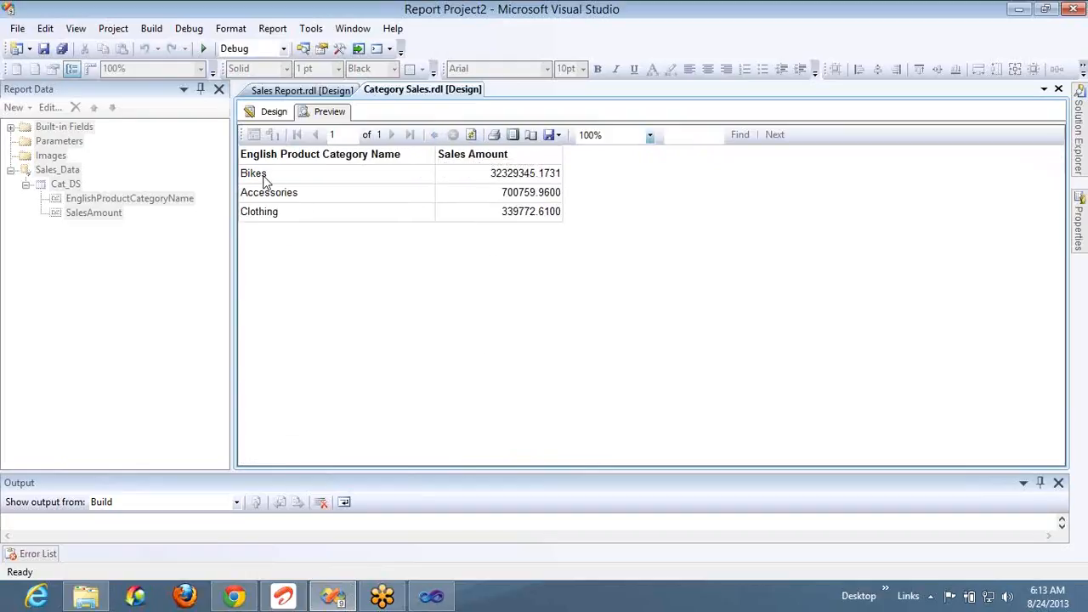
left_click(264, 178)
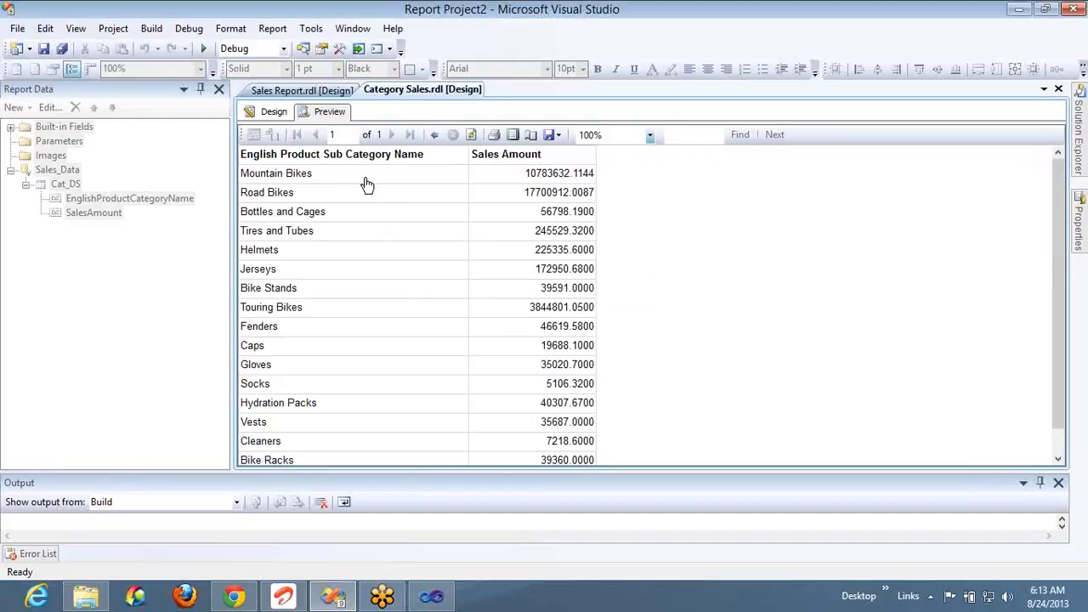
left_click(435, 136)
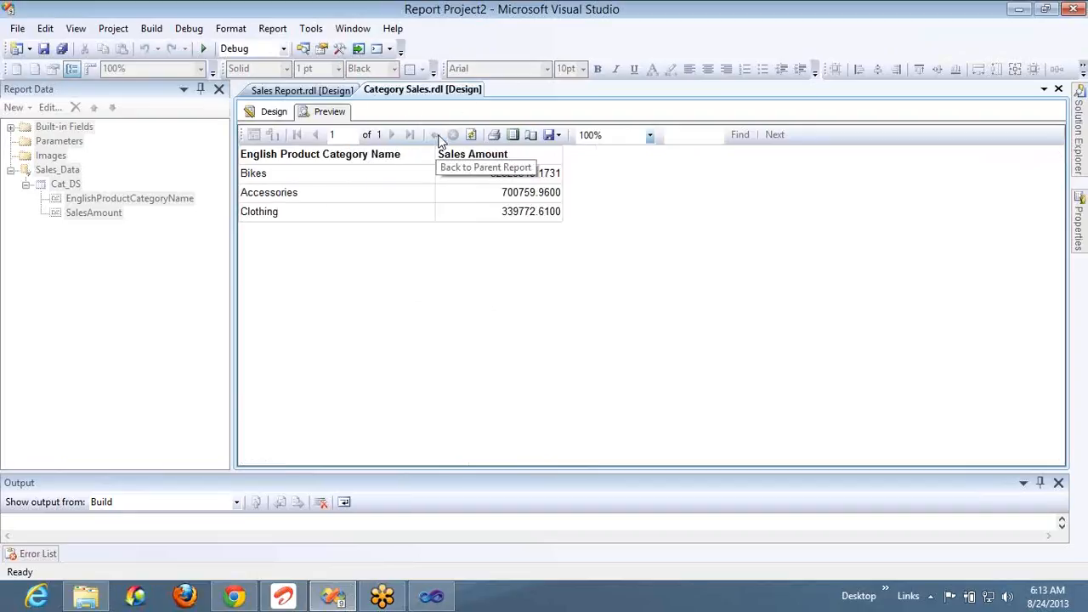
Step: Follow the Clothing and Caps links to the product report, page through to page 3, and return to the category report
left_click(257, 212)
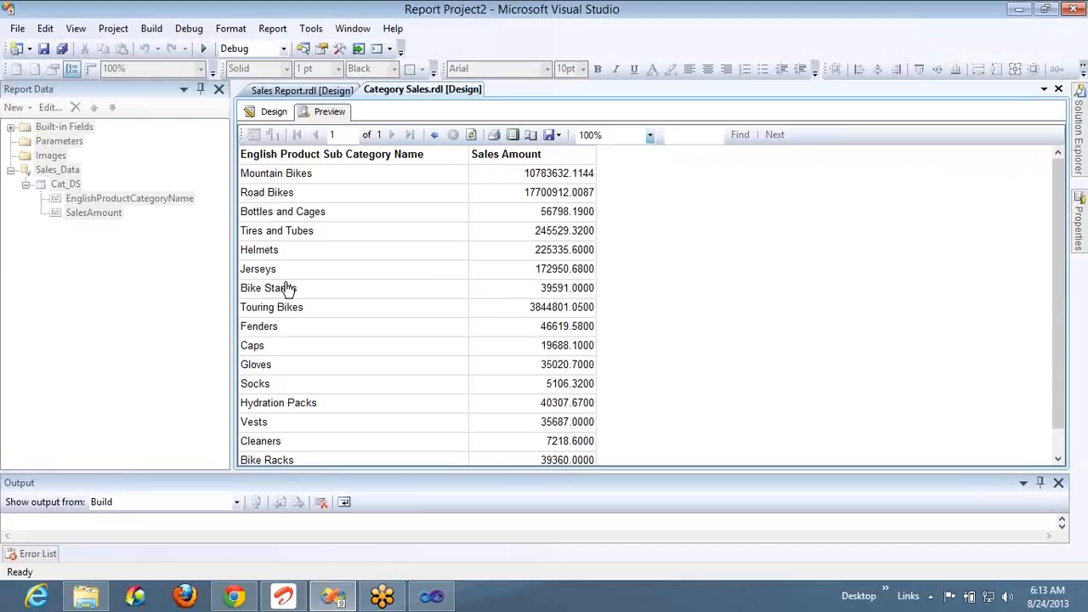
left_click(253, 345)
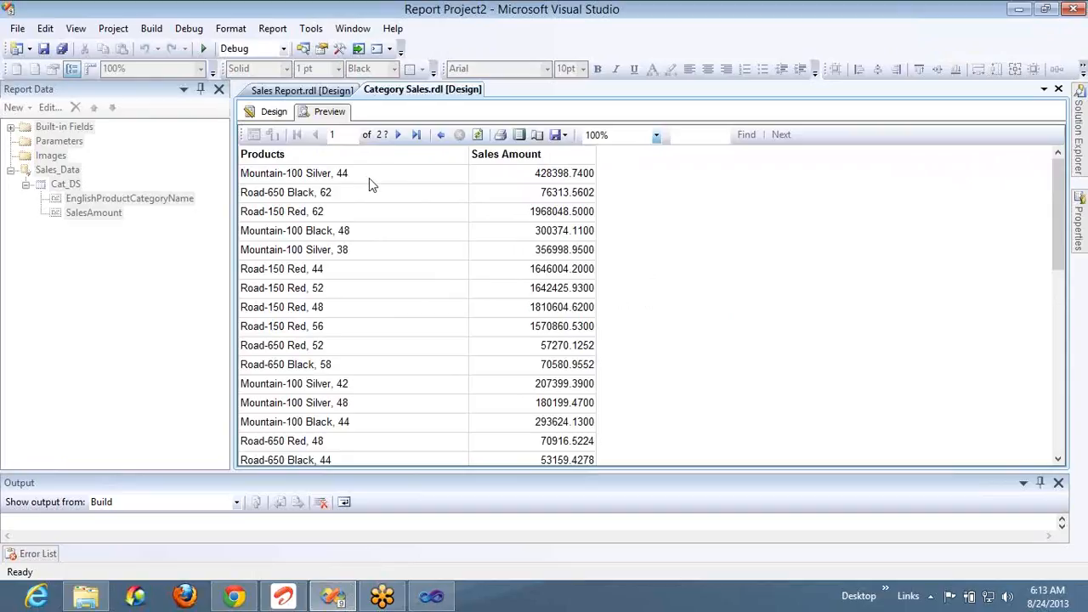
left_click(405, 135)
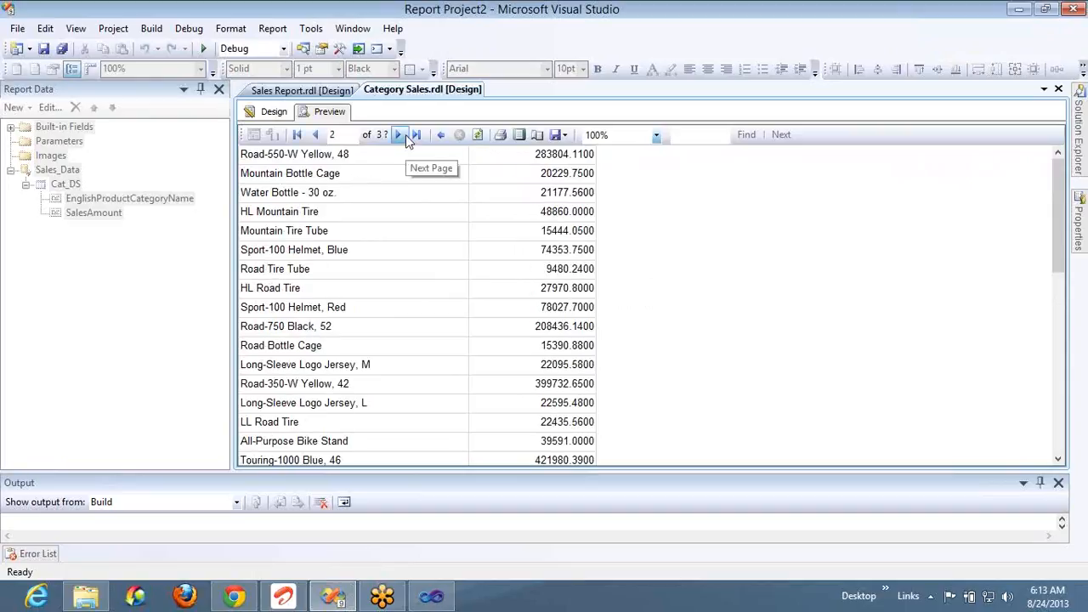
left_click(405, 135)
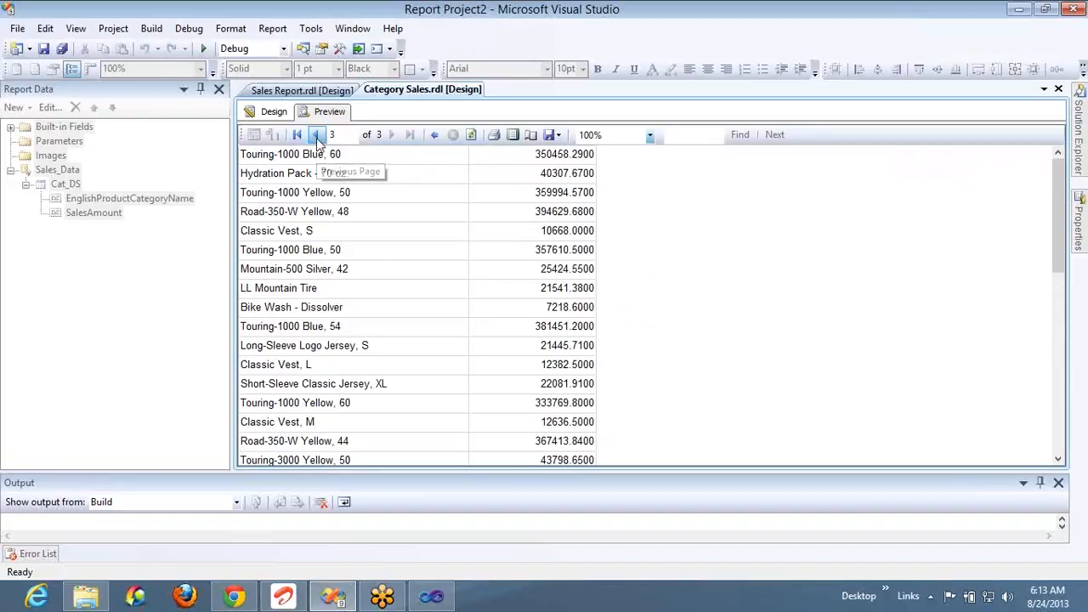
left_click(431, 138)
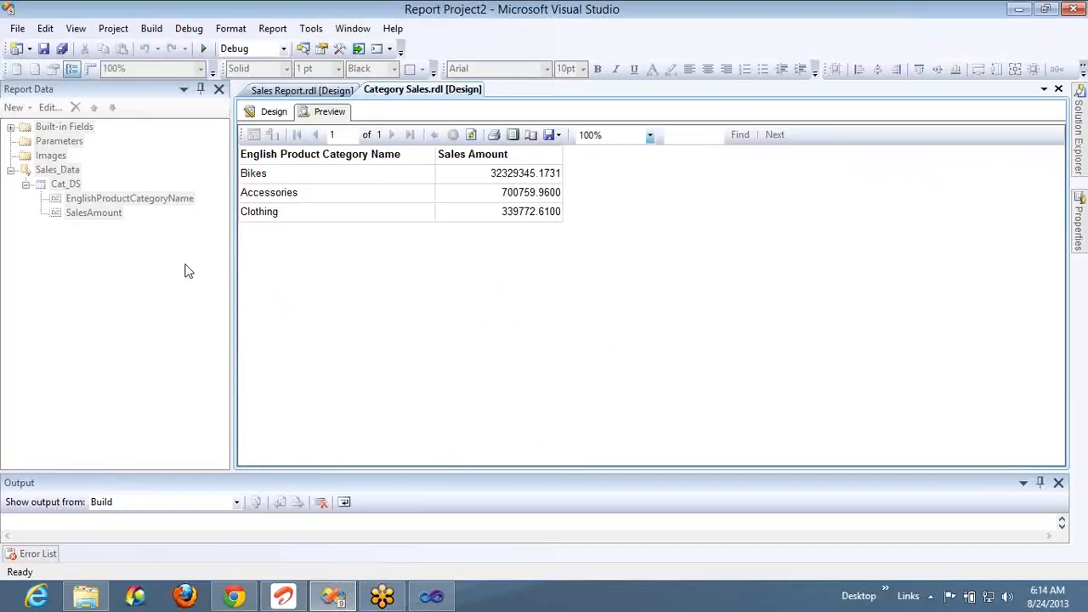
Step: Compare the subcategory reports opened from the Bikes, Accessories and Clothing links, going back to the parent report between them
left_click(251, 174)
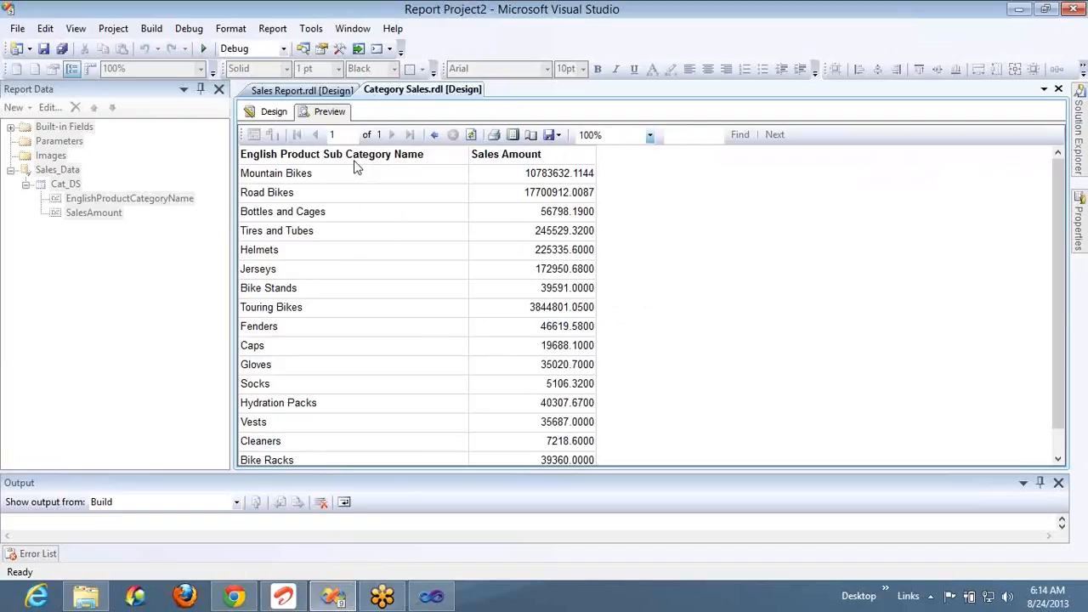
left_click(434, 134)
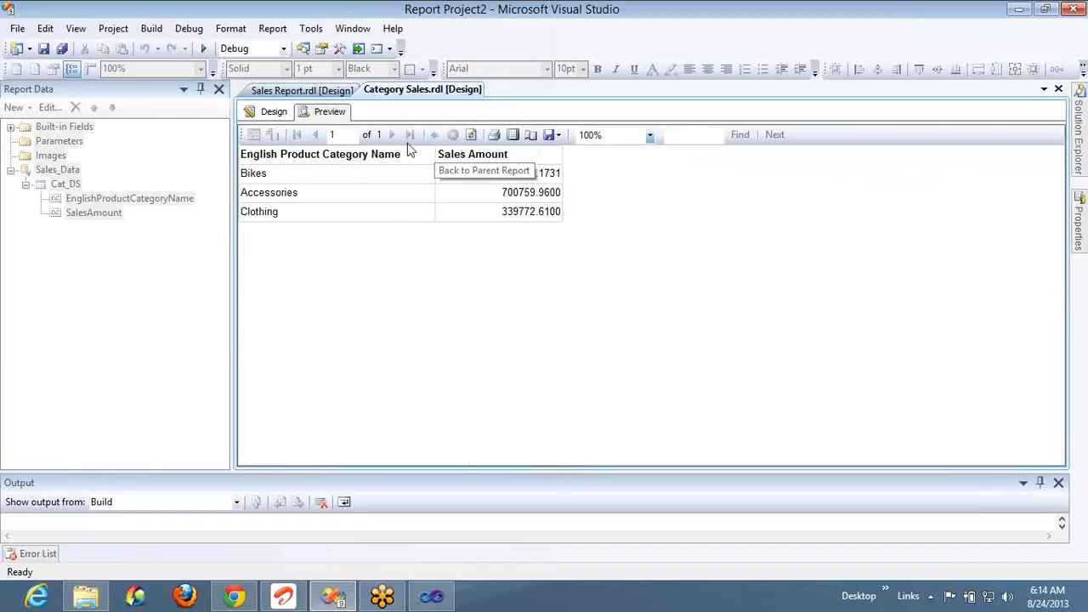
left_click(264, 189)
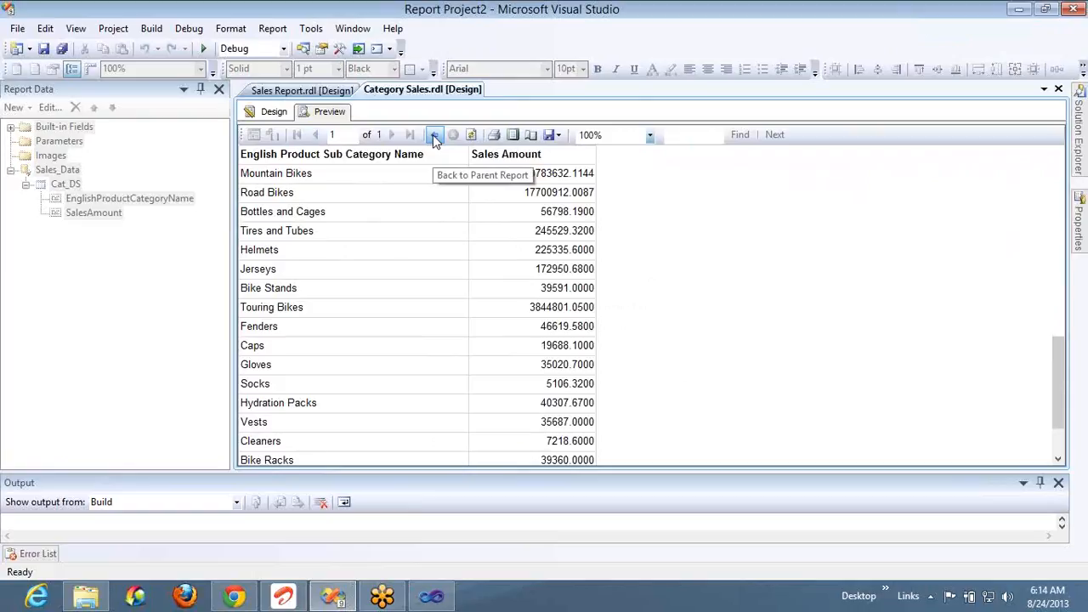
left_click(433, 136)
left_click(267, 210)
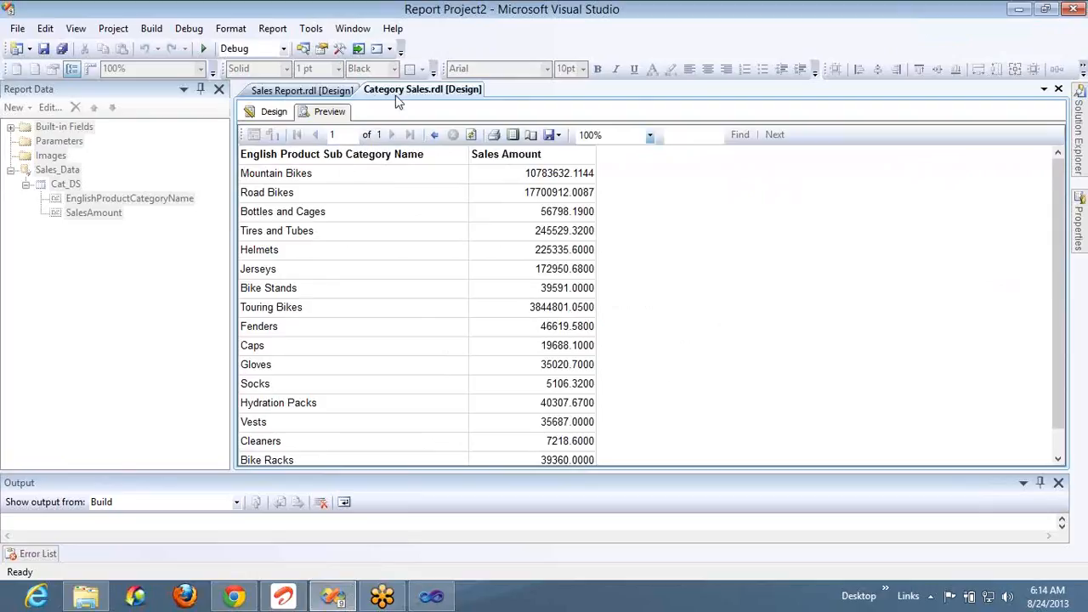
Step: Open Sub Category Sales.rdl from the project's reports in design view
left_click(303, 53)
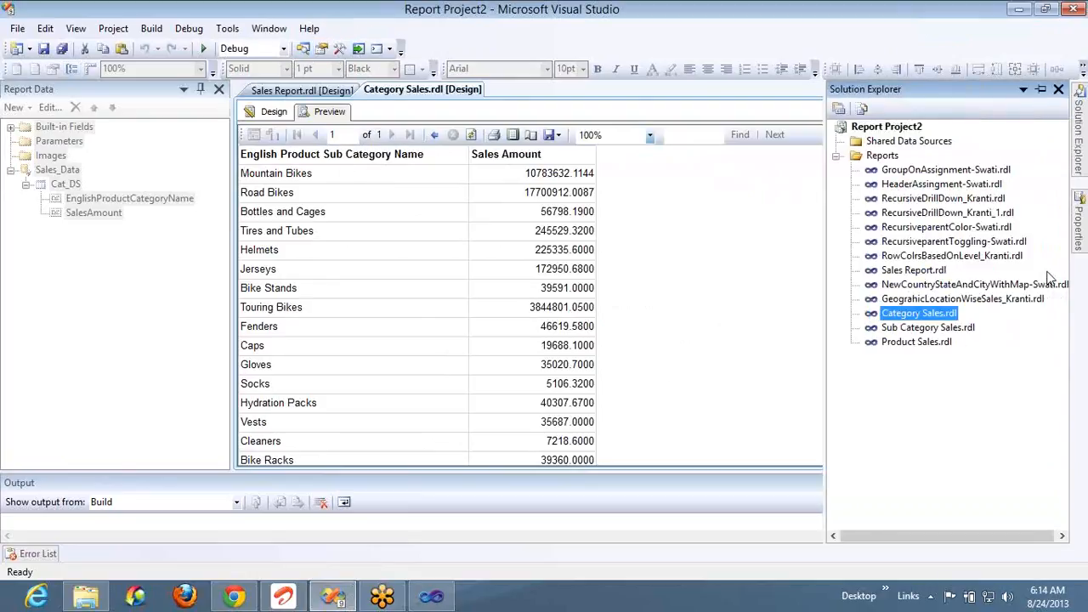
left_click(936, 328)
double_click(936, 328)
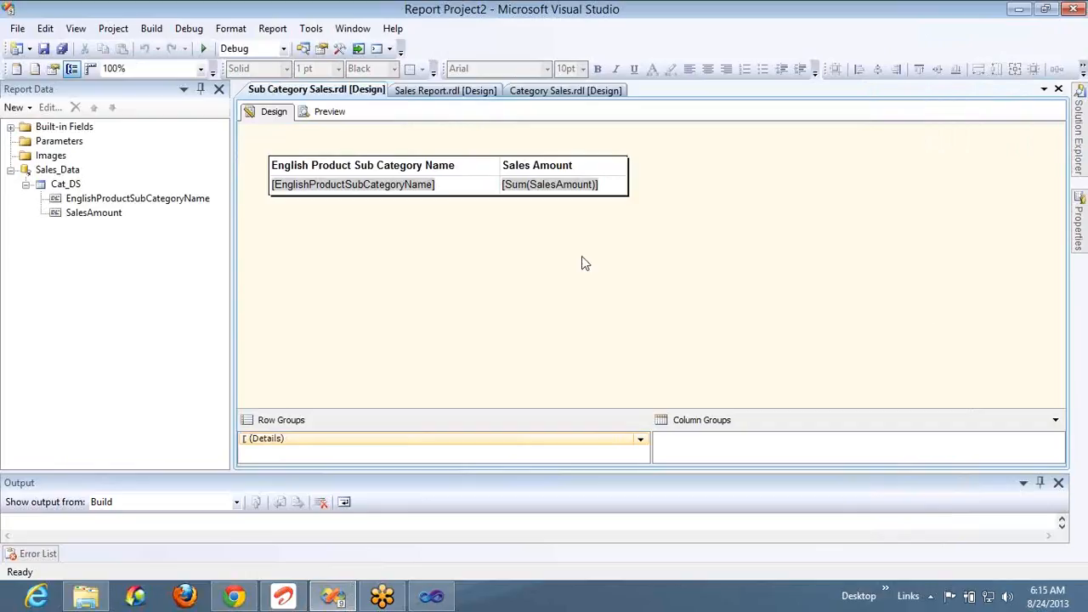
Step: Add a visible text report parameter named paramCat with the prompt "Category :", without available or default values
left_click(58, 141)
right_click(75, 143)
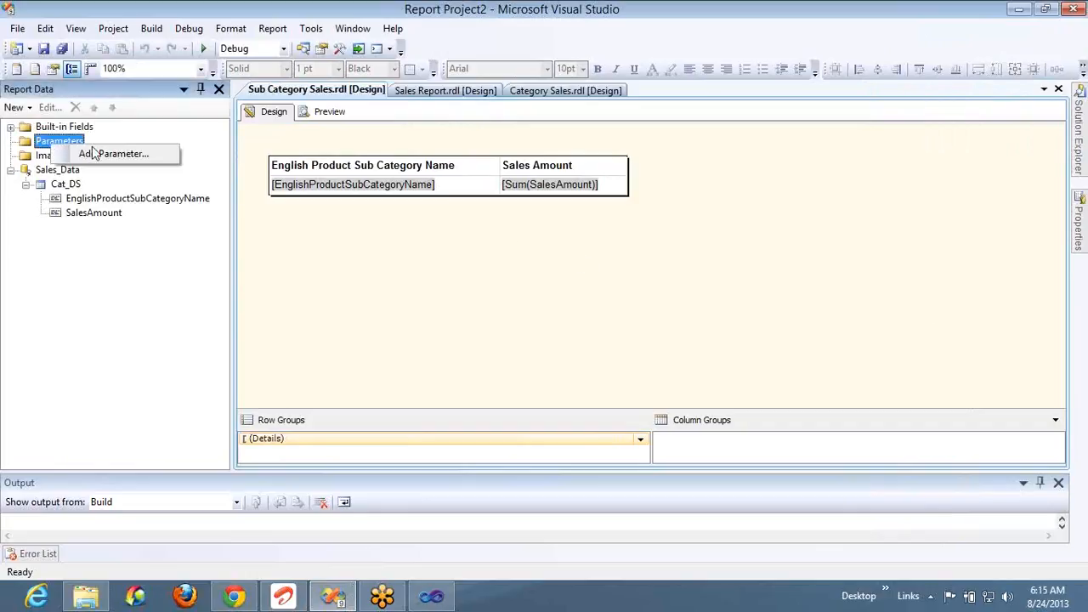
left_click(110, 154)
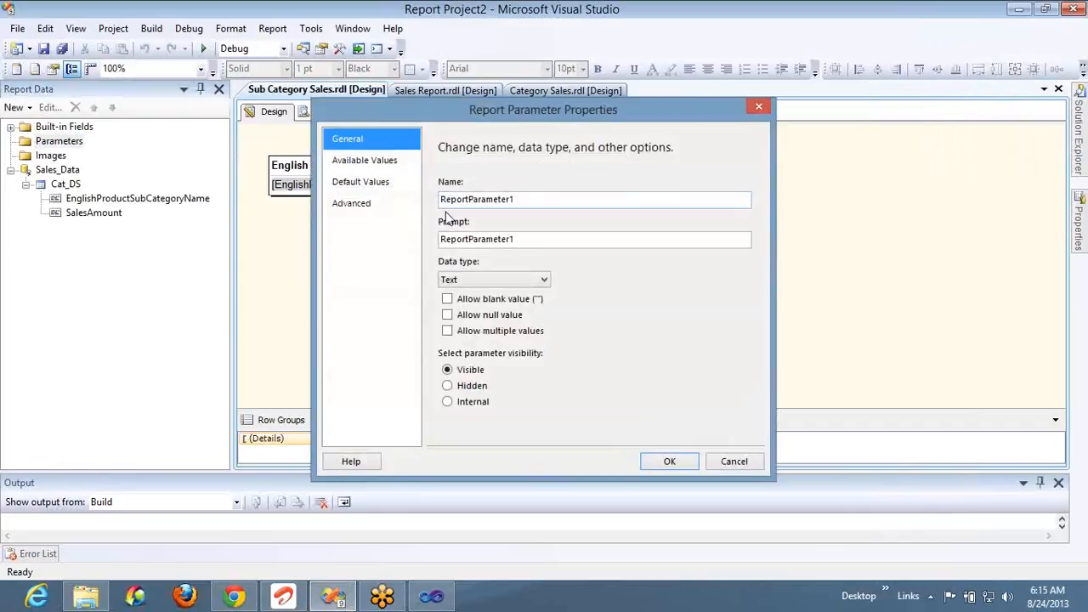
left_click(521, 200)
double_click(521, 200)
type("paramCat")
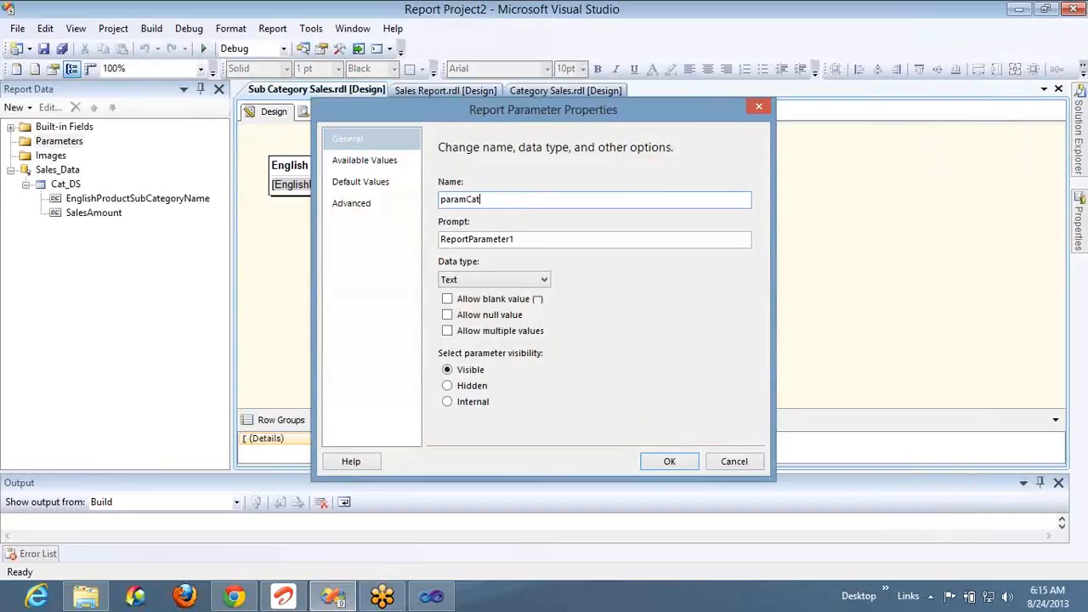
left_click(539, 234)
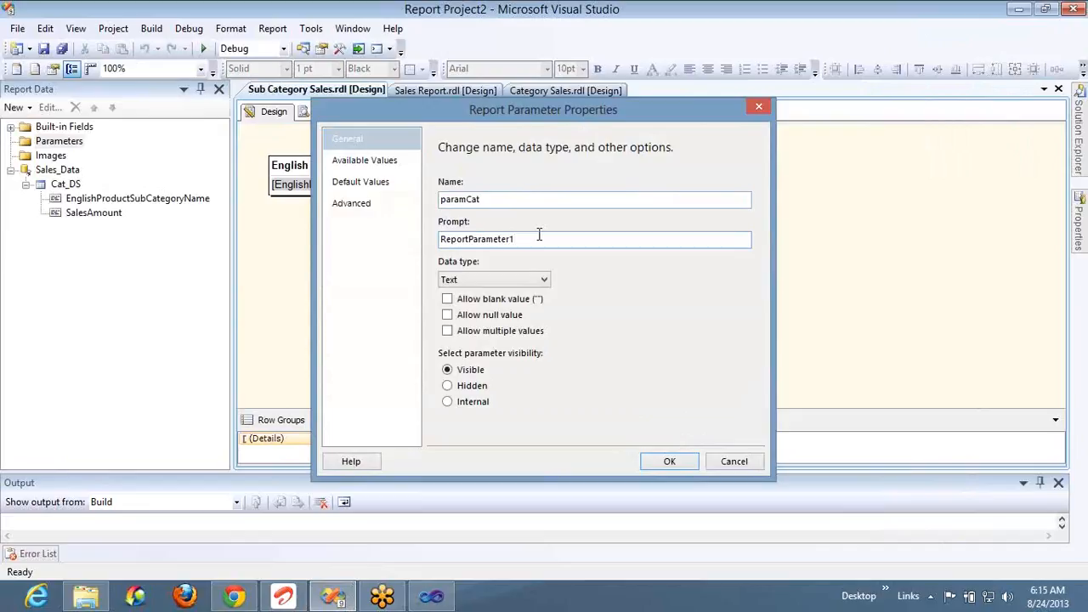
double_click(539, 234)
type("Category :")
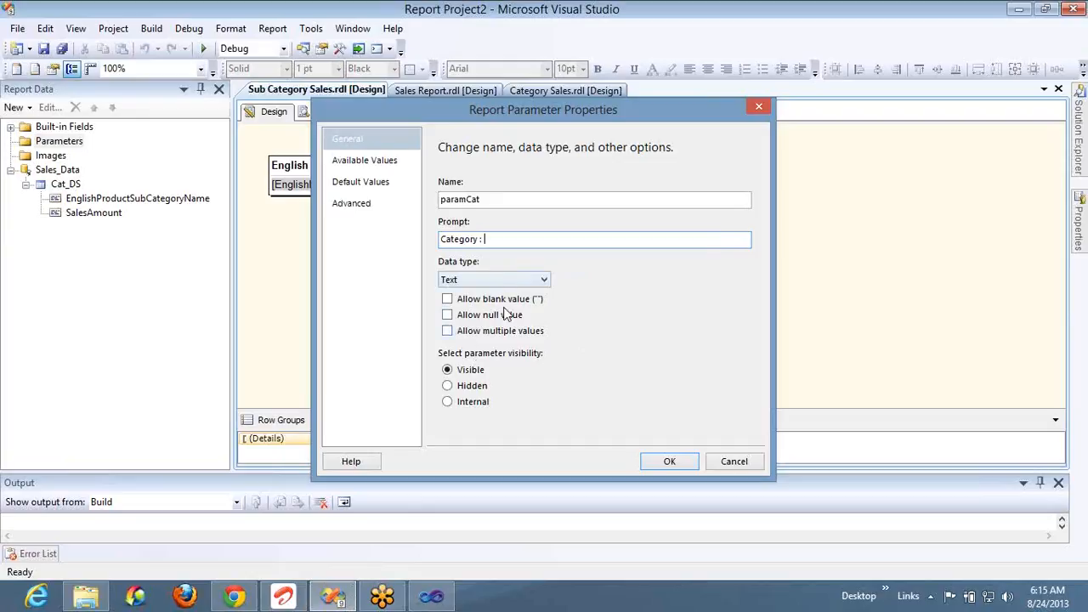
left_click(388, 169)
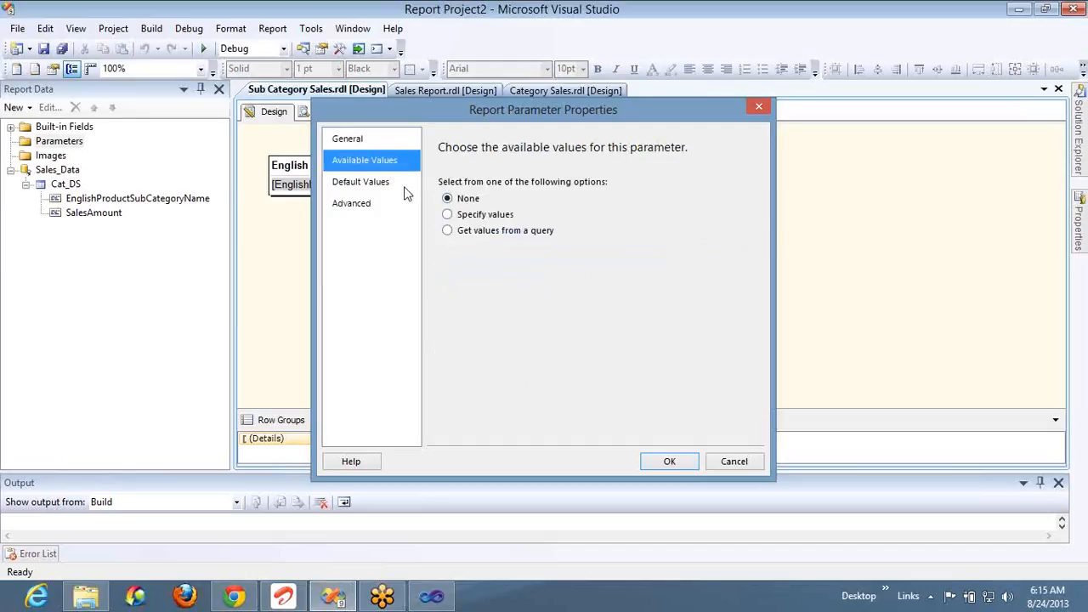
left_click(376, 179)
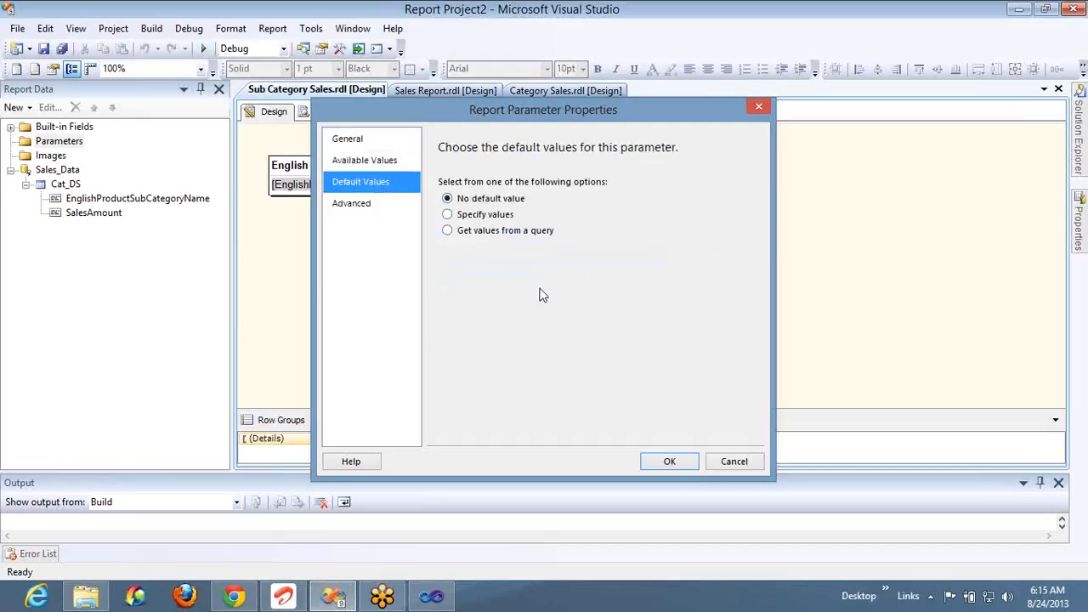
left_click(680, 466)
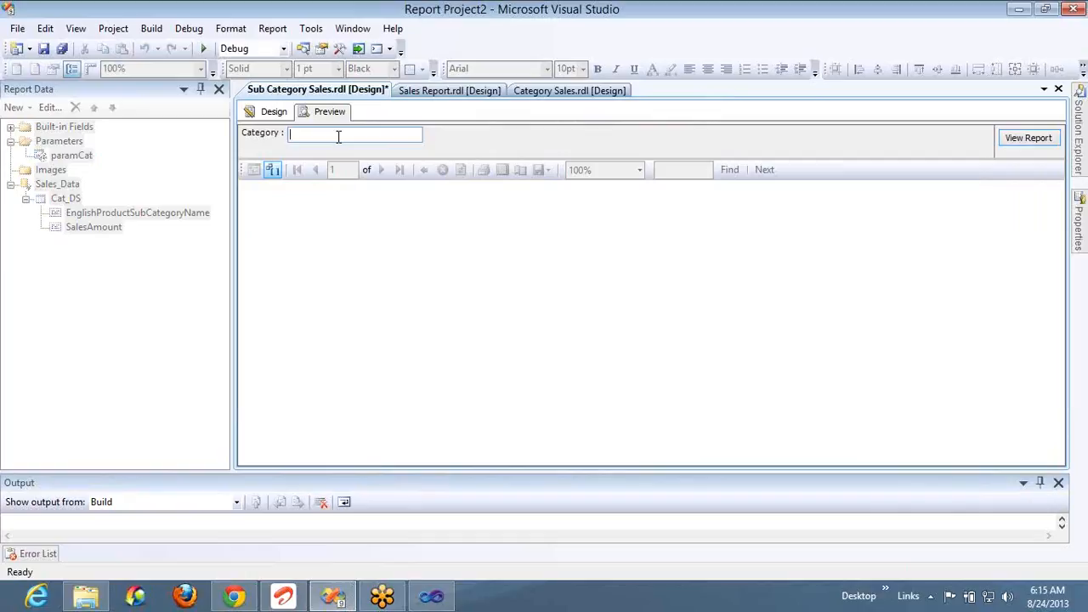
left_click(272, 113)
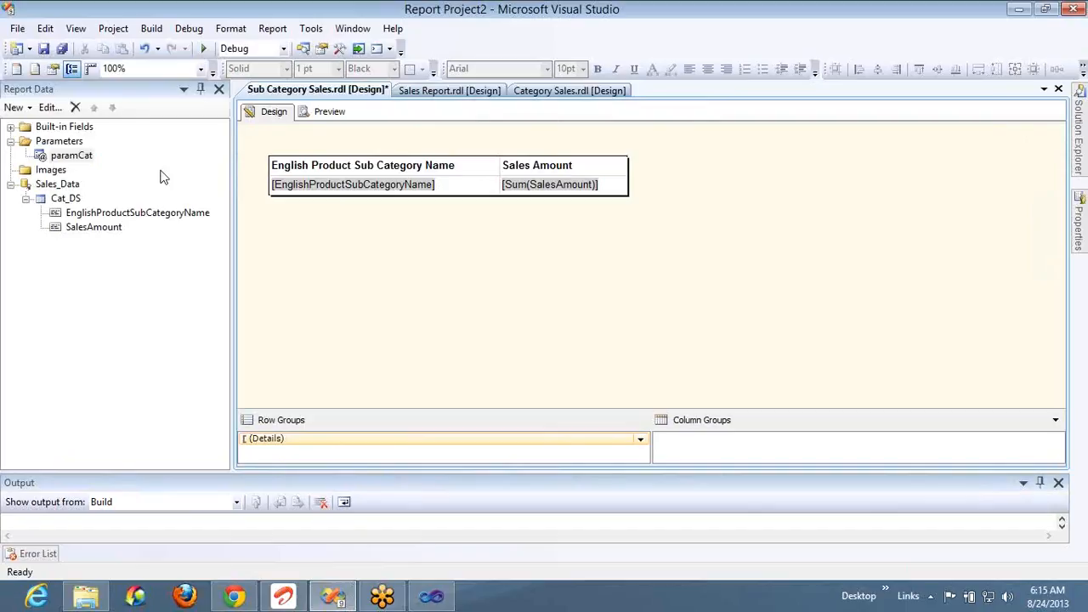
left_click(71, 201)
double_click(72, 201)
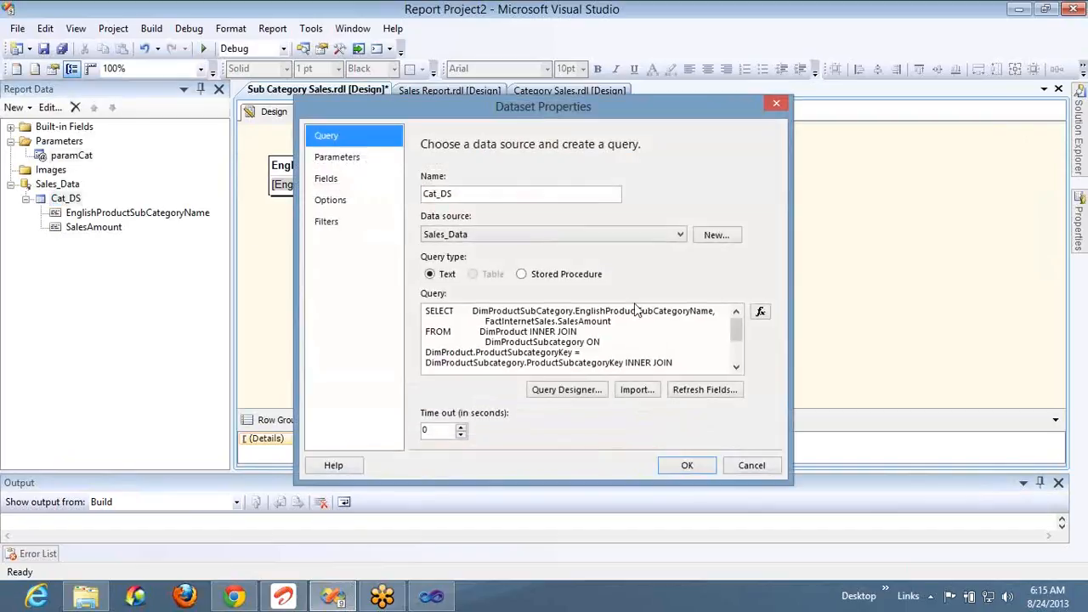
left_click(578, 347)
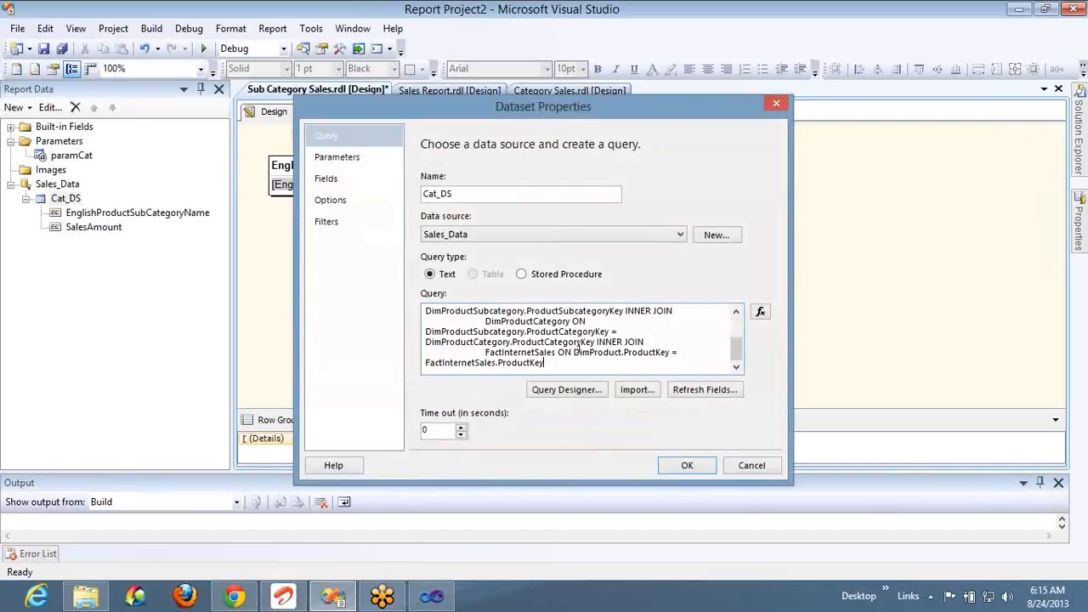
key("Return")
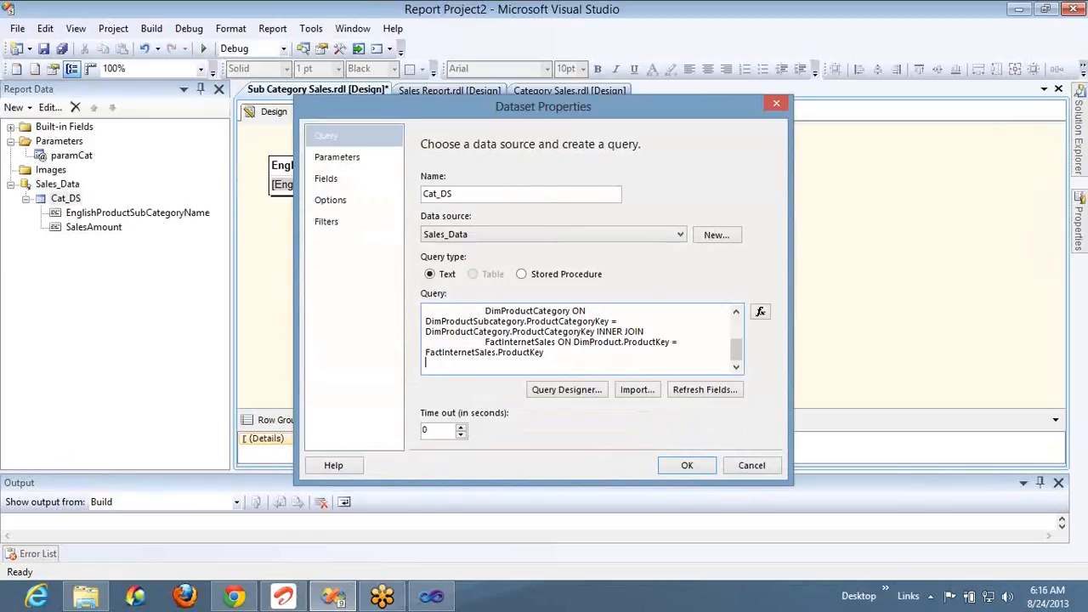
type("Where")
type("EnglishProductCategory")
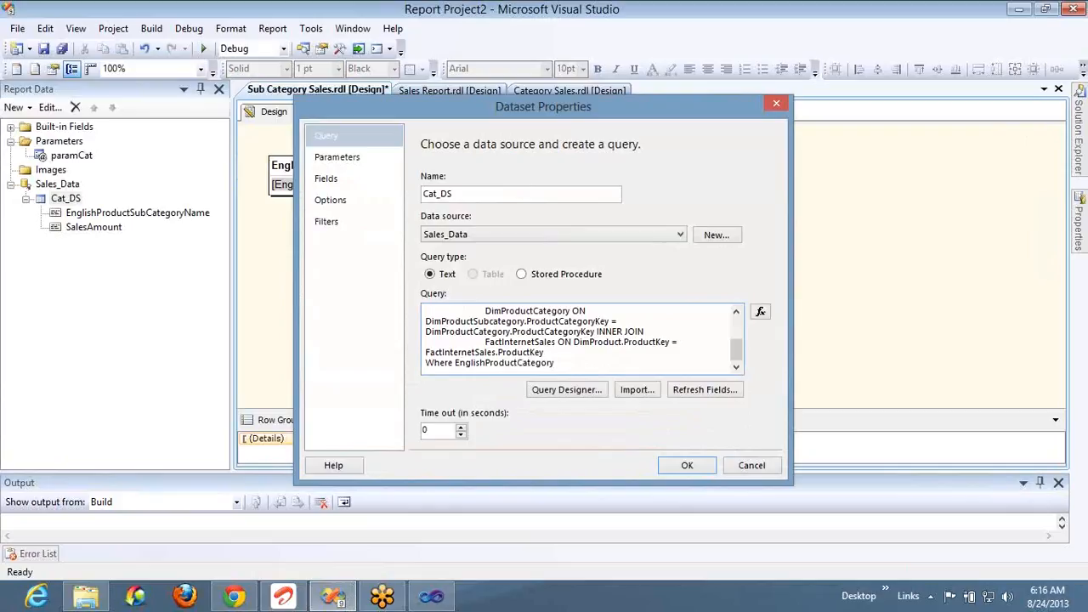
type("Name = @Cat")
left_click(337, 157)
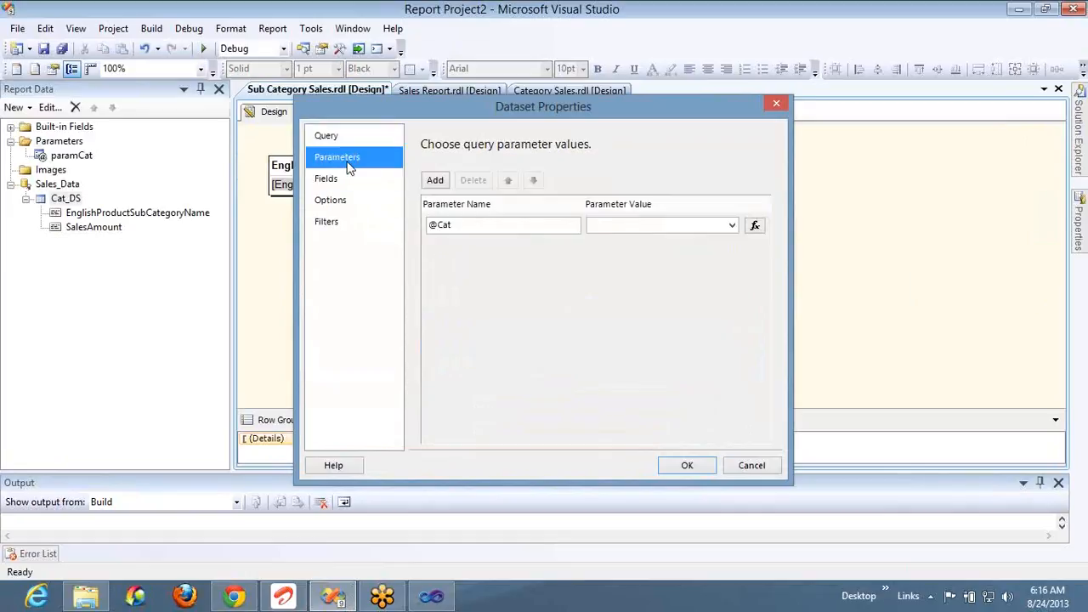
left_click(731, 226)
left_click(635, 240)
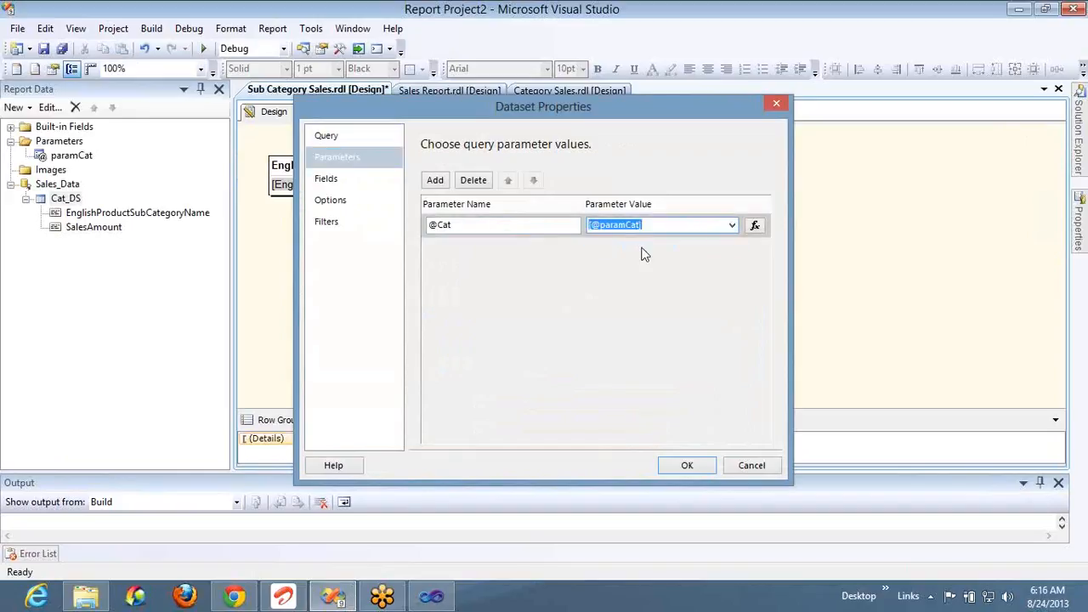
left_click(685, 464)
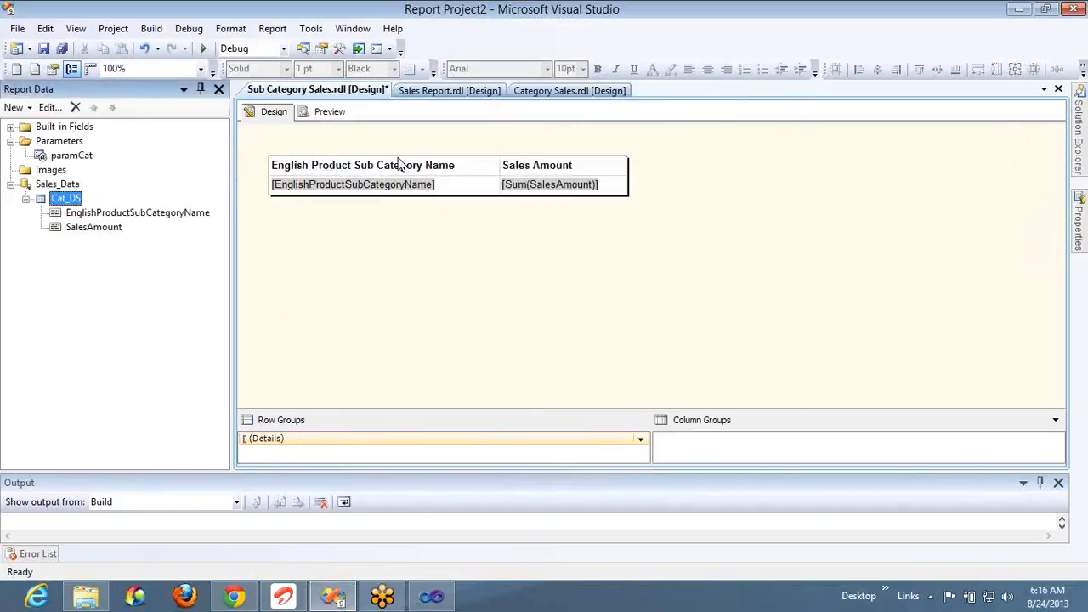
Step: Preview the subcategory report and run it for the category Bikes, and again for Clothing
left_click(321, 113)
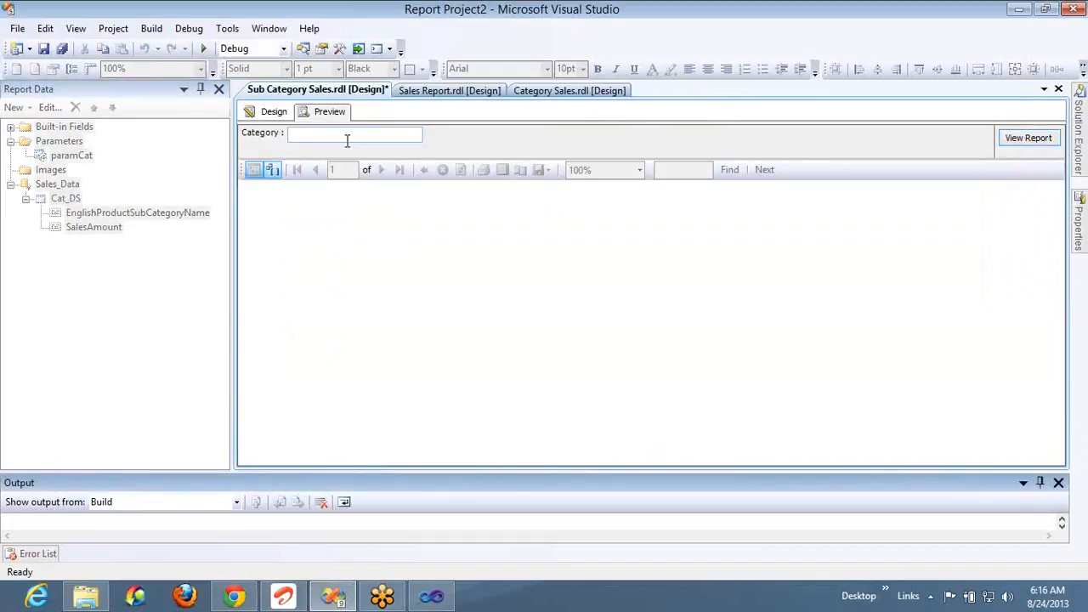
left_click(345, 134)
type("Bikes")
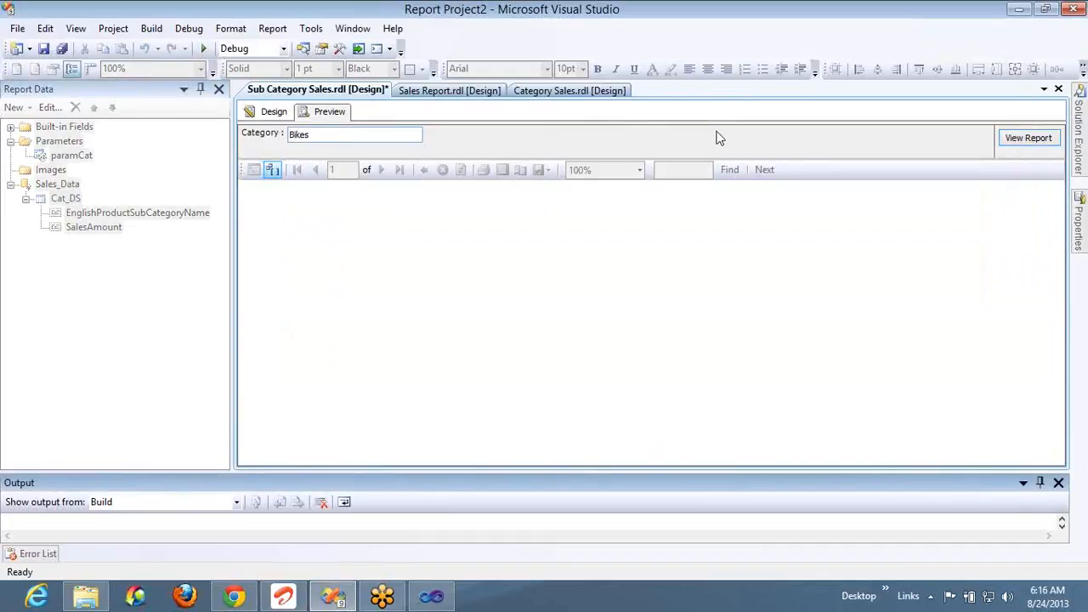
left_click(1015, 142)
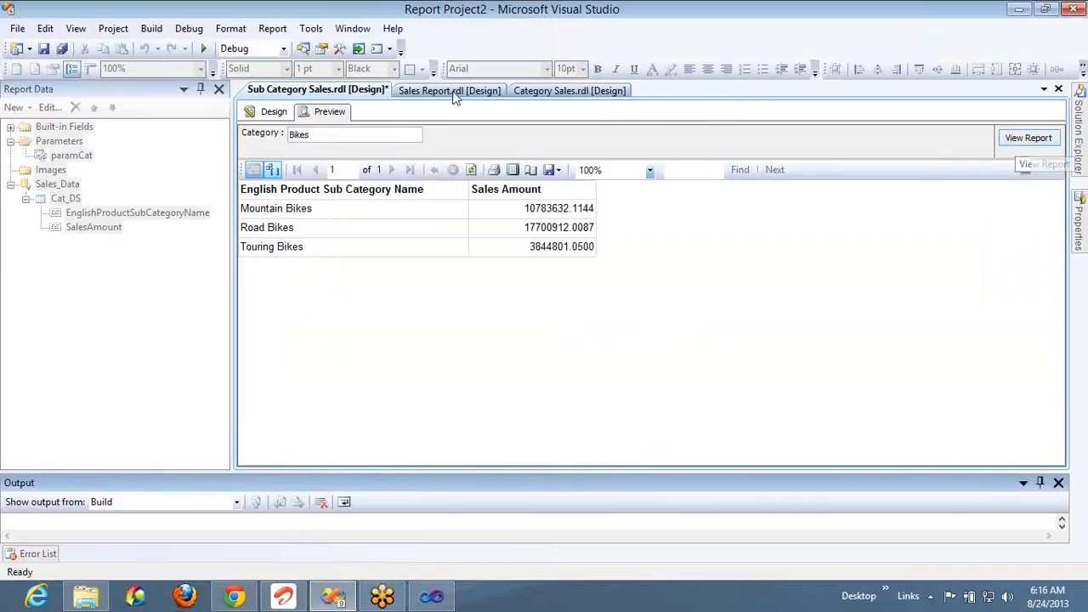
key("ctrl+a")
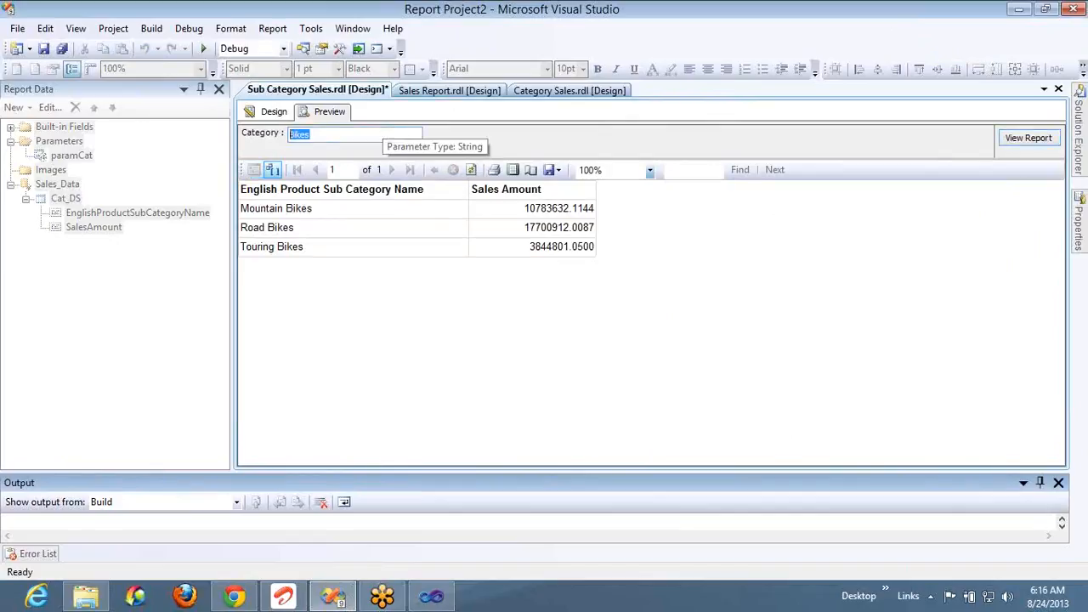
type("Clothing")
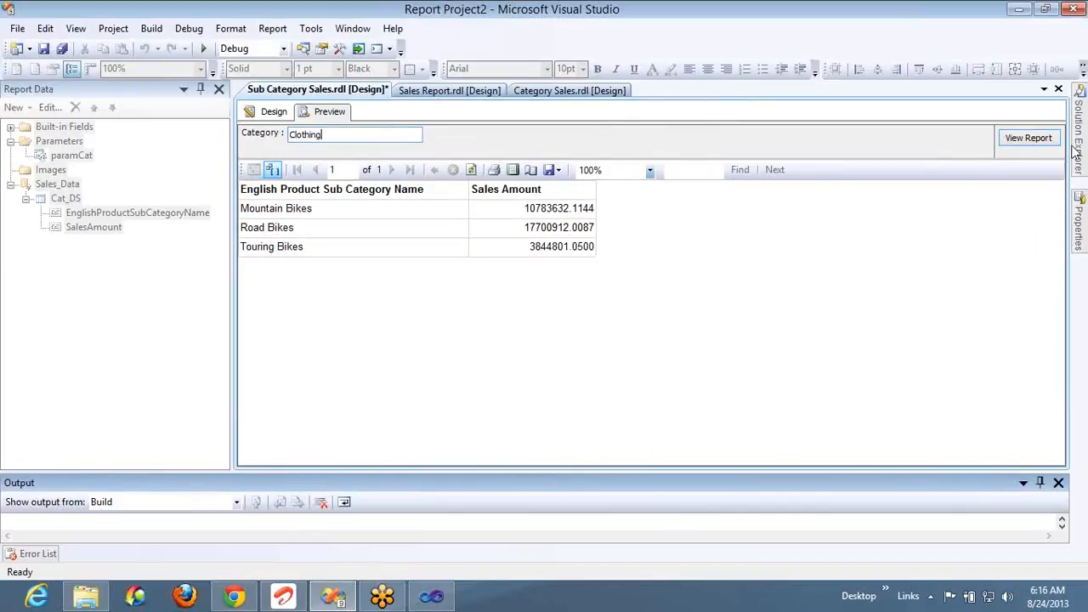
left_click(1027, 138)
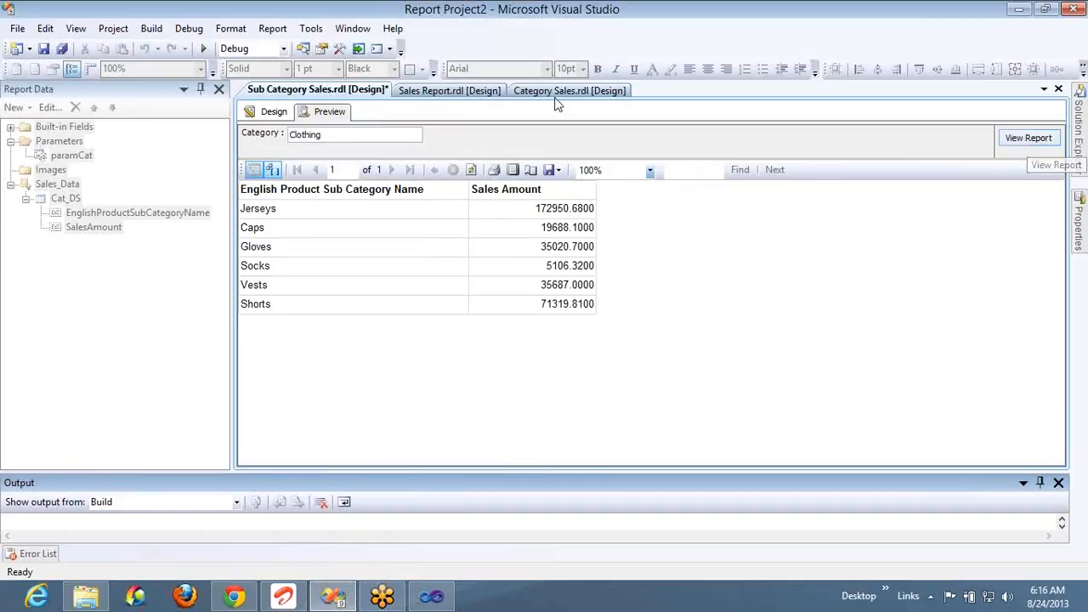
Step: Run the subcategory report preview for the category Accessories
left_click(378, 134)
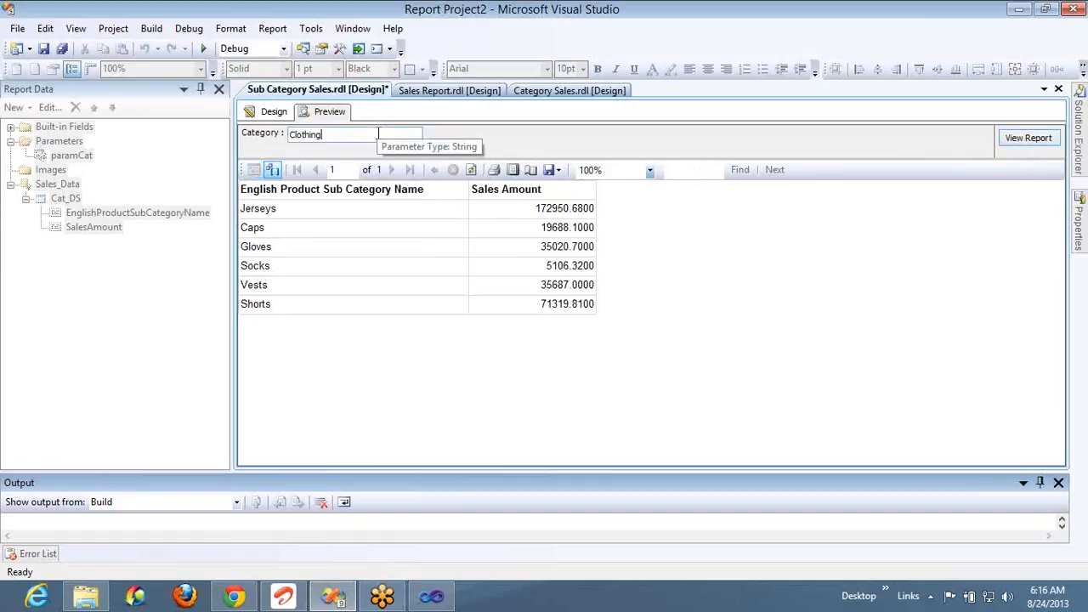
double_click(378, 134)
type("Acce")
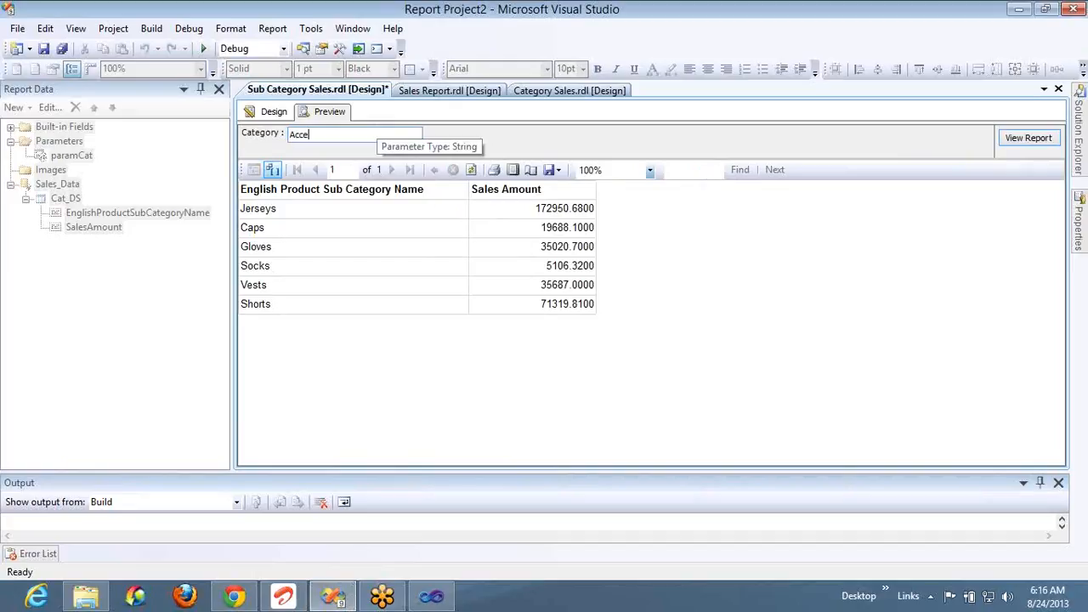
type("ssories")
key("Return")
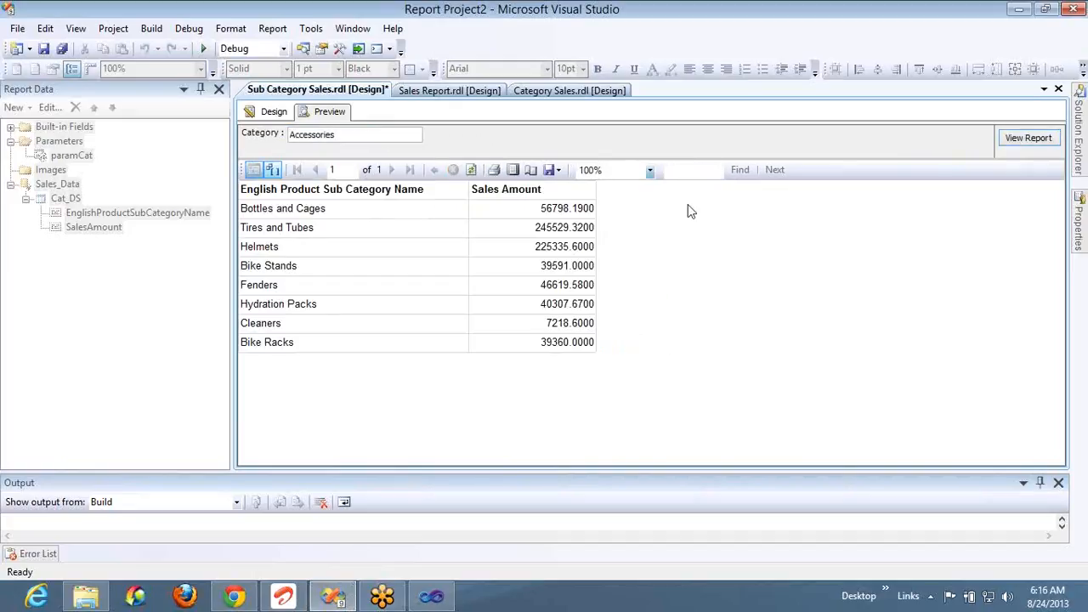
left_click(573, 91)
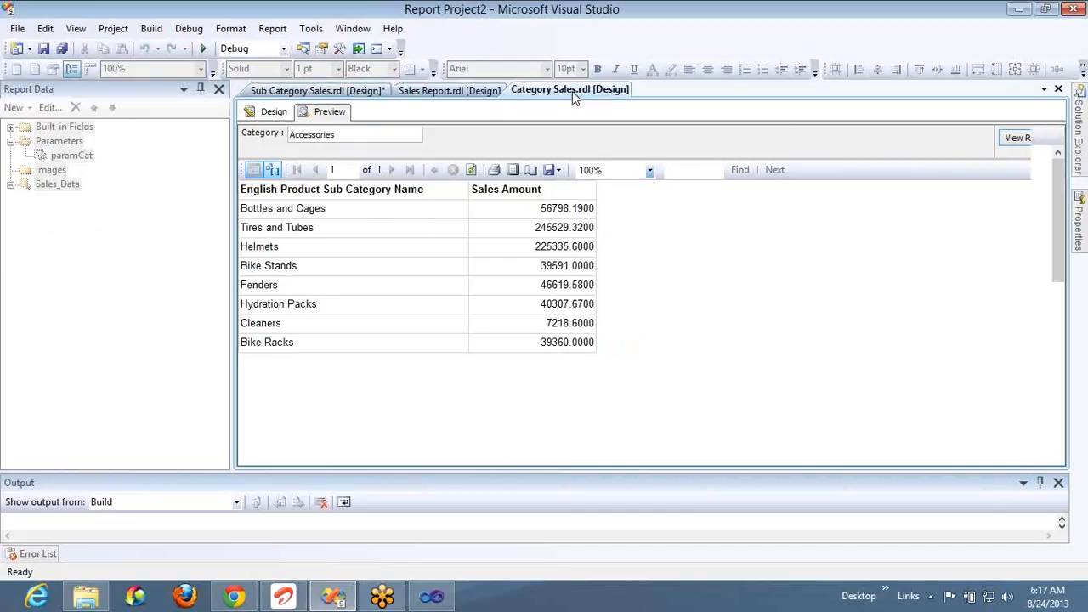
left_click(324, 90)
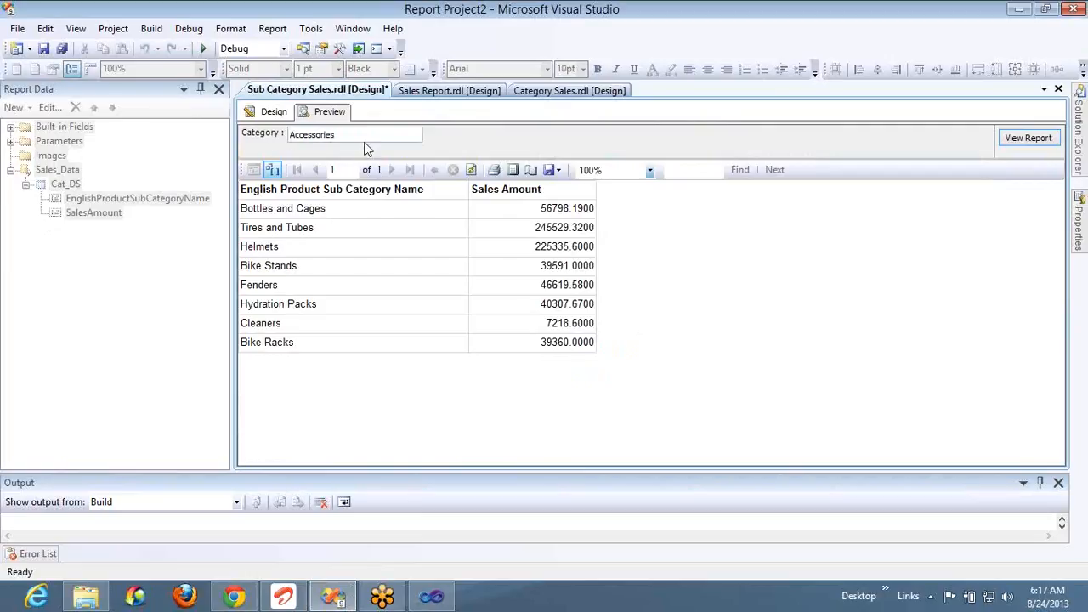
Step: In the Category Sales design, make the category name cell's report link pass paramCat with the value [EnglishProductCategoryName]
left_click(528, 90)
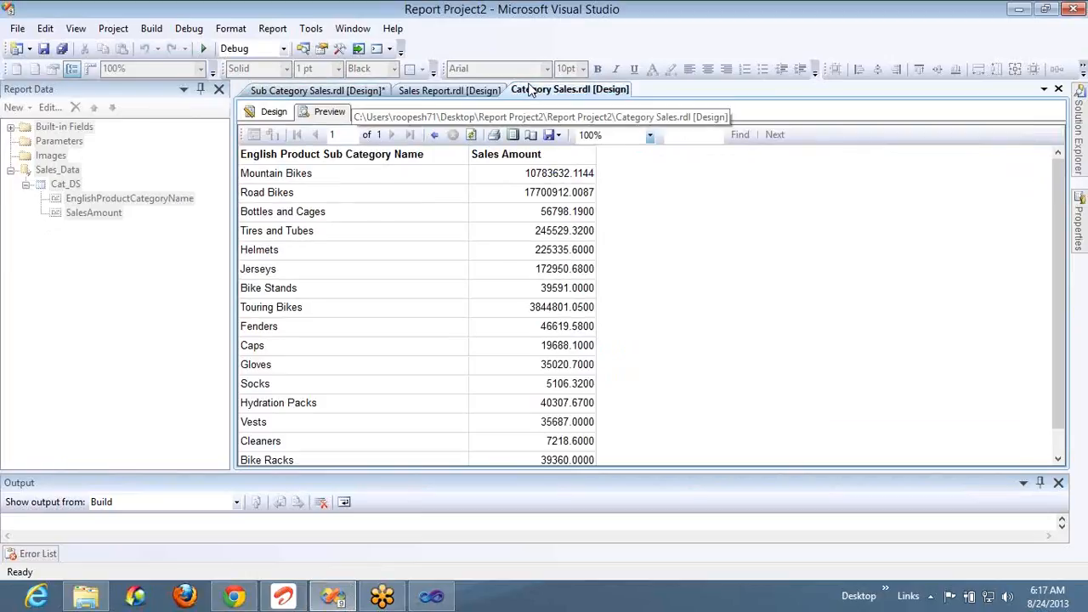
left_click(274, 112)
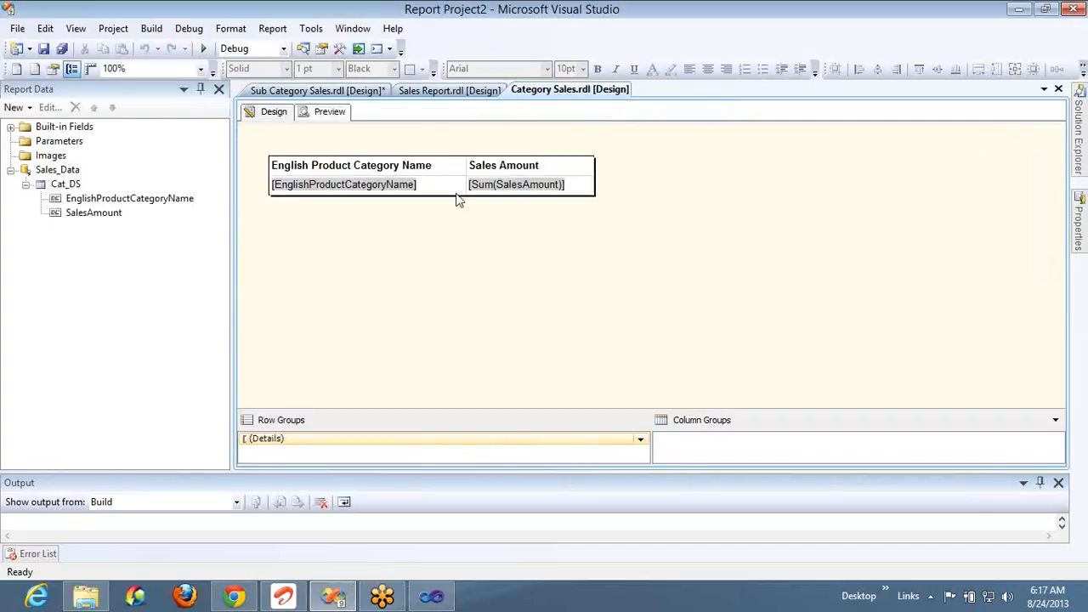
left_click(430, 187)
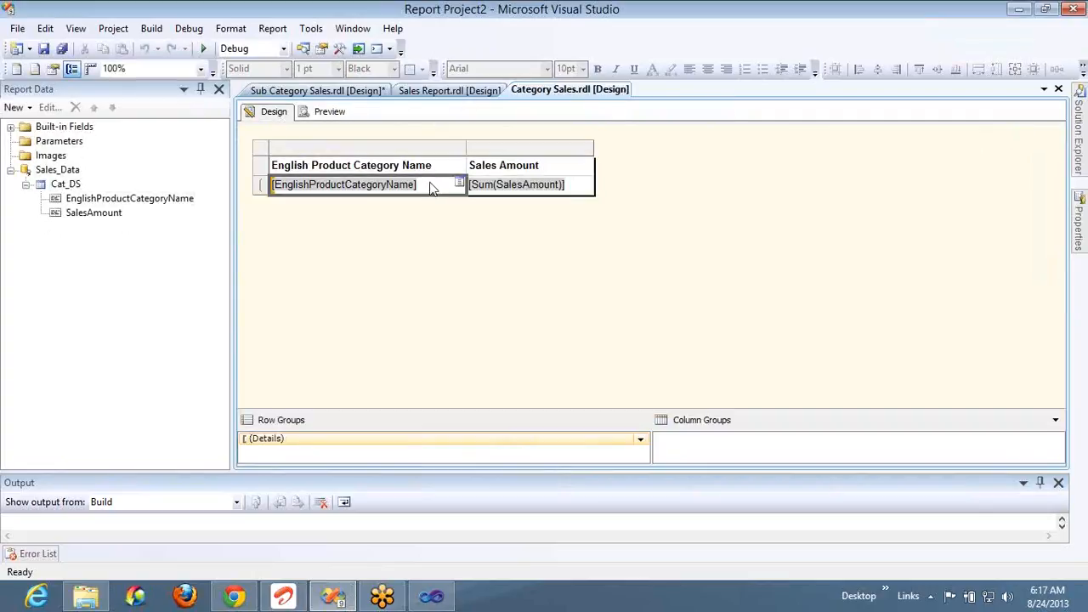
left_click(442, 216)
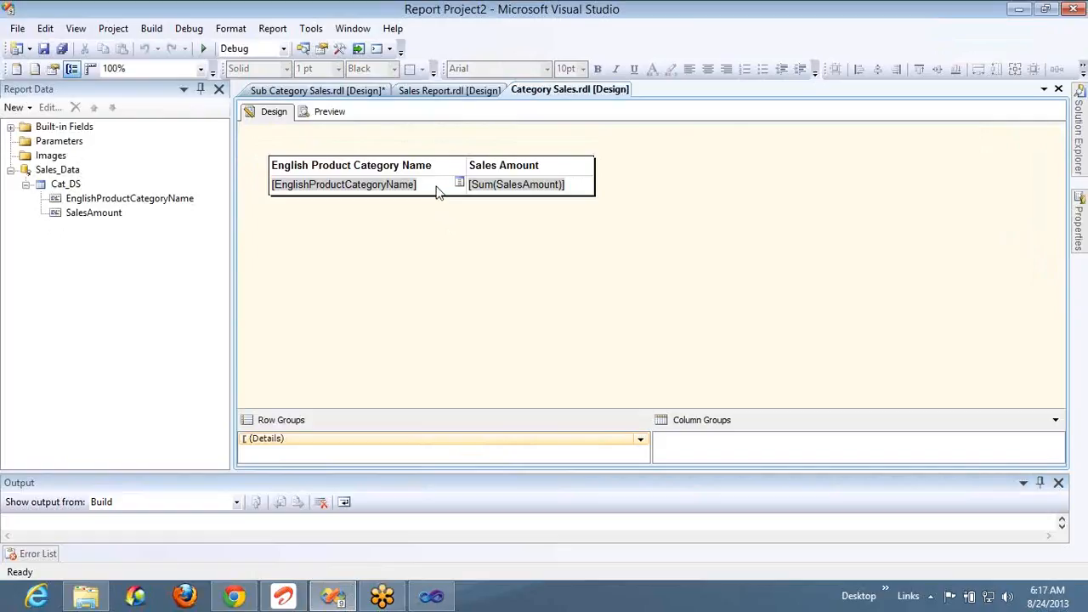
right_click(438, 188)
left_click(501, 327)
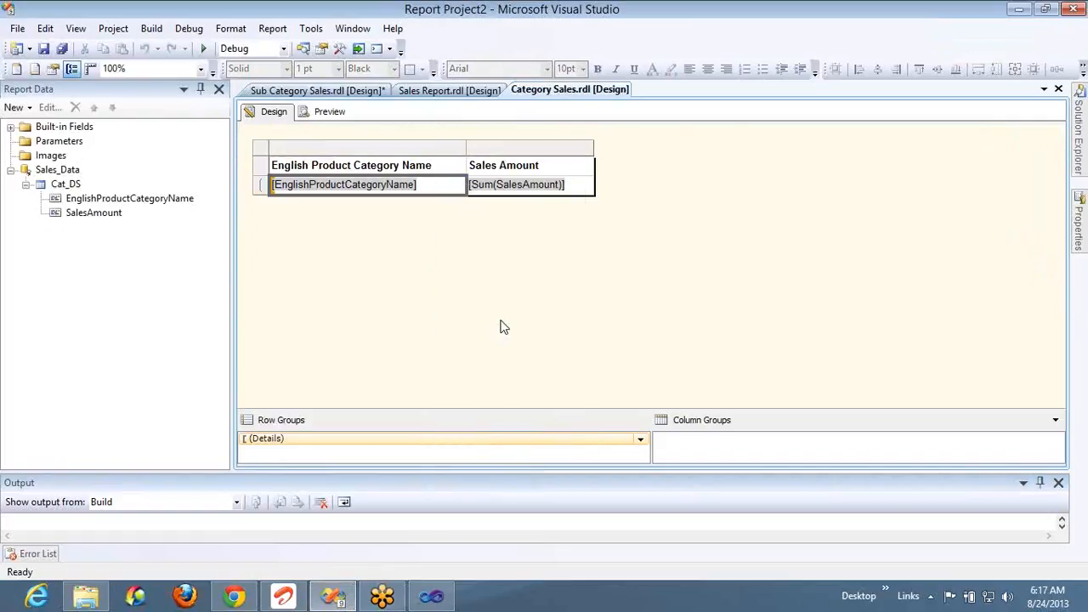
left_click(374, 291)
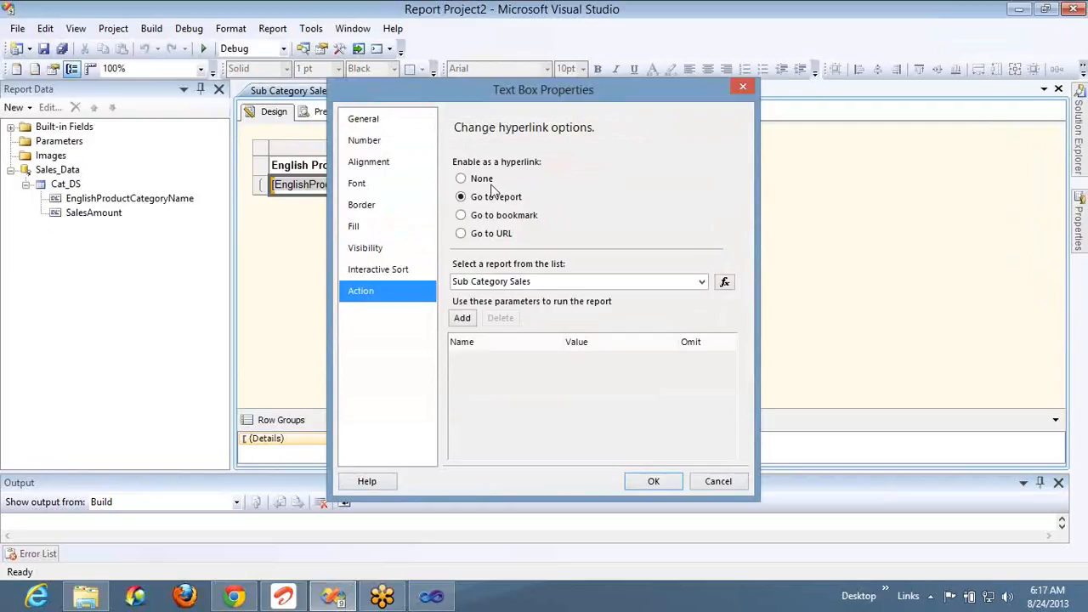
left_click(462, 318)
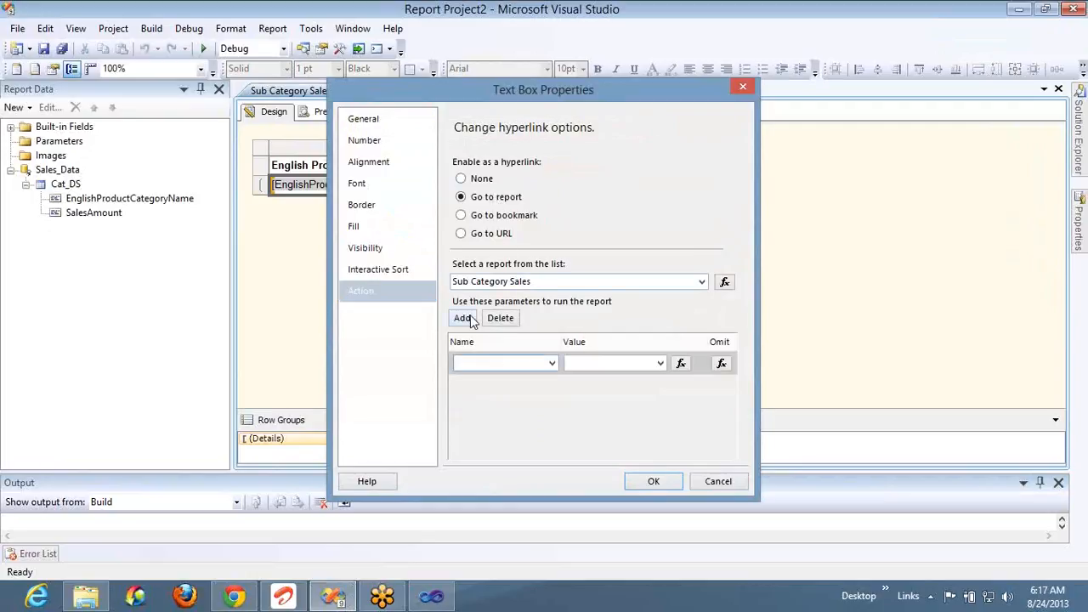
left_click(549, 364)
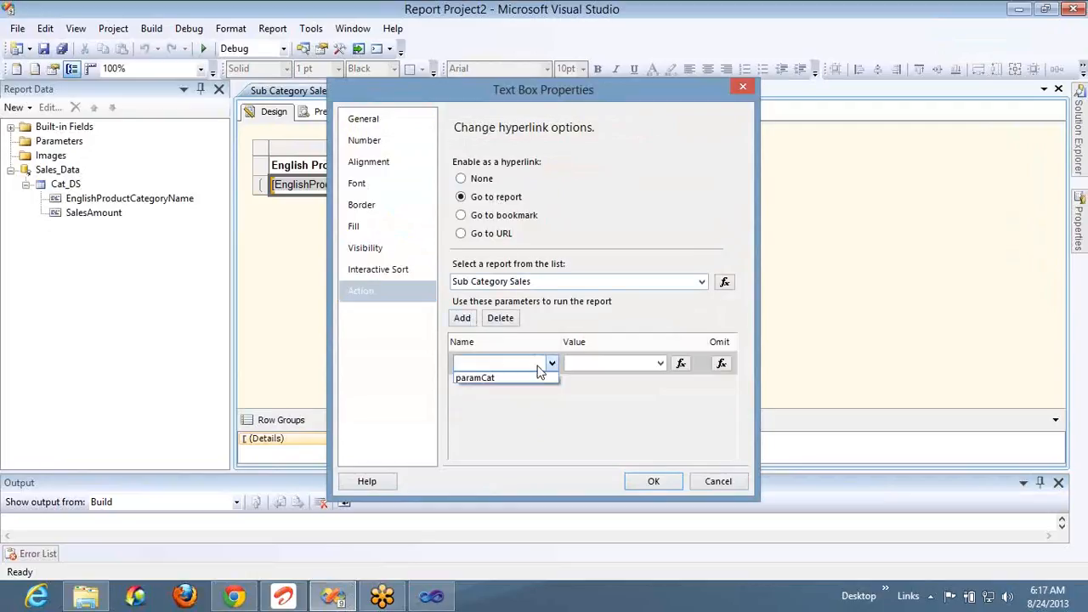
left_click(476, 378)
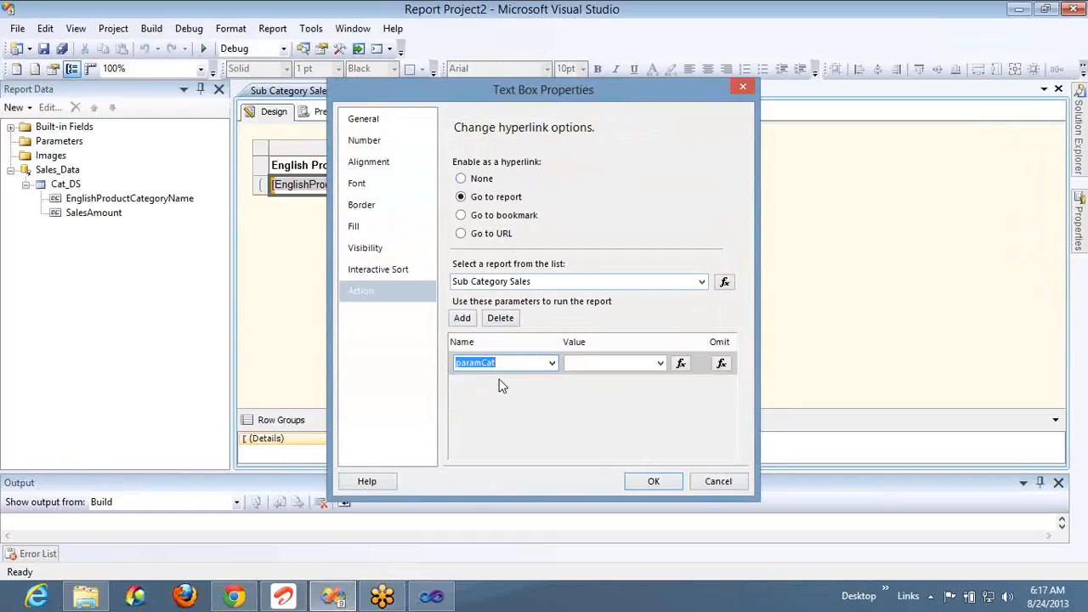
left_click(660, 363)
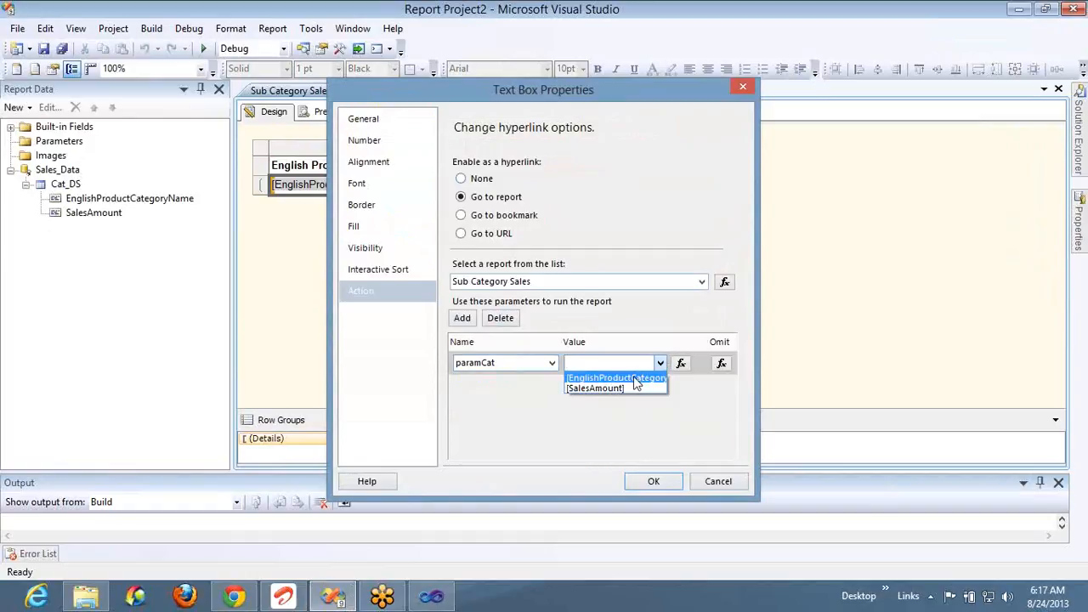
left_click(635, 379)
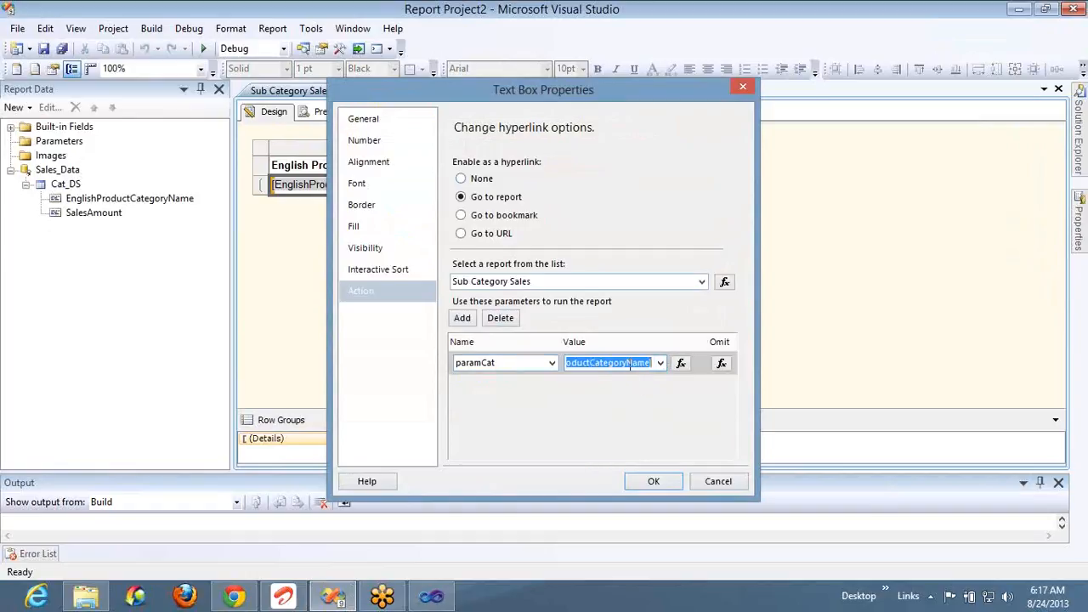
left_click(653, 482)
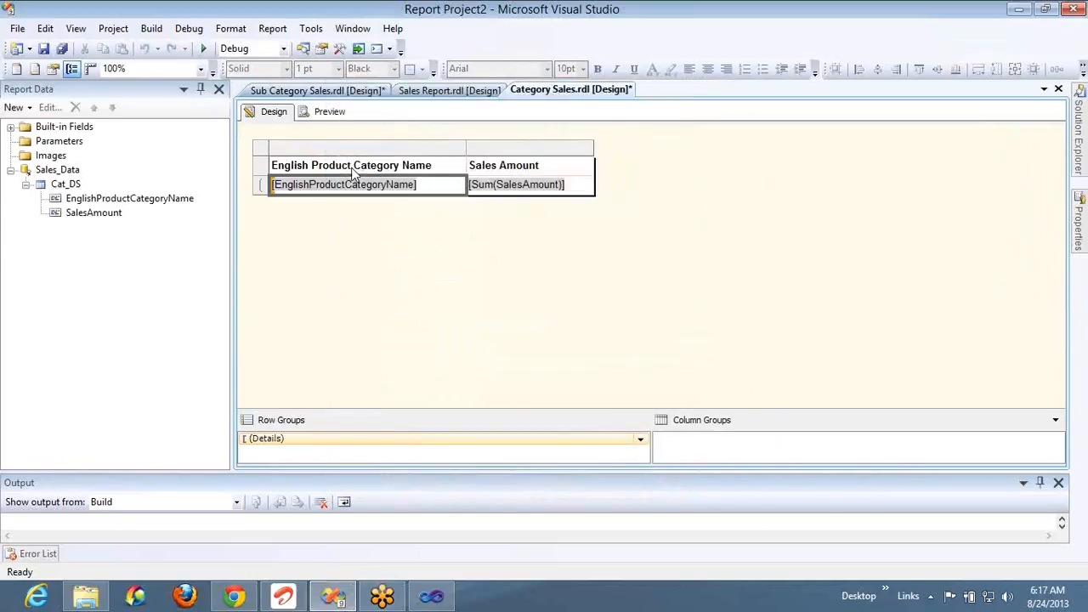
Step: Review the expression behind the paramCat value in the category name cell's link action and close it without changes
left_click(345, 115)
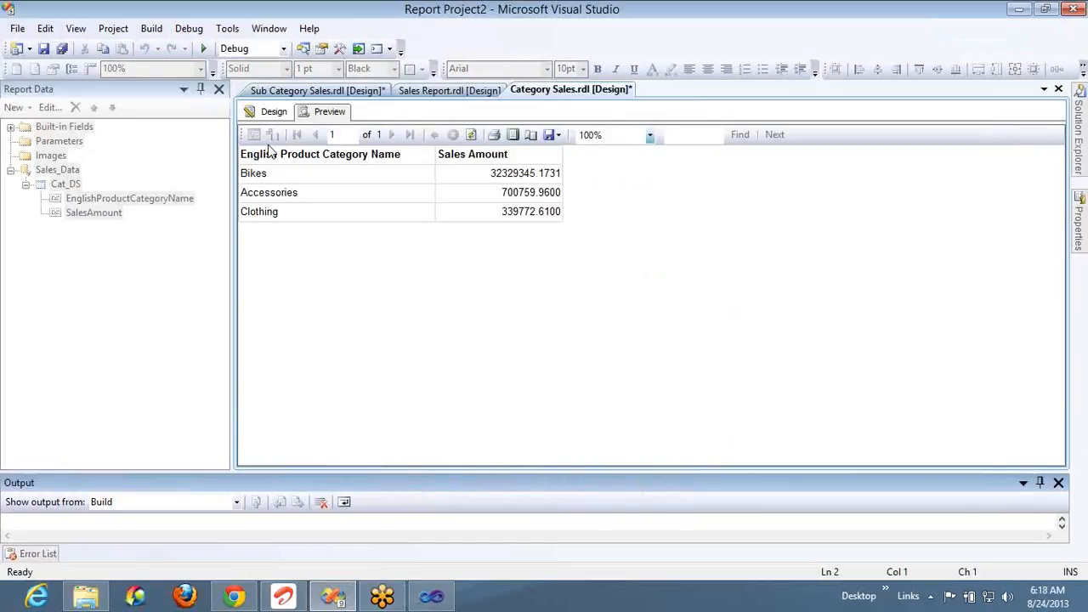
left_click(275, 114)
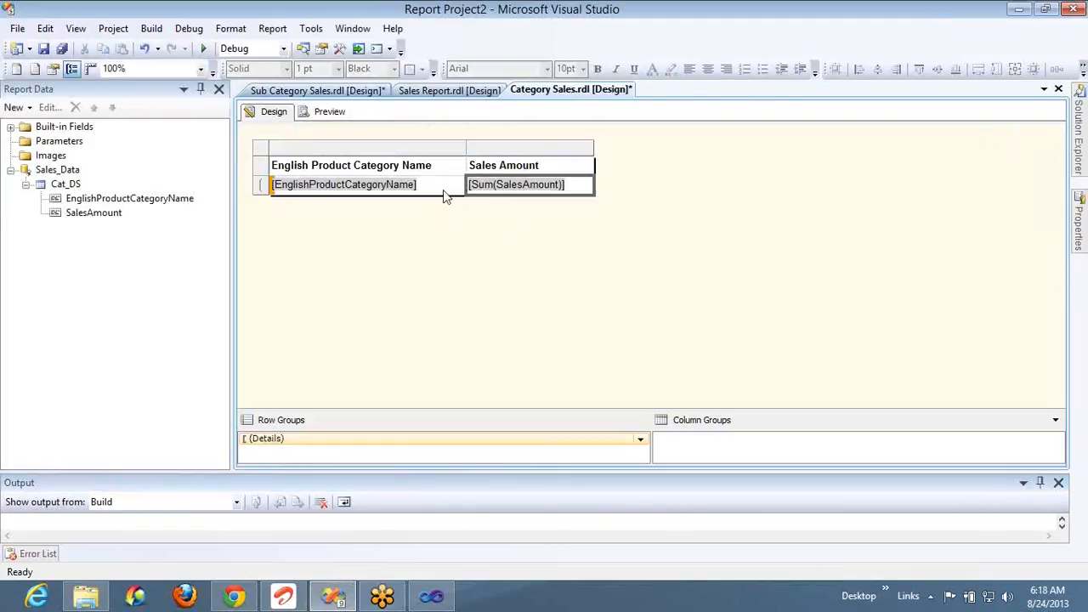
right_click(442, 192)
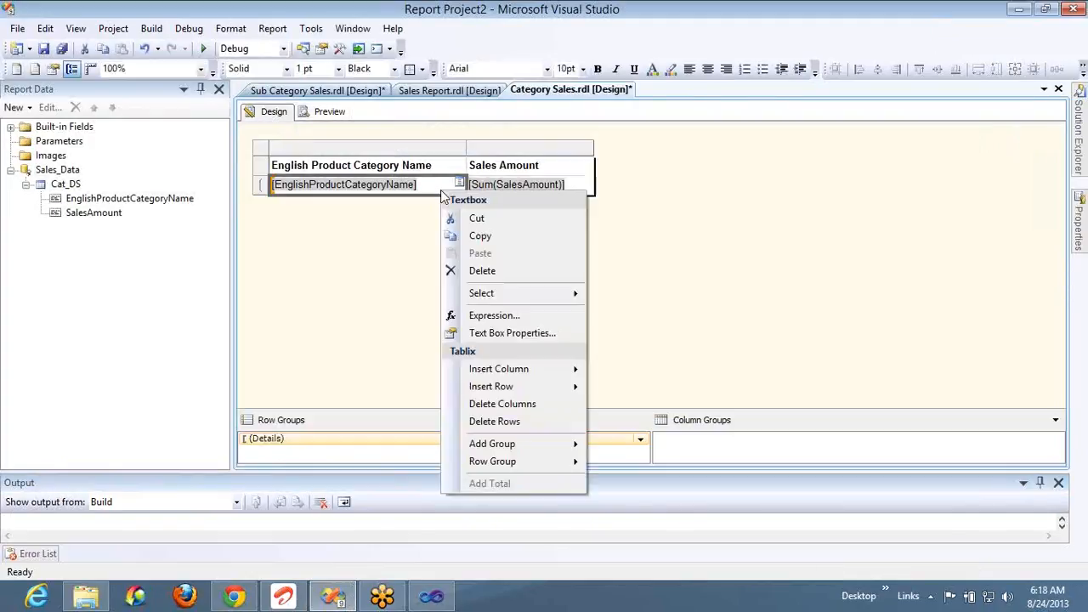
left_click(472, 333)
left_click(361, 291)
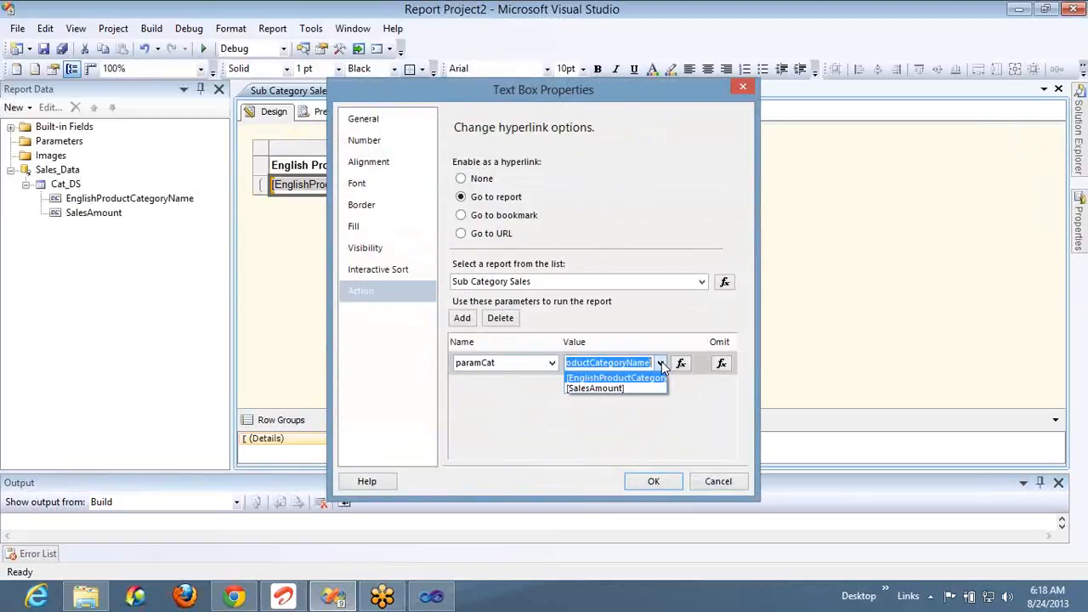
left_click(683, 364)
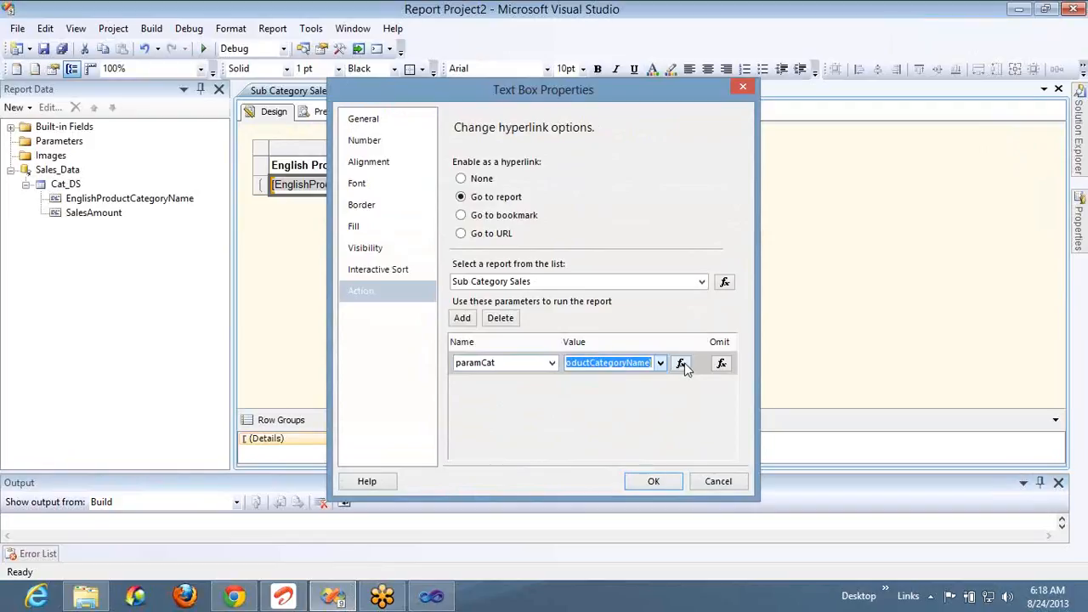
left_click(683, 364)
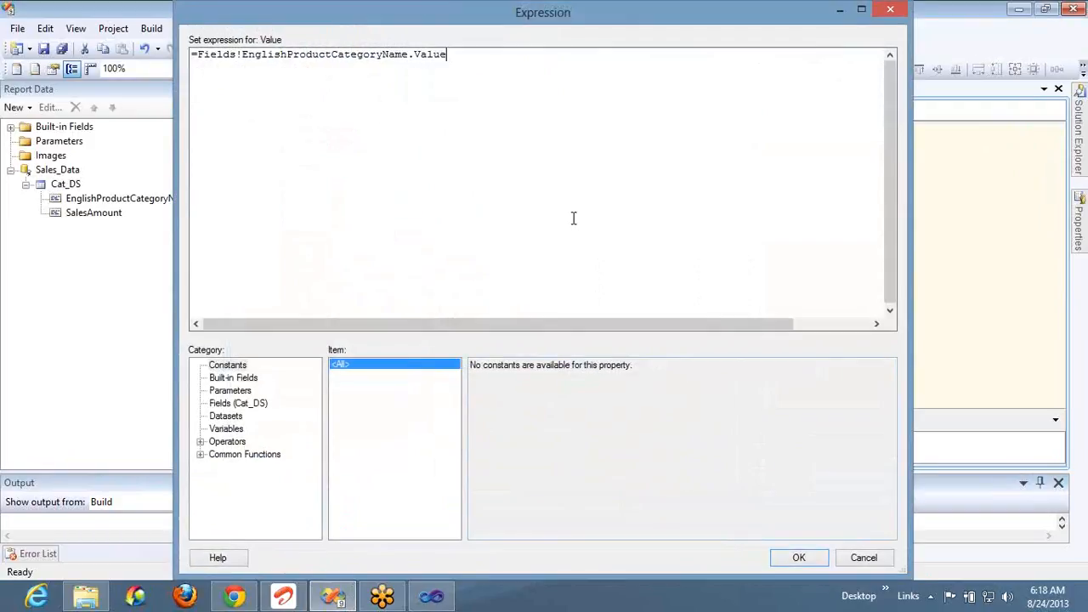
left_click(858, 557)
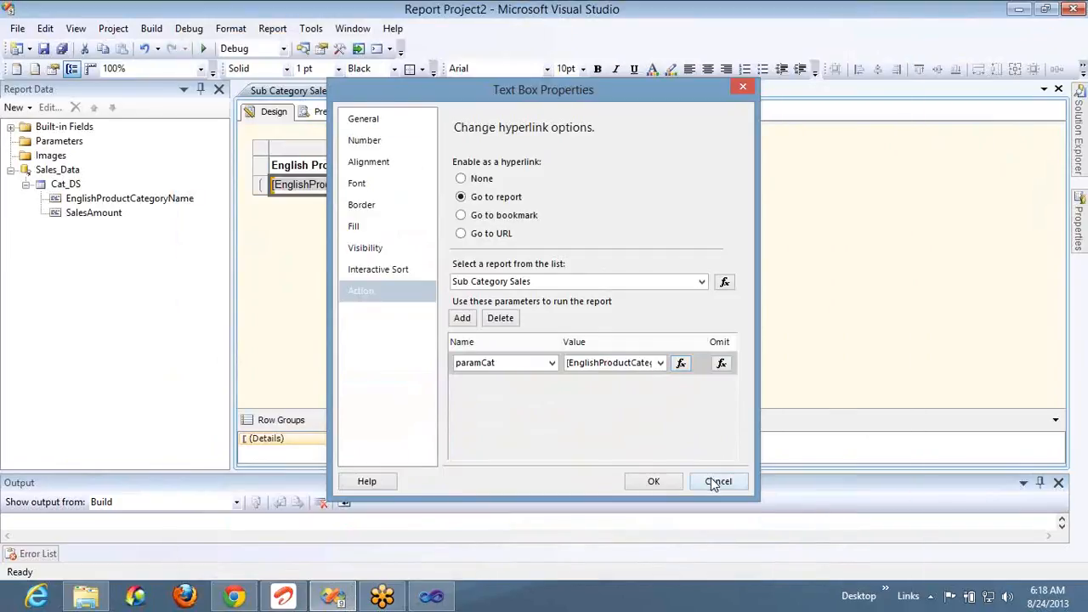
left_click(716, 482)
Step: Preview Category Sales and follow the Bikes, Accessories and Clothing links in turn, going back to the category list between them
left_click(321, 116)
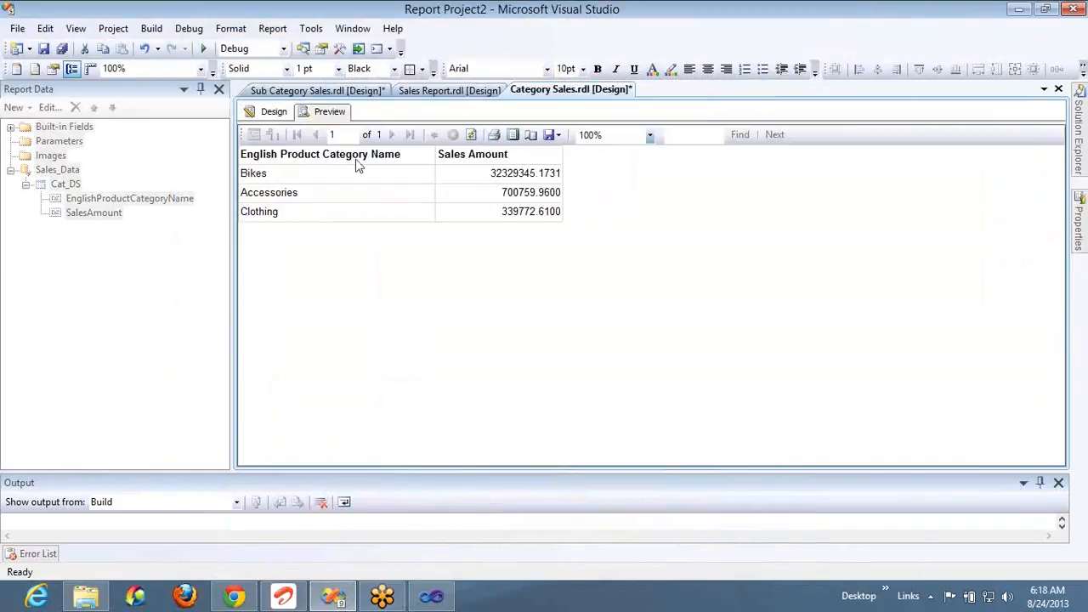
left_click(254, 173)
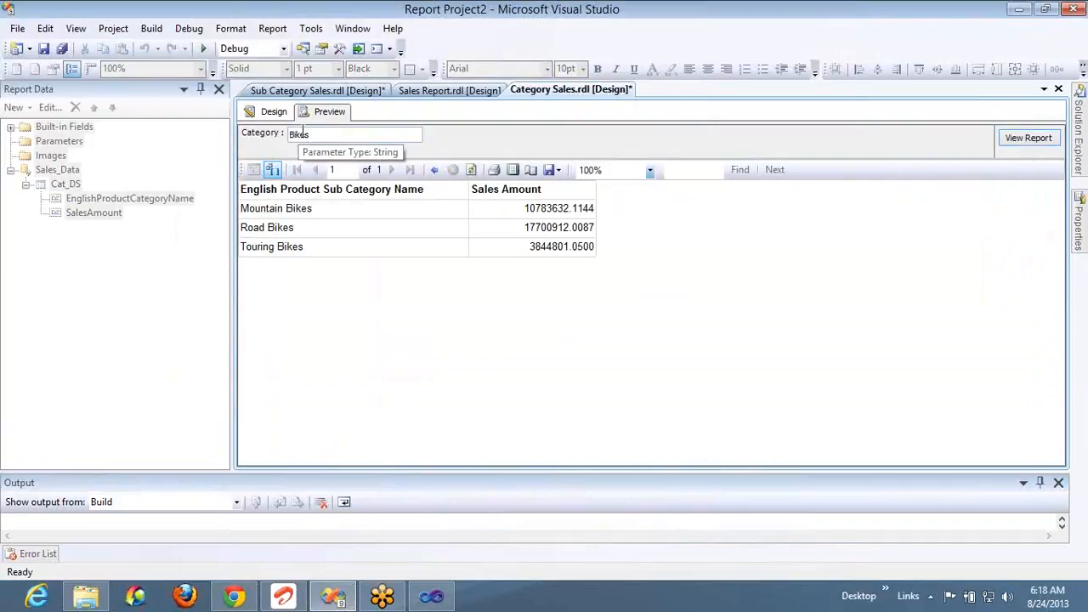
left_click(434, 172)
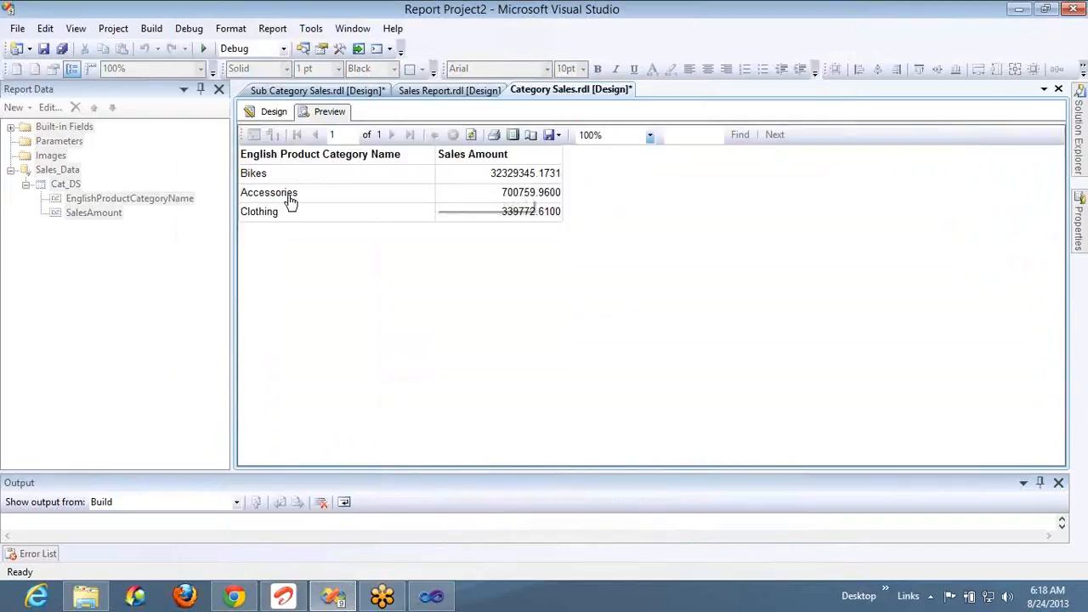
left_click(290, 195)
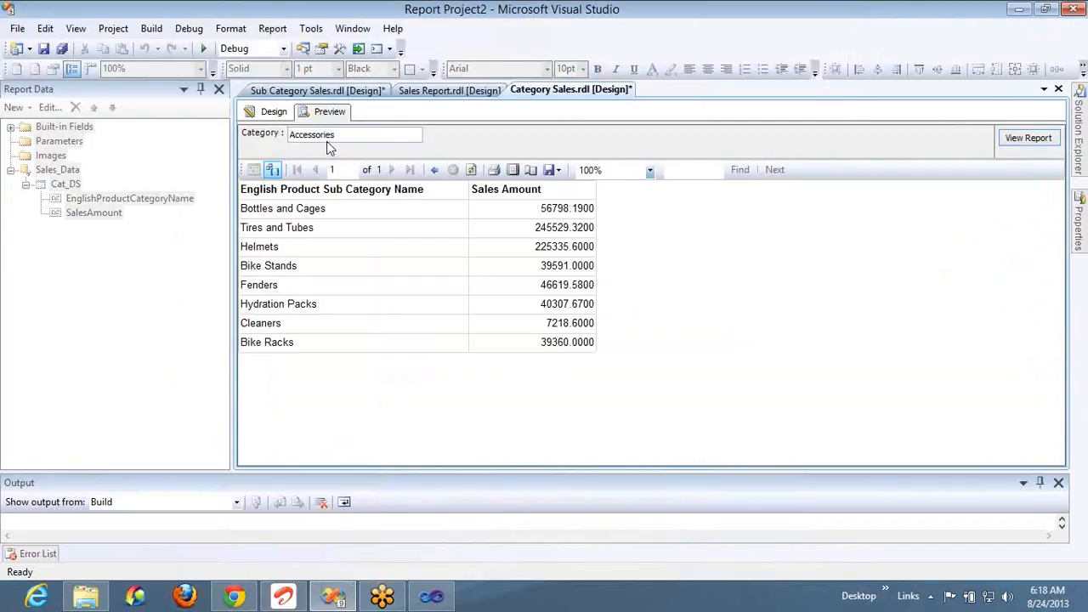
left_click(436, 172)
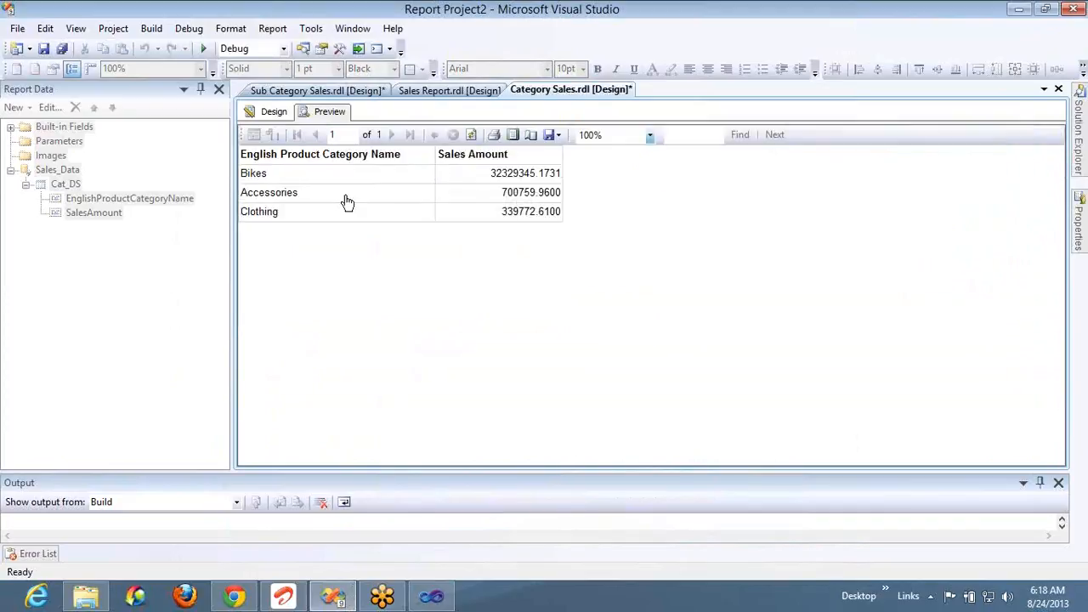
left_click(272, 212)
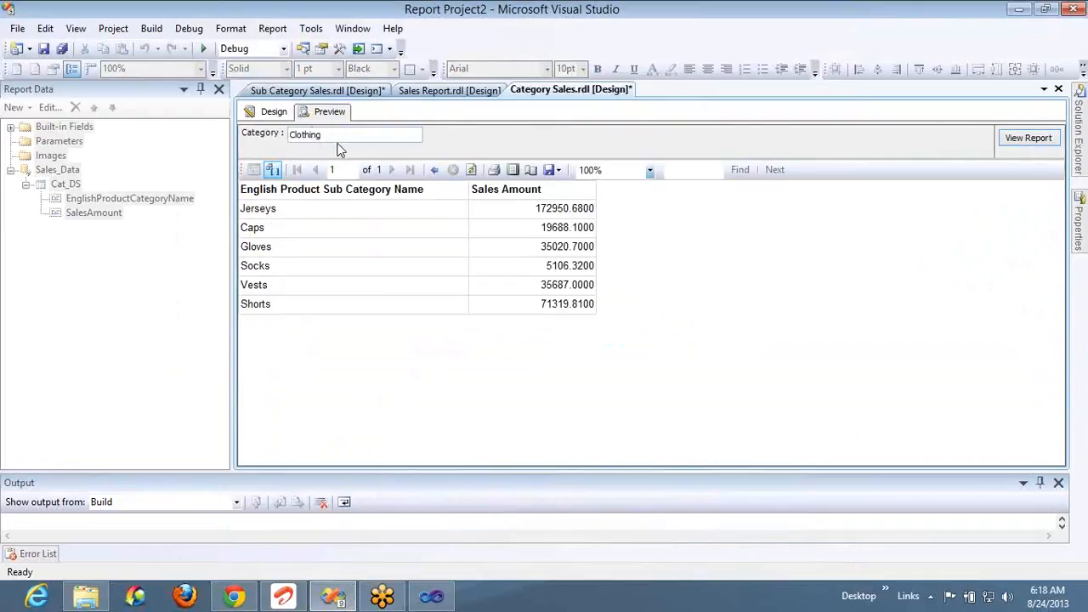
Step: Set the visibility of the paramCat parameter in the Sub Category Sales report to Hidden and save all reports
left_click(348, 94)
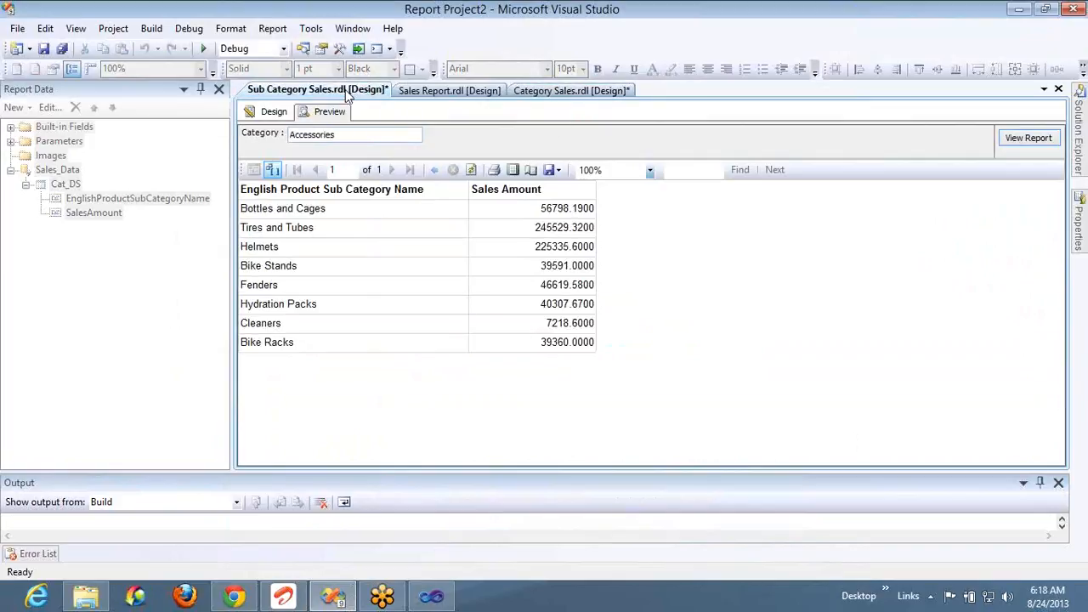
left_click(270, 113)
left_click(11, 142)
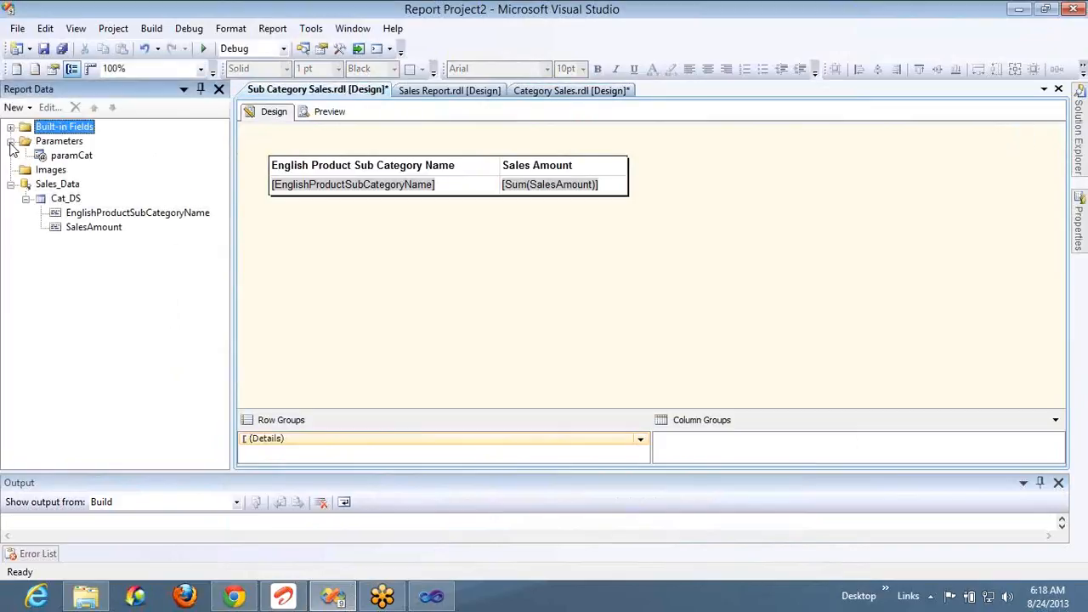
double_click(61, 157)
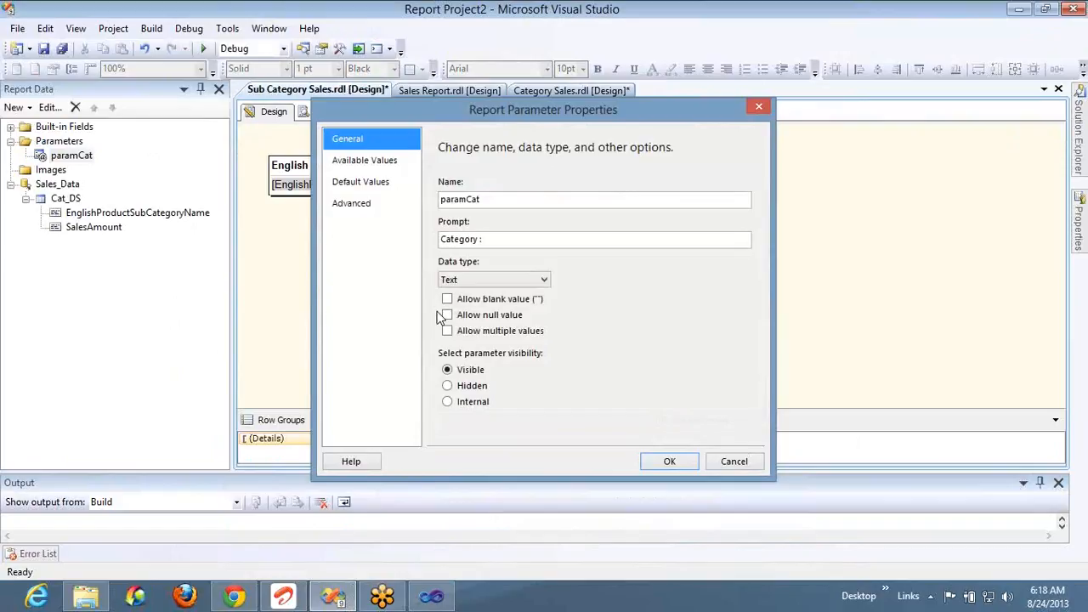
left_click(470, 387)
left_click(680, 462)
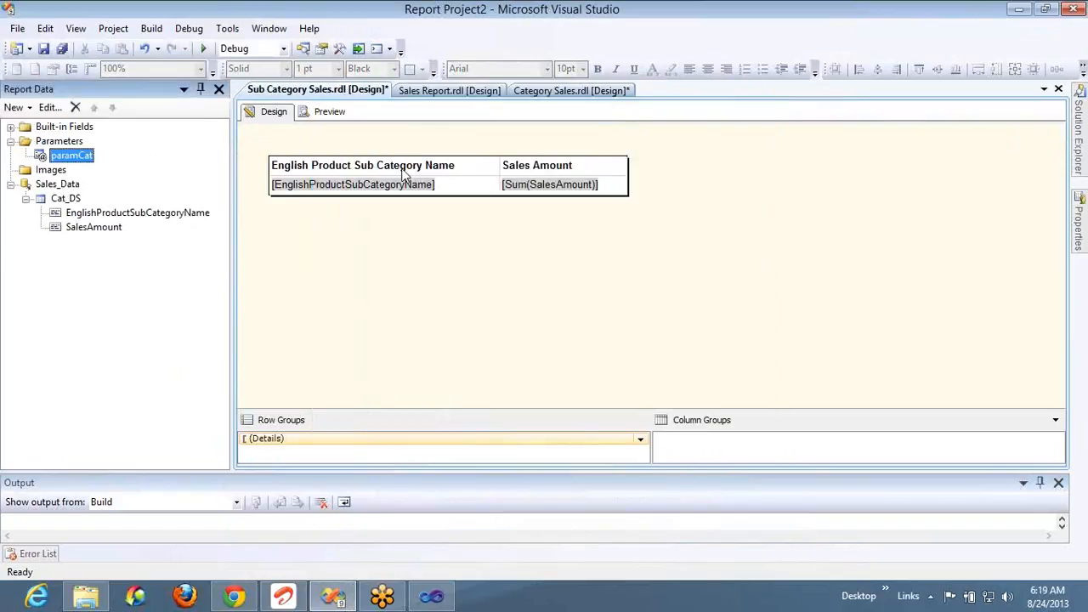
left_click(62, 49)
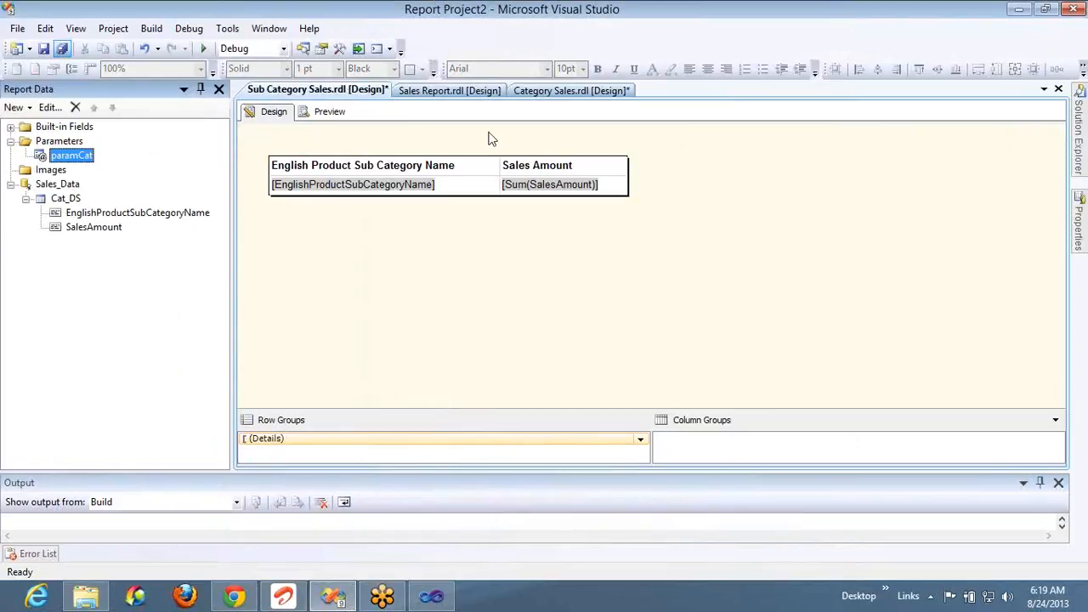
Step: Preview Category Sales and follow the Bikes, Accessories and Clothing links, returning to the category list each time, to check the hidden parameter
left_click(522, 92)
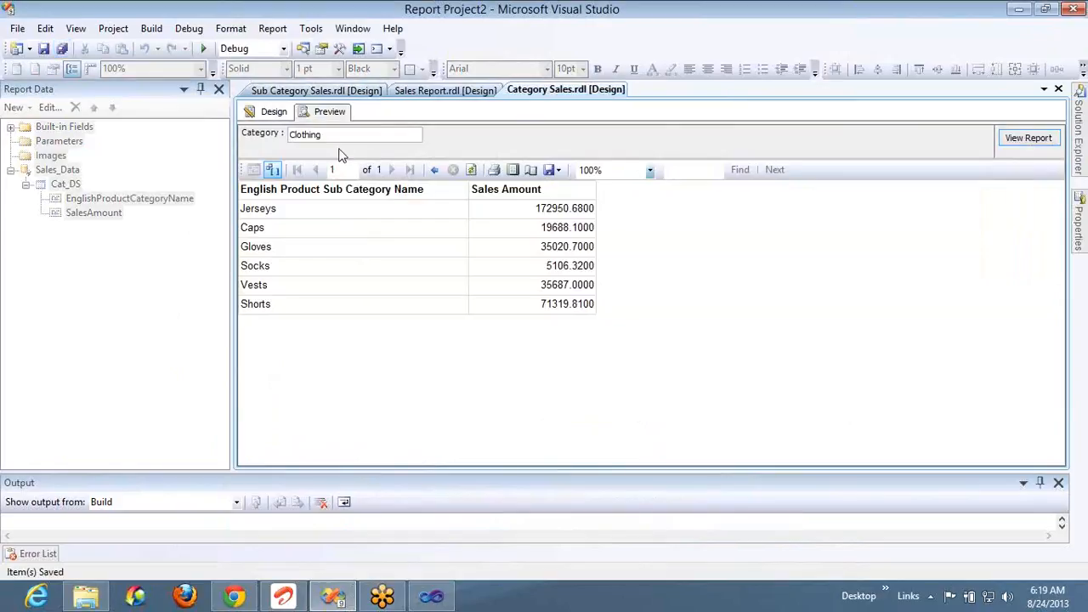
left_click(435, 170)
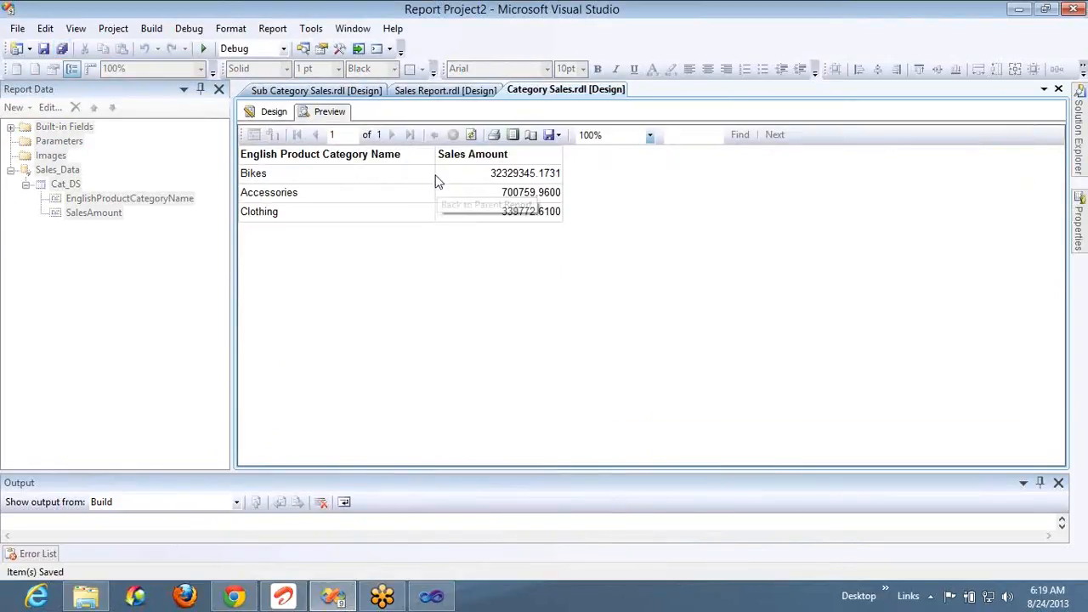
left_click(269, 174)
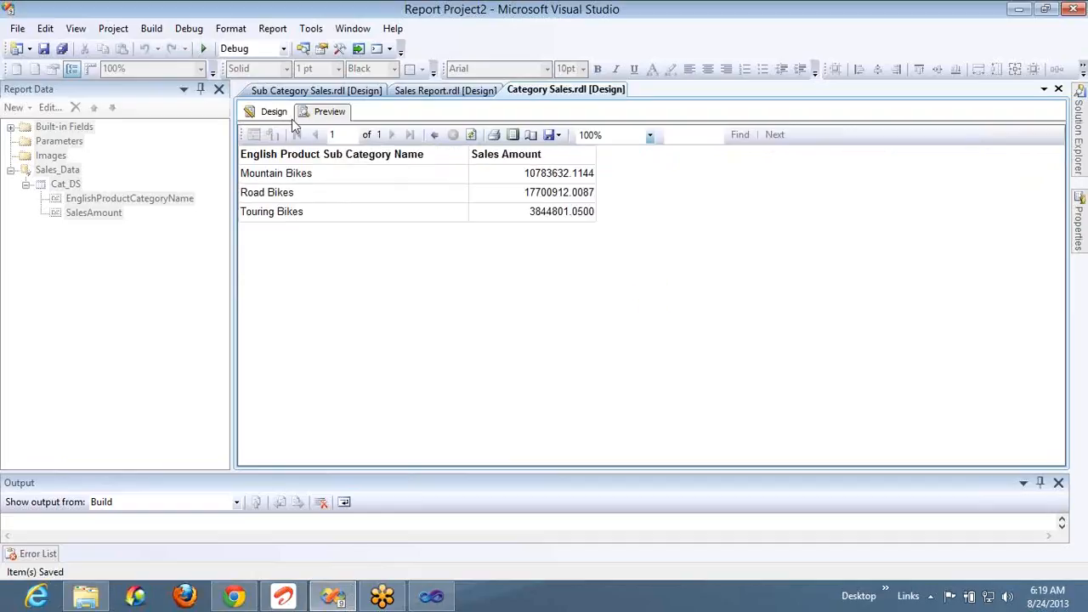
left_click(435, 138)
left_click(264, 189)
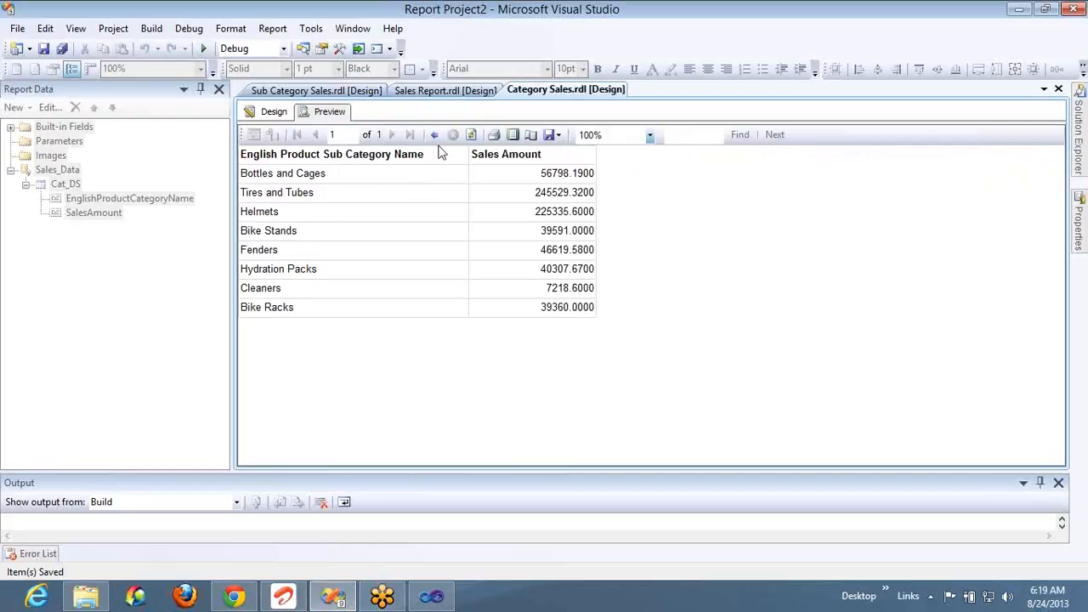
left_click(434, 134)
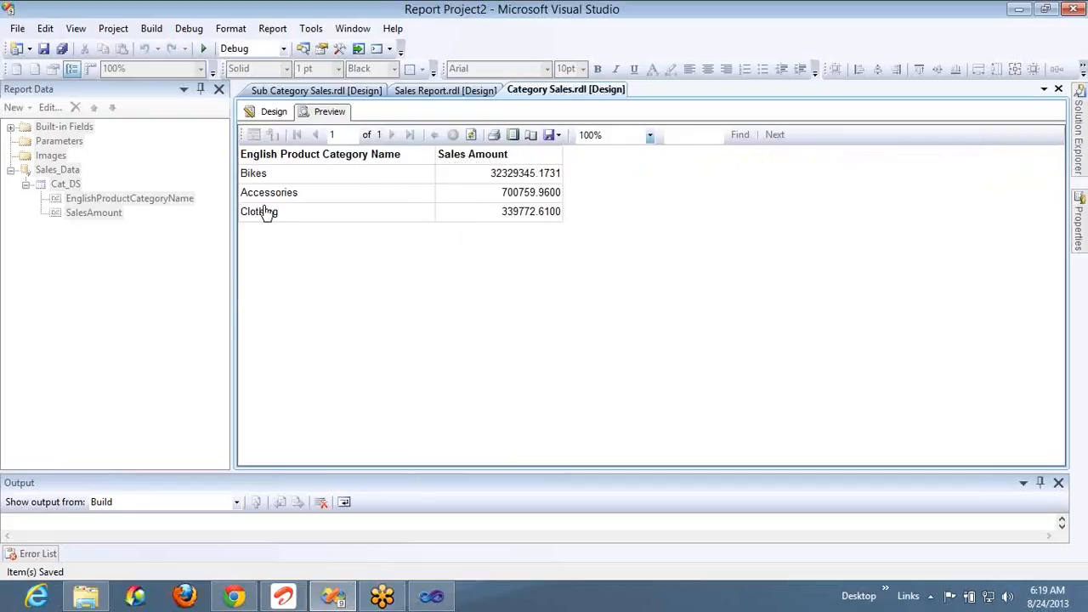
left_click(260, 210)
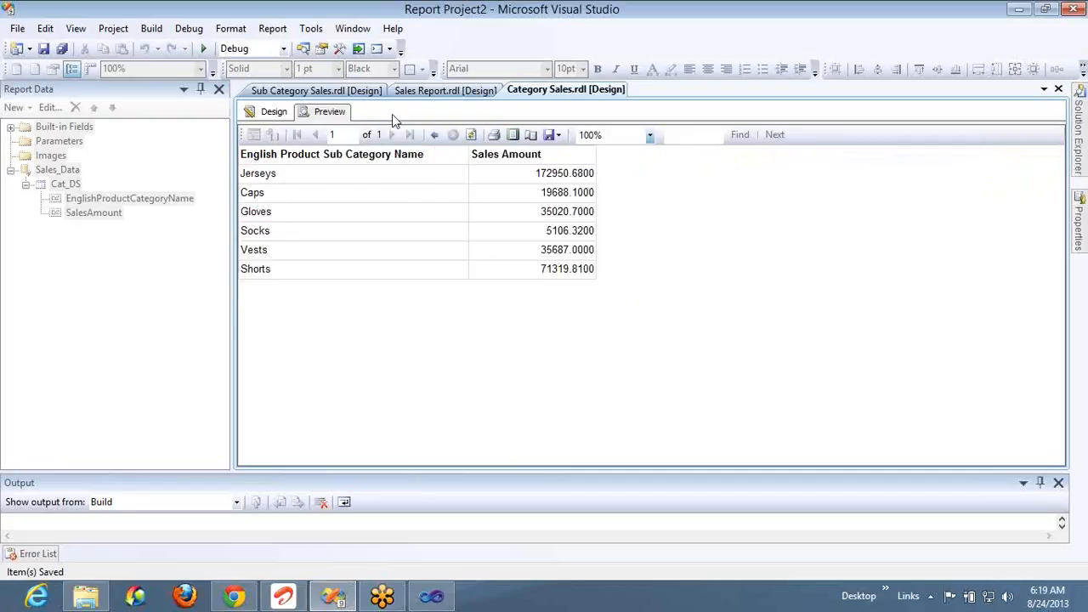
left_click(432, 136)
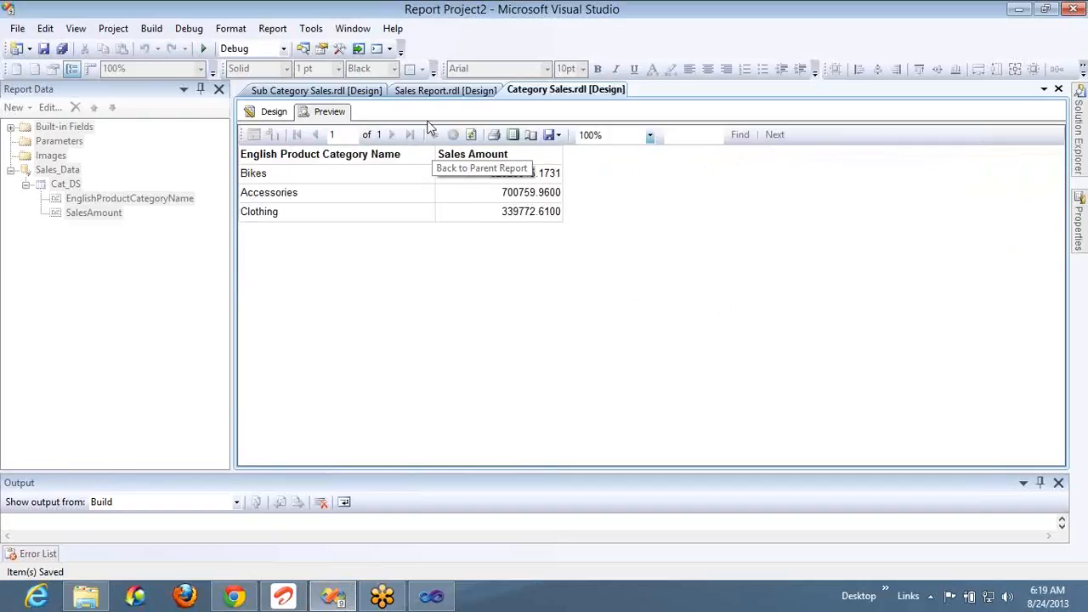
Step: Open the Product Sales report and add a hidden text parameter named paramSubCat with the prompt "Sub Cat :"
left_click(304, 50)
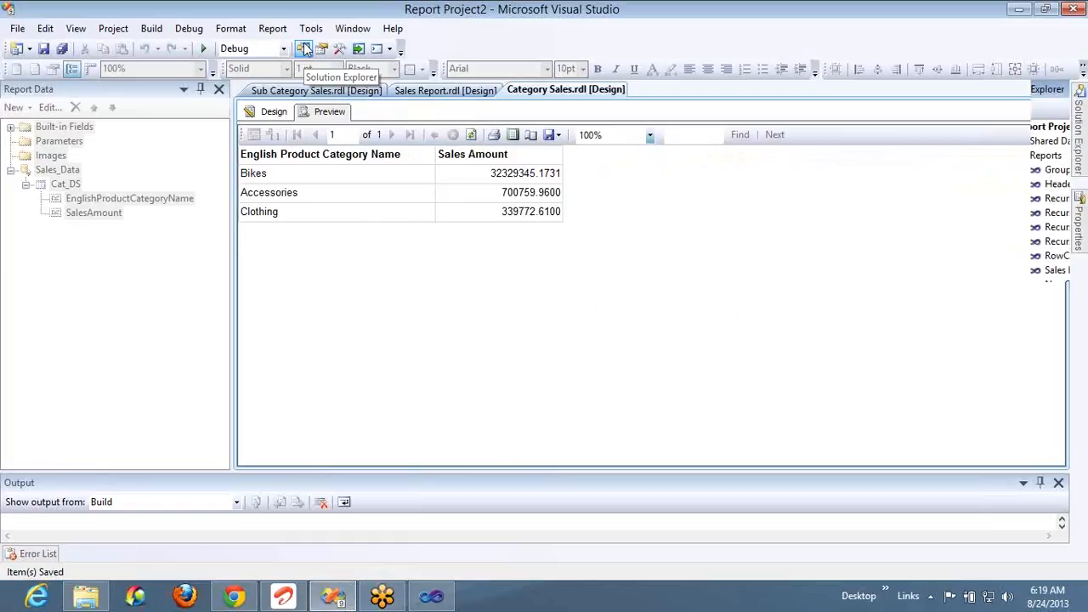
left_click(916, 341)
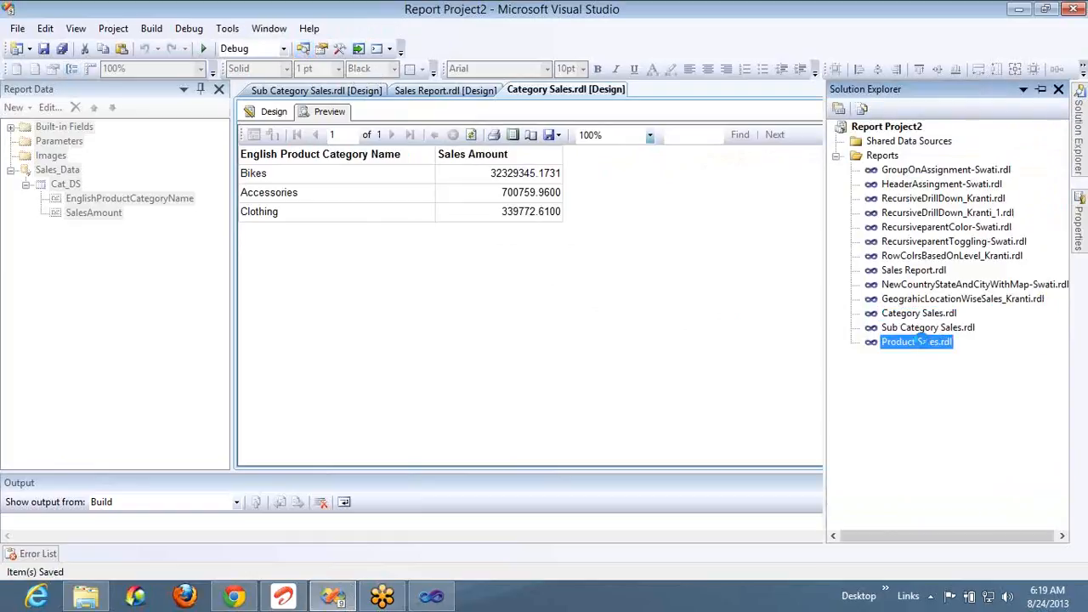
double_click(916, 341)
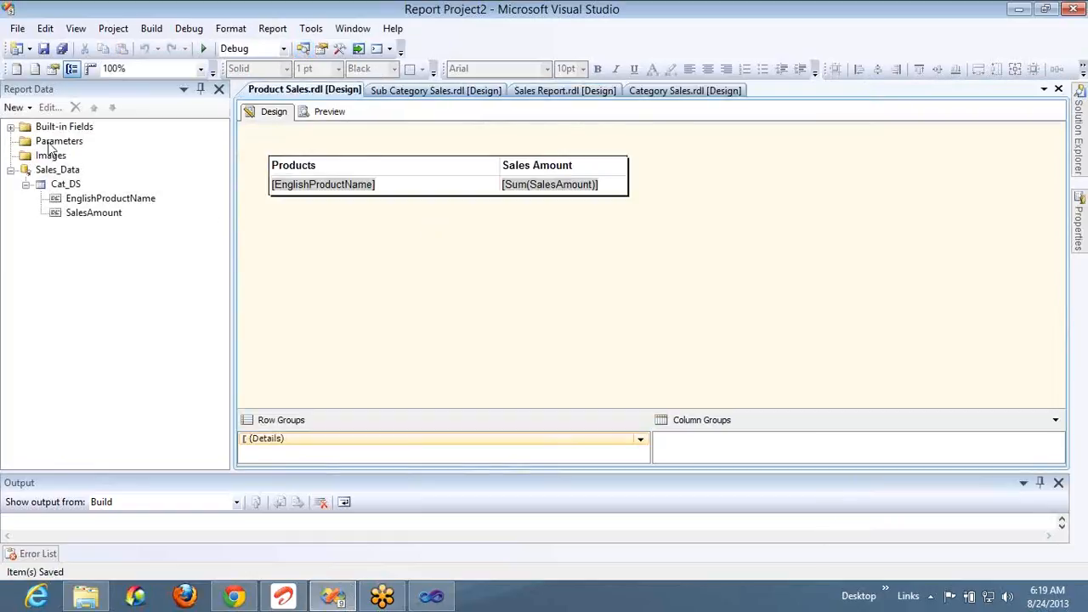
right_click(49, 142)
left_click(91, 154)
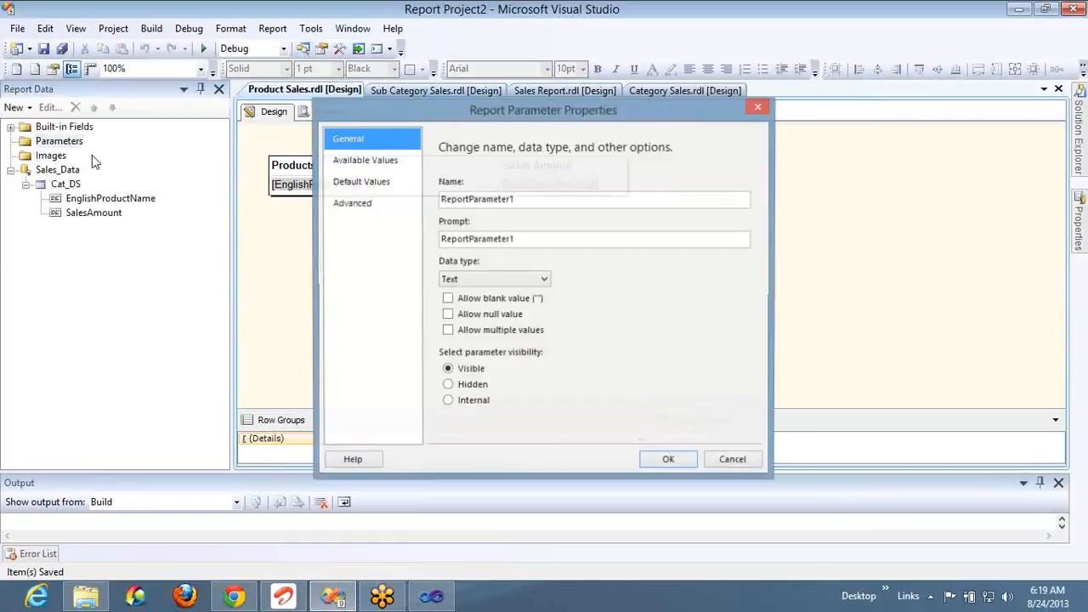
double_click(514, 199)
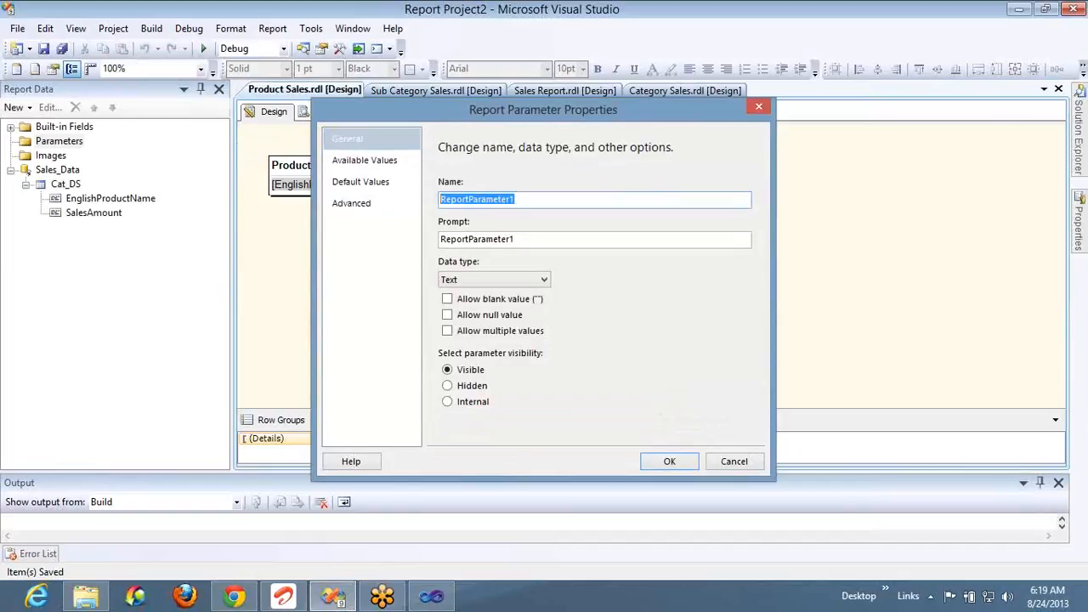
type("paramSubCat")
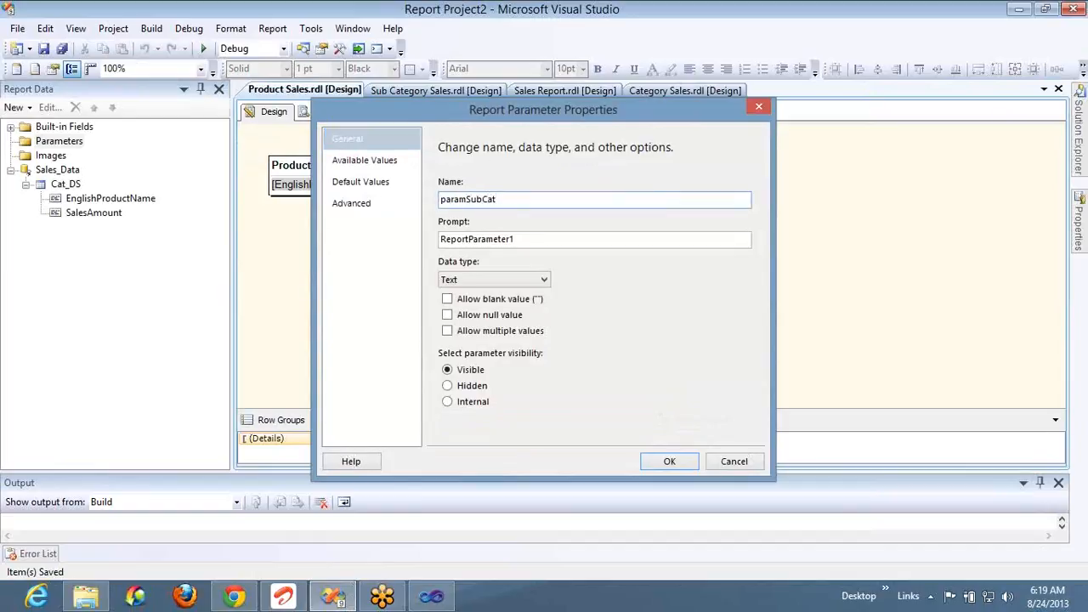
double_click(542, 240)
type("Sub Cat")
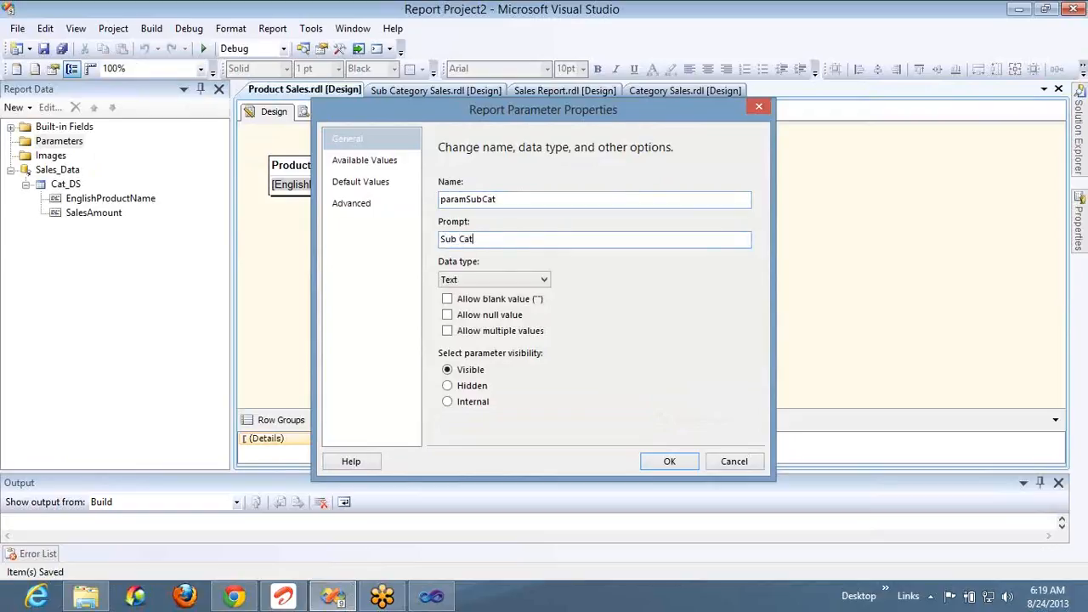
type(" :")
left_click(466, 389)
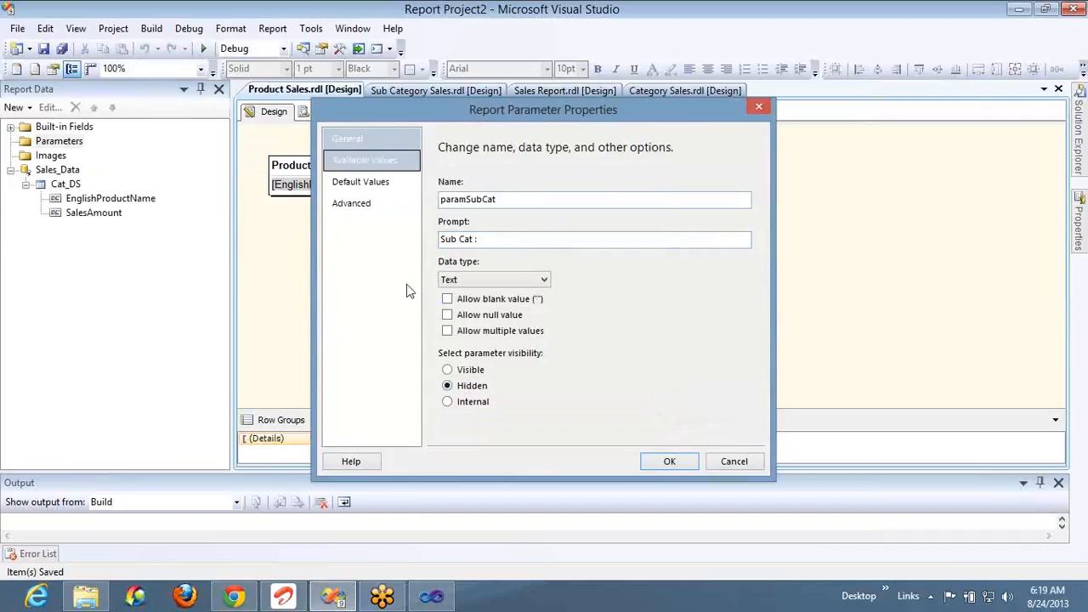
left_click(669, 460)
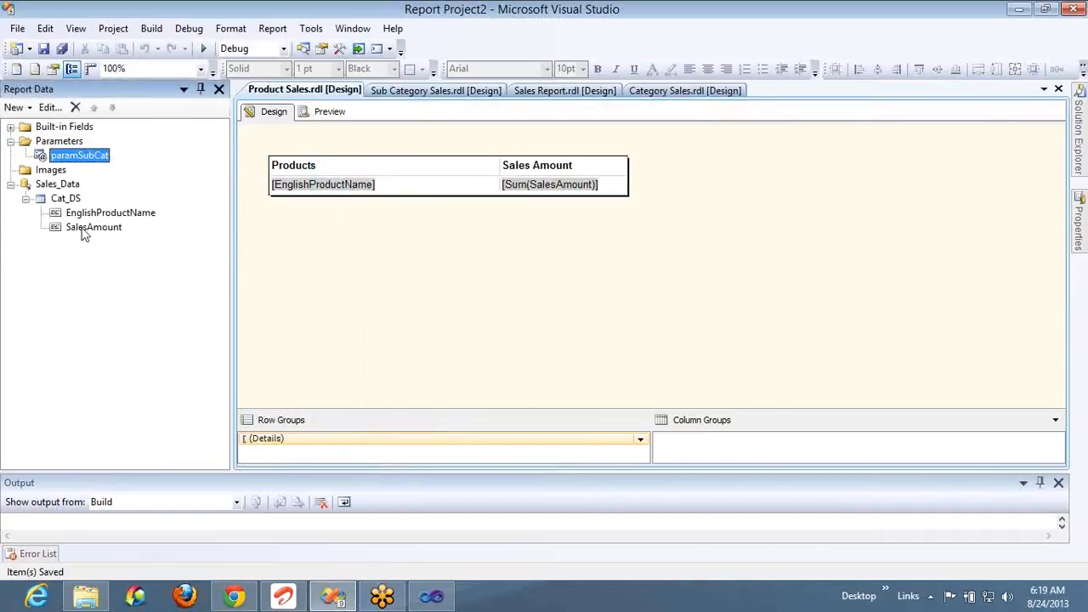
double_click(67, 198)
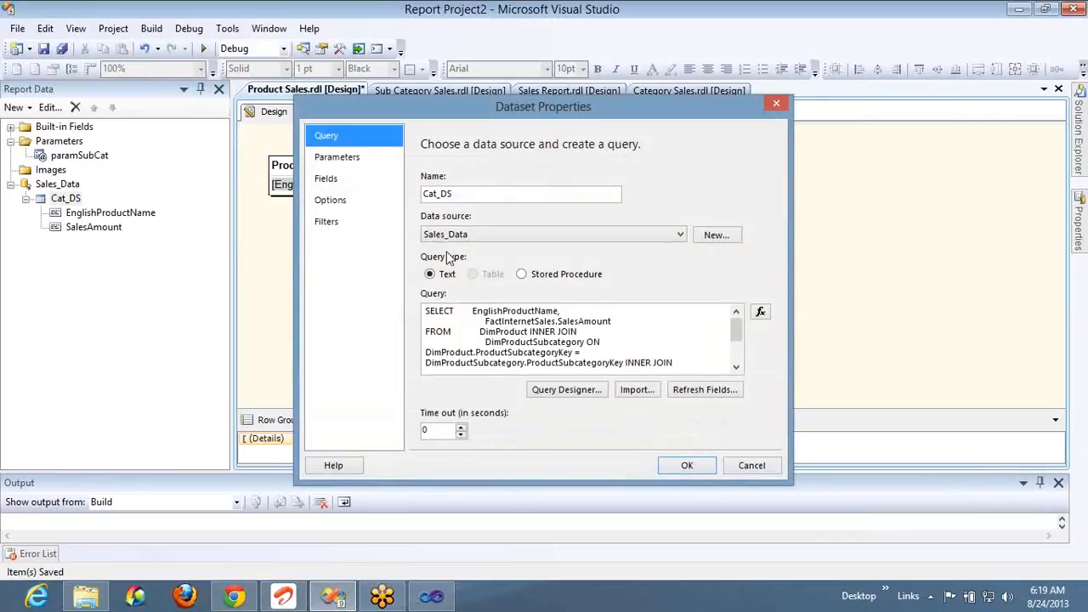
left_click(555, 329)
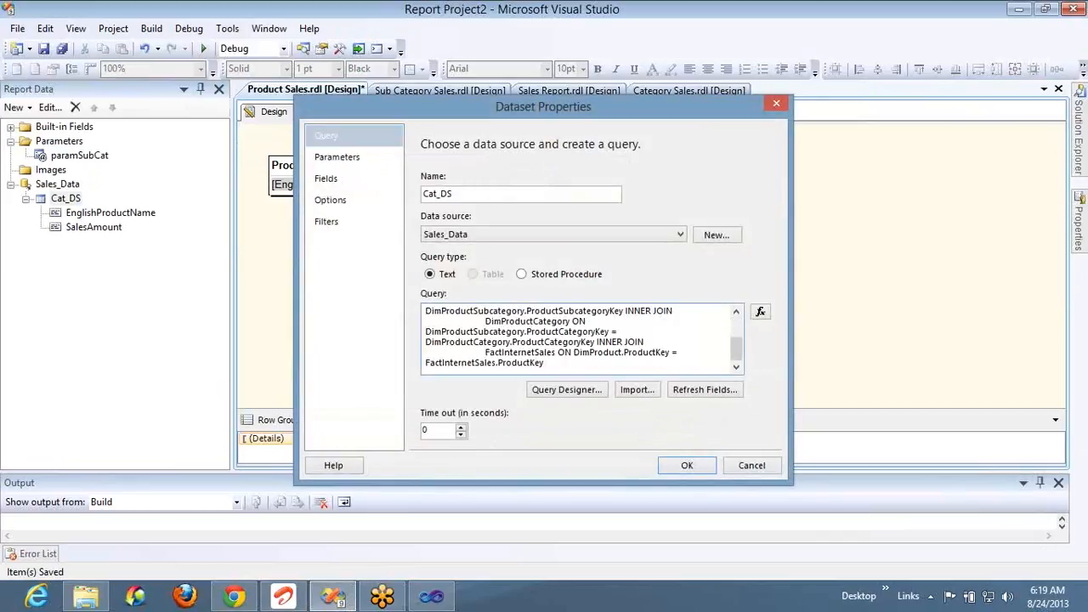
key("Return")
type("Where P")
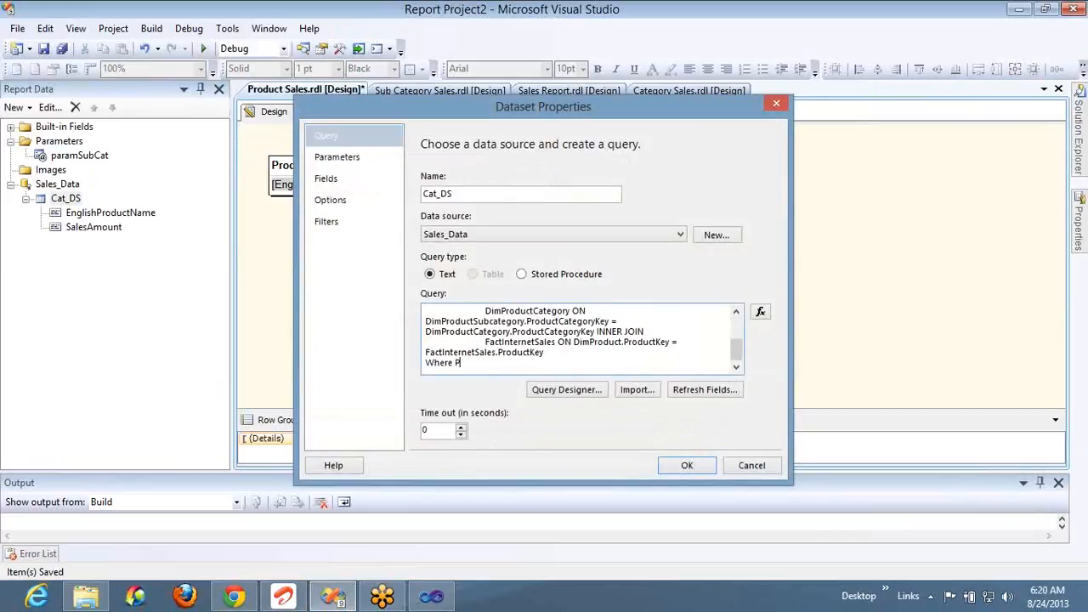
type("roductSubcategoryName = @SubCat")
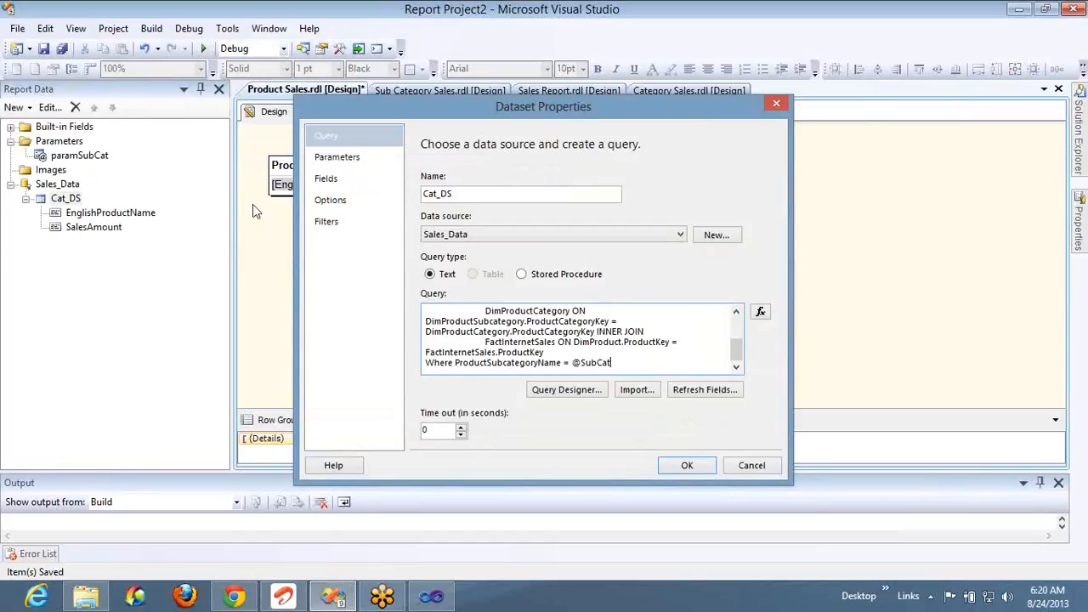
Step: Try to add a query parameter to the Cat_DS dataset, dismissing the parameter value definition and leaving the new row blank
left_click(376, 156)
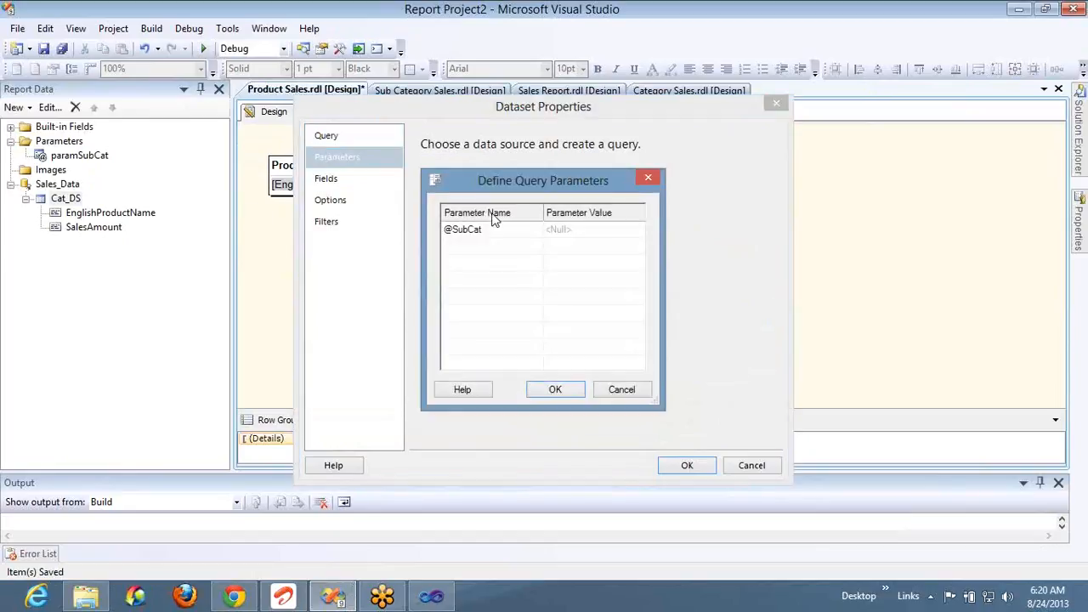
left_click(615, 386)
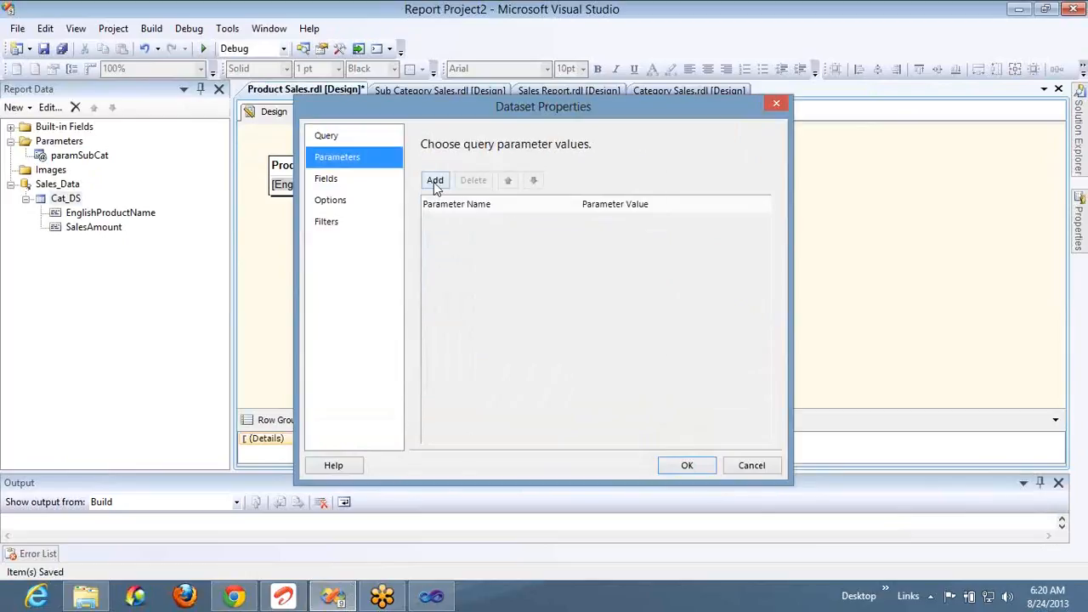
left_click(434, 182)
Step: Correct the column in the Cat_DS query's Where clause to EnglishProductSubcategoryName
left_click(315, 138)
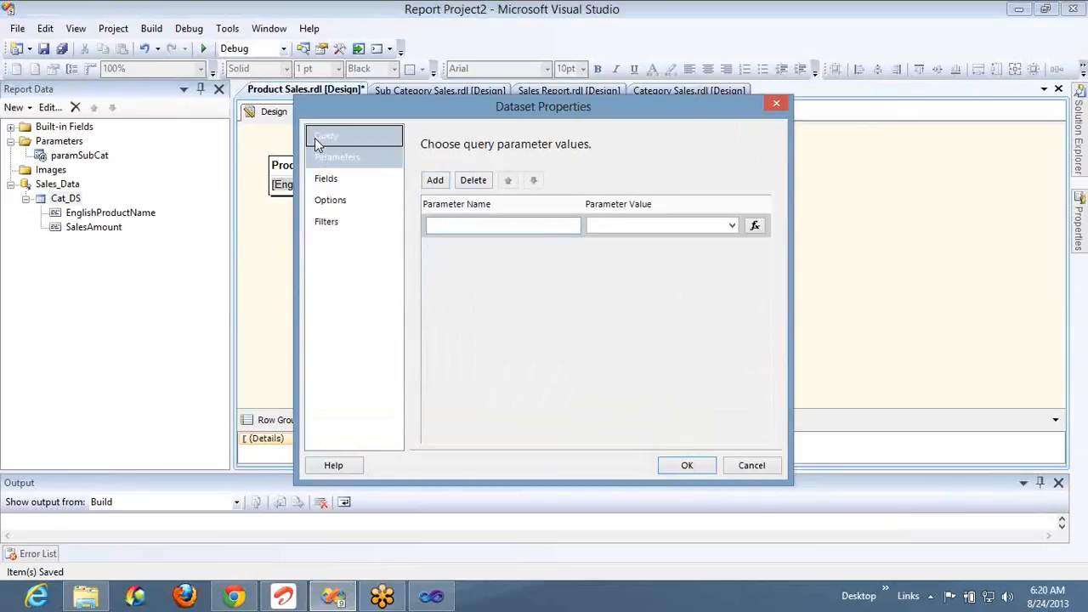
left_click(630, 362)
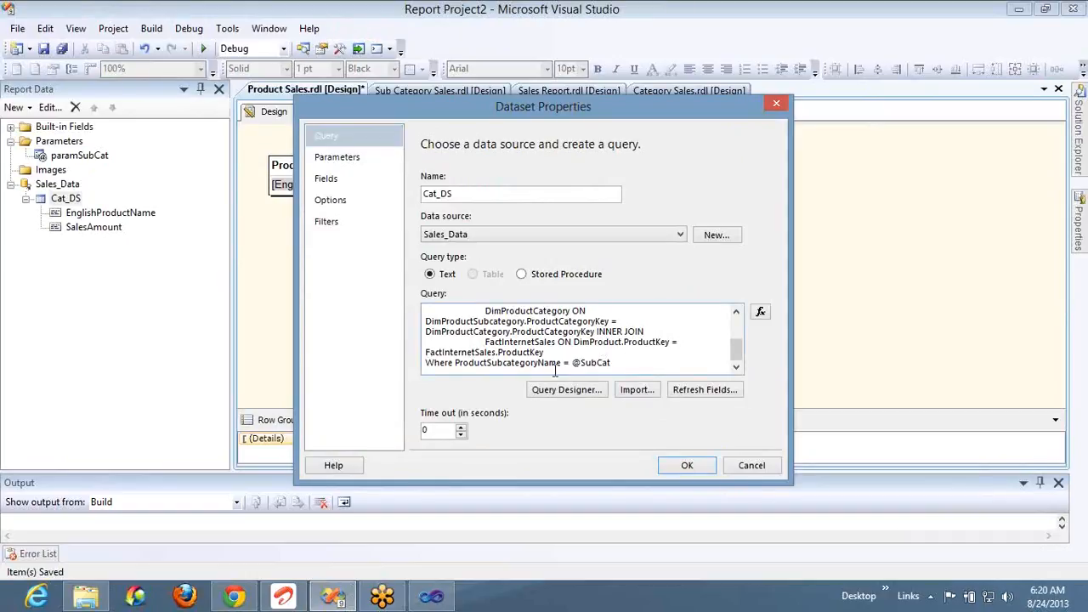
left_click(456, 363)
type("English")
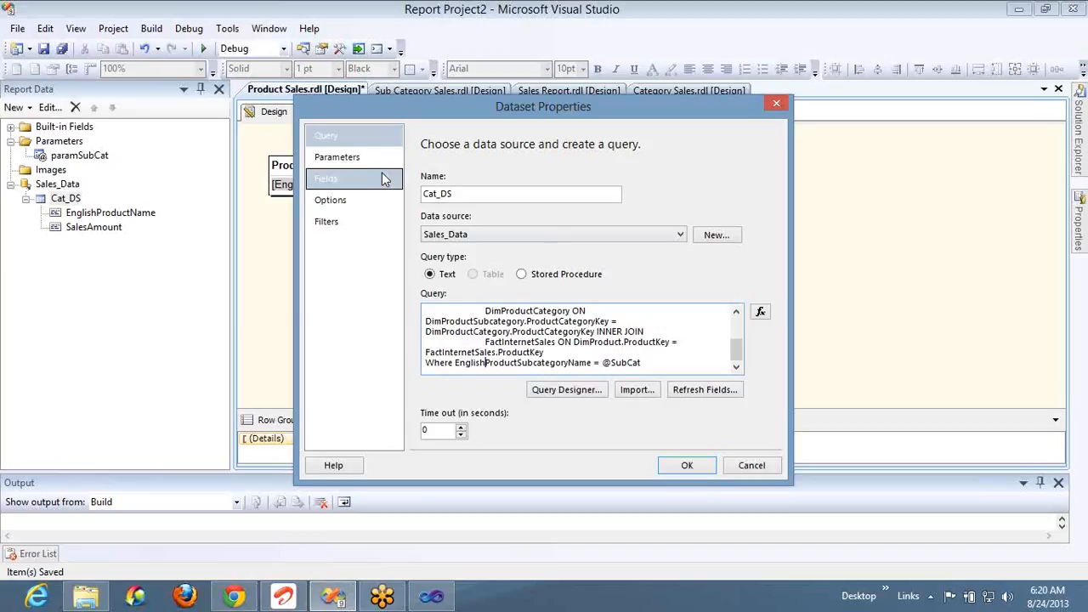
left_click(352, 161)
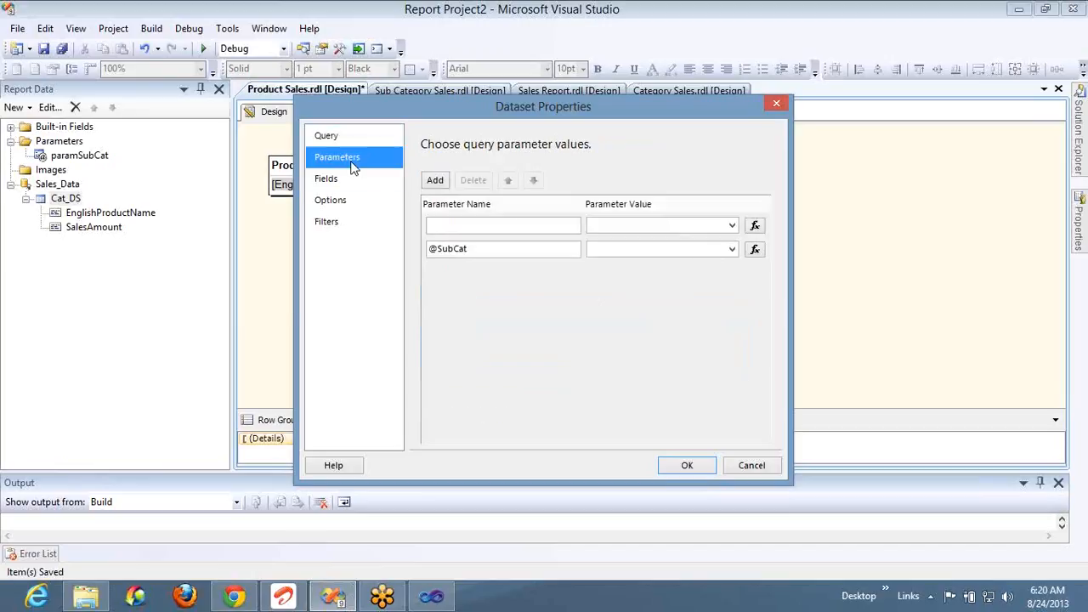
left_click(477, 226)
left_click(472, 180)
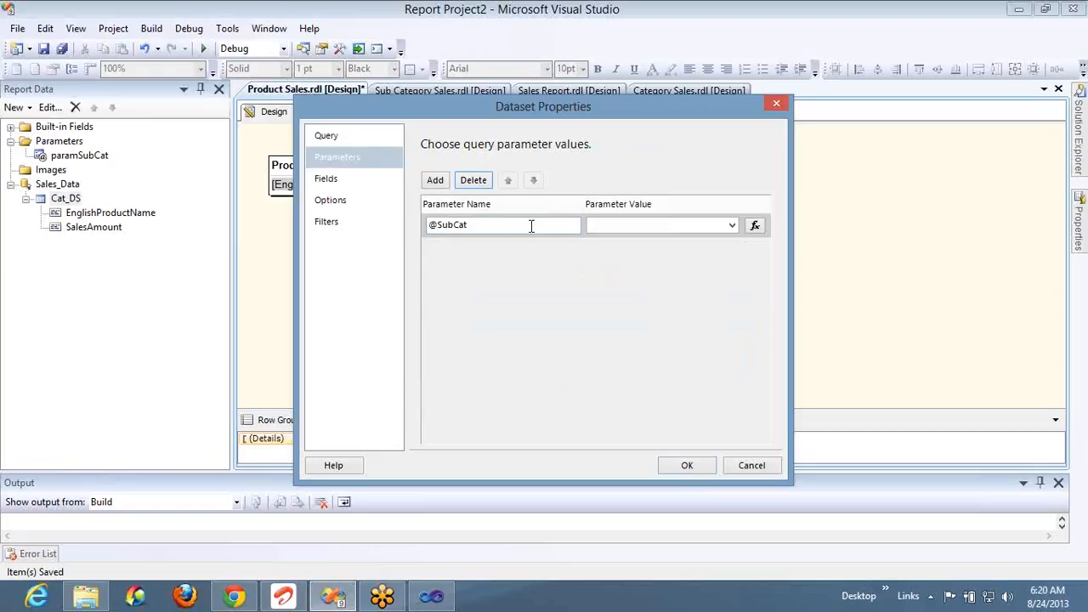
left_click(732, 226)
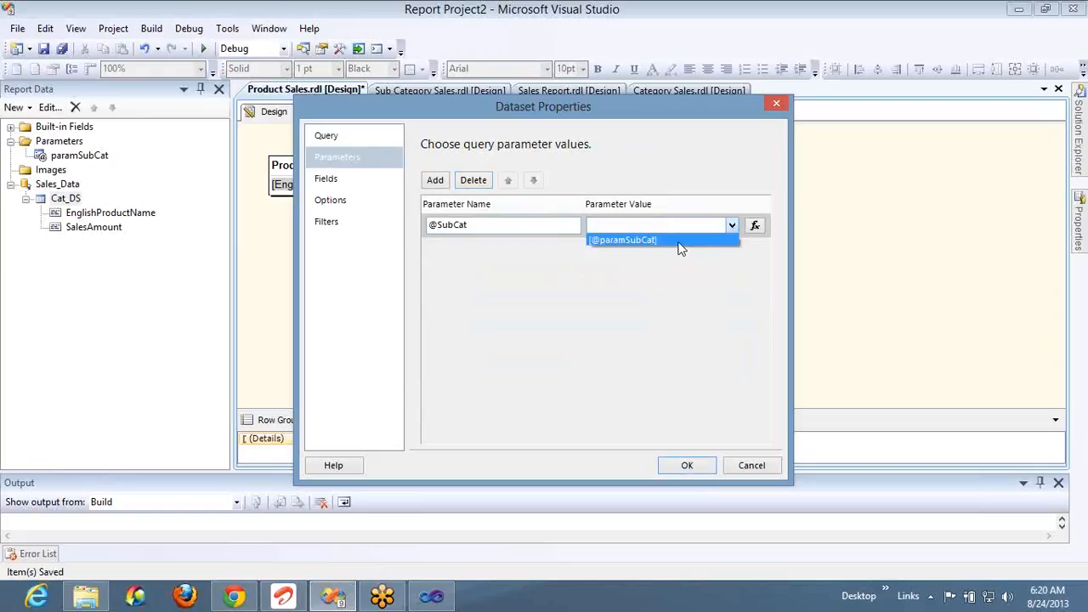
left_click(679, 241)
left_click(687, 468)
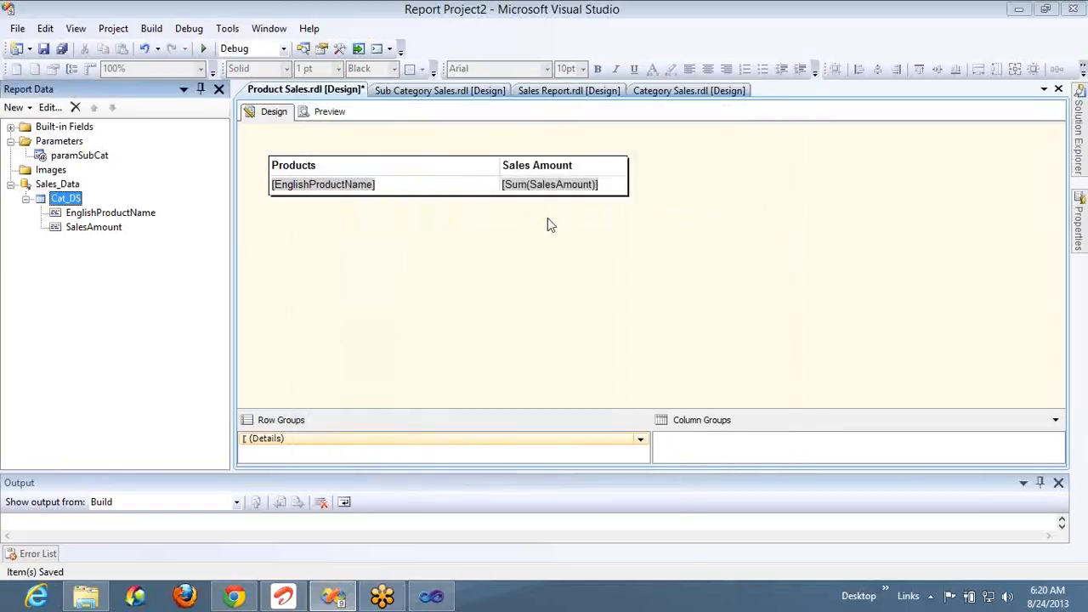
Step: In Sub Category Sales, make the EnglishProductSubCategoryName text box's Product Sales link pass paramSubCat with the value [EnglishProductSubCategoryName]
left_click(416, 91)
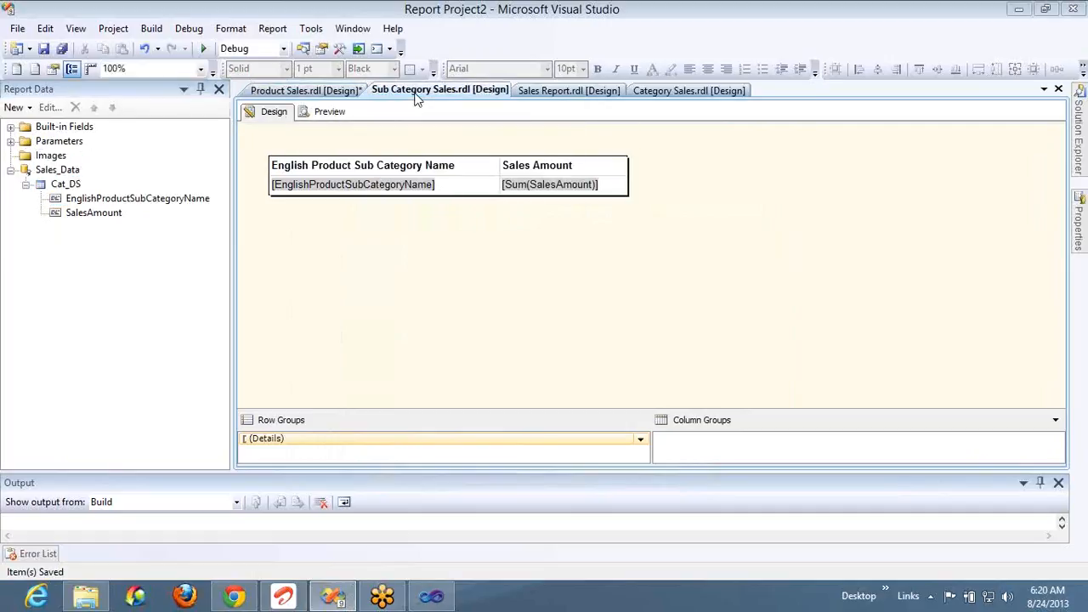
right_click(399, 186)
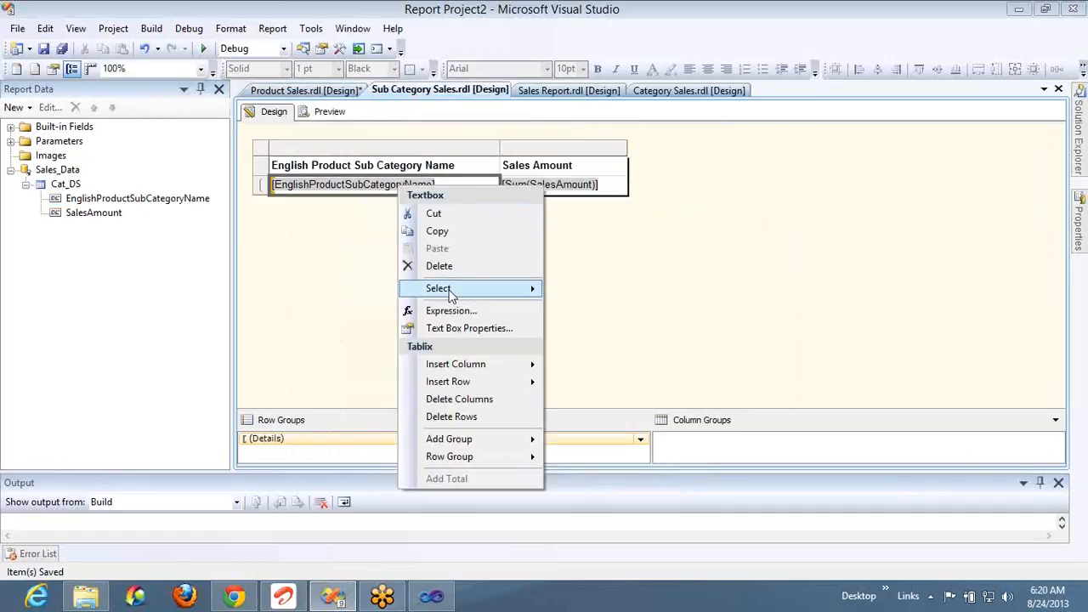
left_click(462, 327)
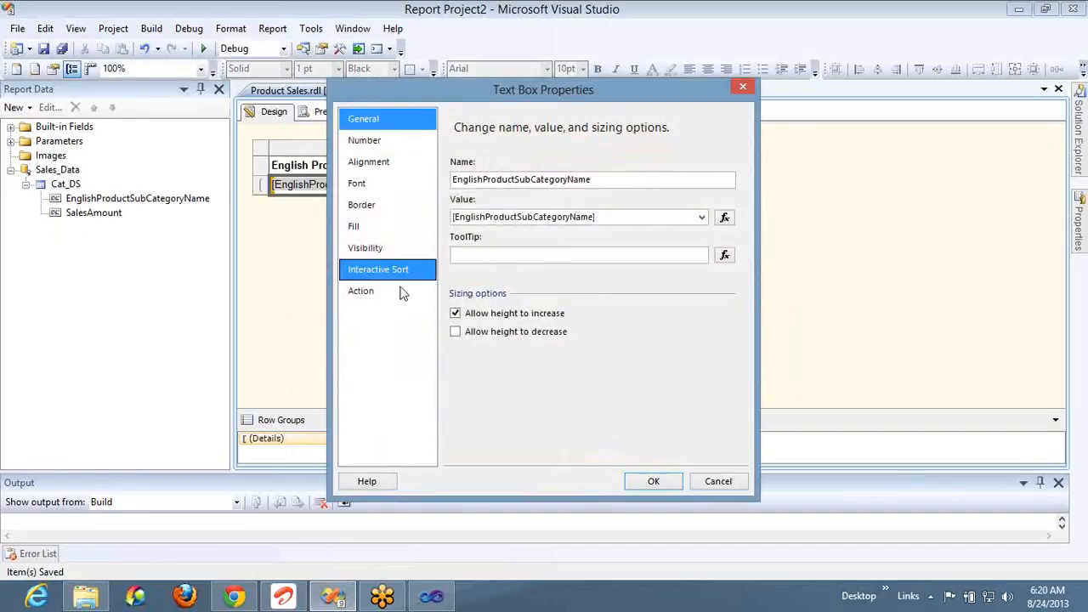
left_click(401, 291)
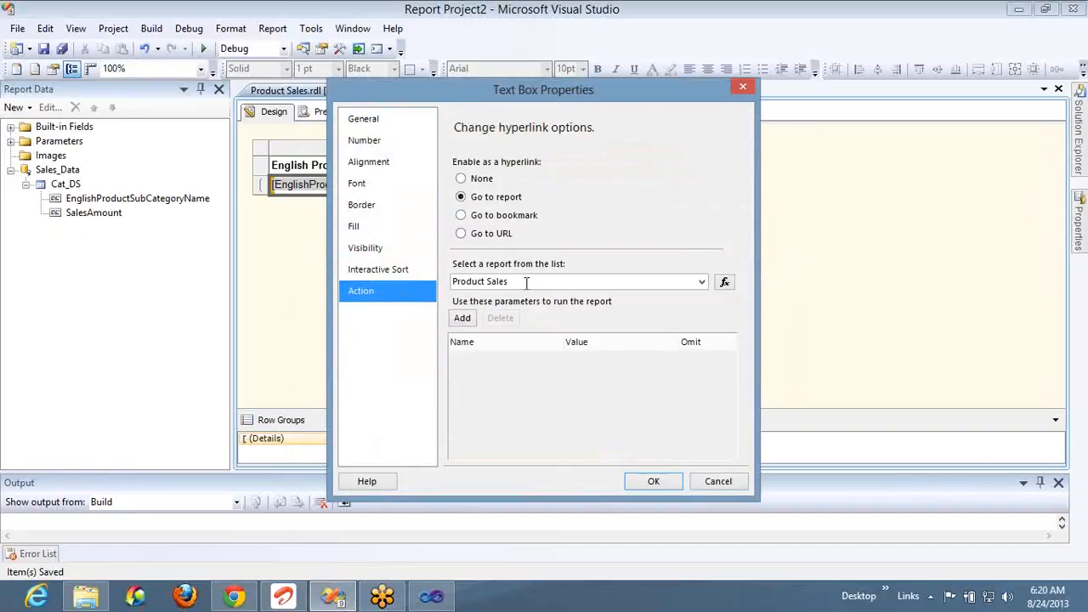
left_click(463, 317)
left_click(552, 364)
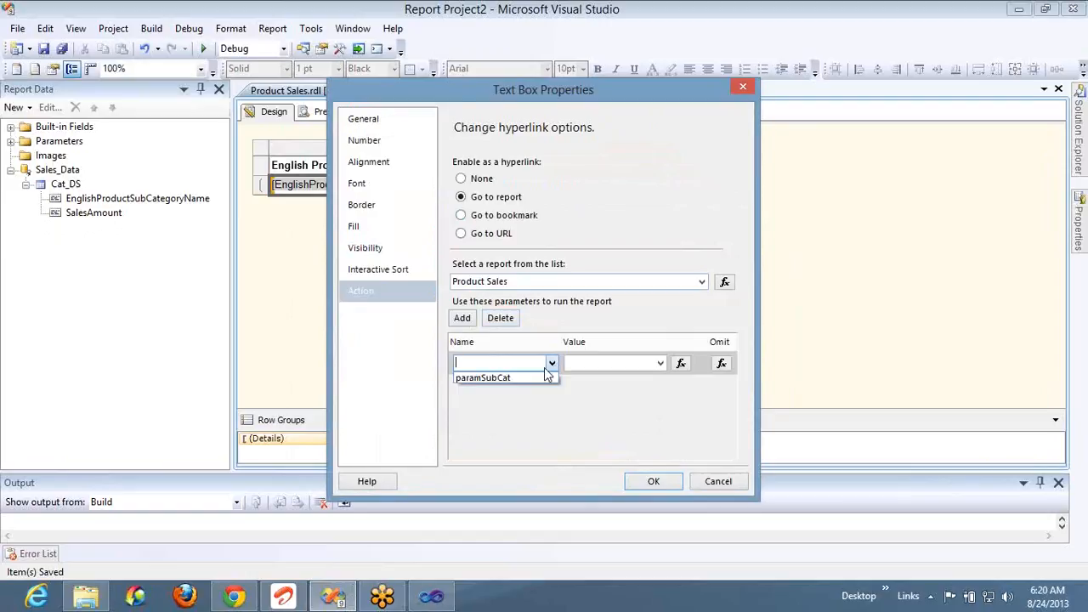
left_click(536, 376)
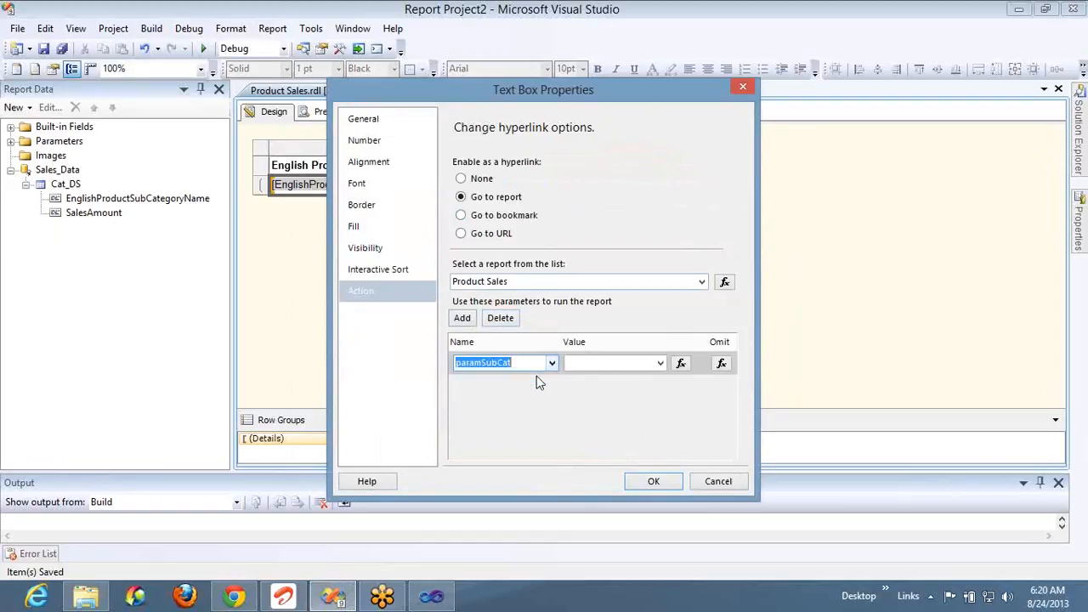
left_click(660, 364)
left_click(636, 382)
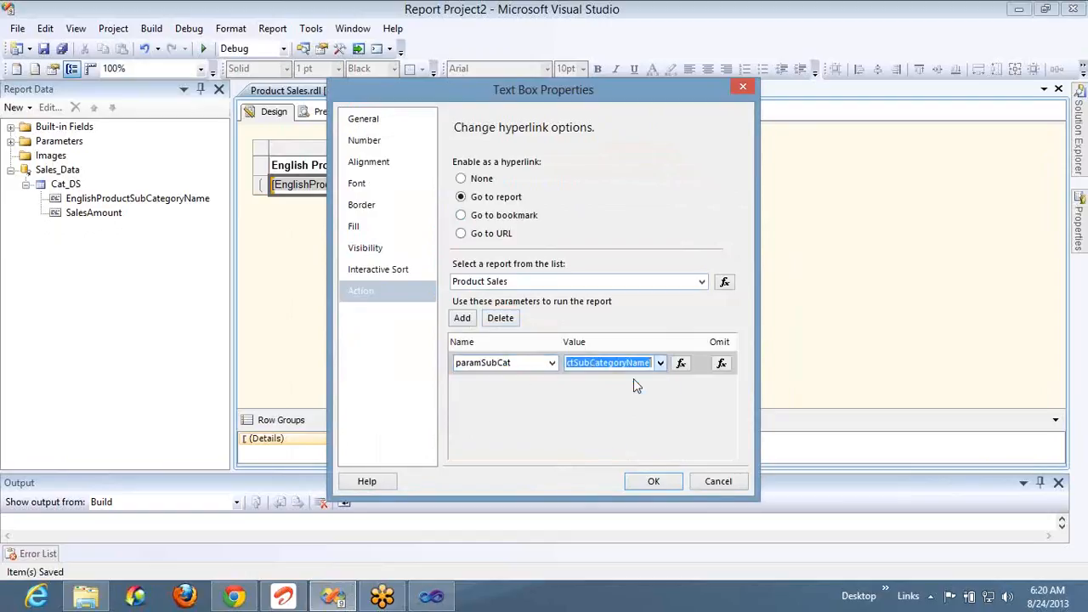
left_click(654, 481)
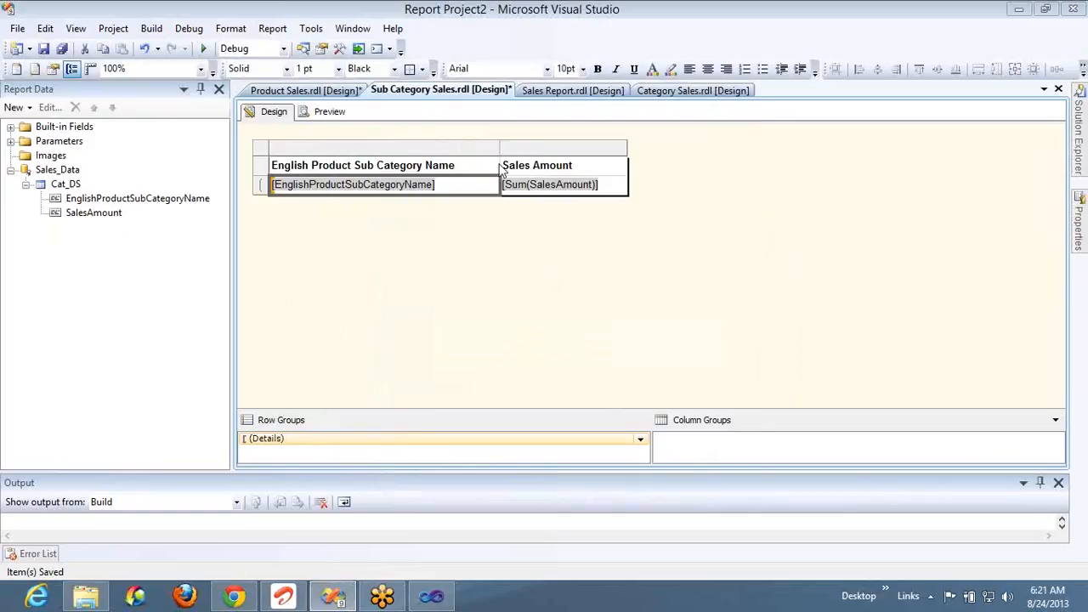
Step: Close the Sub Category Sales and Product Sales reports, saving the changes to both
left_click(1058, 88)
left_click(527, 392)
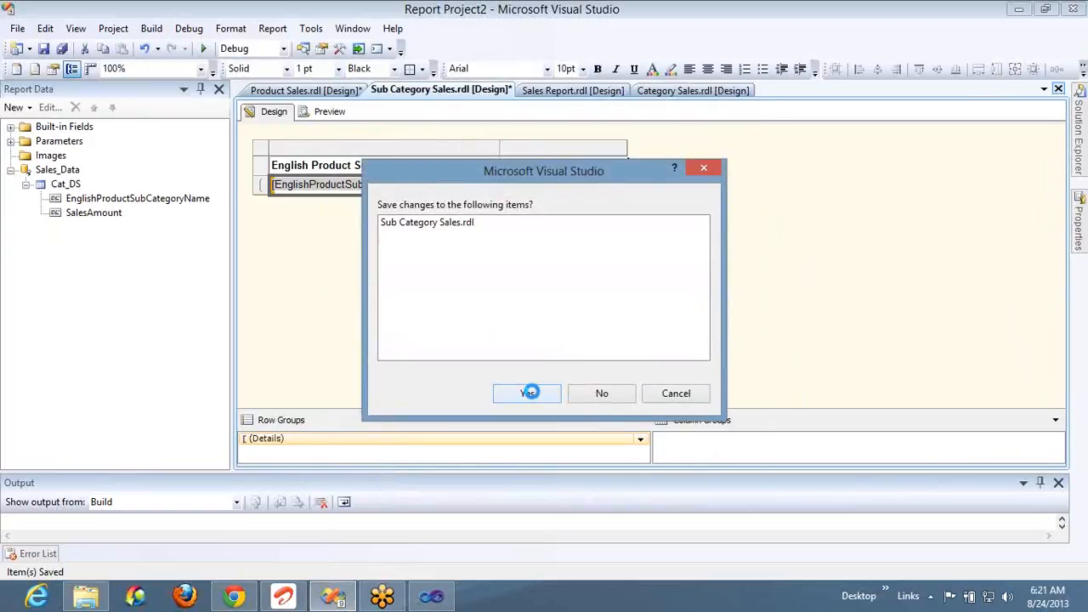
left_click(1058, 89)
key("Return")
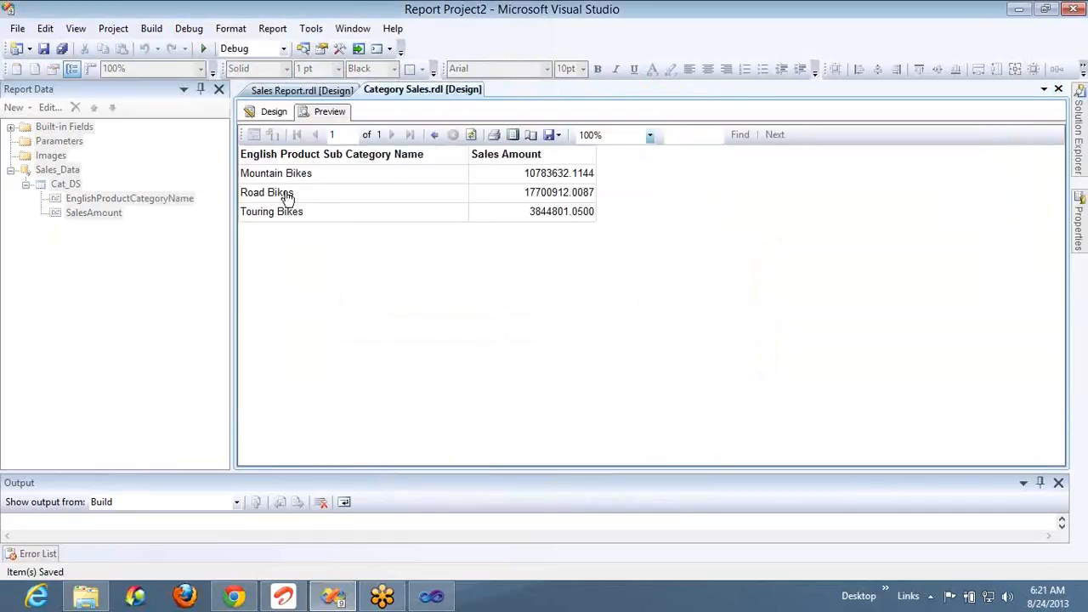
Step: Check the product reports for Road Bikes, Touring Bikes and Mountain Bikes in the preview, and return to the category list
left_click(288, 194)
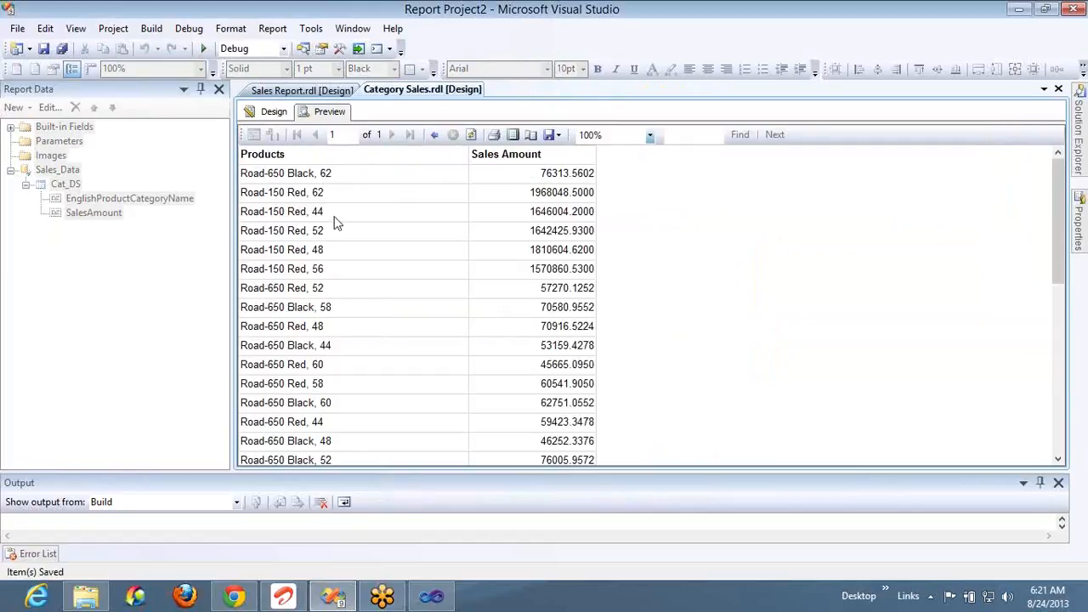
left_click(433, 134)
left_click(289, 205)
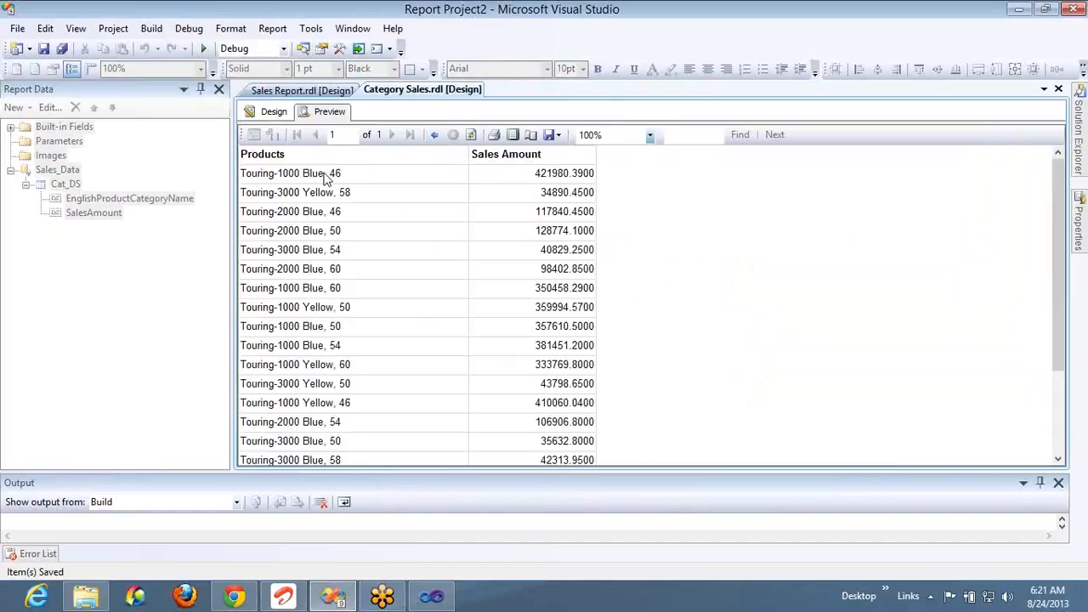
left_click(435, 136)
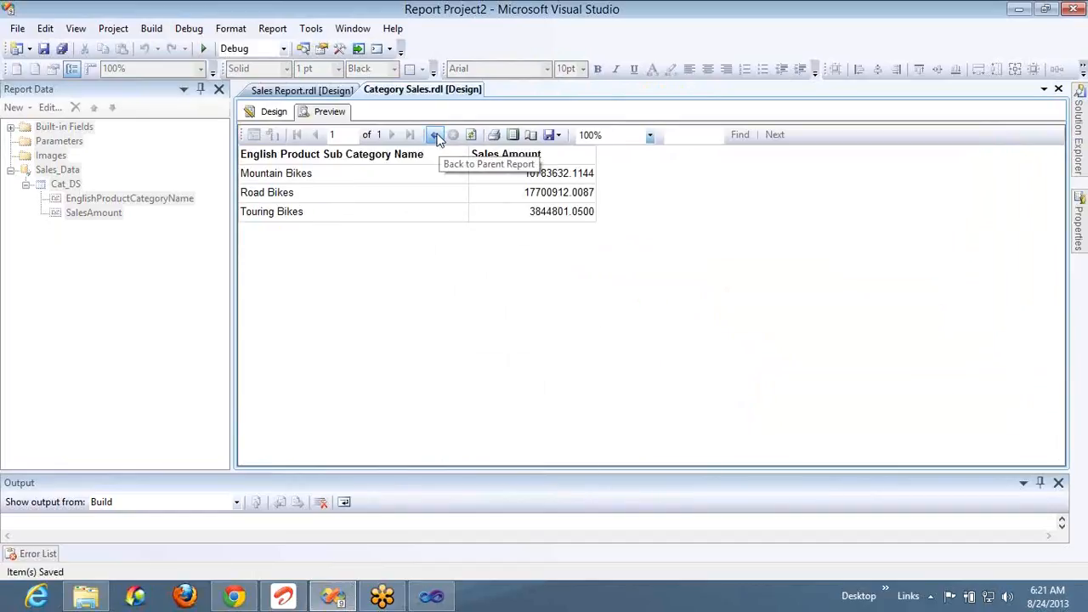
left_click(299, 173)
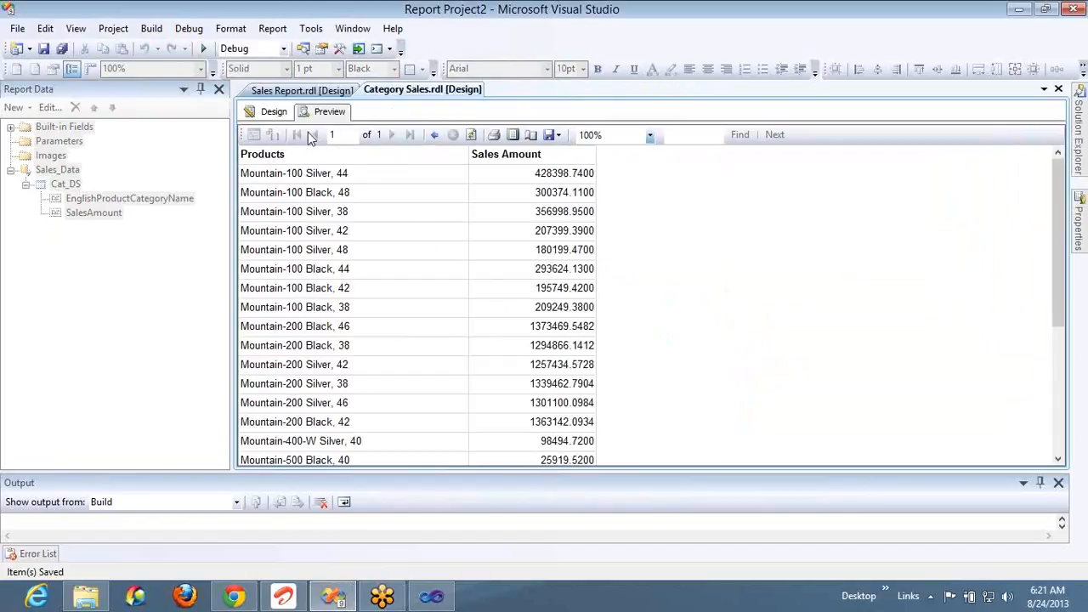
left_click(439, 138)
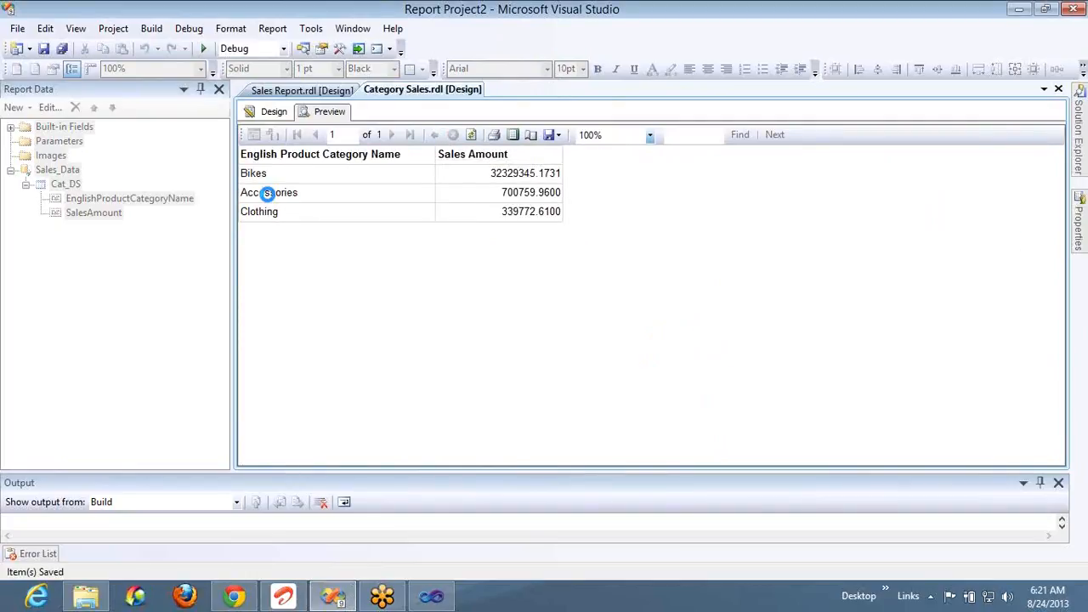
Step: Follow Accessories and Helmets in the preview to check the filtered products, and return to the category list
left_click(266, 192)
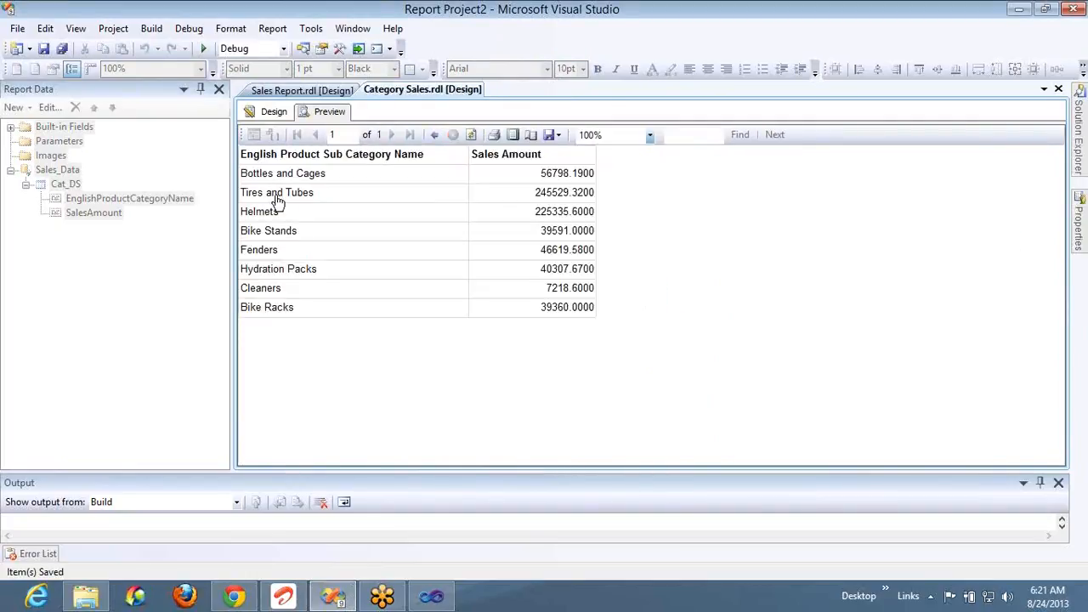
left_click(266, 212)
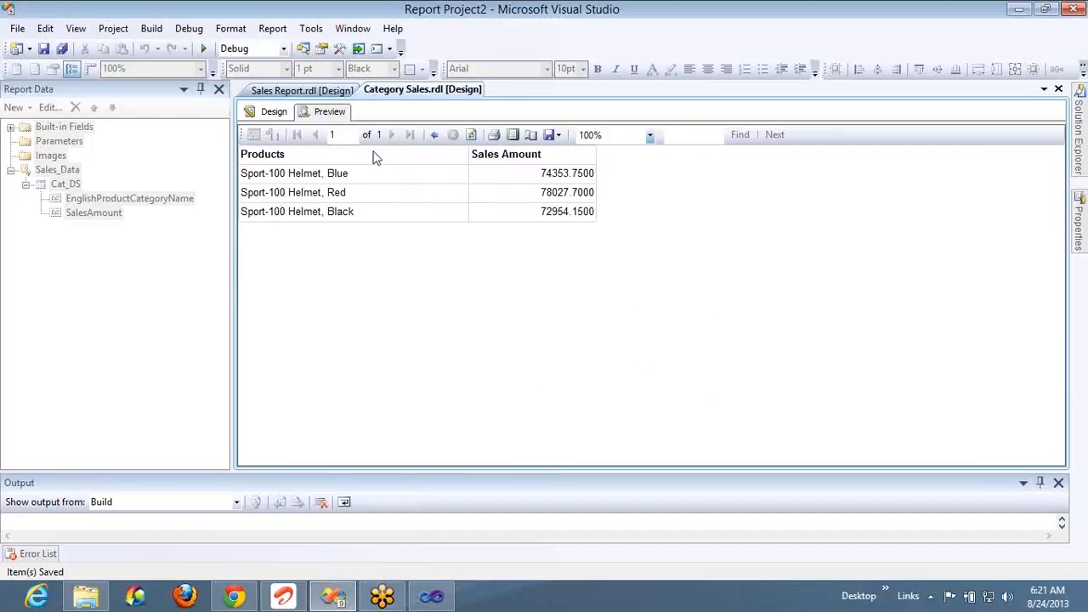
left_click(433, 136)
left_click(433, 136)
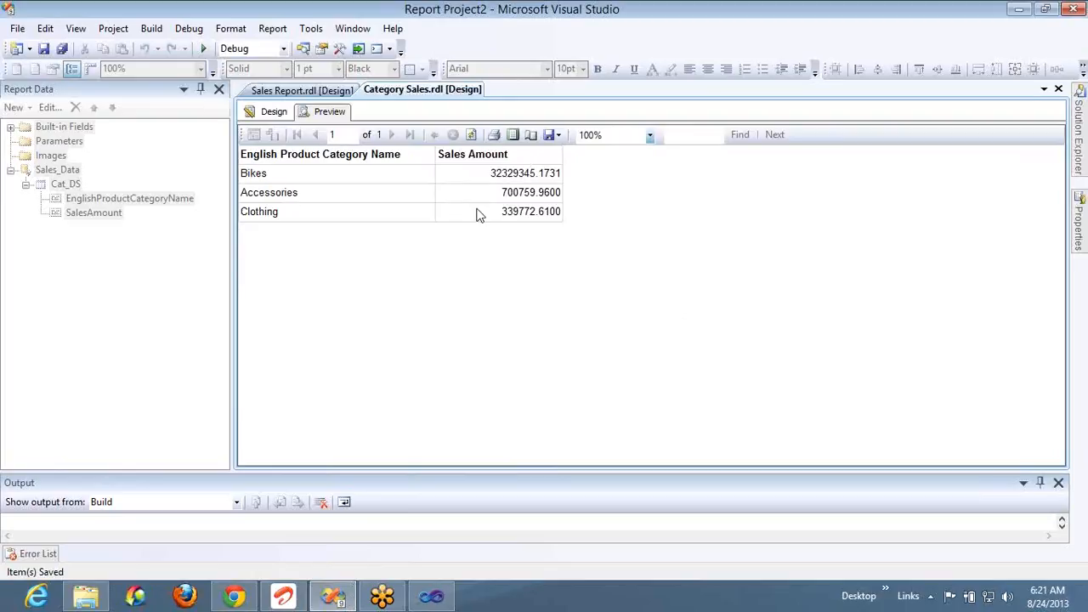
Step: Check the products under Accessories for Bike Stands, Fenders, and Tires and Tubes, and go back to the Category Sales design
left_click(280, 193)
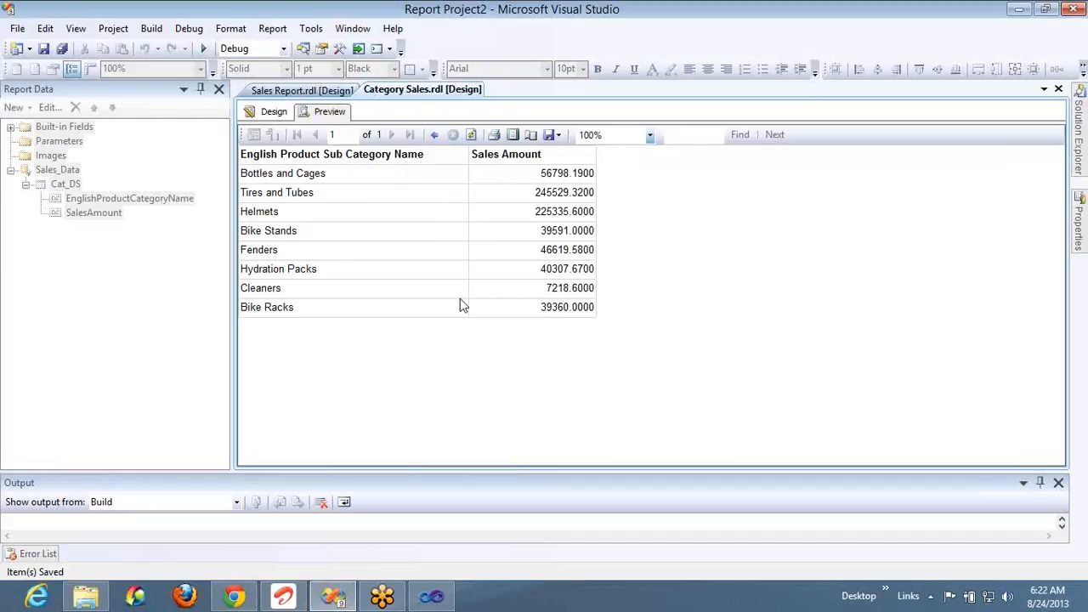
left_click(266, 234)
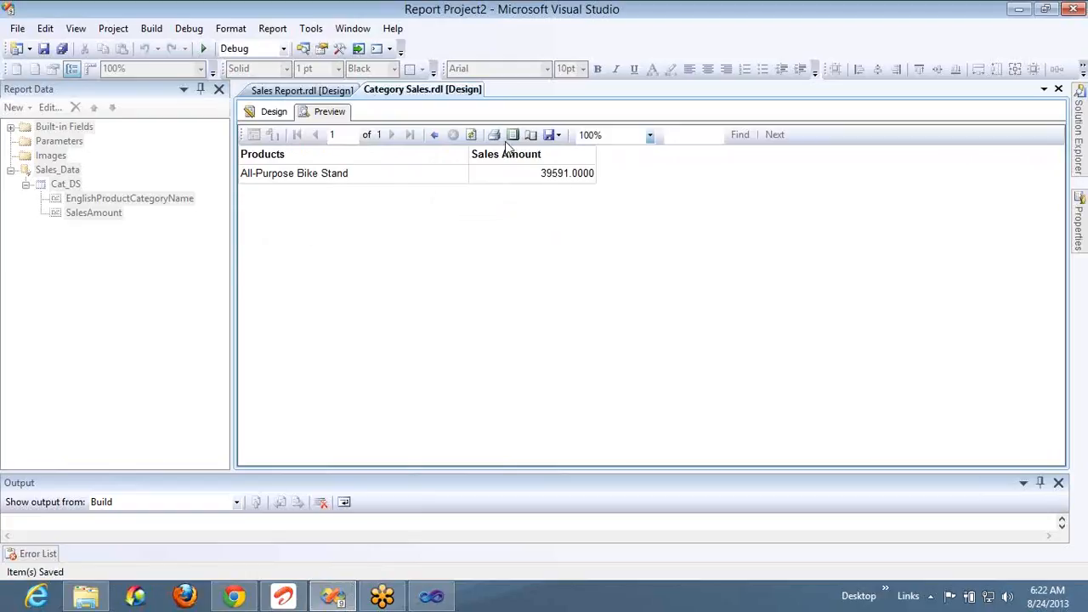
left_click(433, 134)
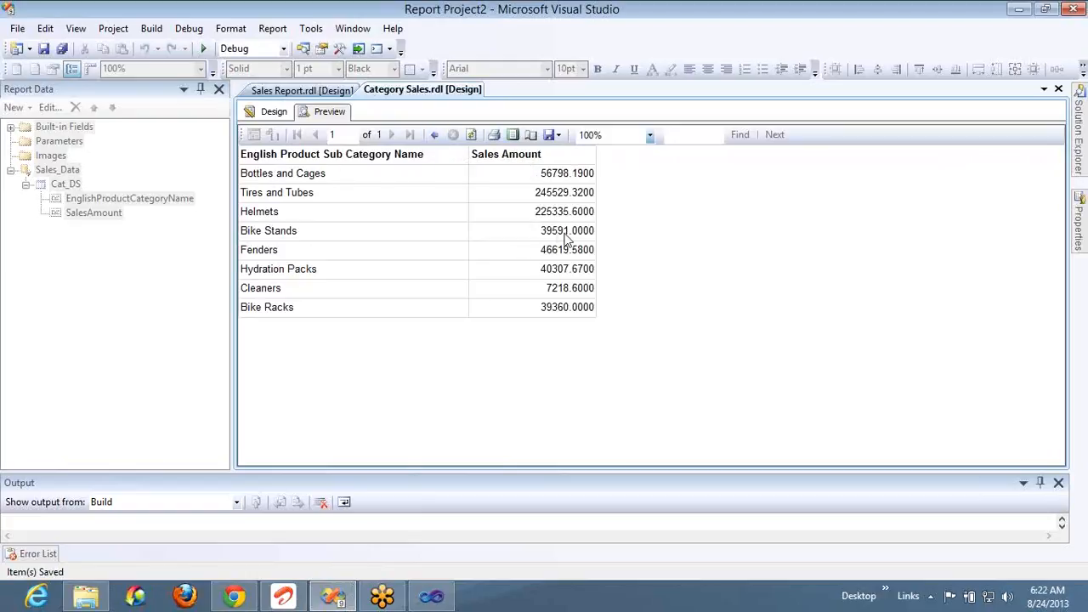
left_click(267, 248)
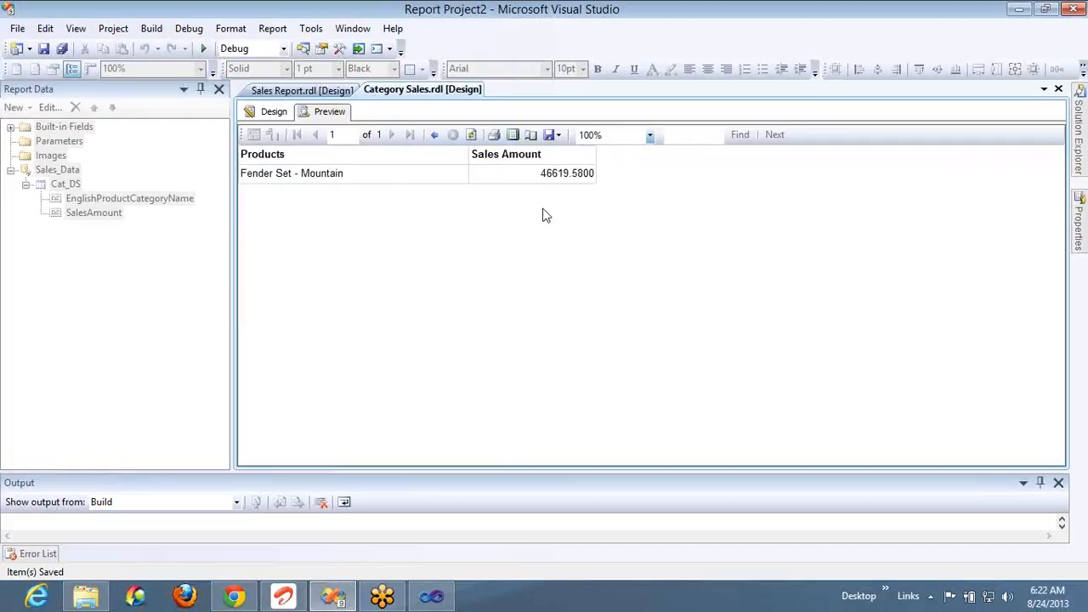
left_click(434, 136)
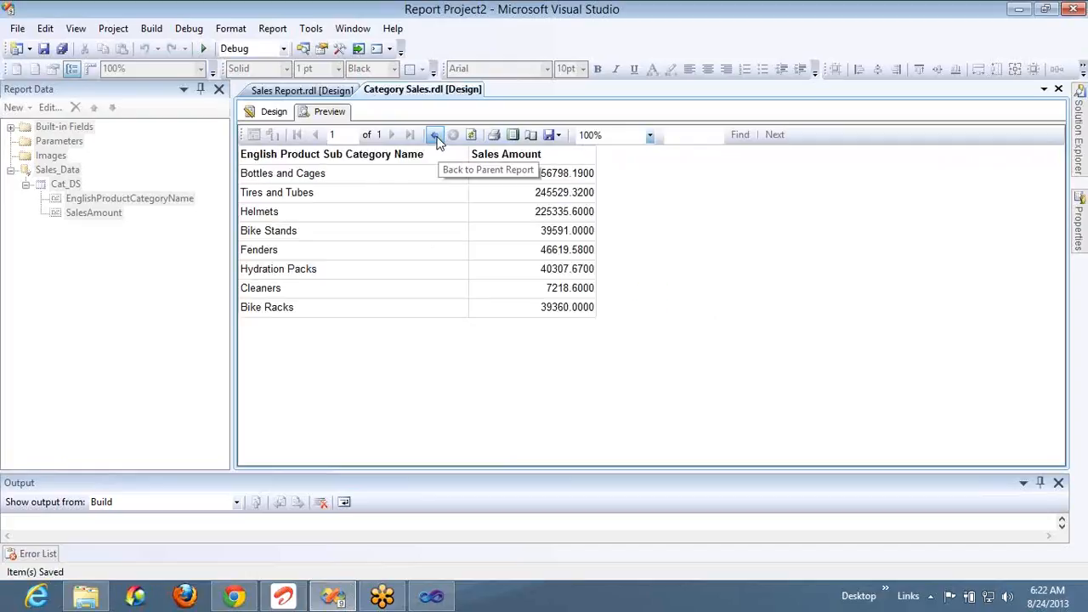
left_click(283, 193)
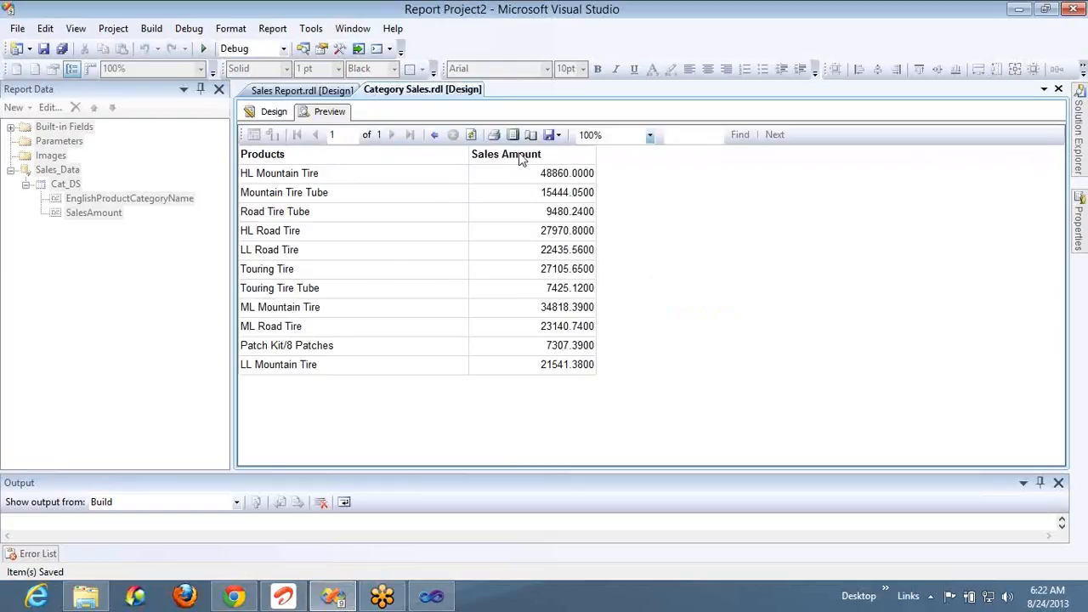
left_click(435, 136)
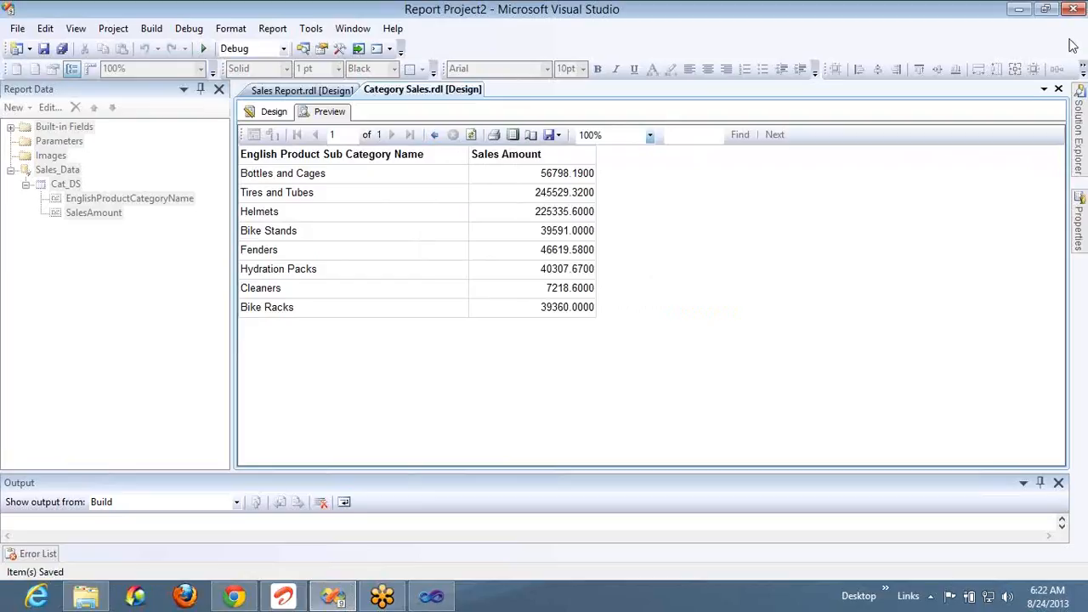
left_click(273, 111)
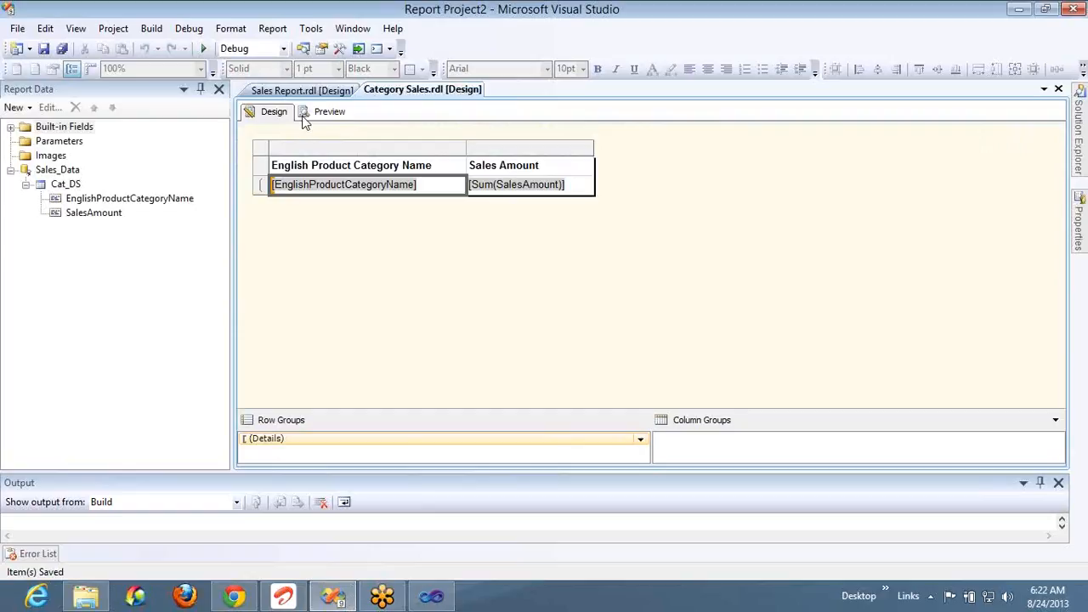
right_click(428, 188)
left_click(340, 237)
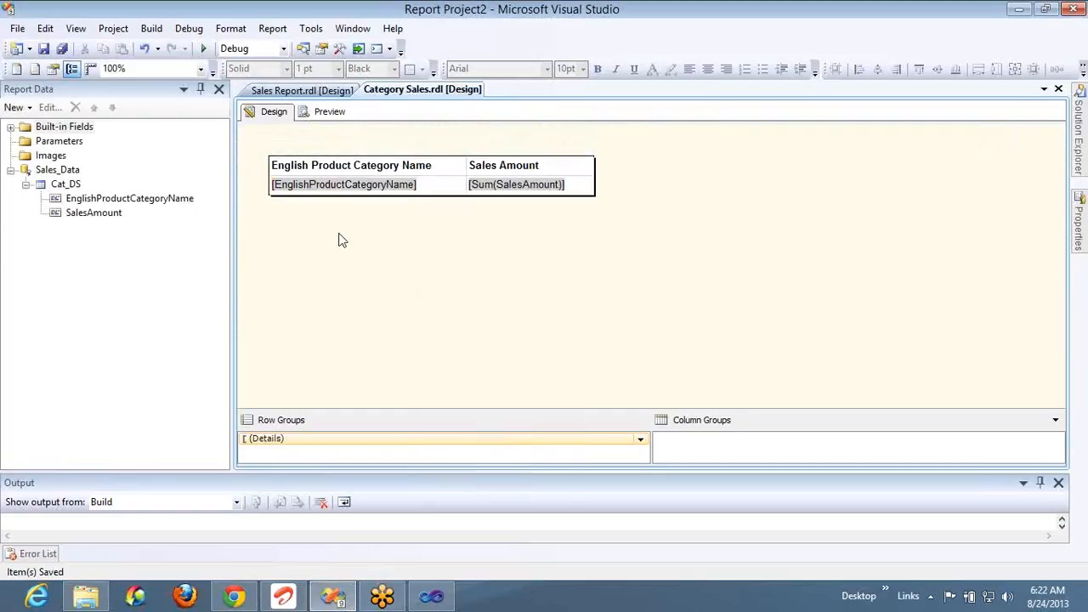
right_click(432, 193)
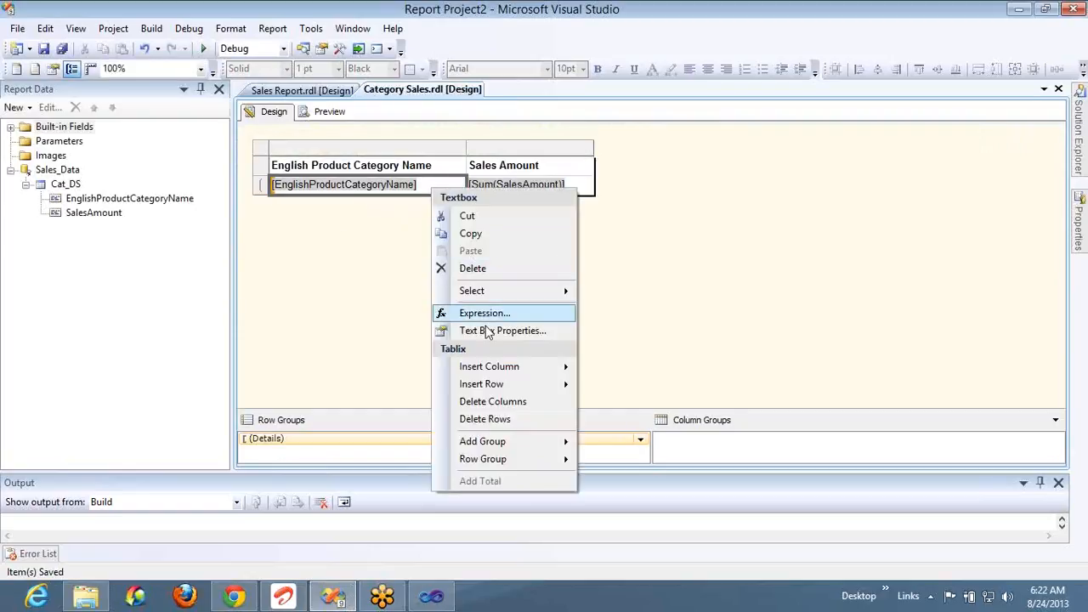
left_click(391, 255)
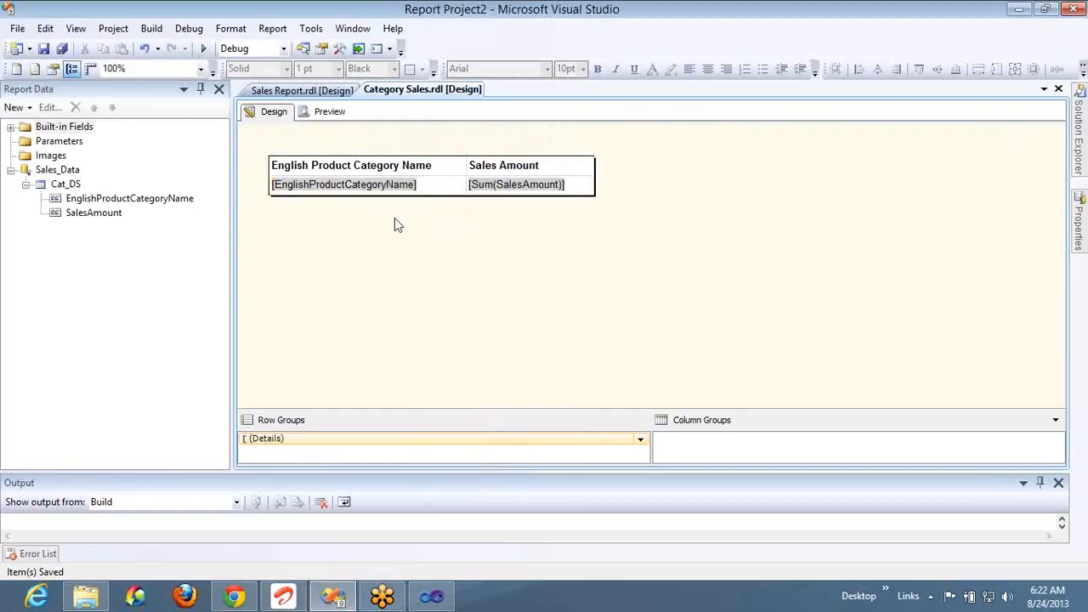
Step: Underline the EnglishProductCategoryName text box in the Category Sales table and set its text color to DarkBlue
left_click(431, 189)
key("ctrl+u")
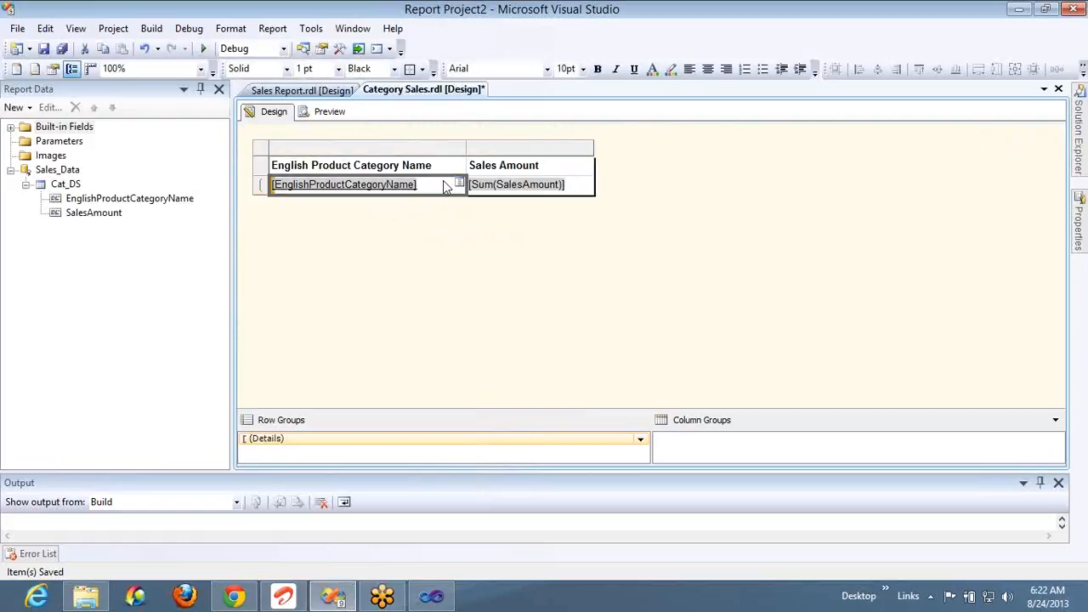
key("F4")
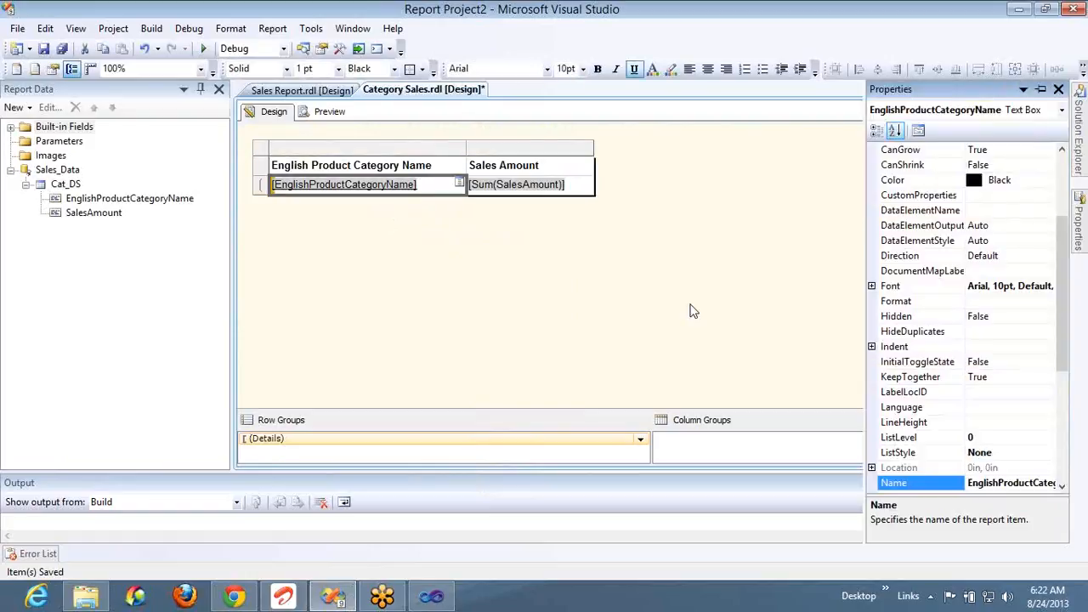
left_click(1052, 182)
left_click(1048, 181)
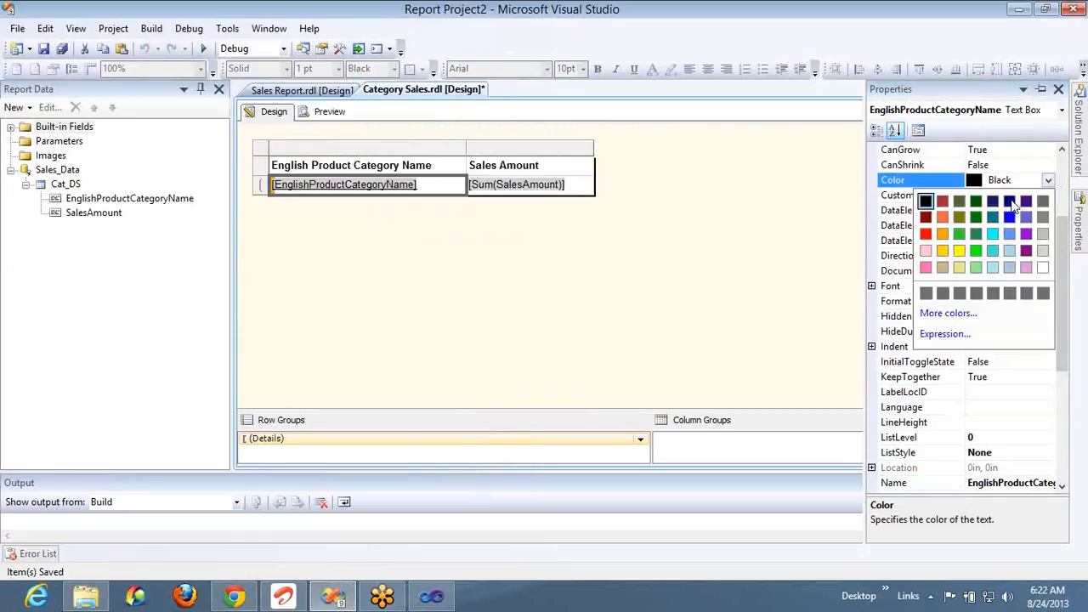
left_click(1009, 201)
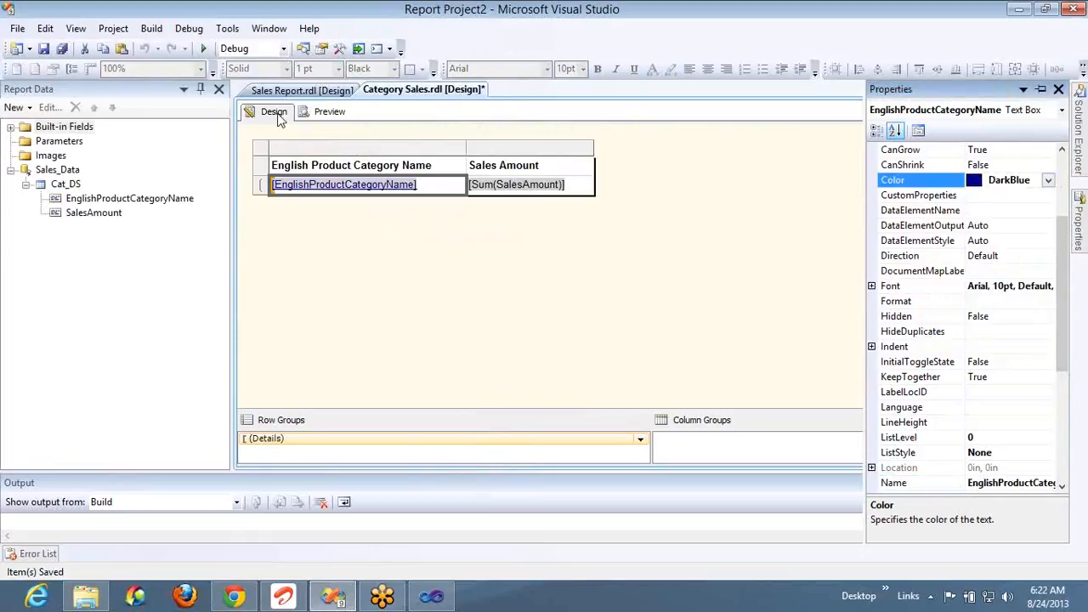
Step: Preview Category Sales and follow the Accessories link to its subcategory report
left_click(335, 115)
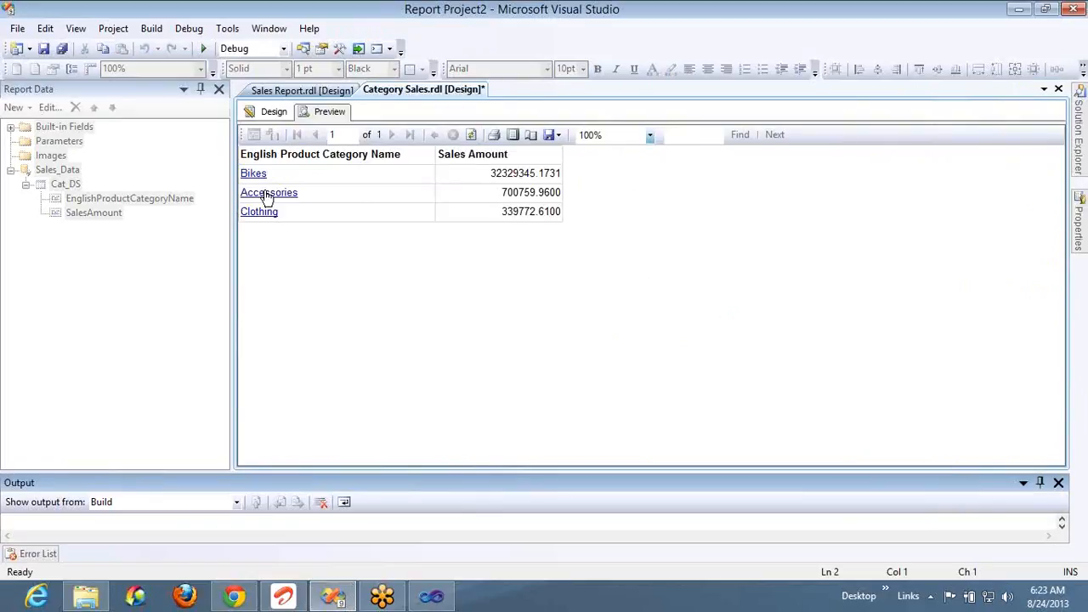
left_click(265, 193)
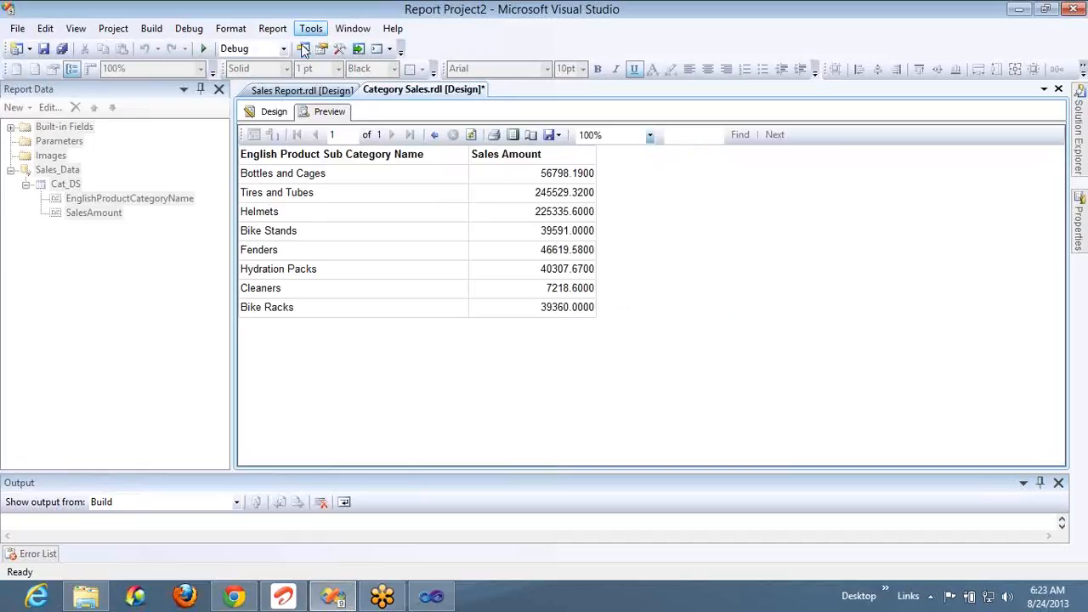
Step: Open the Sub Category Sales report and underline the EnglishProductSubCategoryName text box in its table
left_click(303, 48)
left_click(922, 328)
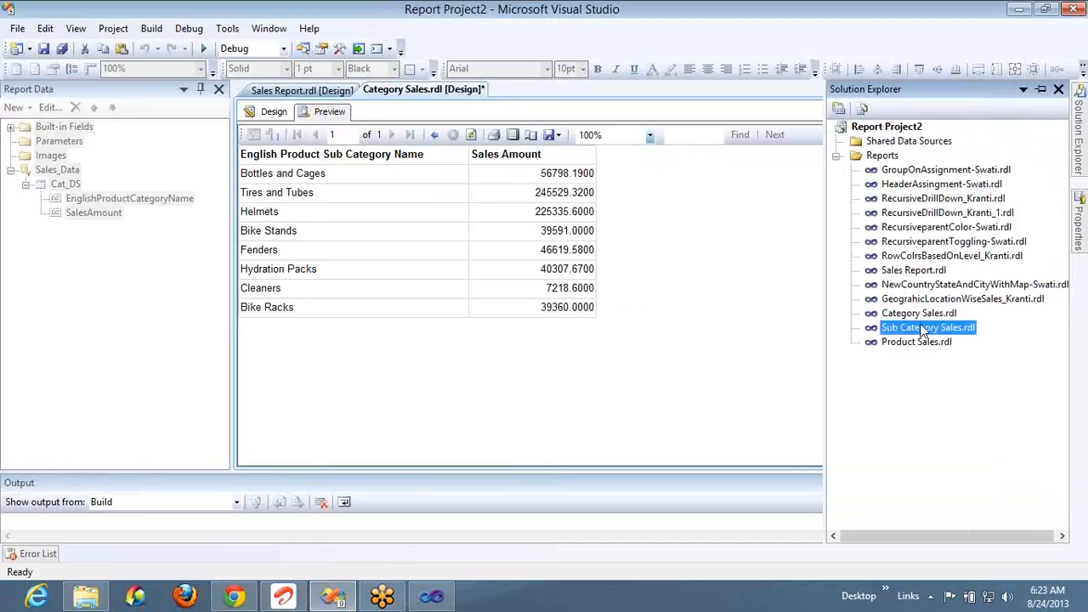
double_click(922, 329)
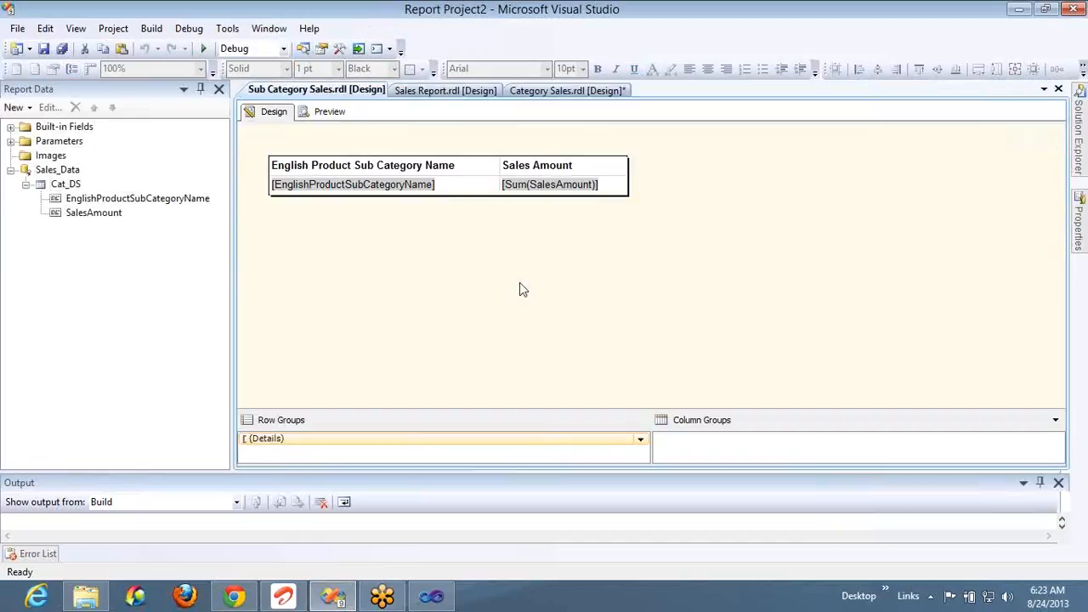
left_click(451, 188)
key("ctrl+u")
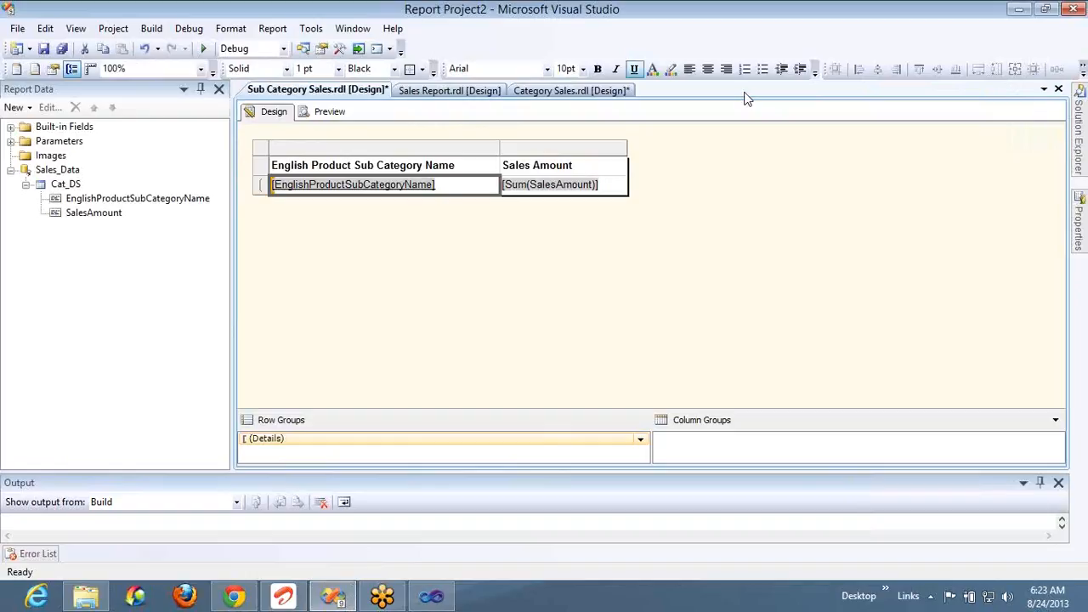
Step: Set the EnglishProductSubCategoryName text box's text color to DarkBlue and save all open reports
key("F4")
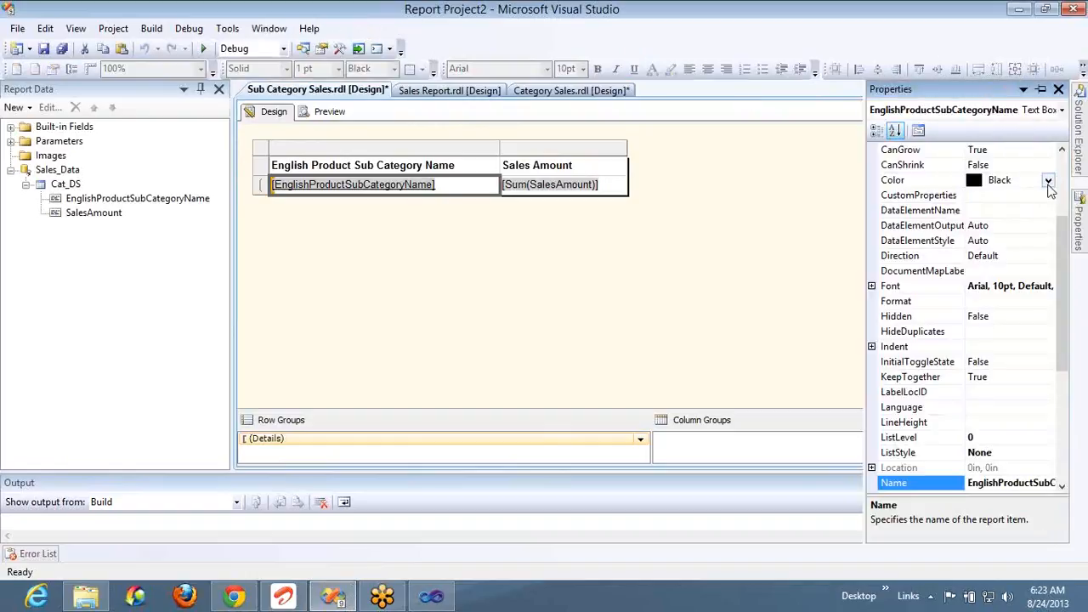
left_click(1049, 185)
left_click(1048, 182)
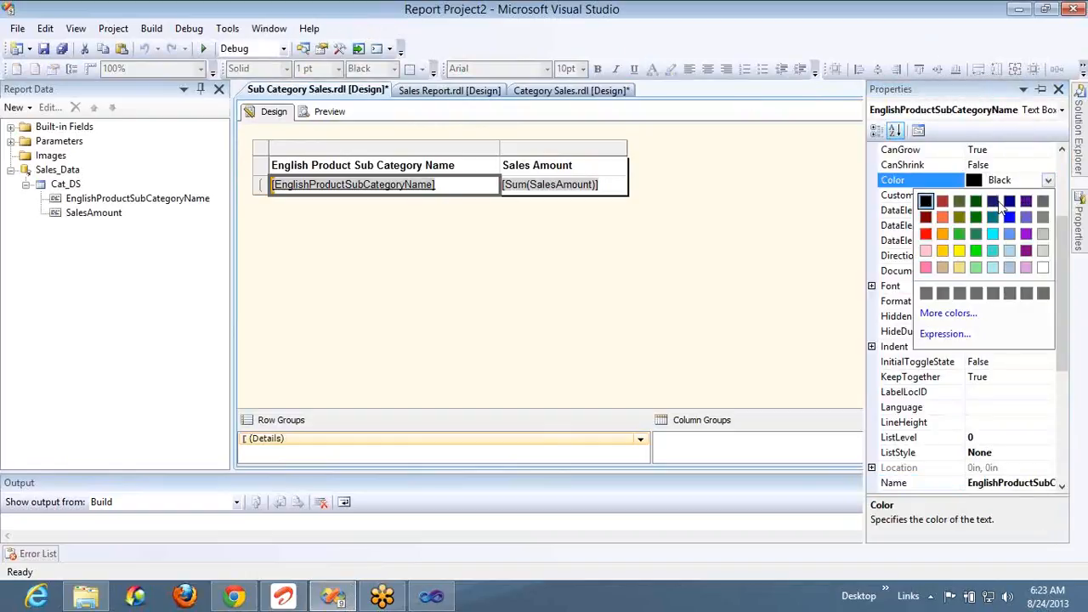
left_click(1010, 203)
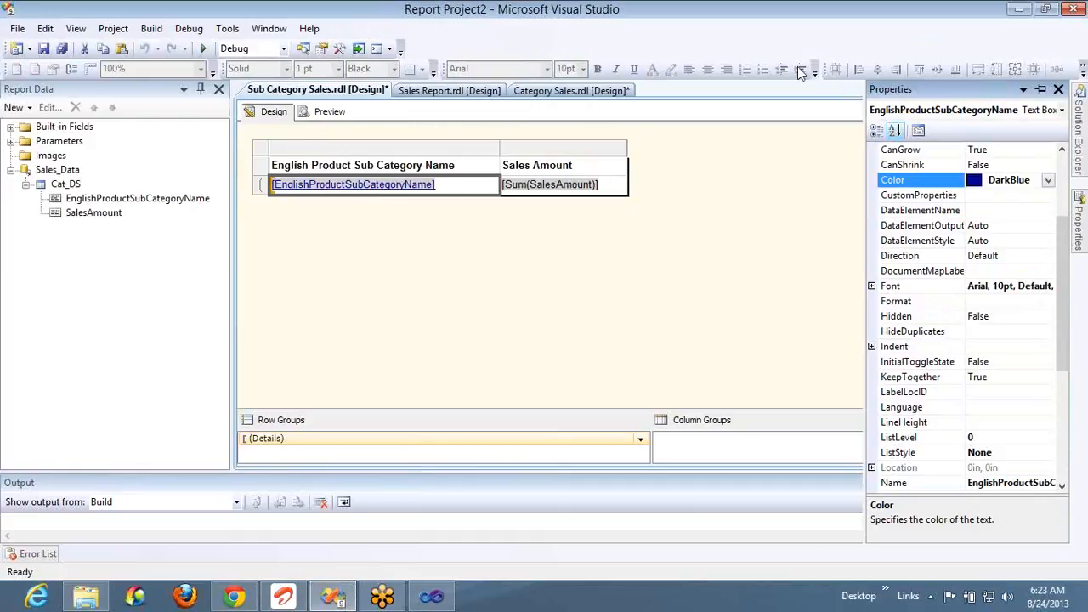
left_click(61, 48)
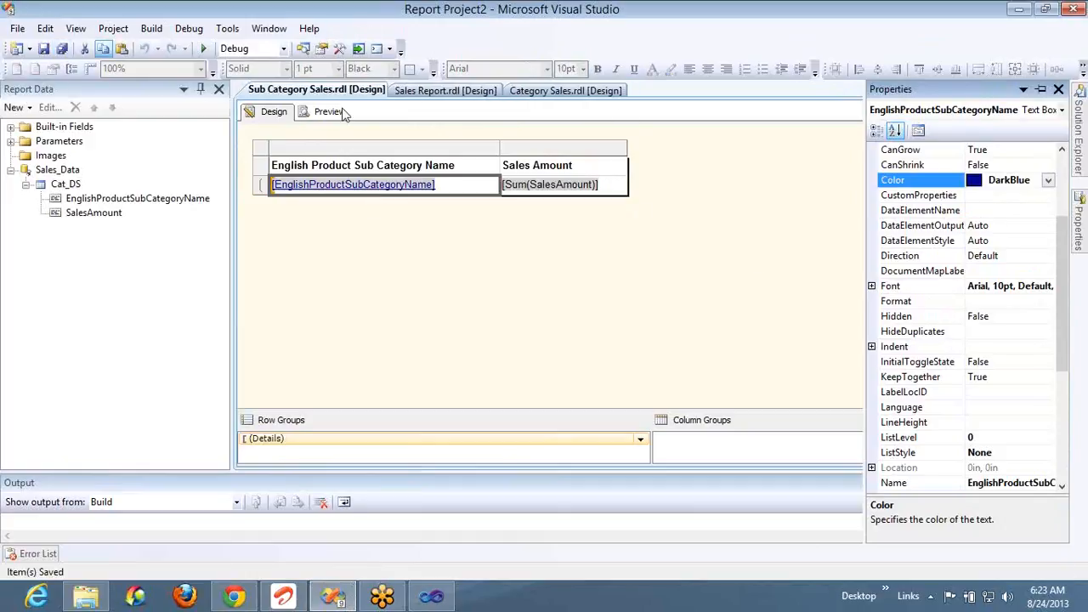
Step: Open the Product Sales report in design view to check its table
left_click(304, 48)
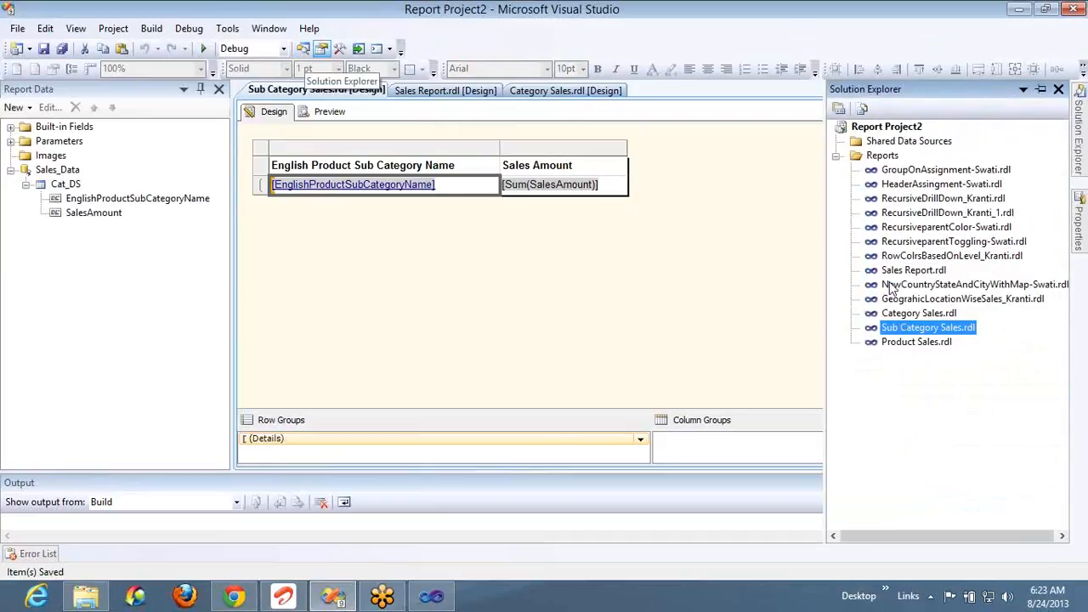
left_click(917, 341)
double_click(916, 341)
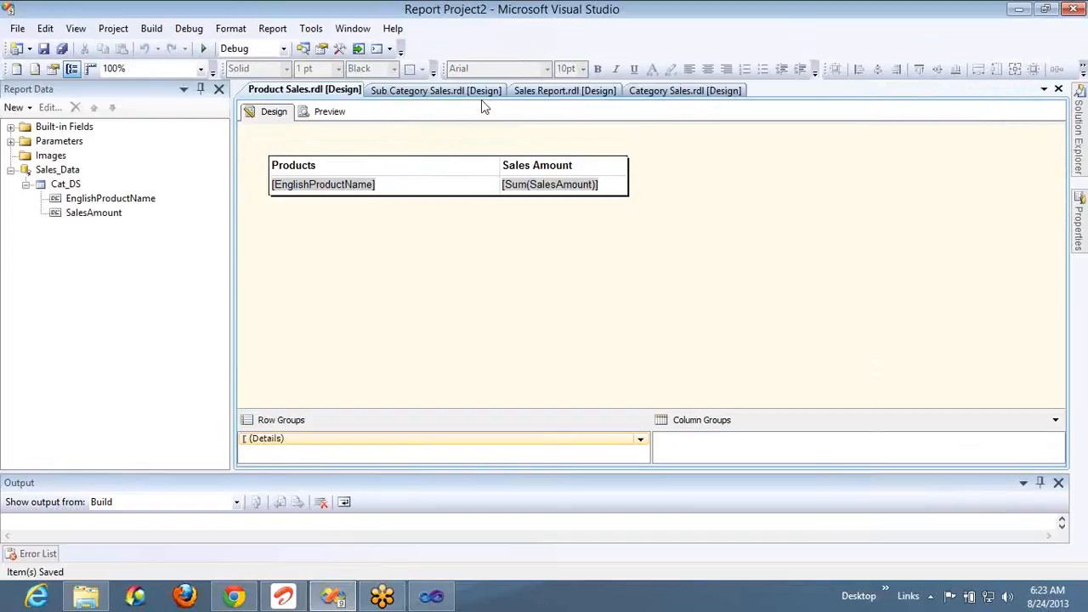
Step: Return the Category Sales preview to its parent category list and try the Bikes and Accessories links
left_click(685, 91)
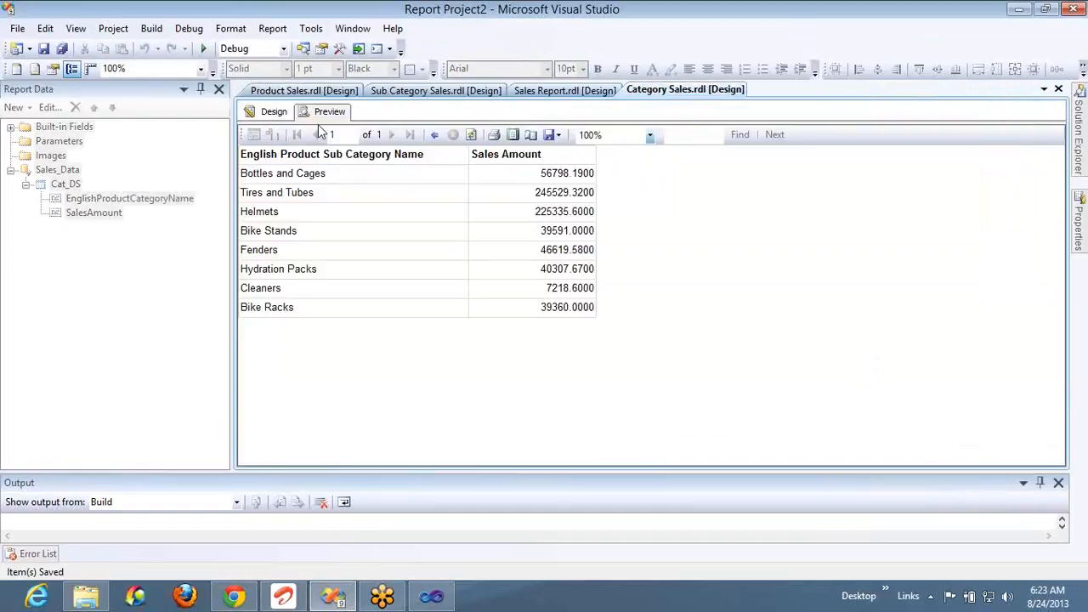
left_click(274, 112)
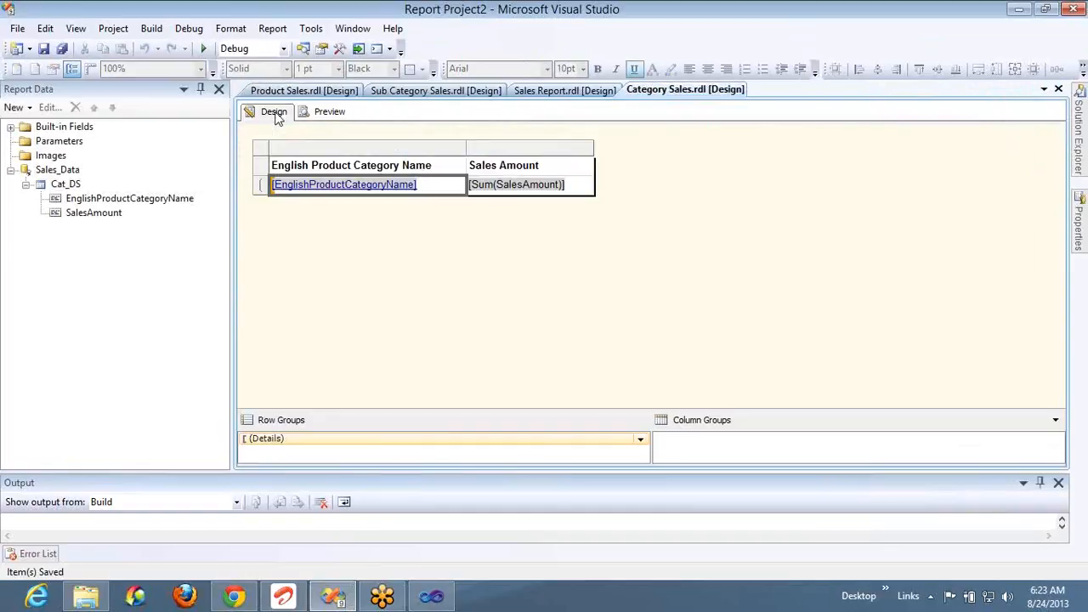
left_click(328, 112)
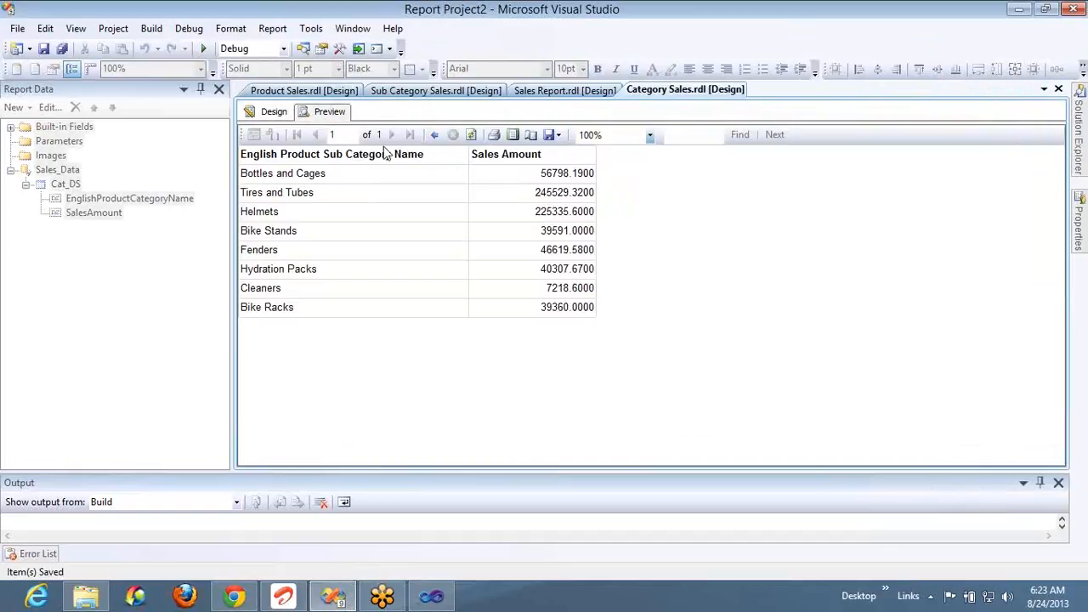
left_click(434, 134)
left_click(258, 175)
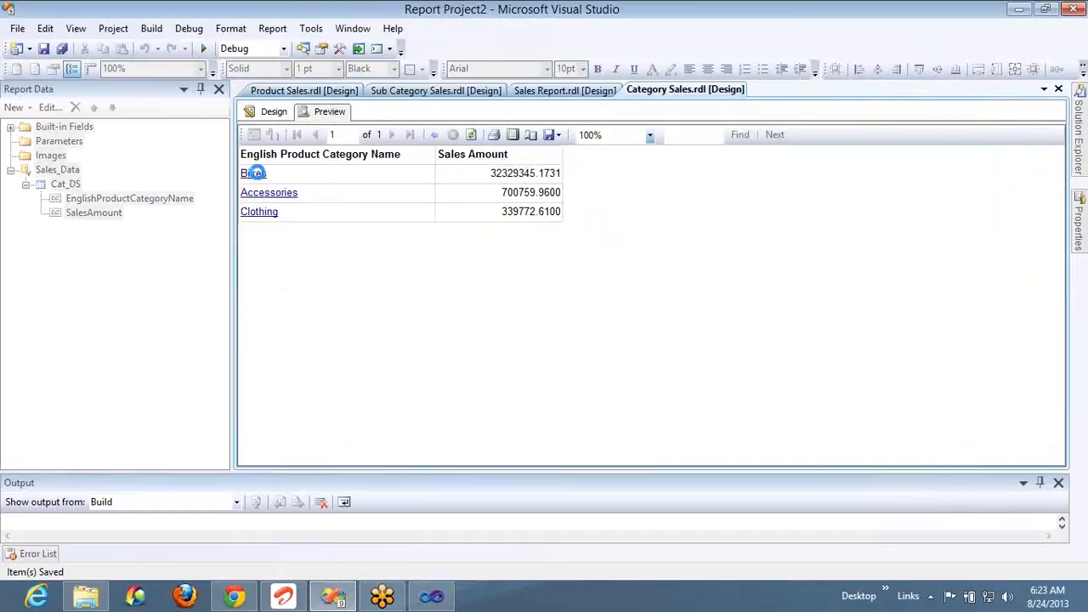
left_click(278, 192)
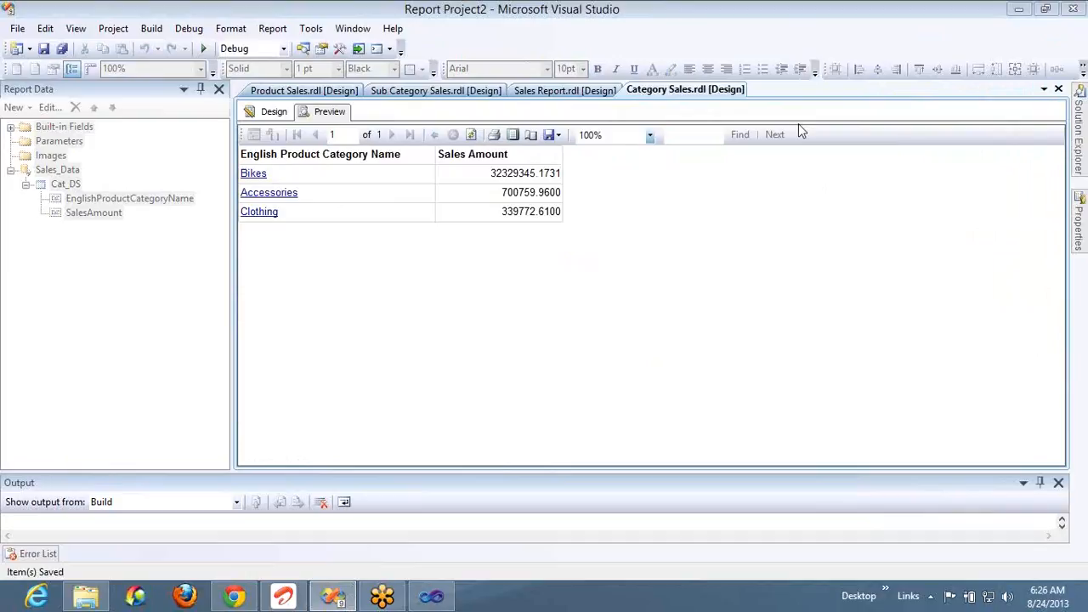
left_click(860, 42)
left_click(859, 41)
Step: Open the Sales Report from the project and switch it from preview to its design
left_click(303, 49)
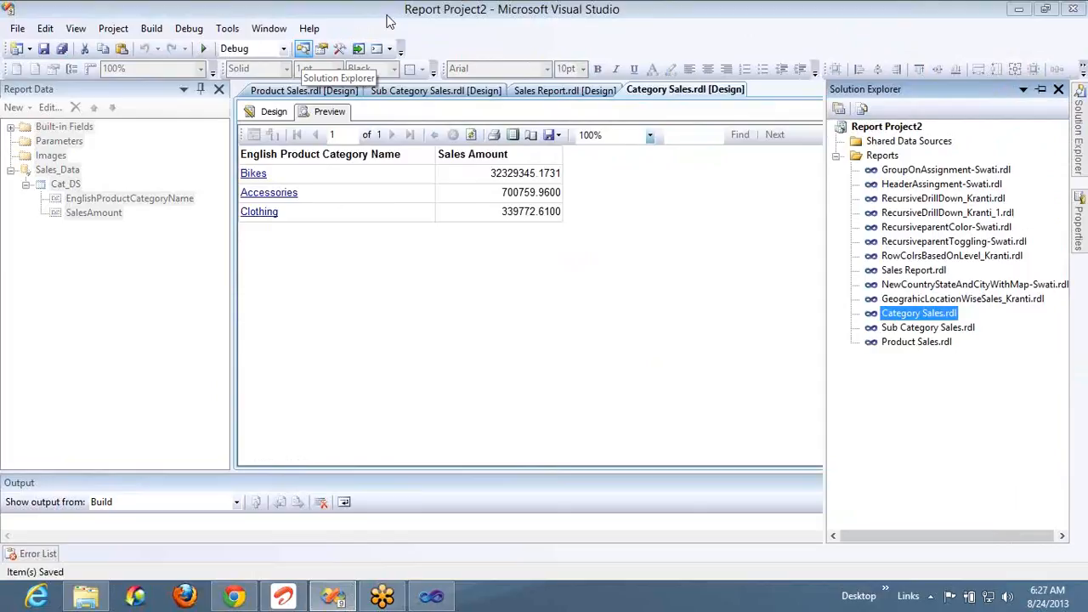
left_click(914, 270)
double_click(915, 270)
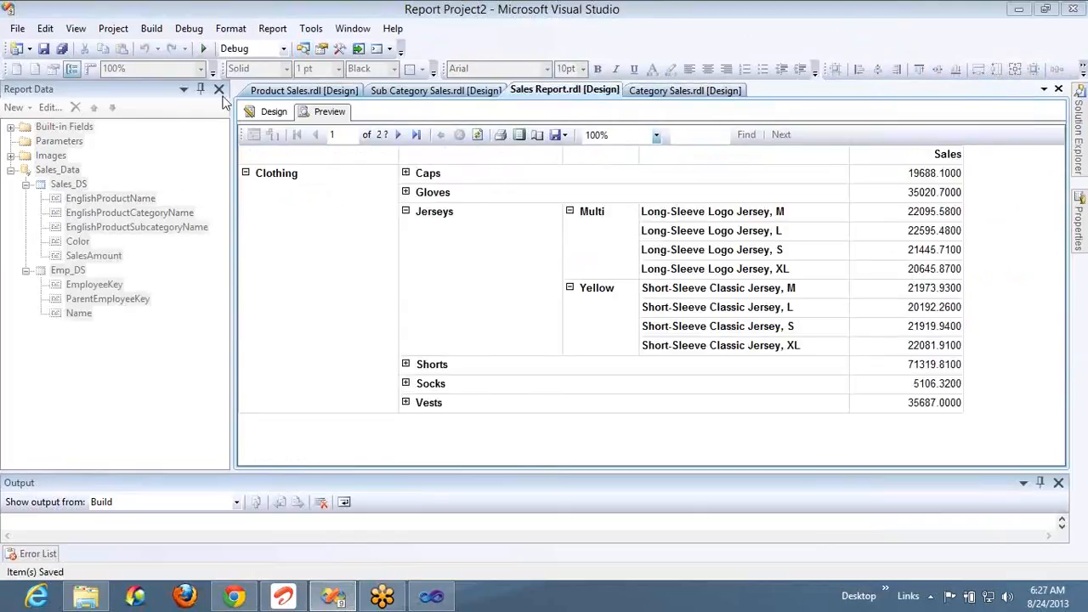
left_click(270, 112)
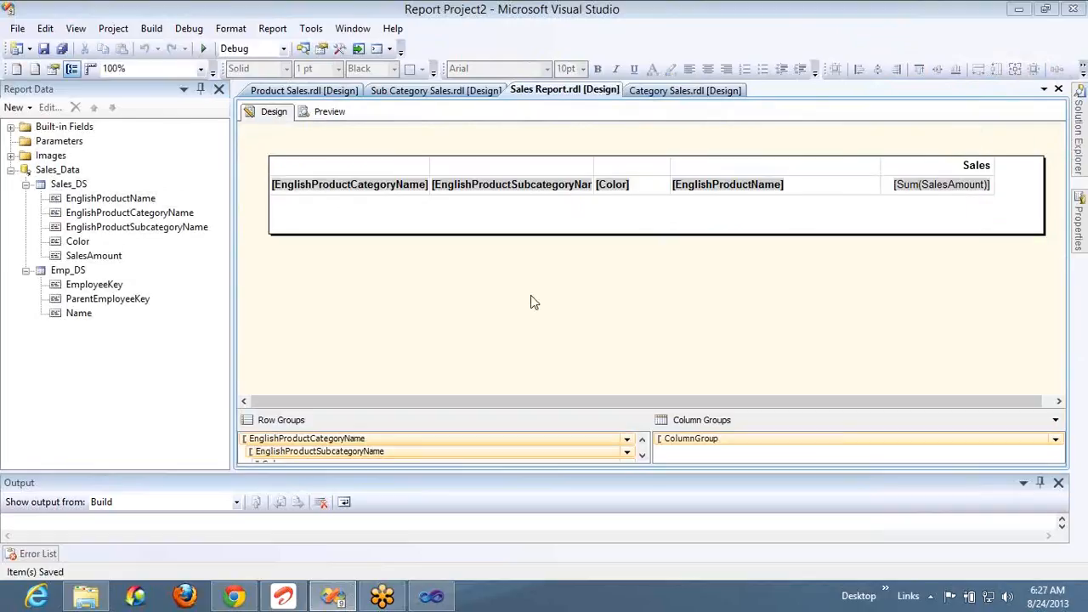
Step: Extend the Sales Report body downward and insert a subreport in the empty area below the table
left_click_drag(631, 234, 617, 401)
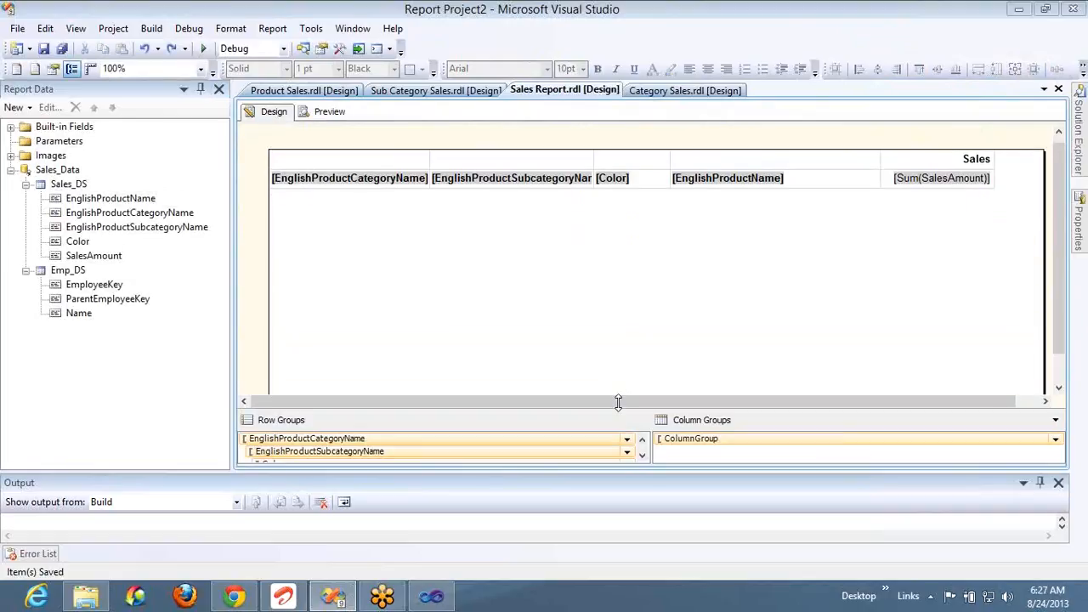
right_click(525, 297)
mouse_move(571, 322)
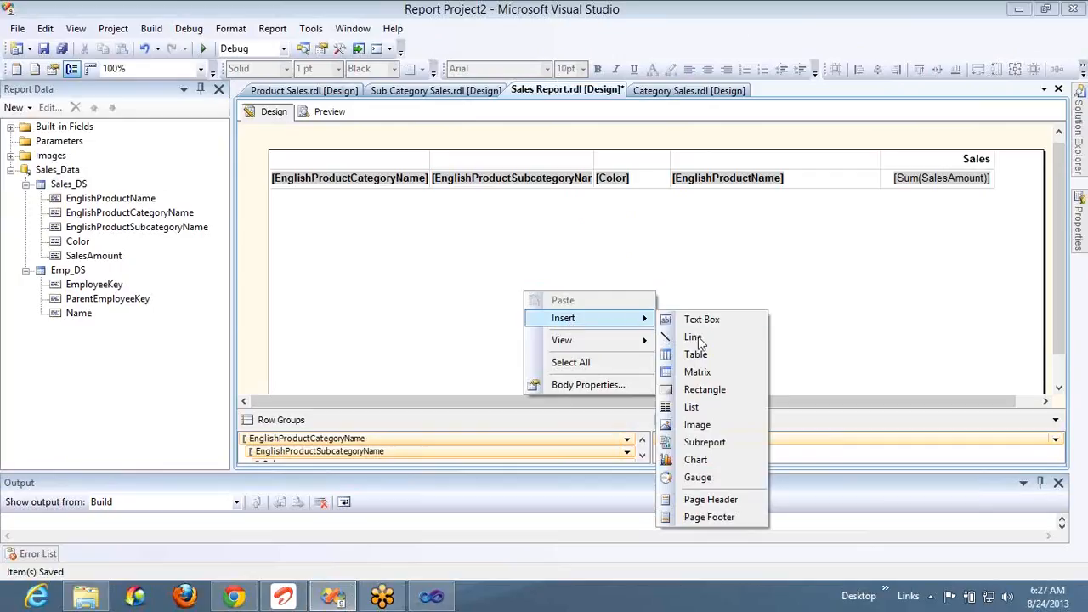
left_click(695, 443)
Step: Move the new subreport up closer to the table and over to the body's left edge
key("Up")
key("Up")
key("Up")
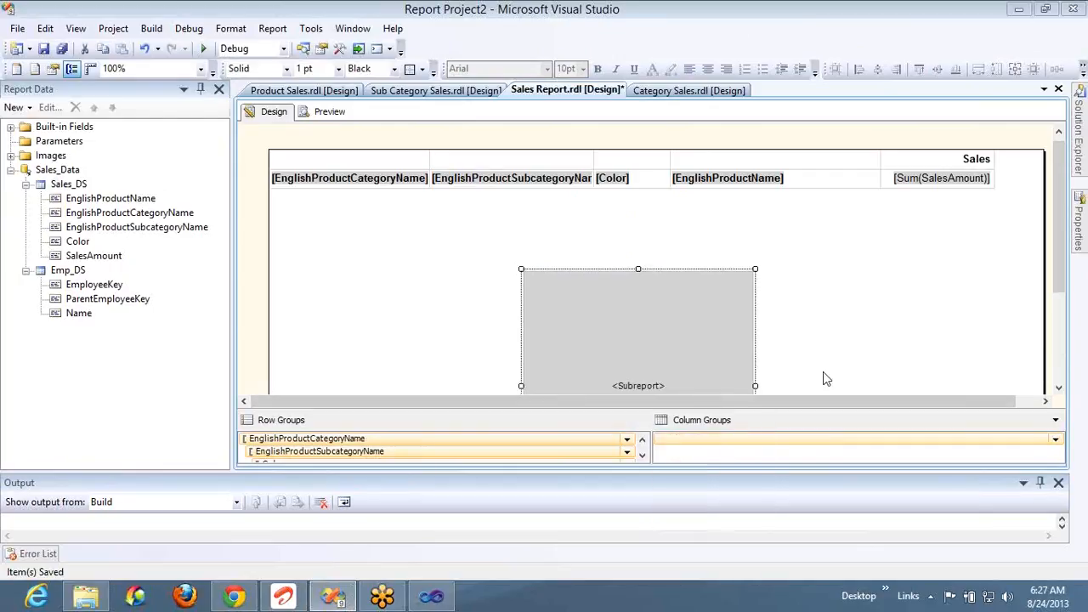
key("Left")
key("Left")
key("Left")
key("Left")
key("Left")
key("Left")
key("Left")
key("Left")
key("Left")
key("Left")
key("Left")
key("Left")
key("Left")
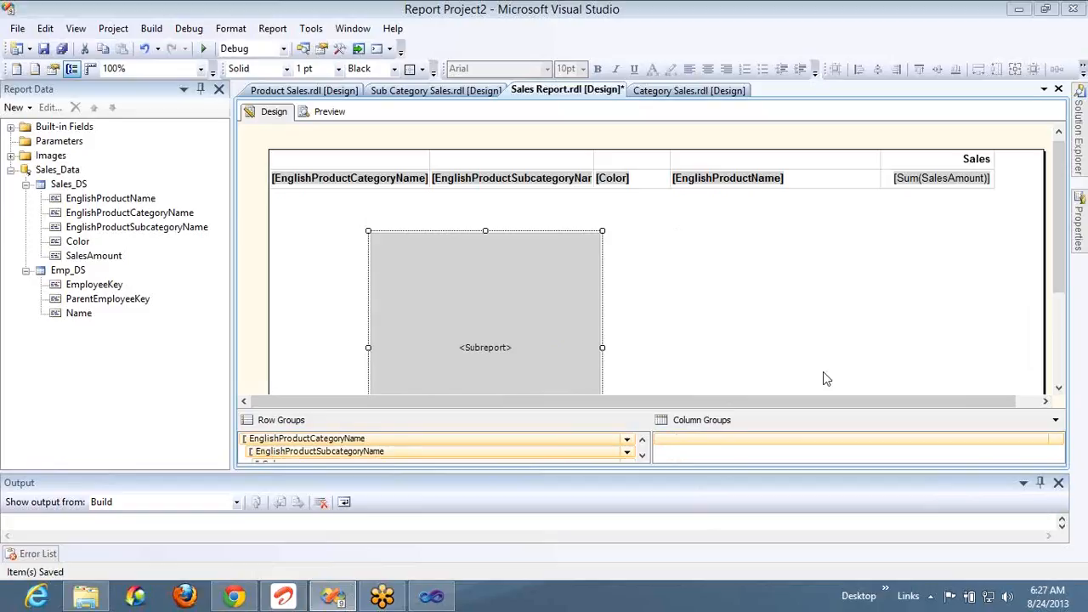
Step: Widen the subreport to the right so it spans more of the report body
key("shift+Right")
key("shift+Right")
key("shift+Right")
key("shift+Right")
key("shift+Right")
key("shift+Right")
key("shift+Right")
key("shift+Right")
key("shift+Right")
key("shift+Right")
key("shift+Right")
key("shift+Right")
key("shift+Right")
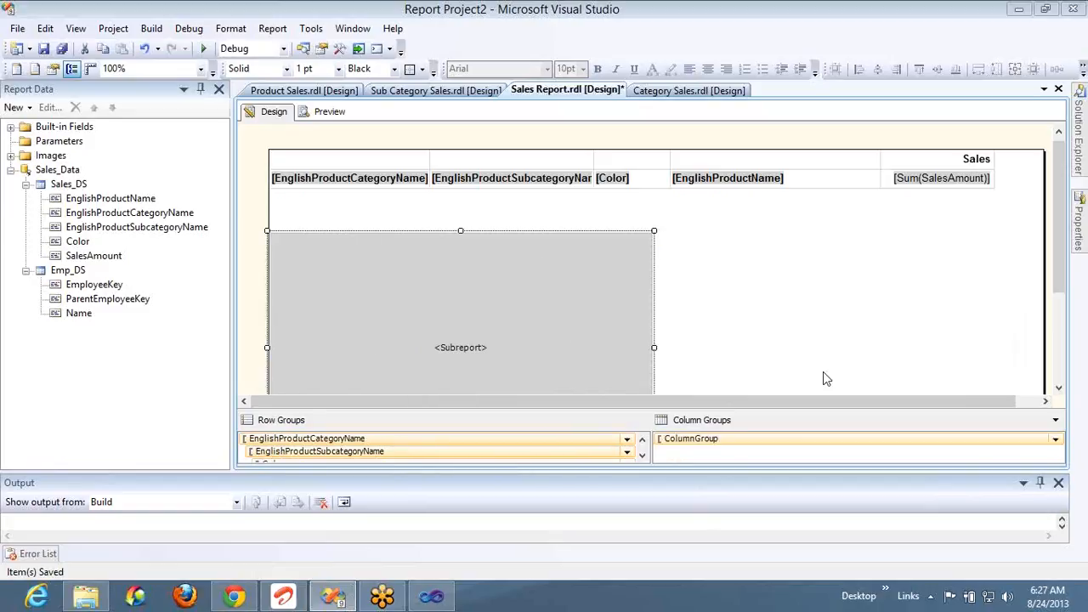
Step: Shift the widened subreport right so it sits roughly centered in the body beneath the table
key("Right")
key("Right")
key("Right")
key("Right")
key("Right")
key("Right")
key("Right")
key("Right")
key("Right")
key("Left")
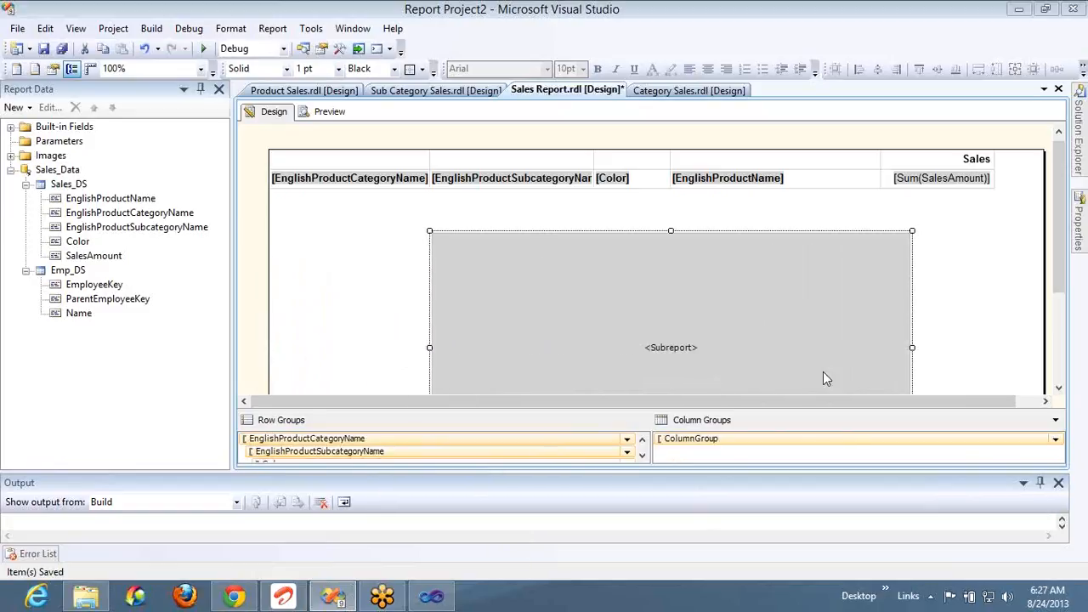
key("Left")
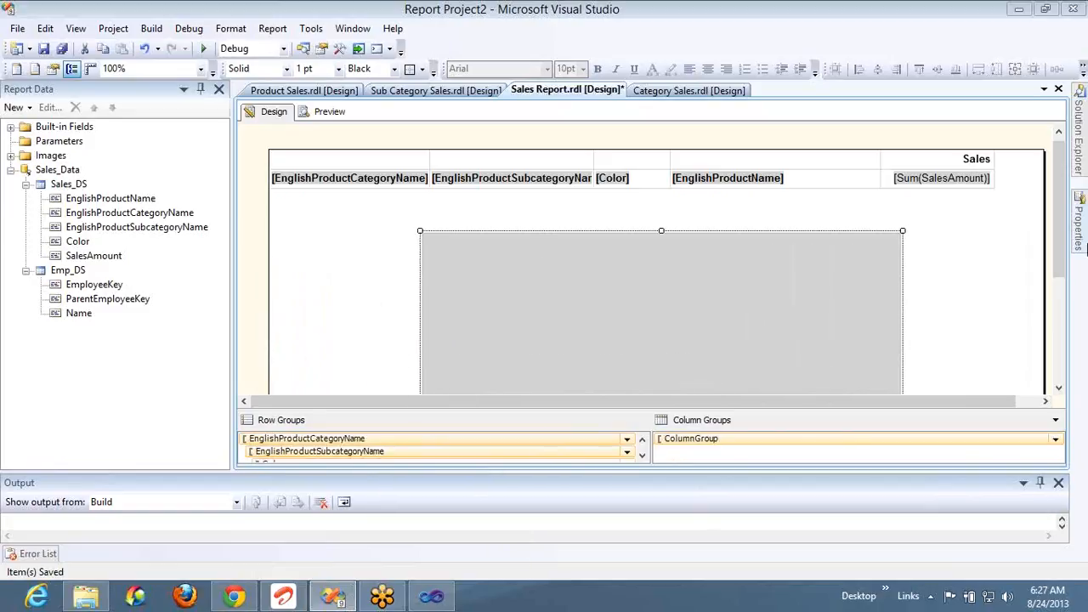
Step: Open the subreport's properties and show the reports available for use as the subreport
left_click_drag(1060, 256, 1055, 286)
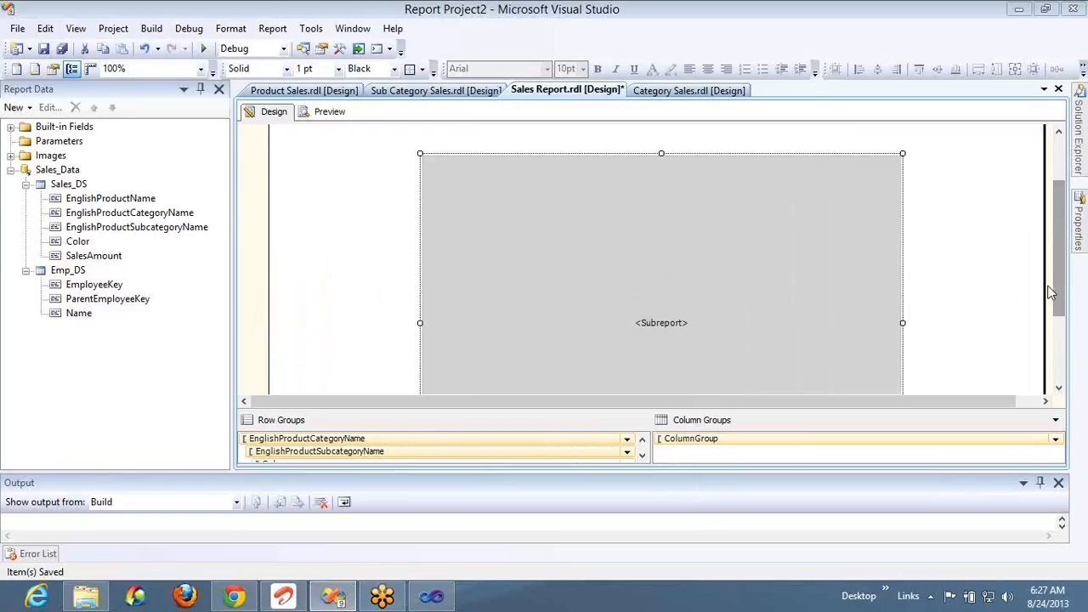
right_click(744, 253)
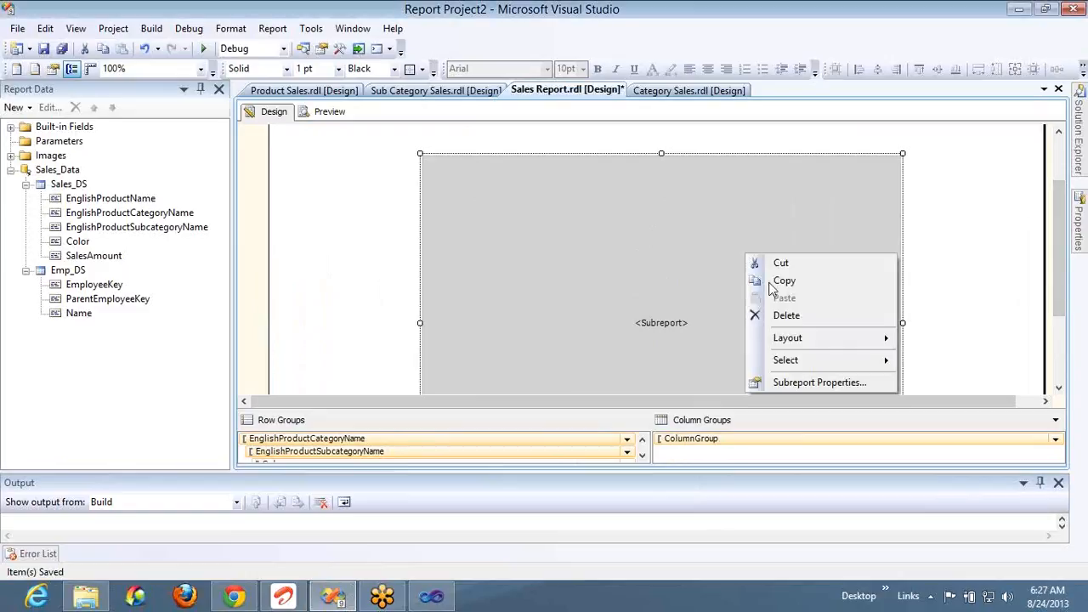
left_click(797, 381)
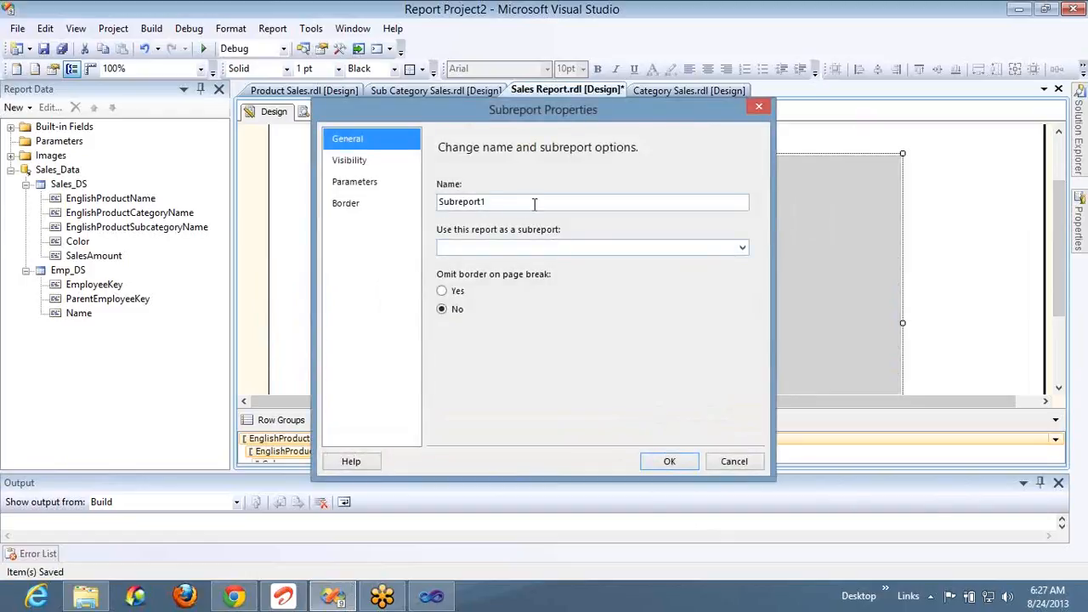
left_click(742, 247)
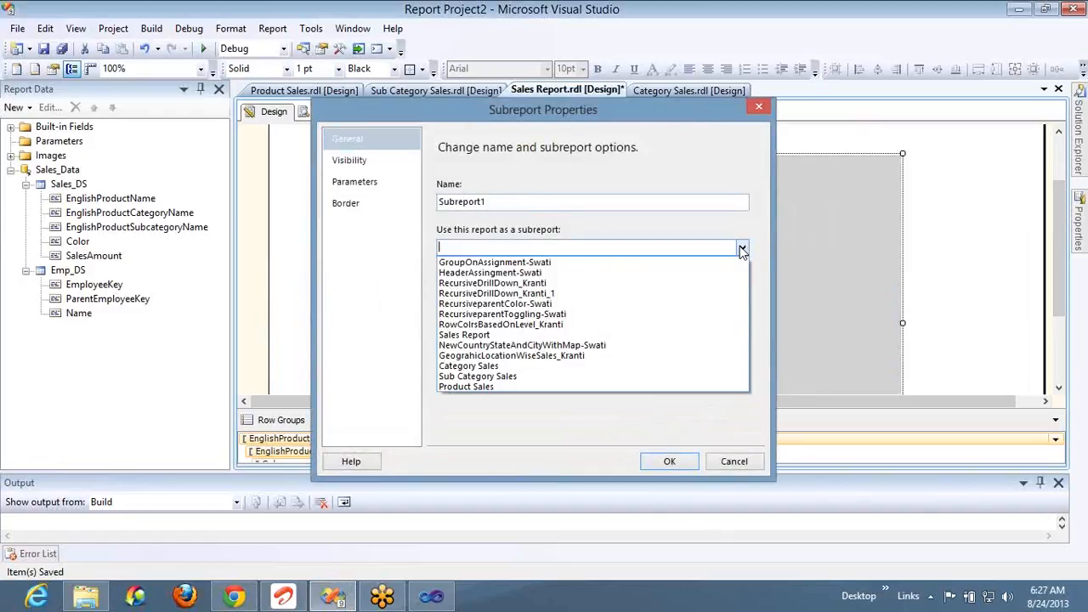
Step: Use the Category Sales report as the subreport, keeping the default visibility, parameter and border options
left_click(490, 368)
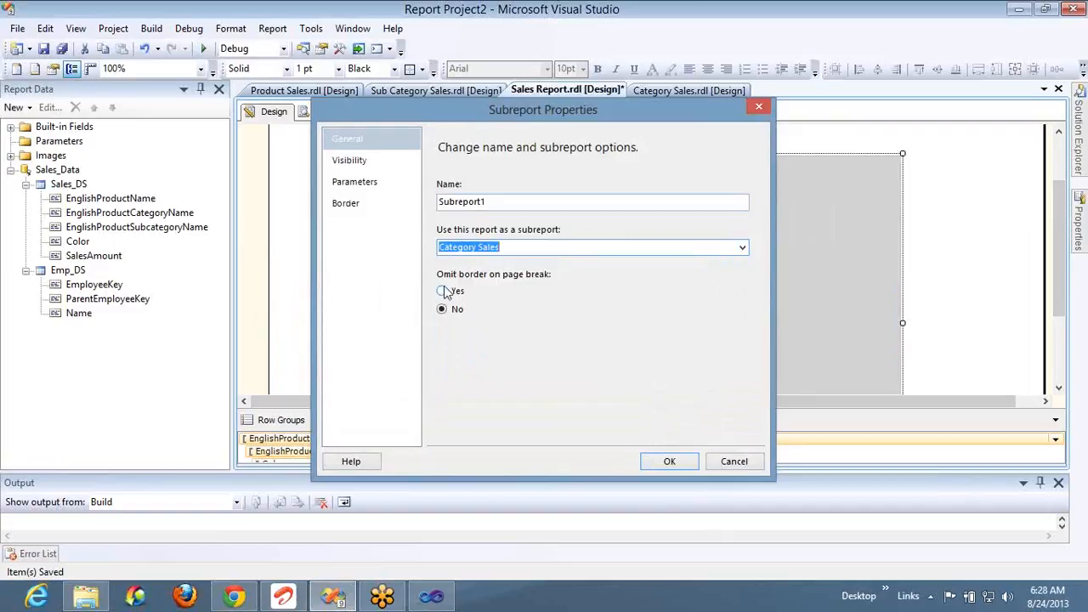
left_click(379, 161)
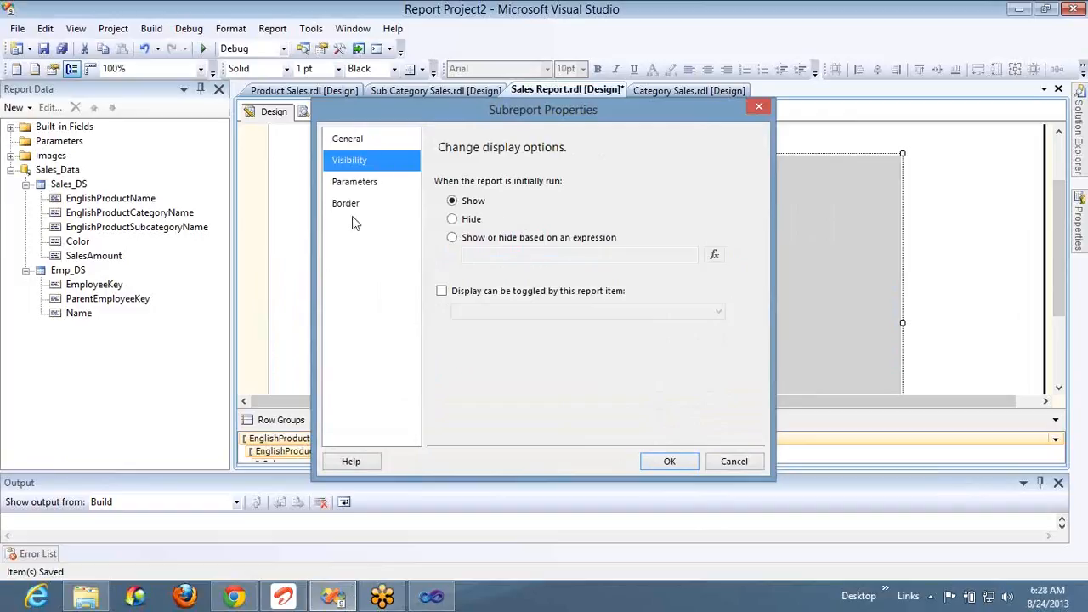
left_click(360, 193)
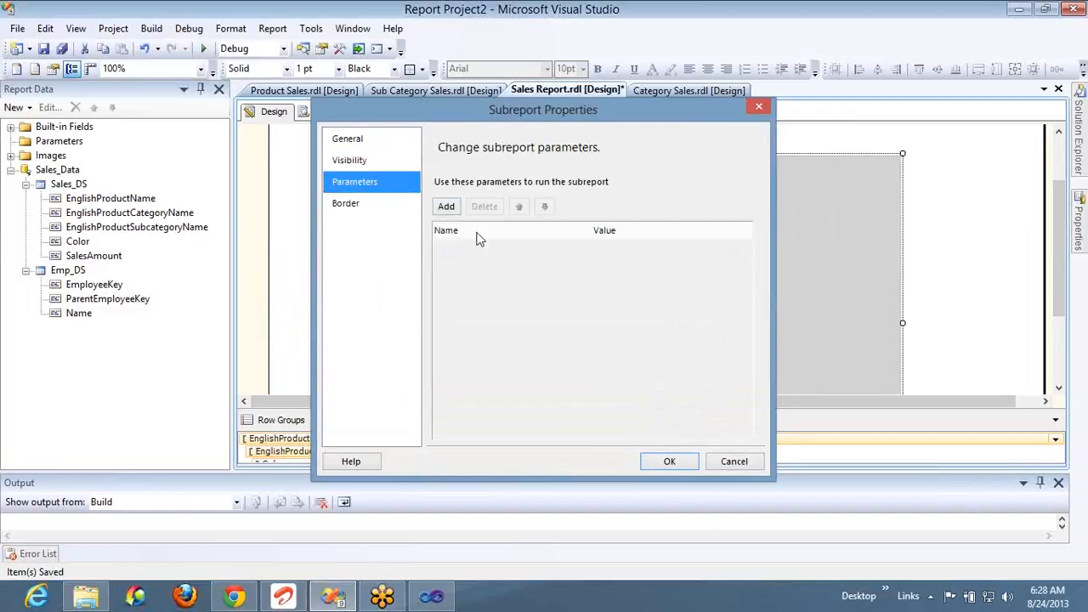
left_click(348, 203)
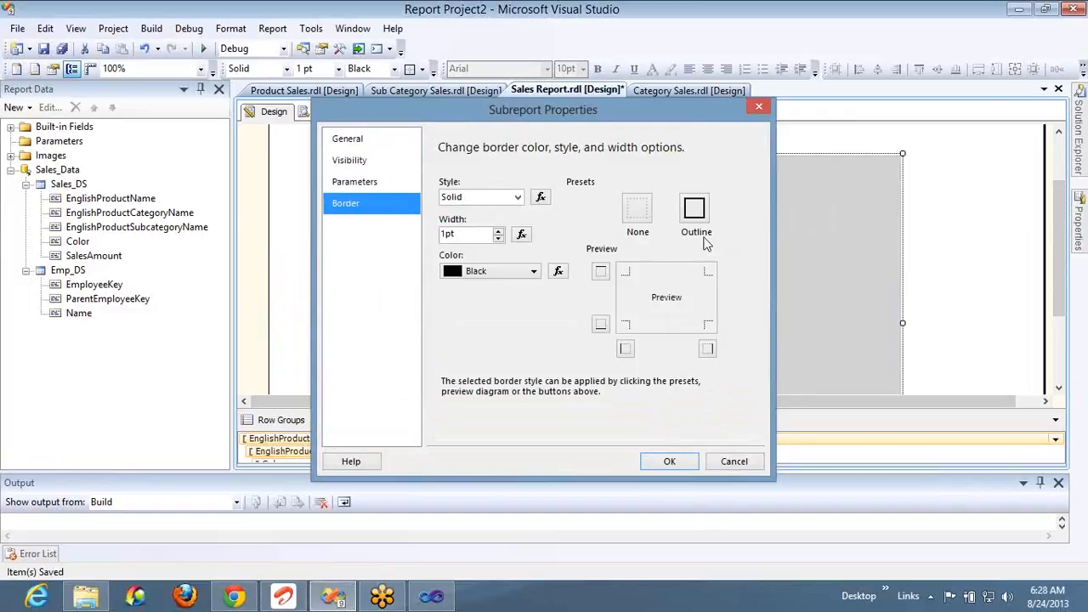
left_click(687, 464)
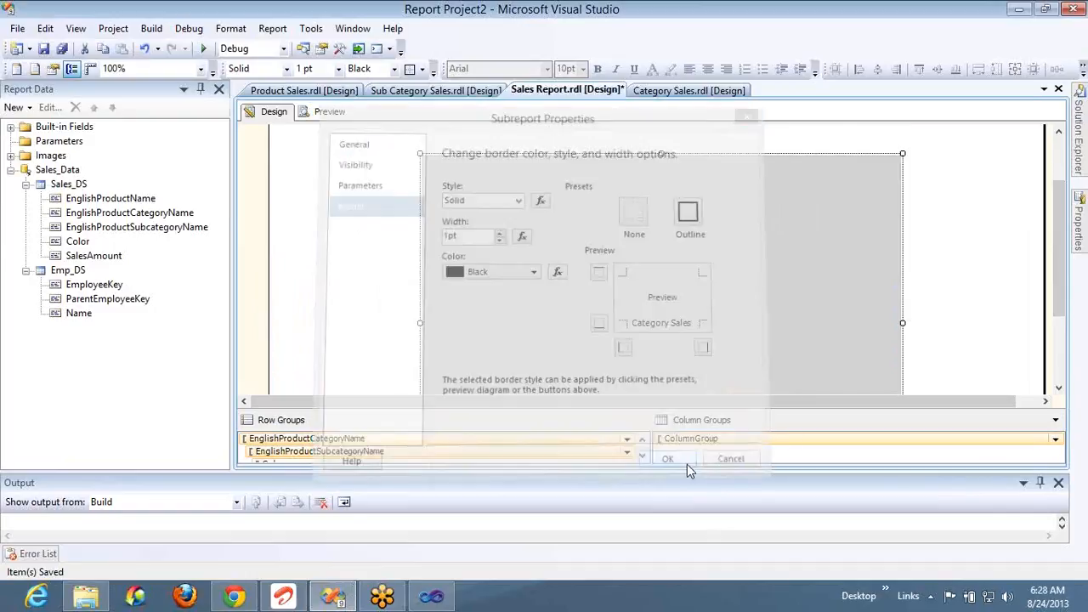
Step: Preview the Sales Report and page forward to the Category Sales subreport on page 4
left_click(324, 111)
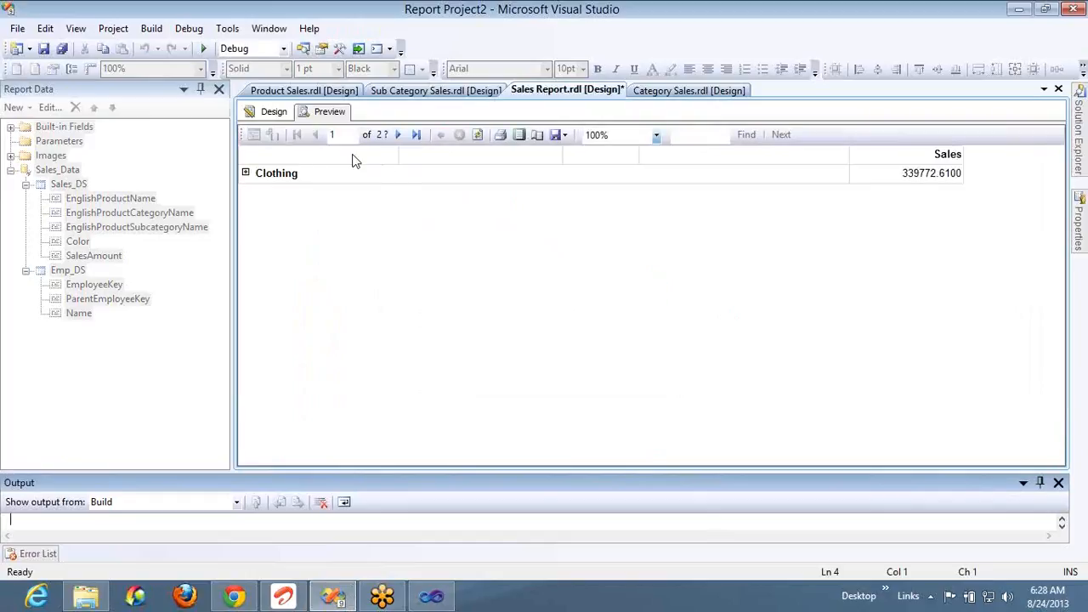
left_click(397, 137)
left_click(396, 137)
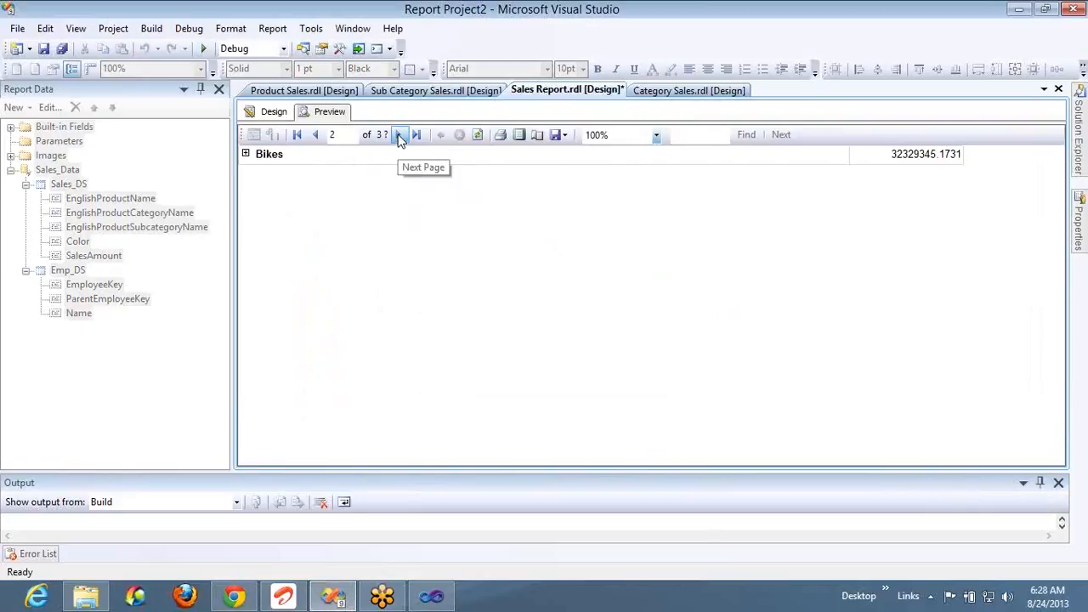
left_click(398, 137)
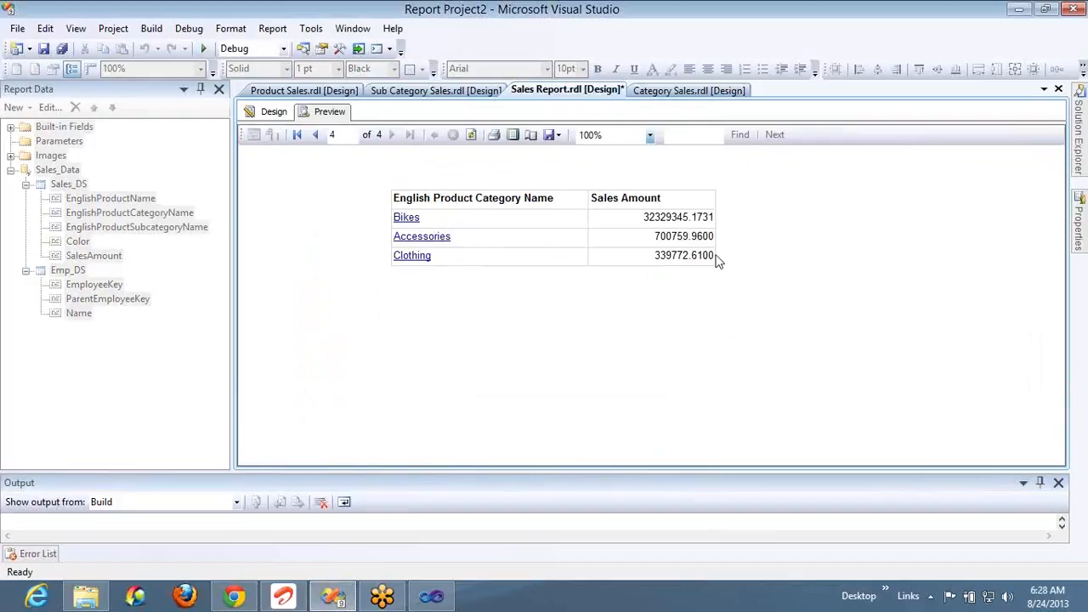
left_click(302, 49)
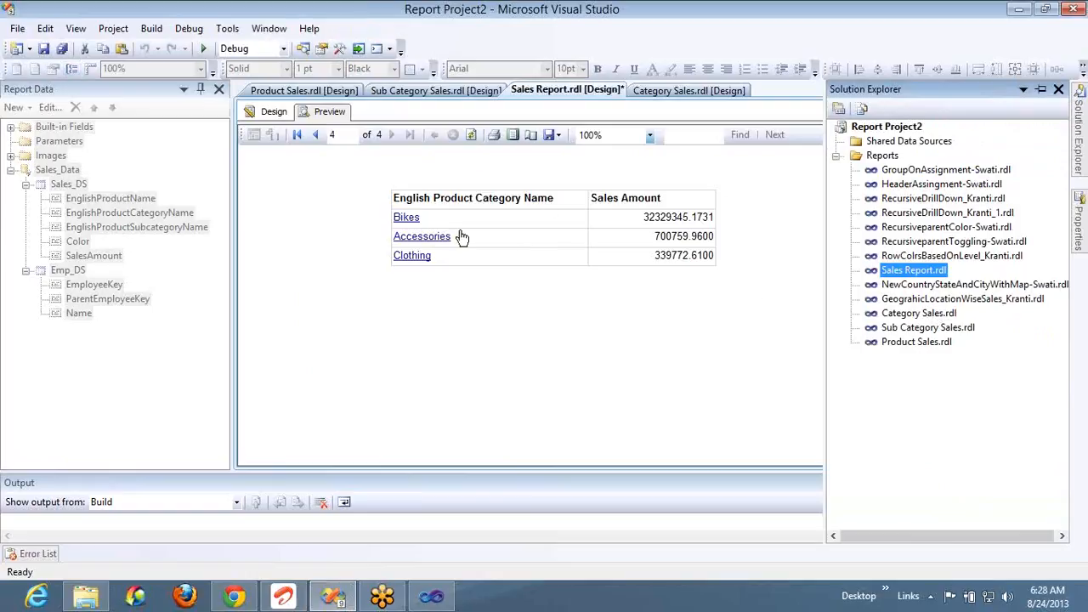
Step: Drill down from Bikes into Mountain Bikes in the previewed subreport, and return to the category list
left_click(414, 223)
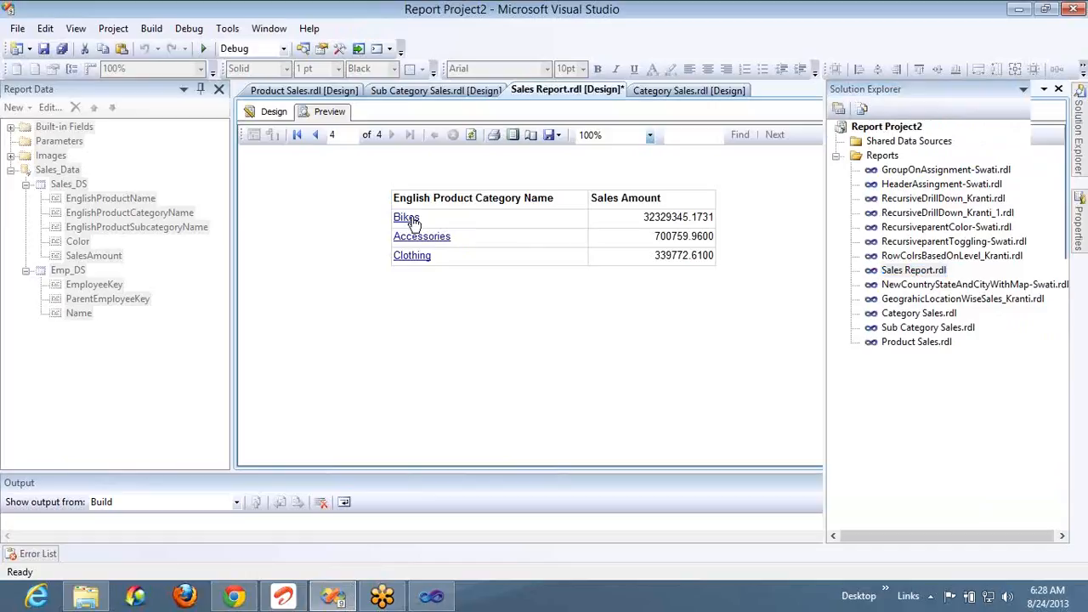
left_click(303, 173)
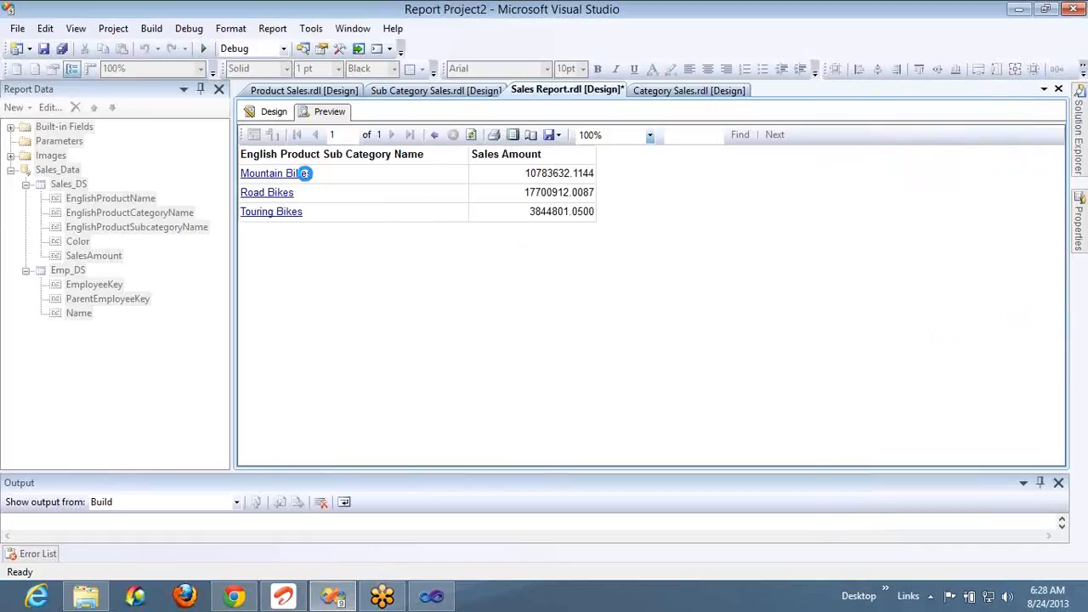
left_click(434, 135)
left_click(433, 135)
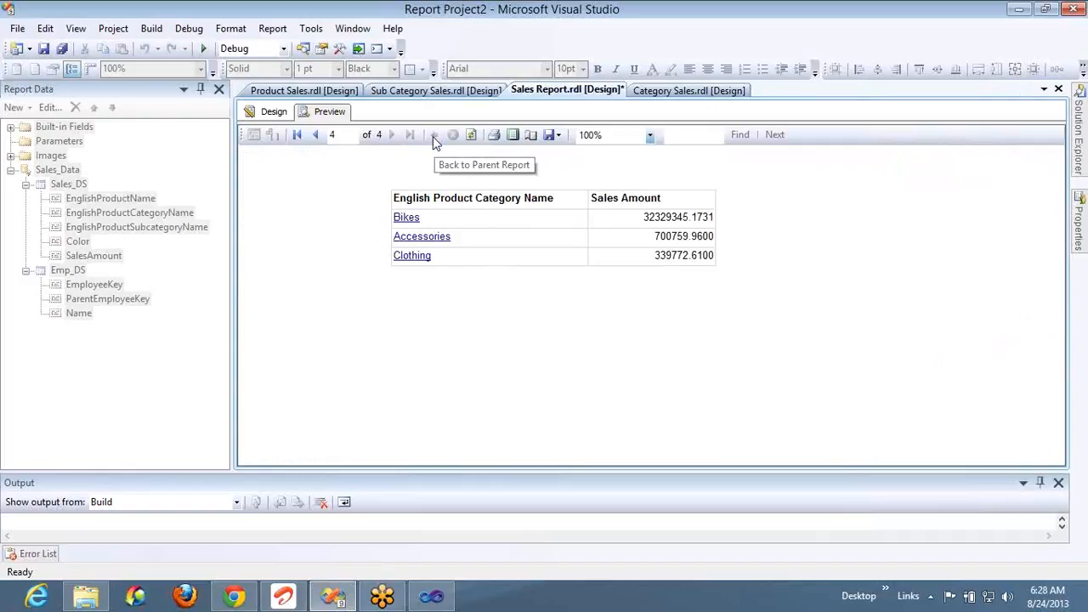
Step: Drill down from Accessories into Helmets in the previewed subreport, and return to the category list
left_click(421, 237)
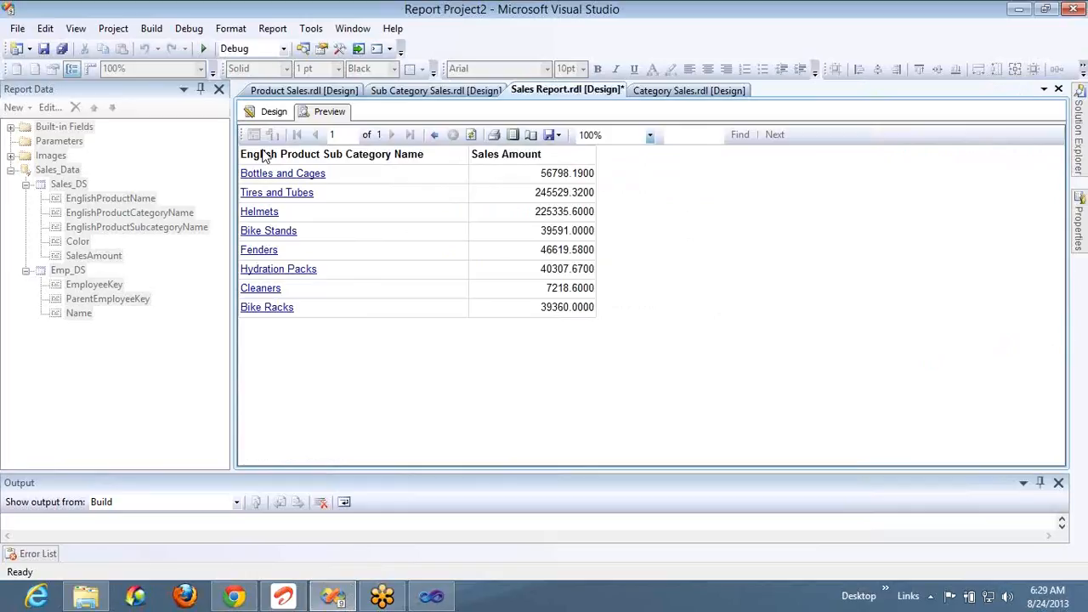
left_click(267, 209)
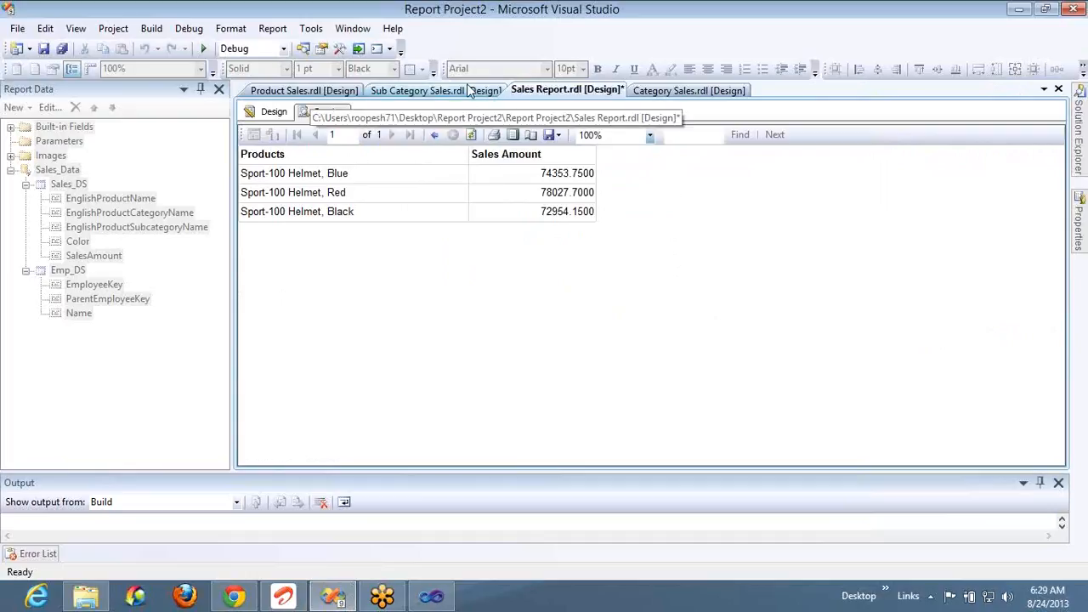
left_click(435, 139)
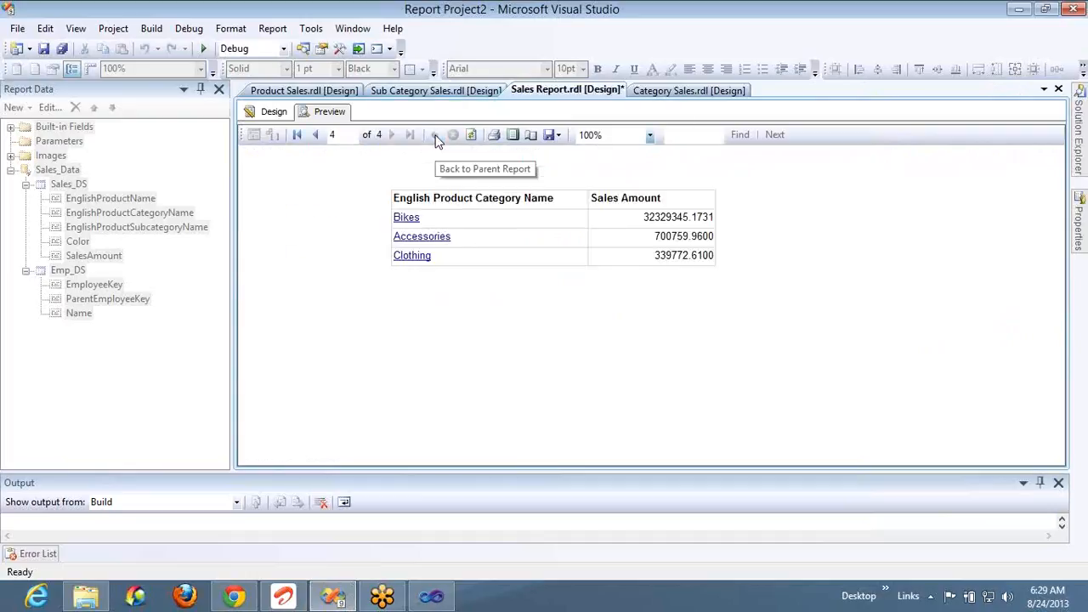
Step: Return to the report design and move the subreport to the left edge, directly beneath the sales table
left_click(270, 111)
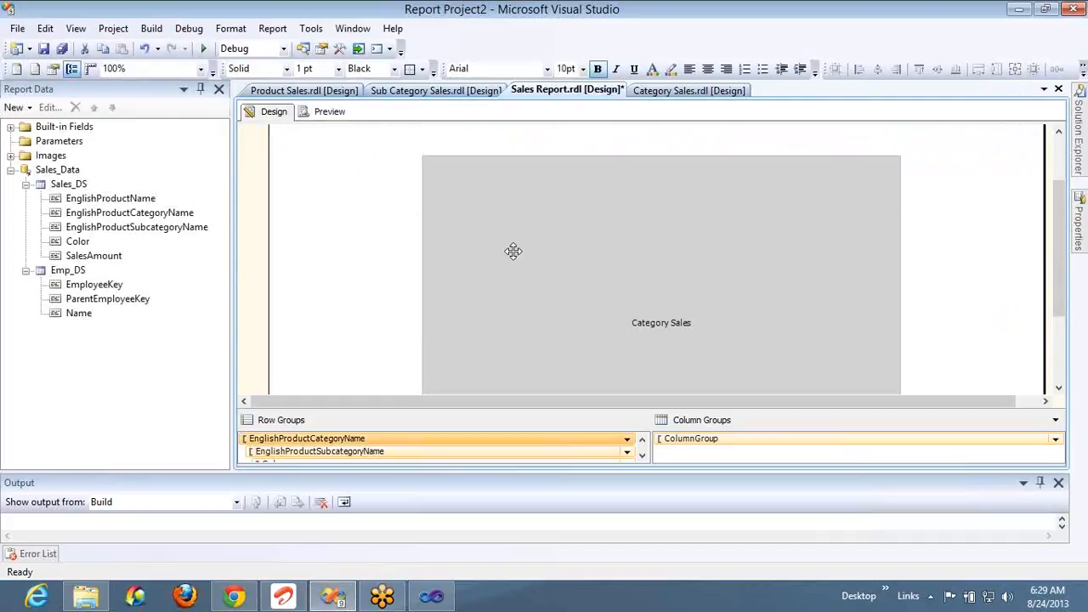
left_click(504, 246)
scroll(504, 246, "down", 1)
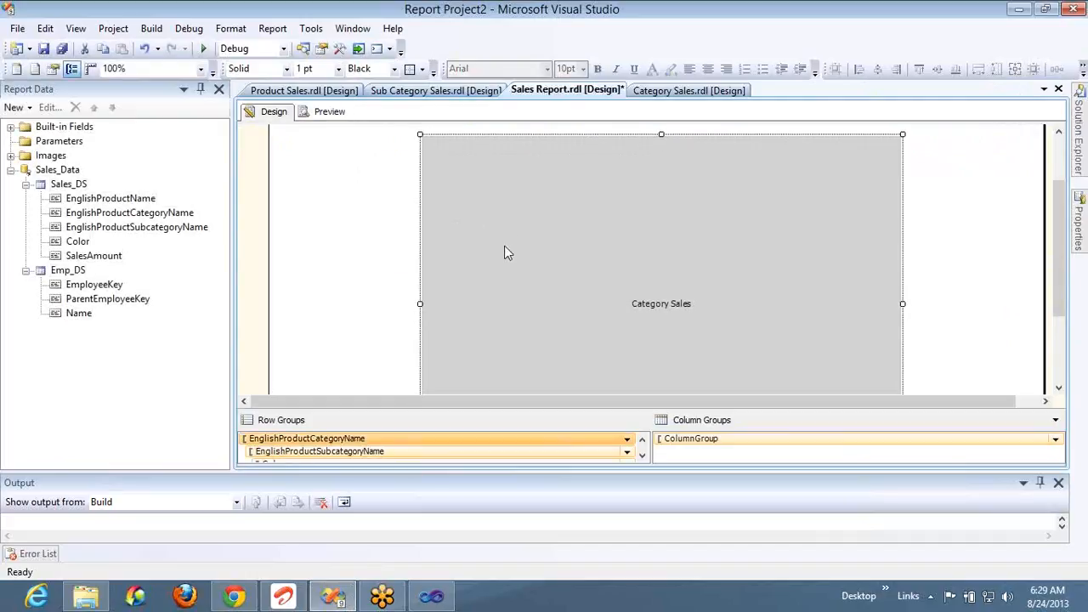
scroll(504, 246, "down", 2)
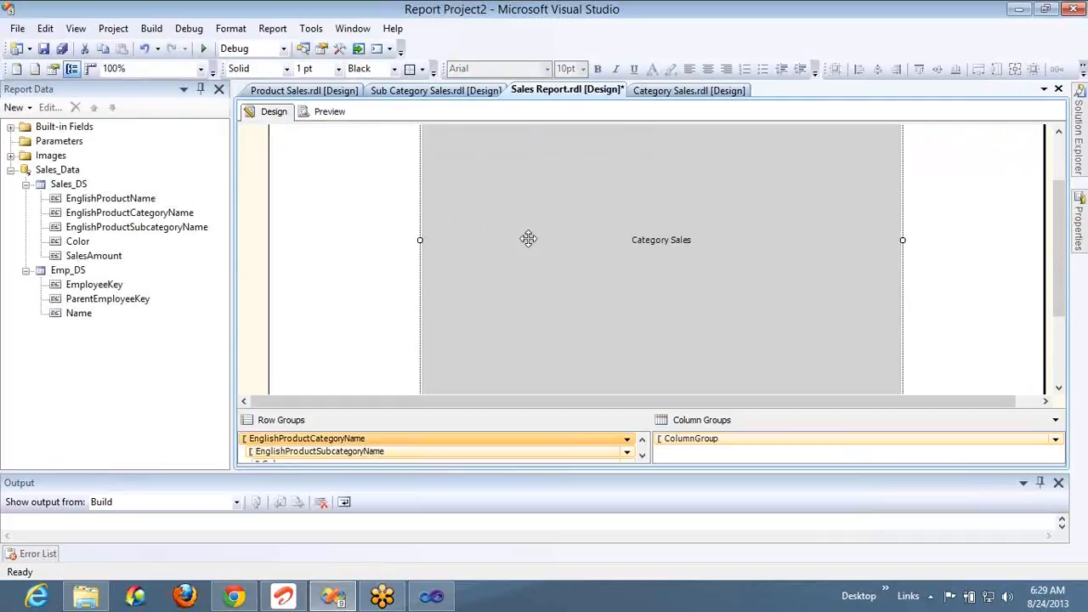
left_click_drag(1059, 195, 1060, 158)
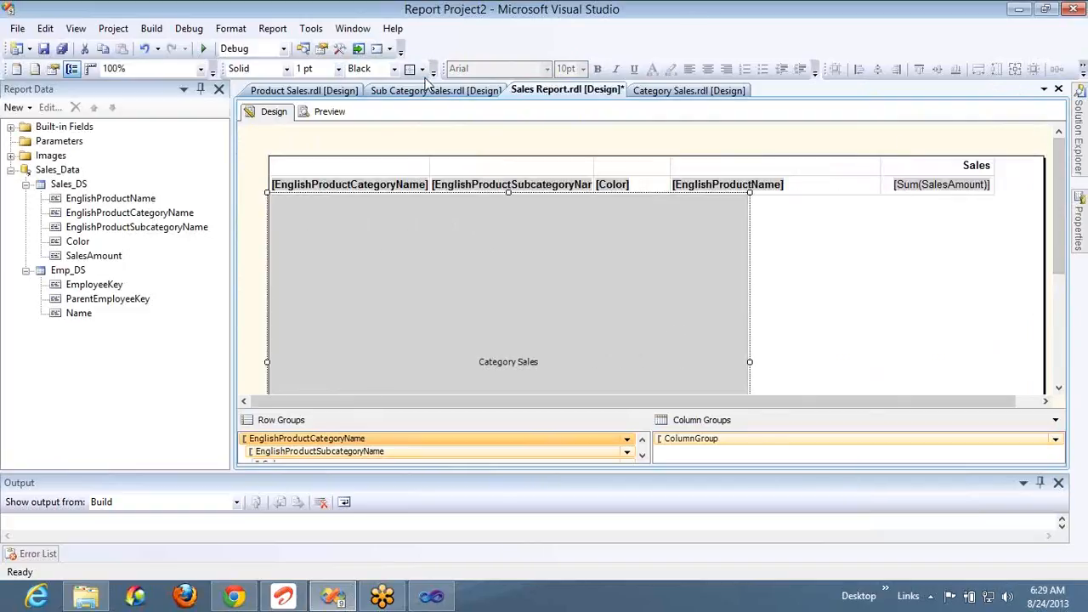
Step: Preview the report again, go to the subreport on page 4, and drill down from Bikes into Mountain Bikes
left_click(334, 116)
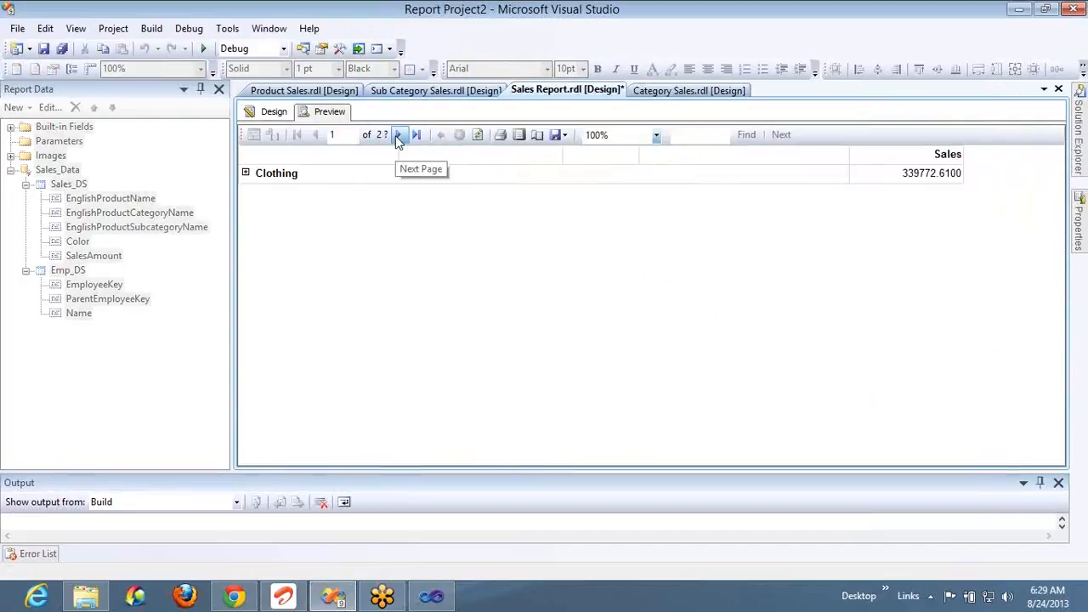
left_click(397, 135)
left_click(397, 135)
left_click(397, 135)
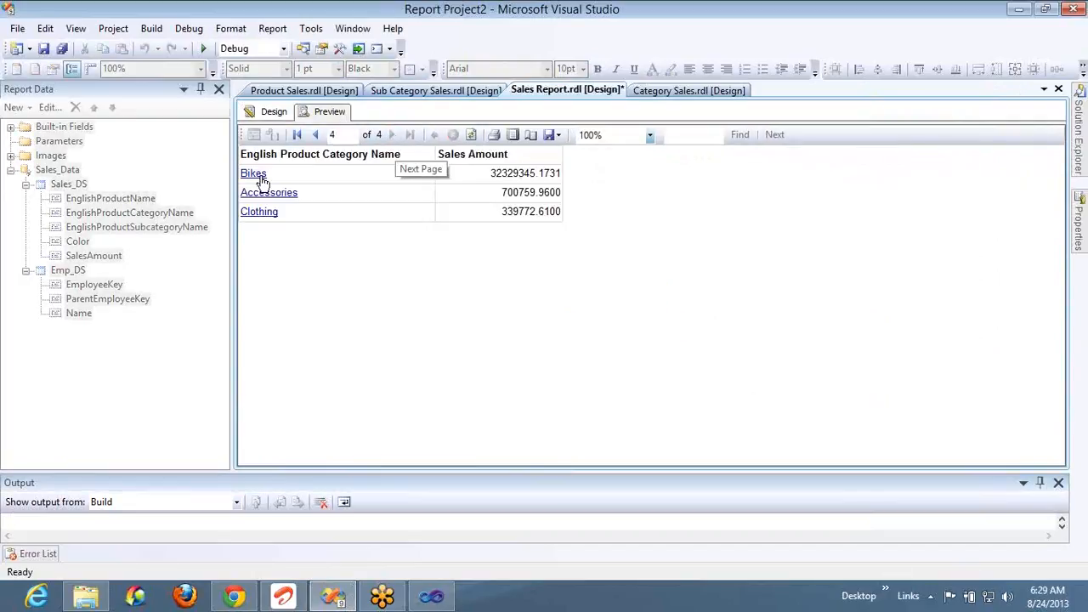
left_click(255, 174)
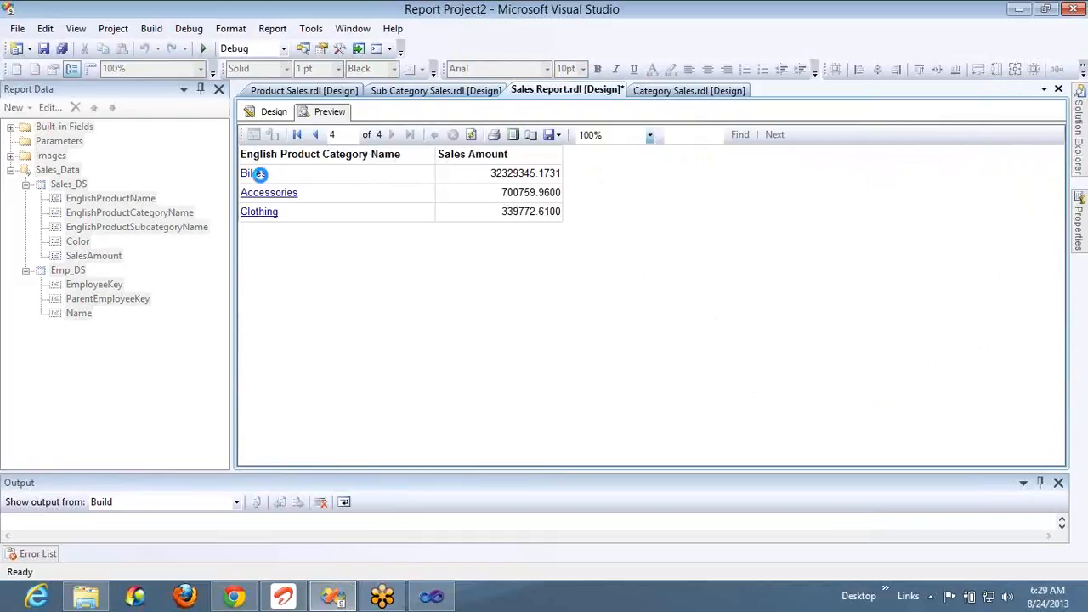
left_click(265, 175)
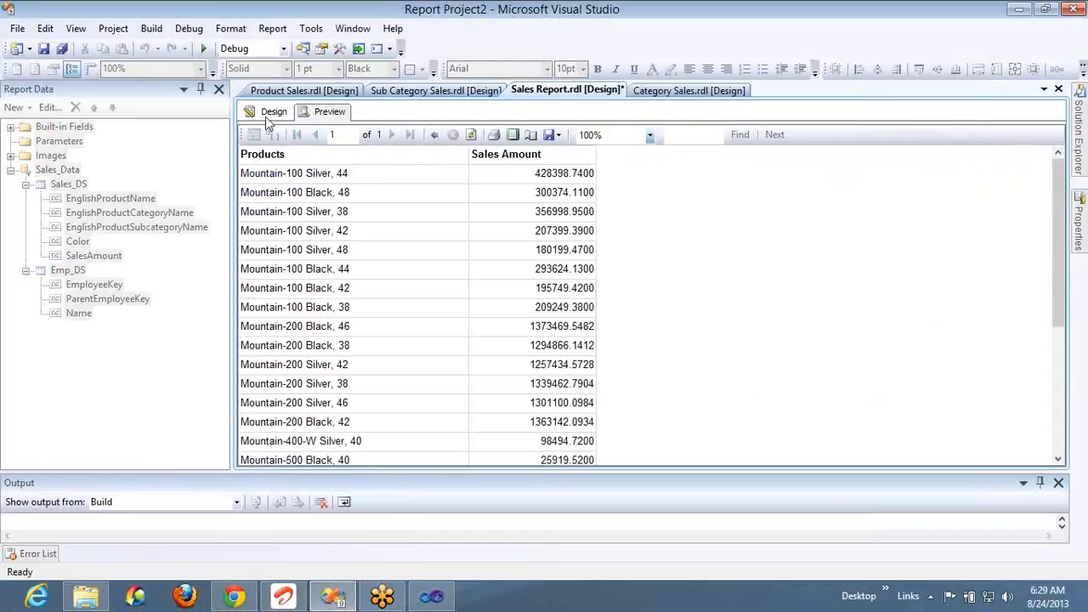
Step: Return to the report design and change the subreport's source report to Sub Category Sales
left_click(273, 113)
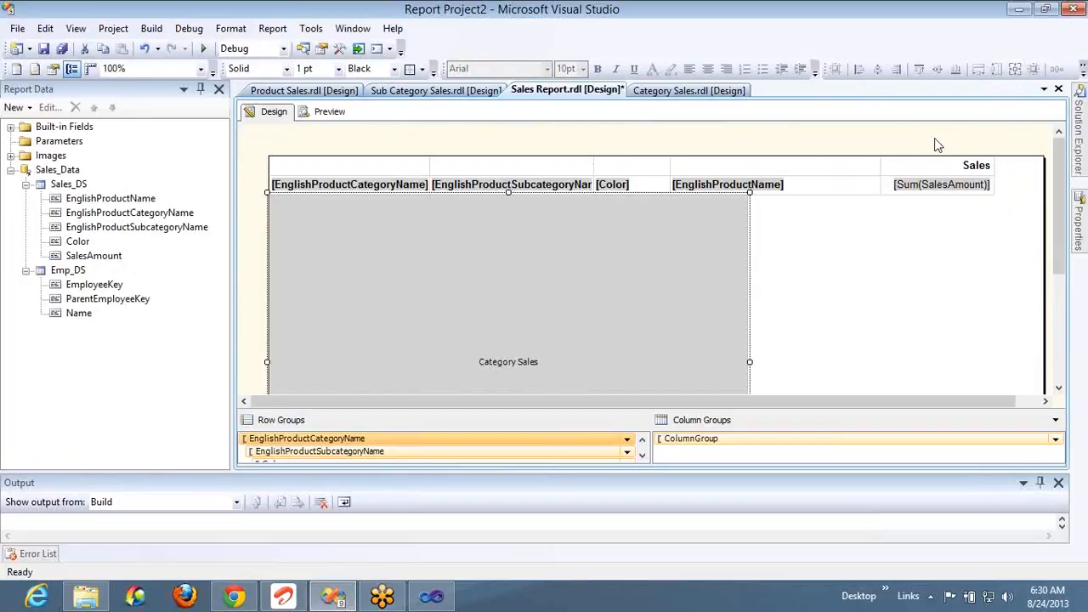
left_click(307, 51)
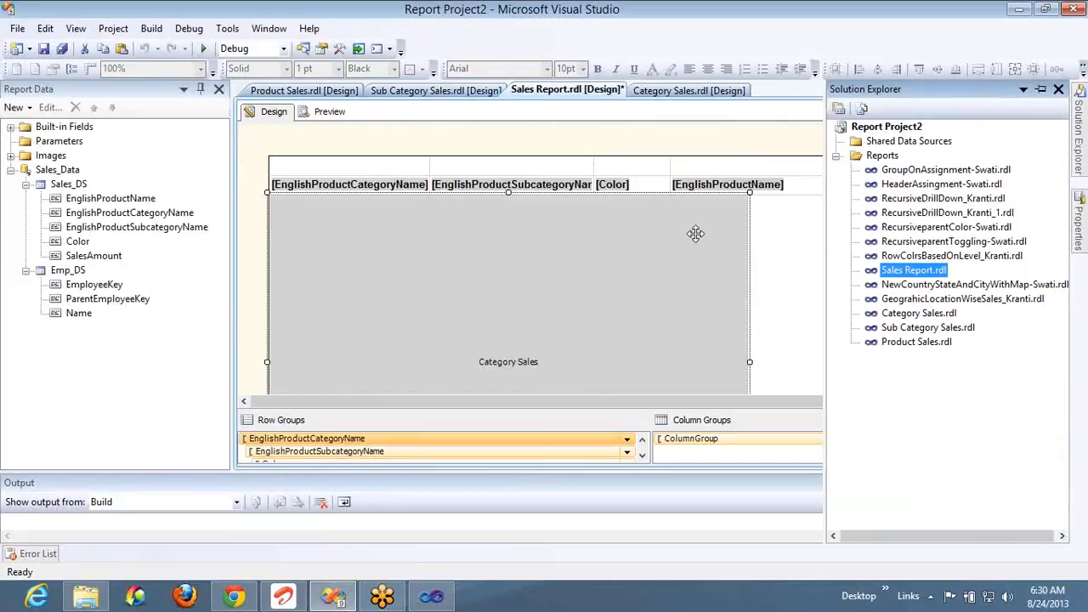
right_click(667, 260)
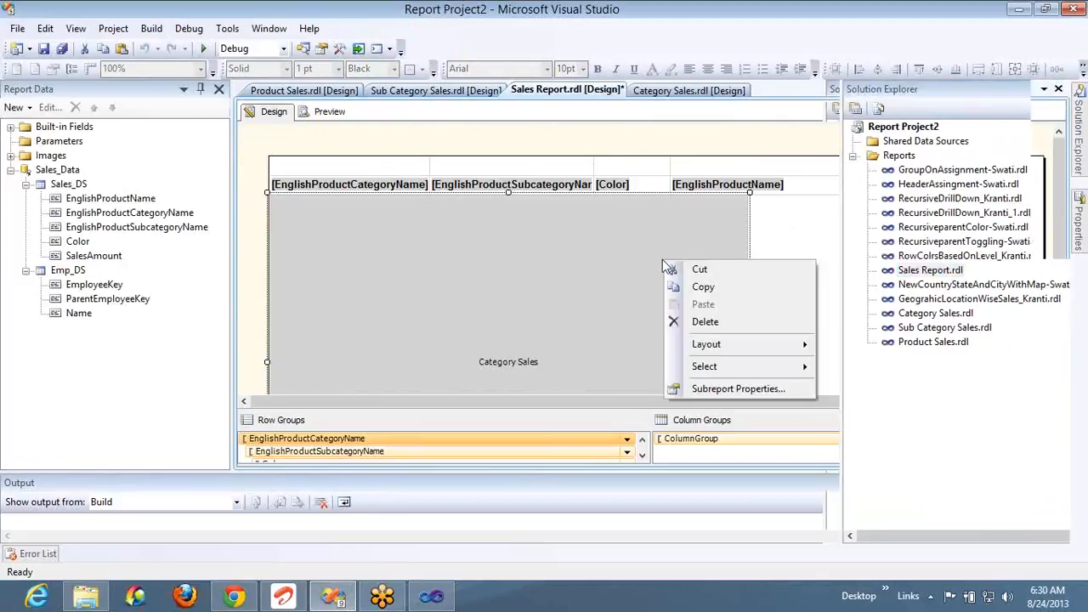
left_click(722, 388)
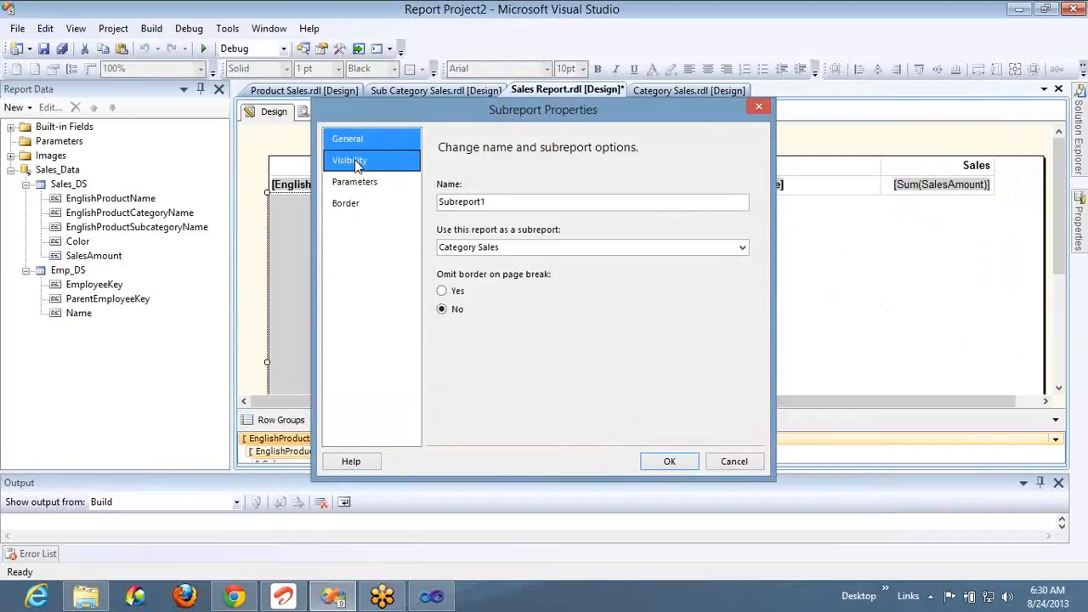
left_click(738, 247)
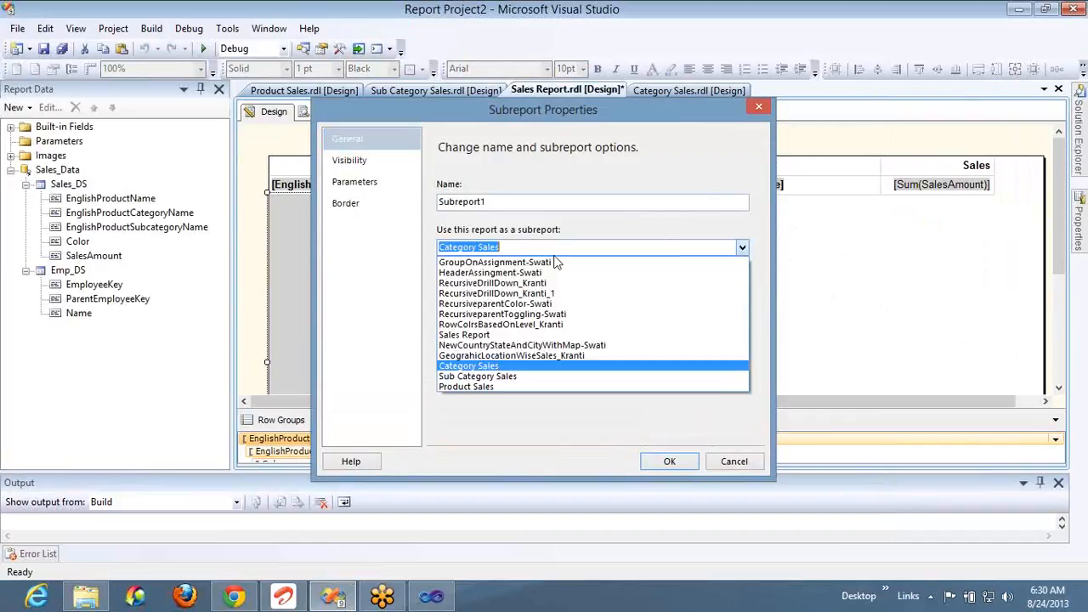
left_click(509, 376)
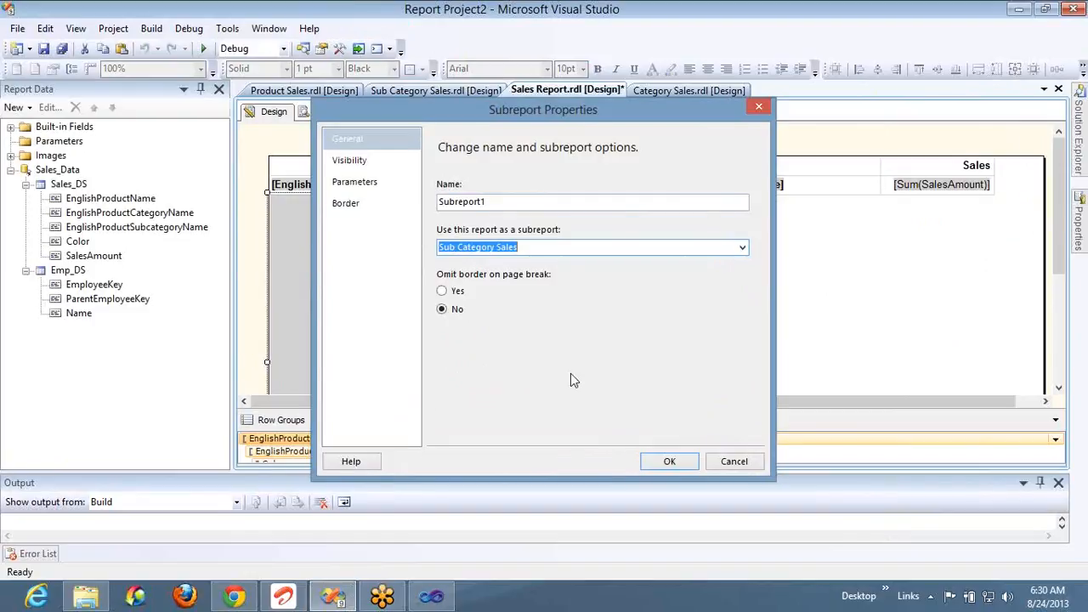
left_click(670, 461)
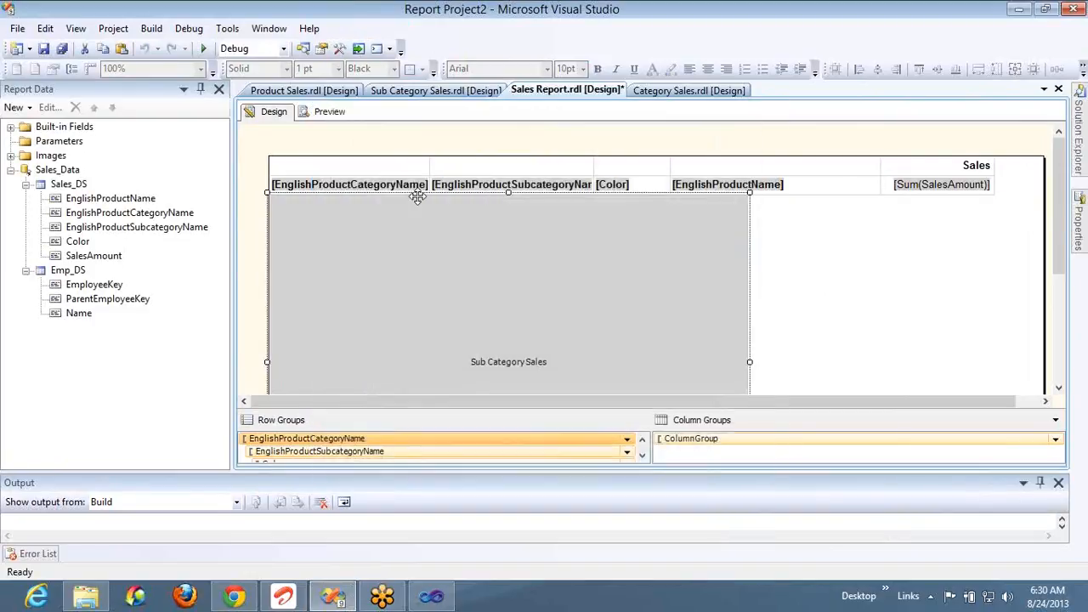
Step: Preview the Sales Report and page forward to the Sub Category Sales subreport on page 4
left_click(330, 113)
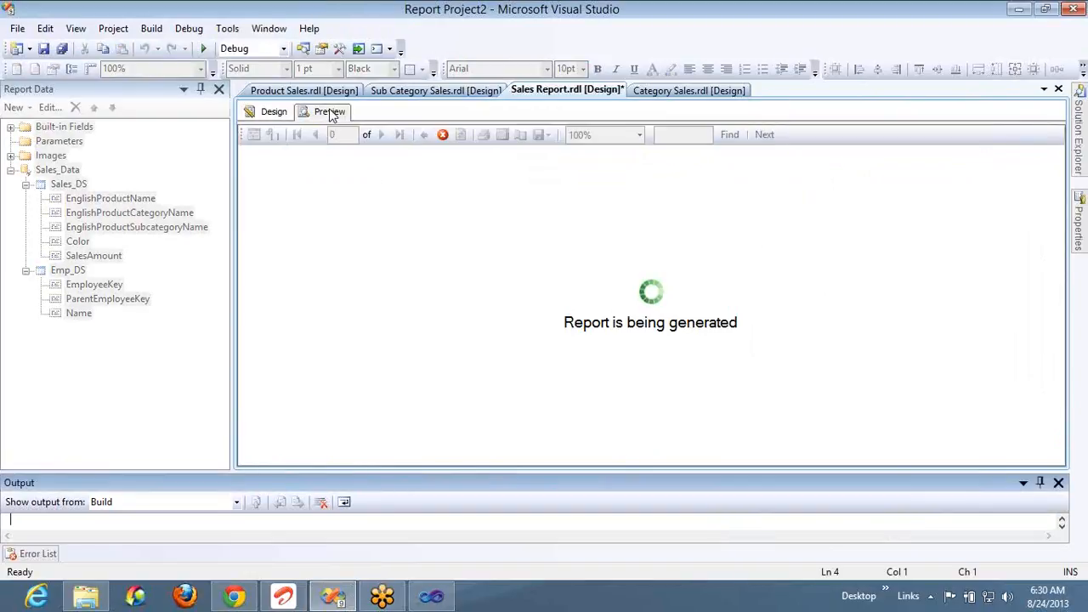
left_click(399, 136)
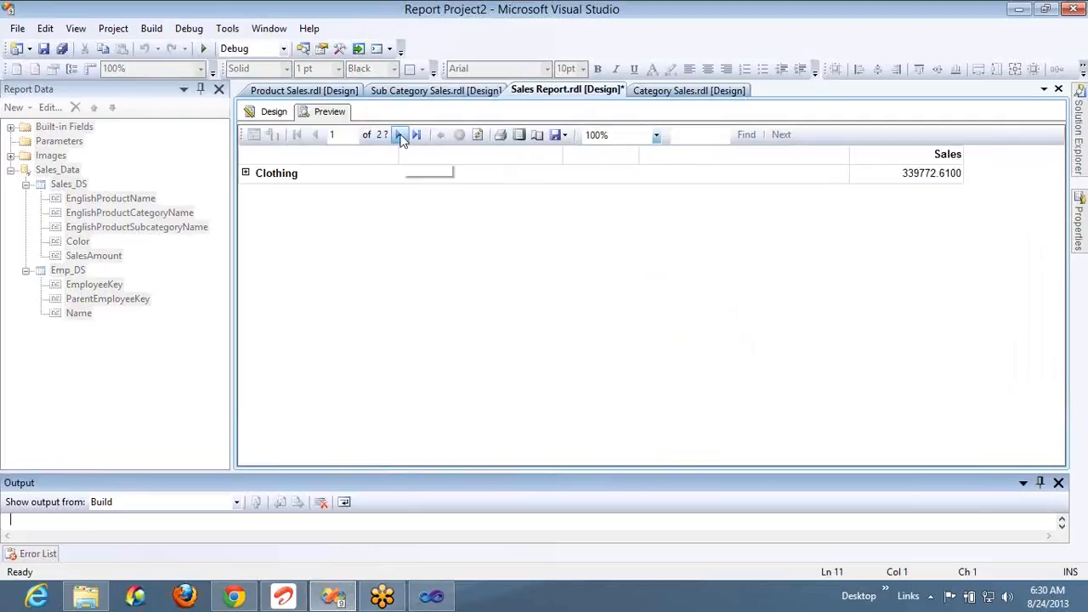
left_click(401, 136)
left_click(400, 136)
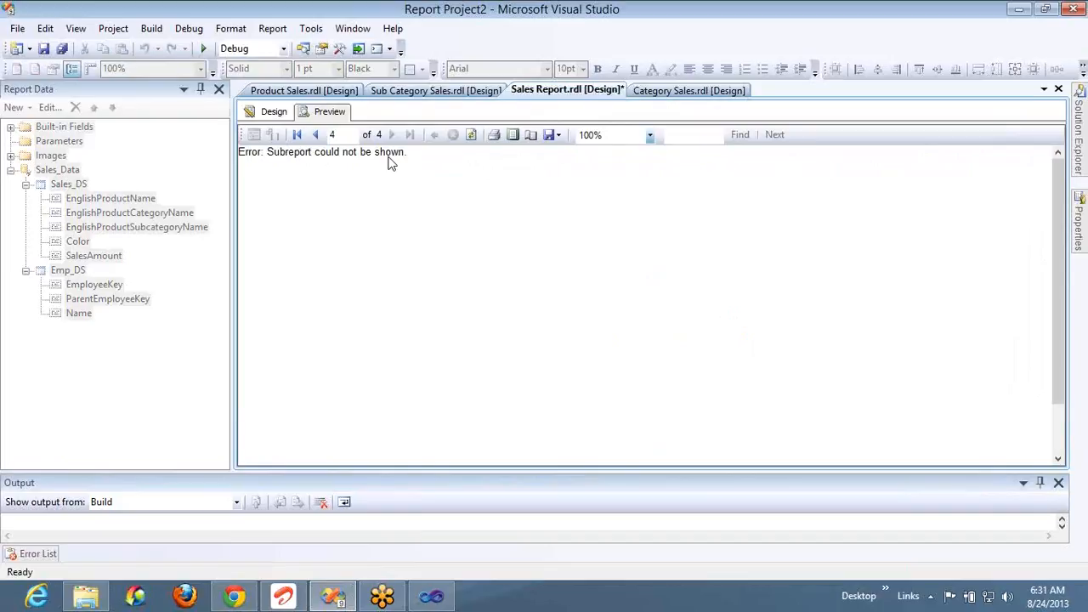
Step: Open the Sub Category Sales report design and list its report parameters
left_click(431, 90)
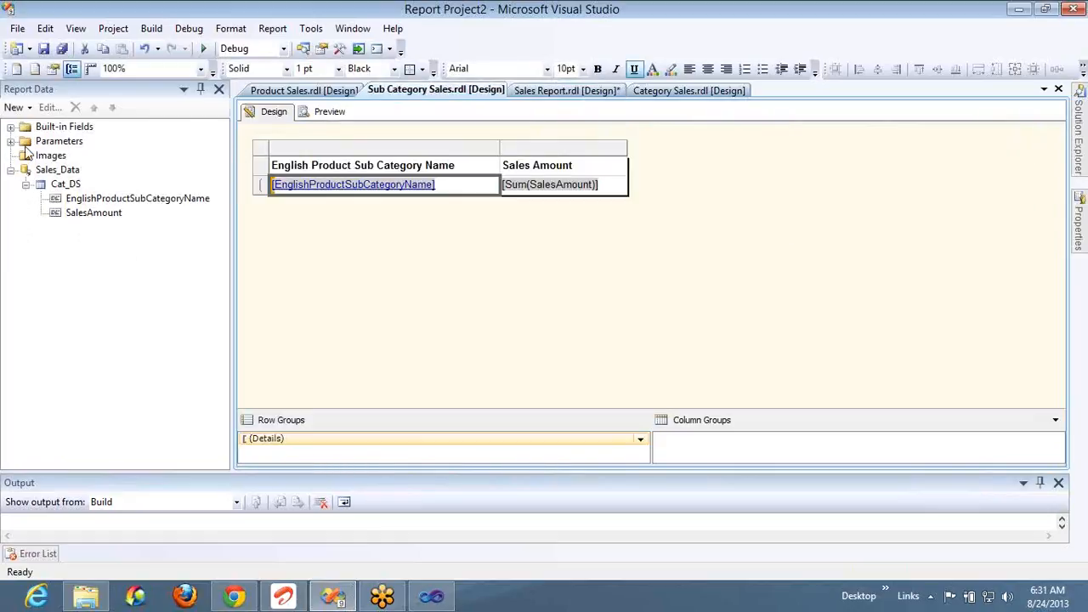
left_click(11, 141)
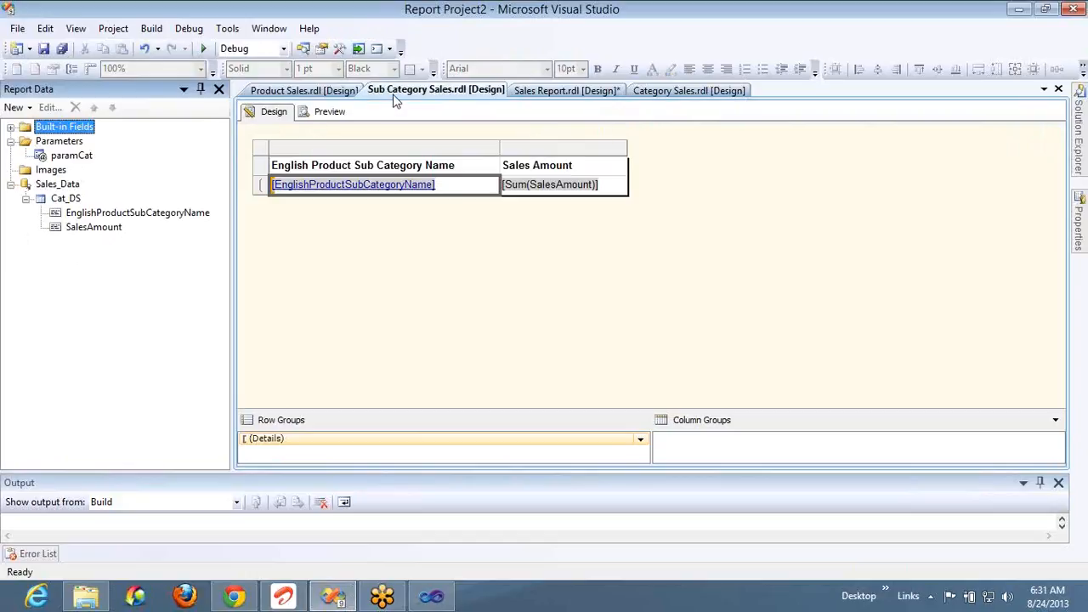
Step: Return to the Sales Report design and add a new report parameter named paramCat
left_click(568, 91)
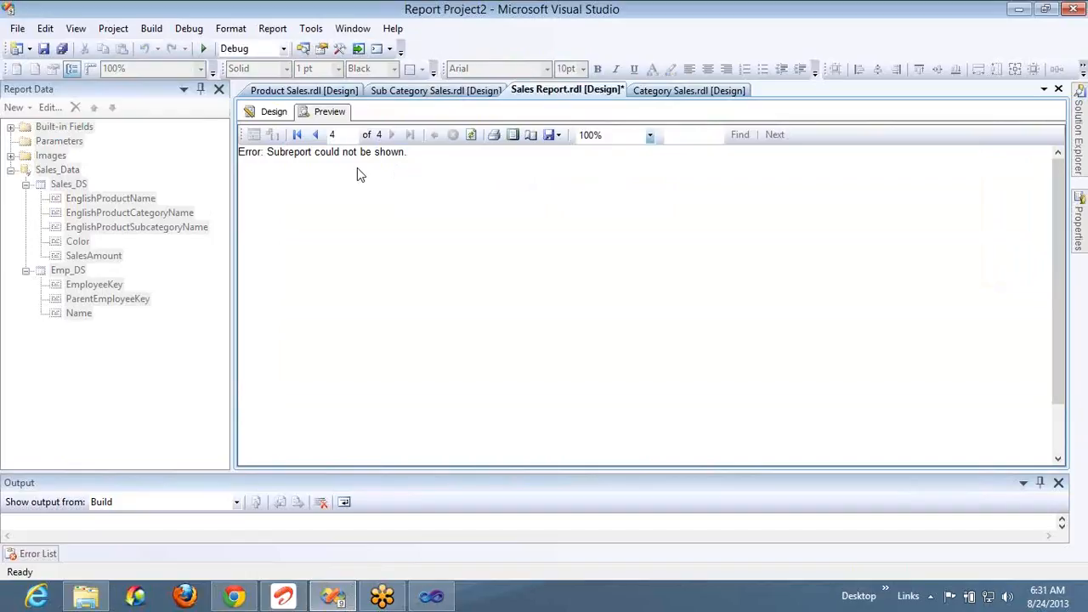
left_click(275, 115)
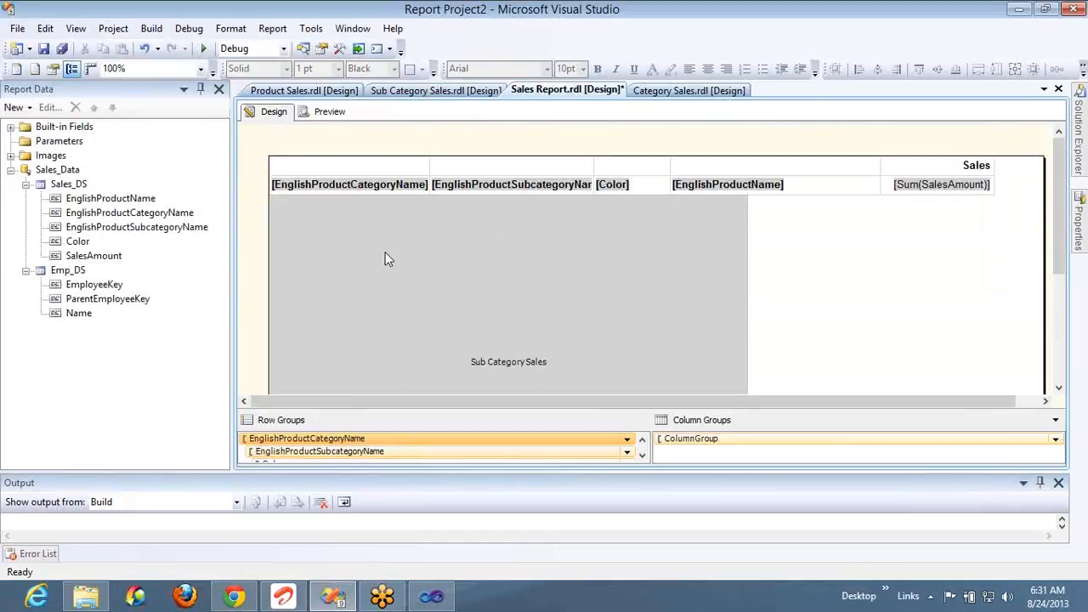
right_click(76, 142)
left_click(128, 150)
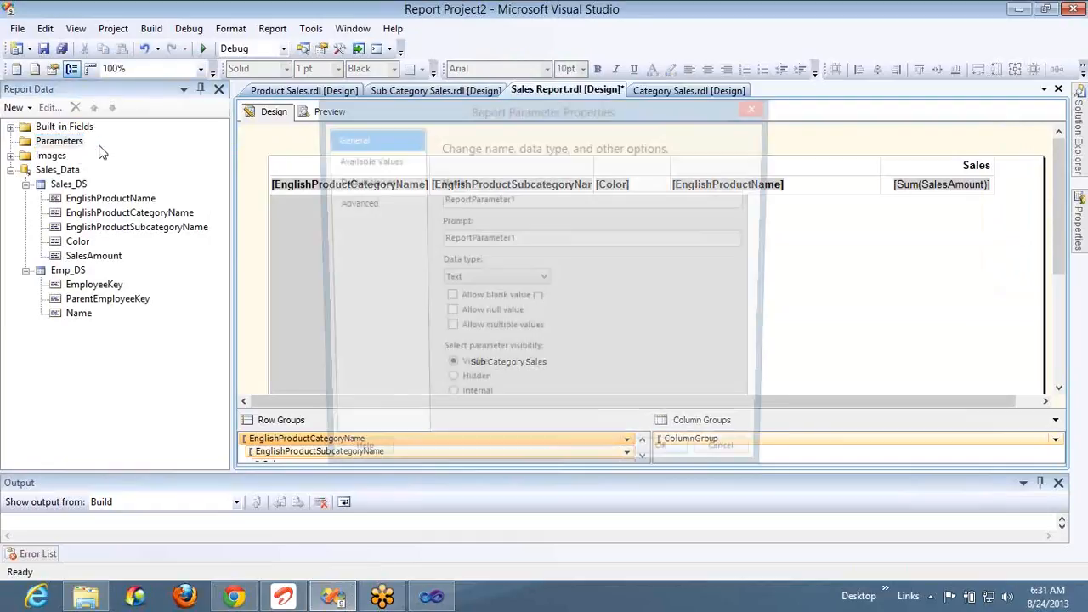
left_click(564, 201)
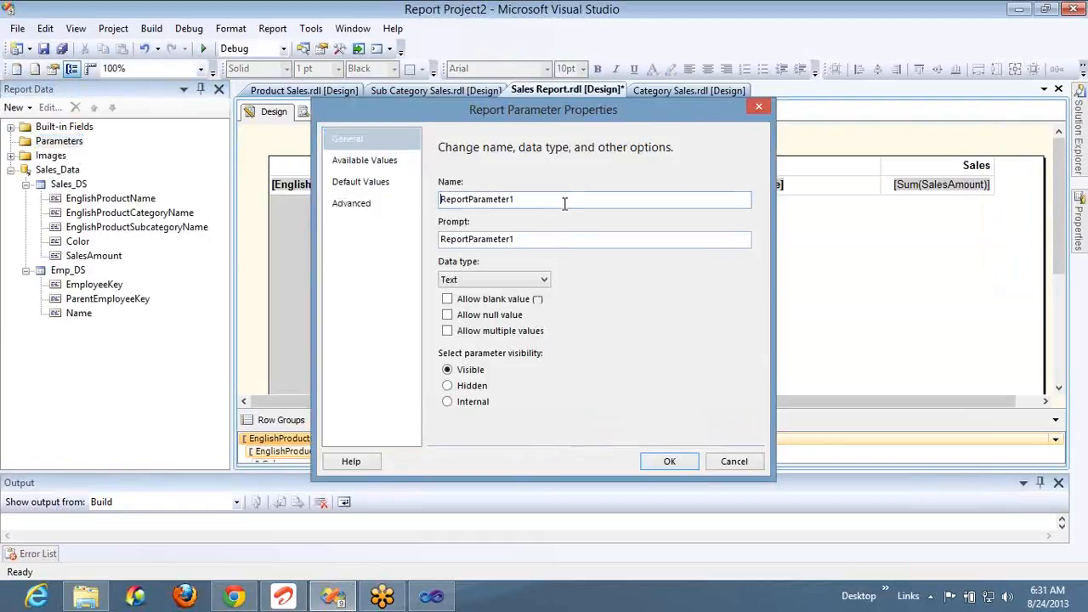
key("Home")
type("paramCat")
key("shift+End")
key("Delete")
key("Tab")
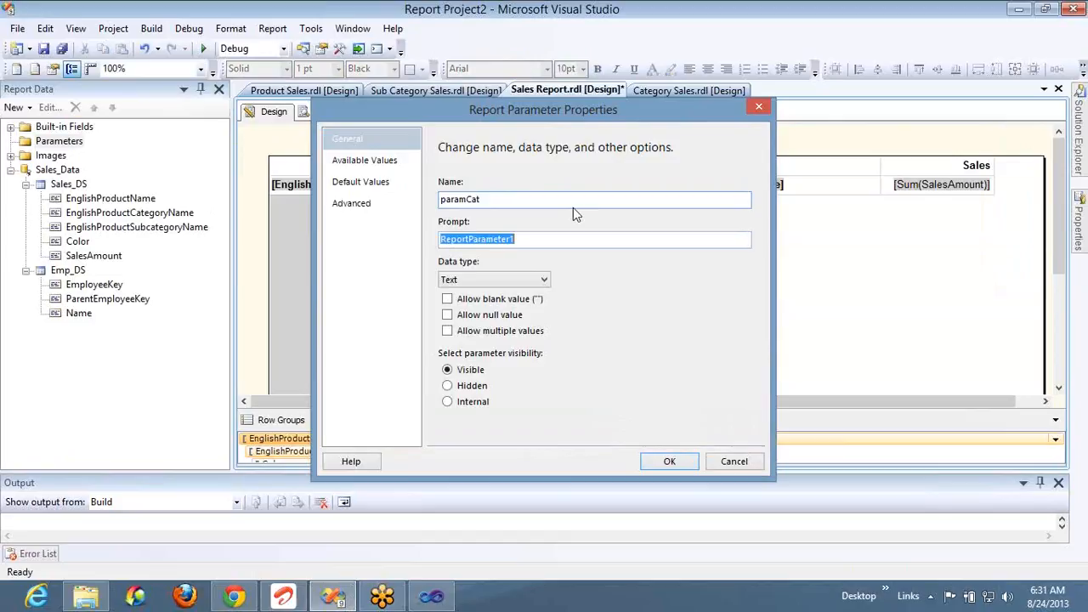
Step: Set the new parameter's prompt to "Category :" and accept the parameter definition
type("cATEGOR")
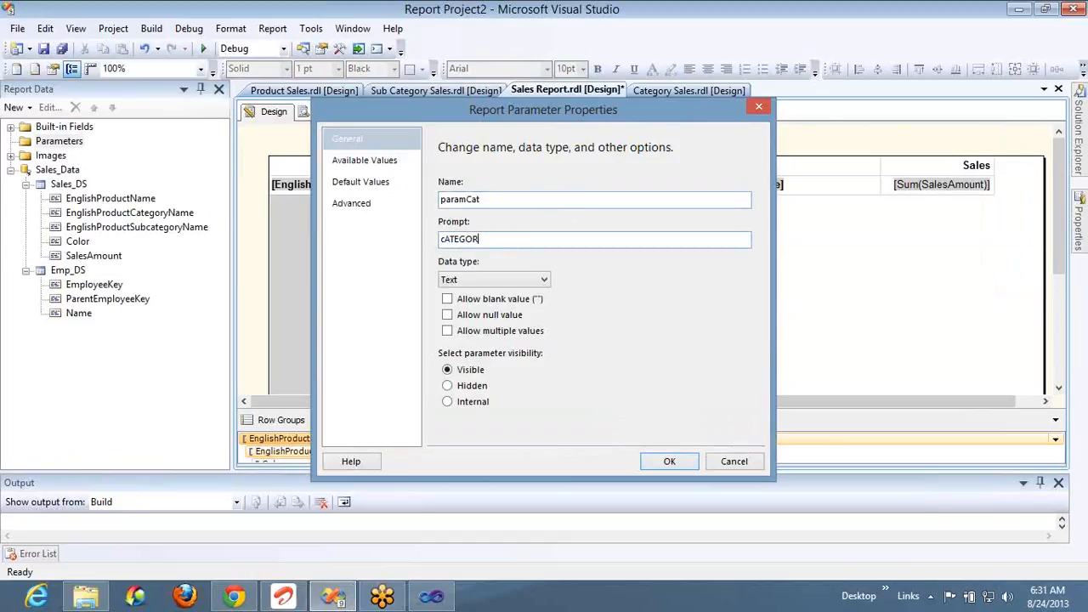
type("Y :")
key("shift+Home")
type("Category :")
left_click(646, 460)
Step: Preview the Sales Report with the category Bikes and page forward towards the subreport
left_click(327, 111)
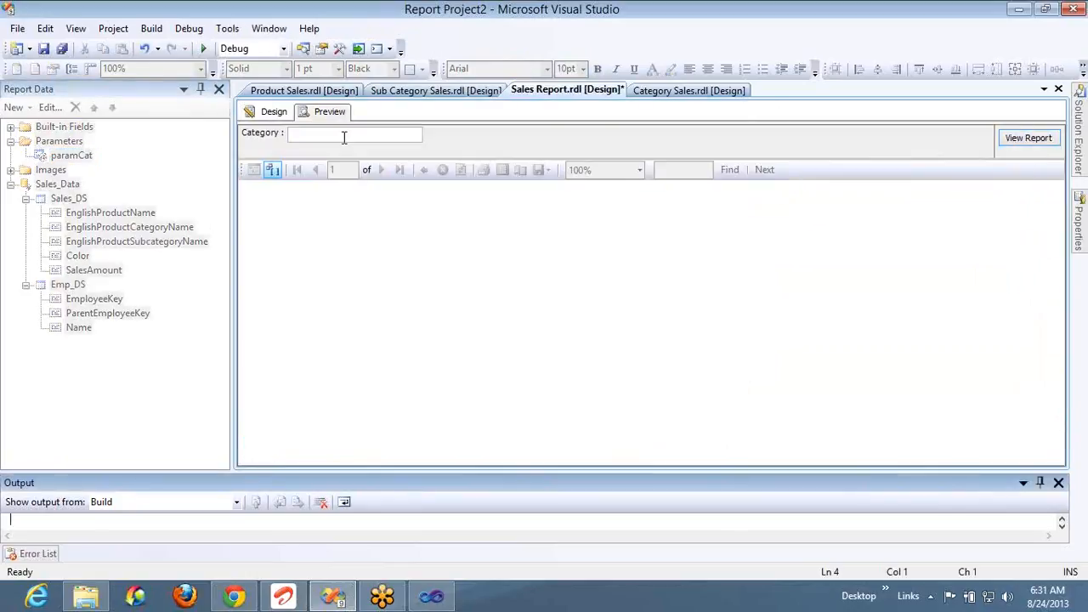
left_click(344, 134)
type("Bikes")
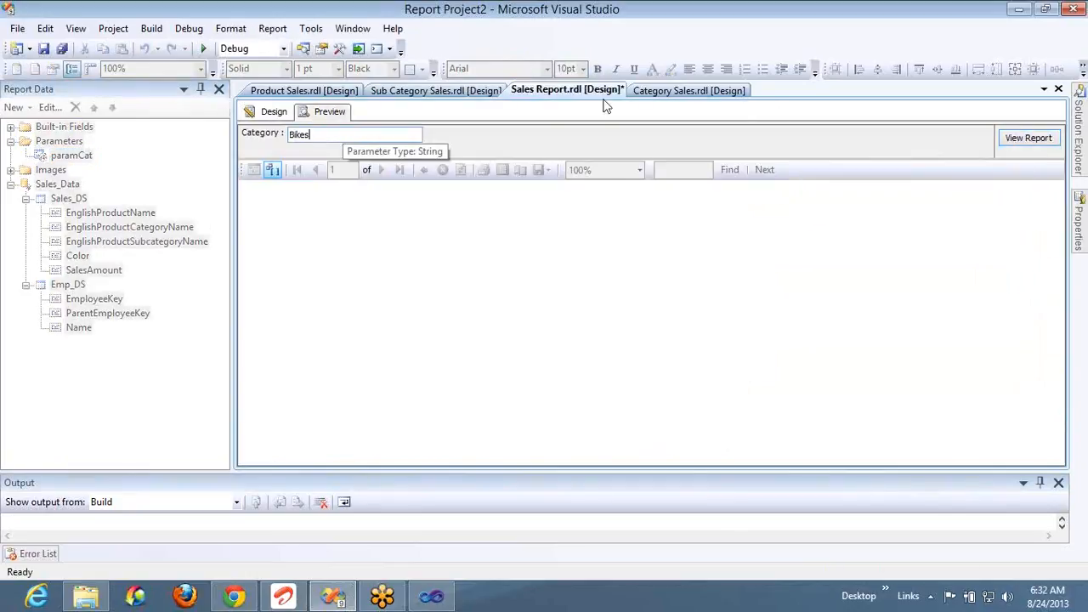
left_click(1027, 139)
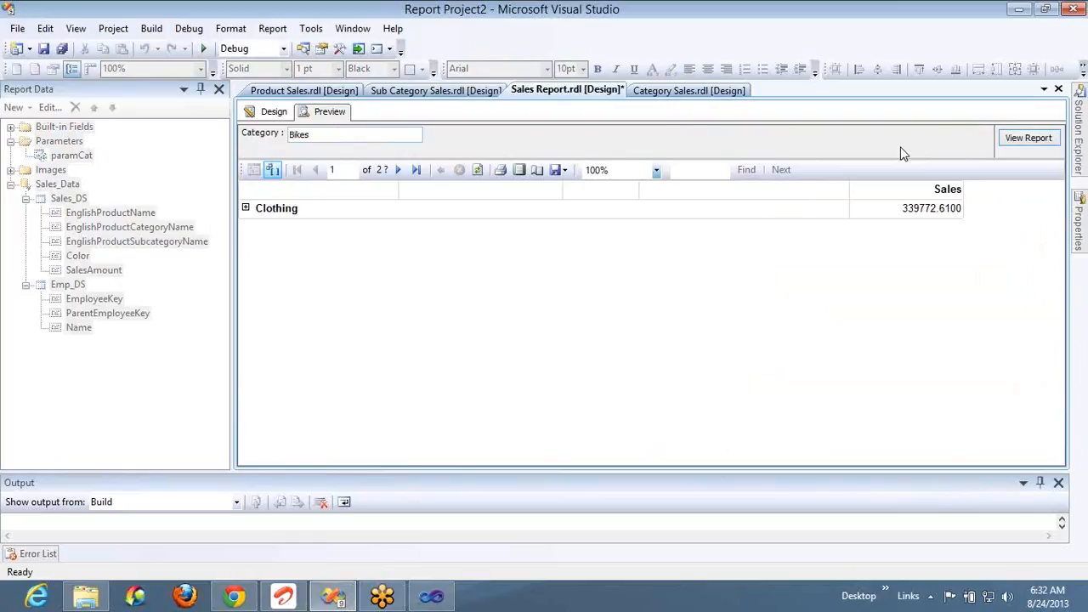
left_click(400, 170)
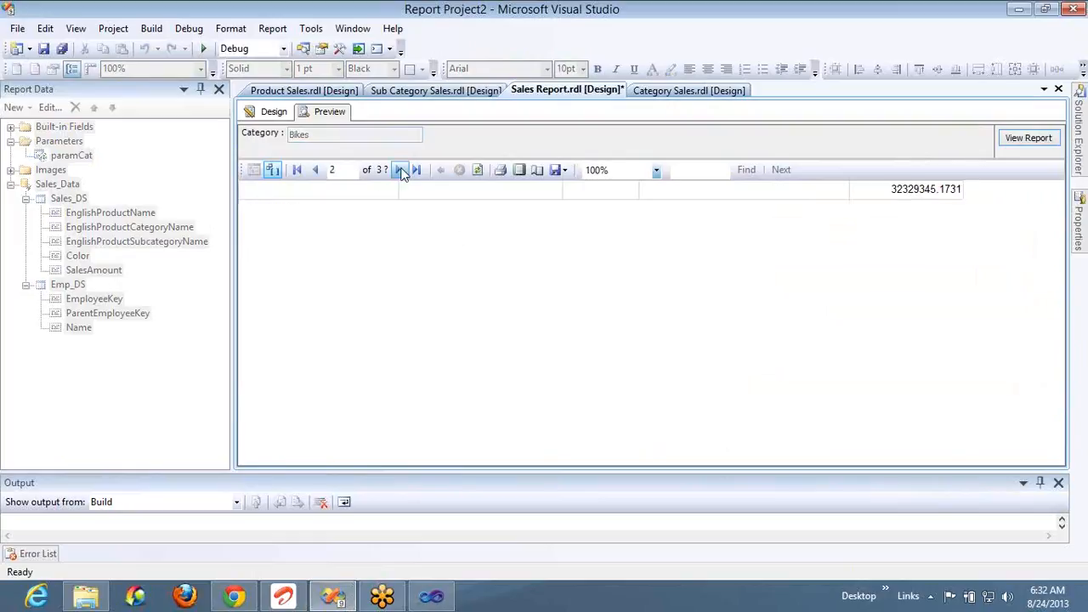
left_click(400, 170)
left_click(400, 170)
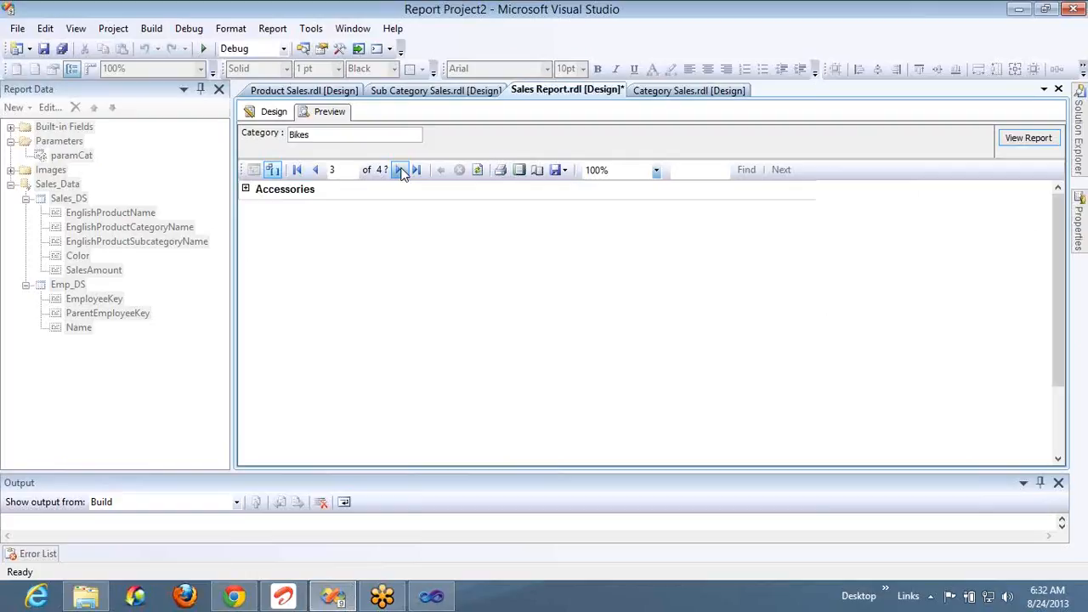
Step: In the report design, add the parameter paramCat to the Sub Category Sales subreport's properties
left_click(270, 111)
right_click(491, 240)
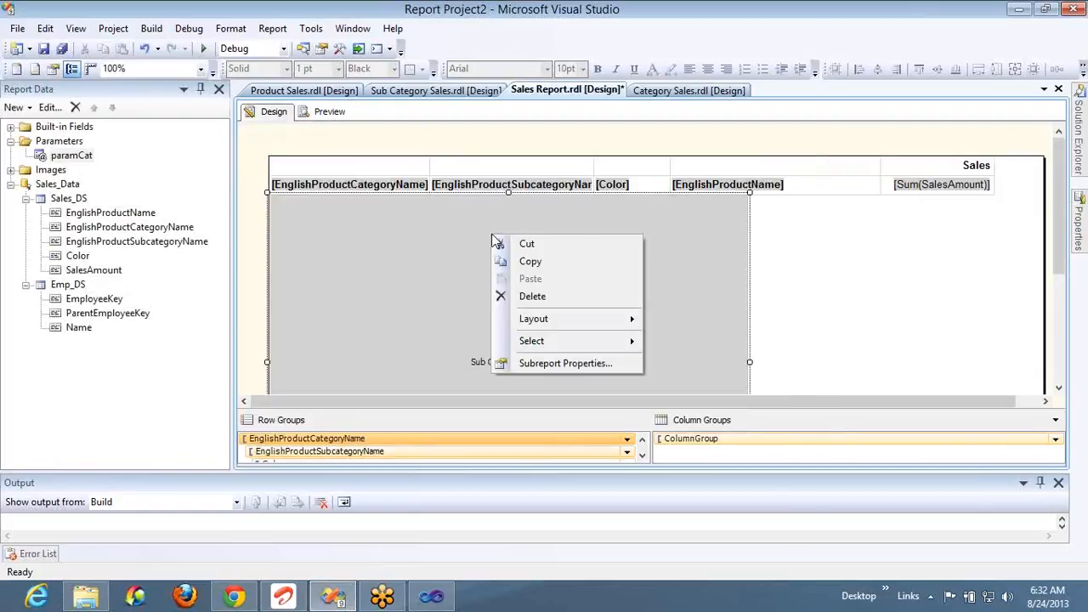
left_click(566, 364)
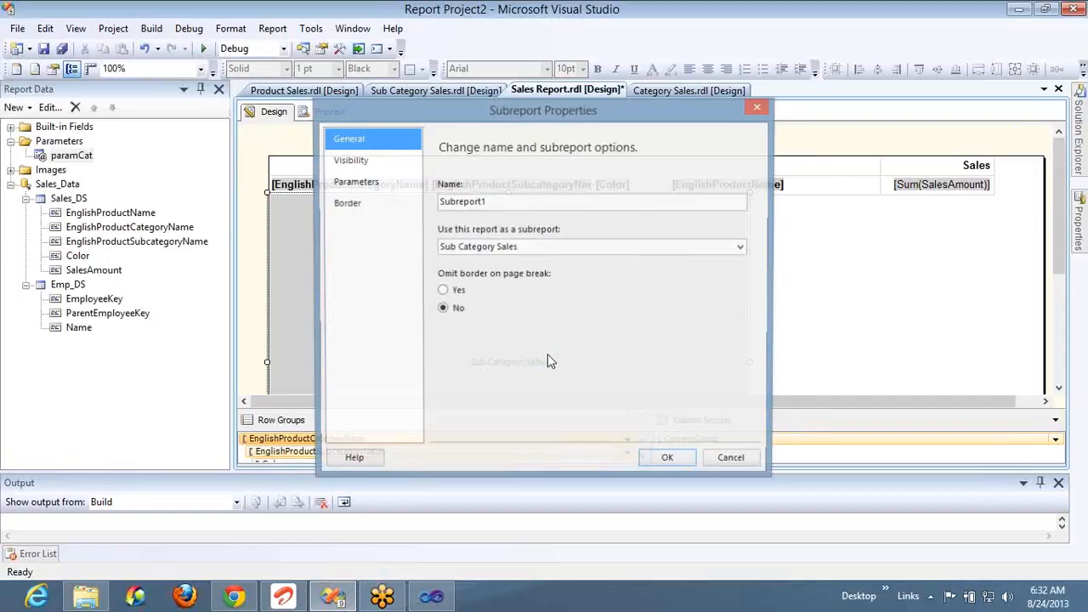
left_click(363, 186)
left_click(447, 208)
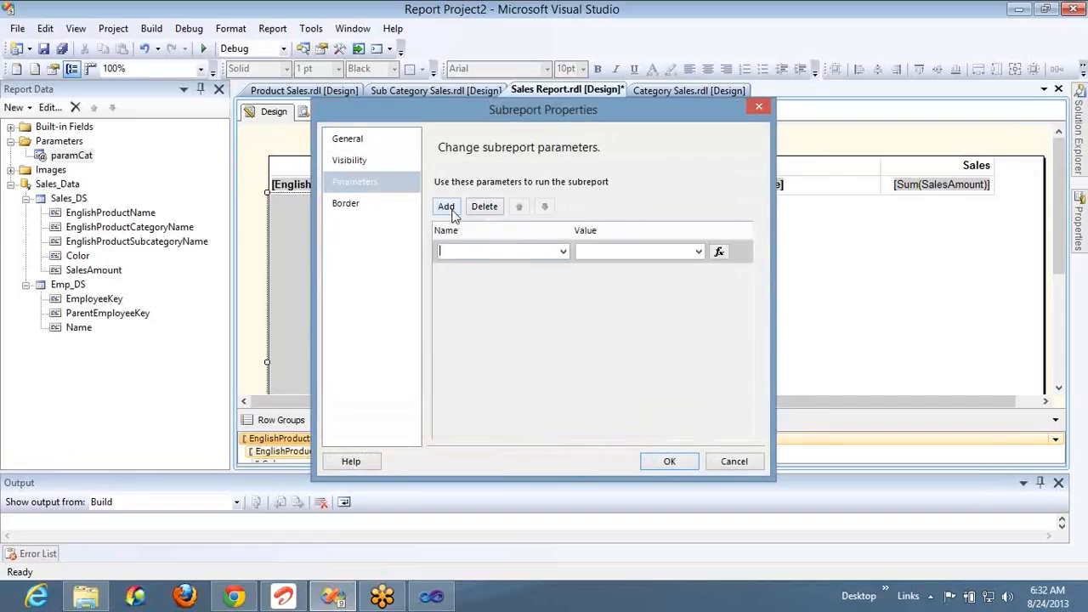
left_click(563, 252)
left_click(549, 269)
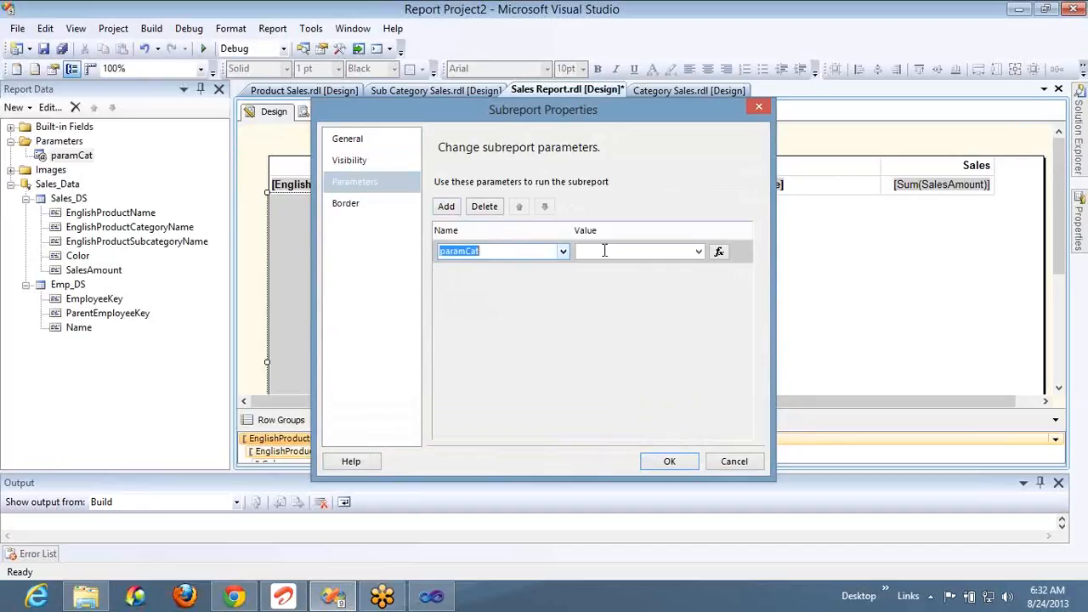
left_click(698, 252)
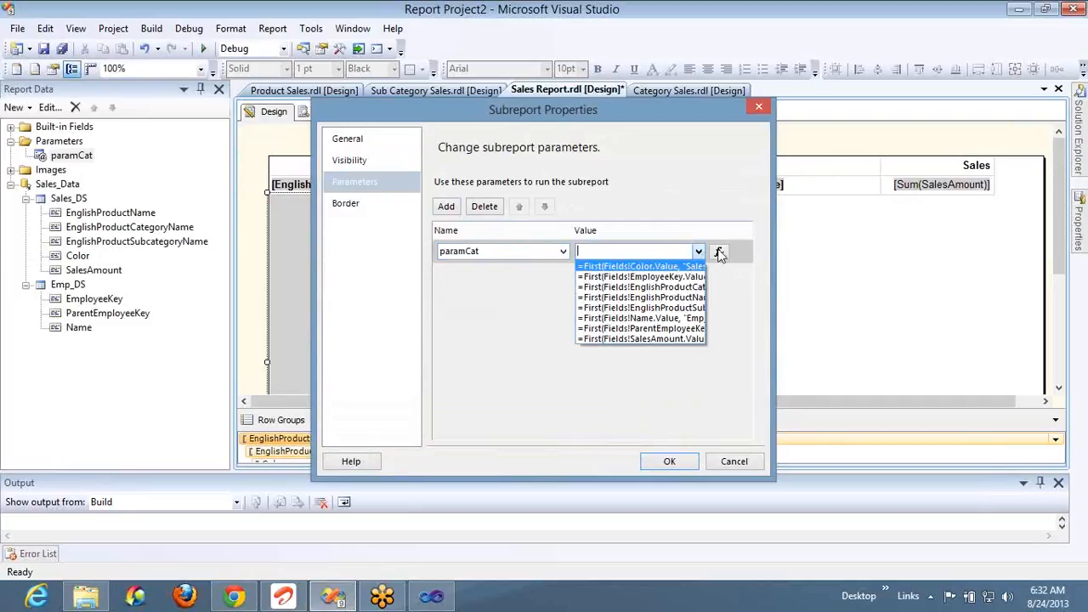
left_click(719, 254)
left_click(719, 254)
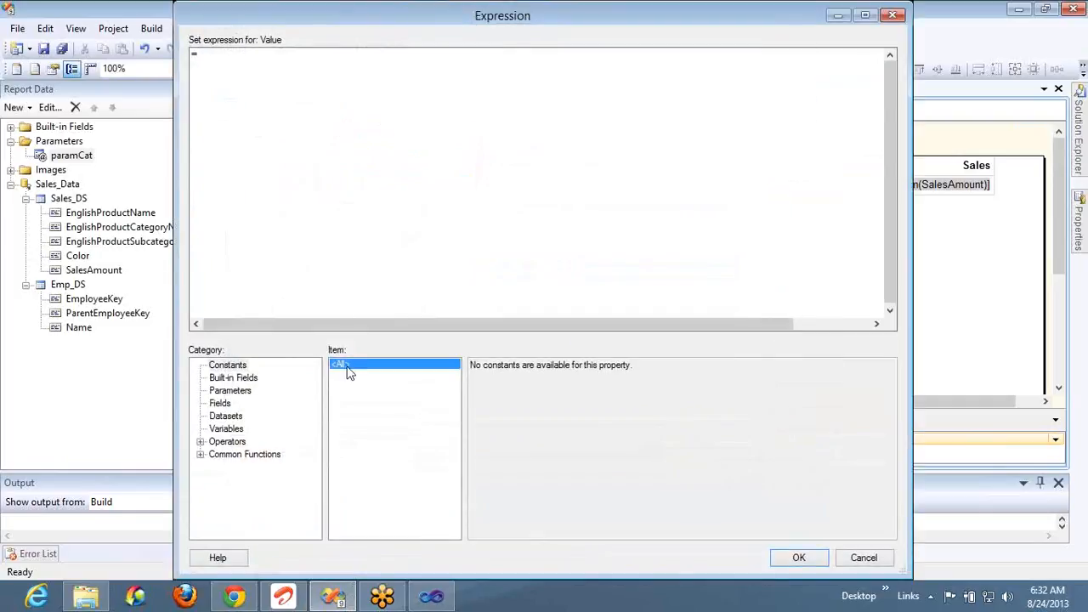
left_click(236, 391)
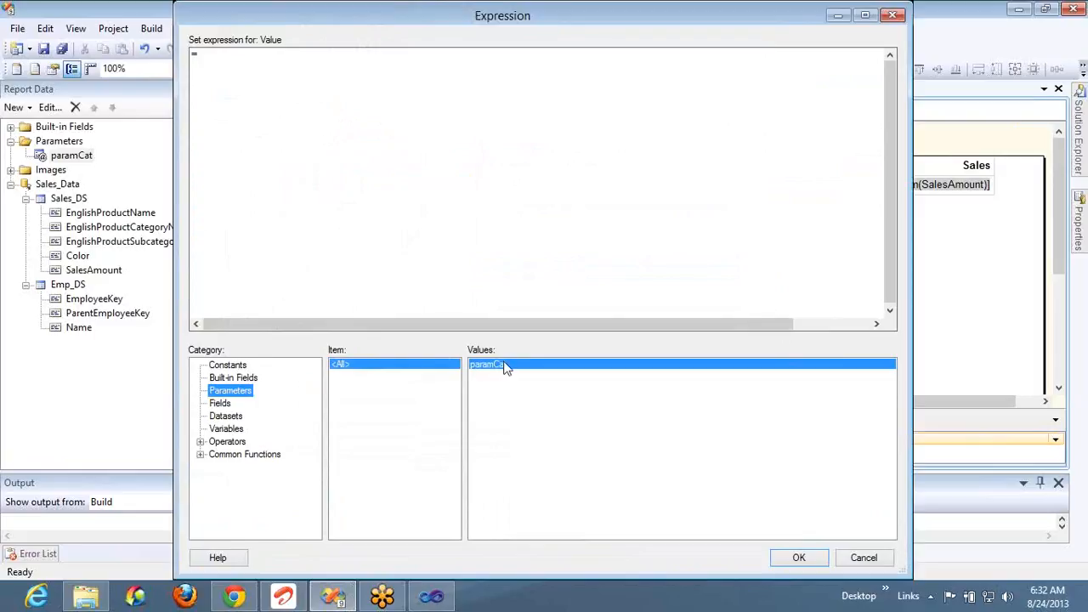
double_click(505, 367)
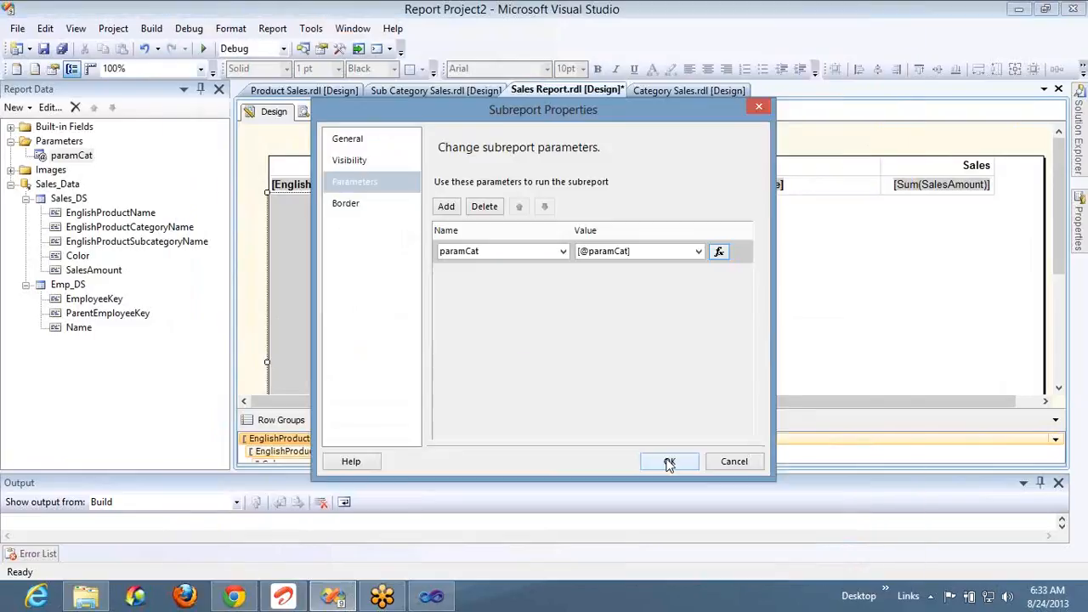
left_click(651, 462)
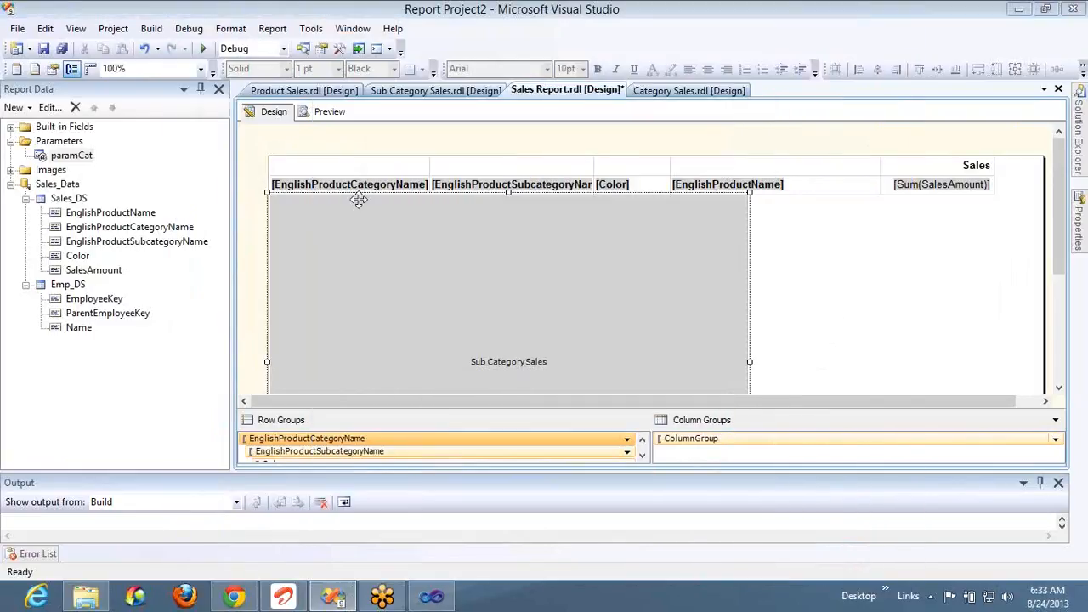
Step: Preview the Sales Report again using Bikes as the category
left_click(328, 112)
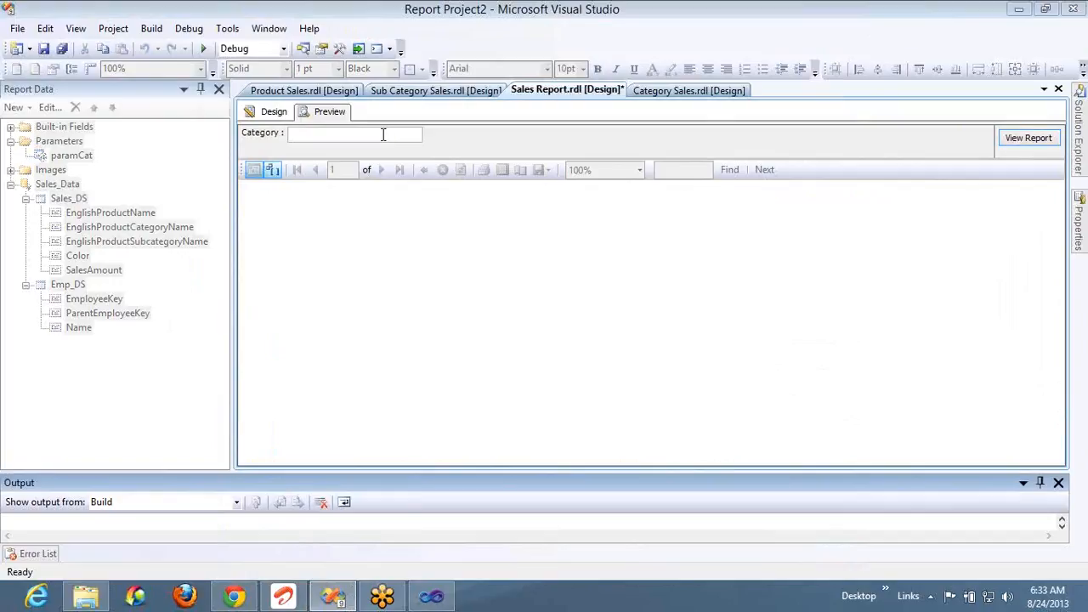
left_click(382, 134)
type("Bikes")
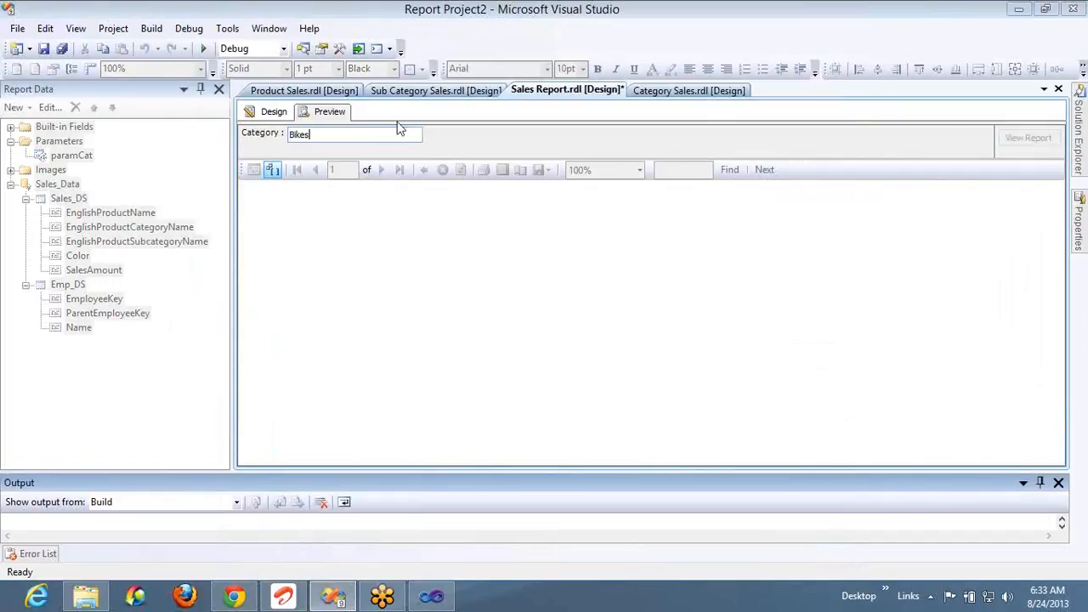
key("Return")
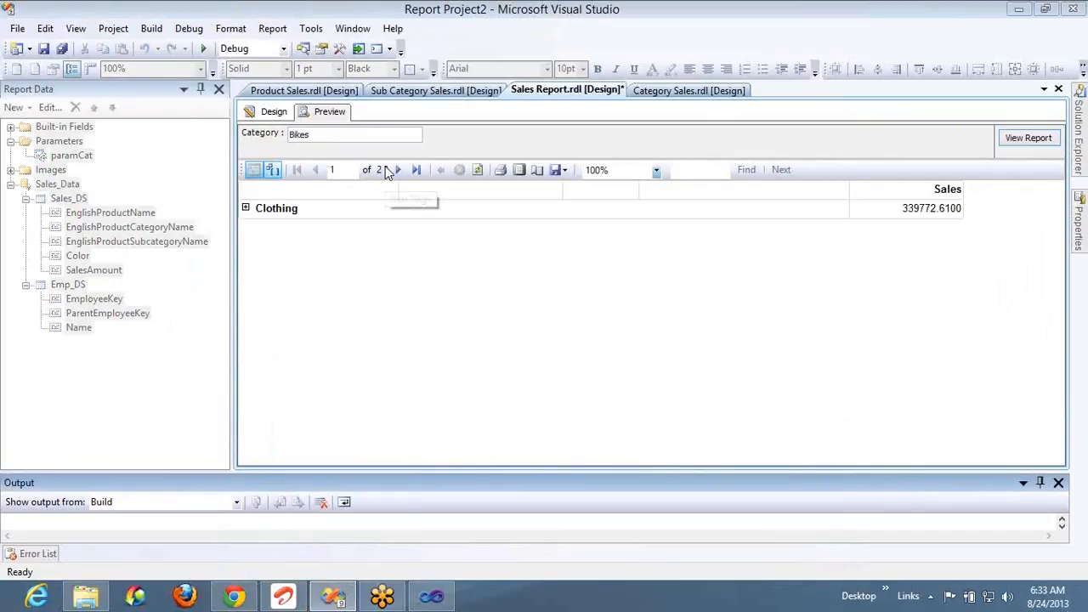
Step: Page forward to the subreport on page 4, then drill through into Mountain Bikes and return to it
left_click(397, 169)
left_click(396, 169)
left_click(397, 169)
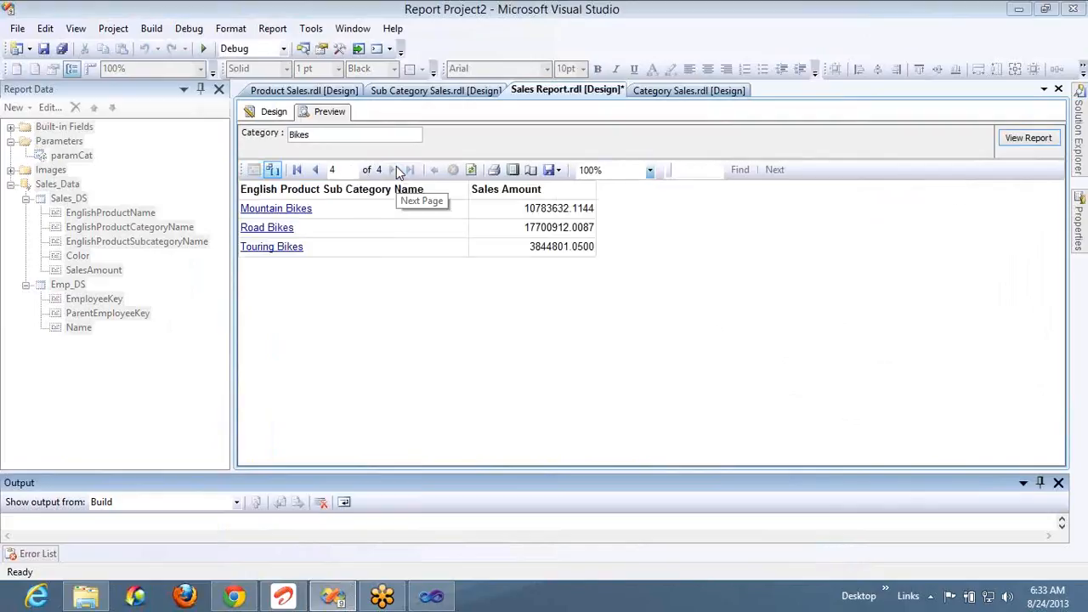
left_click(287, 210)
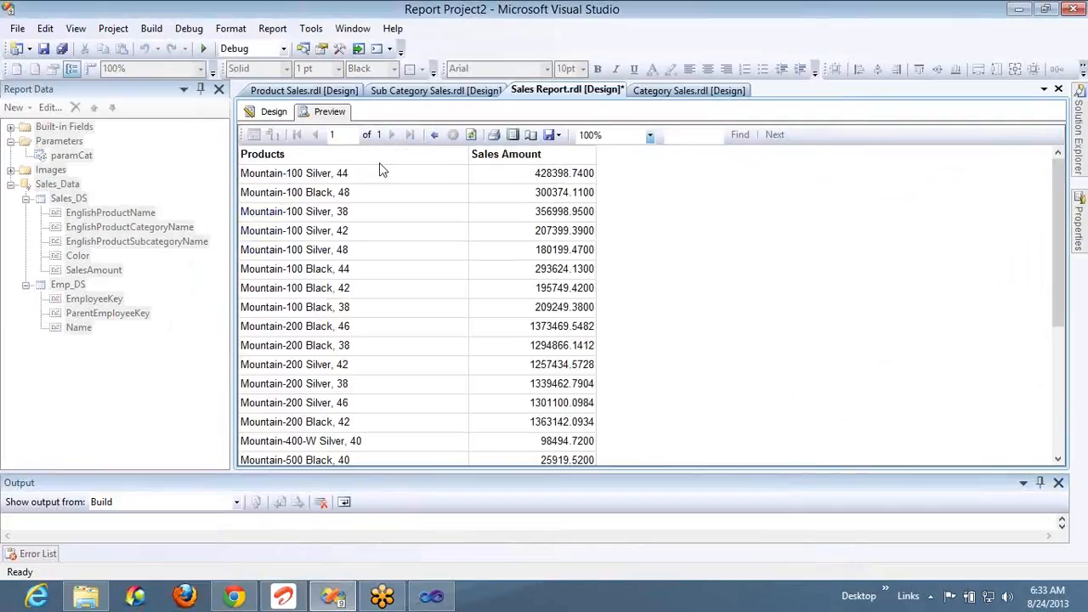
left_click(435, 136)
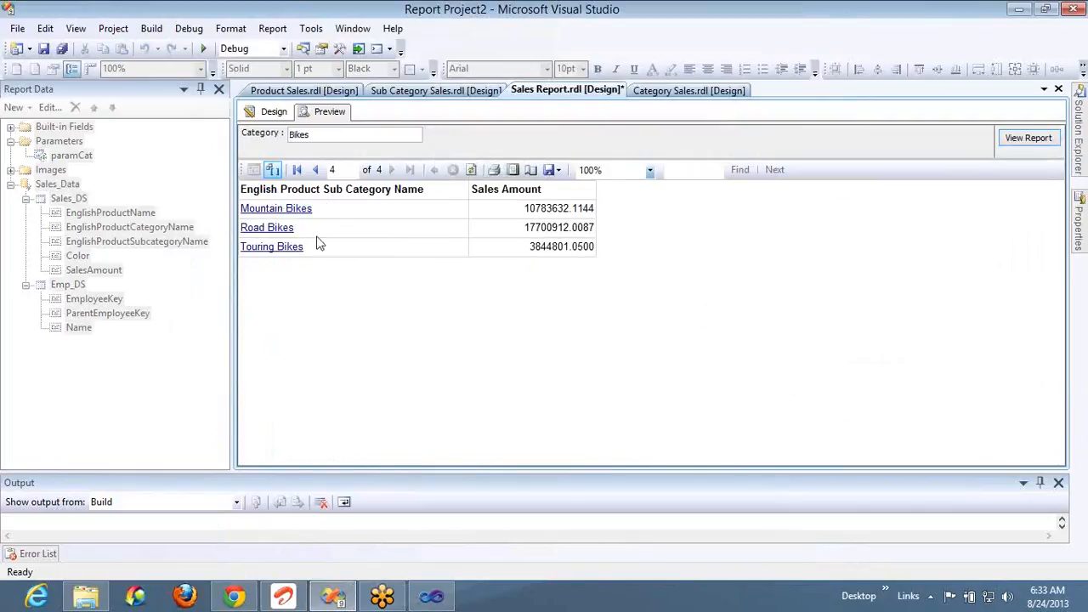
Step: Rerun the previewed report for the category Accessories and page forward to the subreport on page 4
double_click(341, 139)
type("Ac")
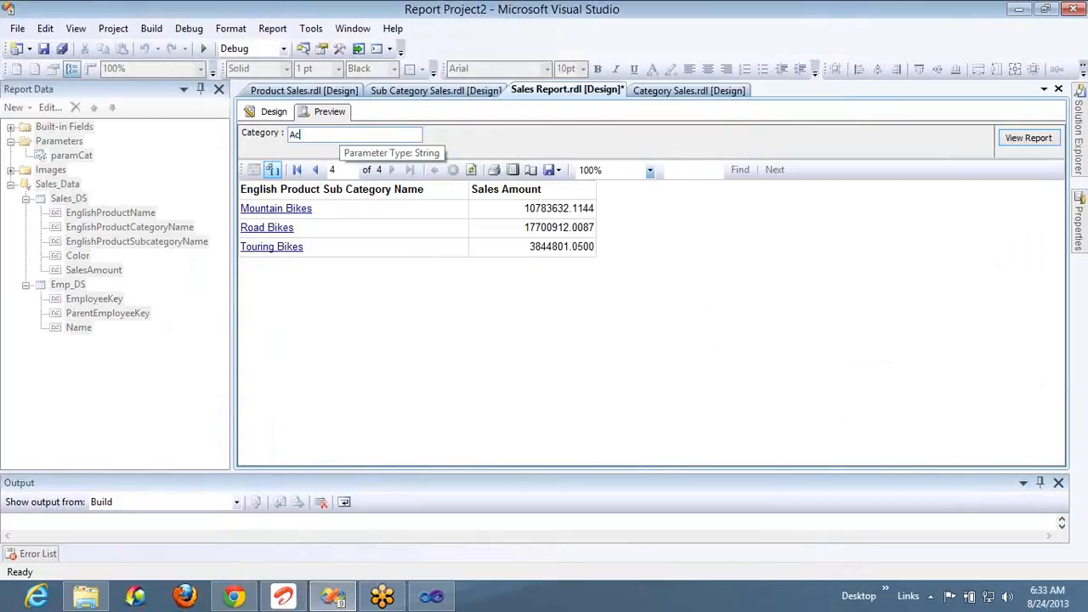
type("cessories")
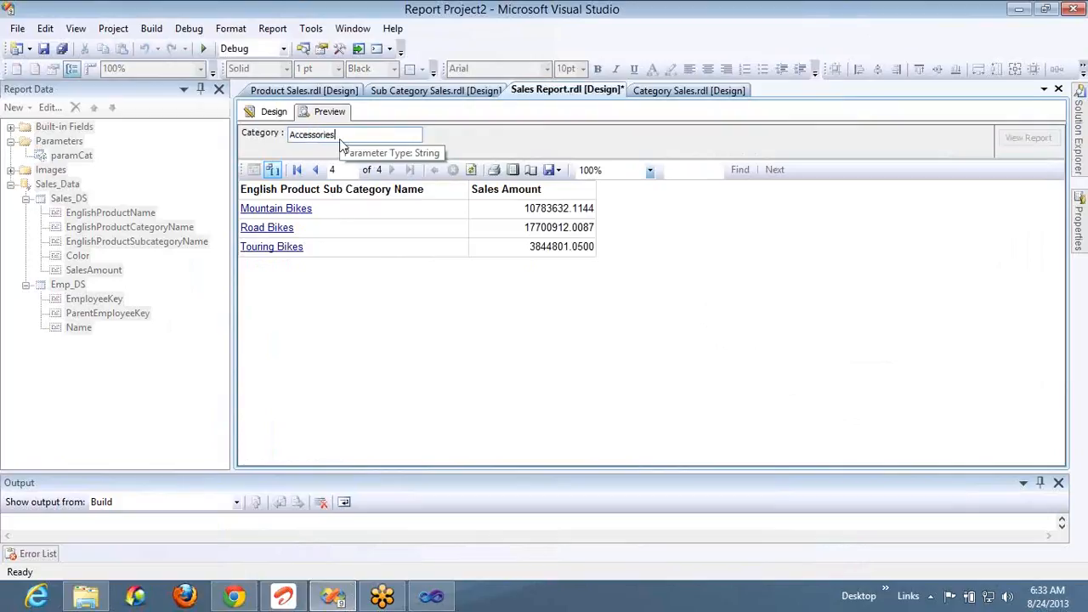
key("Return")
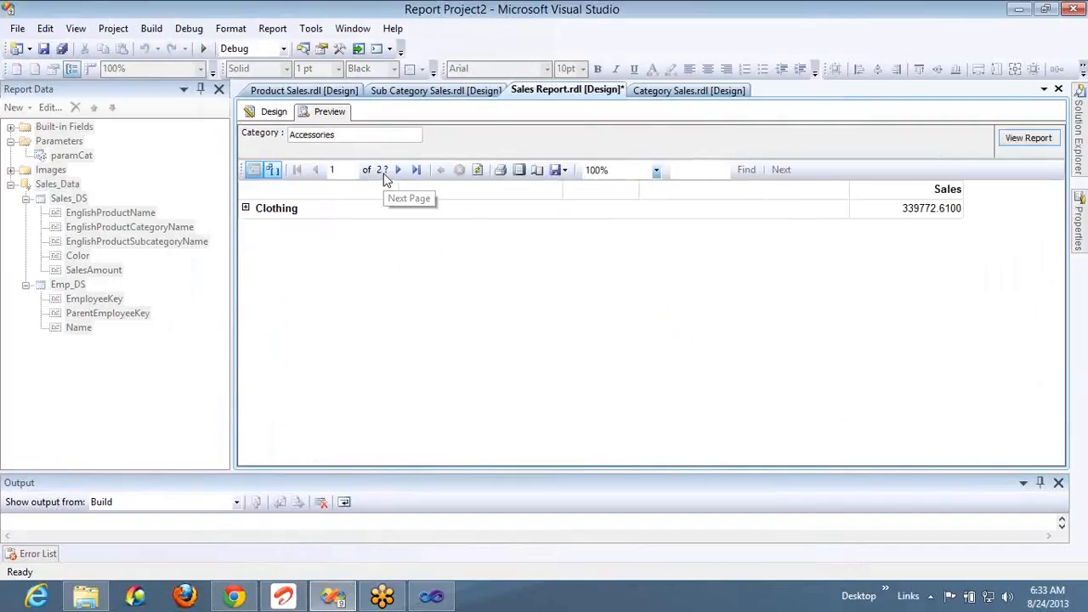
left_click(396, 171)
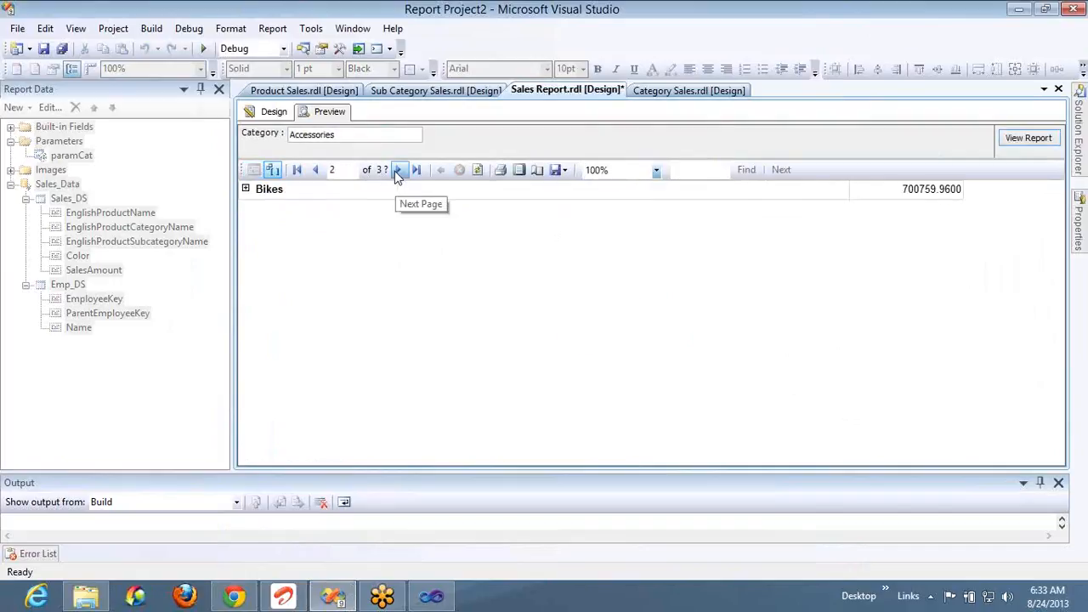
left_click(395, 171)
left_click(394, 171)
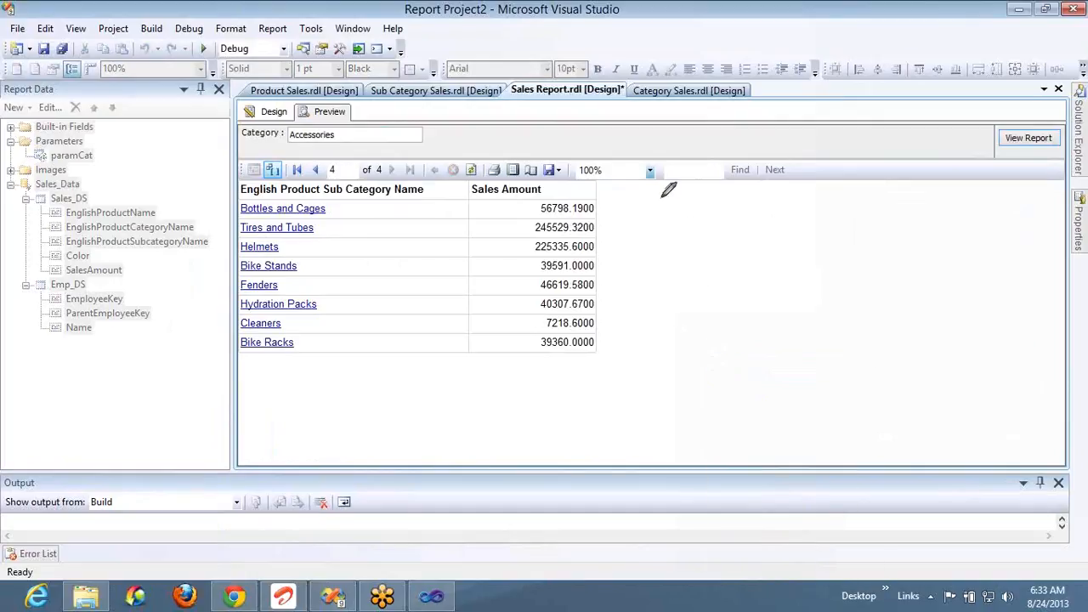
mouse_move(660, 200)
left_mouse_down()
mouse_move(723, 195)
mouse_move(748, 248)
mouse_move(743, 289)
mouse_move(779, 276)
left_mouse_up()
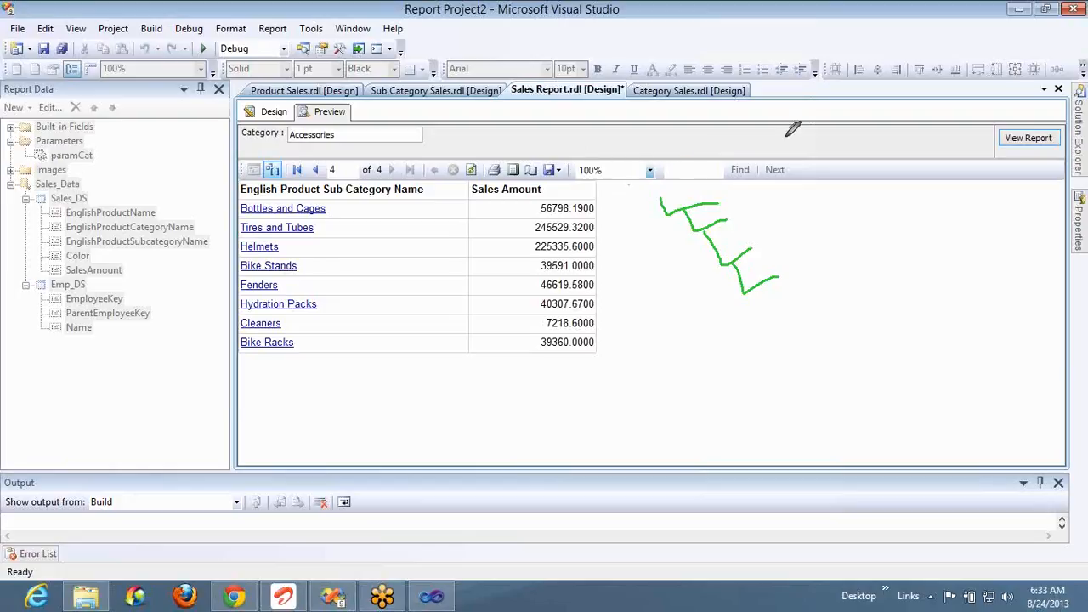
mouse_move(630, 182)
left_mouse_down()
mouse_move(833, 329)
mouse_move(650, 176)
left_mouse_up()
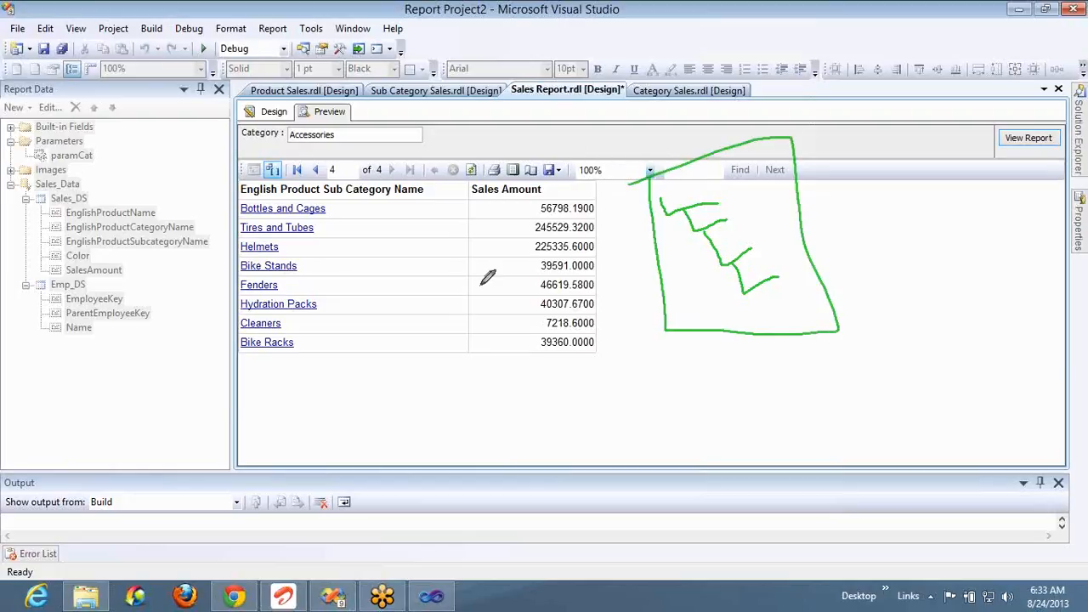
mouse_move(391, 61)
left_mouse_down()
mouse_move(409, 170)
mouse_move(389, 85)
left_mouse_up()
mouse_move(430, 201)
left_mouse_down()
mouse_move(460, 259)
mouse_move(537, 217)
left_mouse_up()
left_click_drag(529, 177, 419, 230)
mouse_move(480, 293)
left_mouse_down()
mouse_move(606, 327)
mouse_move(501, 289)
left_mouse_up()
mouse_move(453, 111)
left_mouse_down()
mouse_move(518, 281)
mouse_move(533, 257)
left_mouse_up()
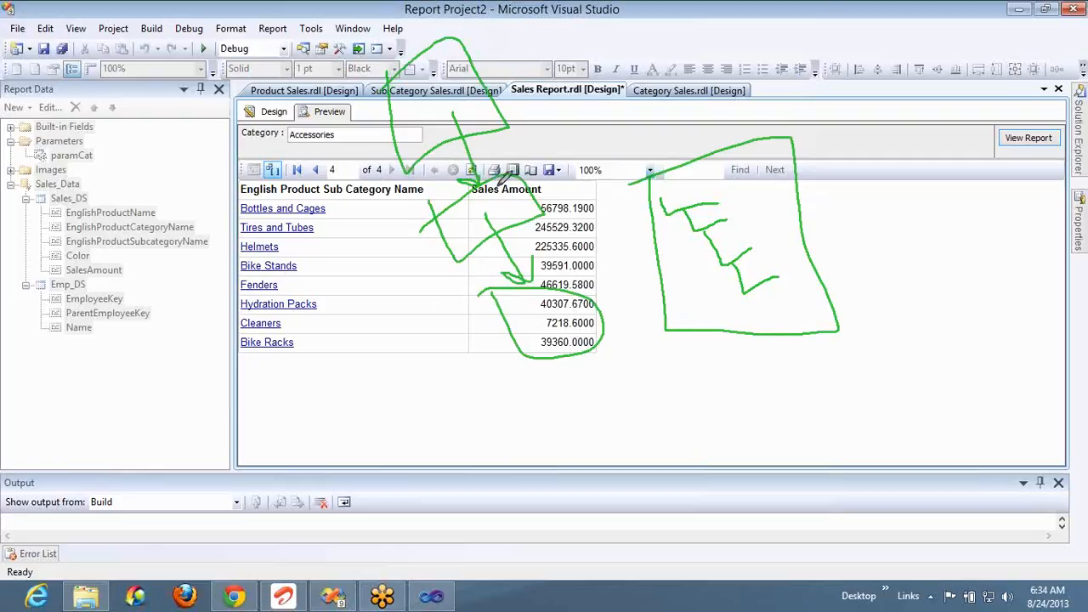
left_click_drag(398, 107, 433, 75)
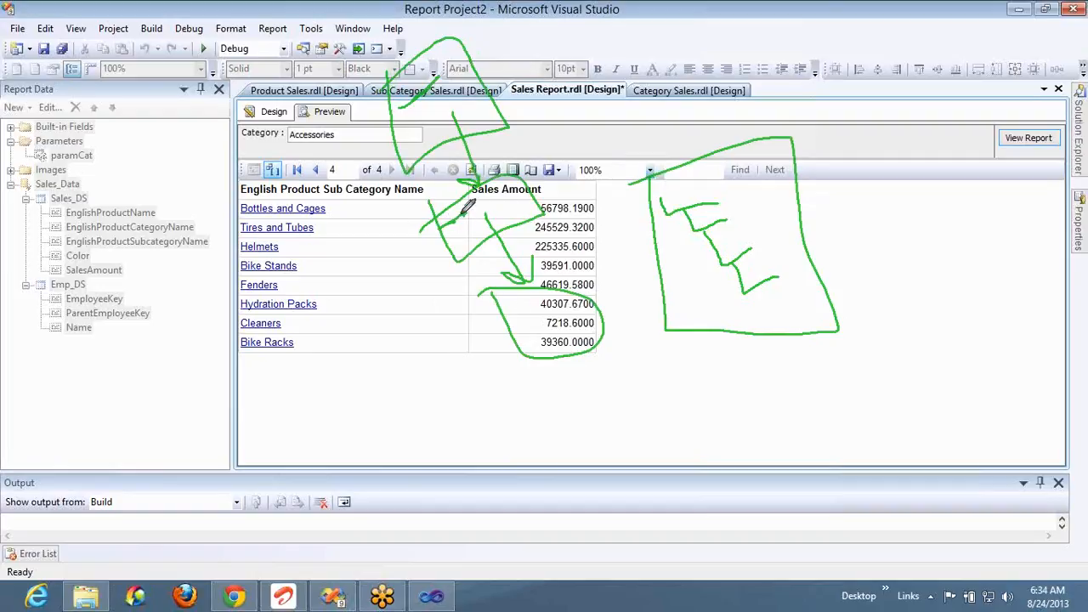
left_click_drag(542, 315, 517, 326)
mouse_move(162, 243)
left_mouse_down()
mouse_move(211, 377)
mouse_move(223, 175)
mouse_move(128, 247)
left_mouse_up()
mouse_move(204, 246)
left_mouse_down()
mouse_move(222, 242)
mouse_move(220, 255)
left_mouse_up()
left_click(188, 269)
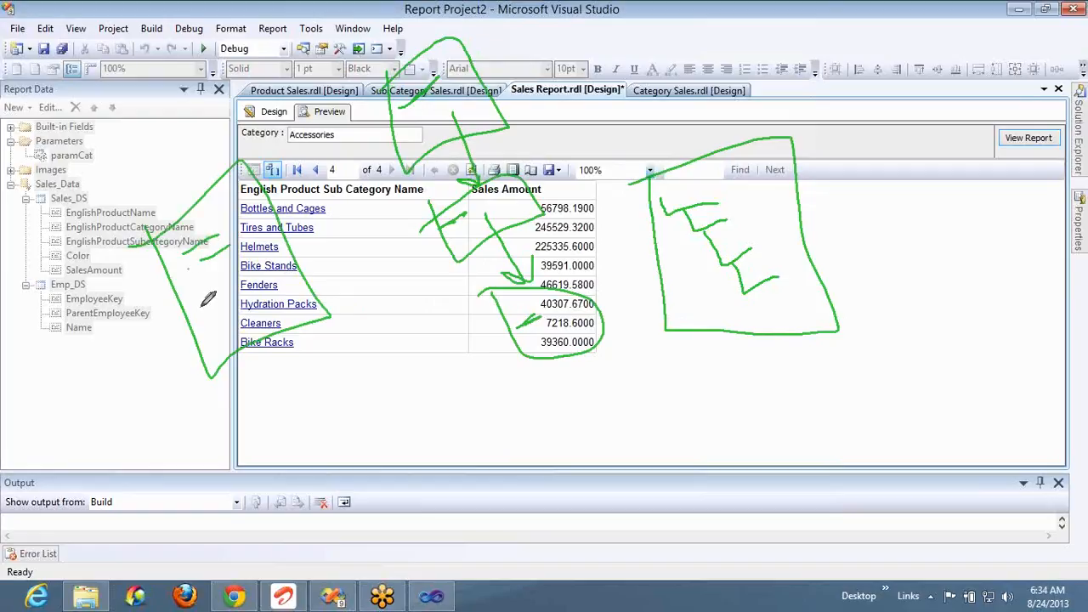
mouse_move(197, 305)
left_mouse_down()
mouse_move(218, 333)
mouse_move(223, 293)
left_mouse_up()
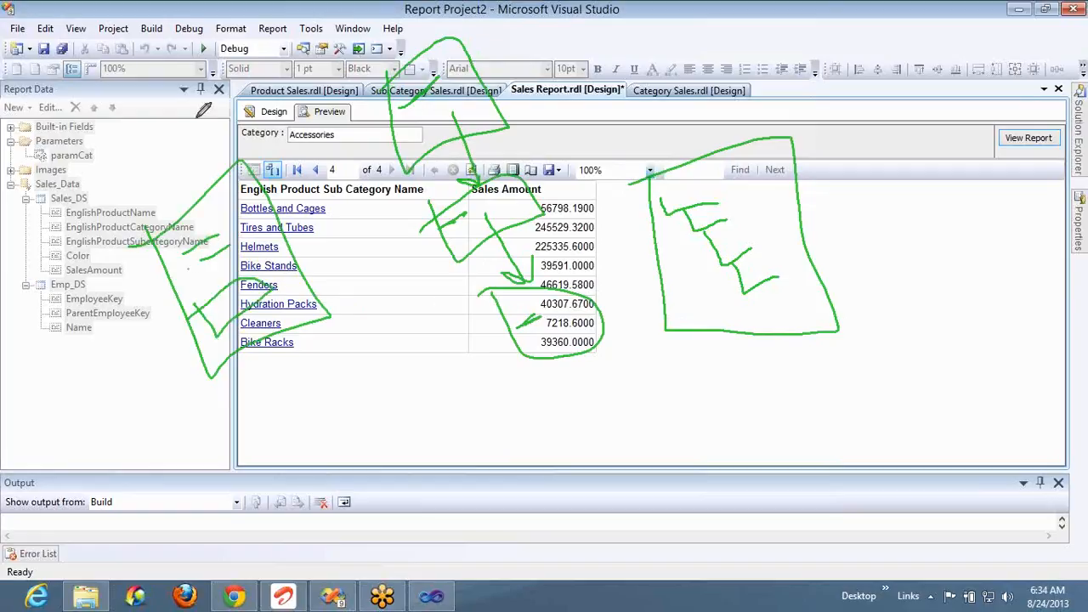
mouse_move(279, 51)
left_mouse_down()
mouse_move(248, 41)
mouse_move(211, 64)
left_mouse_up()
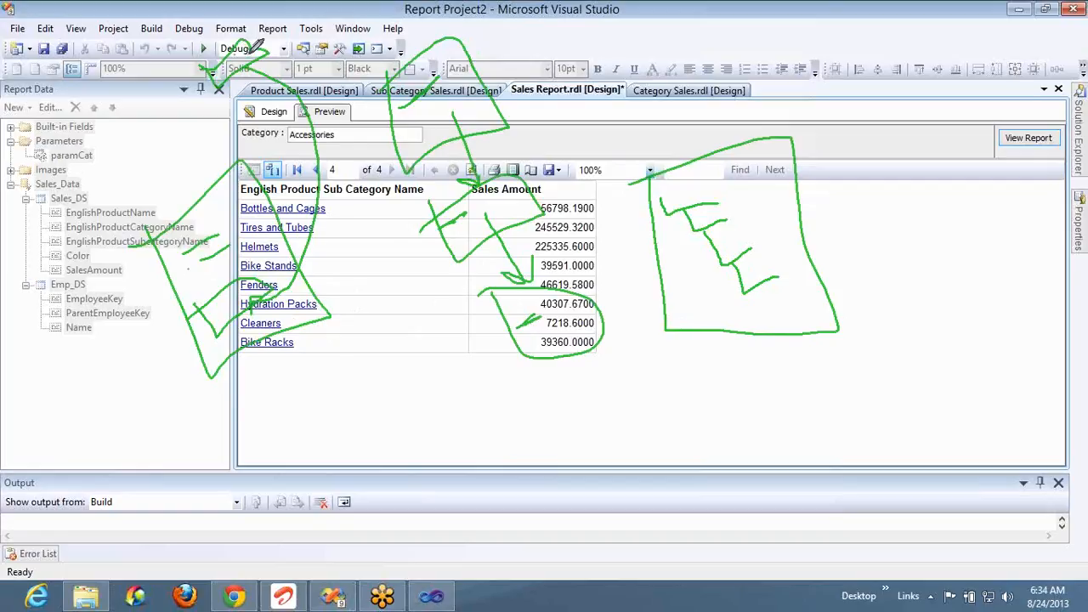
mouse_move(310, 38)
left_mouse_down()
mouse_move(319, 24)
mouse_move(323, 34)
mouse_move(349, 22)
mouse_move(315, 49)
left_mouse_up()
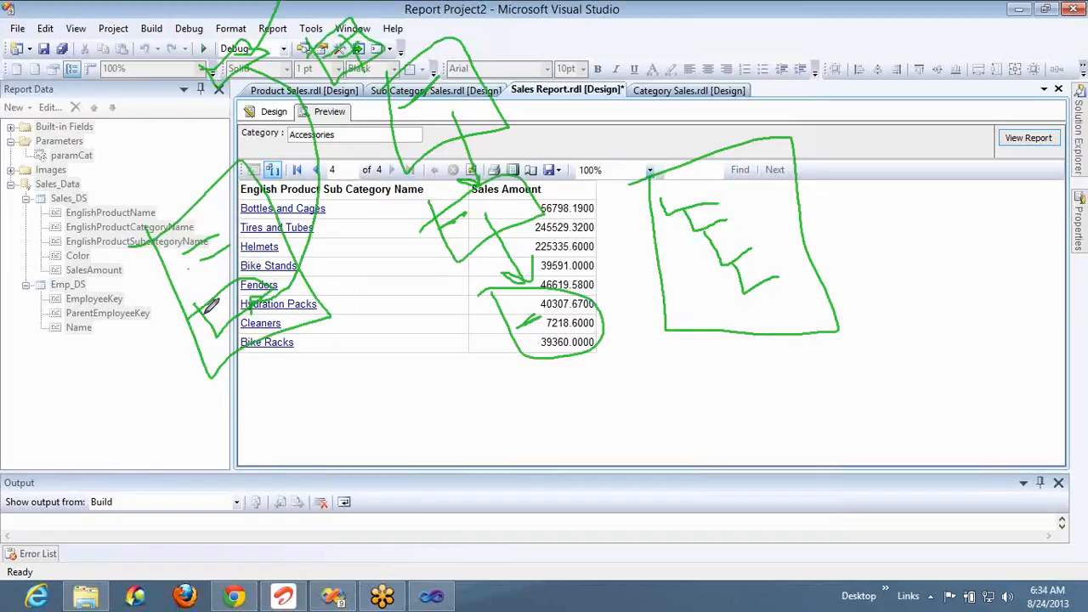
mouse_move(229, 299)
left_mouse_down()
mouse_move(255, 263)
mouse_move(237, 306)
mouse_move(265, 332)
left_mouse_up()
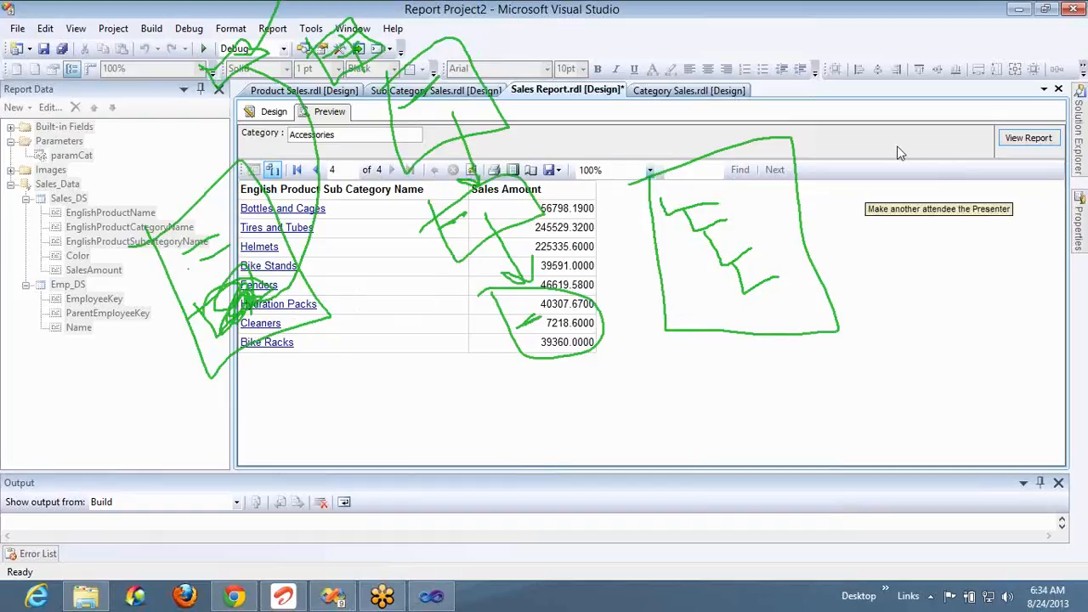
key("Escape")
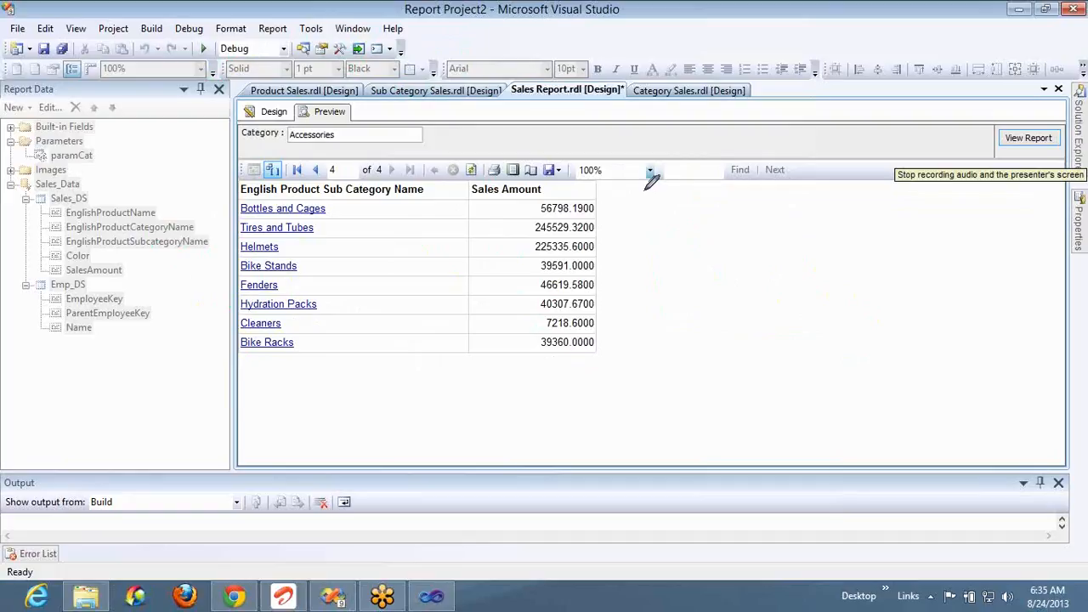
mouse_move(314, 253)
left_mouse_down()
mouse_move(393, 251)
mouse_move(279, 286)
left_mouse_up()
mouse_move(532, 95)
left_mouse_down()
mouse_move(576, 25)
mouse_move(547, 29)
mouse_move(525, 94)
left_mouse_up()
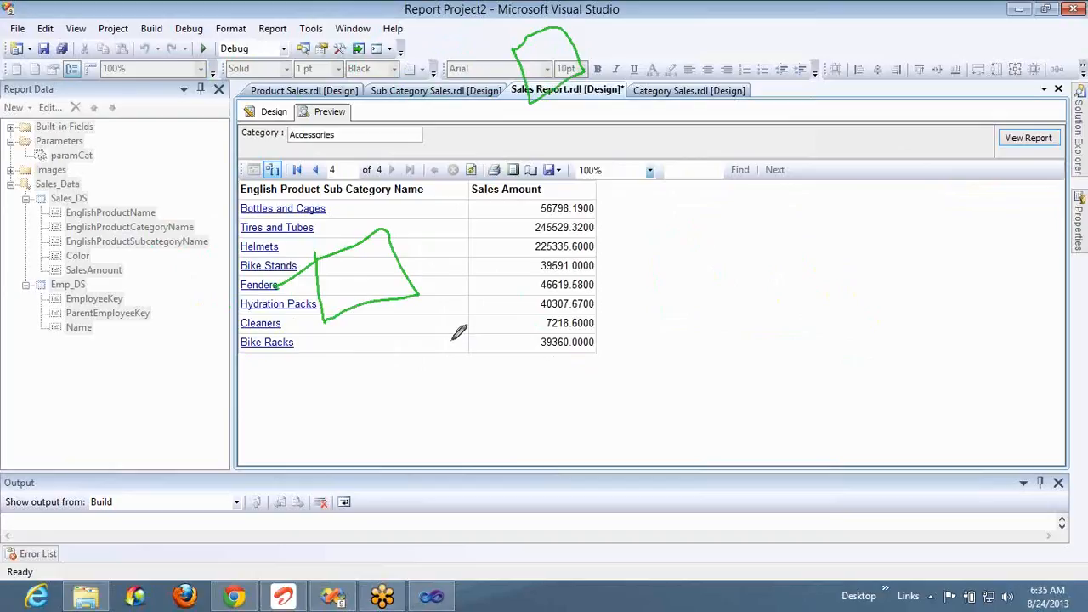
mouse_move(450, 341)
left_mouse_down()
mouse_move(495, 350)
mouse_move(448, 326)
left_mouse_up()
mouse_move(567, 317)
left_mouse_down()
mouse_move(597, 392)
mouse_move(550, 319)
left_mouse_up()
mouse_move(680, 271)
left_mouse_down()
mouse_move(737, 283)
mouse_move(650, 269)
left_mouse_up()
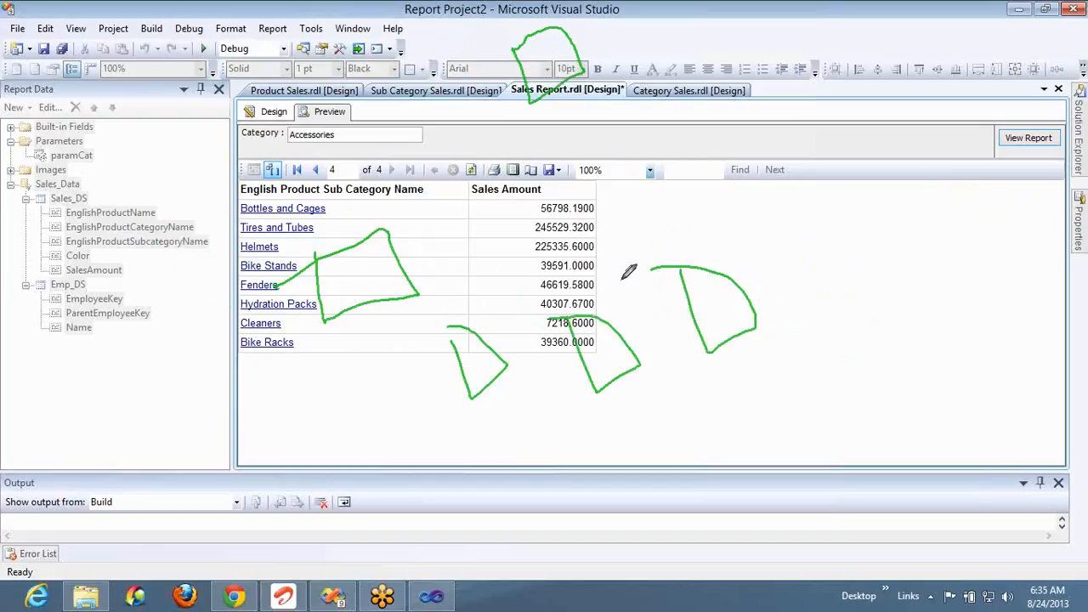
mouse_move(544, 218)
left_mouse_down()
mouse_move(581, 269)
mouse_move(529, 219)
left_mouse_up()
mouse_move(527, 92)
left_mouse_down()
mouse_move(383, 269)
mouse_move(382, 253)
mouse_move(412, 267)
left_mouse_up()
left_click_drag(555, 81, 557, 234)
left_click_drag(547, 94, 477, 398)
left_click_drag(528, 357, 478, 398)
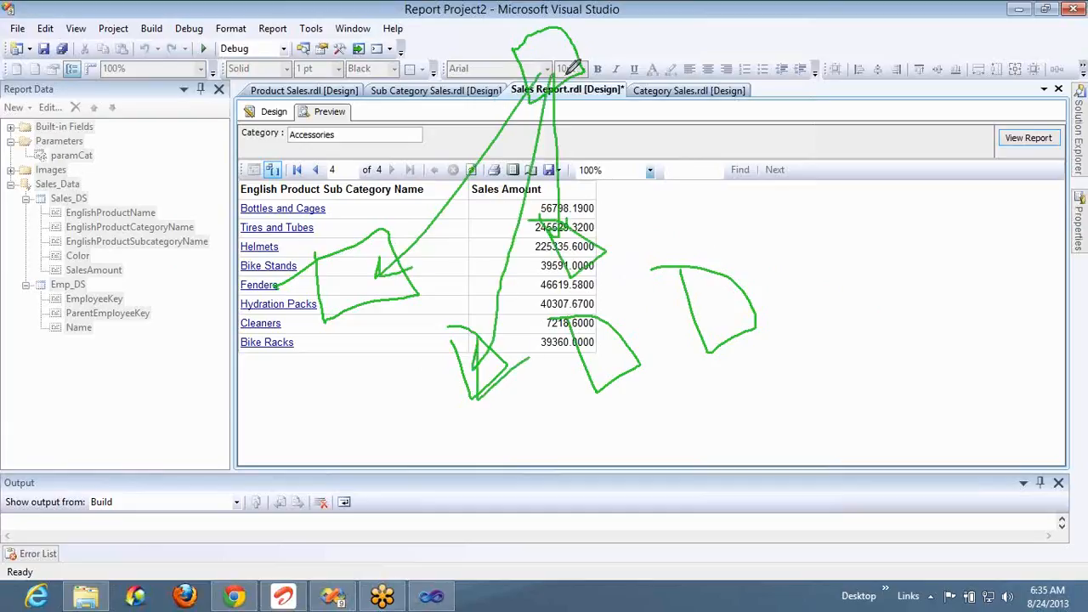
mouse_move(568, 74)
left_mouse_down()
mouse_move(607, 314)
mouse_move(600, 361)
left_mouse_up()
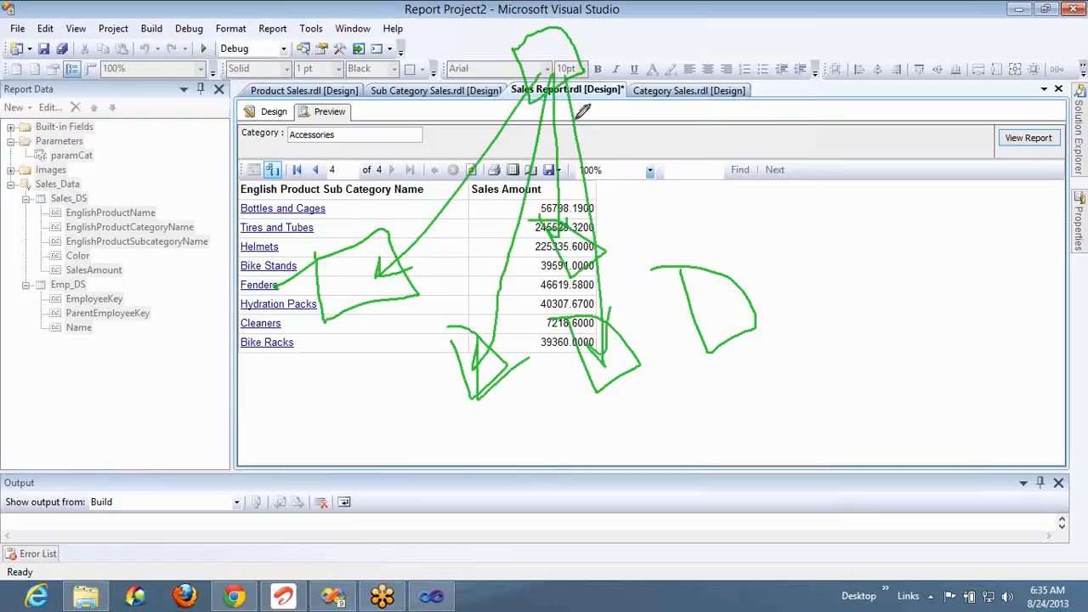
mouse_move(566, 75)
left_mouse_down()
mouse_move(712, 305)
mouse_move(708, 251)
left_mouse_up()
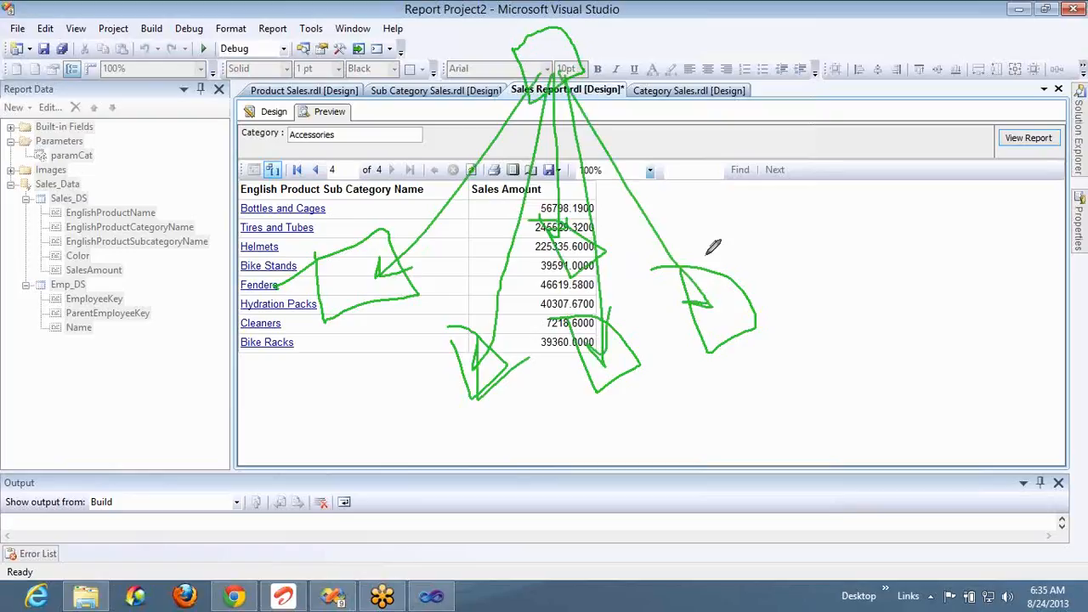
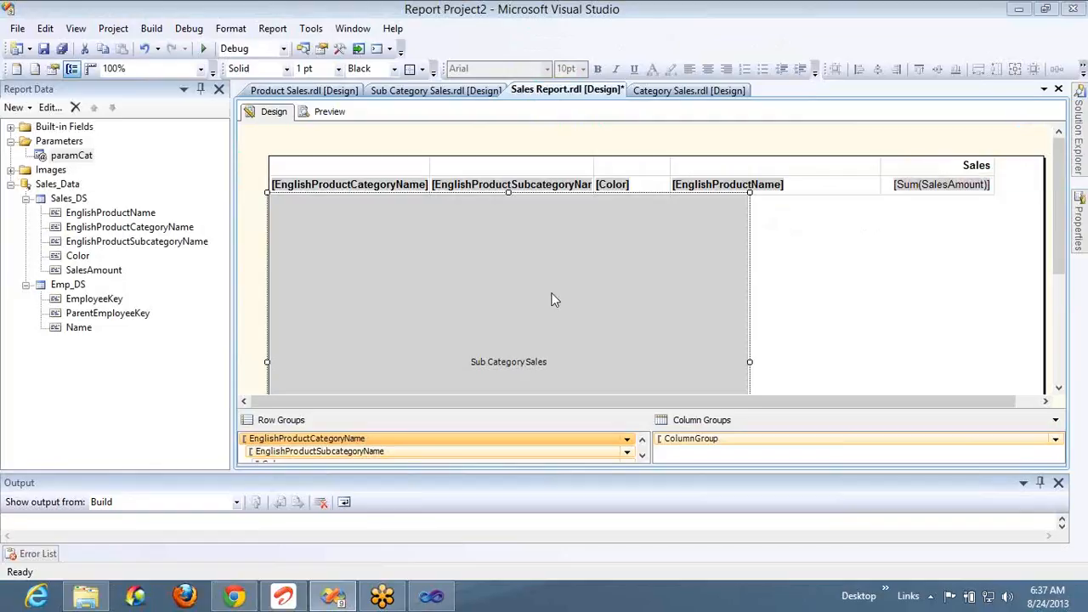
Step: Delete the Sub Category Sales subreport from the Sales Report body and insert a rectangle in its place
key("Delete")
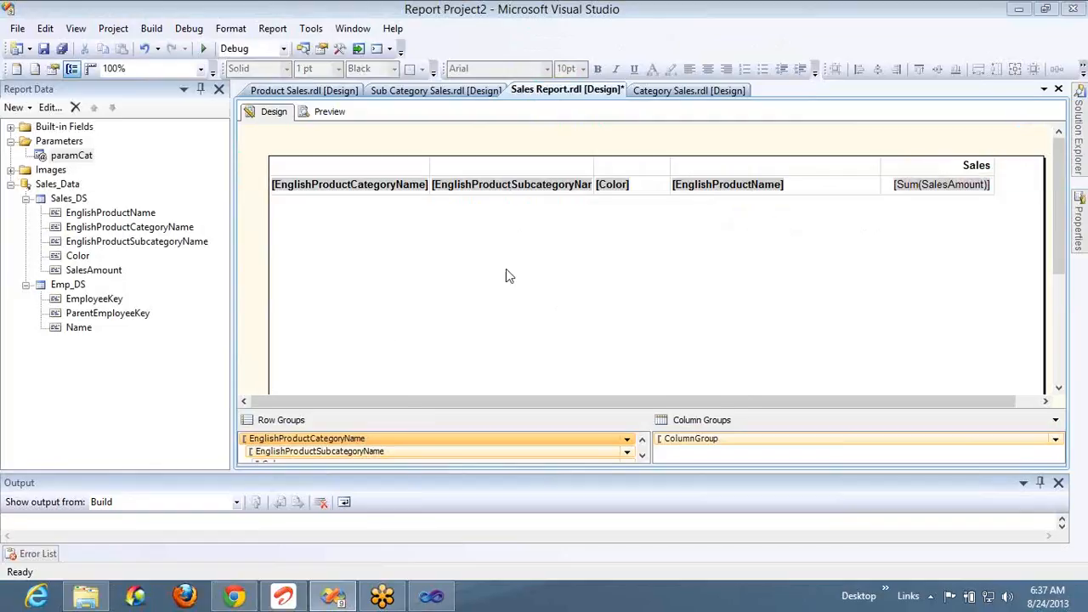
right_click(506, 269)
mouse_move(545, 297)
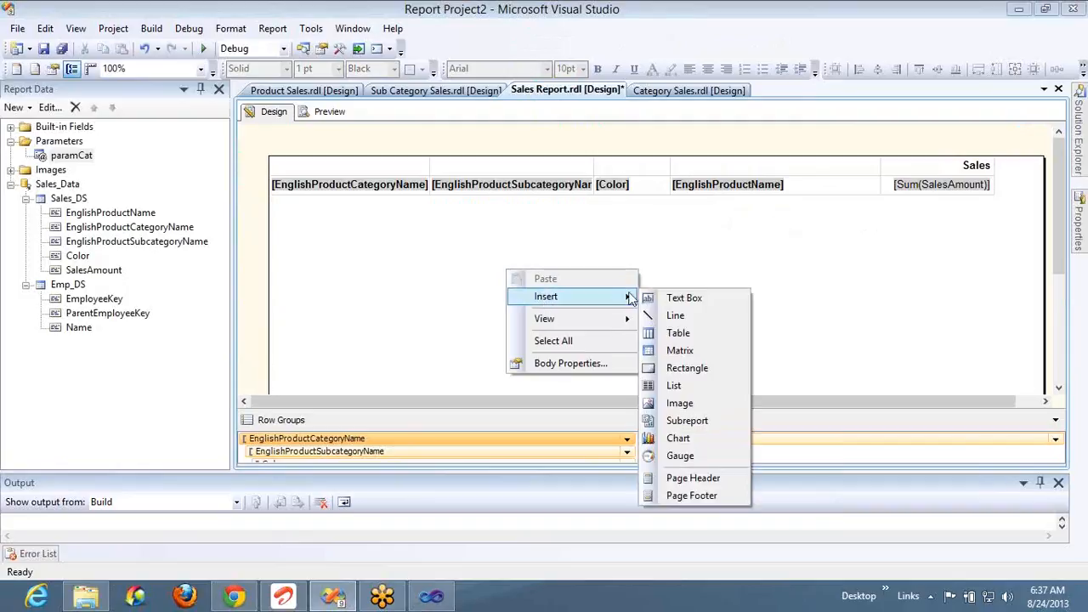
left_click(685, 369)
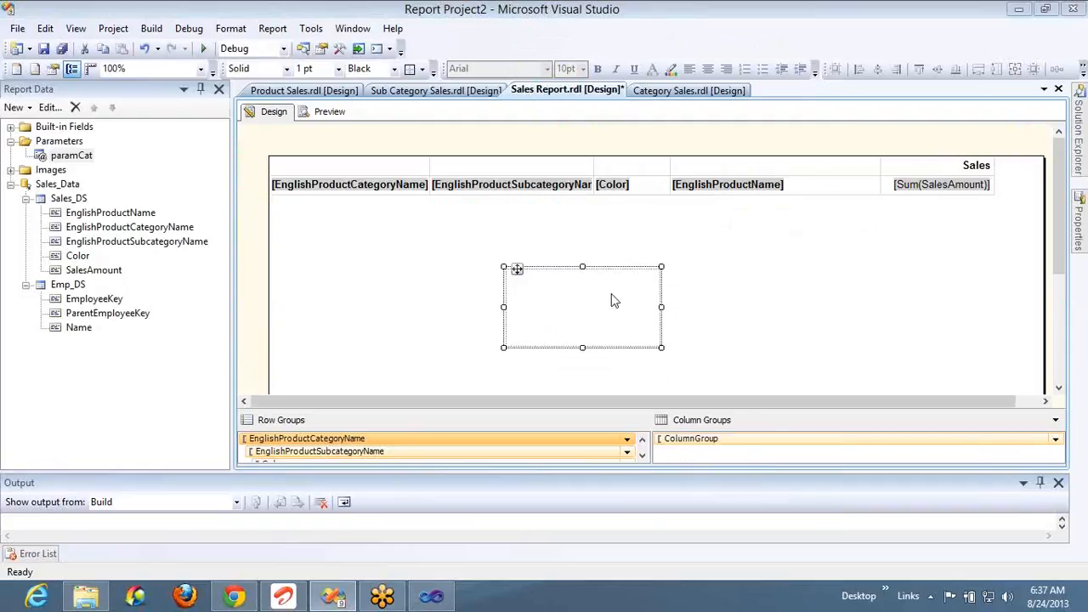
Step: Widen the rectangle from the report body's left edge to under the EnglishProductName column, make it taller and position it just below the sales table
left_click_drag(582, 267, 573, 198)
left_click_drag(662, 272, 824, 264)
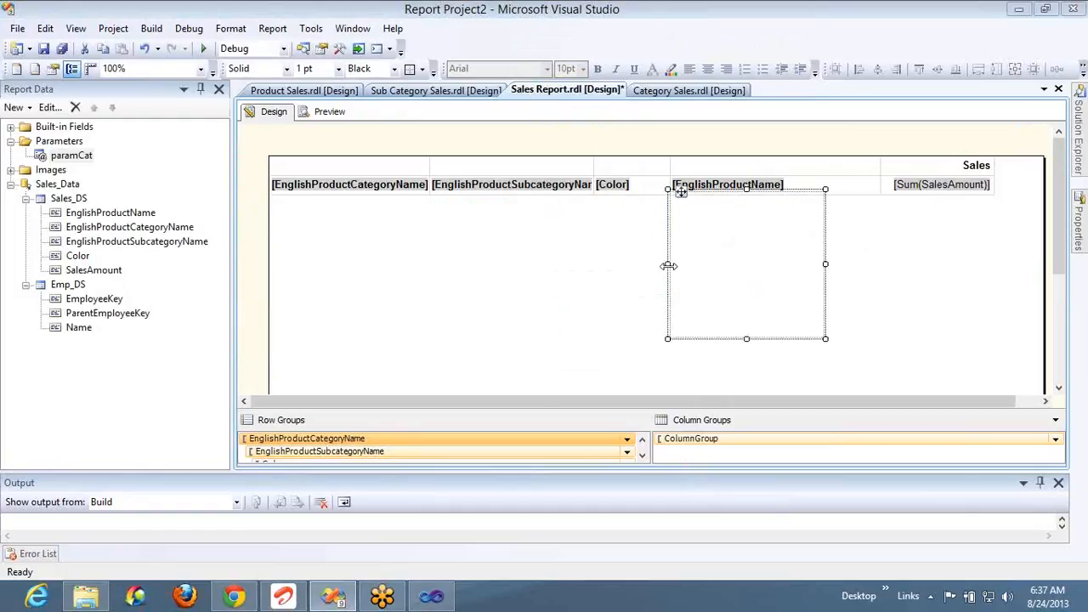
left_click_drag(668, 266, 269, 266)
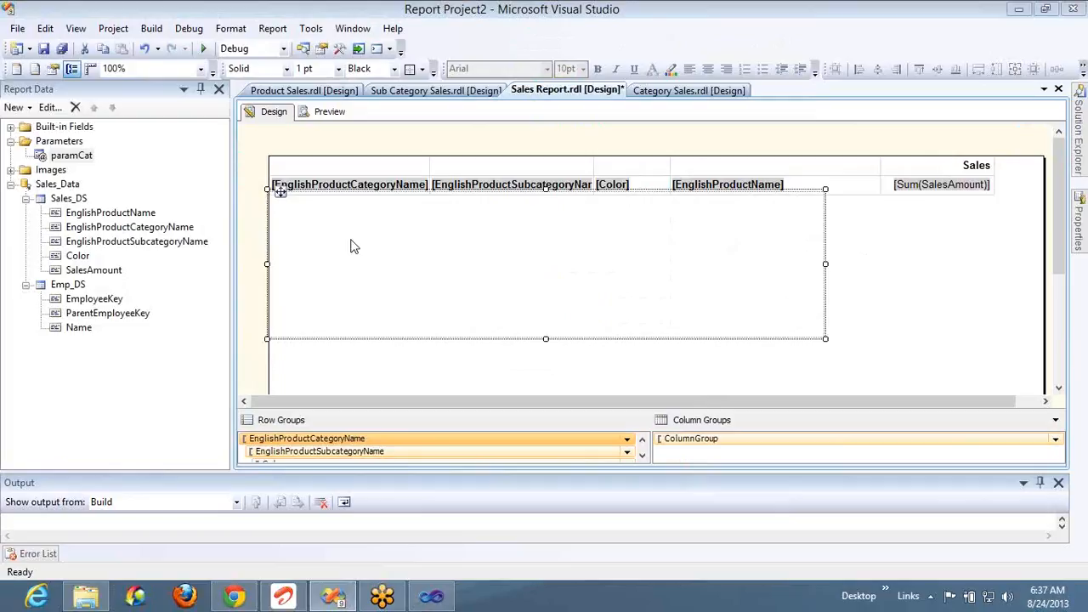
right_click(424, 253)
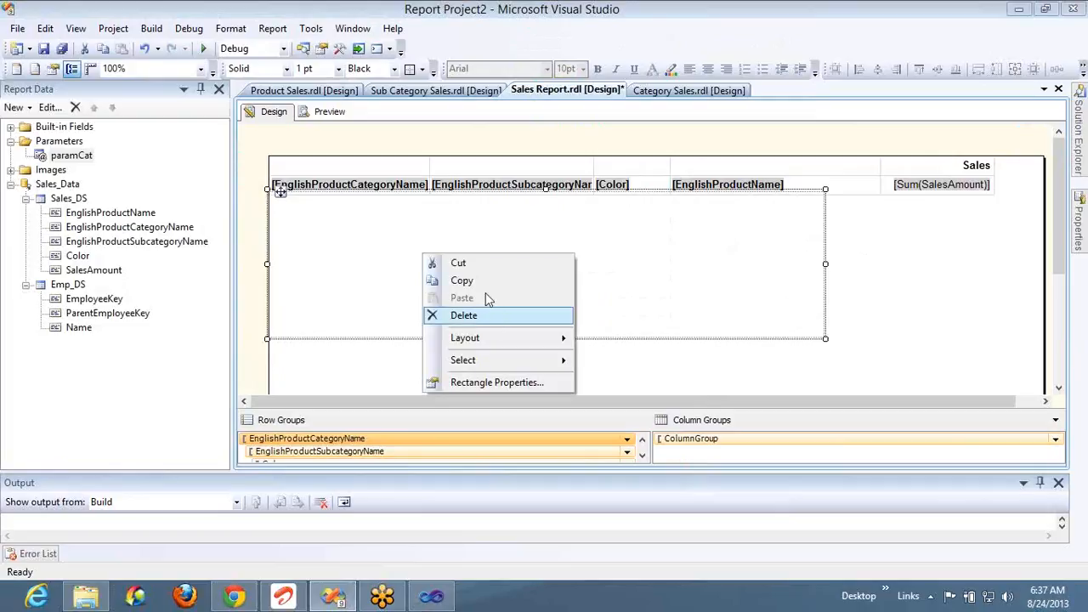
right_click(407, 228)
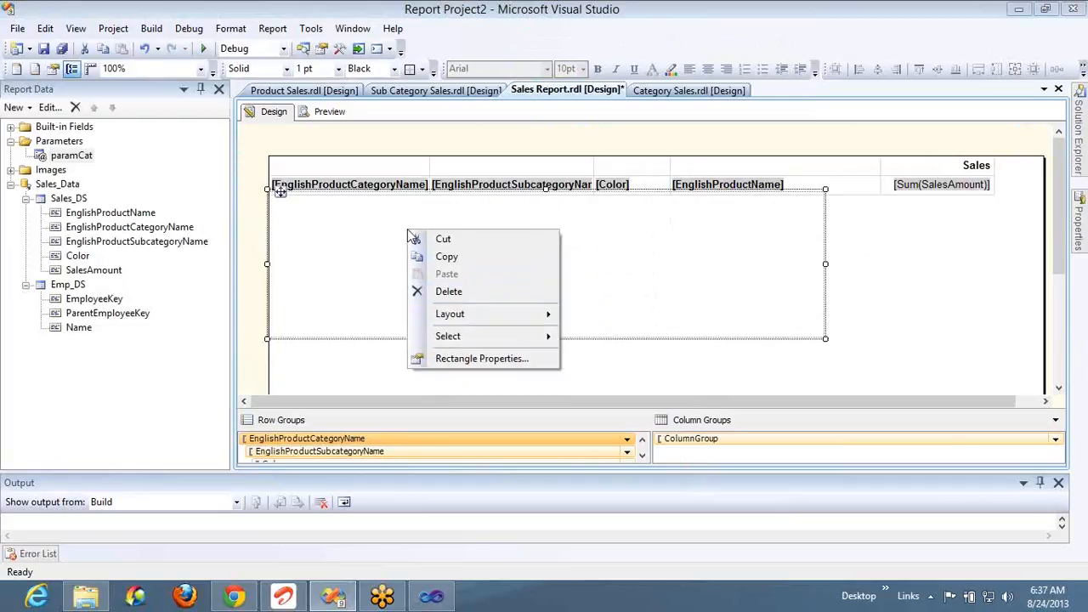
left_click(361, 273)
left_click_drag(362, 259, 356, 299)
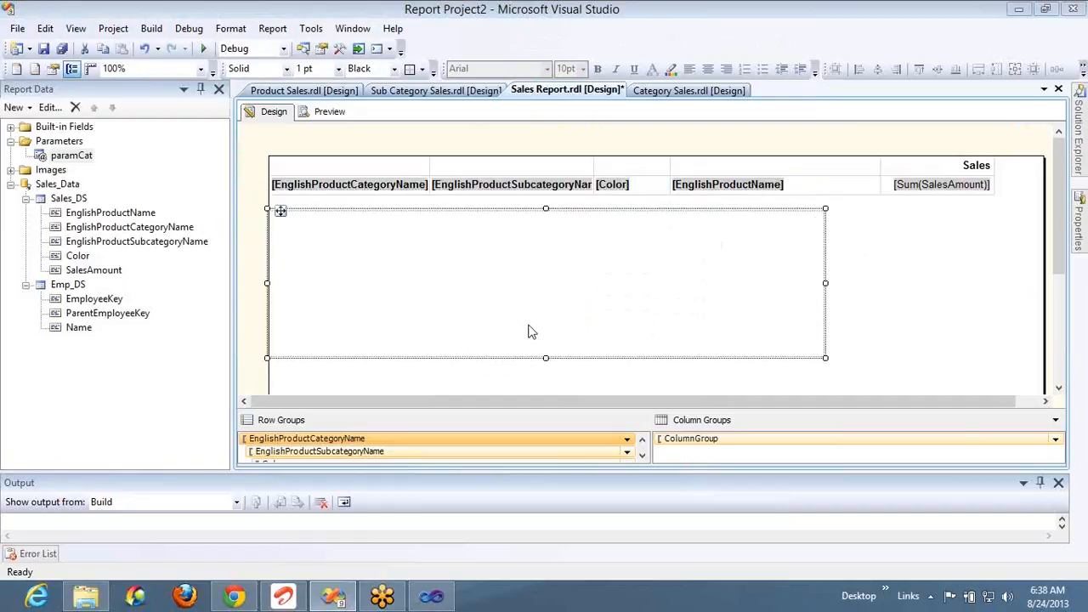
Step: Copy the whole sales table and paste it three times into the rectangle, stacking the copies one below another
right_click(511, 250)
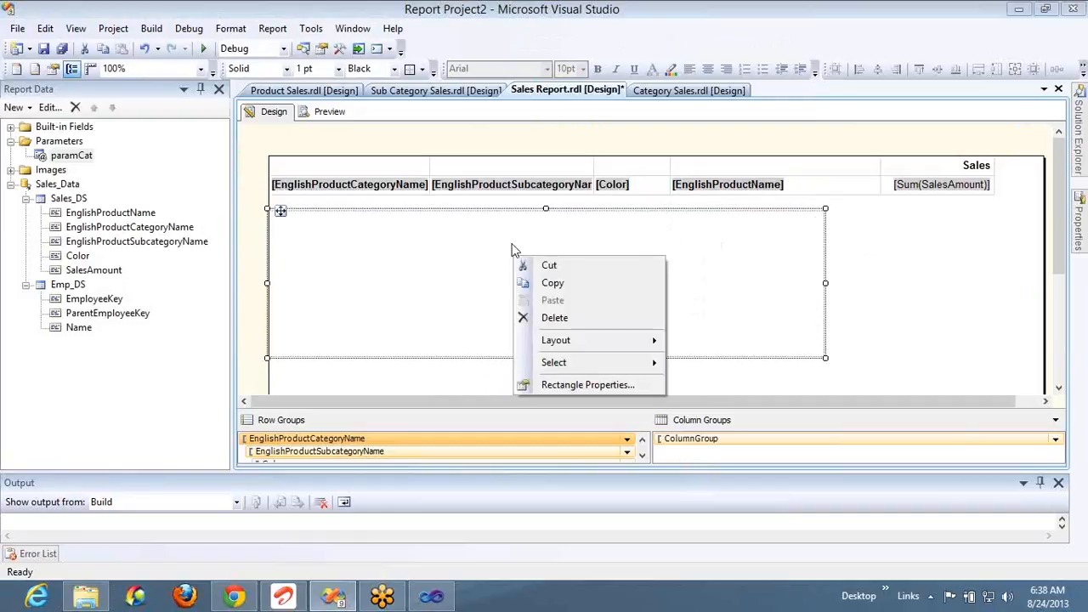
left_click(513, 187)
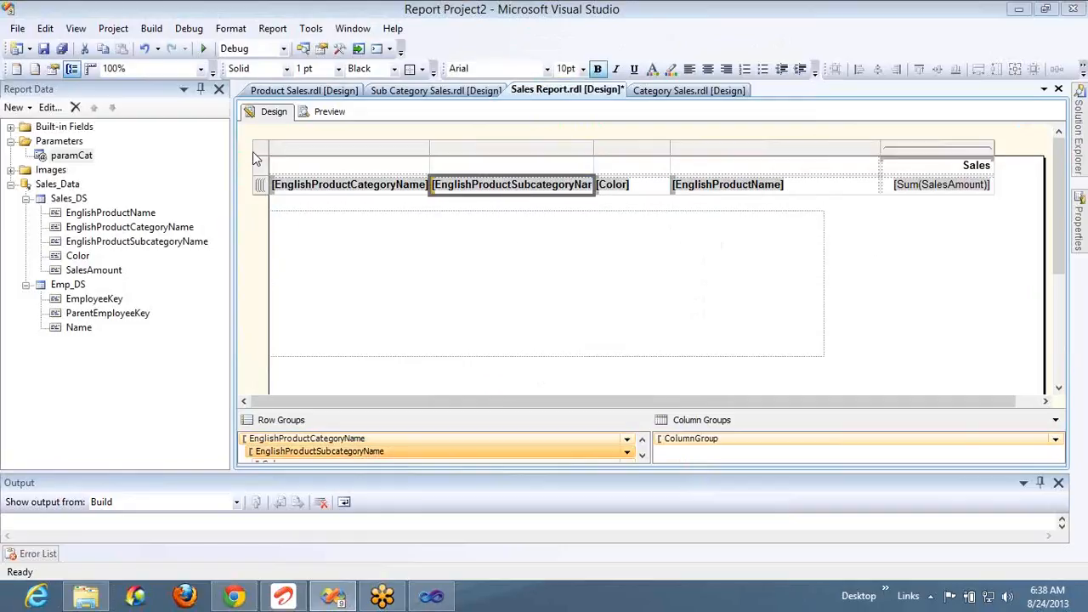
left_click(254, 153)
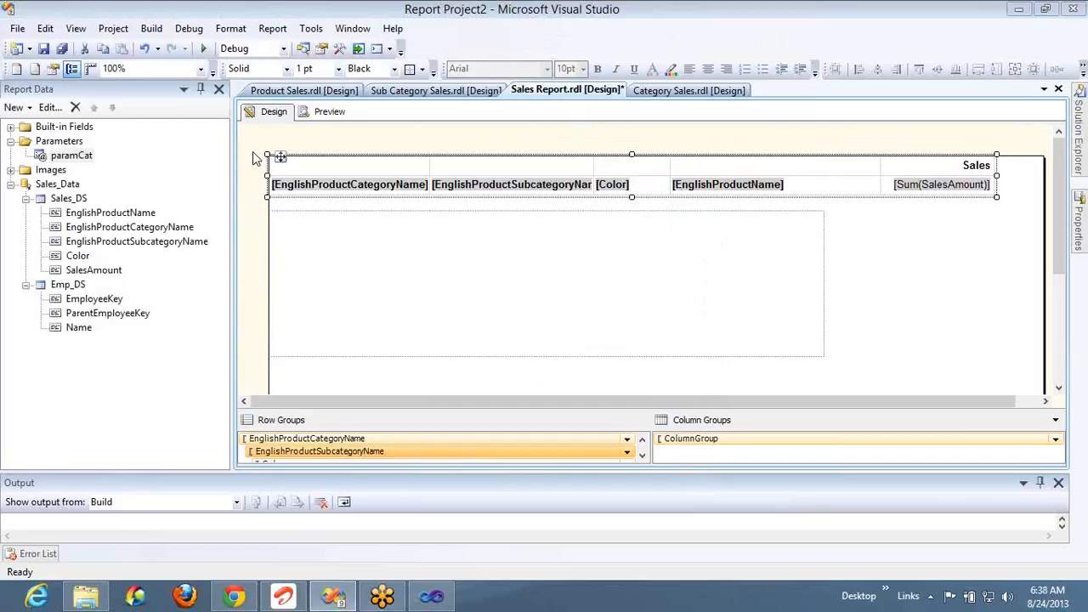
left_click(340, 244)
key("ctrl+v")
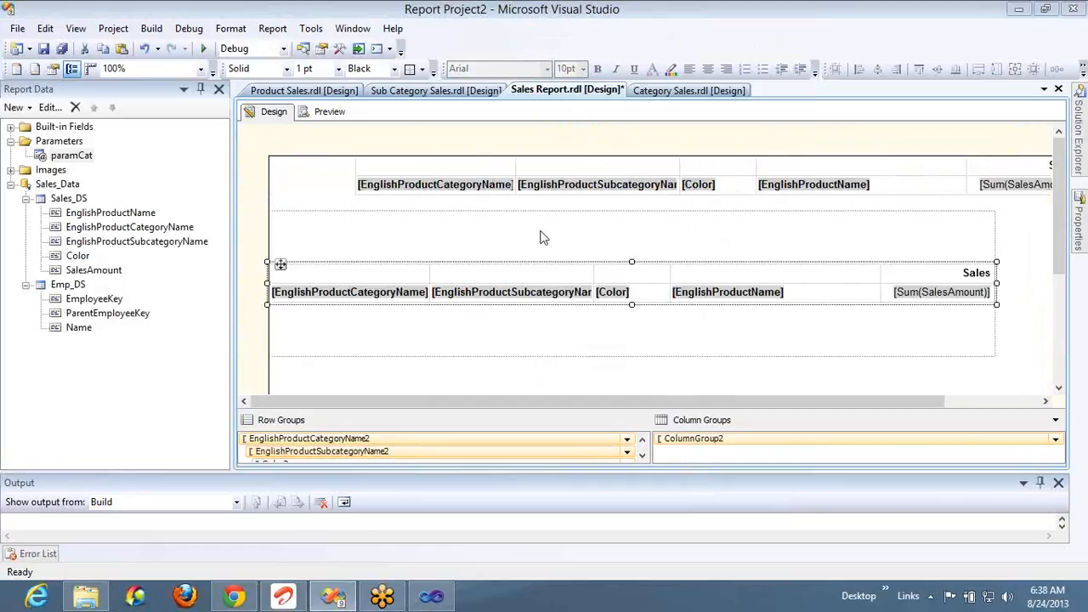
left_click(480, 345)
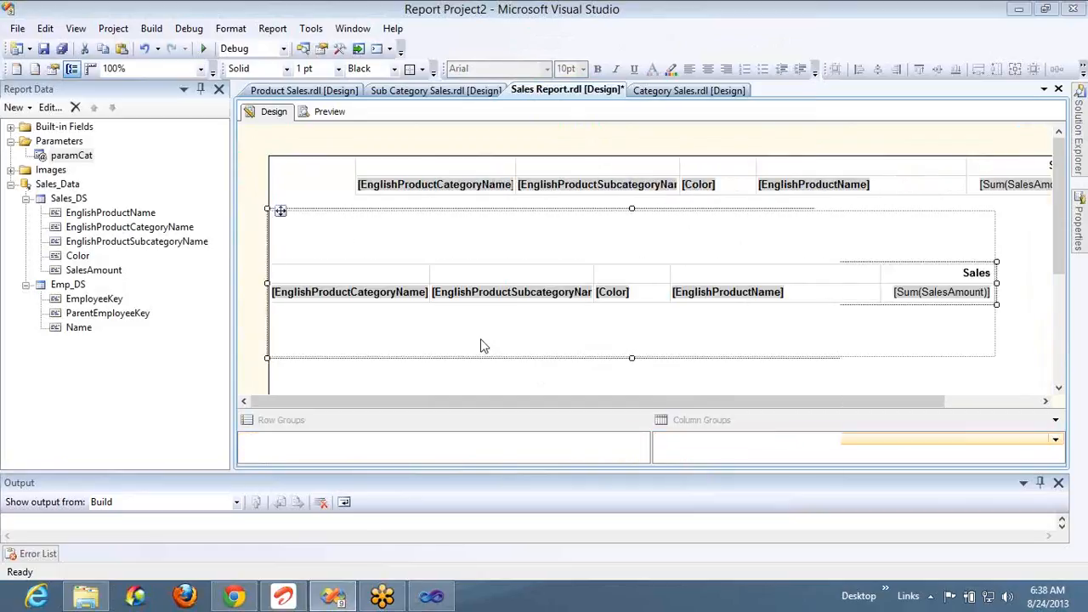
key("ctrl+v")
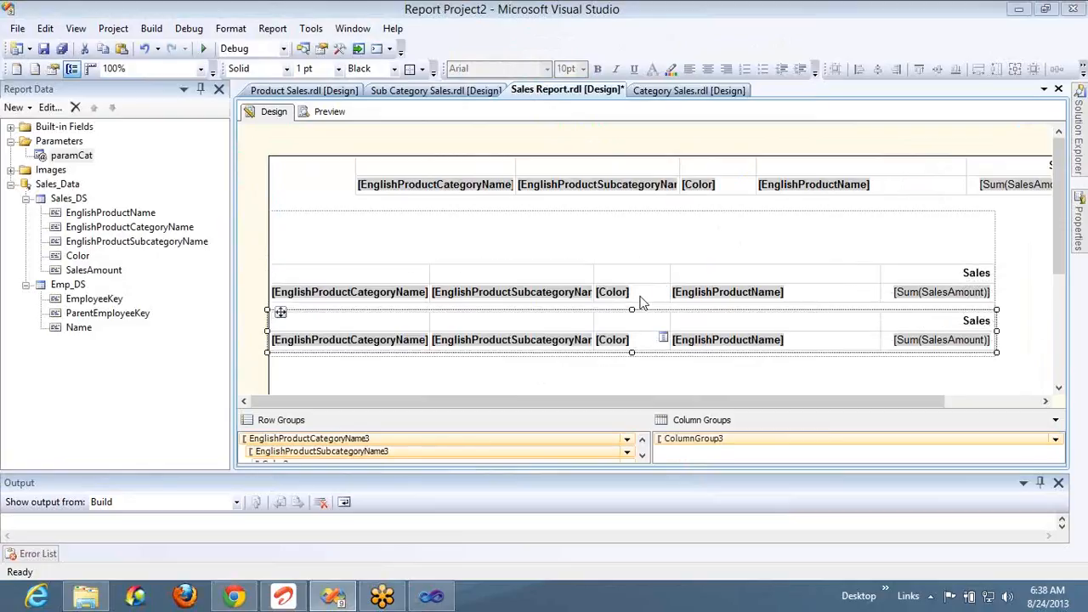
left_click(600, 243)
key("ctrl+v")
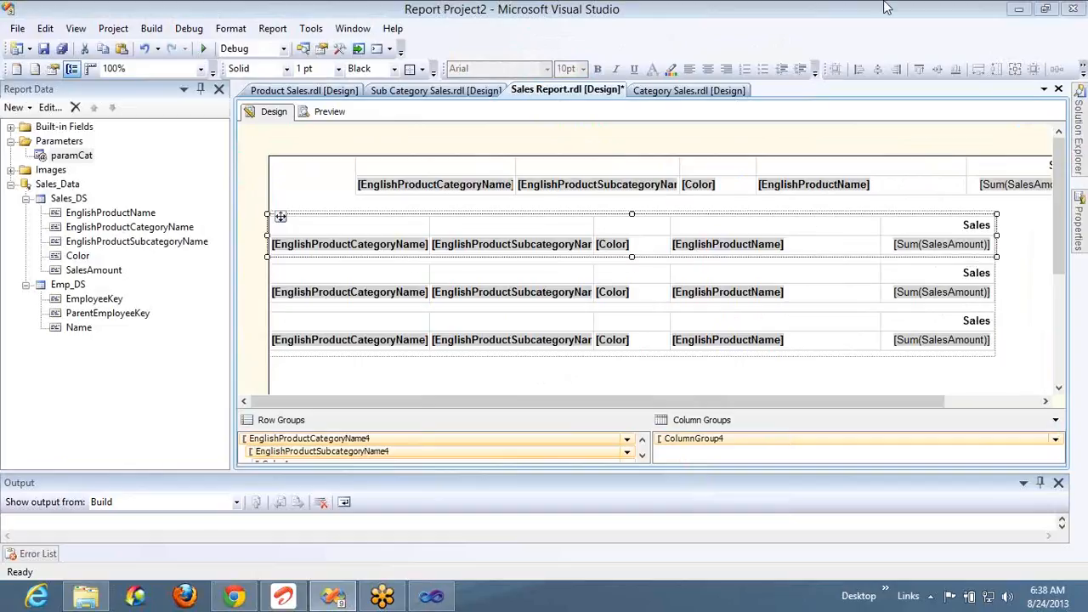
Step: Open the rectangle's properties, look at the Visibility page and close the dialog without changes
left_click(858, 40)
left_click(858, 41)
left_click(607, 268)
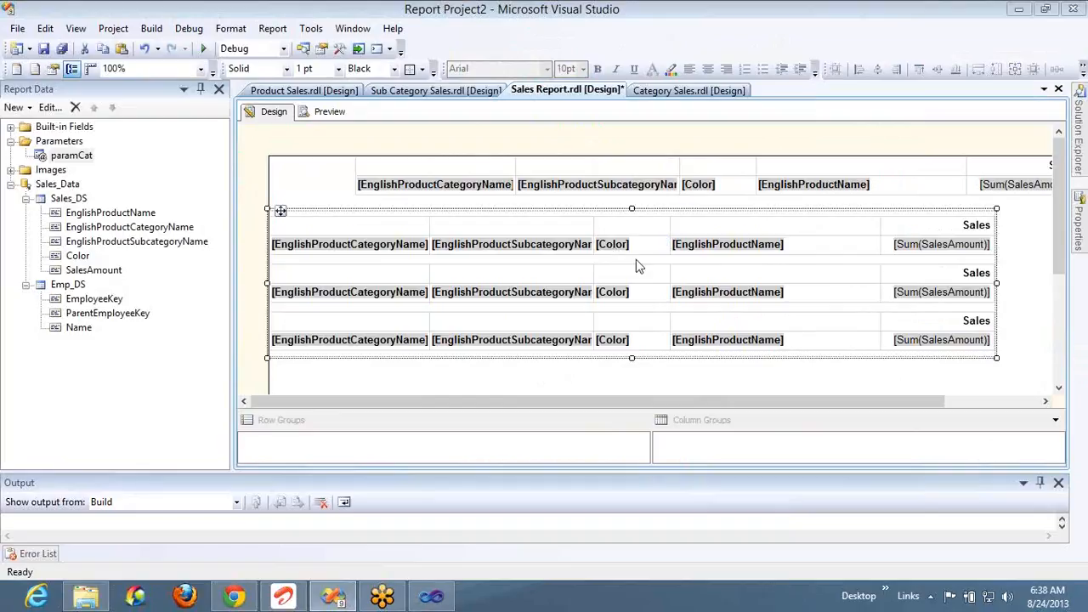
right_click(567, 215)
left_click(628, 343)
left_click(364, 116)
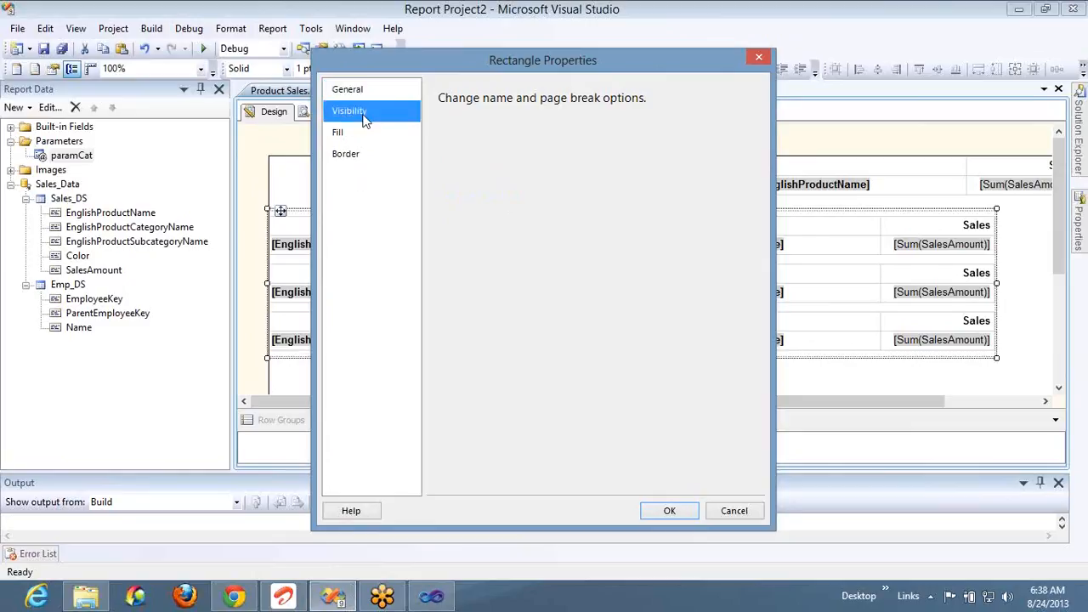
left_click(760, 62)
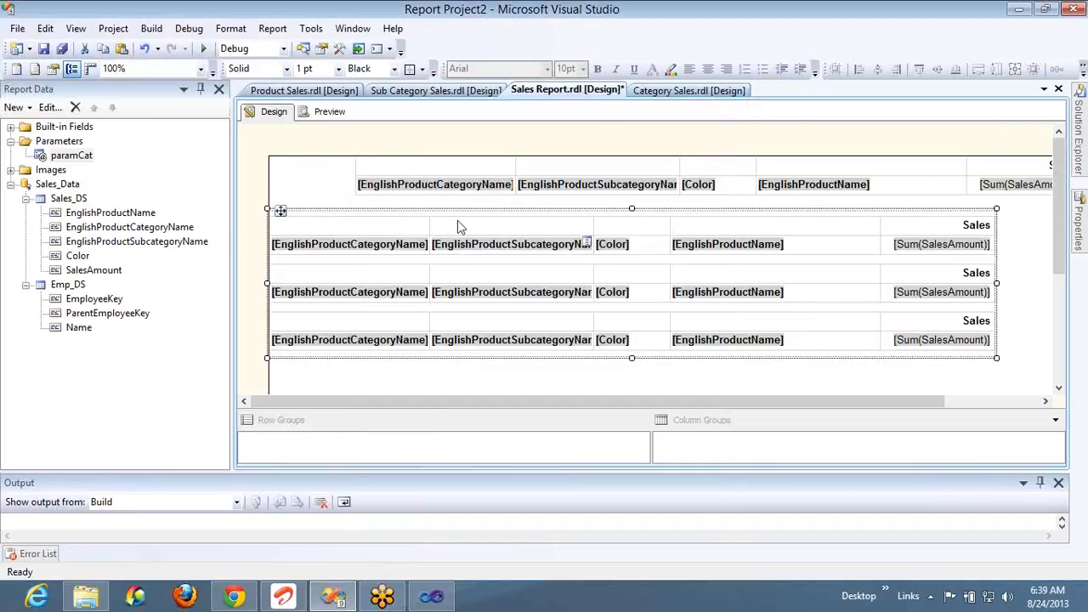
Step: Preview the Sales Report with the copied tables, return to the design and inspect the original table, the top copy and the rectangle
left_click(330, 113)
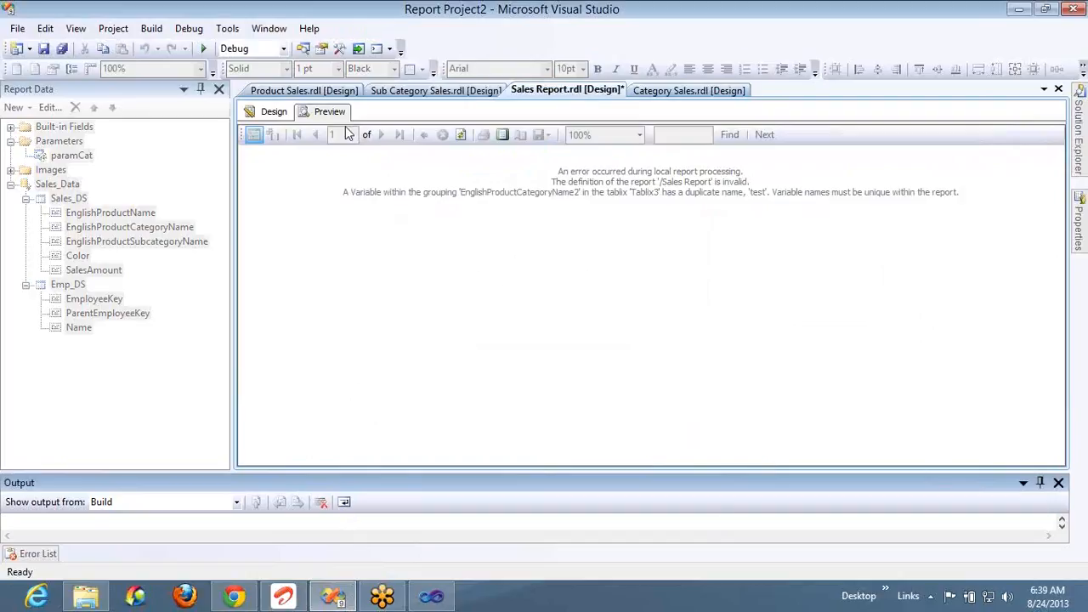
left_click(266, 117)
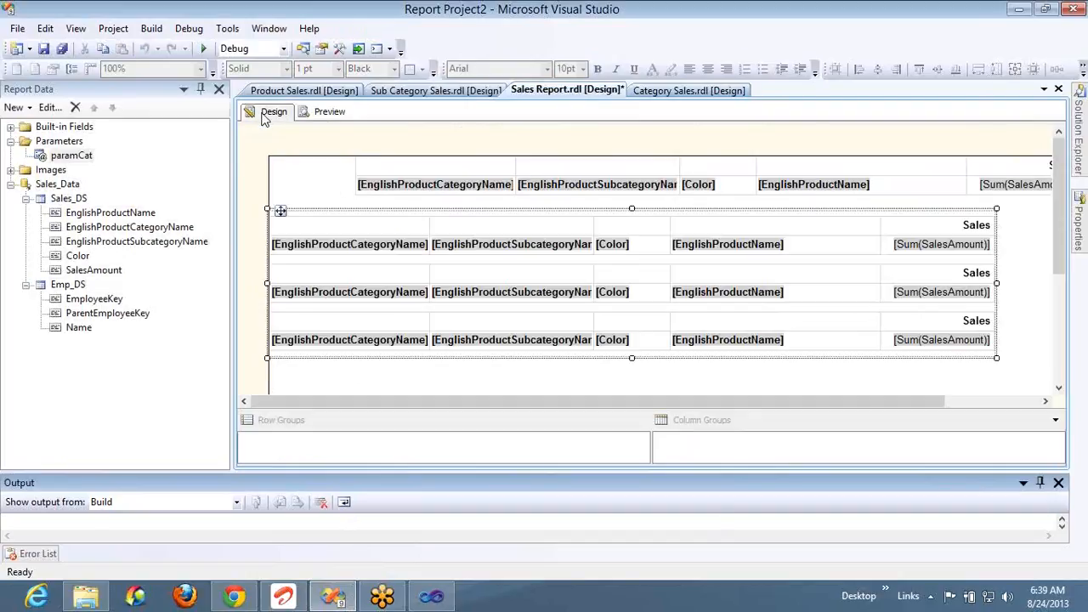
left_click(444, 168)
left_click(350, 153)
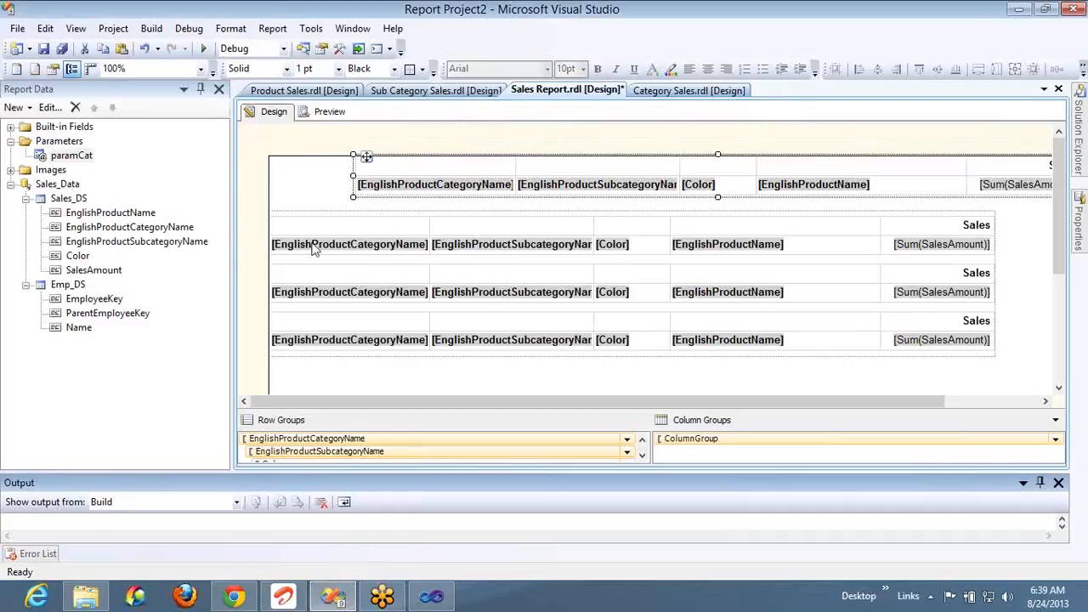
left_click(464, 230)
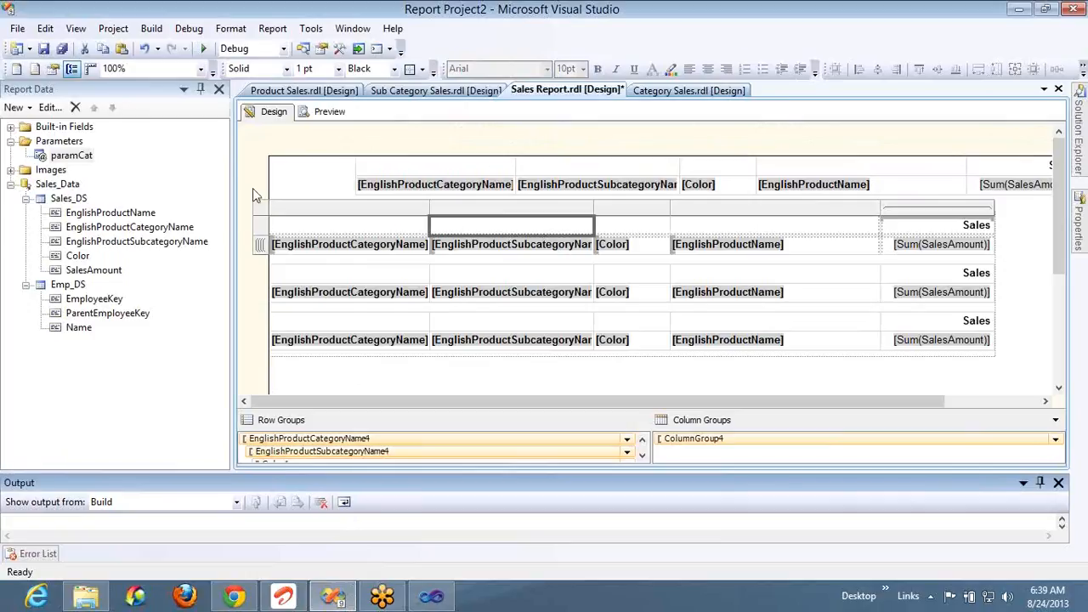
left_click(288, 264)
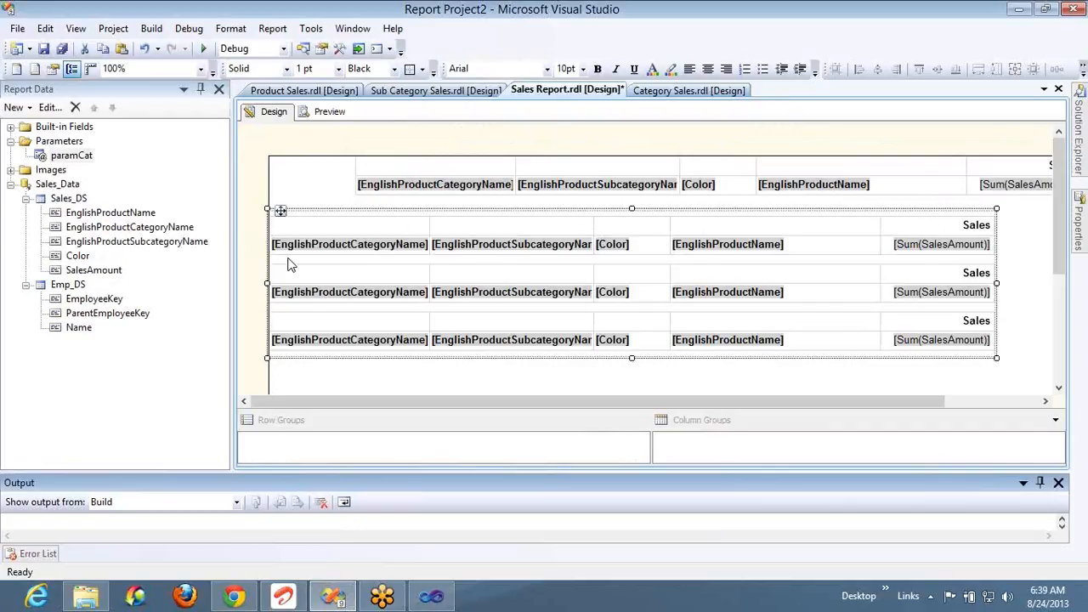
Step: Try the Hide and "Show or hide based on an expression" visibility options for the rectangle, and discard the changes
right_click(288, 265)
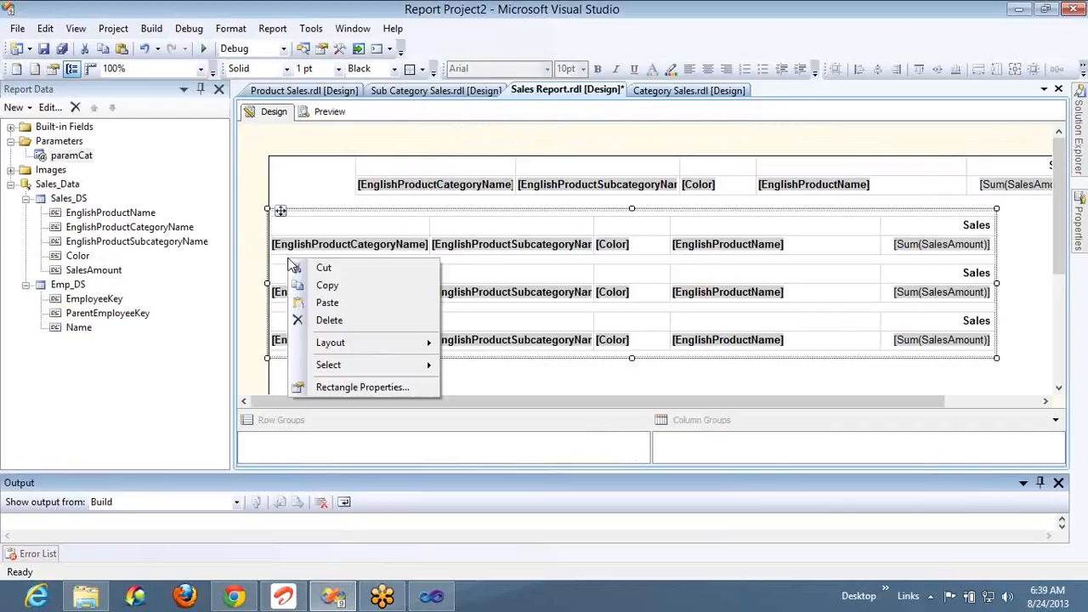
left_click(354, 389)
left_click(359, 111)
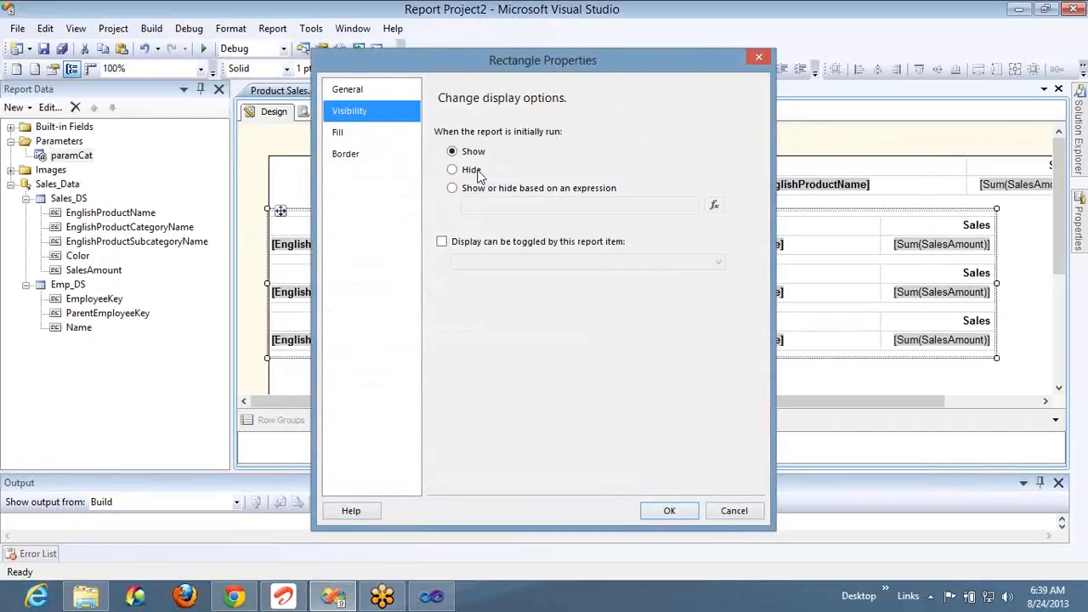
left_click(453, 169)
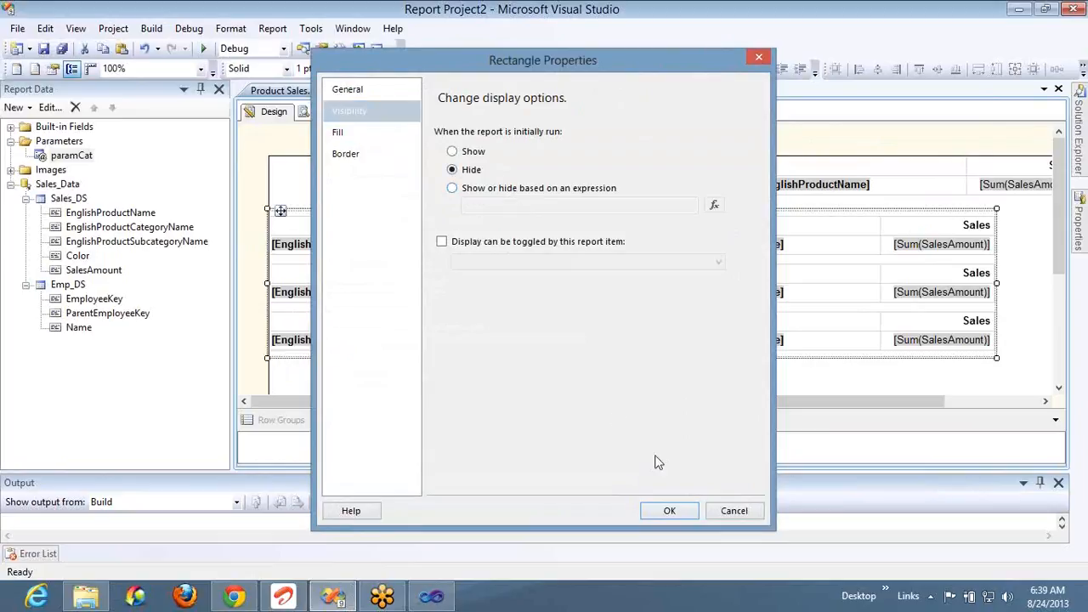
left_click(564, 189)
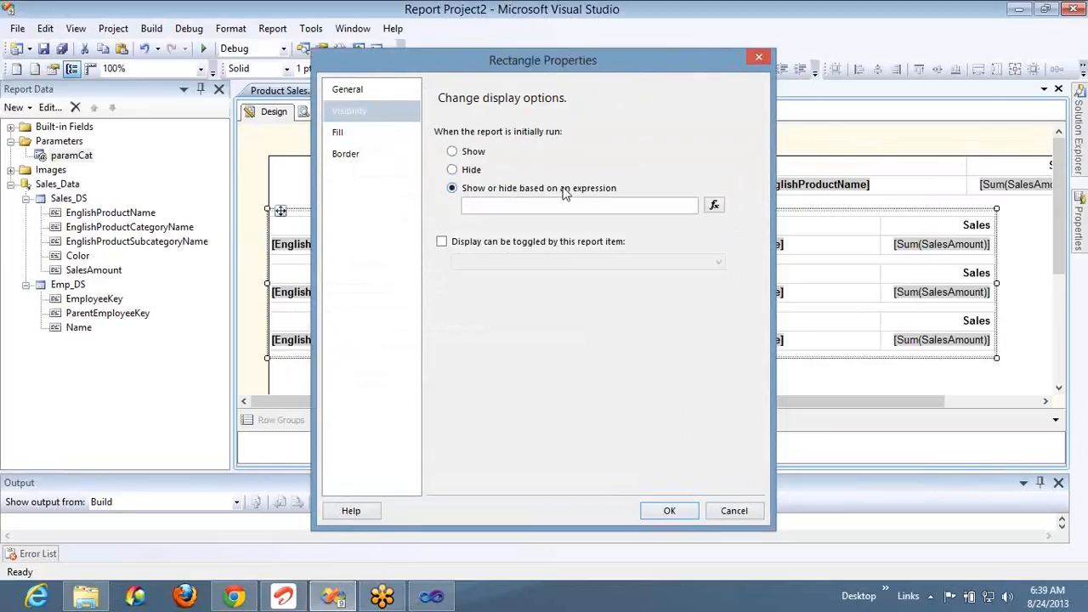
left_click(738, 511)
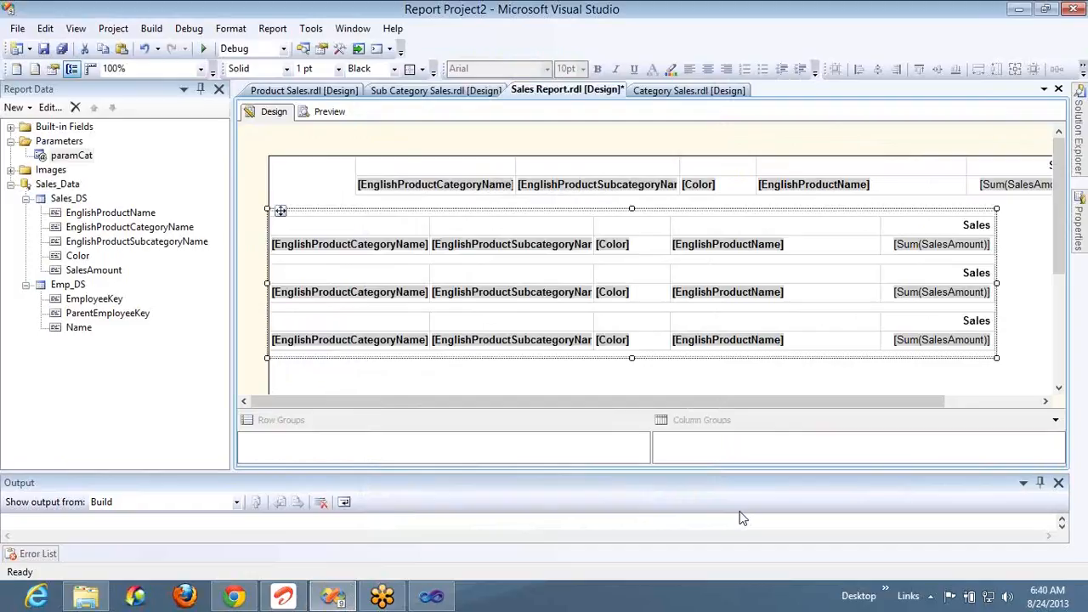
Step: Delete the rectangle with its table copies and insert an image item in the empty area below the sales table
key("Delete")
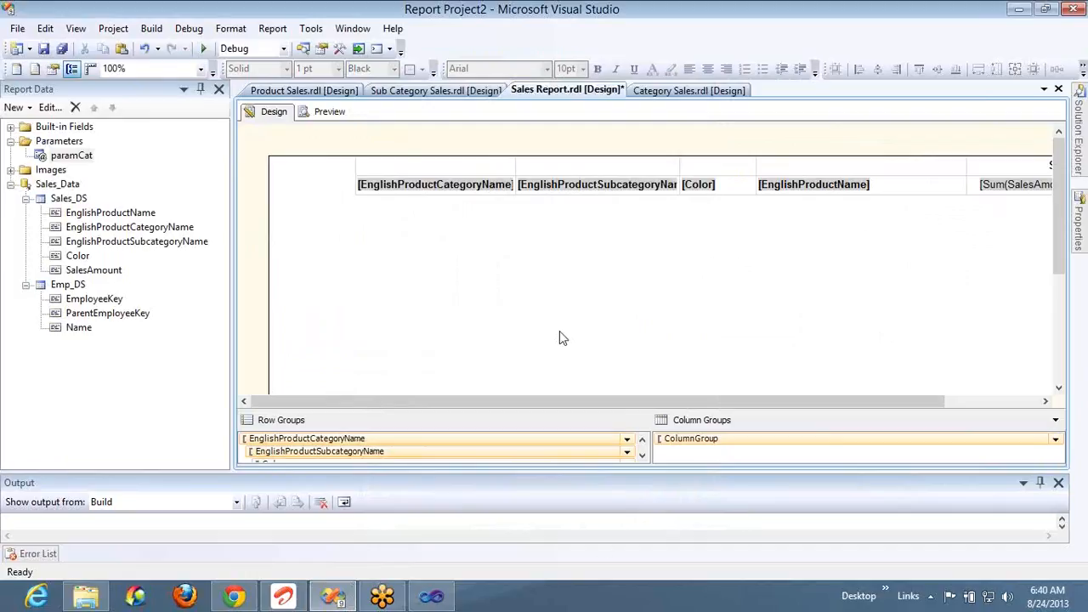
right_click(588, 272)
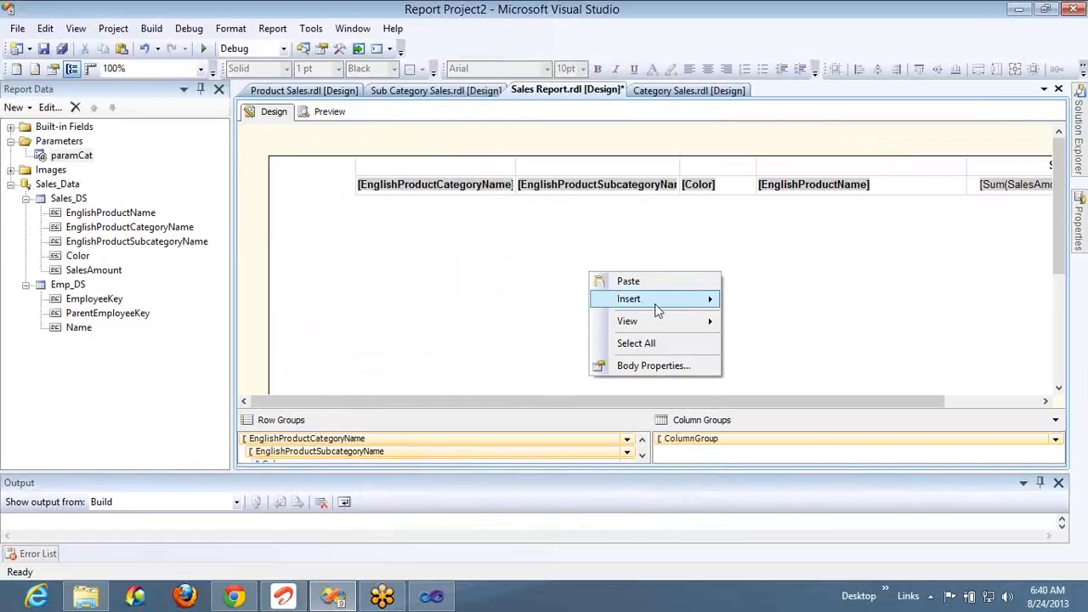
mouse_move(691, 303)
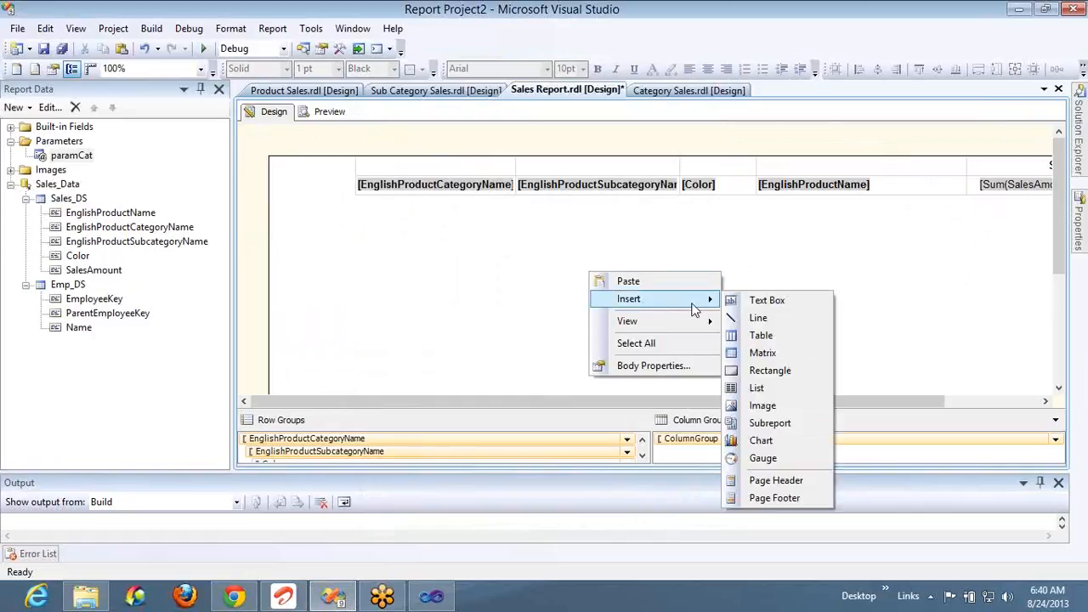
left_click(762, 406)
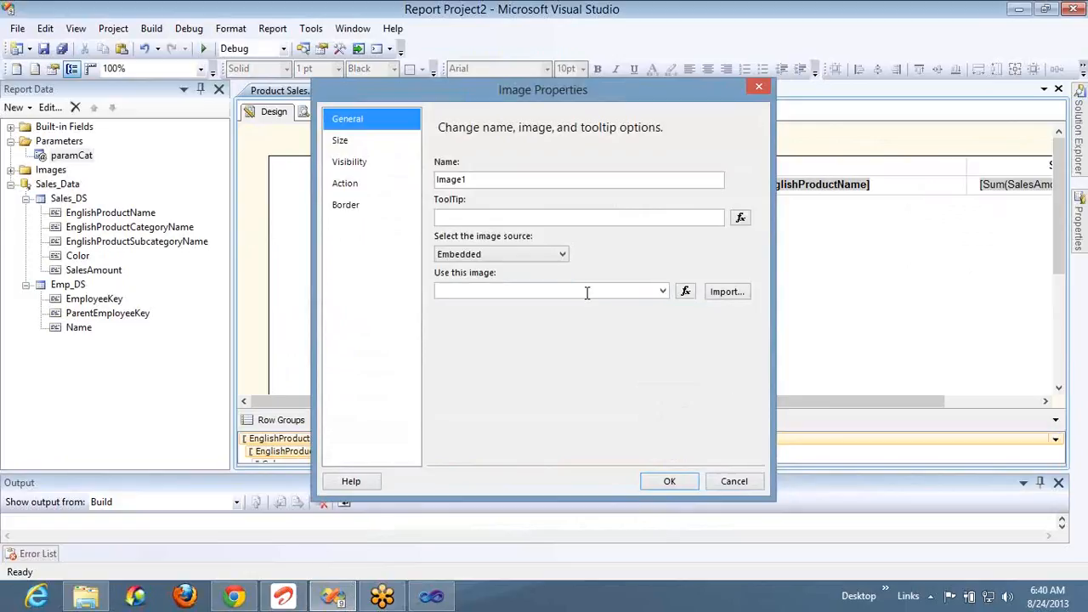
Step: Try External as the image source, look at its expression editor, and choose =First(Fields!Color.Value, "Sales_DS") as the image
left_click(532, 254)
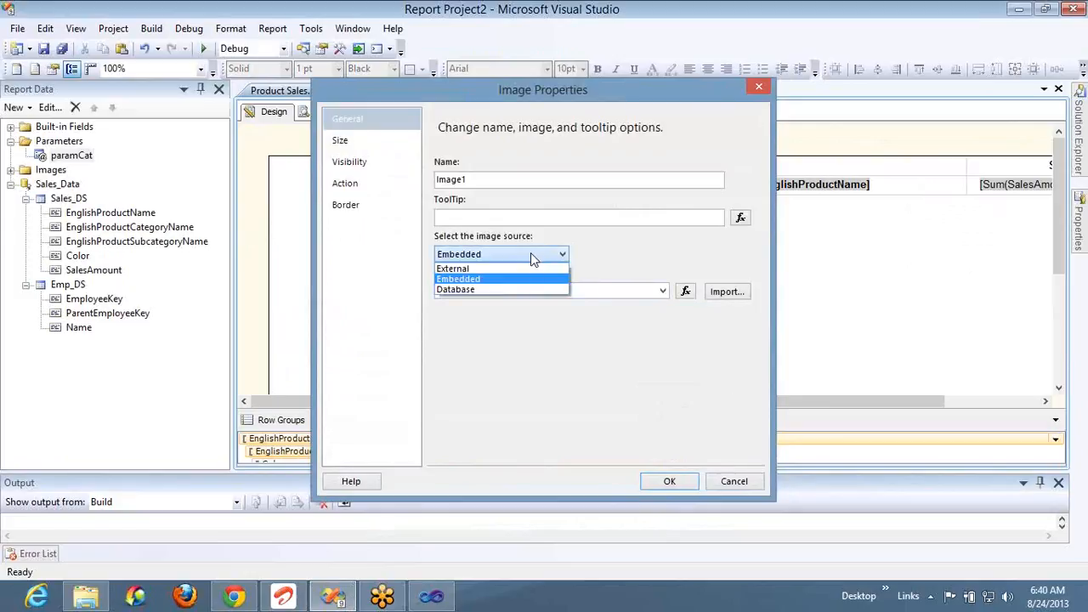
left_click(528, 268)
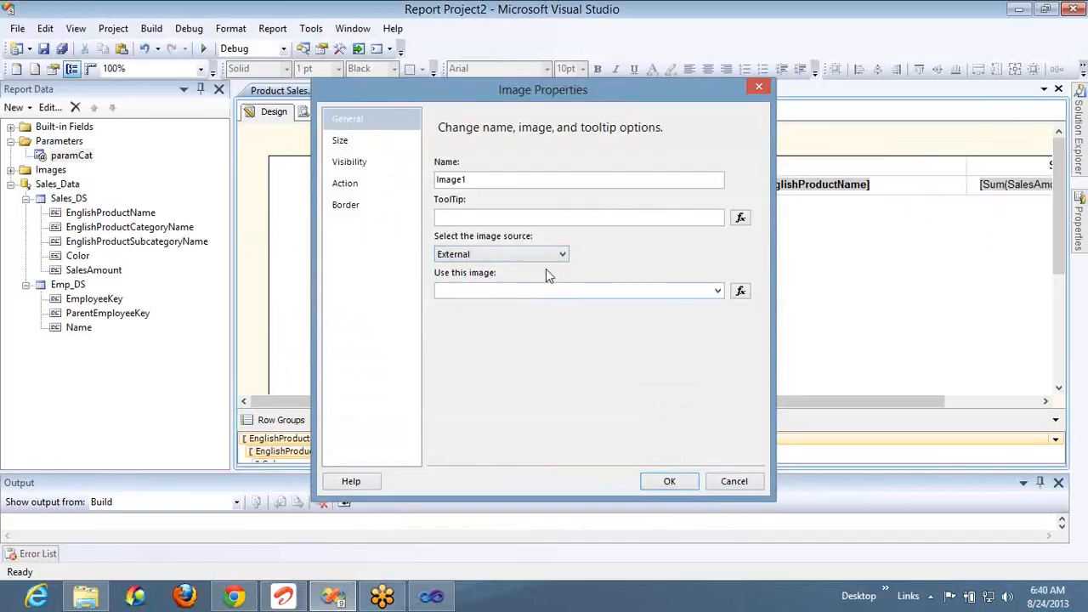
left_click(718, 293)
left_click(718, 292)
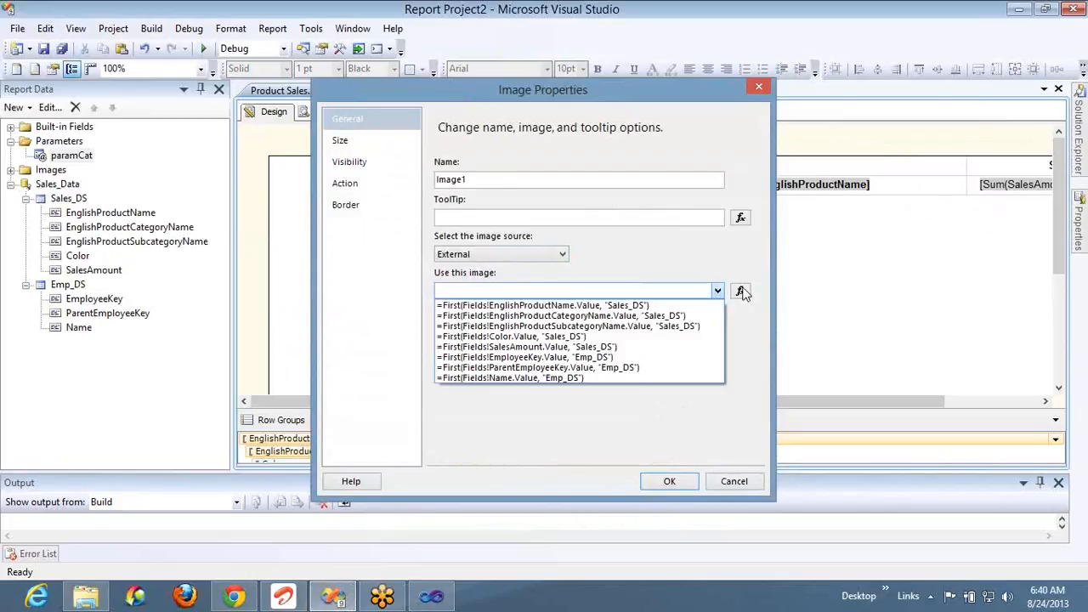
left_click(741, 292)
left_click(741, 292)
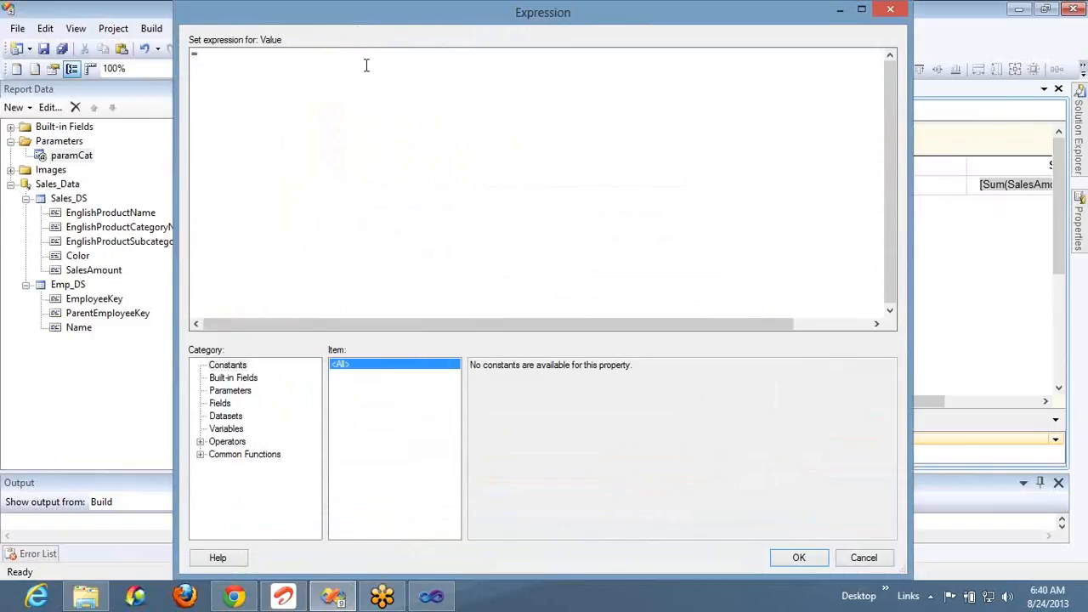
left_click(864, 559)
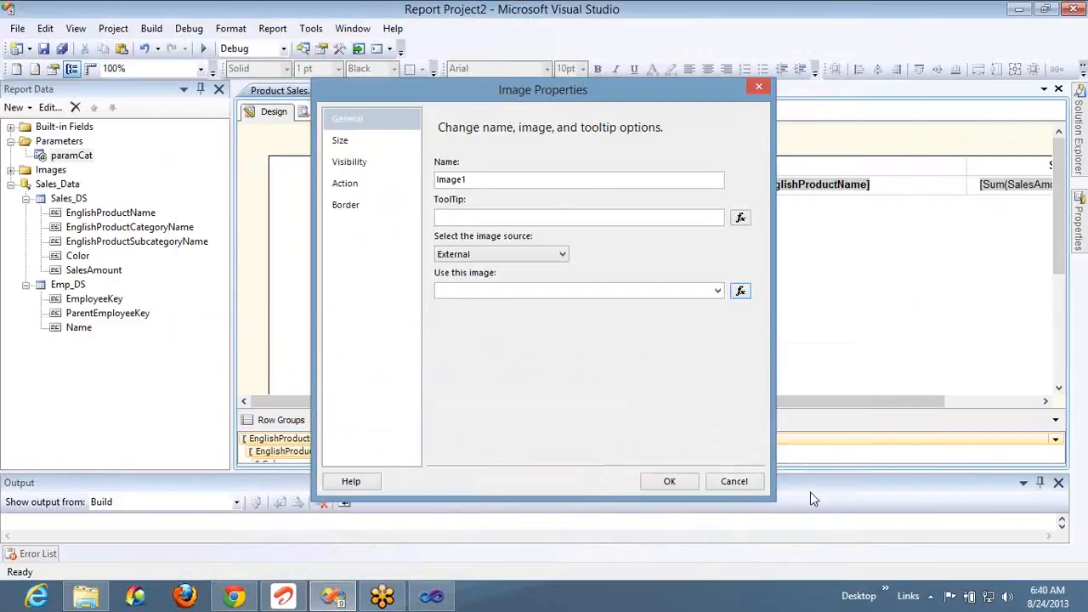
left_click(718, 291)
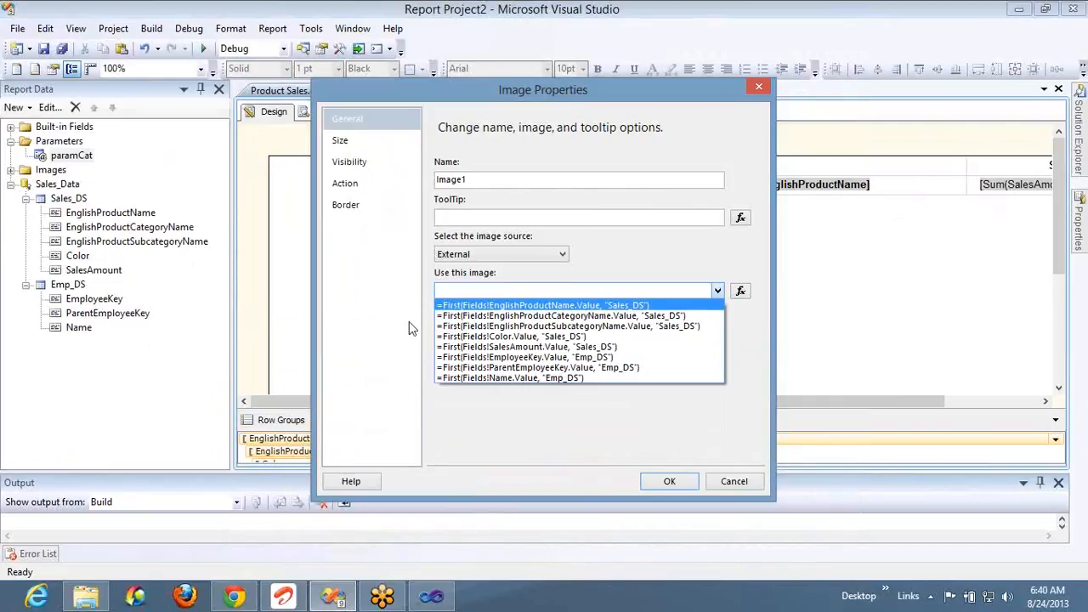
left_click(465, 336)
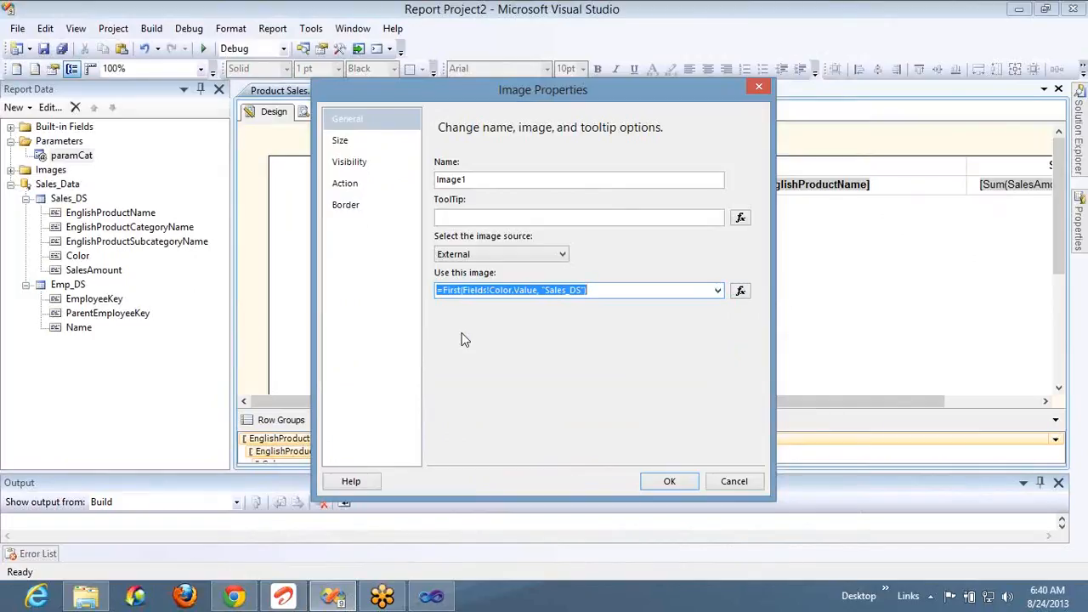
Step: Try Database as the image source, using the EnglishProductSubcategoryName field from Sales_DS and the MIME type image/gif
left_click(504, 255)
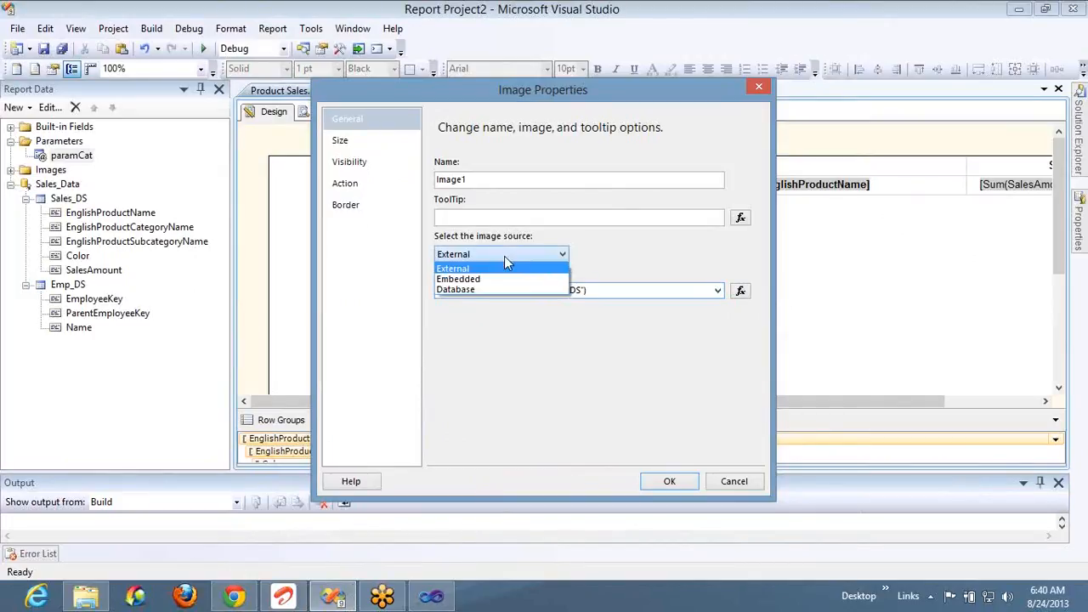
left_click(502, 289)
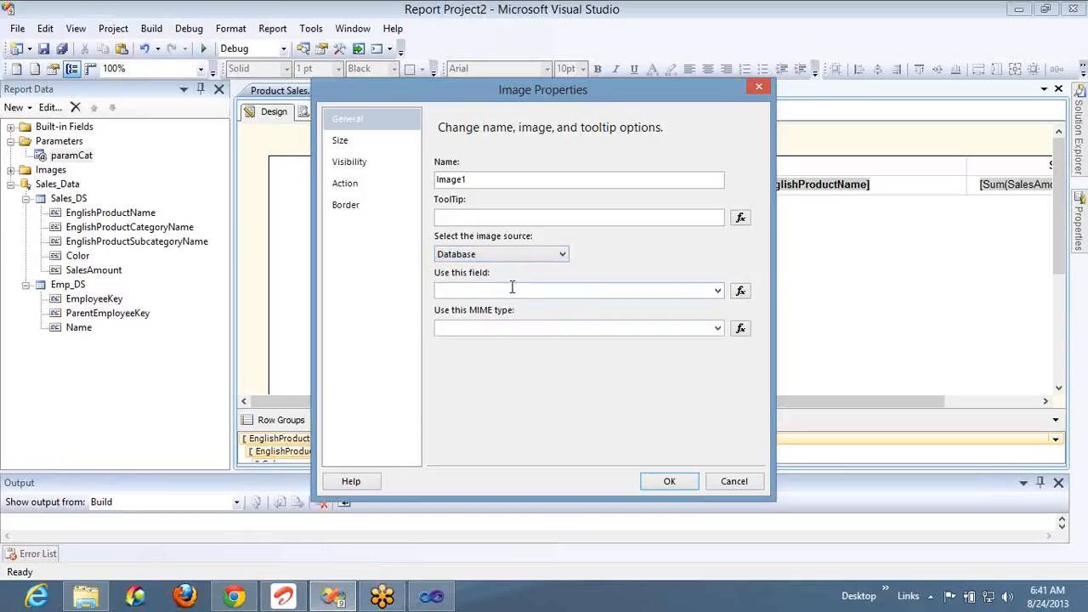
left_click(717, 292)
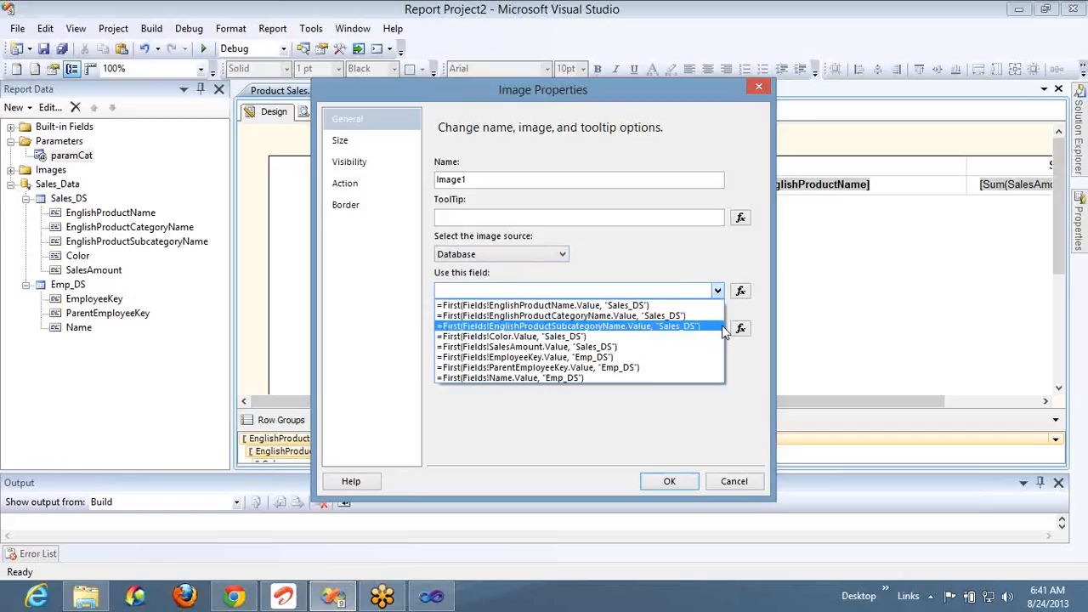
left_click(721, 327)
left_click(718, 329)
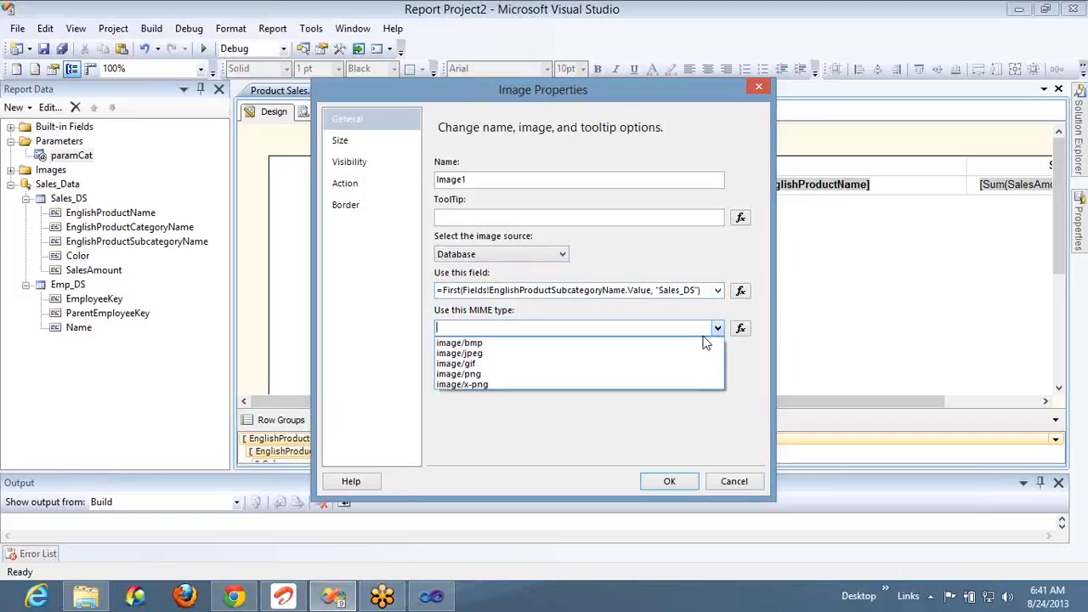
left_click(583, 364)
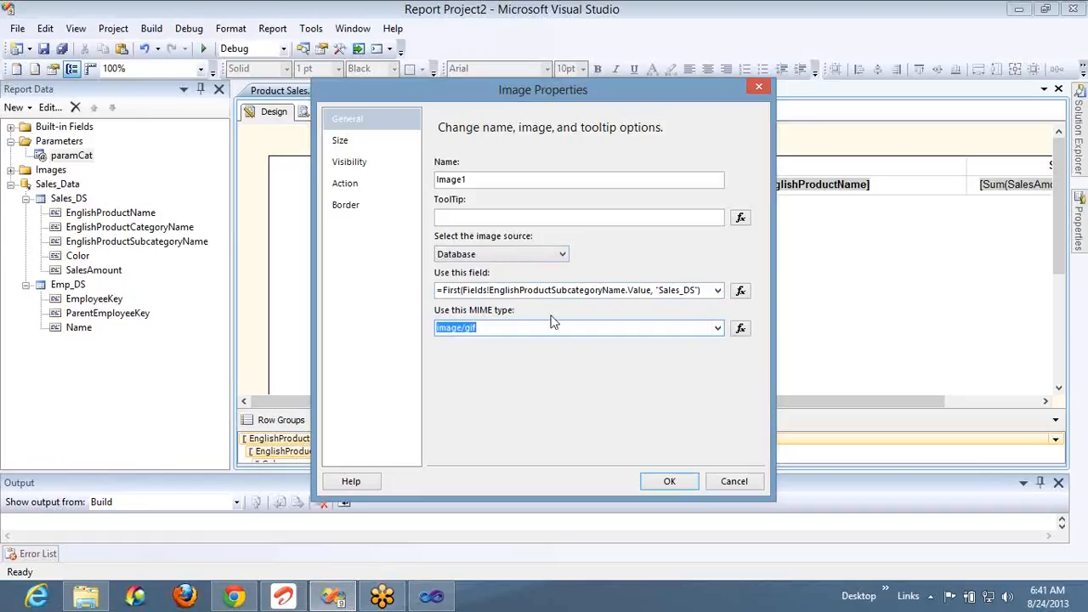
Step: Set the image source to Embedded, import the first JPEG from the Desktop folder Piggi, and expand the report's Images folder
left_click(550, 261)
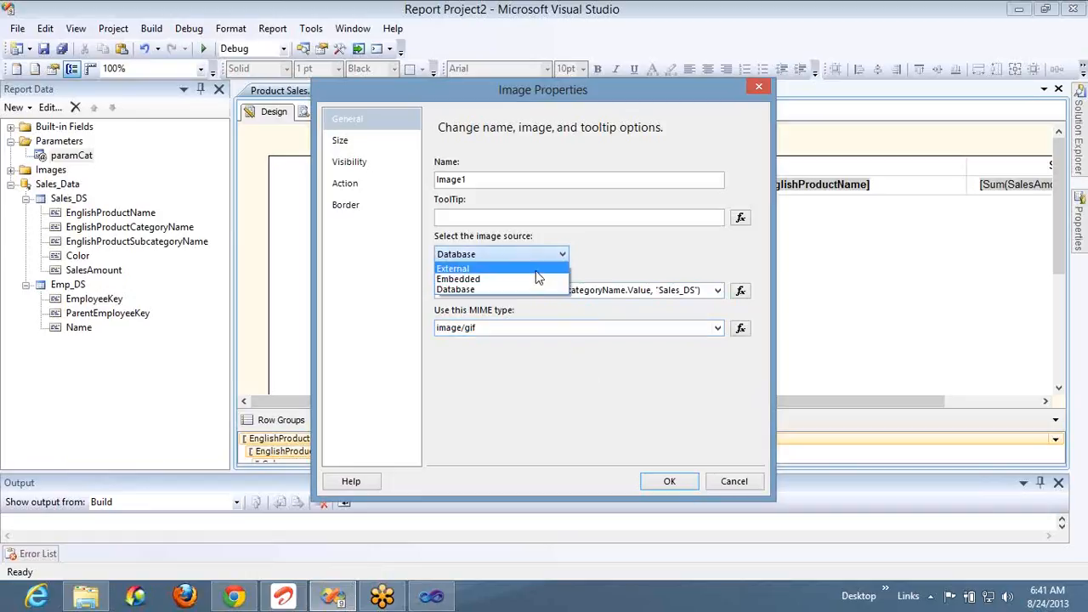
left_click(531, 276)
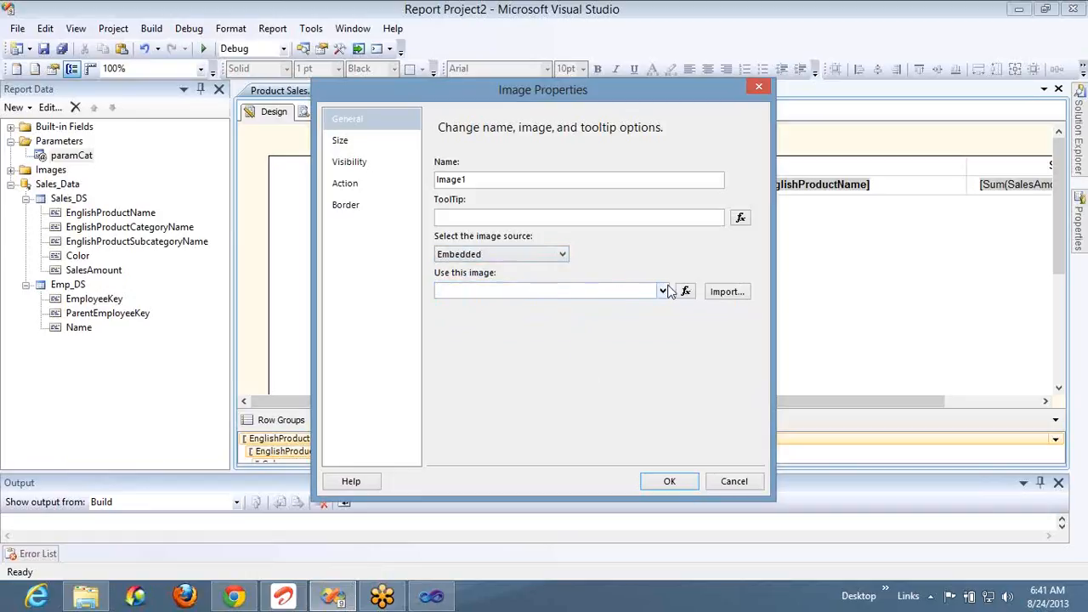
left_click(723, 291)
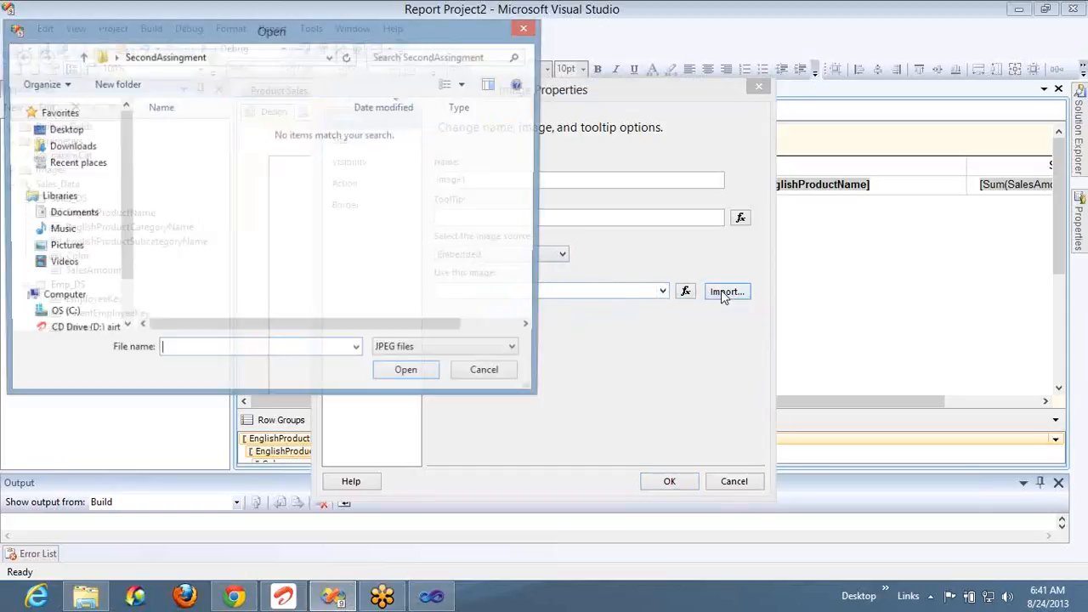
left_click(64, 133)
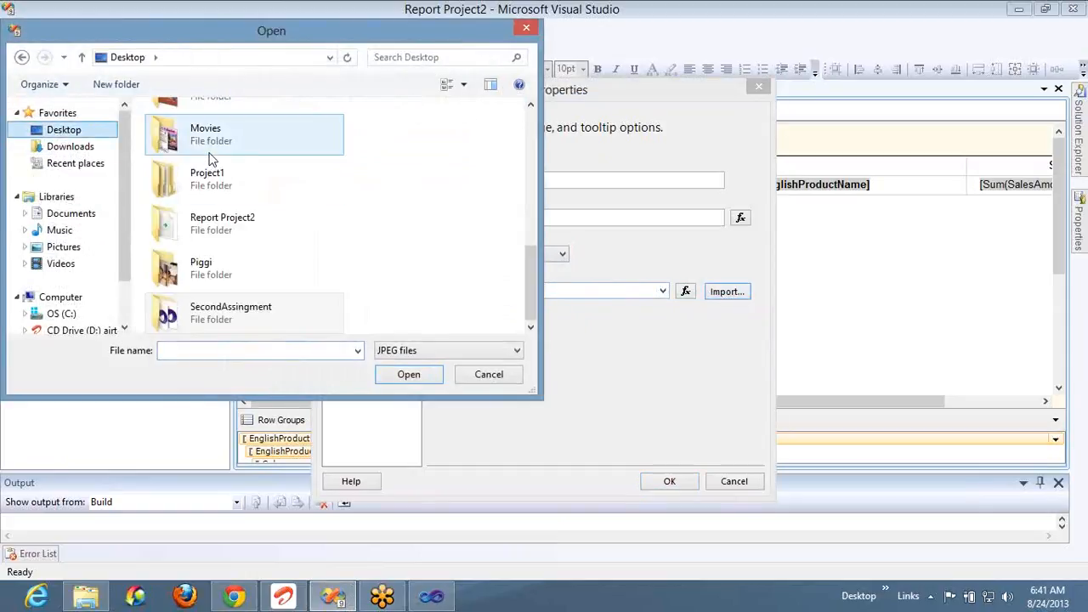
left_click(190, 280)
double_click(190, 281)
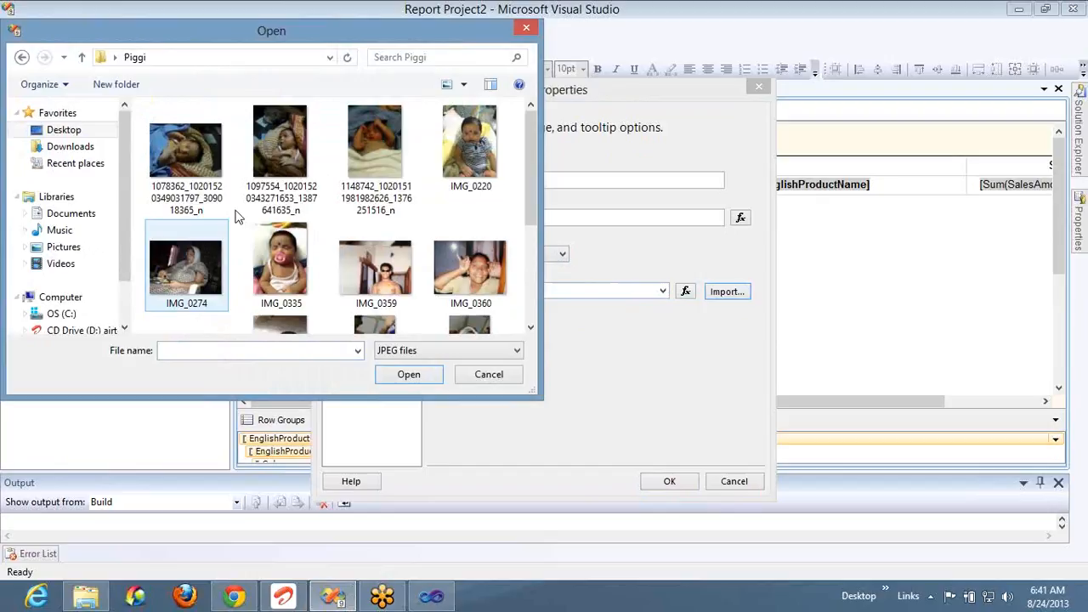
left_click(190, 146)
double_click(190, 146)
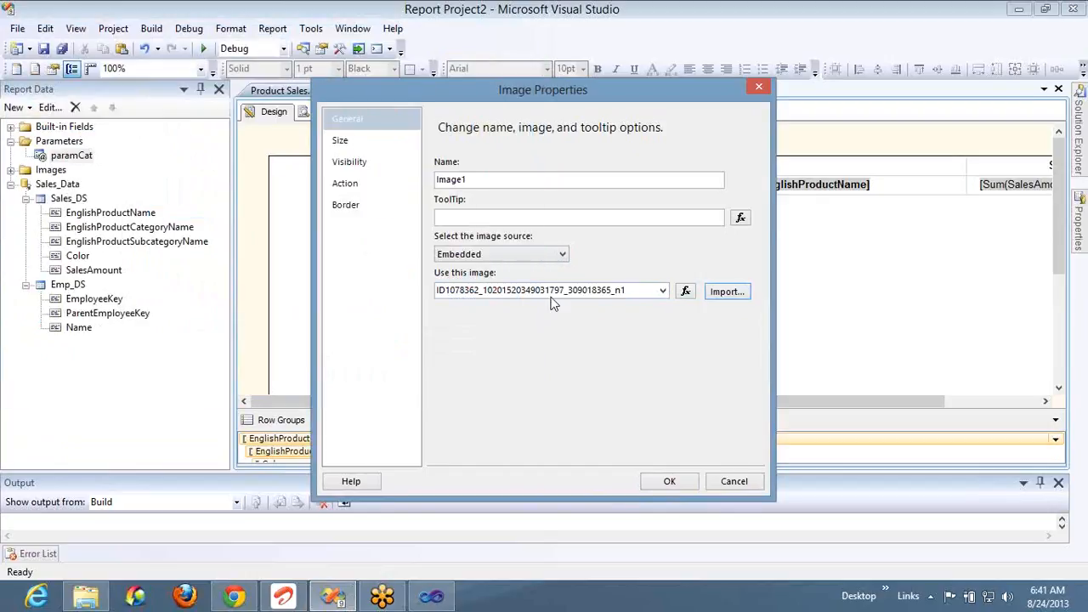
left_click(668, 481)
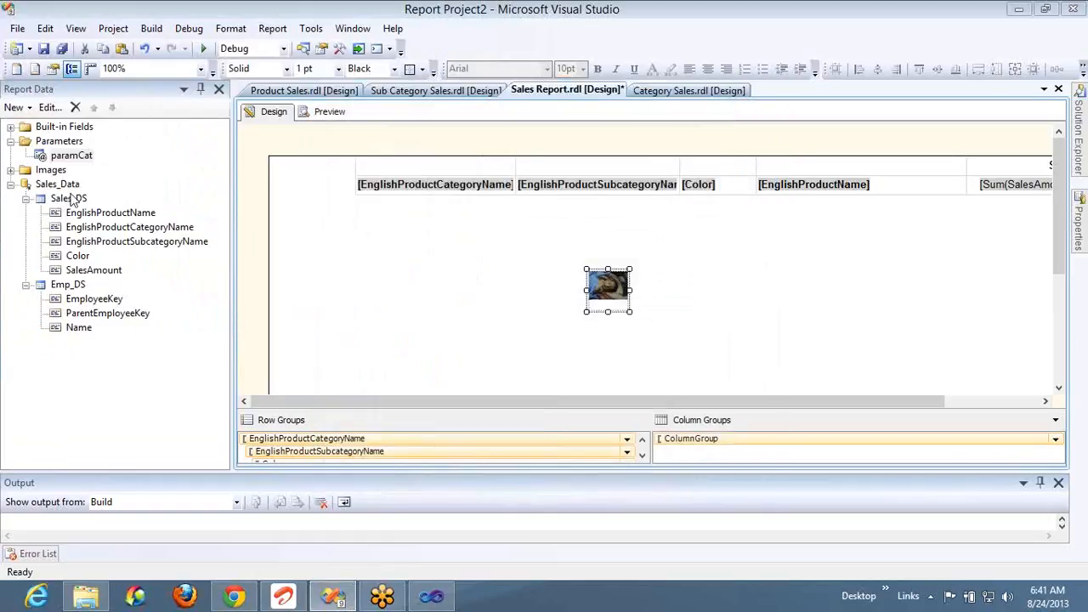
left_click(10, 170)
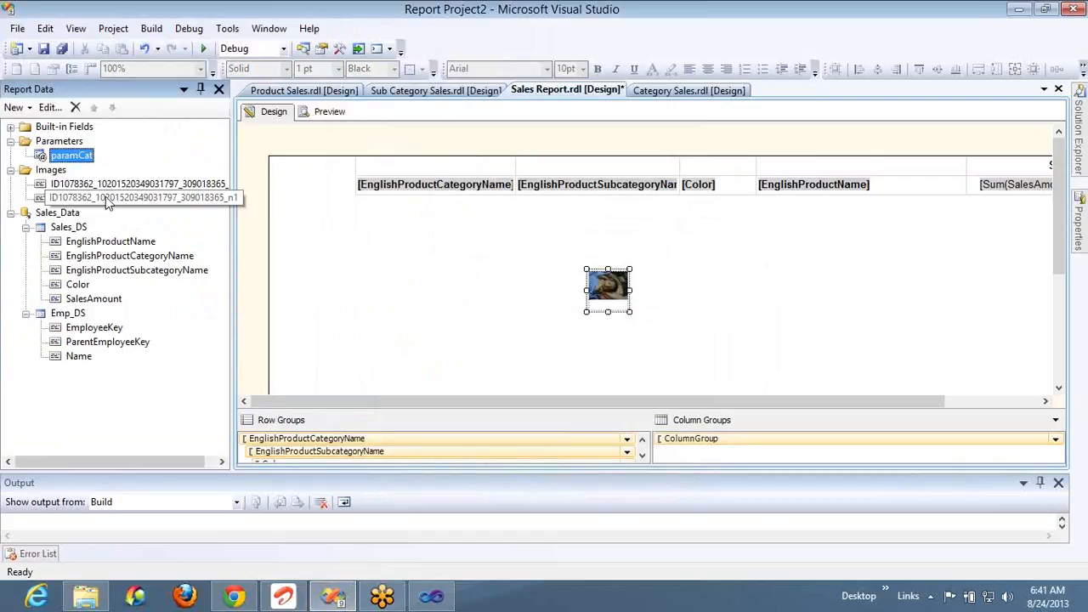
Step: Set the embedded image's display option to Original size in its image properties
right_click(608, 293)
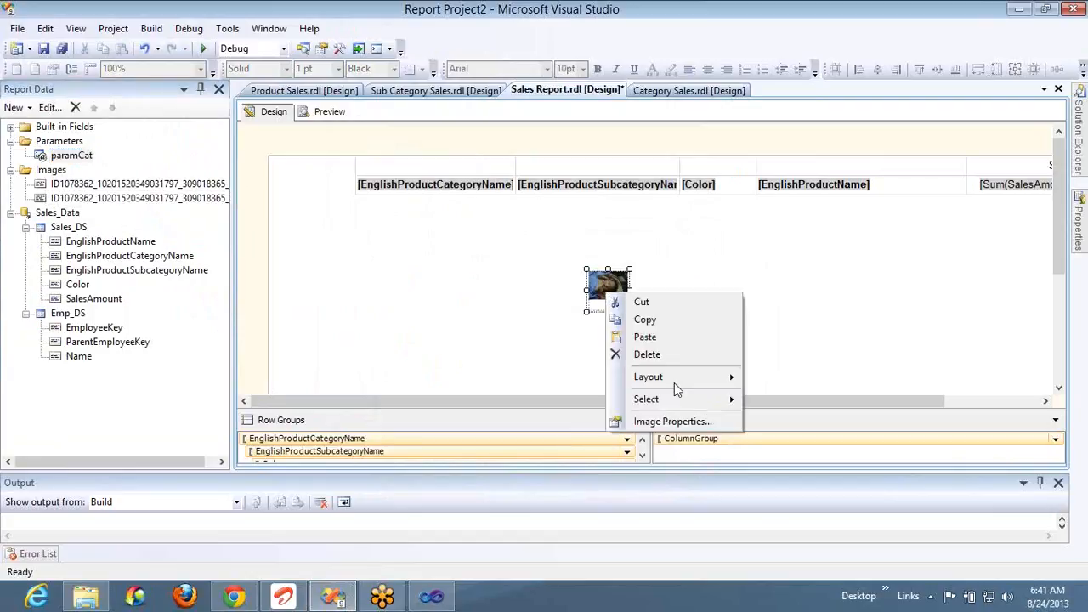
left_click(677, 422)
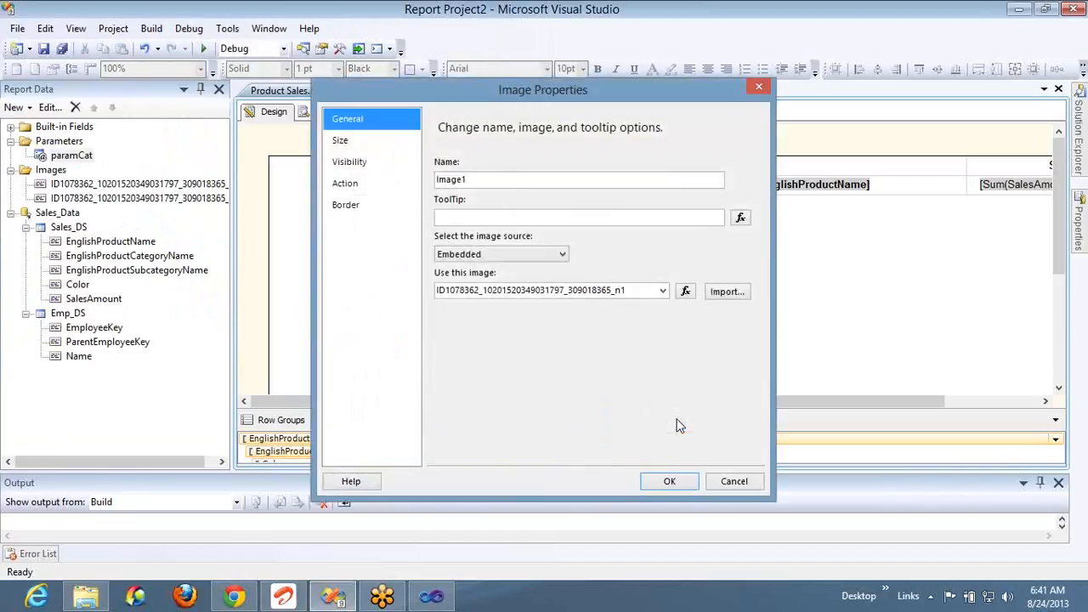
left_click(357, 141)
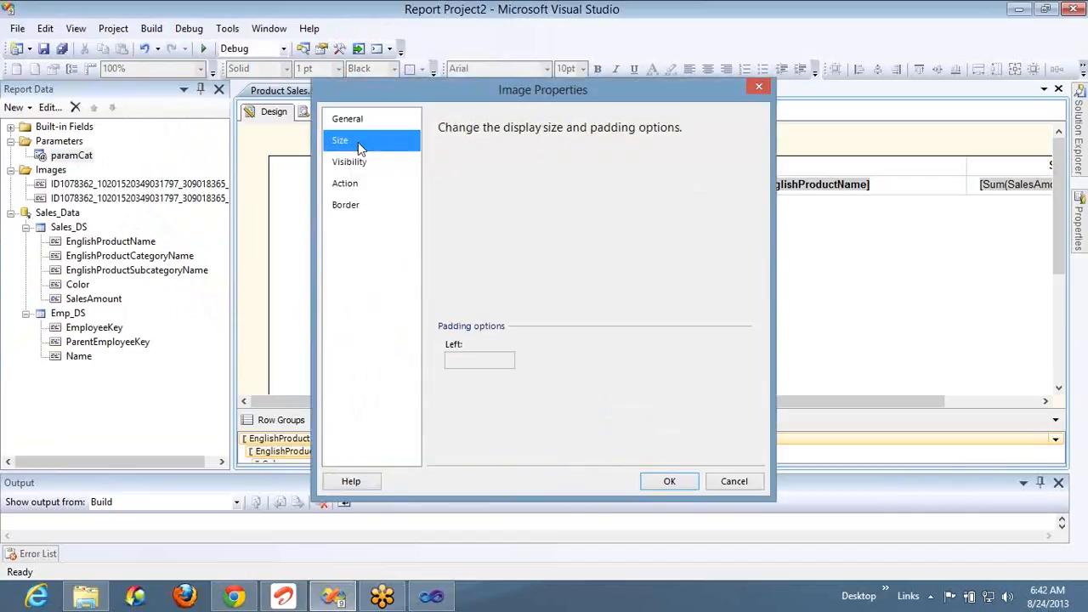
left_click(357, 123)
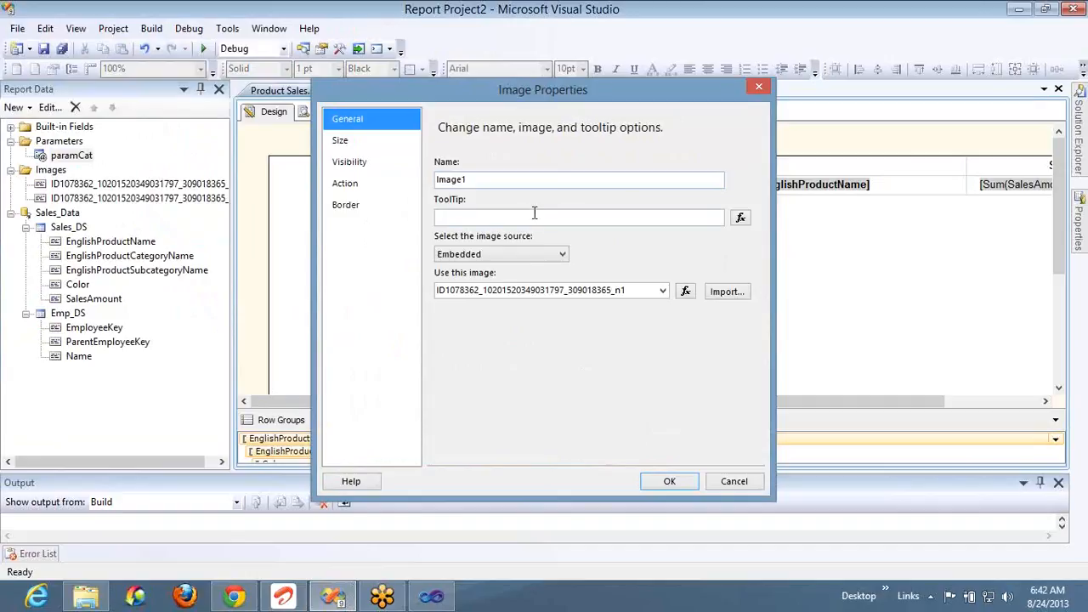
left_click(349, 146)
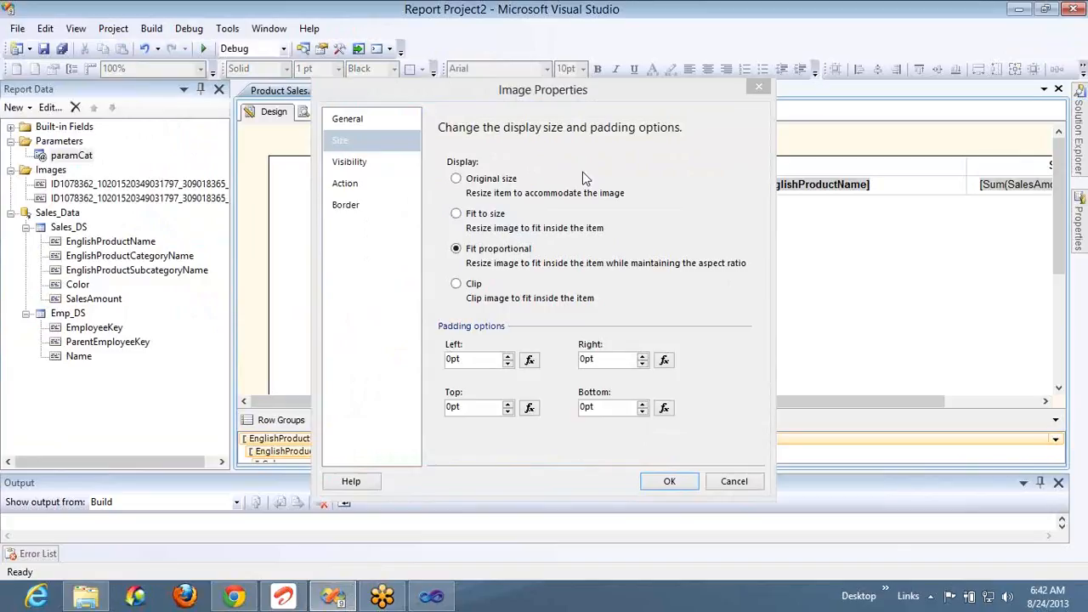
left_click(490, 182)
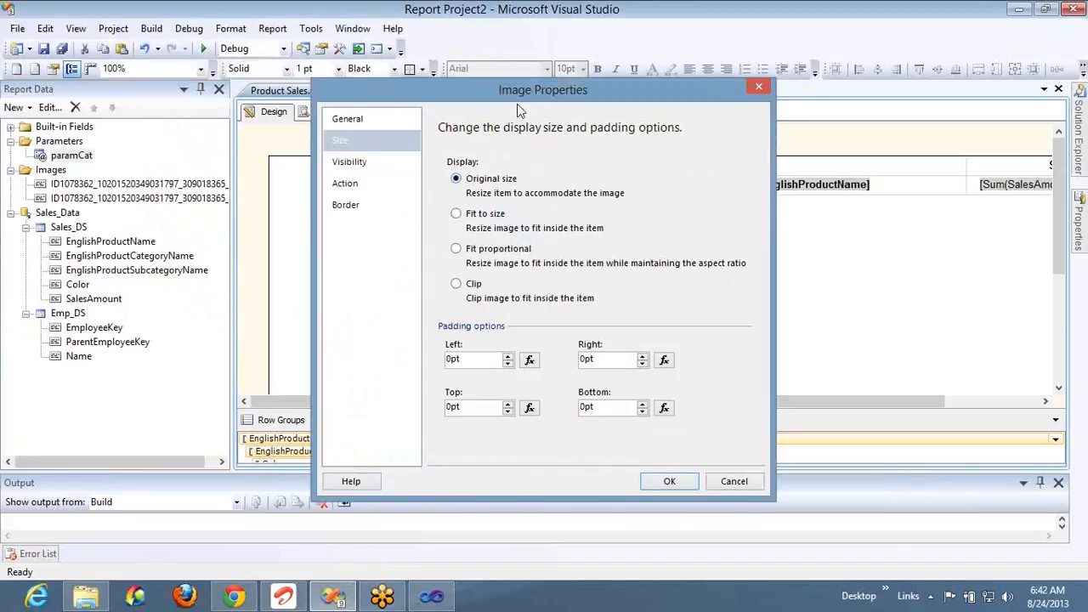
left_click_drag(365, 90, 70, 74)
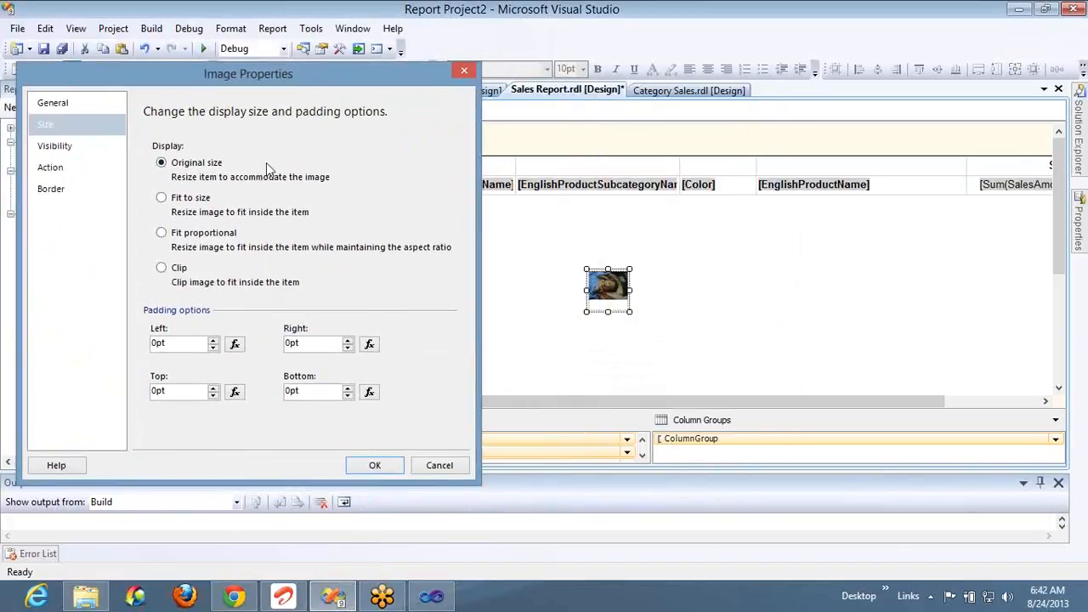
left_click(372, 466)
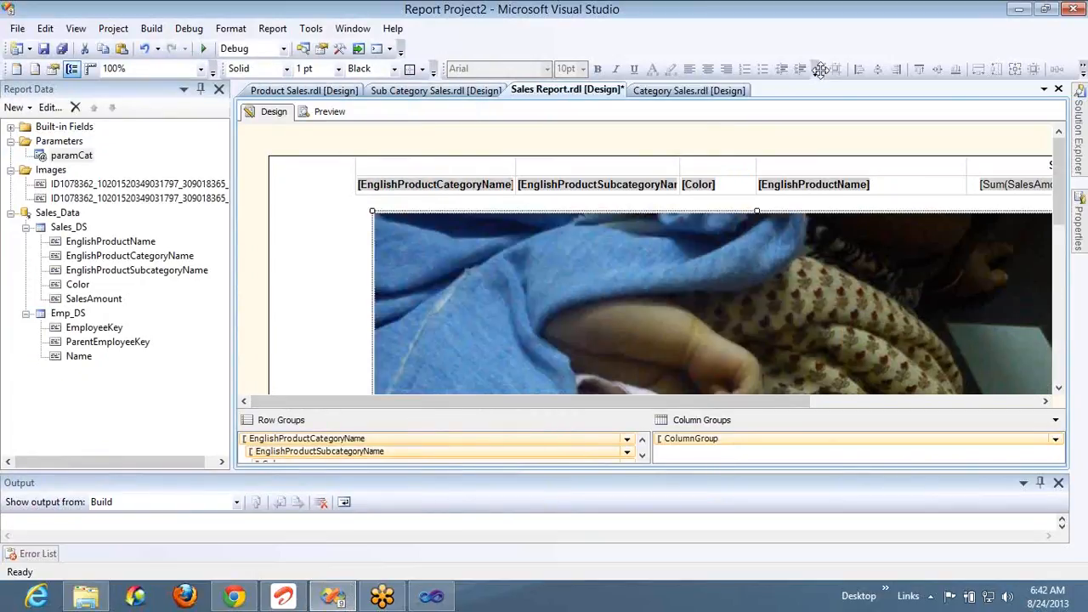
Step: Change the enlarged image's display option to Fit to size
right_click(680, 291)
left_click(747, 420)
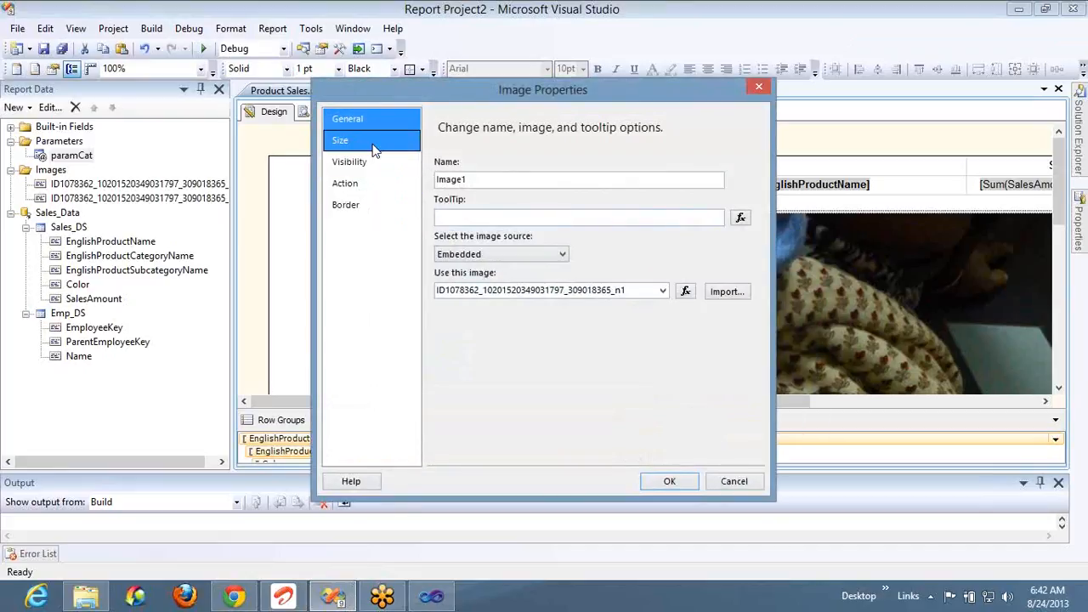
left_click(344, 140)
left_click(490, 217)
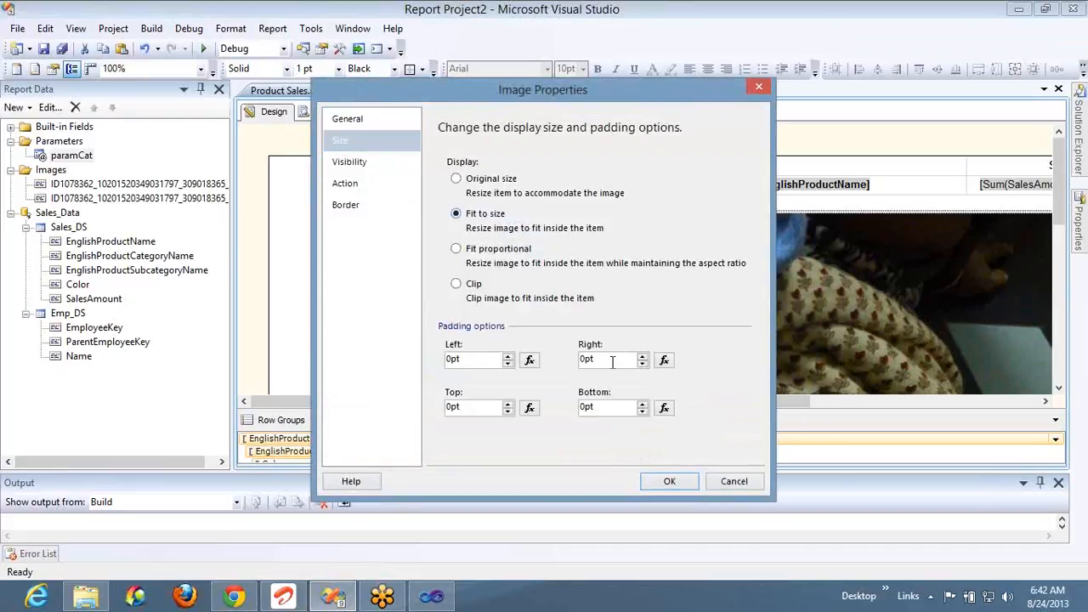
left_click(670, 482)
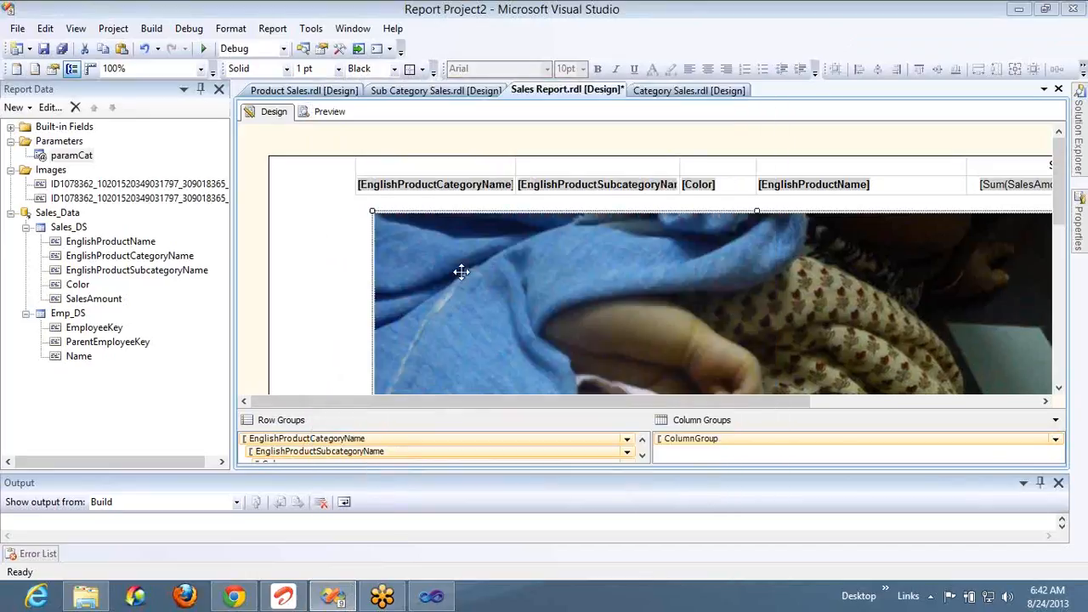
Step: Shrink the image item by pulling in its top-left corner, bottom edge and right edge
left_click_drag(370, 210, 551, 295)
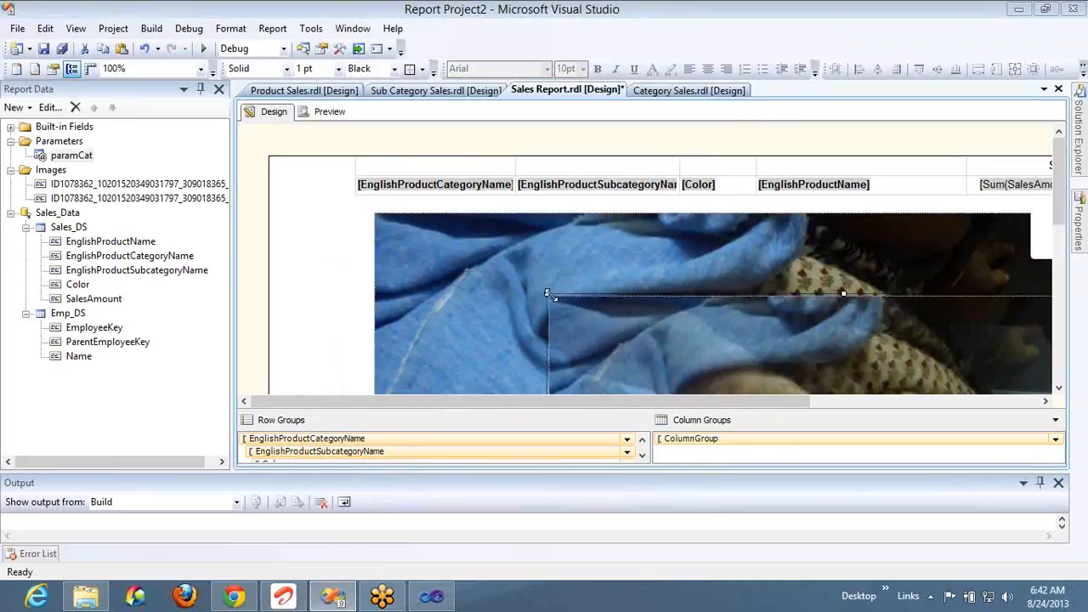
left_click_drag(1056, 216, 1087, 405)
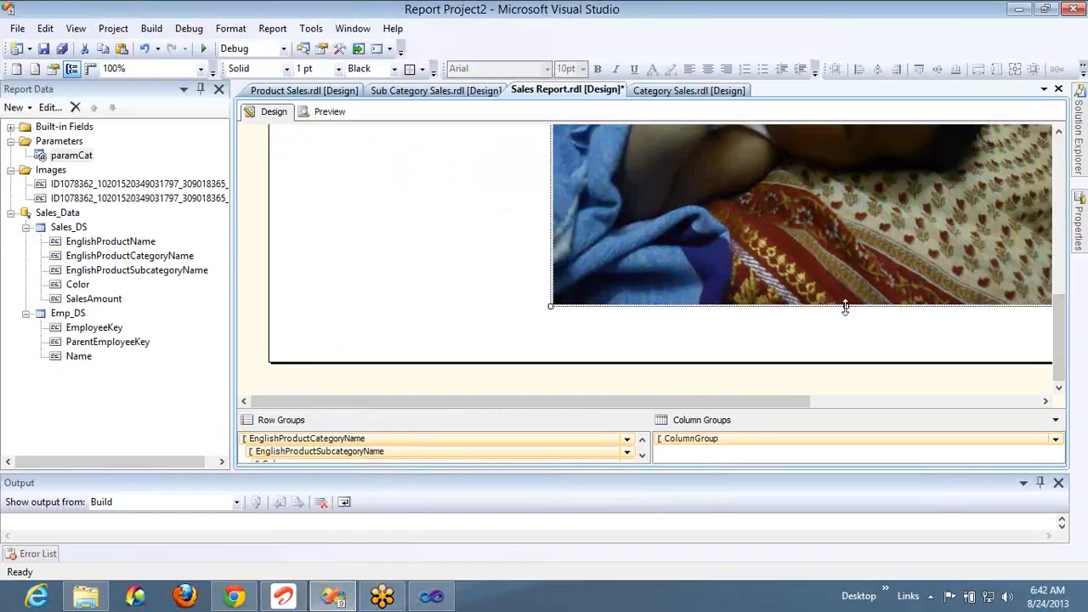
left_click_drag(826, 198, 826, 175)
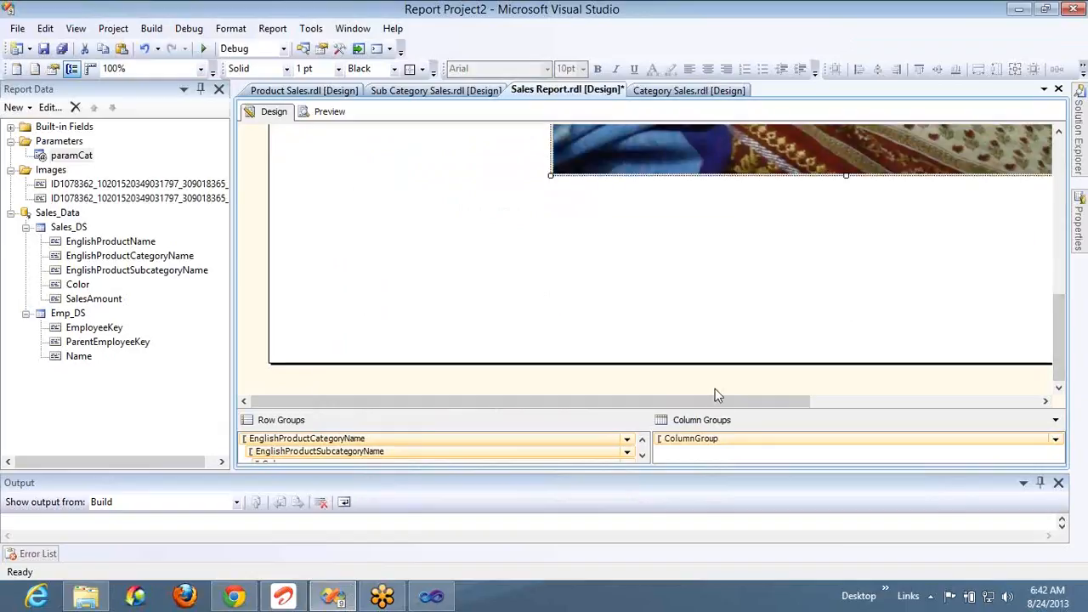
left_click_drag(725, 403, 927, 374)
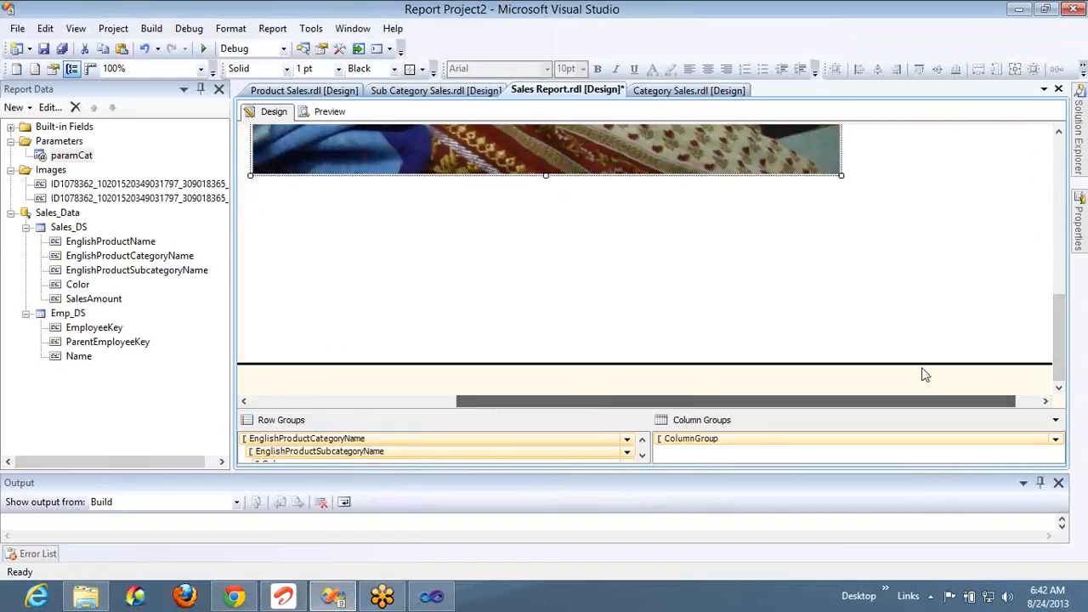
left_click(1059, 183)
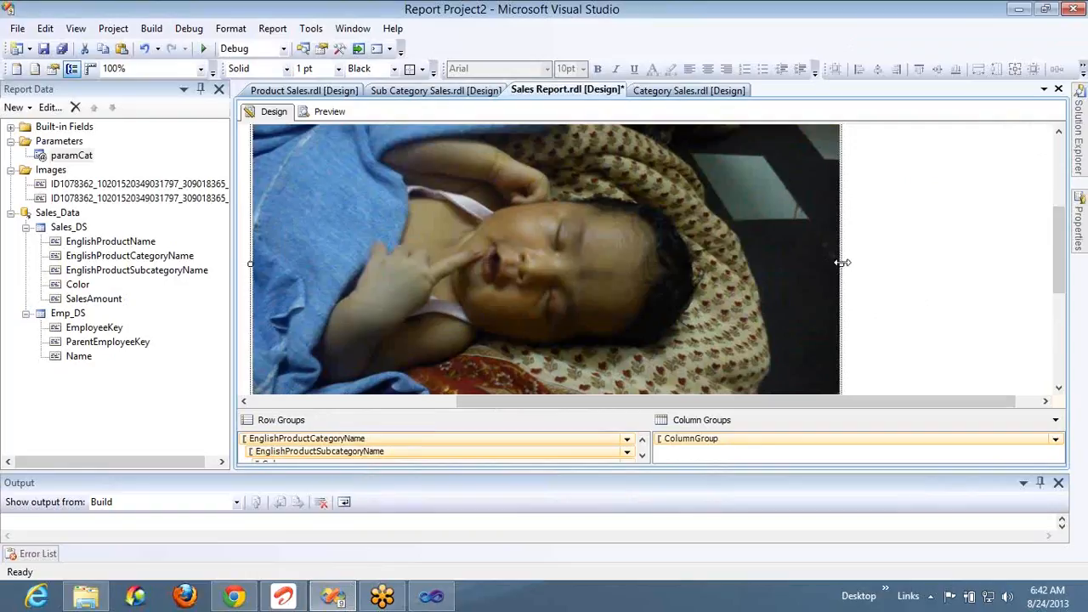
left_click_drag(507, 255, 506, 255)
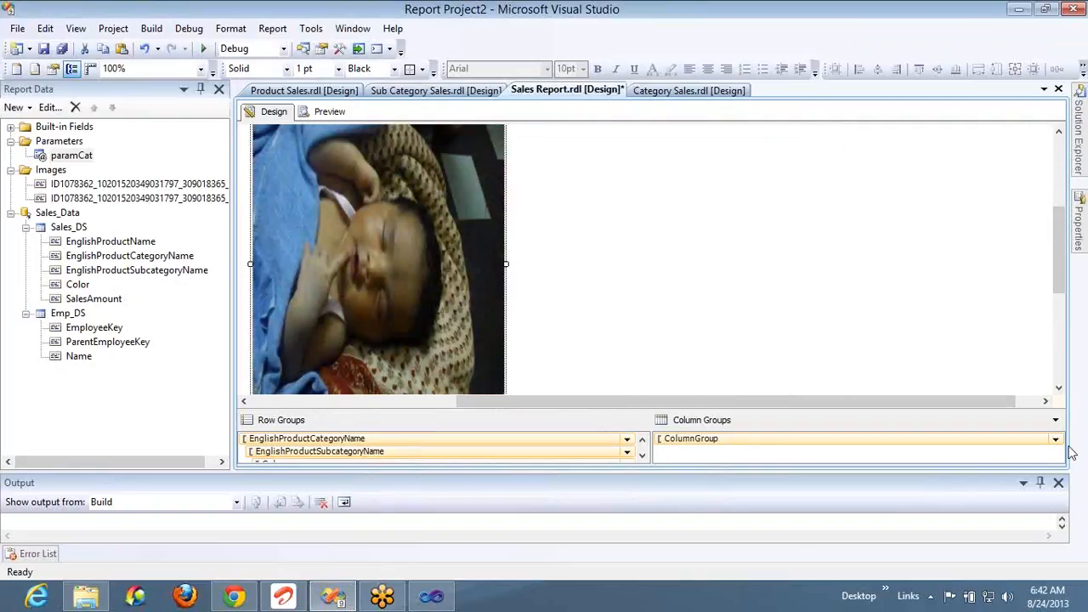
Step: Close the Output pane, auto-hide the Report Data pane, and shrink the image further from its bottom-right corner
left_click(1058, 482)
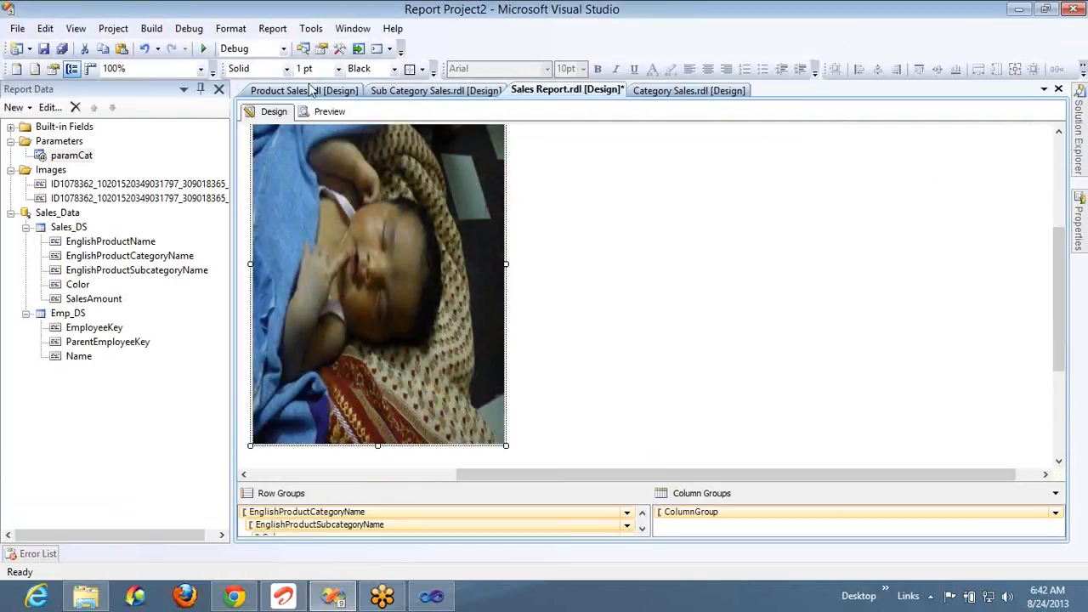
left_click(203, 90)
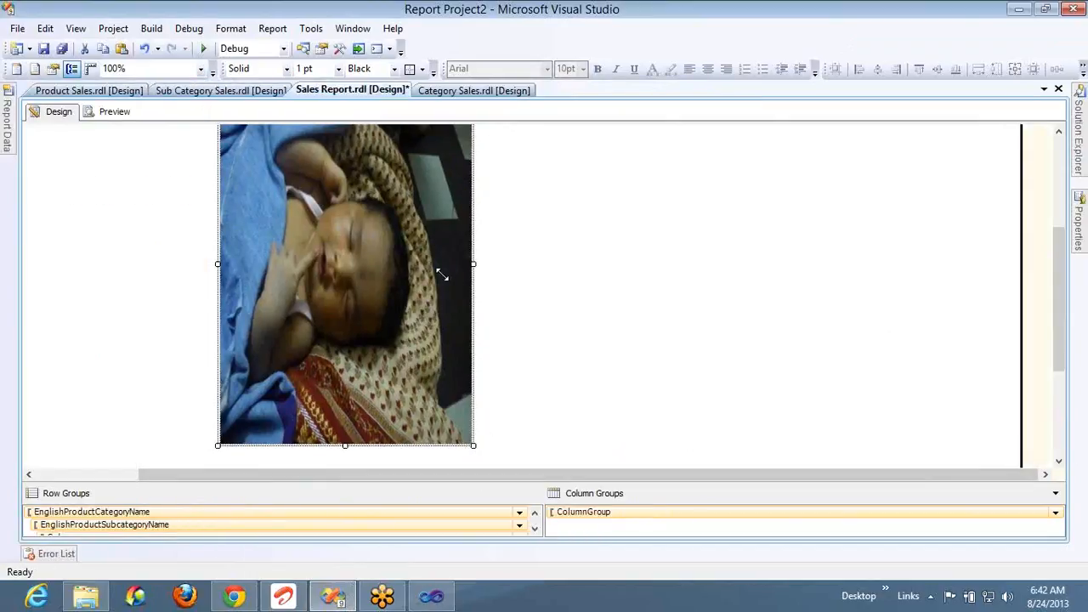
left_click_drag(441, 275, 443, 274)
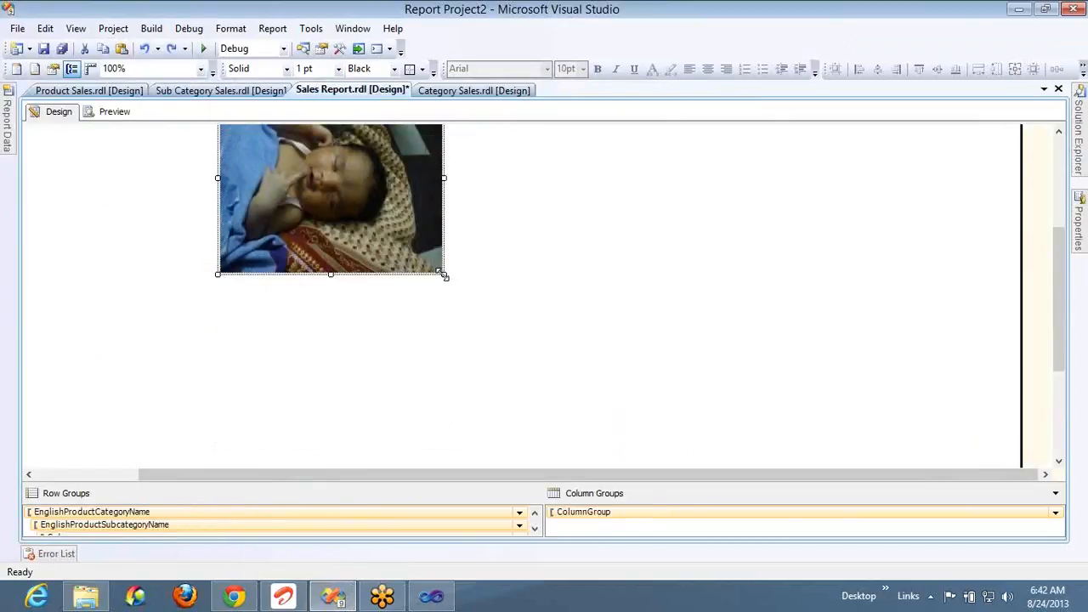
Step: Set the image's display option to Fit proportional and check how it fills the item
left_click(1060, 160)
right_click(370, 349)
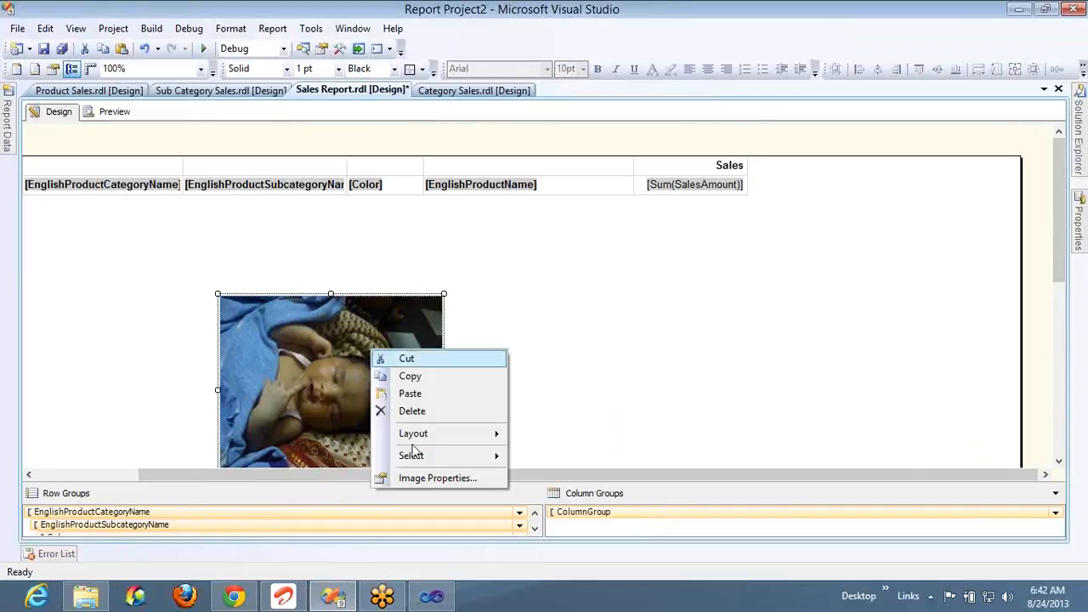
left_click(416, 478)
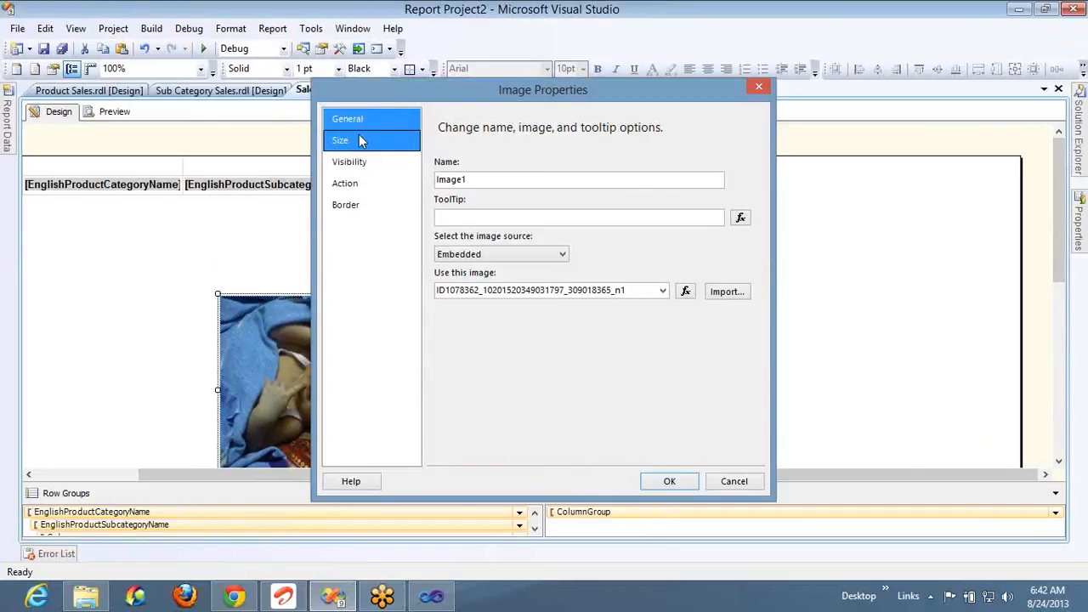
left_click(359, 141)
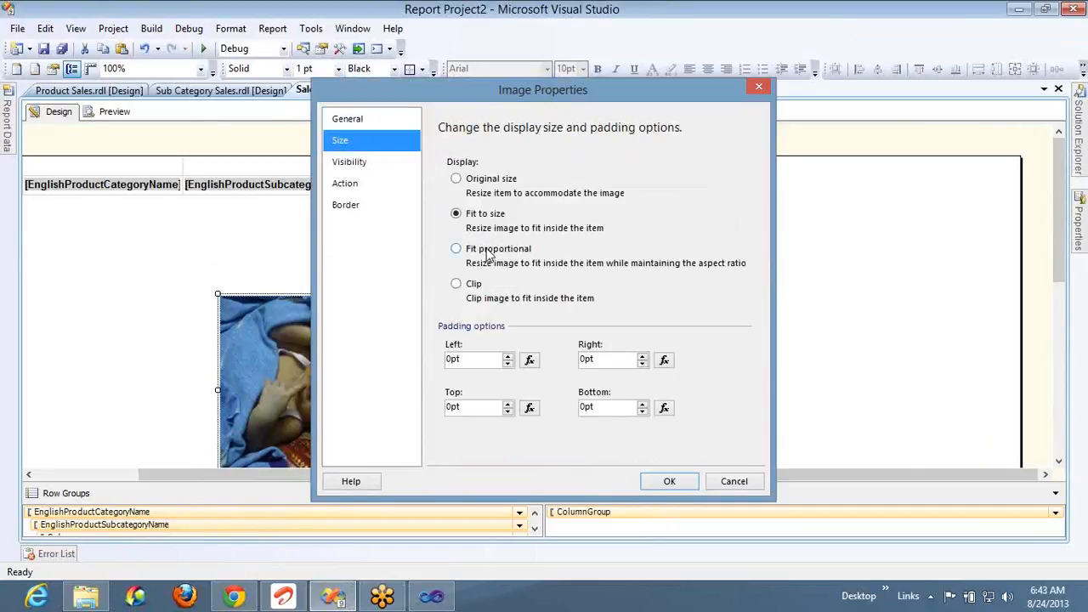
left_click(487, 251)
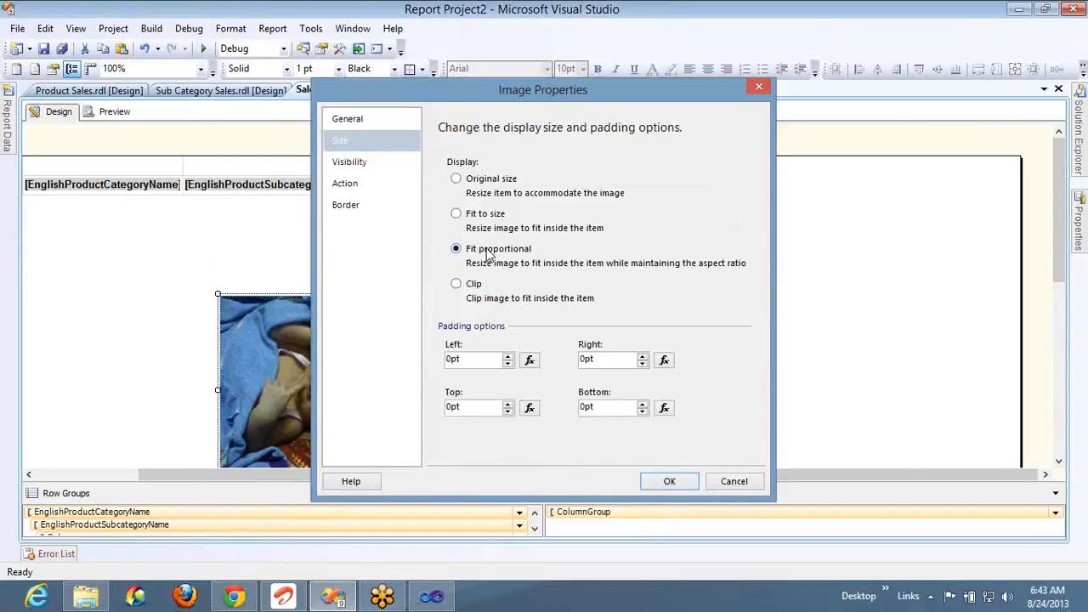
left_click(660, 480)
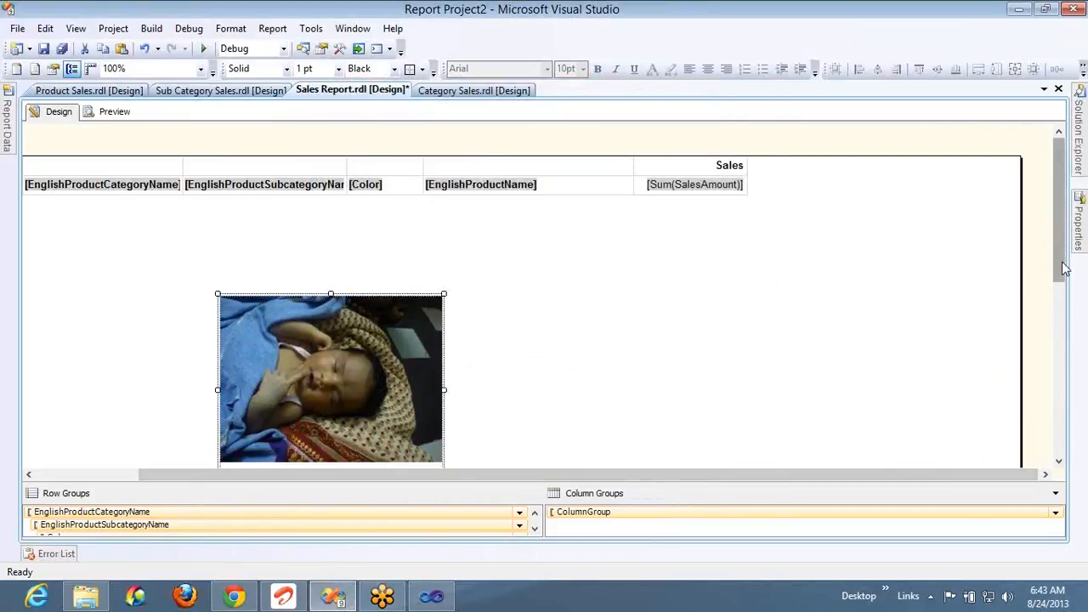
scroll(1058, 268, "down", 2)
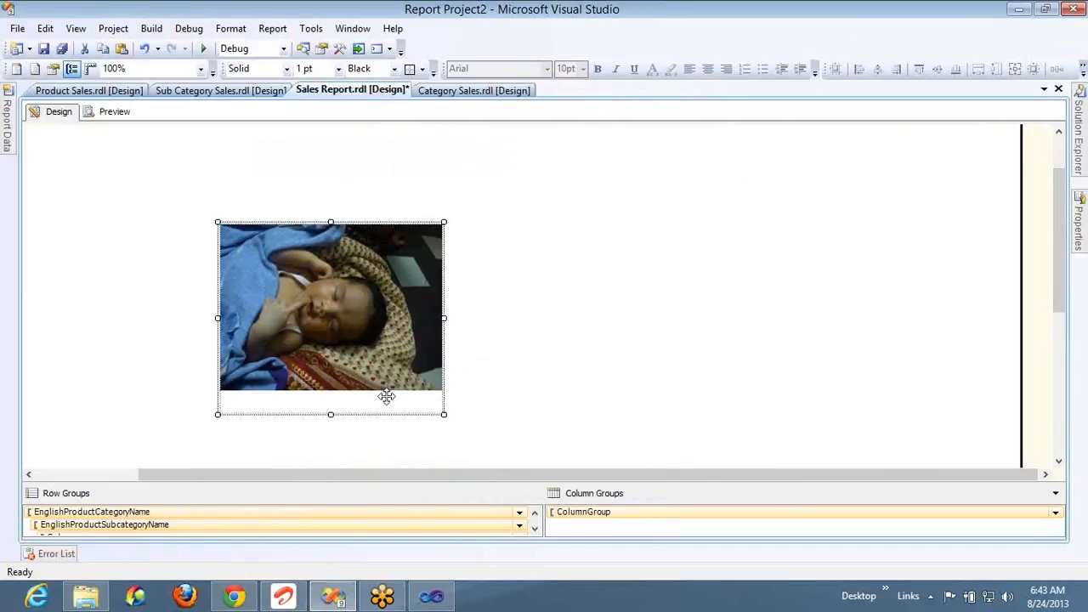
Step: Set the image's display option to Clip, then enlarge the item and shrink it to a wide, short frame
right_click(366, 288)
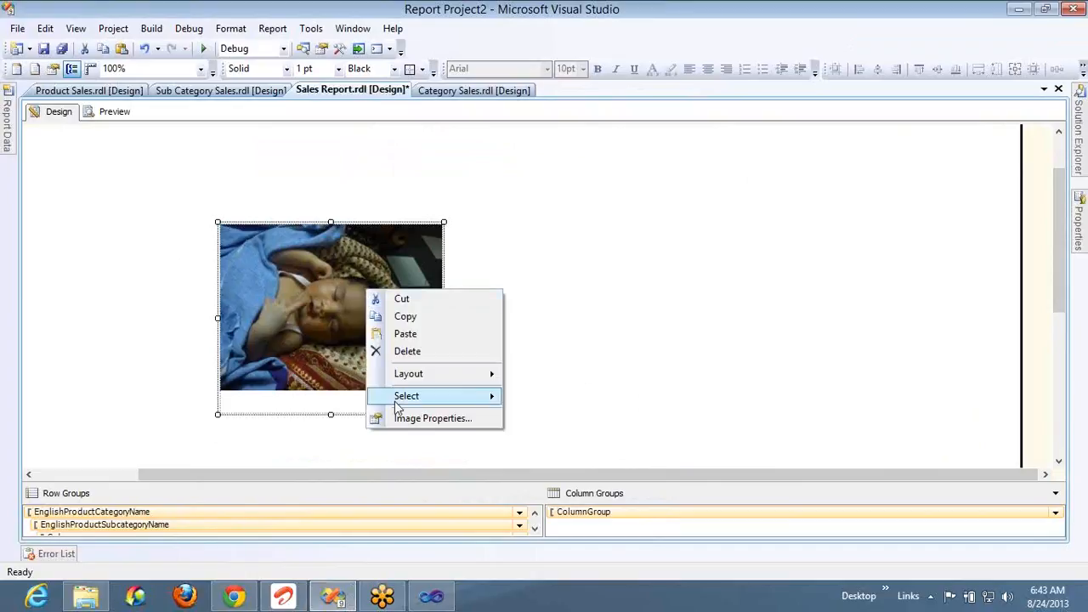
left_click(409, 424)
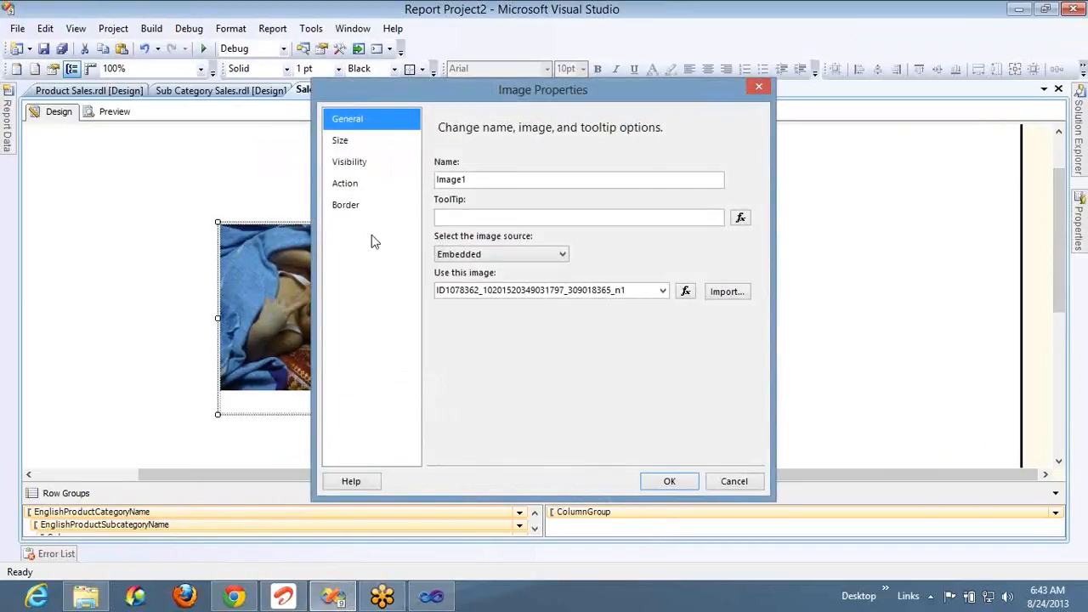
left_click(361, 141)
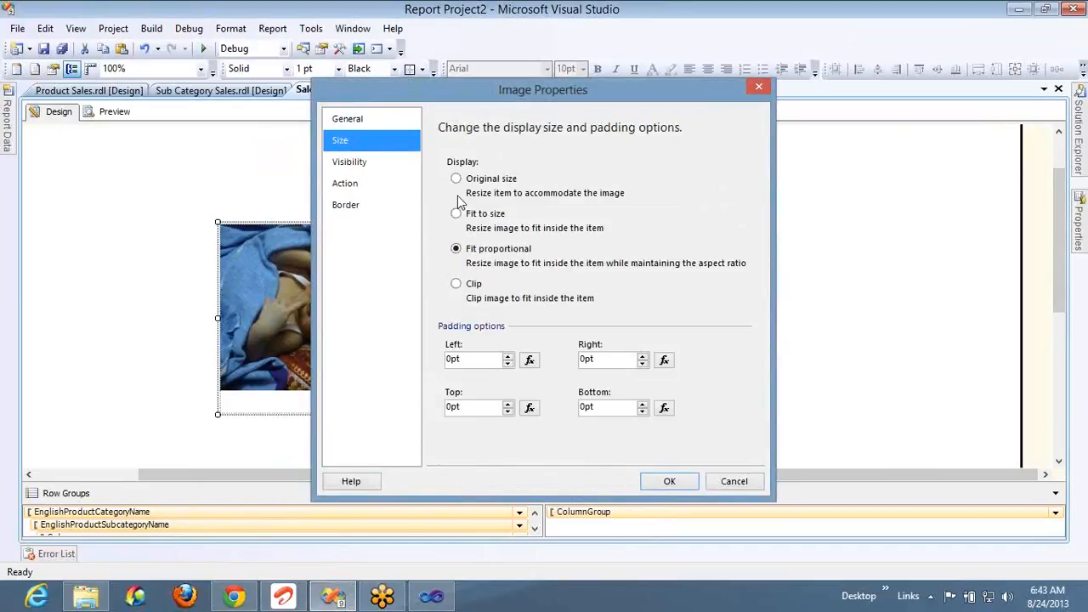
left_click(472, 286)
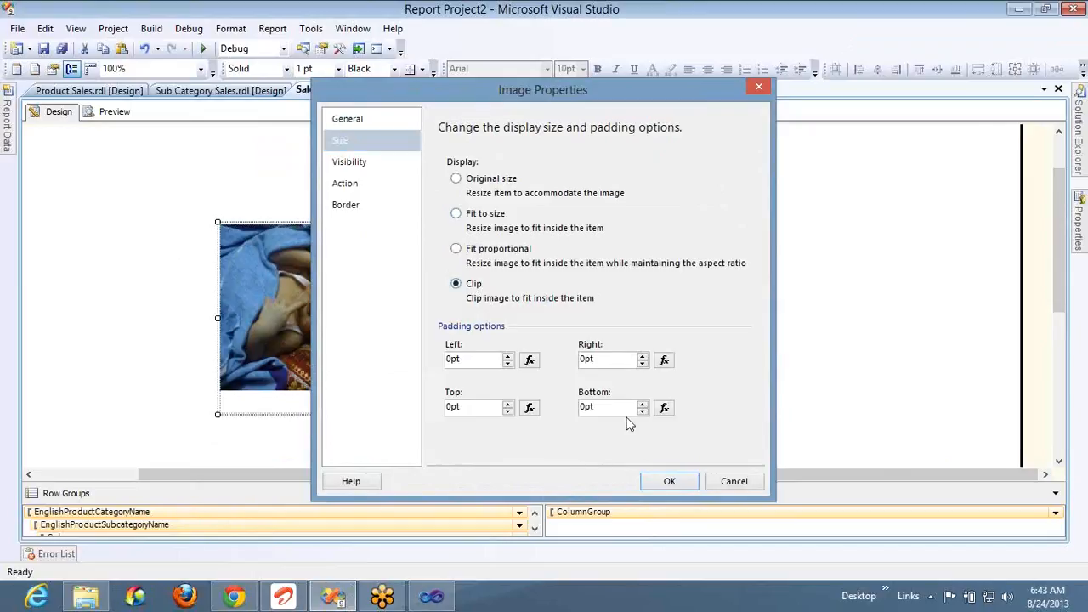
left_click(668, 480)
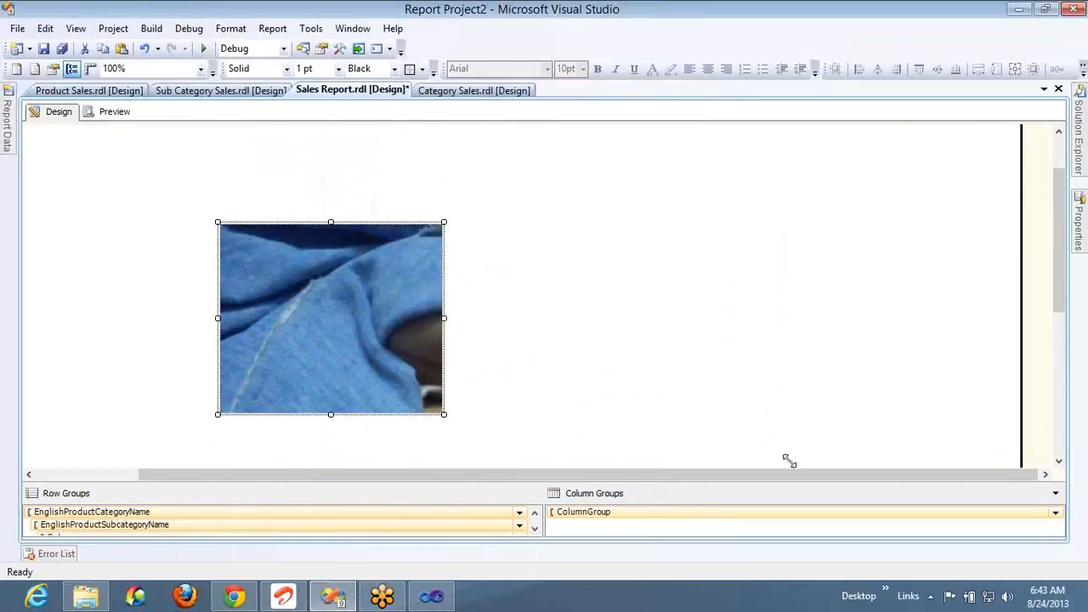
left_click_drag(789, 459, 789, 461)
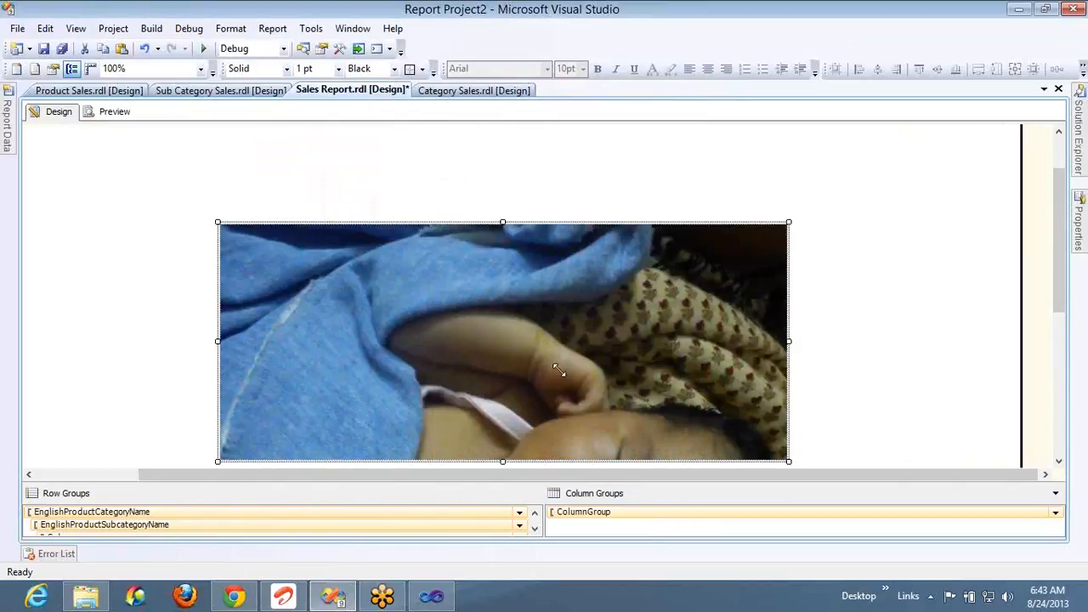
left_click_drag(558, 369, 516, 331)
Step: Set the image's display option to Fit to size in its properties
right_click(431, 289)
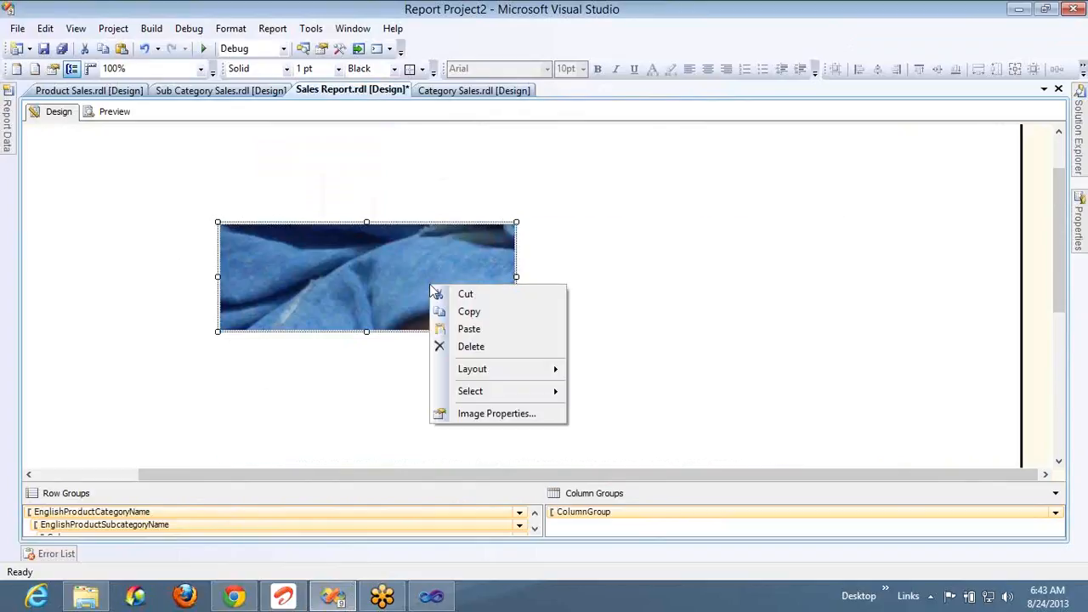
left_click(496, 413)
left_click(346, 140)
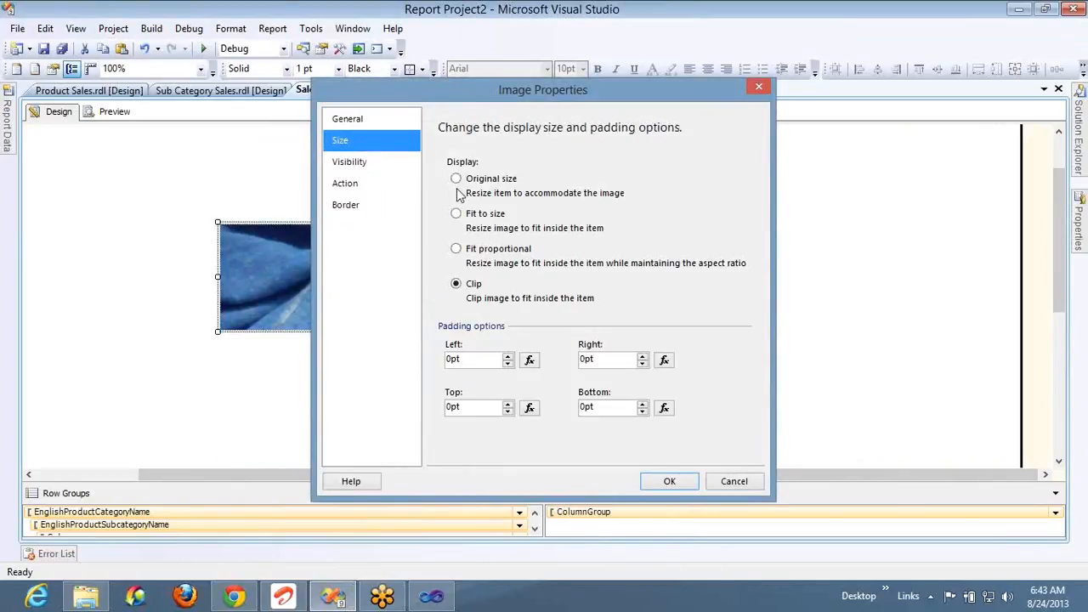
left_click(483, 215)
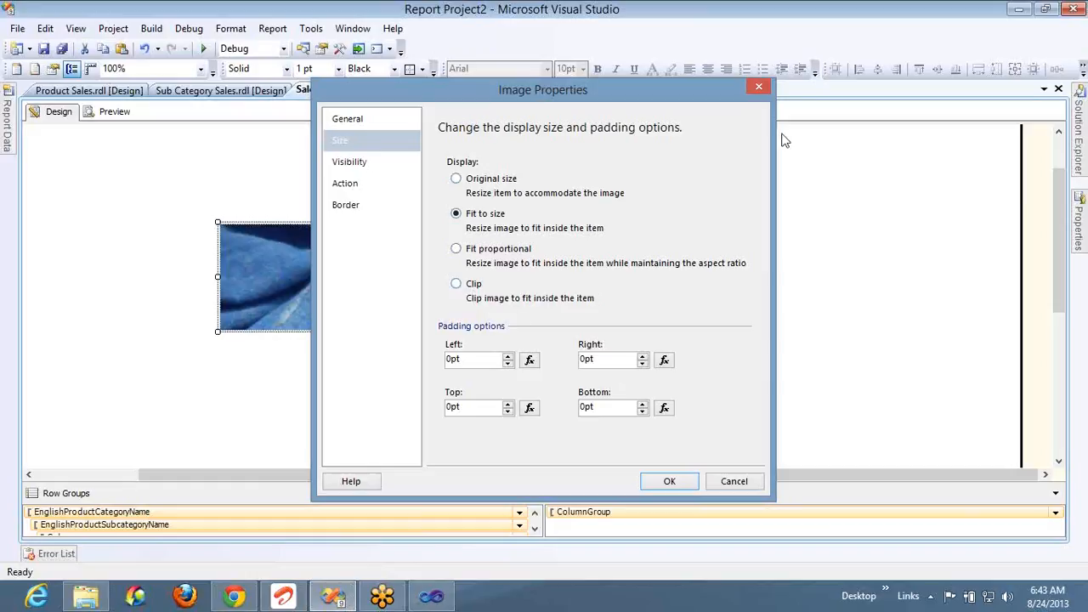
left_click(1077, 45)
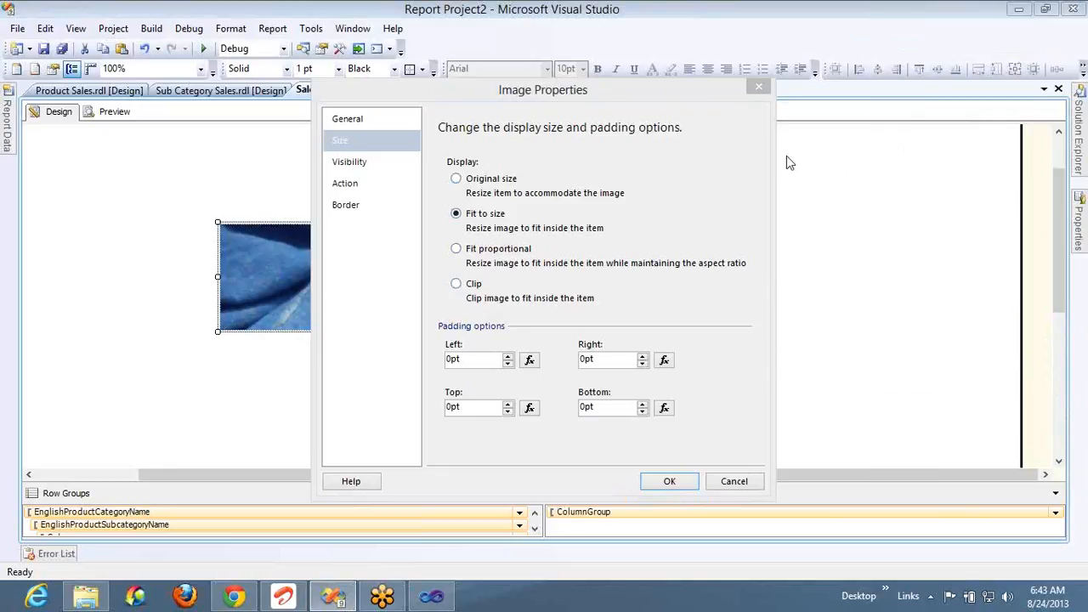
Step: Set the image's left and right padding to 7pt and increase its top and bottom padding
double_click(509, 356)
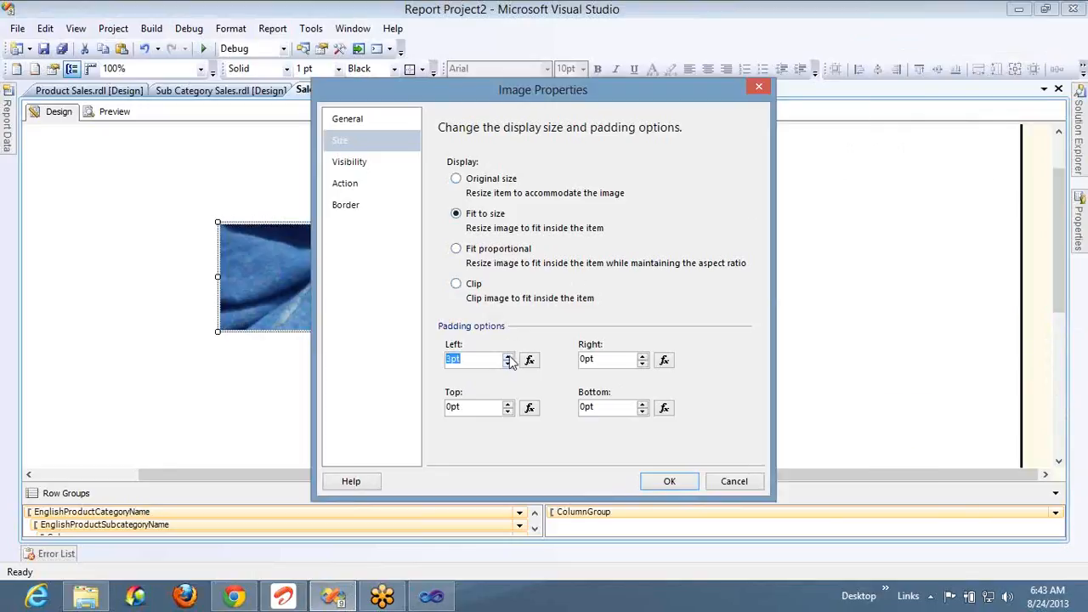
left_click(644, 356)
left_click(508, 404)
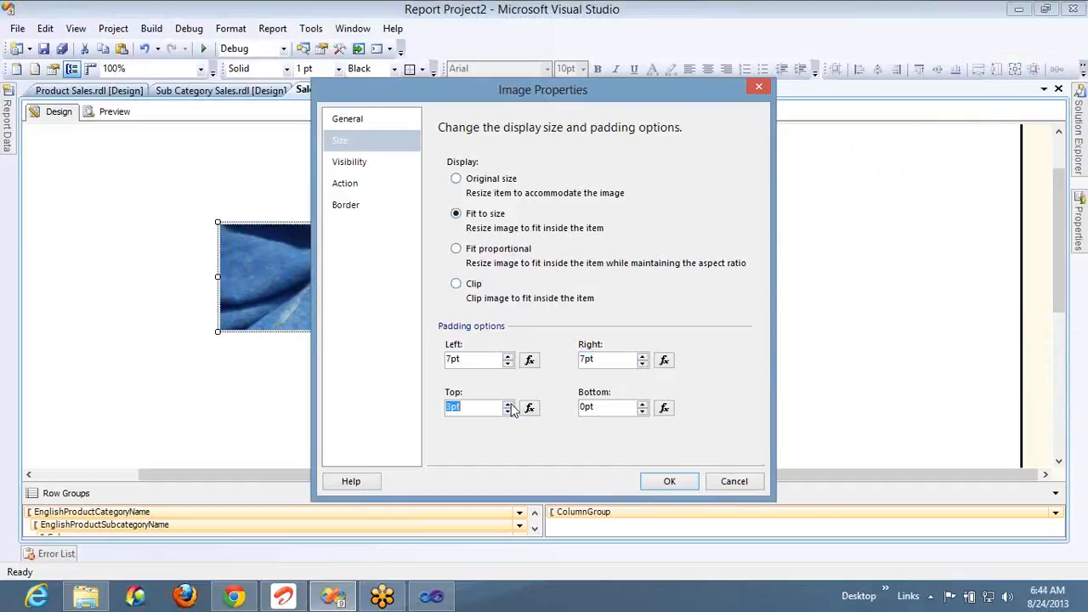
left_click(508, 405)
left_click(642, 406)
left_click(358, 168)
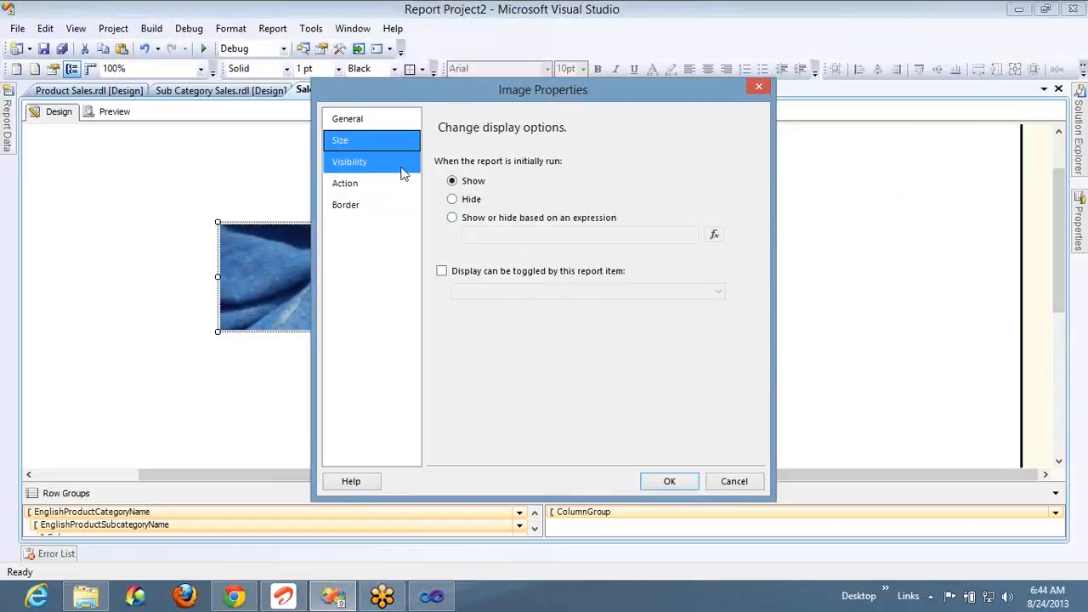
left_click(361, 182)
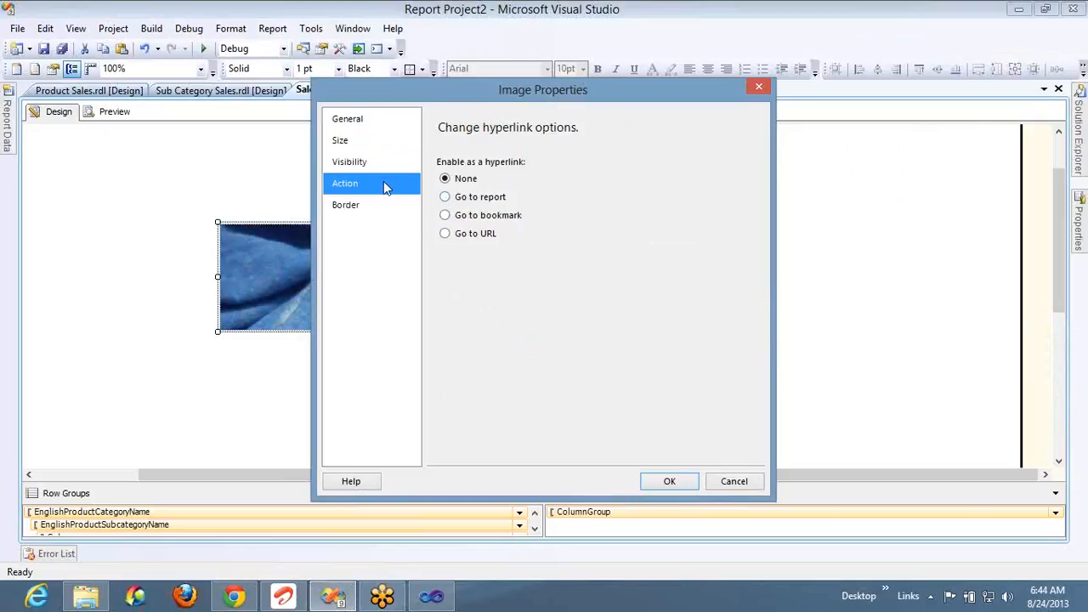
left_click(446, 234)
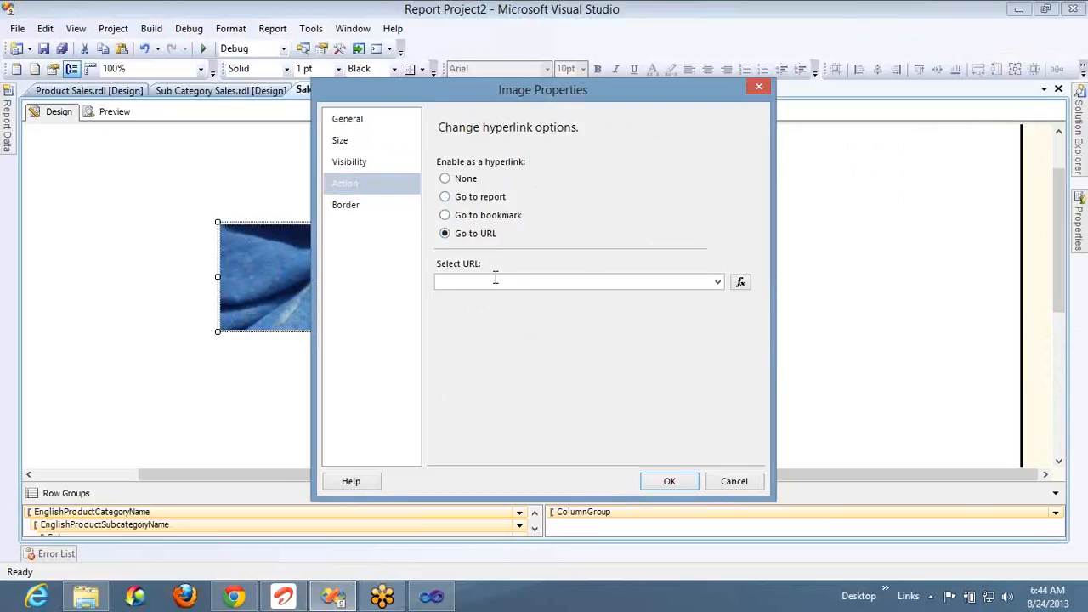
left_click(496, 278)
type("http:/:www.google.com")
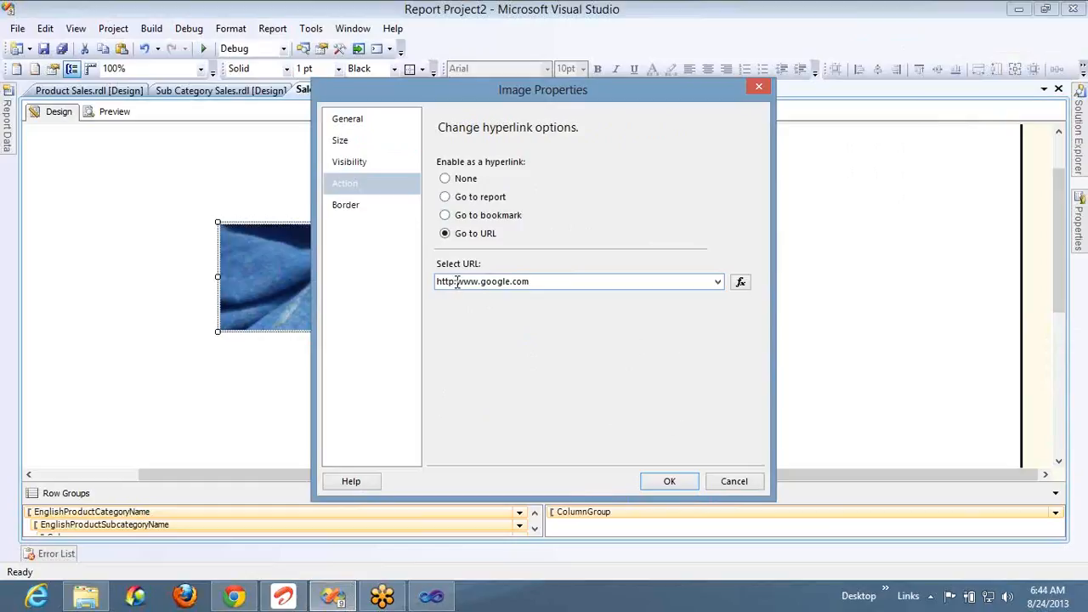
left_click(457, 281)
type("//")
Step: Give the image a solid black Outline border, set the border width to 1.5pt, and apply the image properties
left_click(355, 204)
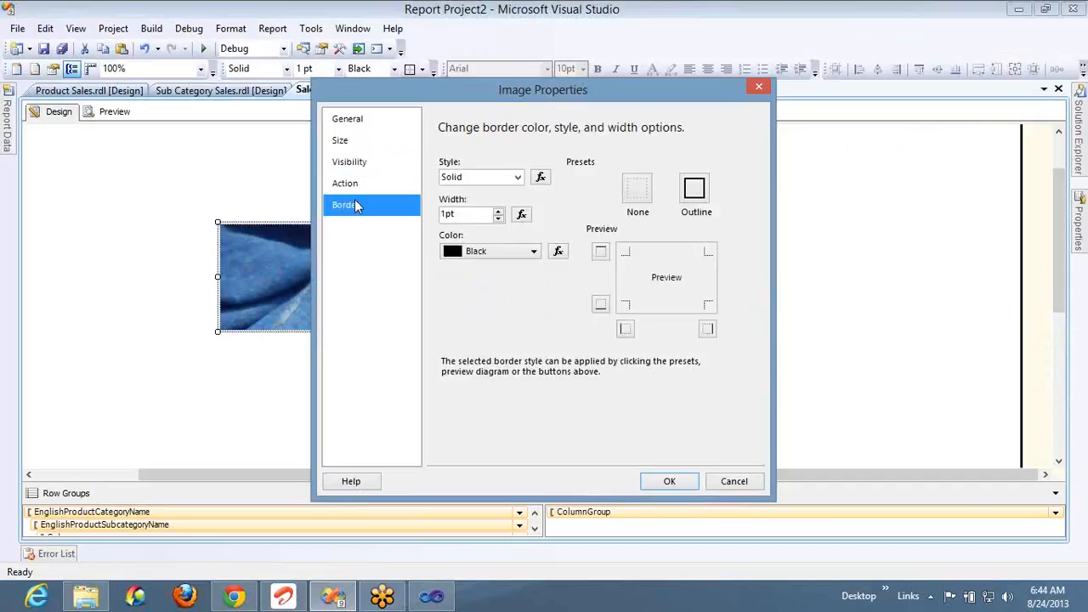
left_click(692, 192)
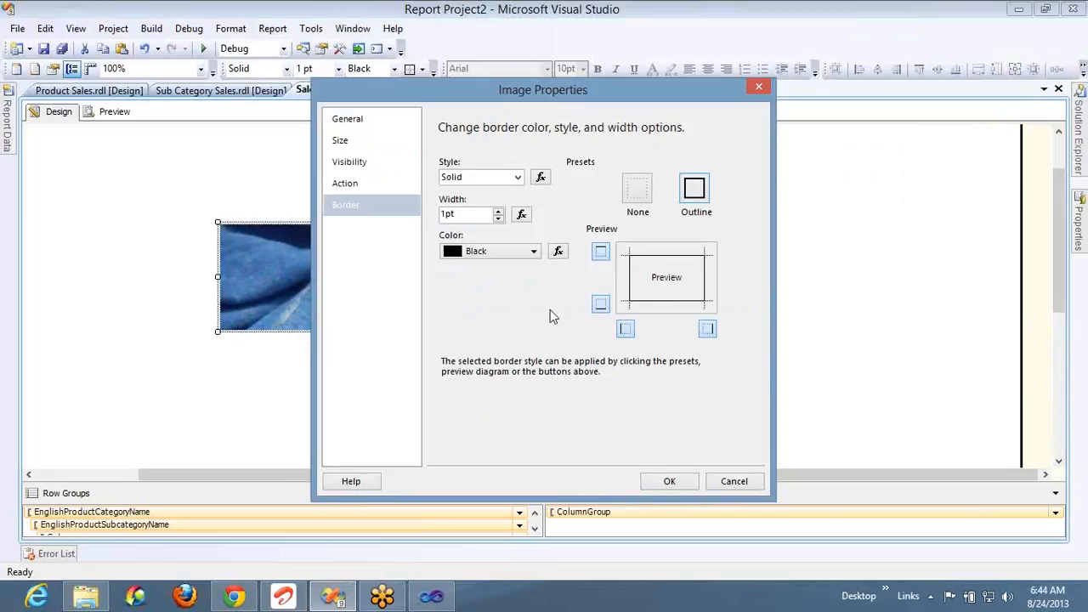
left_click(499, 211)
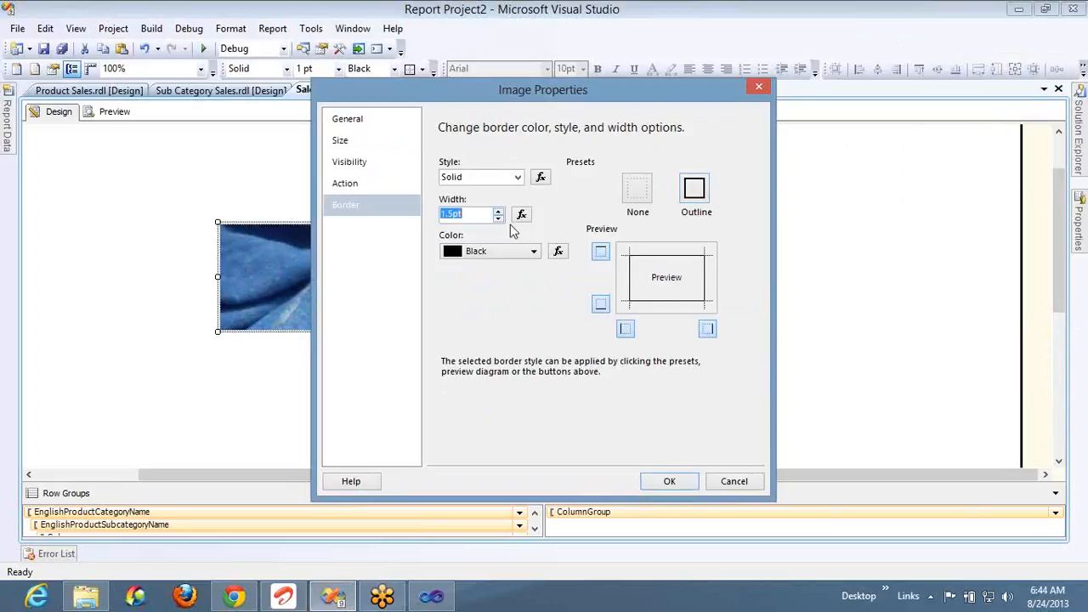
left_click(672, 480)
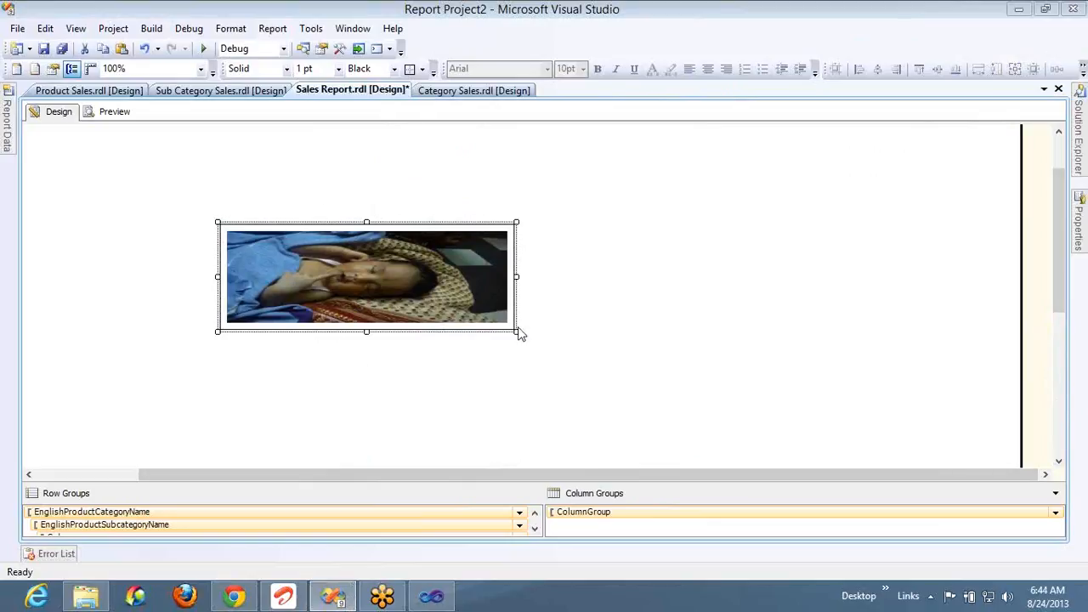
left_click(612, 242)
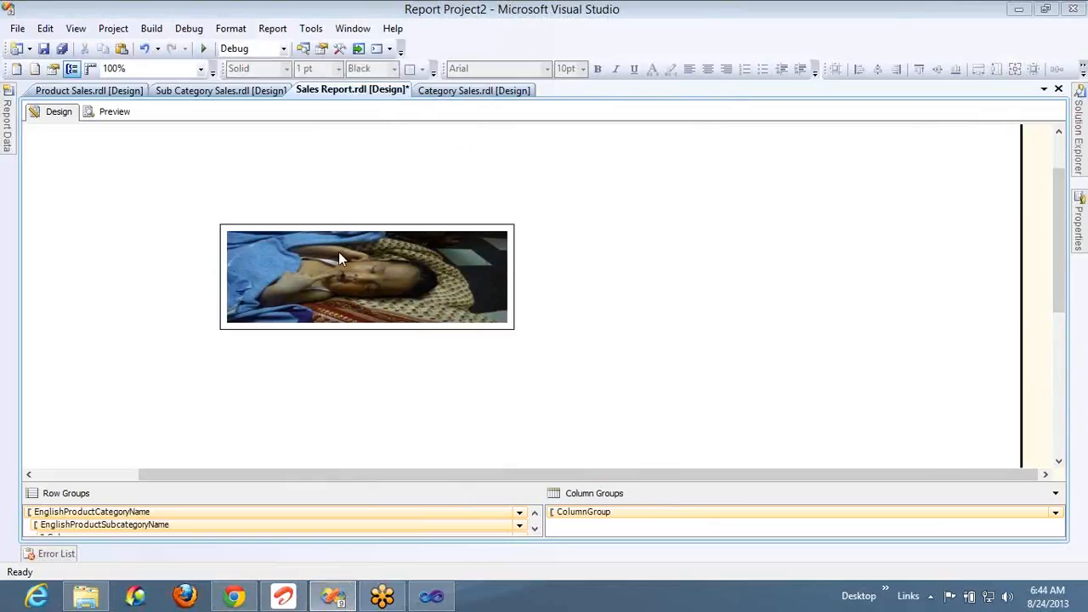
Step: Preview the report for category Bikes, go to the last page, and test the image's hyperlink, closing the opened browser tab
left_click(115, 112)
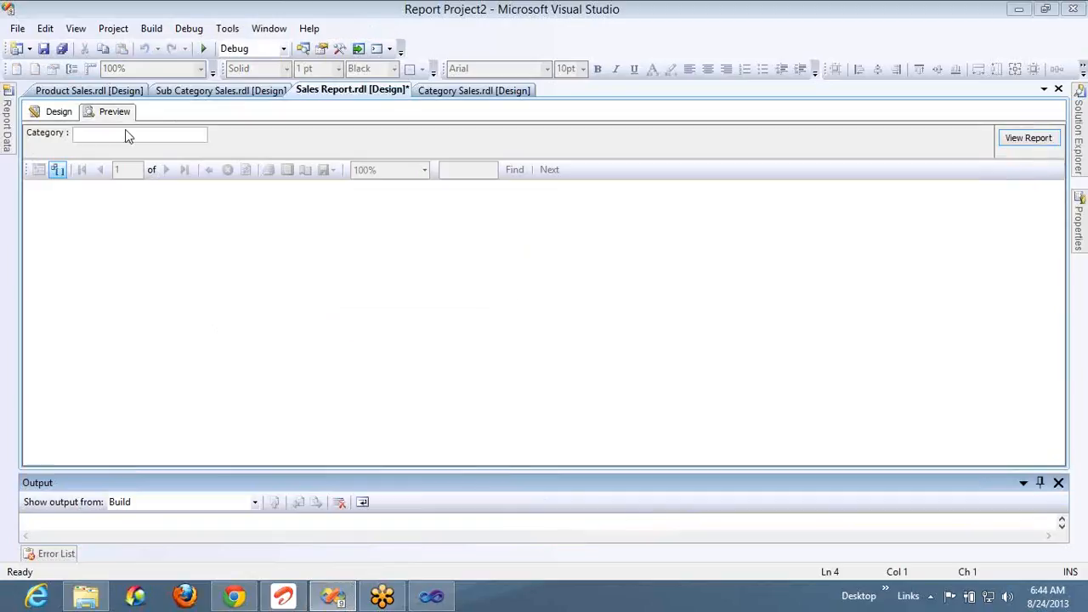
left_click(127, 134)
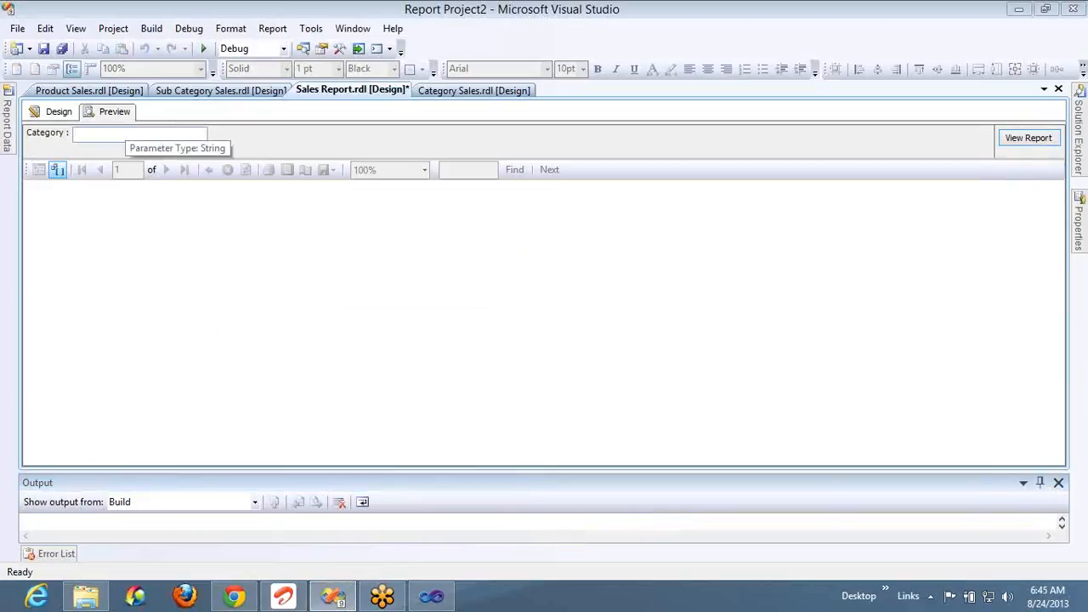
type("Bikes")
key("Return")
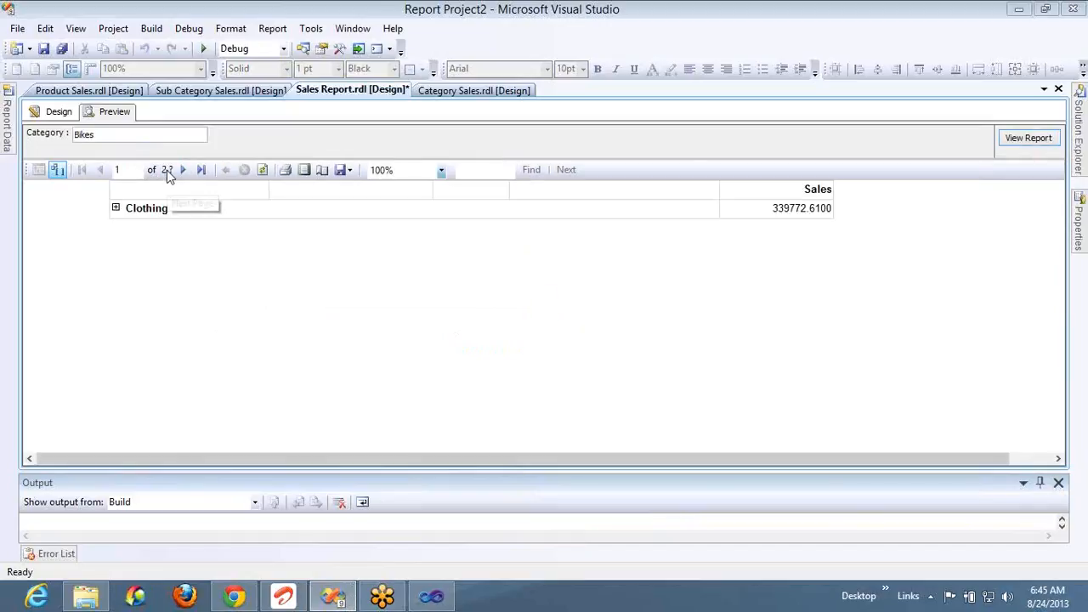
left_click(203, 172)
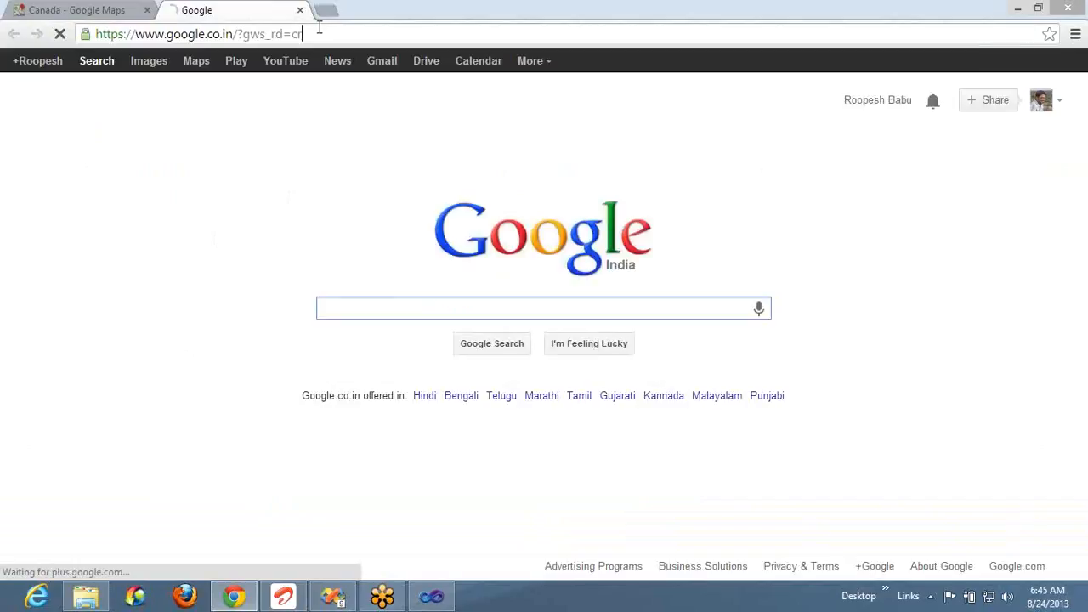
left_click(299, 11)
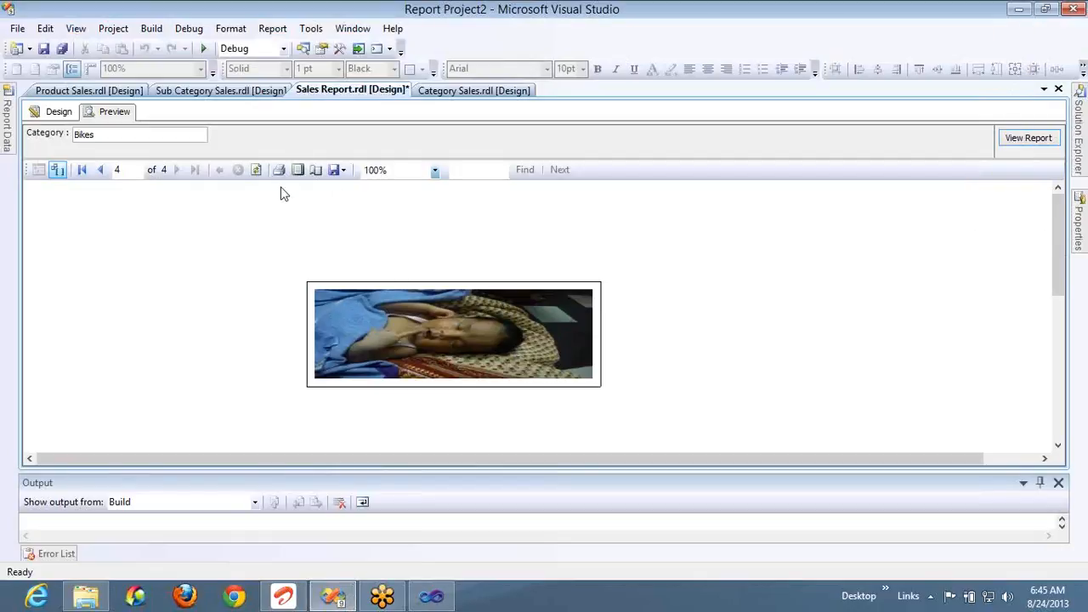
Step: Back in the report design, undo the last image display change and delete the image item
left_click(57, 111)
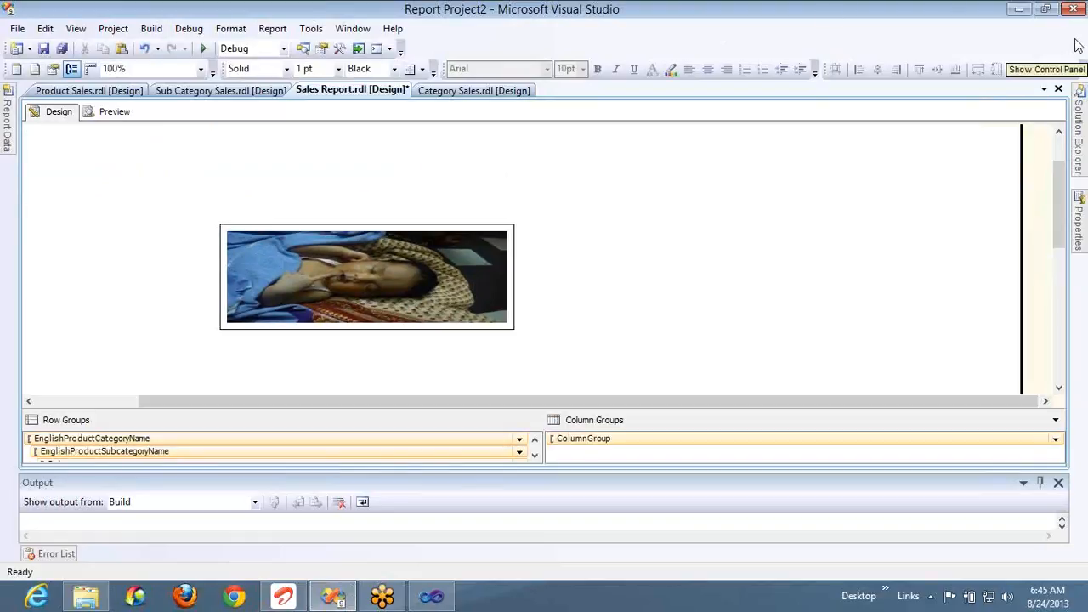
key("ctrl+z")
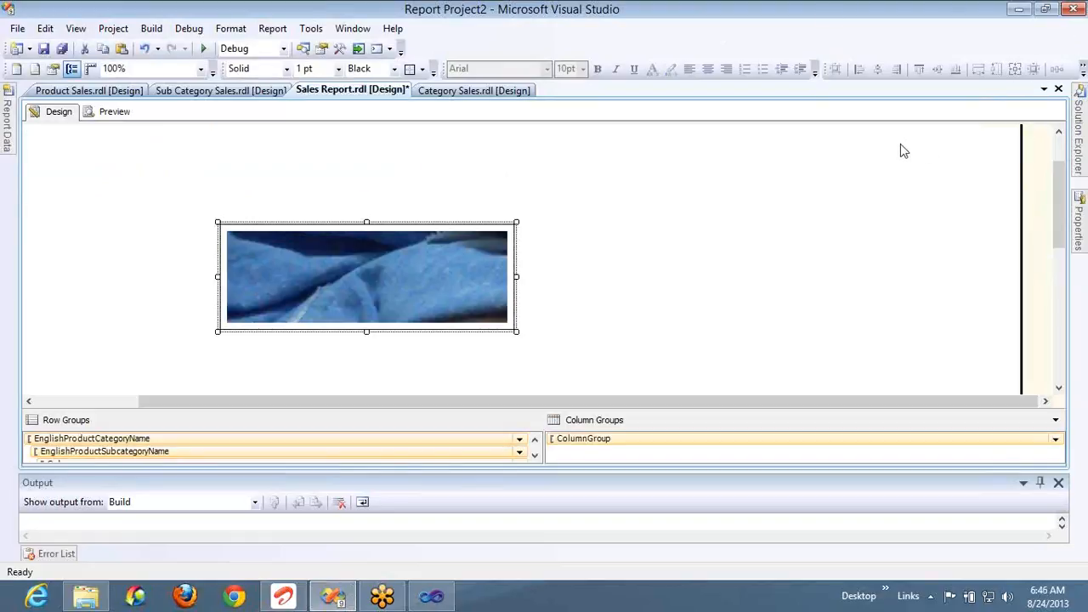
right_click(522, 184)
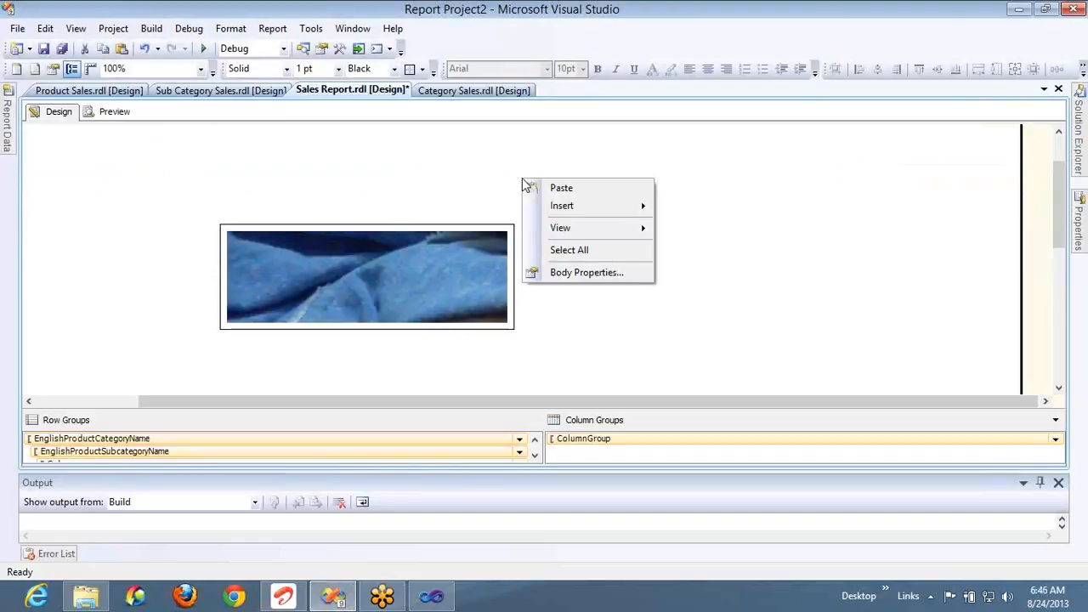
left_click(423, 247)
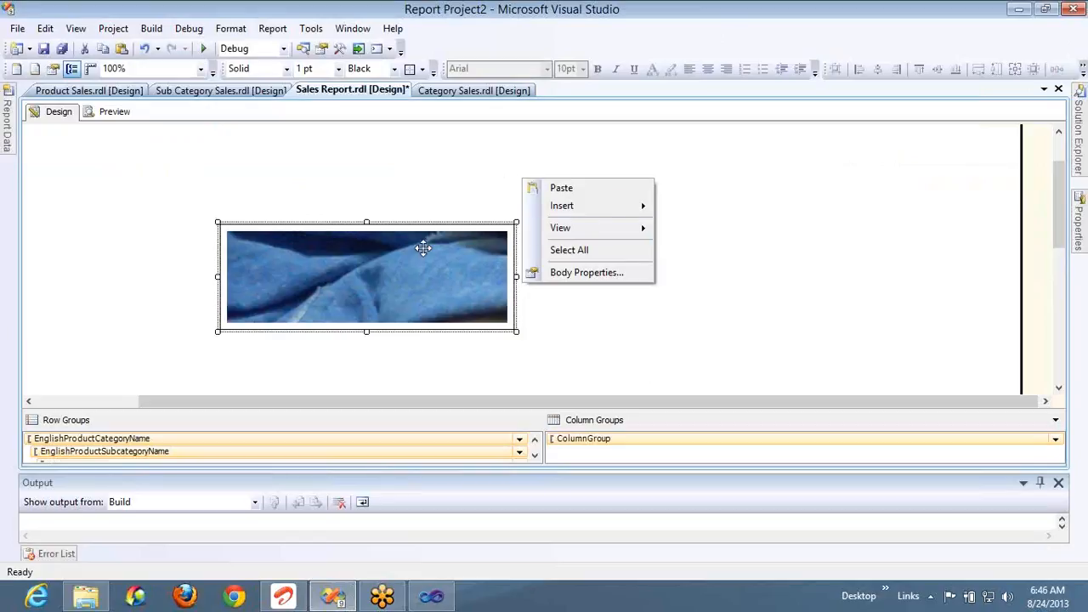
left_click(536, 255)
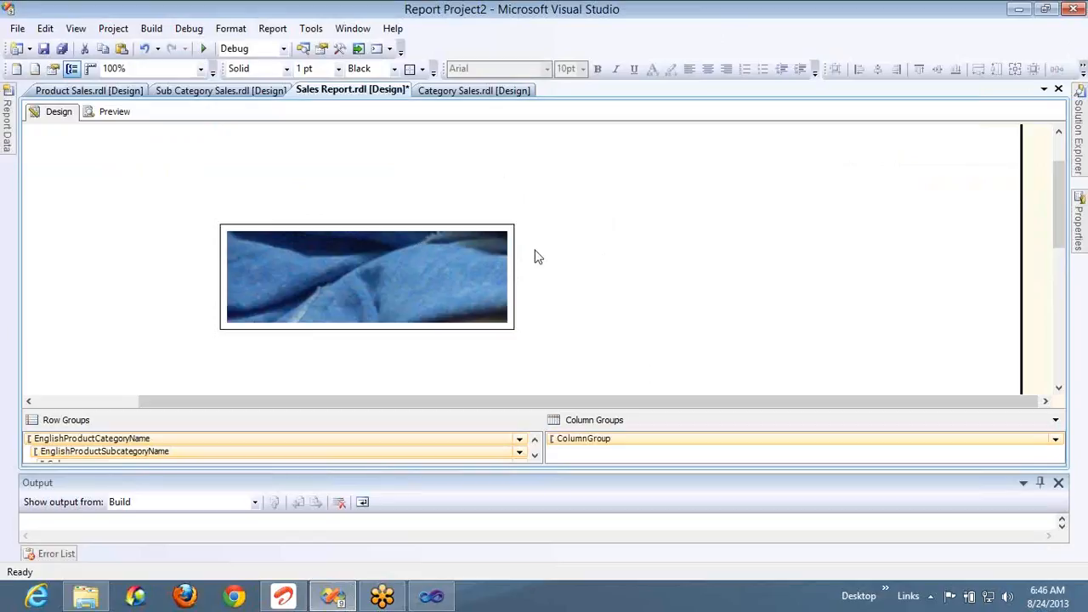
left_click(423, 265)
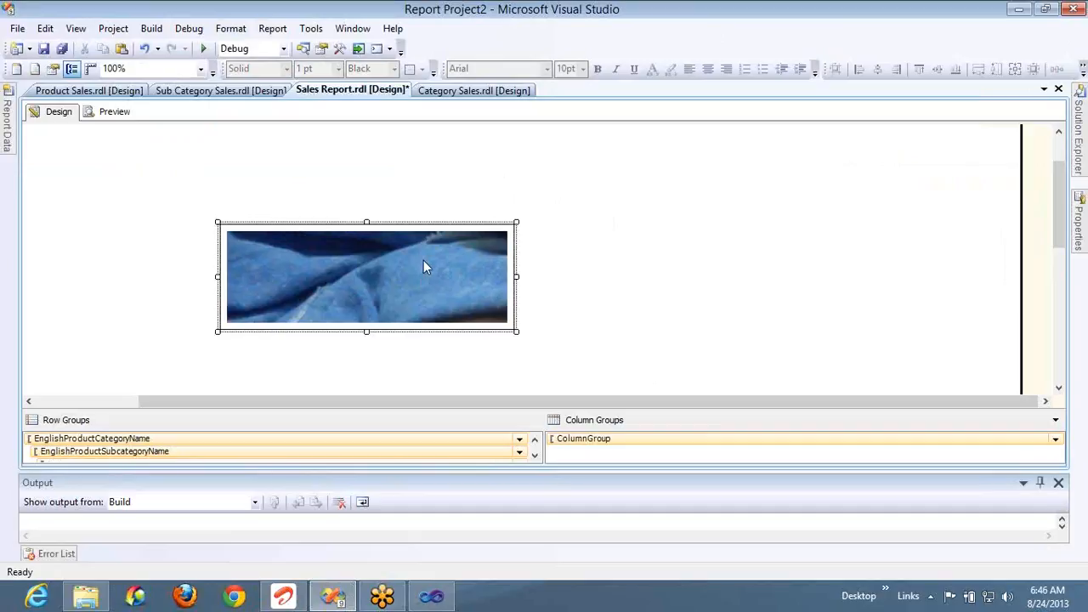
key("Delete")
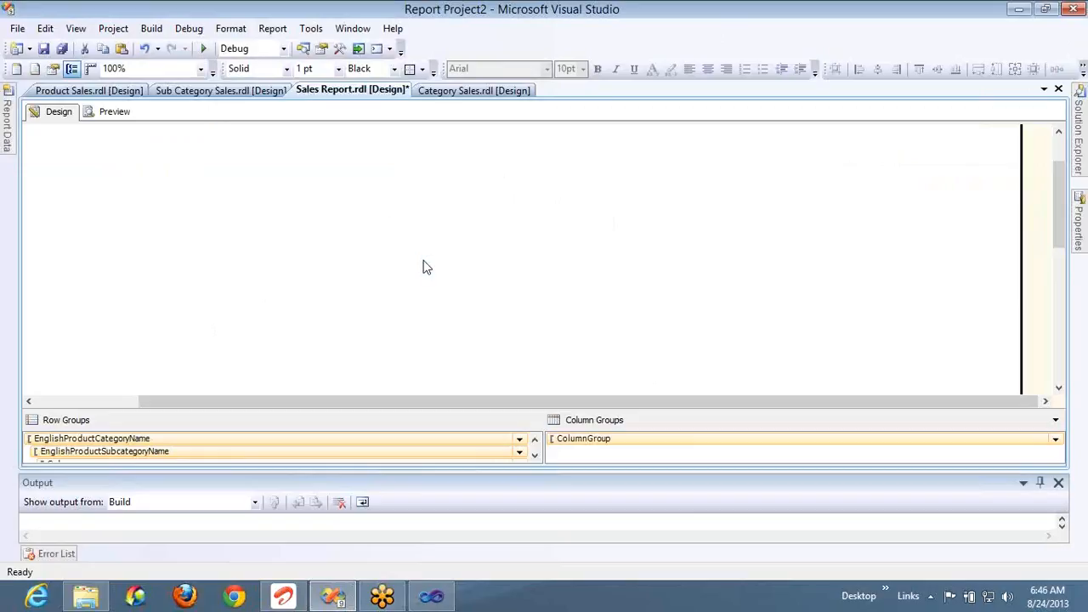
Step: Insert a List item in the empty report area and nudge it up and to the left
right_click(313, 220)
mouse_move(353, 247)
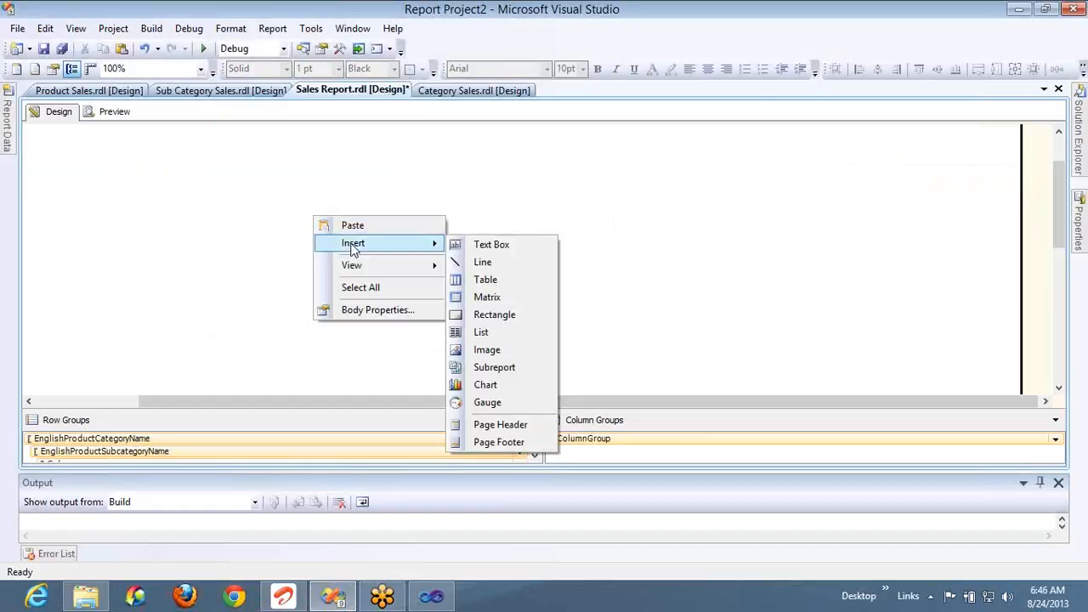
left_click(505, 332)
key("Up")
key("Up")
key("Up")
key("Up")
key("Up")
key("Up")
key("Up")
key("Up")
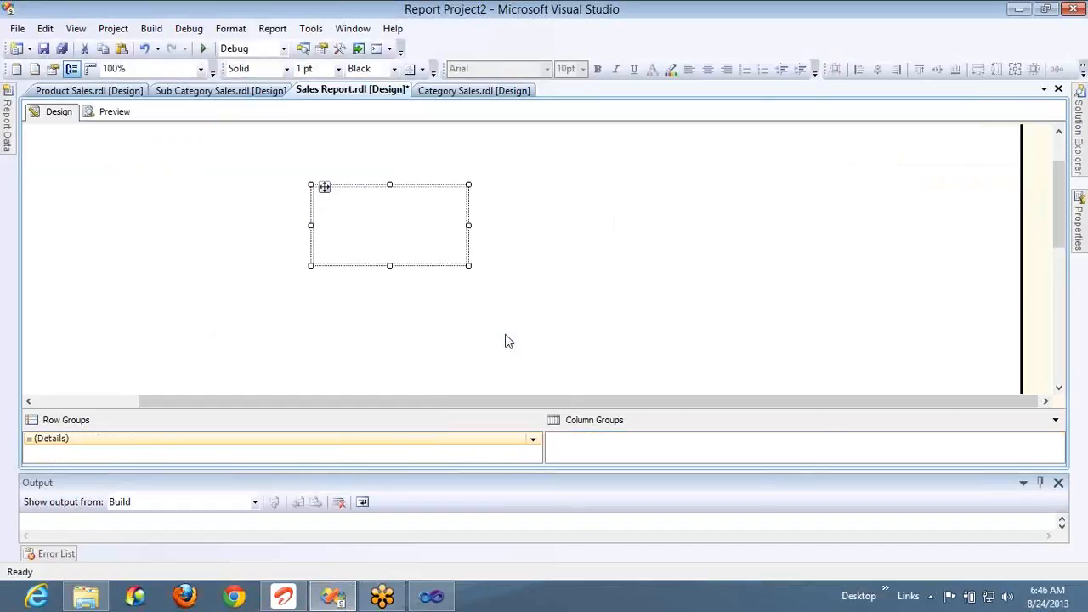
key("Left")
key("Left")
key("Left")
key("Left")
key("Left")
key("Left")
key("Left")
key("Left")
key("Left")
key("Left")
key("Left")
key("Left")
key("Left")
key("Left")
key("Left")
key("Left")
key("Left")
key("Left")
key("Left")
key("Left")
Step: Enlarge the list item by widening it to the right and extending it downward
key("shift+Right")
key("shift+Right")
key("shift+Right")
key("shift+Right")
key("shift+Right")
key("shift+Right")
key("shift+Right")
key("shift+Right")
key("shift+Right")
key("shift+Right")
key("shift+Right")
key("shift+Right")
key("shift+Right")
key("shift+Right")
key("shift+Right")
key("shift+Right")
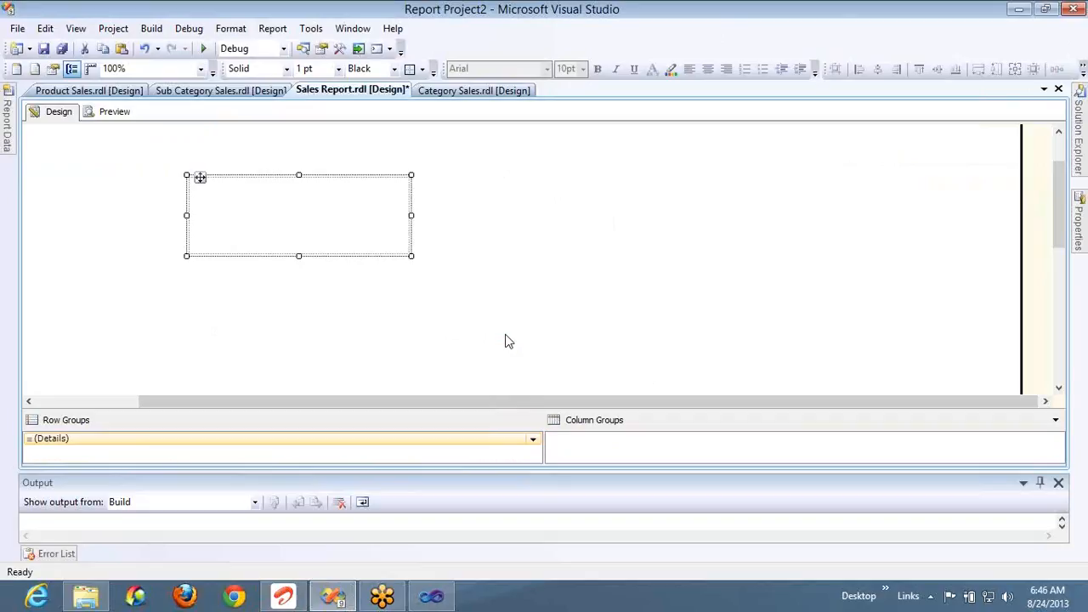
key("shift+Right")
key("shift+Right")
key("shift+Right")
key("shift+Right")
key("shift+Right")
key("shift+Right")
key("shift+Right")
key("shift+Right")
key("shift+Right")
key("shift+Right")
key("shift+Right")
key("shift+Right")
key("shift+Right")
key("shift+Right")
key("shift+Right")
key("shift+Right")
key("shift+Right")
key("shift+Right")
key("shift+Right")
key("shift+Right")
key("shift+Down")
key("shift+Down")
key("shift+Down")
key("shift+Down")
key("shift+Down")
key("shift+Down")
key("shift+Down")
key("shift+Down")
key("shift+Down")
key("shift+Down")
key("shift+Down")
key("shift+Down")
key("shift+Down")
key("shift+Down")
key("shift+Down")
key("shift+Down")
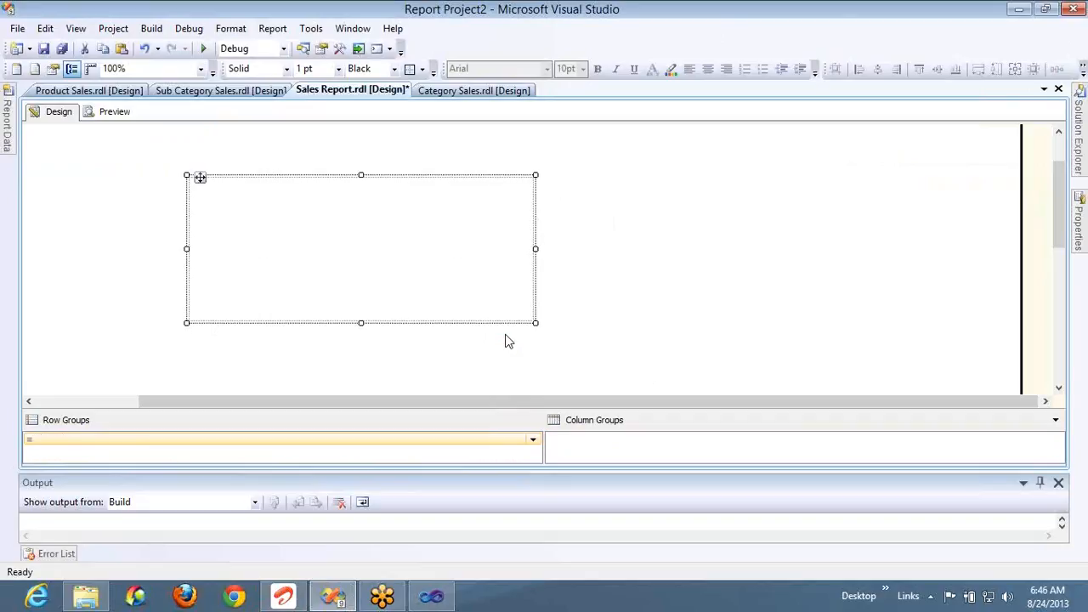
key("shift+Down")
key("shift+Down")
key("shift+Down")
key("shift+Down")
Step: Inspect the list's Details row group and its tablix commands, leaving the list unchanged and deselected
left_click(281, 235)
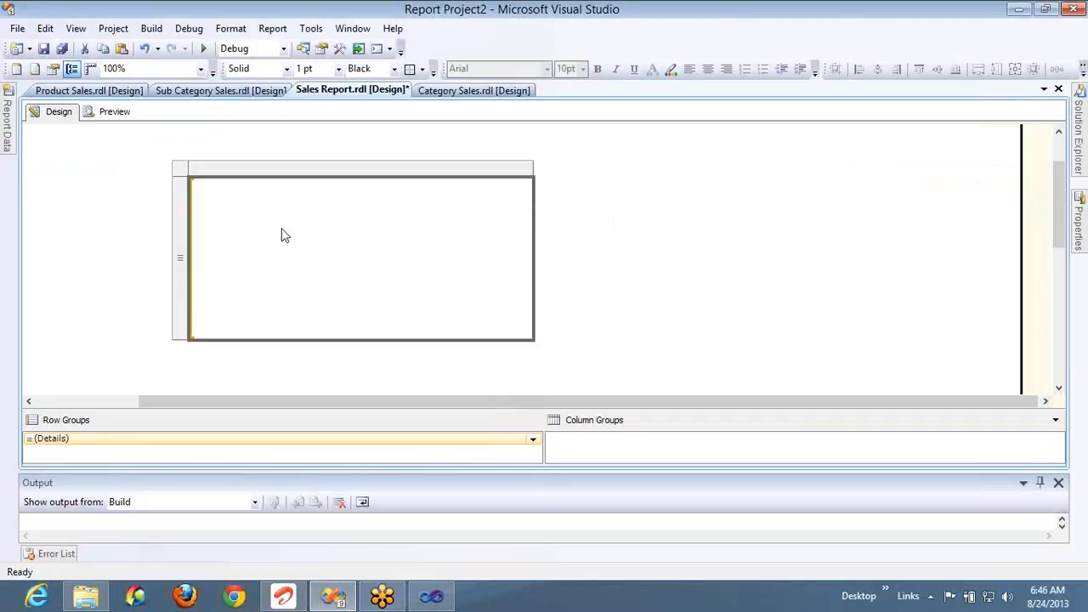
right_click(181, 168)
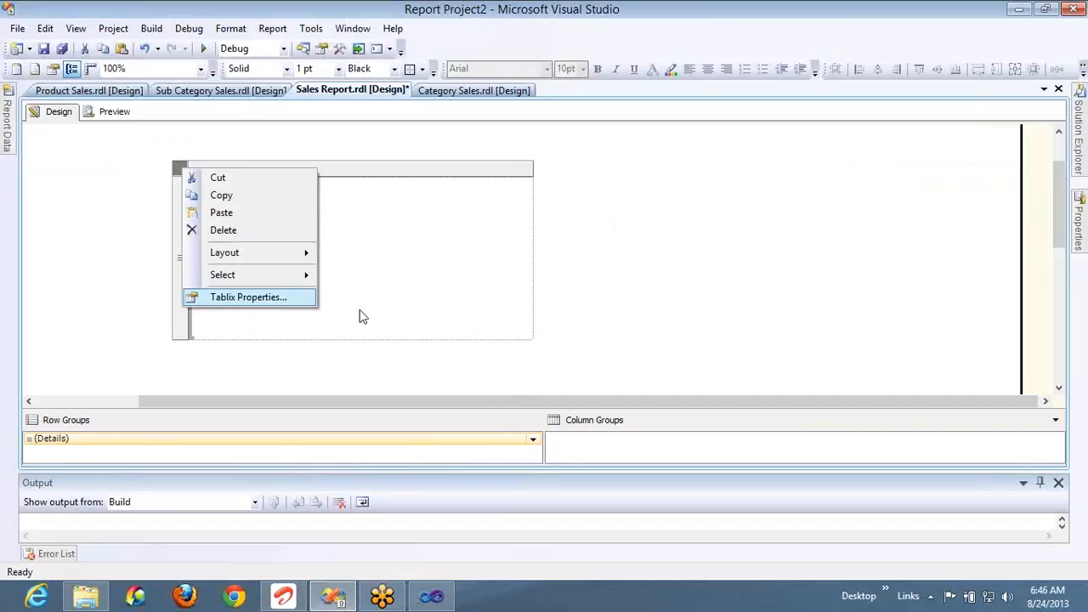
left_click(506, 280)
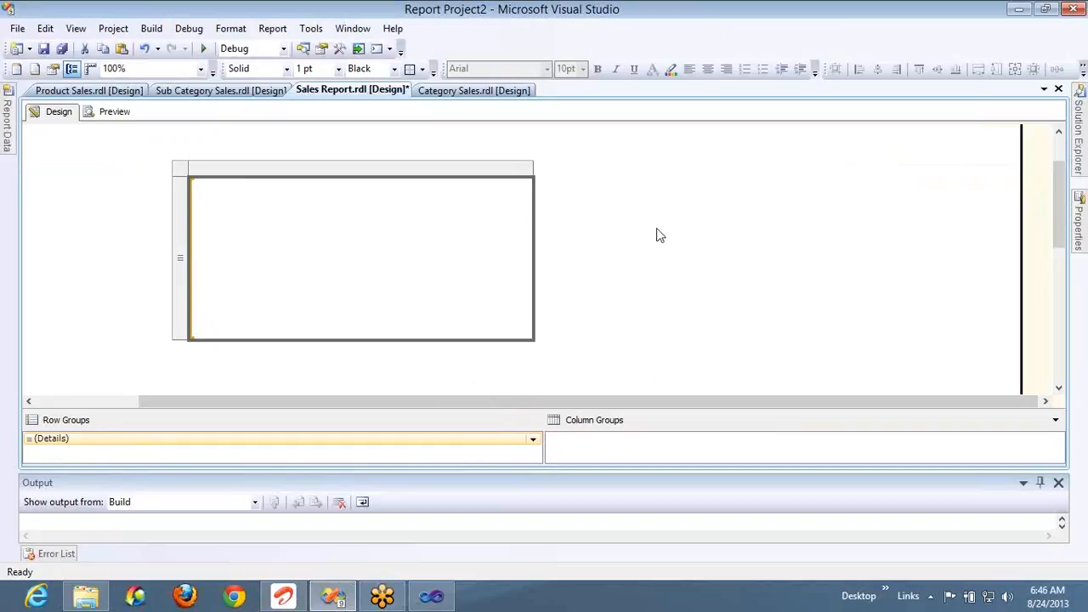
left_click(710, 274)
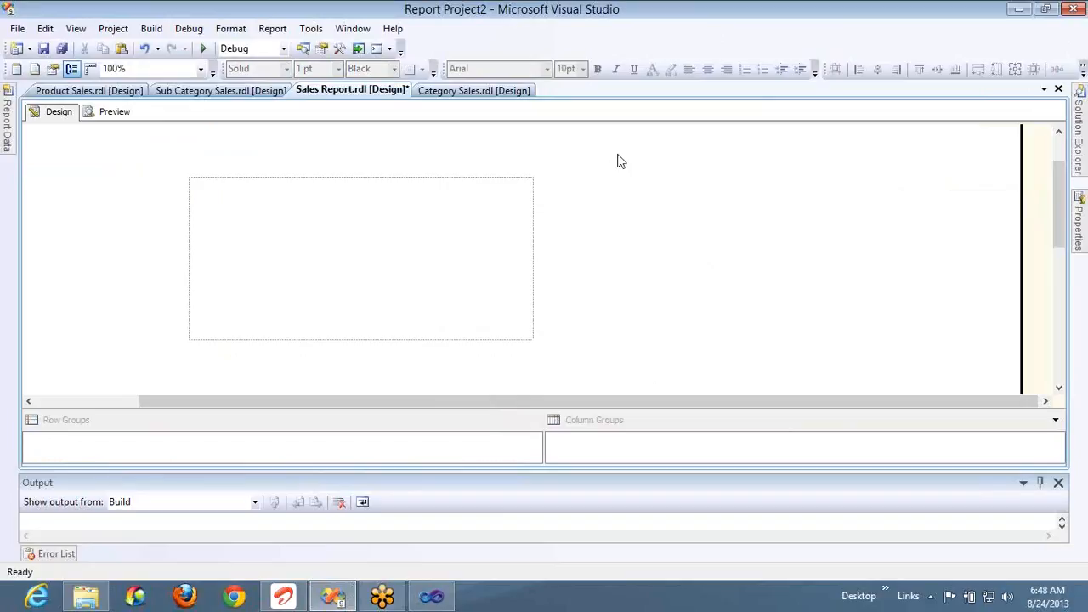
Step: Enlarge the list item further to the right and downward, and close the Output window to free design space
left_click(348, 236)
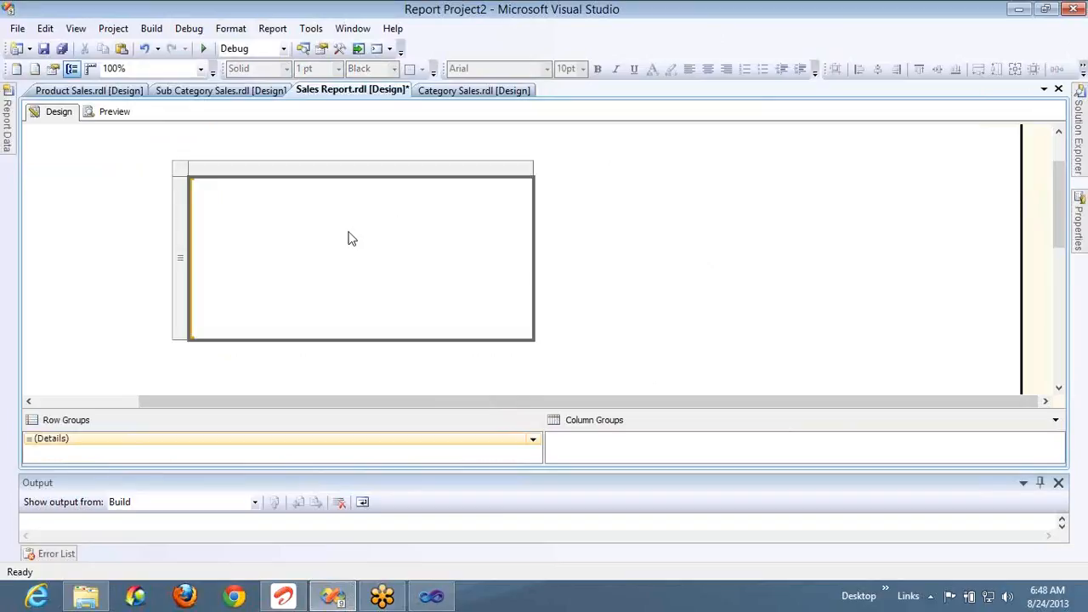
left_click(189, 169)
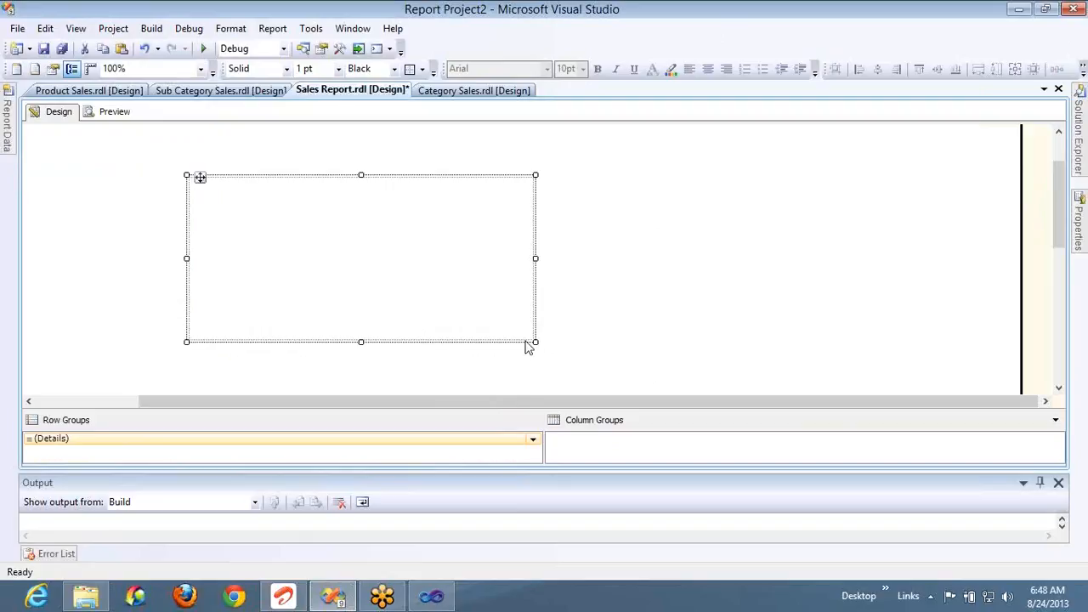
left_click_drag(535, 341, 741, 379)
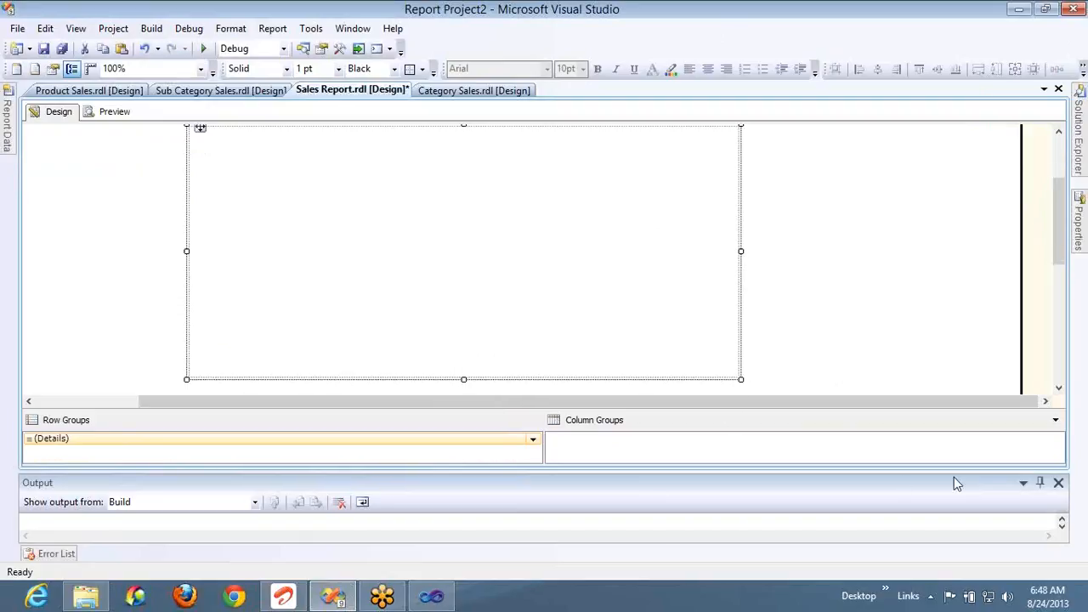
left_click(861, 47)
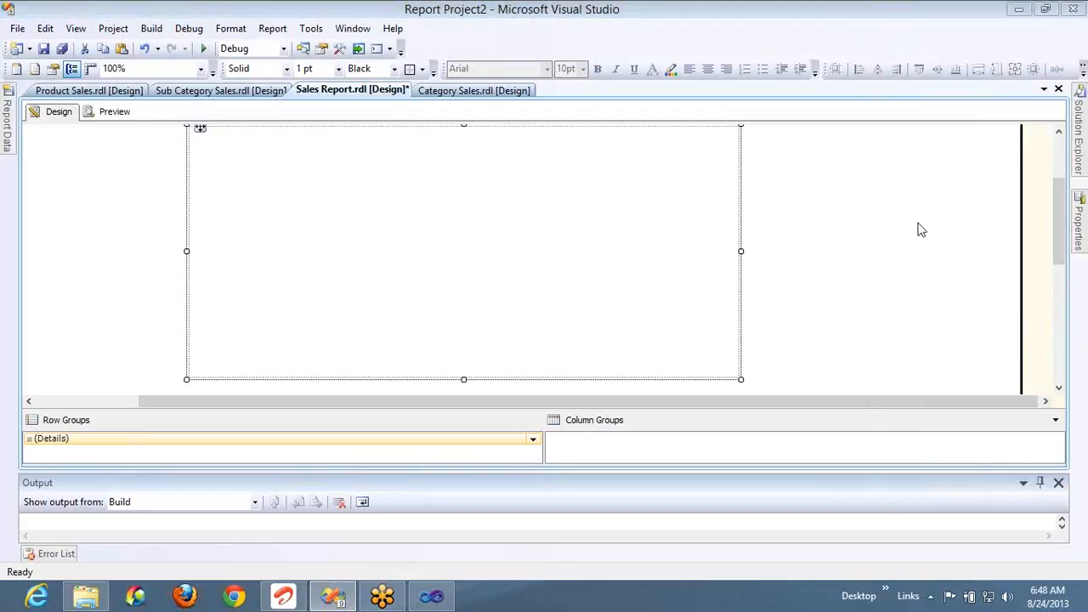
left_click(1059, 483)
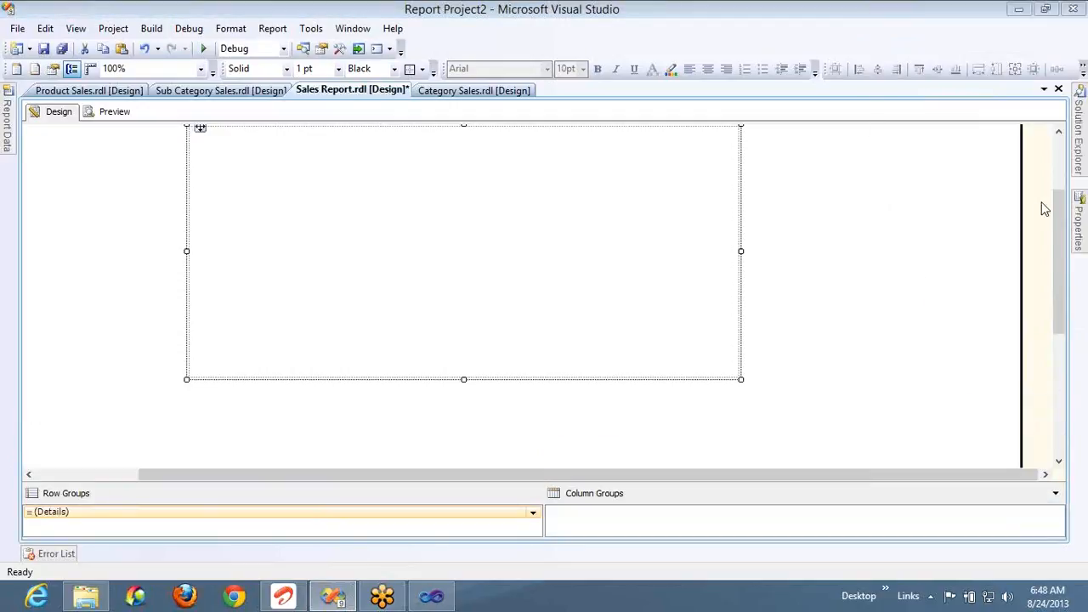
left_click_drag(1060, 227, 1060, 207)
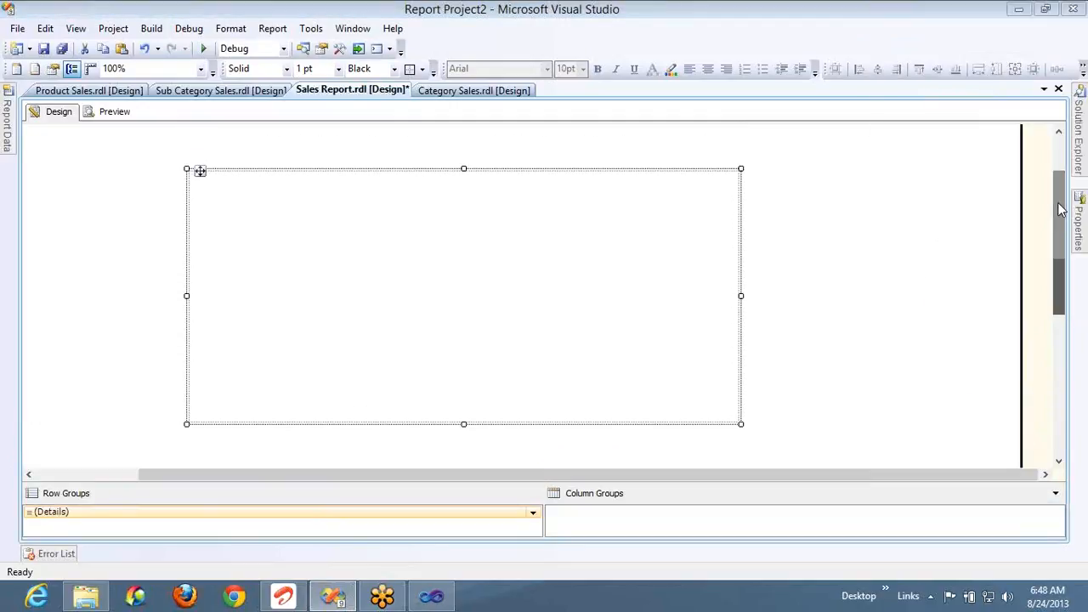
Step: Bind the list item to the Sales_DS dataset through its DataSetName property
right_click(314, 204)
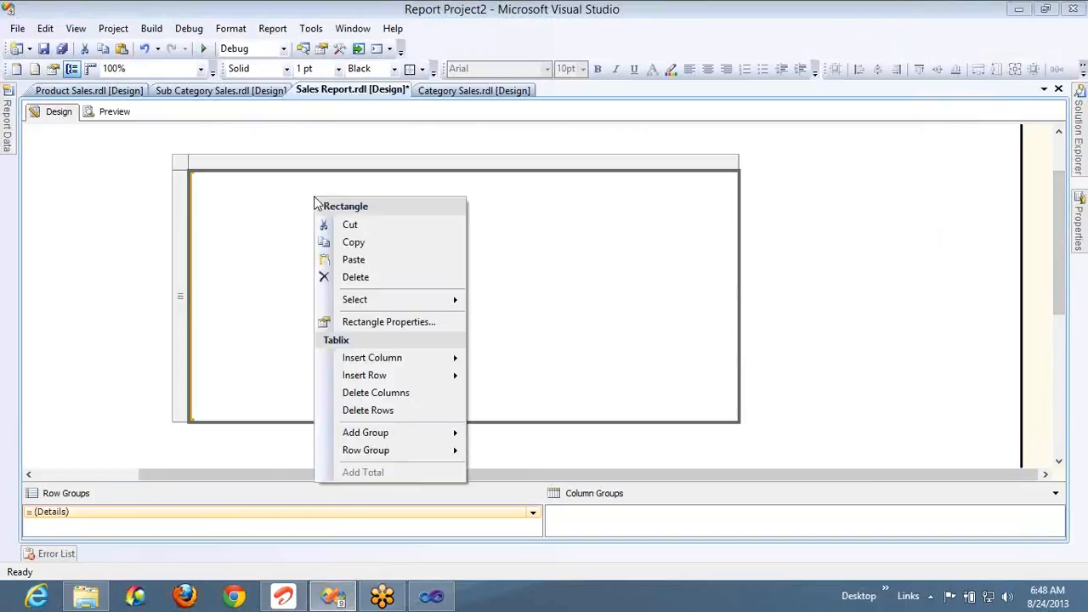
left_click(181, 170)
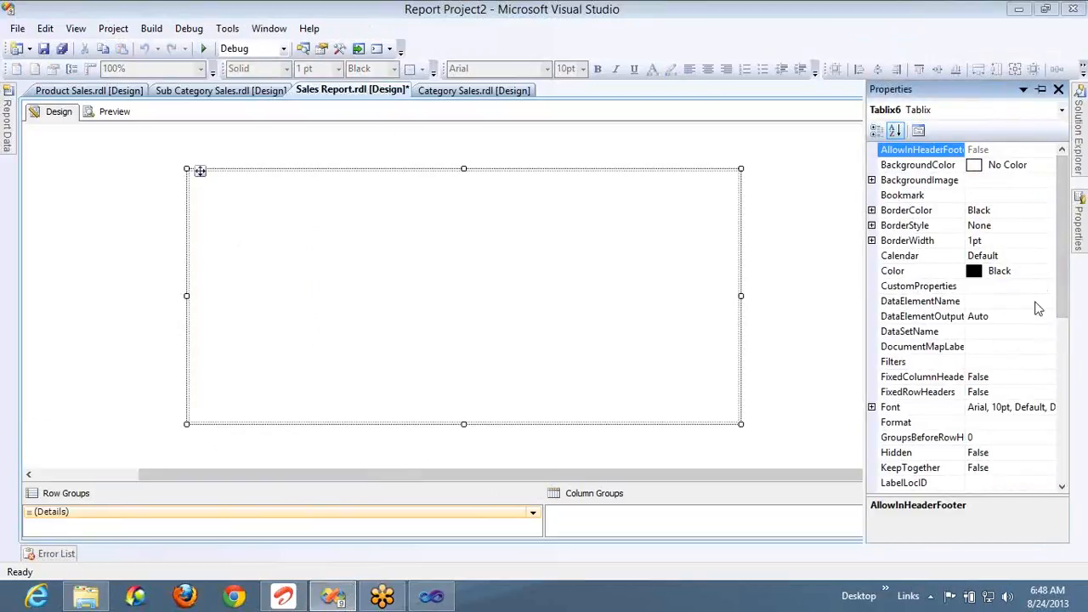
left_click(1047, 331)
left_click(1048, 333)
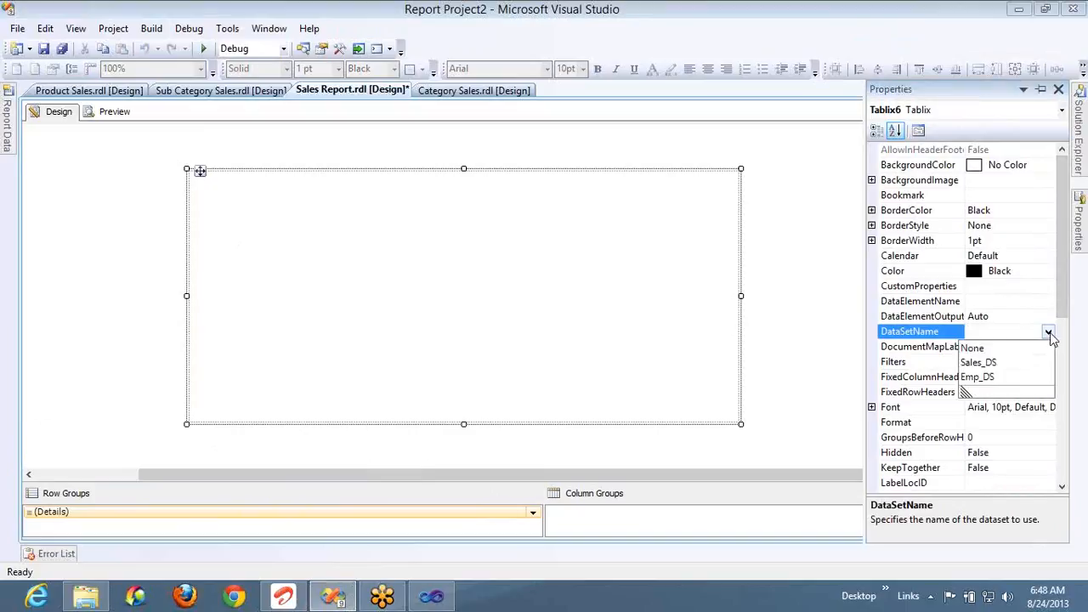
left_click(979, 364)
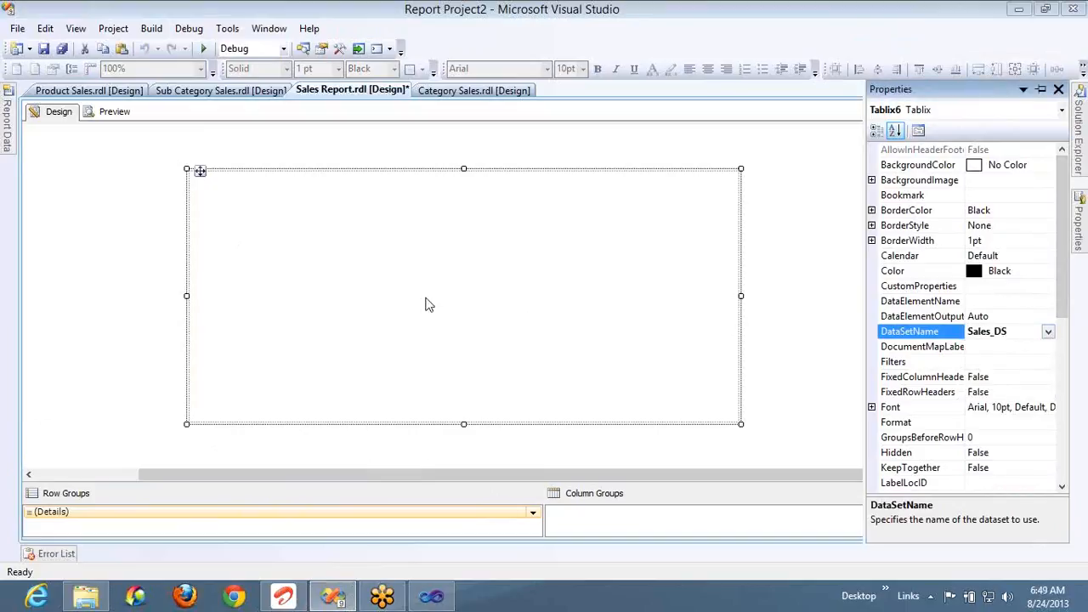
Step: Examine the list's rectangle and tablix commands for selecting its parent items and inserting columns or rows
right_click(332, 245)
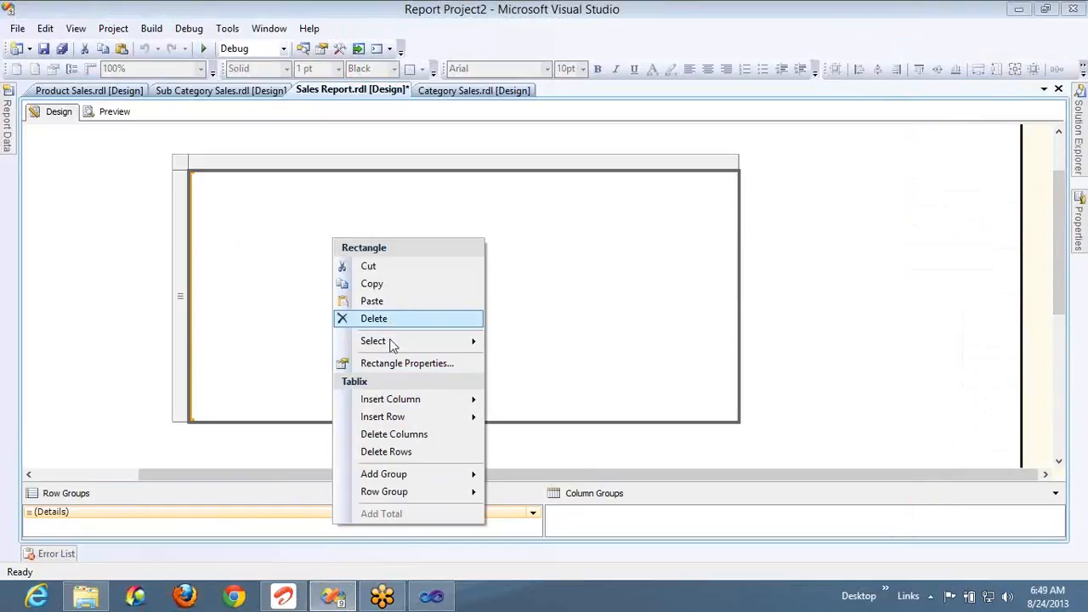
mouse_move(391, 346)
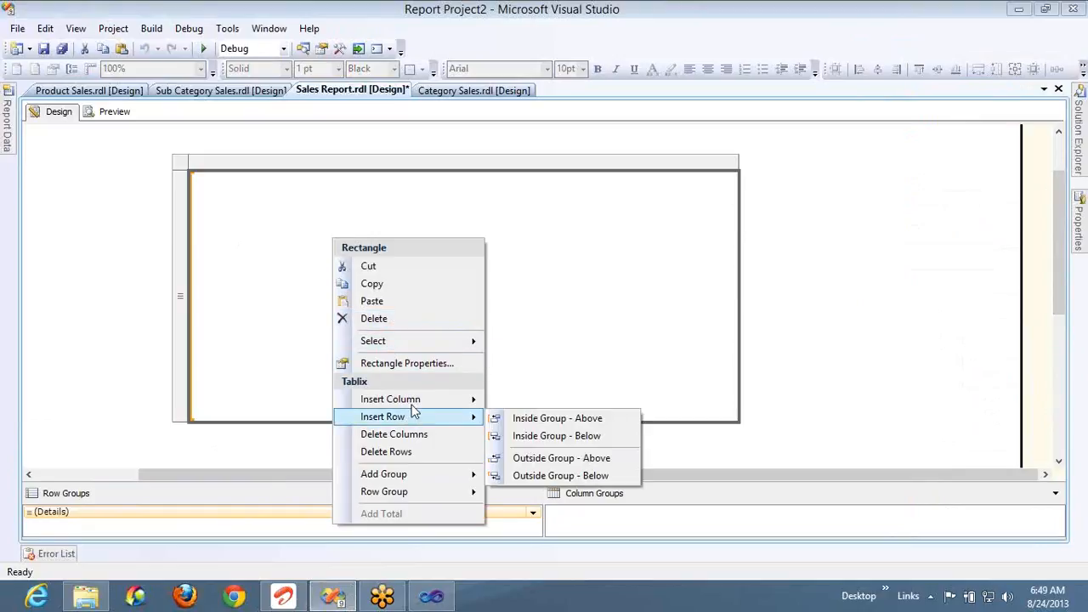
mouse_move(414, 407)
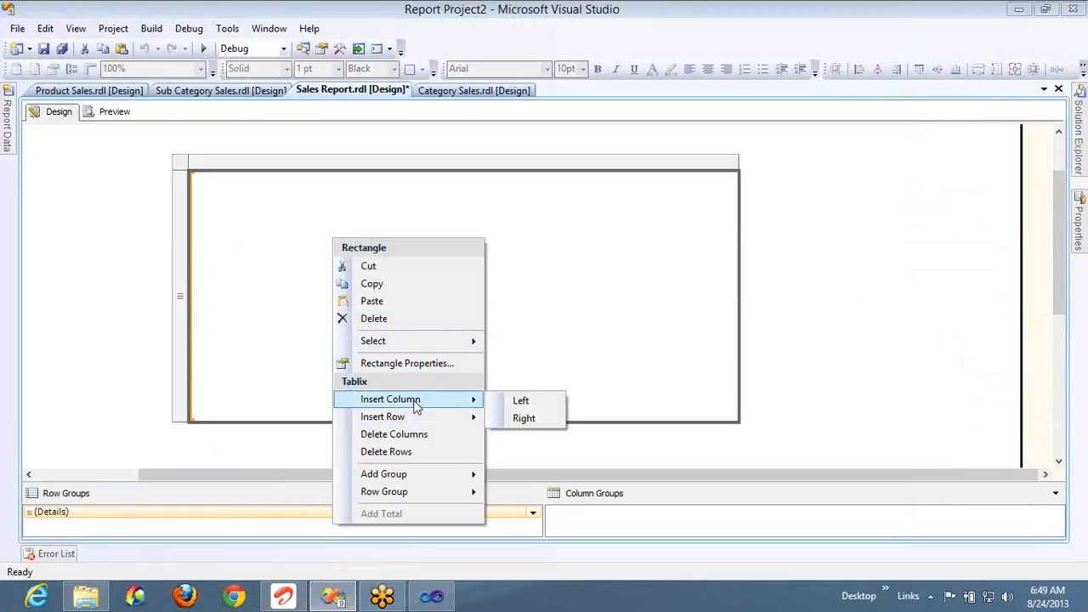
left_click(260, 206)
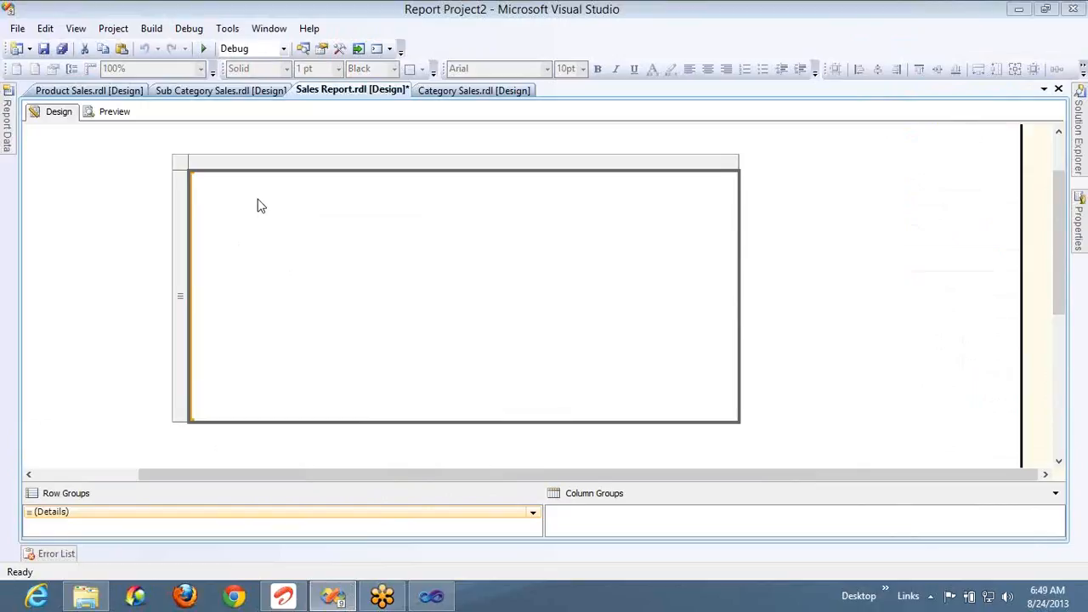
left_click(260, 205)
right_click(260, 205)
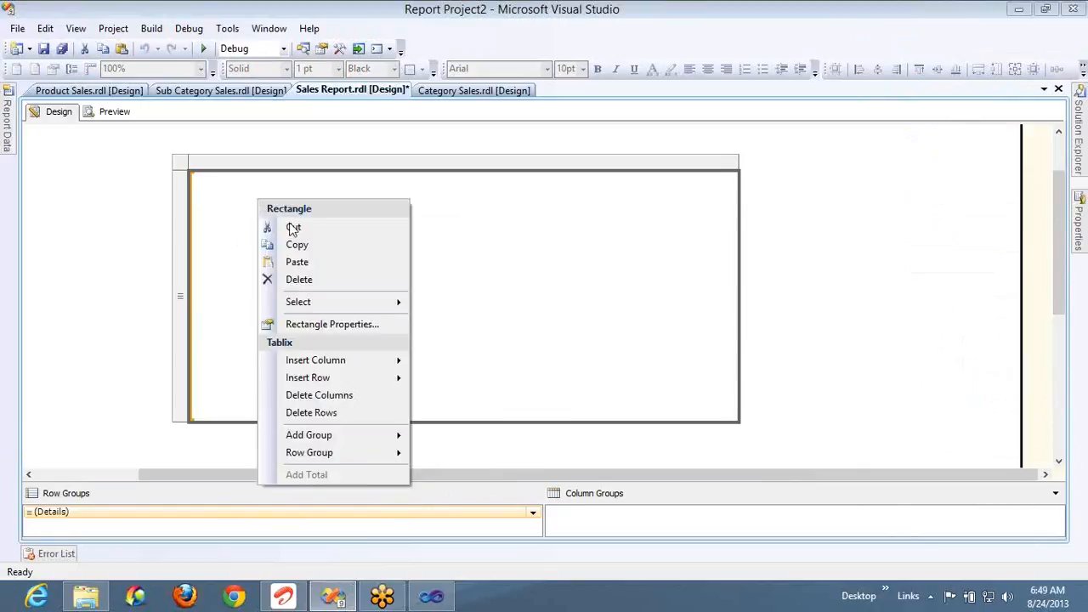
mouse_move(318, 310)
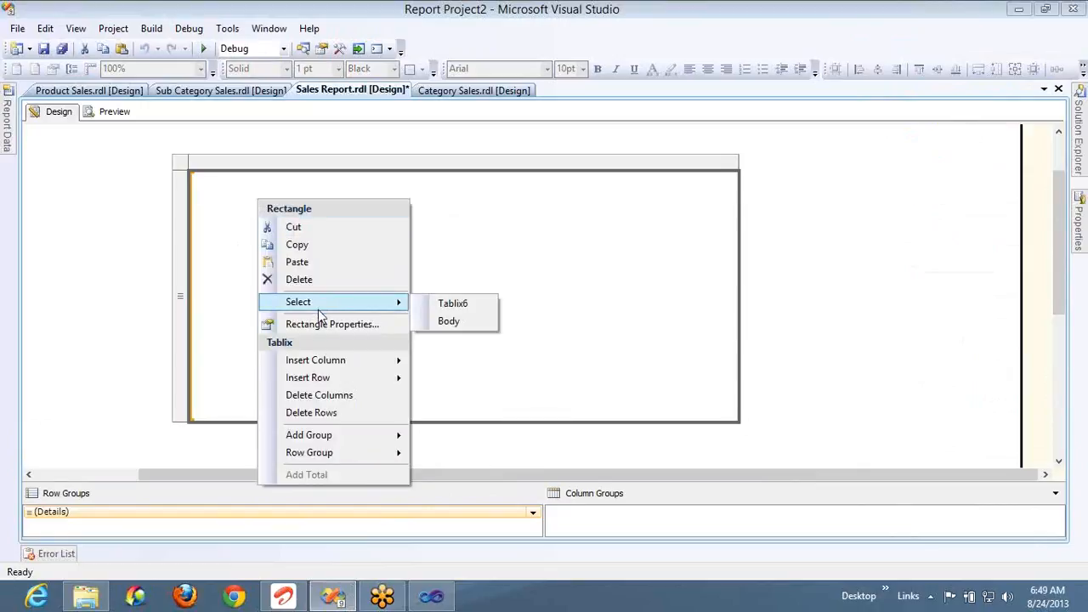
mouse_move(323, 364)
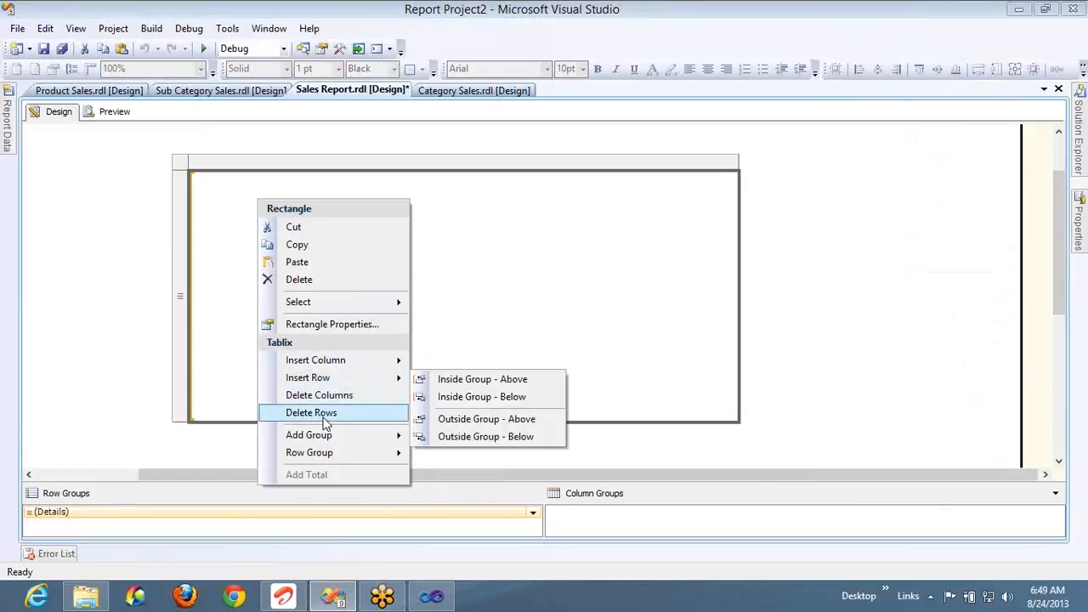
left_click(239, 439)
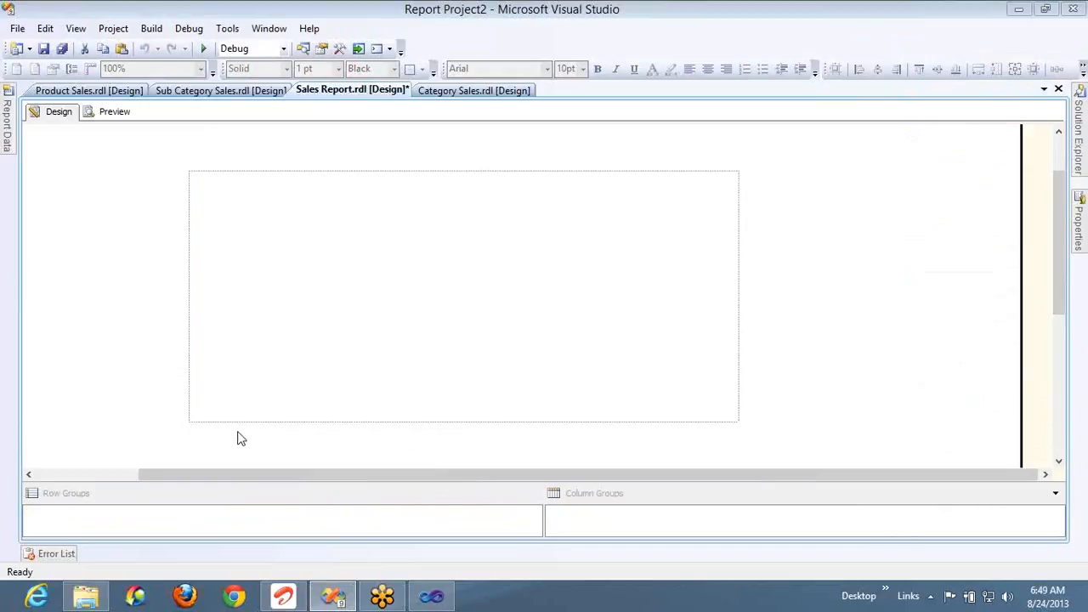
Step: Insert a Text Box item and place it inside the list
right_click(148, 416)
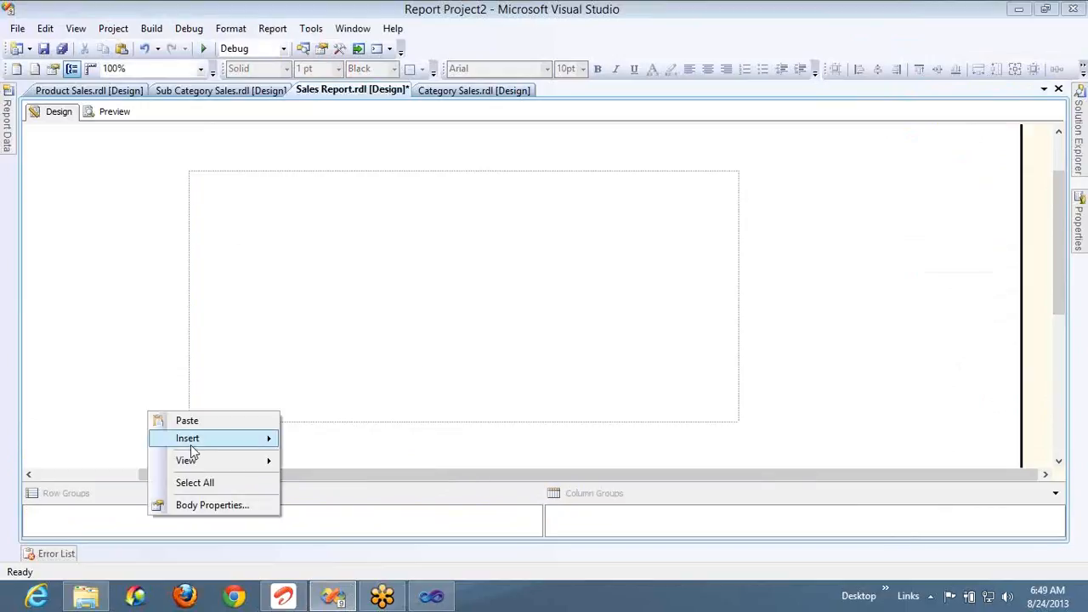
mouse_move(219, 442)
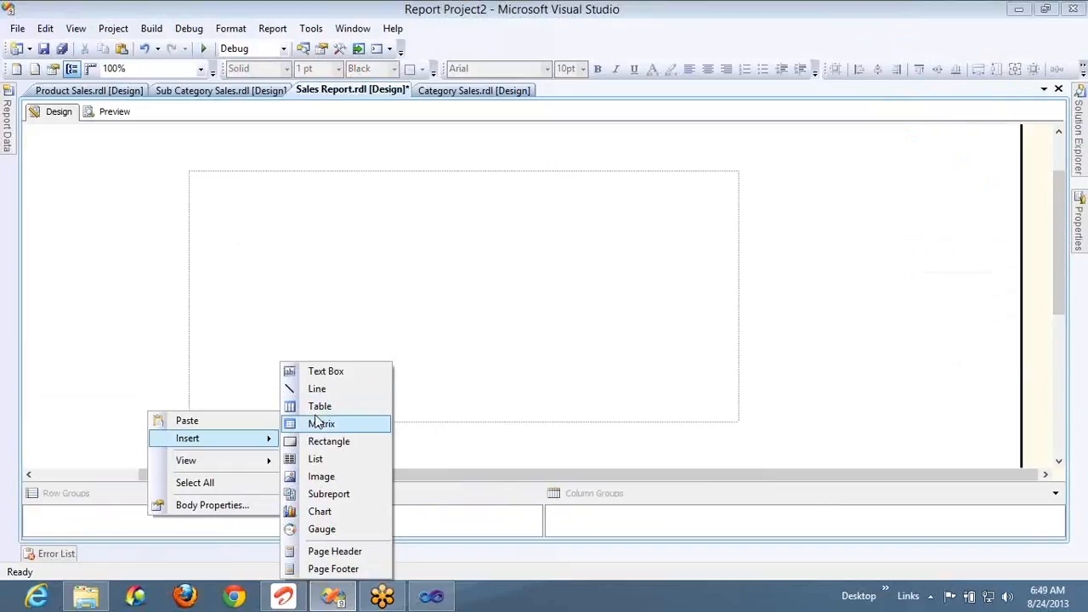
left_click(321, 371)
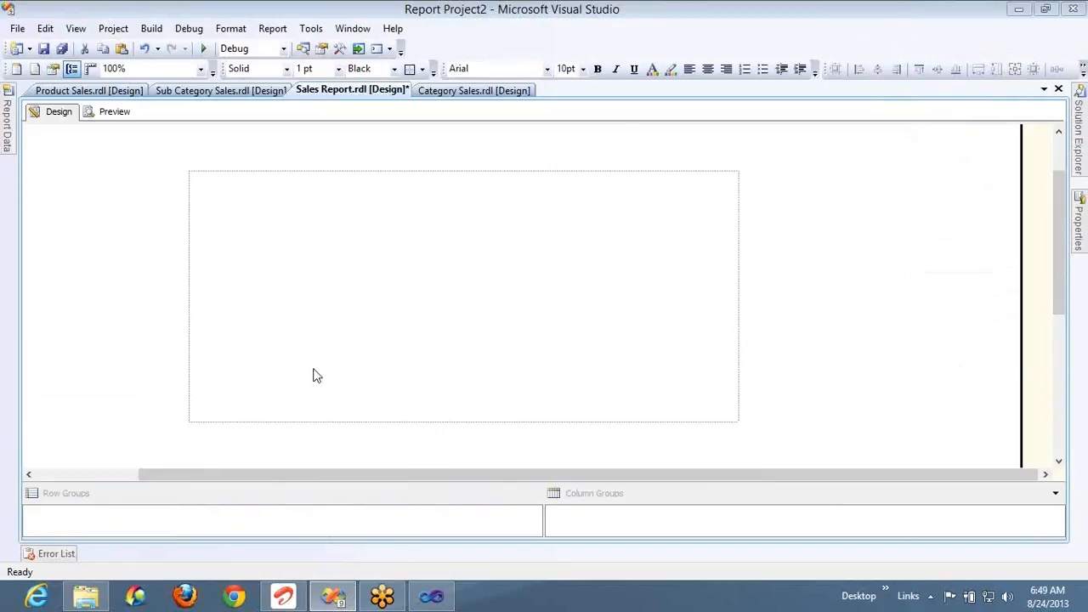
left_click(308, 253)
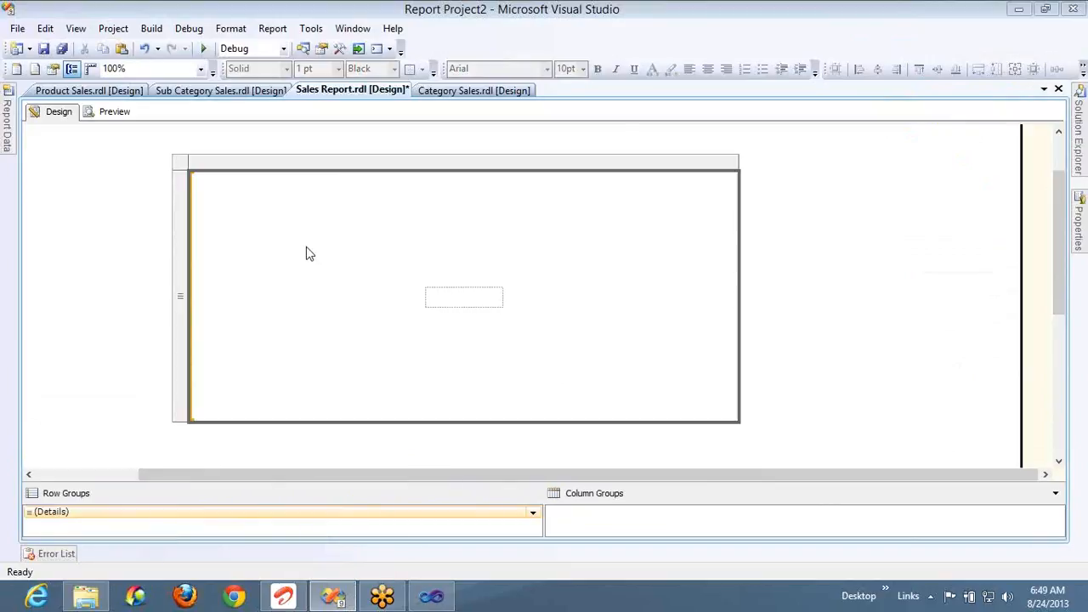
Step: Move the text box up and to the left, close to the list's upper-left corner
left_click(465, 295)
key("Up")
key("Up")
key("Up")
key("Up")
key("Up")
key("Up")
key("Up")
key("Up")
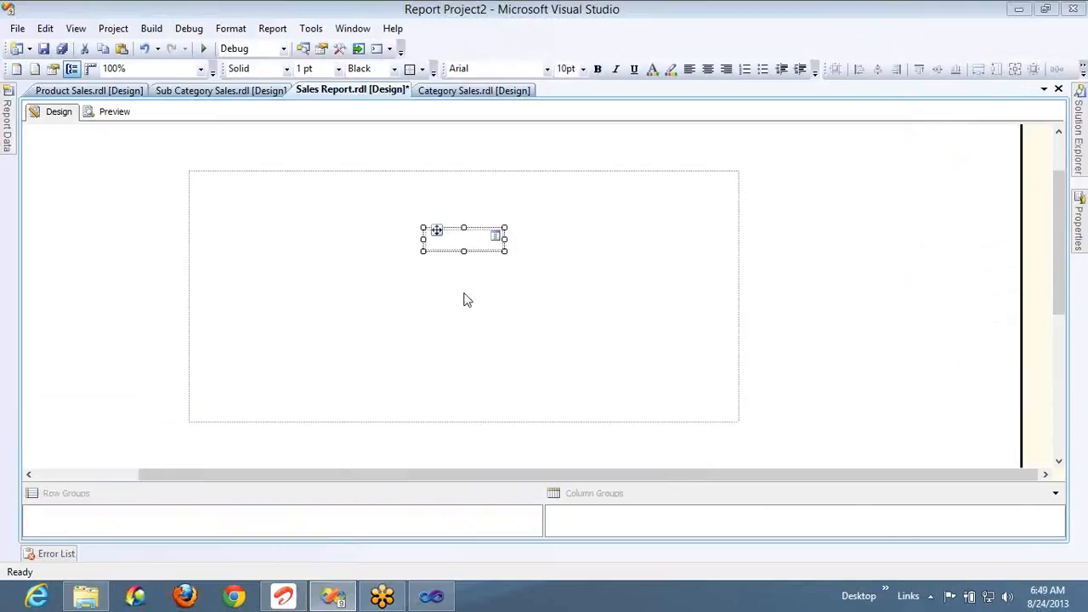
key("Up")
key("Up")
key("Up")
key("Up")
key("Up")
key("Up")
key("Left")
key("Left")
key("Left")
key("Left")
key("Left")
key("Left")
key("Left")
key("Left")
key("Left")
key("Left")
key("Left")
key("Left")
key("Left")
key("Left")
key("Left")
key("Left")
key("Left")
key("Left")
key("Left")
key("Left")
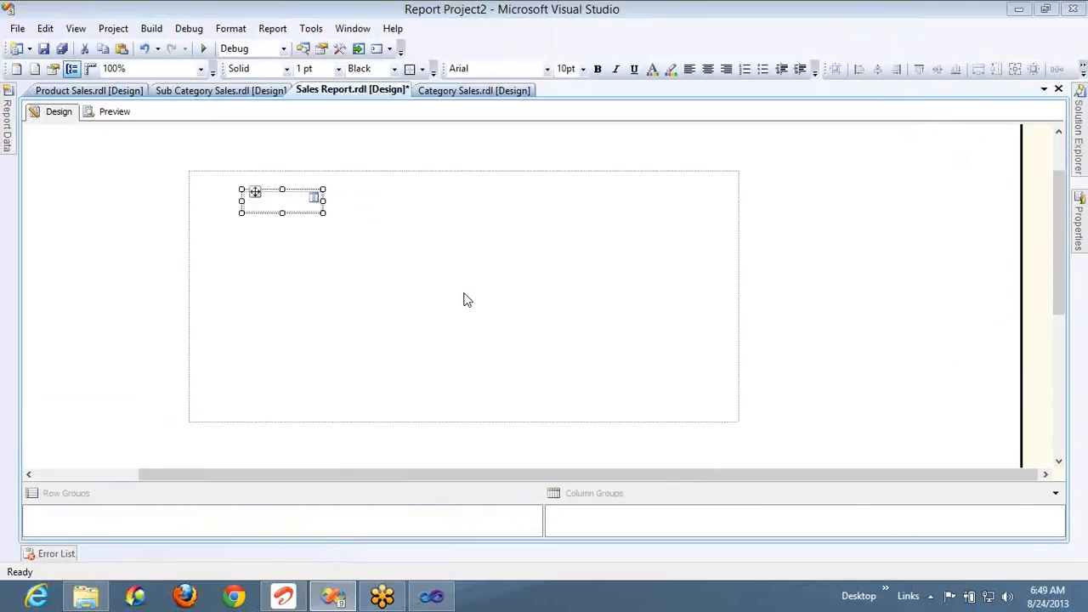
key("Left")
key("Left")
key("Left")
Step: Widen the text box to the right to about three times its width, keeping its left edge fixed
key("shift+Right")
key("shift+Right")
key("shift+Right")
key("shift+Right")
key("shift+Right")
key("shift+Right")
key("shift+Right")
key("shift+Right")
key("shift+Right")
key("shift+Right")
key("shift+Right")
key("shift+Right")
key("shift+Right")
key("shift+Right")
key("shift+Right")
key("shift+Right")
key("shift+Right")
key("shift+Right")
key("shift+Right")
key("shift+Right")
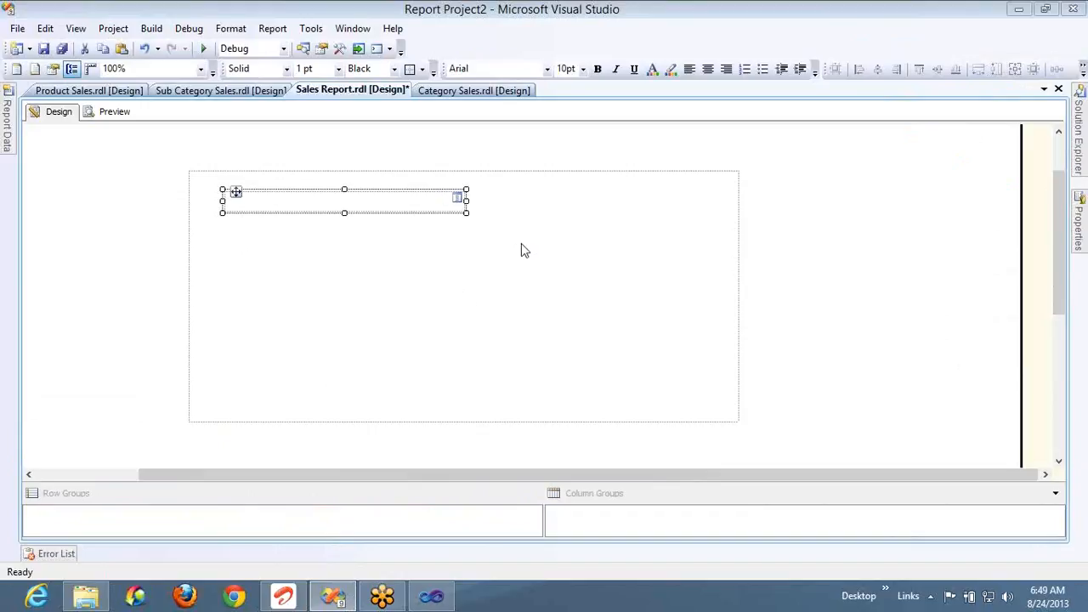
Step: Paste a second text box into the list and position it below the first, aligned with its left edge
left_click(523, 250)
key("ctrl+v")
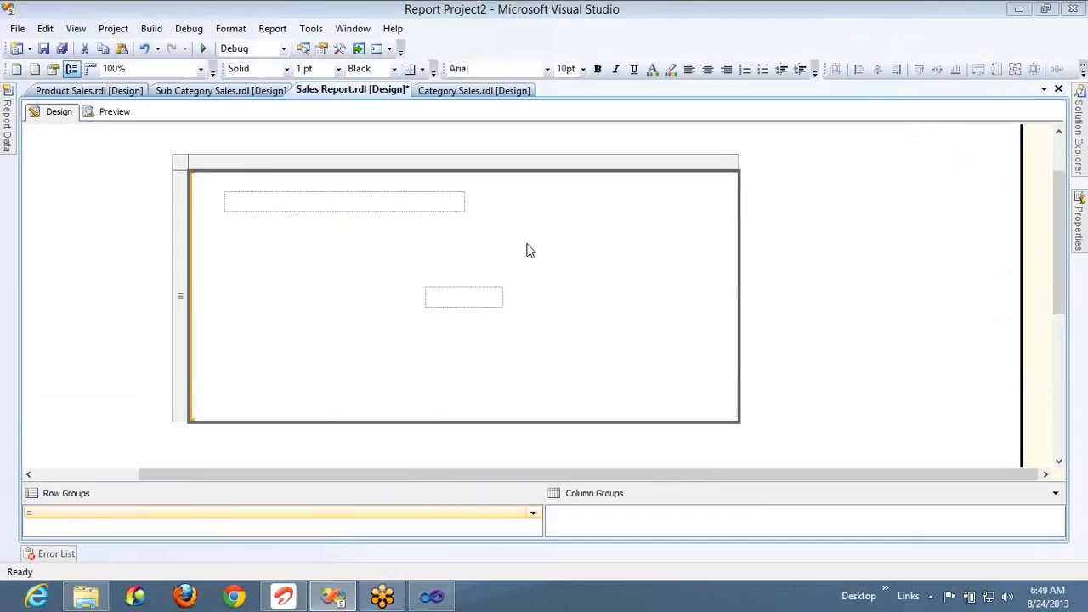
left_click(491, 303)
key("Up")
key("Up")
key("Up")
key("Up")
key("Up")
key("Up")
key("Up")
key("Up")
key("Up")
key("Up")
key("Up")
key("Up")
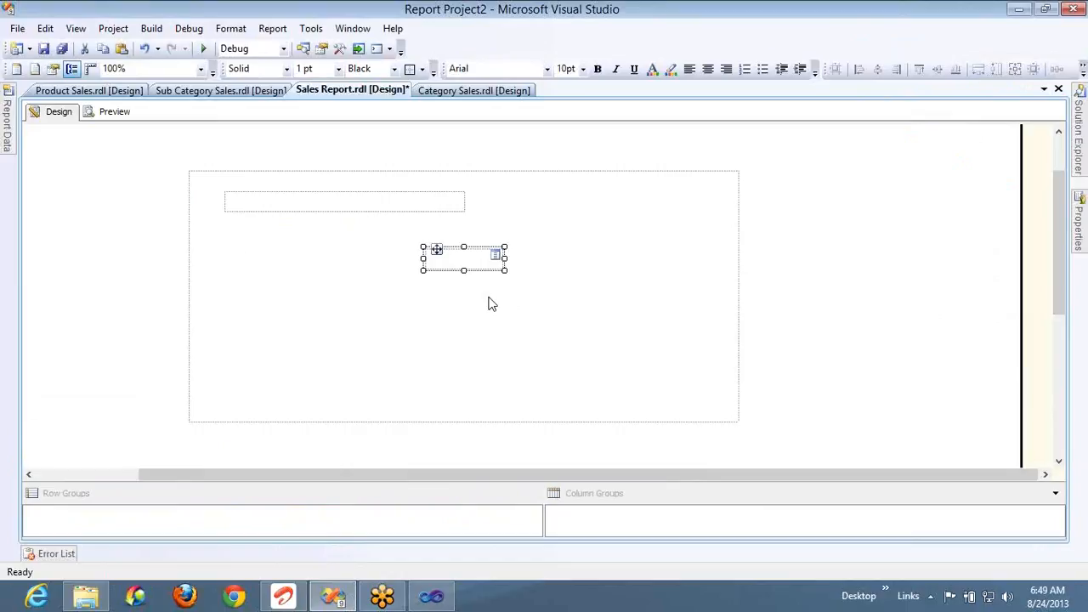
key("Left")
key("Left")
key("Left")
key("Left")
key("Left")
key("Left")
key("Left")
key("Left")
key("Left")
key("Left")
key("Left")
key("Left")
key("Left")
key("Left")
key("Left")
key("Left")
key("Left")
key("Left")
key("Left")
key("Left")
key("Left")
key("Left")
key("Left")
key("Left")
key("Left")
key("Left")
key("Left")
key("Left")
key("Left")
key("Left")
key("Left")
key("Left")
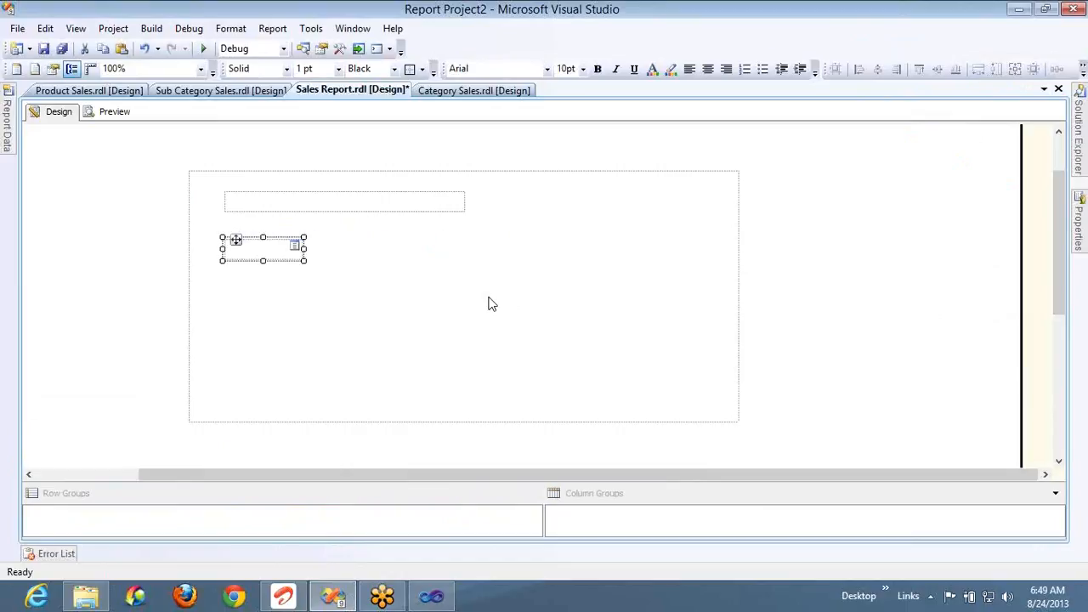
Step: Widen the second text box to the right until it matches the first text box's width
key("shift+Right")
key("shift+Right")
key("shift+Right")
key("shift+Right")
key("shift+Right")
key("shift+Right")
key("shift+Right")
key("shift+Right")
key("shift+Right")
key("shift+Right")
key("shift+Right")
key("shift+Right")
key("shift+Right")
key("shift+Right")
key("shift+Right")
key("shift+Right")
key("shift+Right")
key("shift+Right")
key("shift+Right")
key("shift+Right")
key("shift+Right")
key("shift+Right")
key("shift+Right")
key("shift+Right")
key("shift+Right")
key("shift+Right")
key("shift+Right")
key("shift+Right")
key("shift+Right")
key("shift+Right")
key("shift+Right")
key("shift+Right")
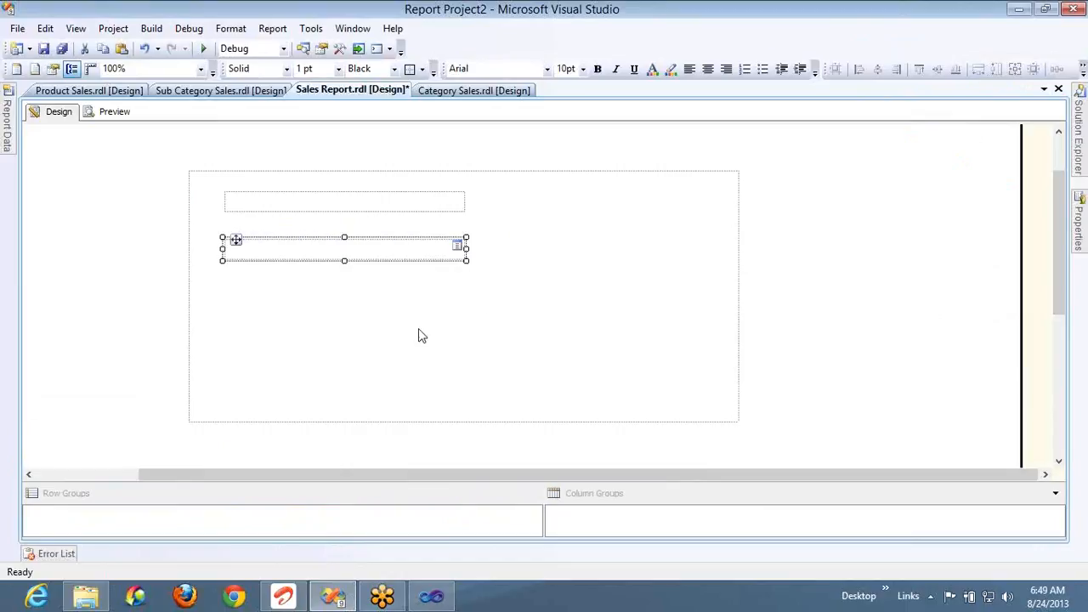
Step: Paste a third text box into the list and move it left beneath the second, aligning their left edges
left_click(384, 343)
right_click(387, 342)
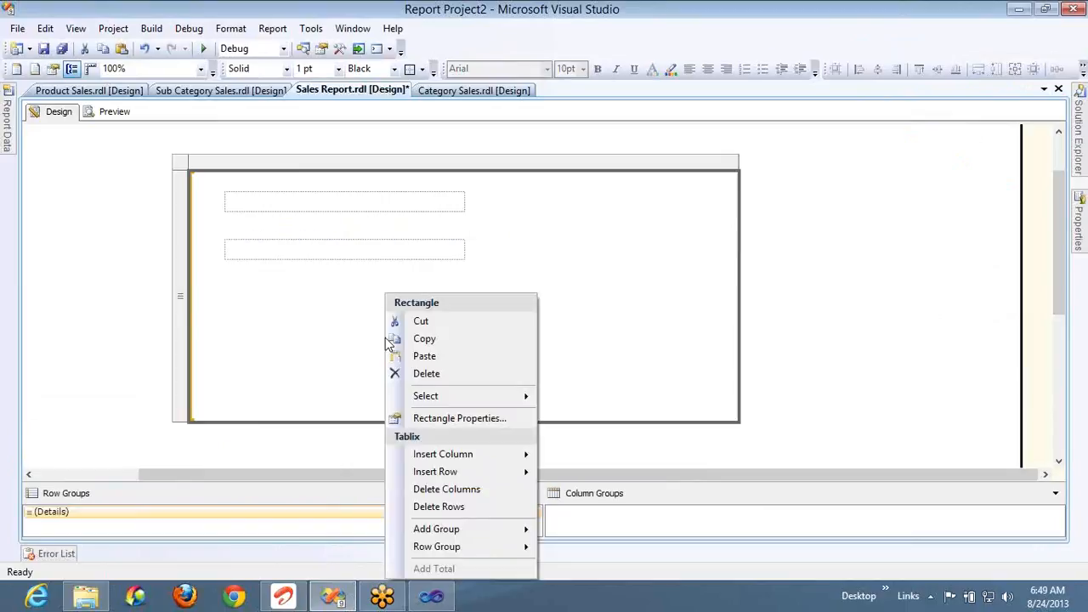
left_click(319, 356)
key("ctrl+v")
left_click(321, 355)
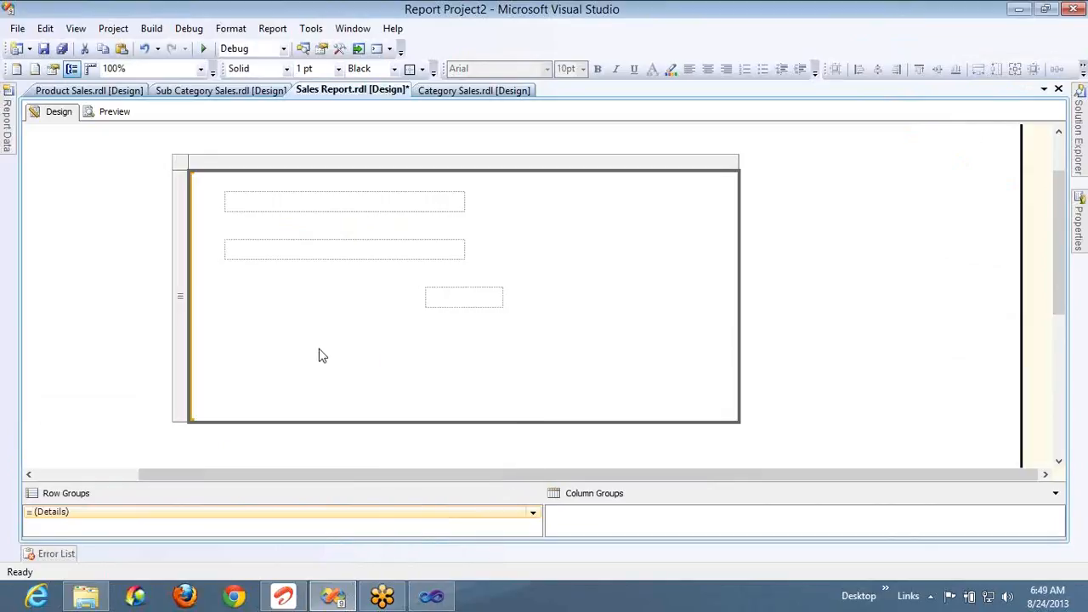
double_click(464, 296)
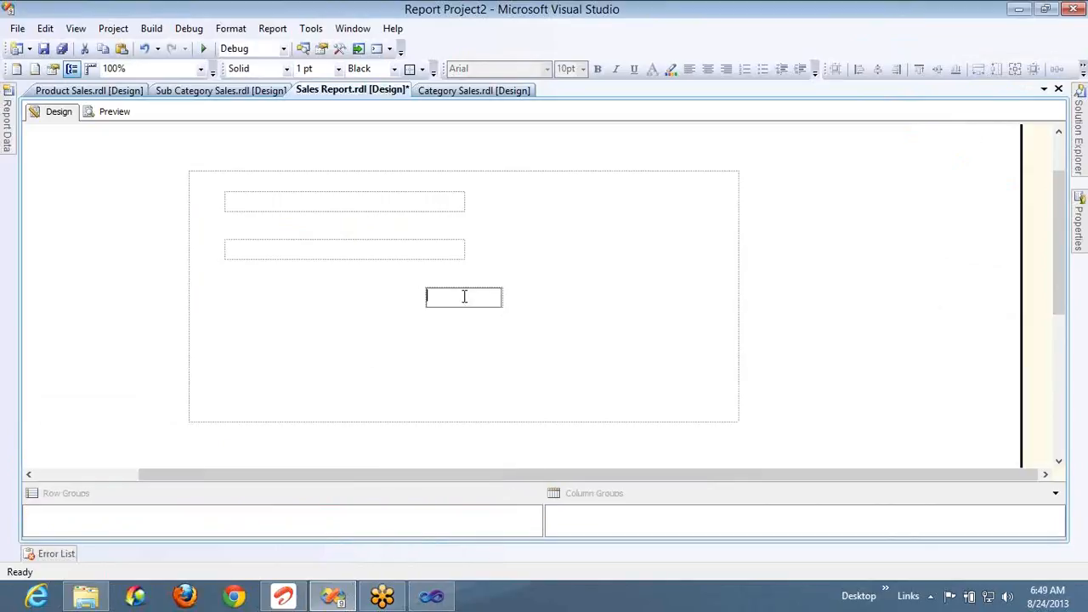
key("Escape")
key("Left")
key("Left")
key("Left")
key("Left")
key("Left")
key("Left")
key("Left")
key("Left")
key("Left")
key("Left")
key("Left")
key("Left")
key("Left")
key("Left")
key("Left")
key("Left")
key("Left")
key("Left")
key("Left")
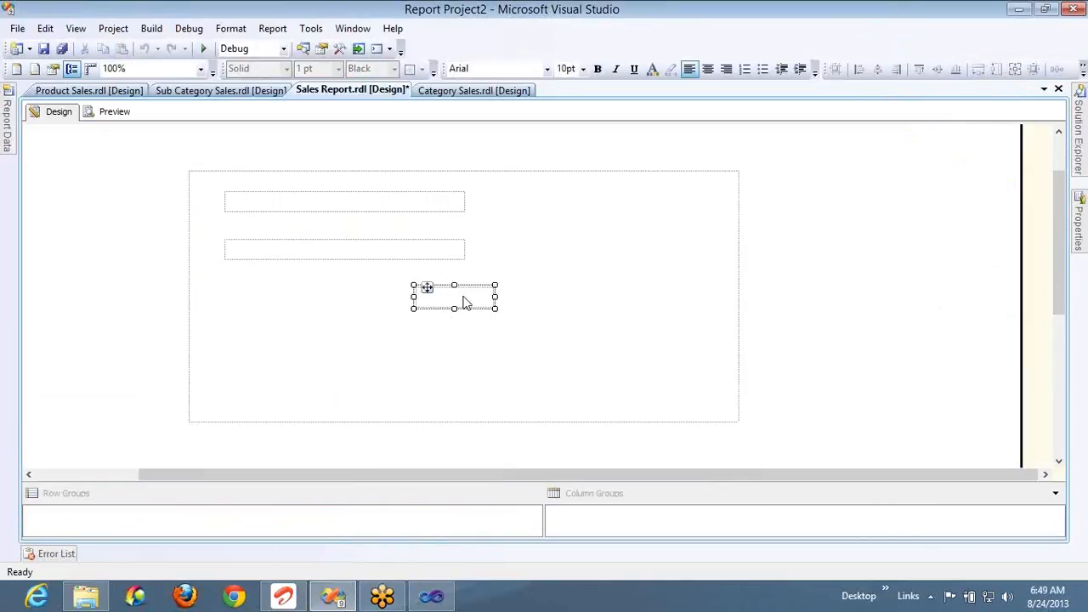
key("Left")
Step: Widen the third text box to the right until its right edge lines up with the two boxes above
key("shift+Right")
key("shift+Right")
key("shift+Right")
key("shift+Right")
key("shift+Right")
key("shift+Right")
key("shift+Right")
key("shift+Right")
key("shift+Right")
key("shift+Right")
key("shift+Right")
key("shift+Right")
key("shift+Right")
key("shift+Right")
key("shift+Right")
key("shift+Right")
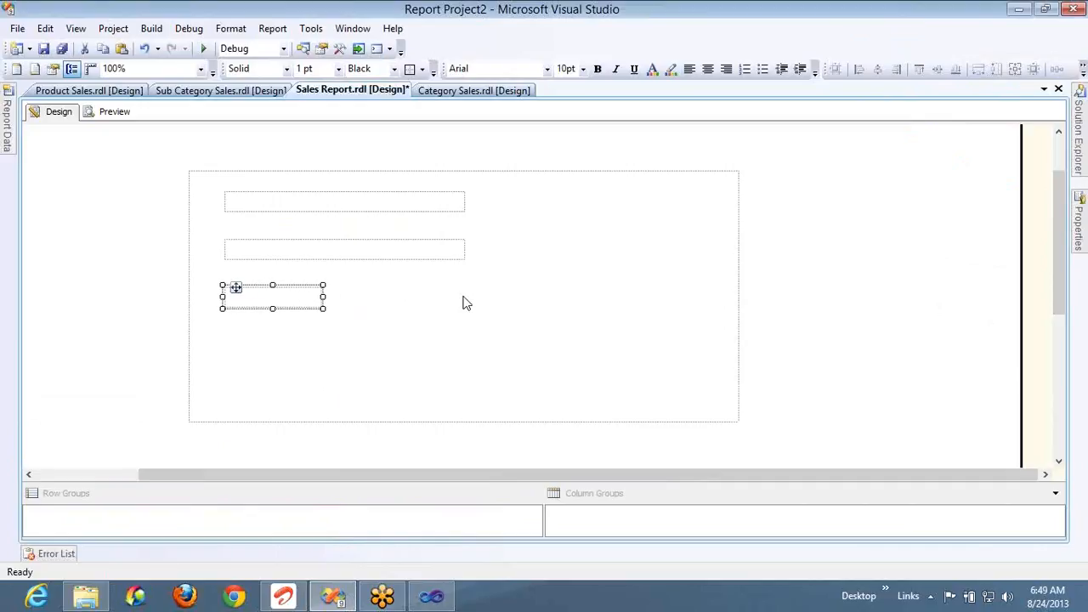
Step: Paste another text box outside the list and move it down to just below the list's lower edge
left_click(995, 222)
key("ctrl+v")
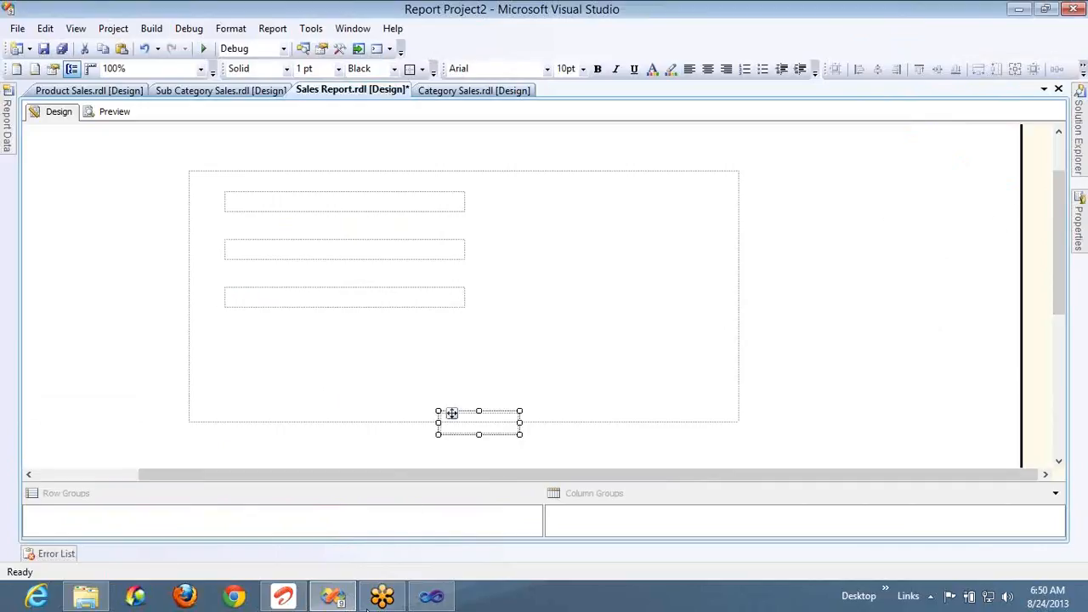
key("Down")
key("Down")
key("Down")
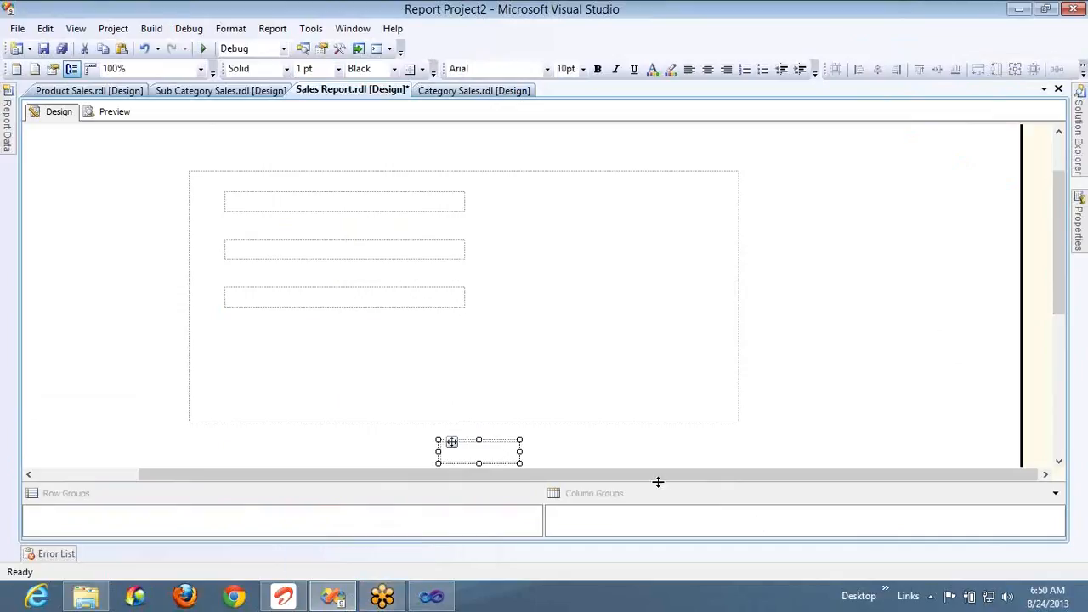
left_click(516, 452)
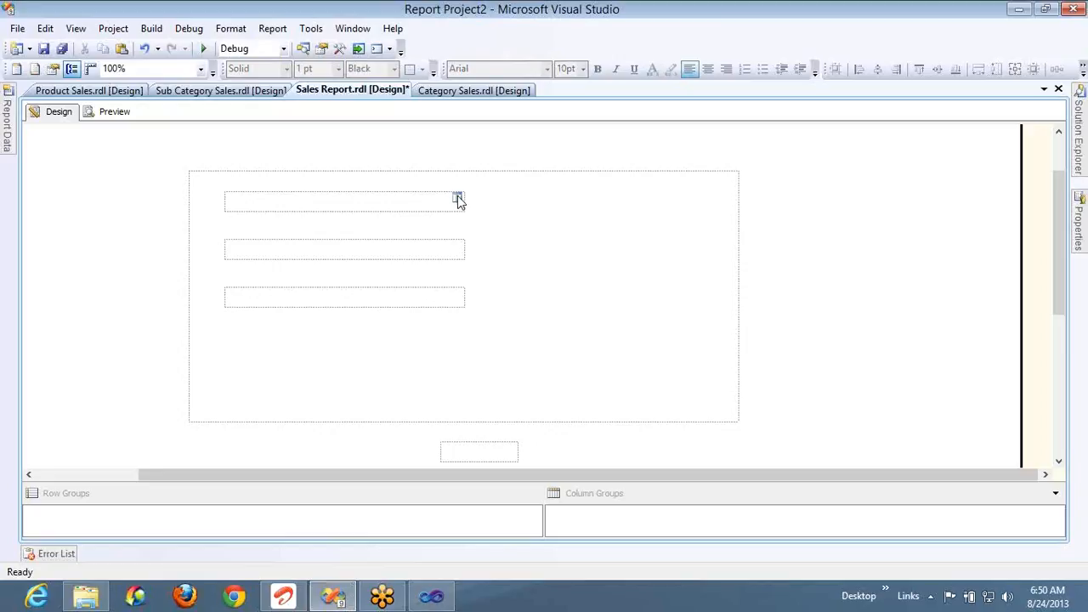
Step: Bind the list's three text boxes, from top to bottom, to the EnglishProductName, Color and SalesAmount fields
left_click(458, 200)
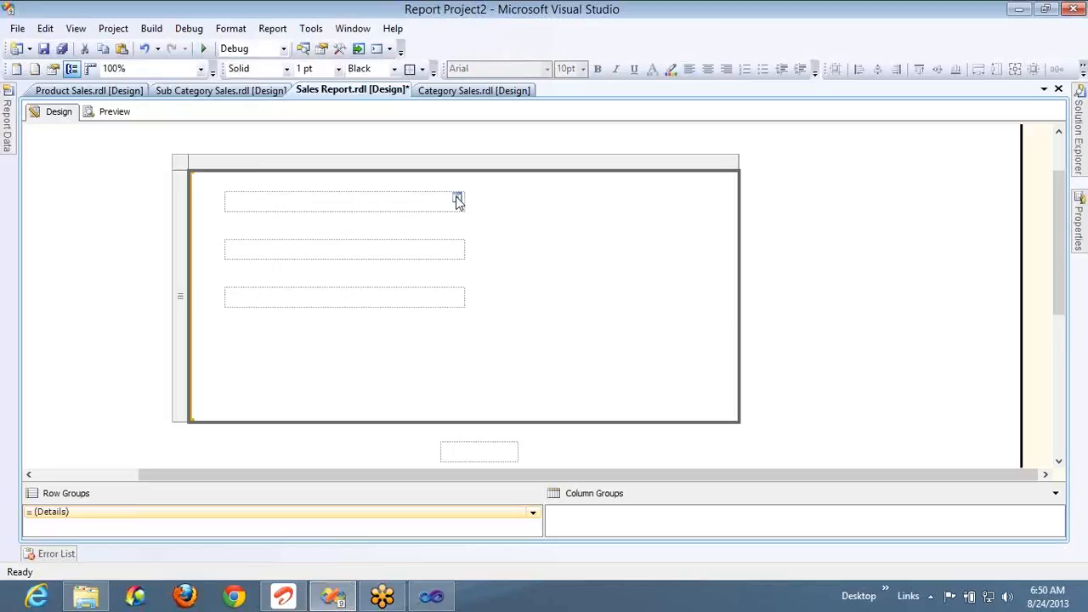
left_click(457, 199)
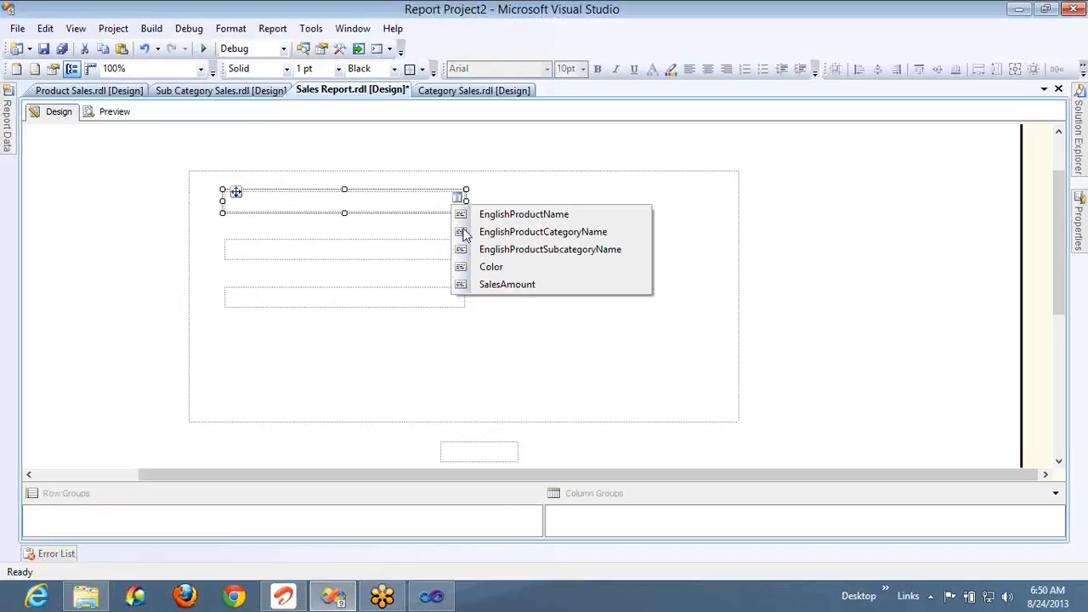
left_click(511, 216)
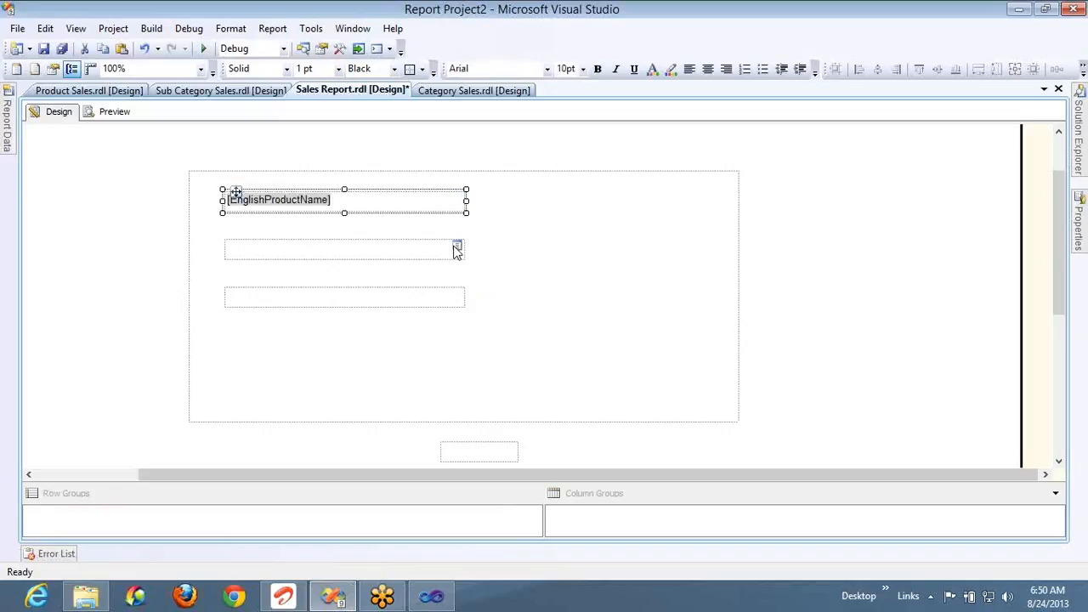
left_click(459, 248)
left_click(481, 309)
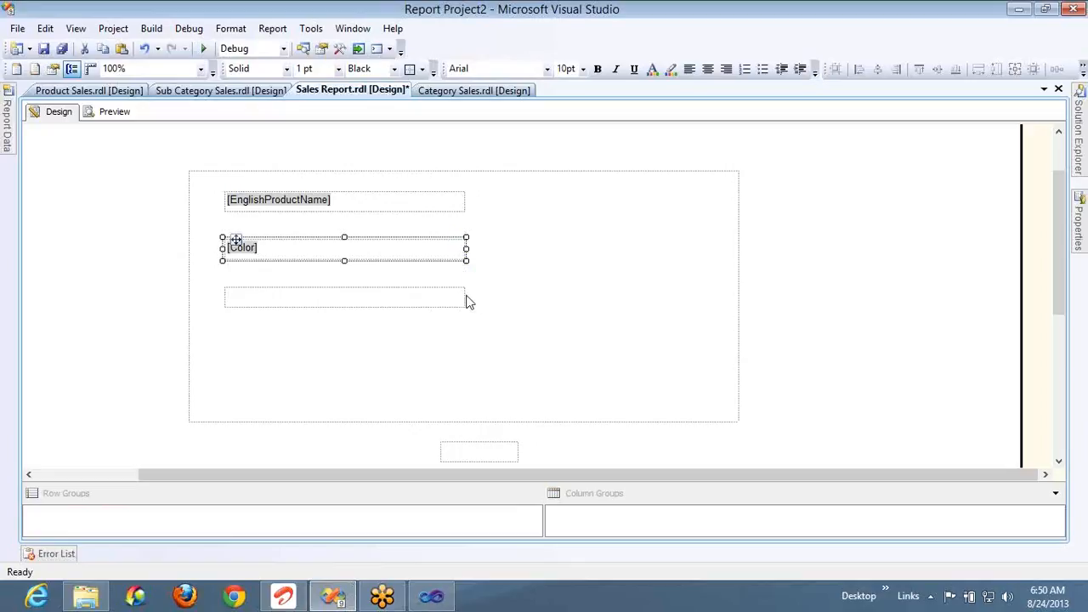
left_click(459, 296)
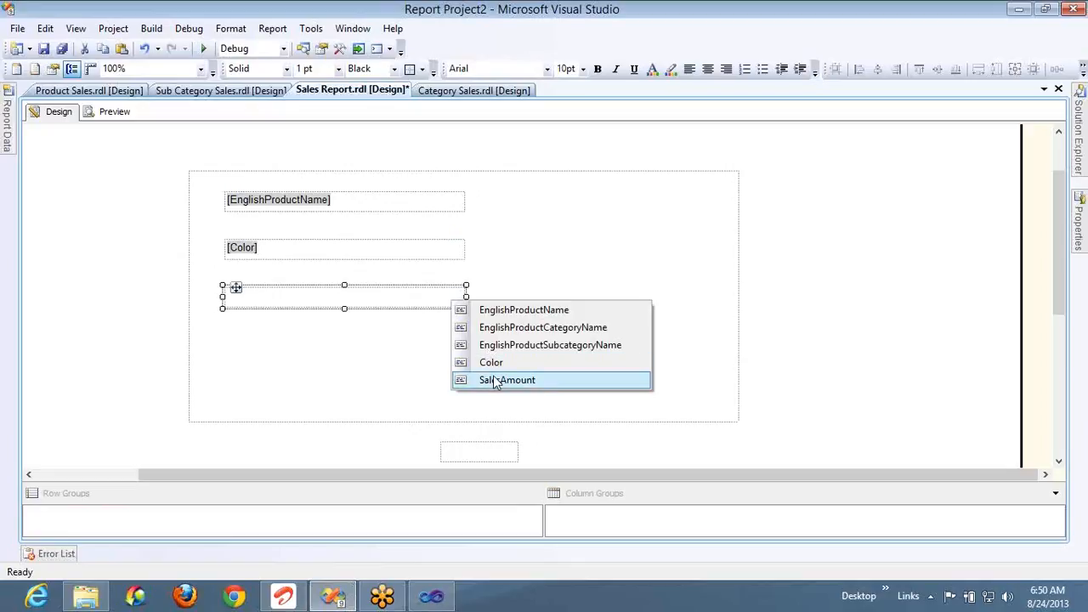
left_click(495, 381)
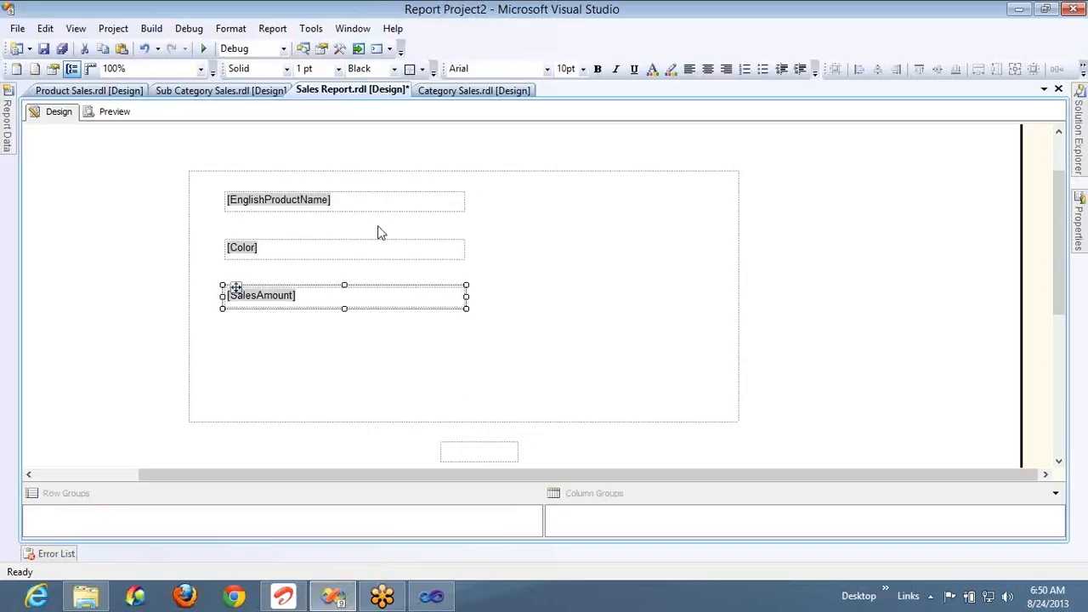
Step: Move the Color text box right and up so it sits directly below the right part of the EnglishProductName box
left_click(381, 247)
key("Right")
key("Right")
key("Right")
key("Right")
key("Right")
key("Right")
key("Right")
key("Right")
key("Right")
key("Right")
key("Right")
key("Right")
key("Right")
key("Right")
key("Right")
key("Right")
key("Right")
key("Right")
key("Right")
key("Right")
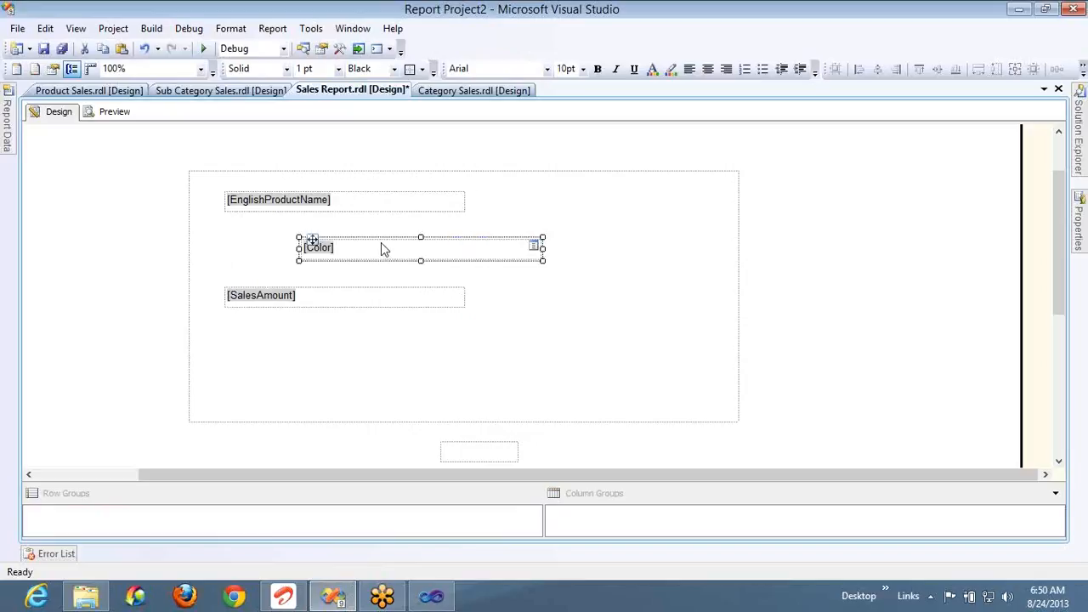
key("Right")
key("Right")
key("Right")
key("Right")
key("Right")
key("Right")
key("Right")
key("Up")
key("Up")
key("Up")
key("Up")
key("Up")
key("Up")
key("Up")
key("Up")
key("Right")
key("Right")
key("Right")
key("Right")
key("Right")
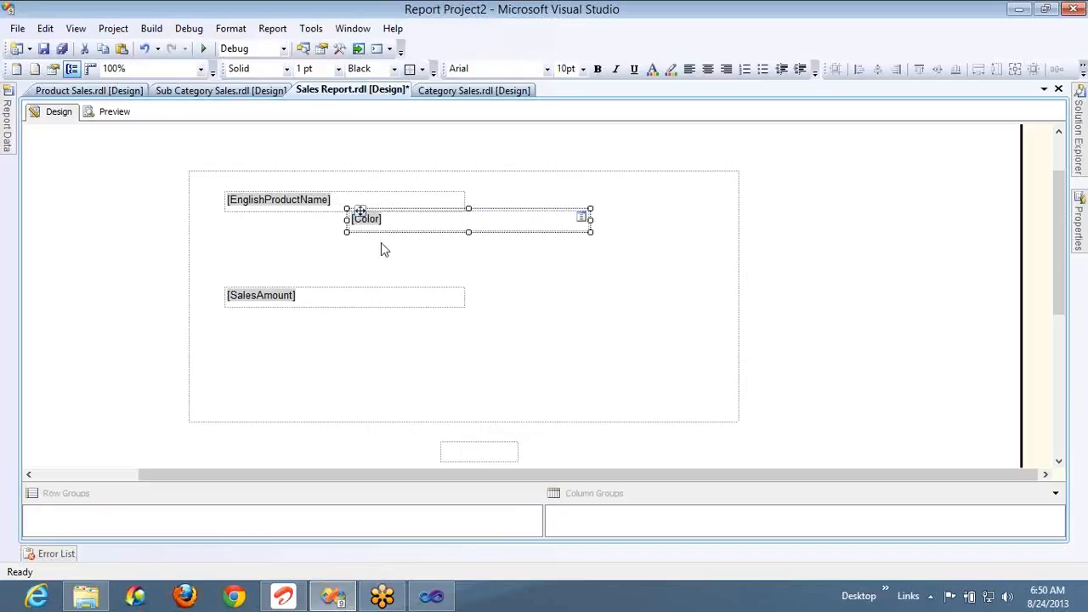
key("Right")
key("Right")
key("Right")
key("Right")
key("Right")
key("Right")
key("Right")
key("Right")
key("Right")
key("Right")
Step: Move the SalesAmount text box up to just below the Color text box, keeping its left alignment
left_click(393, 292)
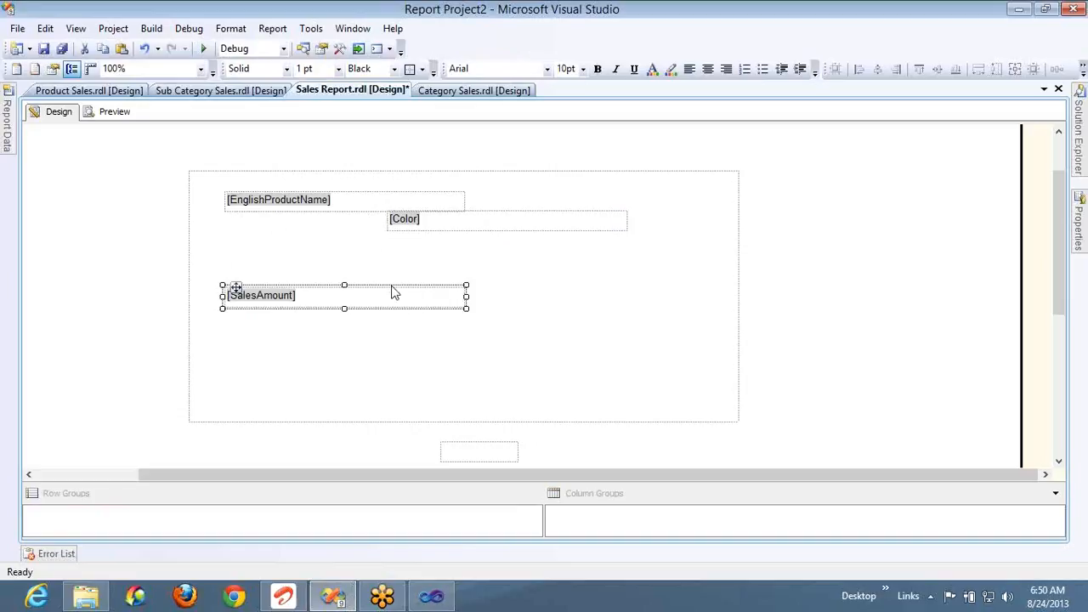
key("Up")
key("Up")
key("Up")
key("Up")
key("Up")
key("Up")
key("Up")
key("Up")
key("Up")
key("Up")
key("Up")
key("Up")
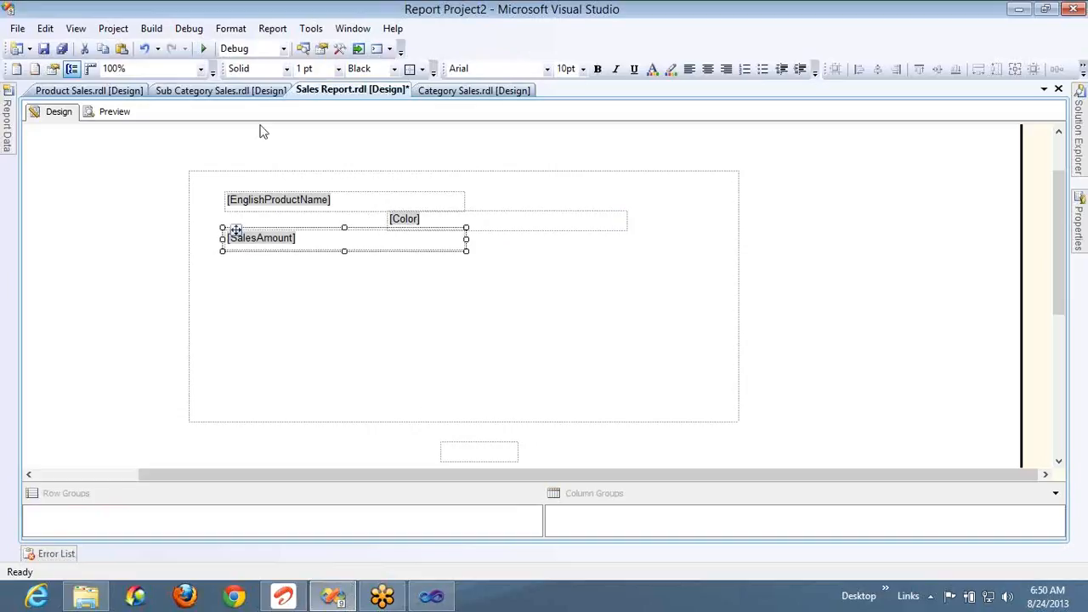
Step: Preview the report with the Category parameter set to Bikes
left_click(94, 115)
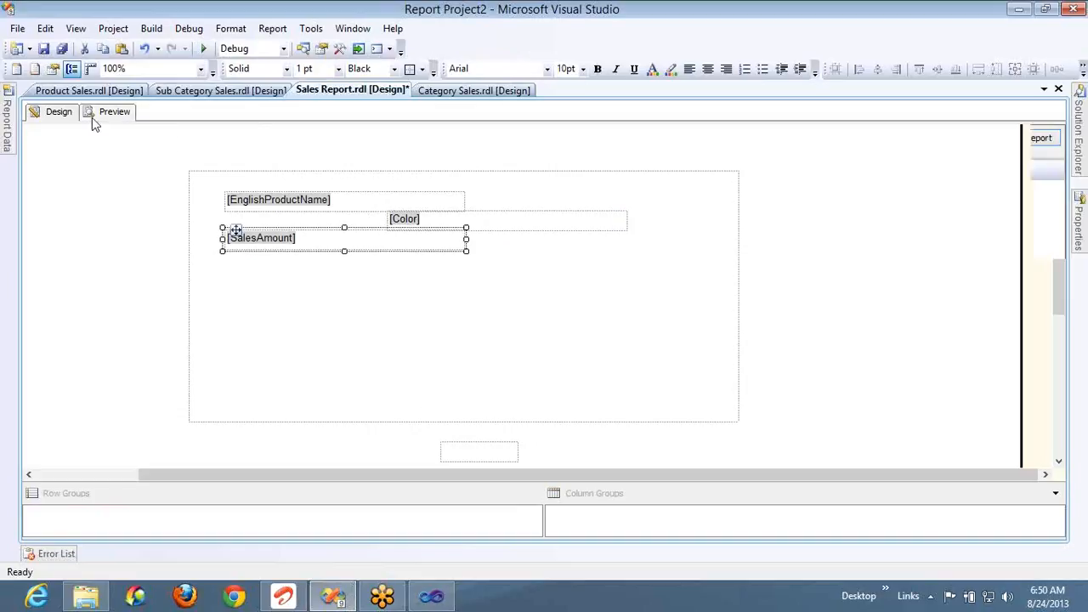
left_click(189, 136)
type("B")
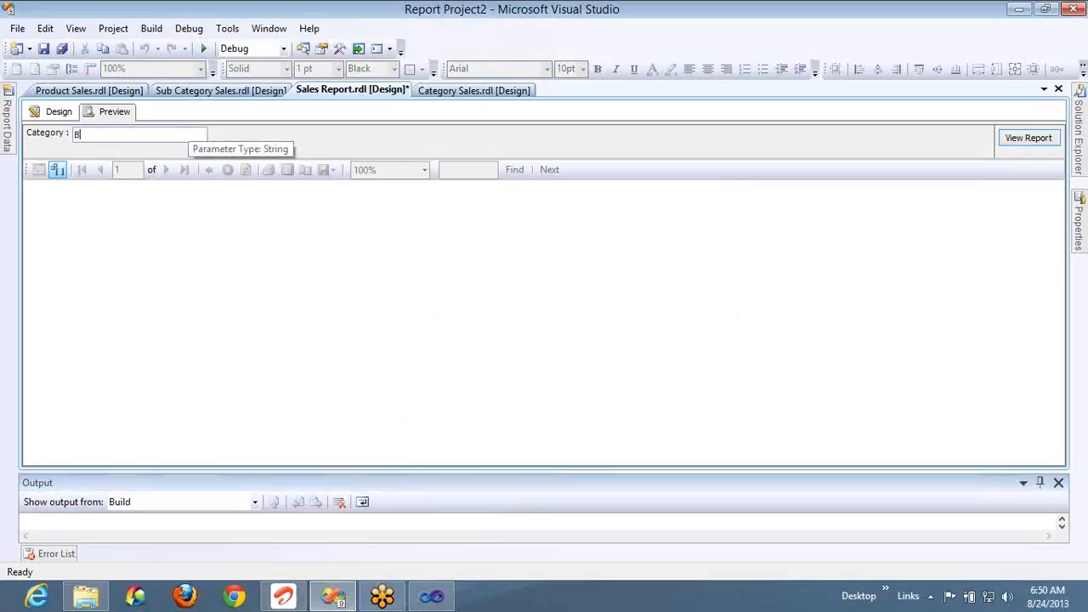
type("ikes")
key("Return")
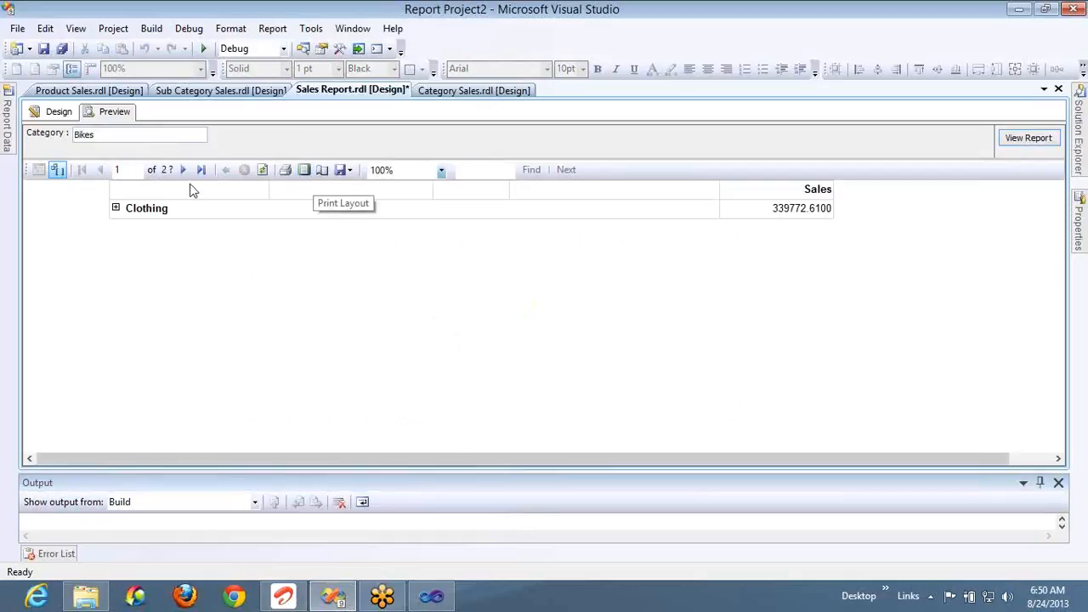
Step: Go forward to page 4 of the preview and examine how the list shows each product's name, color and sales amount
left_click(191, 174)
left_click(191, 174)
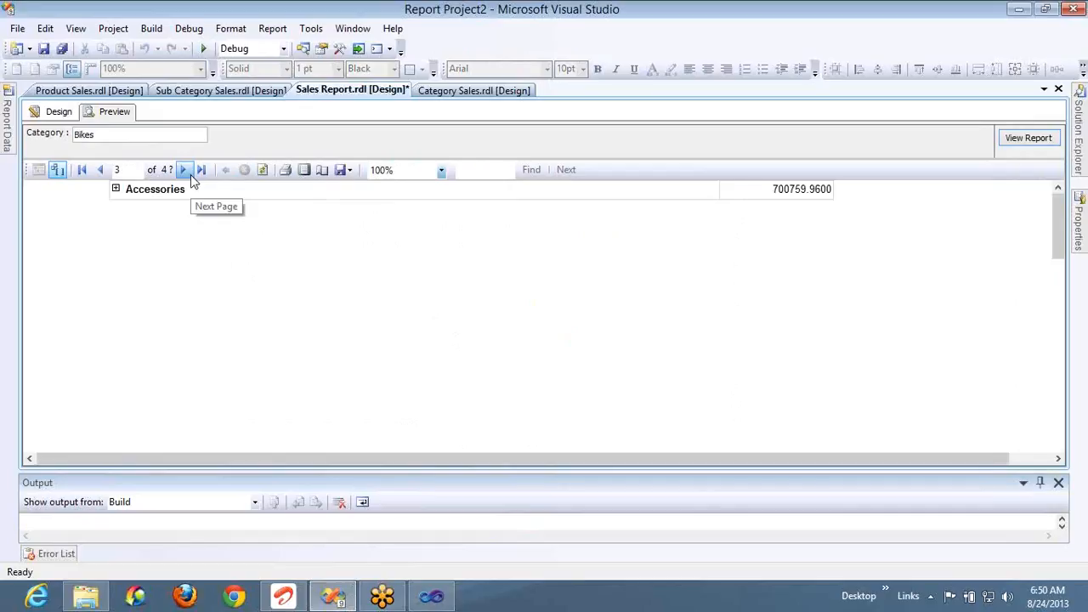
left_click(190, 174)
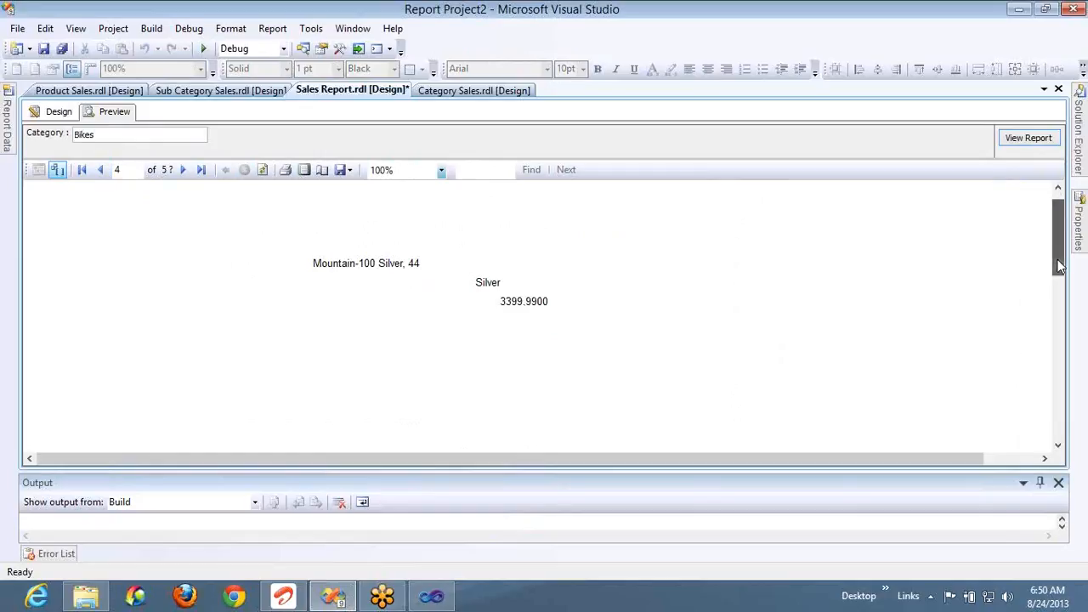
Step: Examine the rest of preview page 4 down to its end to see the spacing between the listed products
left_click(1060, 340)
left_click(1060, 340)
left_click(1059, 400)
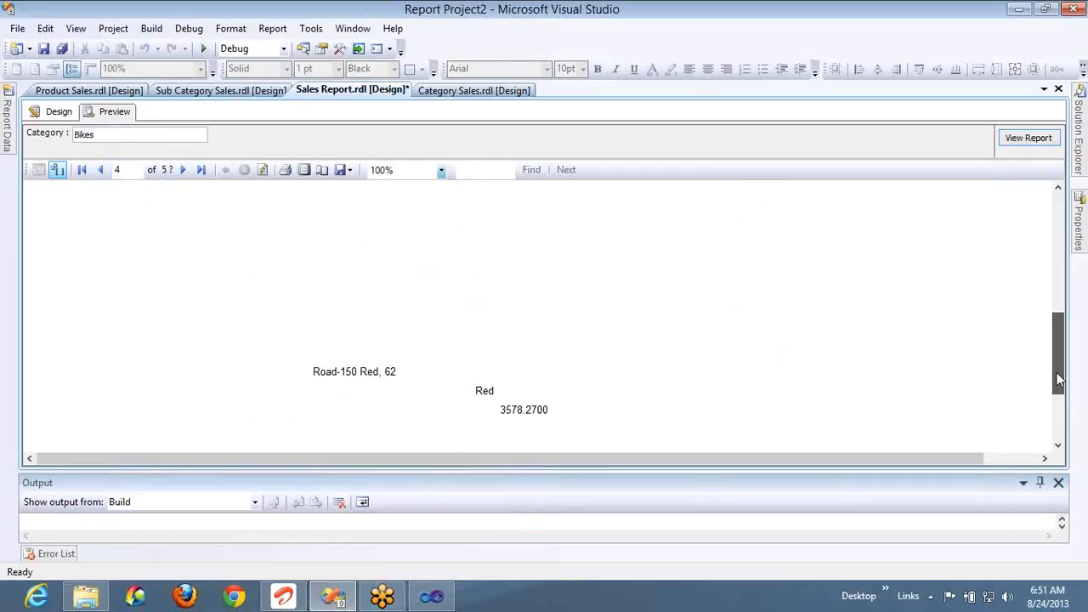
left_click(1058, 412)
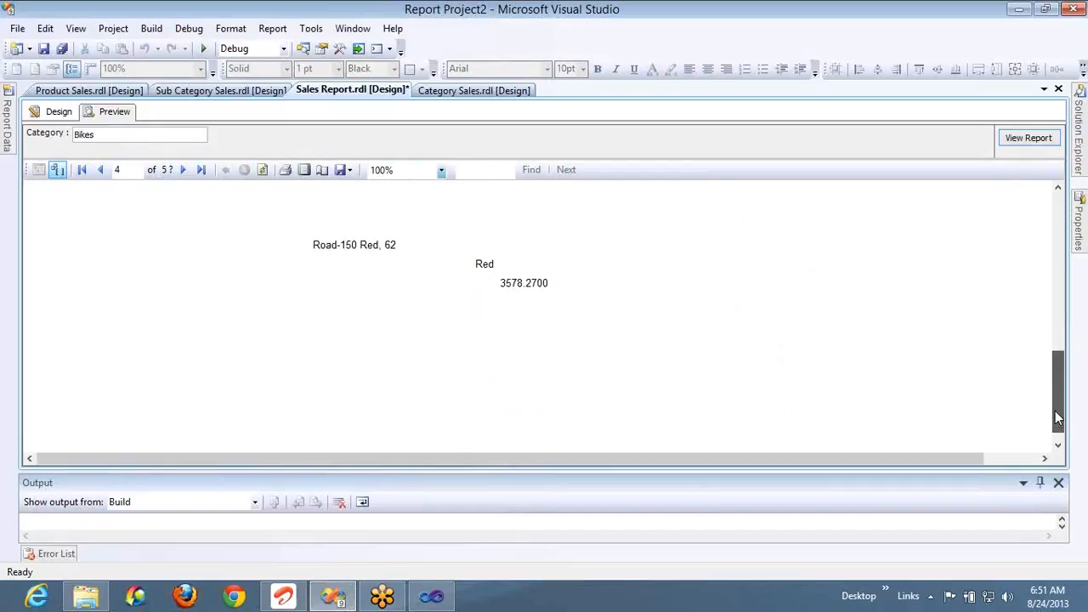
Step: Jump to the last page of the preview and page backward through the preceding pages to examine their product records
left_click(204, 173)
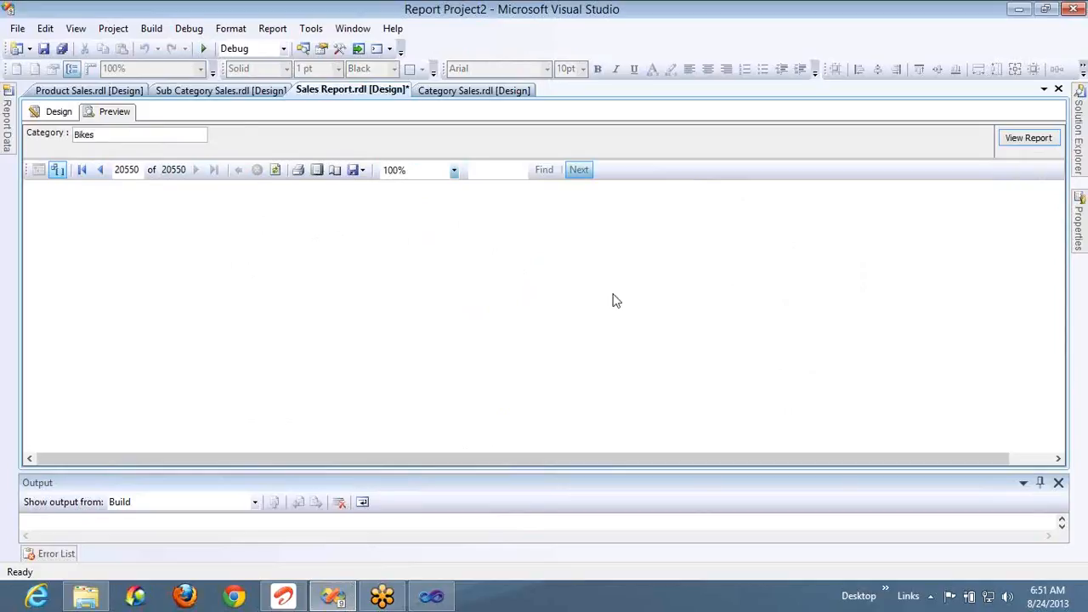
left_click(102, 171)
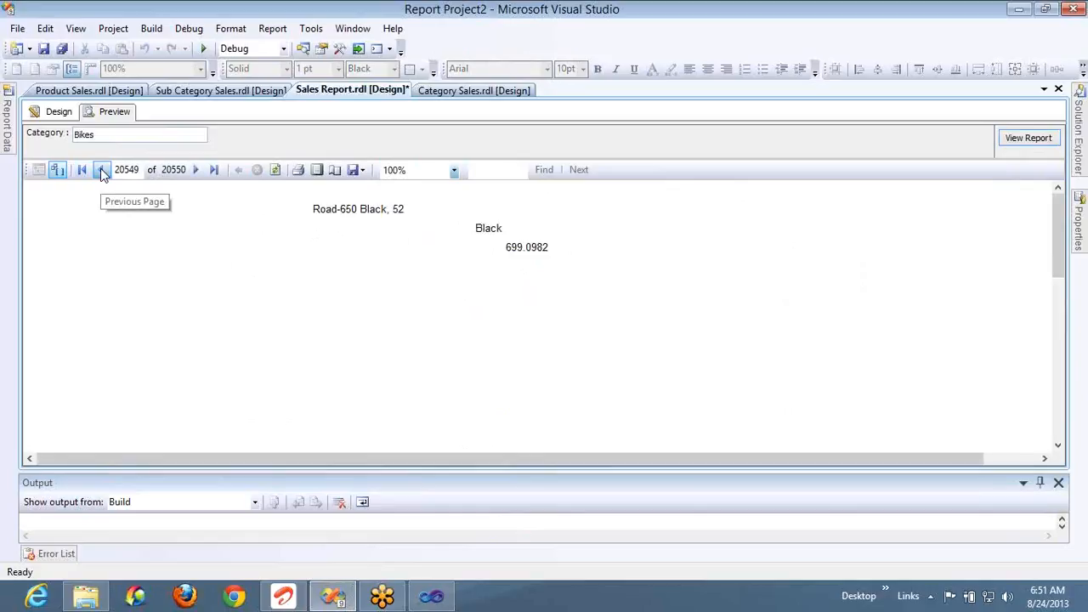
left_click(102, 171)
left_click(102, 171)
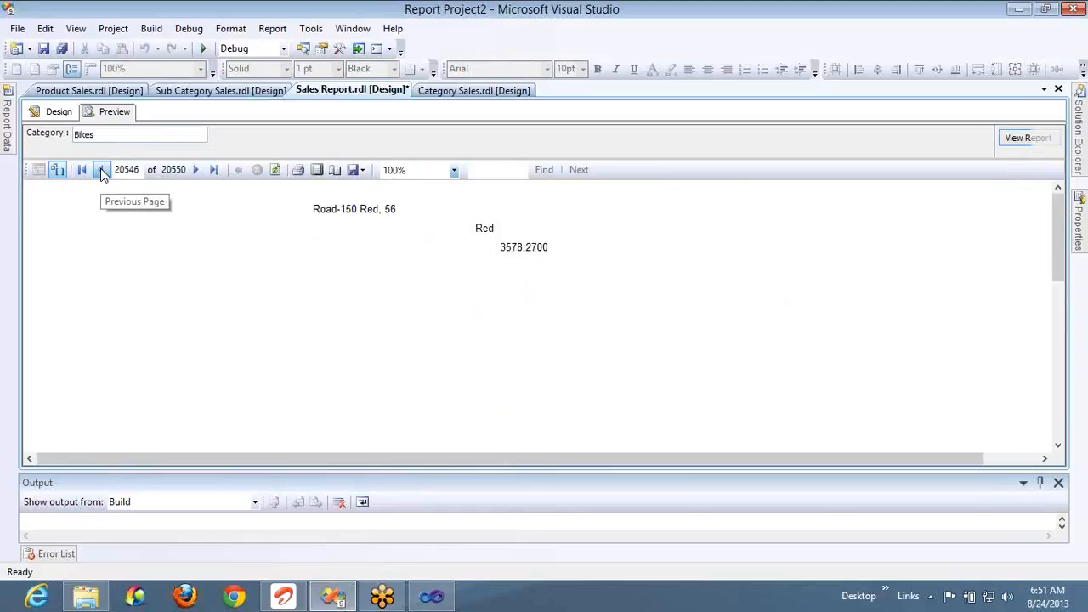
left_click(102, 171)
left_click(102, 171)
left_click(102, 171)
left_click(102, 170)
left_click(102, 171)
left_click(102, 171)
Step: Return to the report design and reduce the list's height so it ends just below the SalesAmount text box
left_click(54, 111)
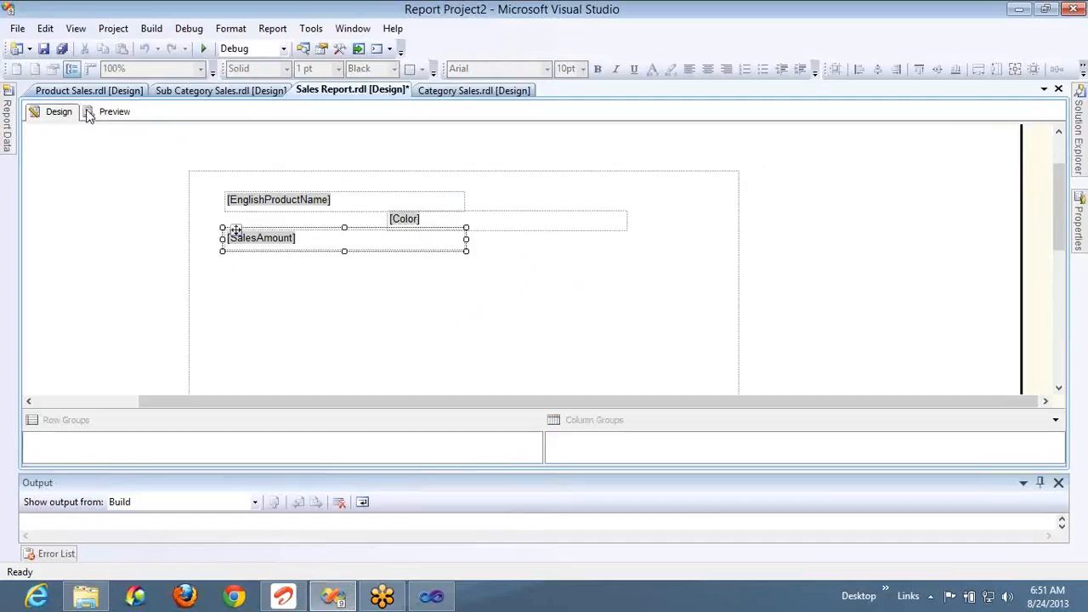
left_click(700, 312)
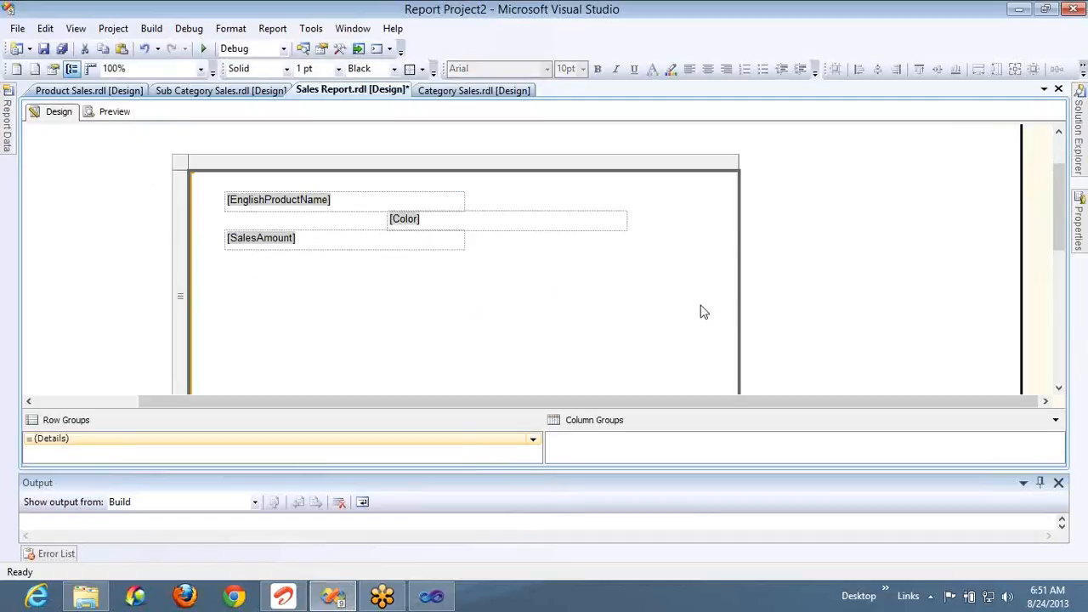
key("shift+Up")
key("shift+Up")
key("shift+Up")
key("shift+Up")
key("shift+Up")
key("shift+Up")
key("shift+Up")
key("shift+Up")
key("shift+Up")
key("shift+Up")
key("shift+Up")
key("shift+Up")
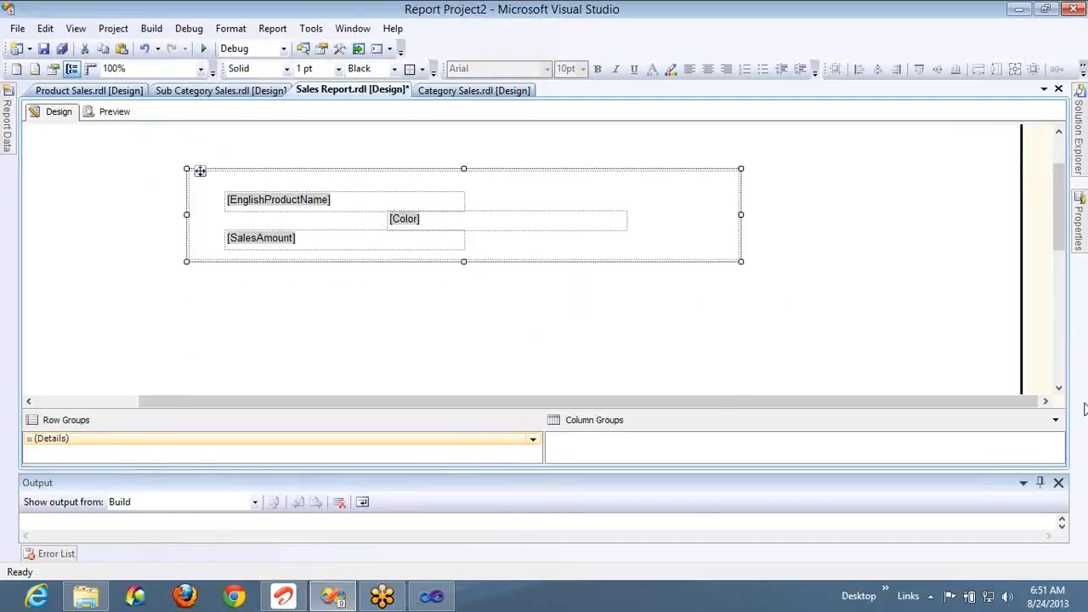
Step: Delete the empty text box in the blank area below the list
scroll(1058, 387, "down", 4)
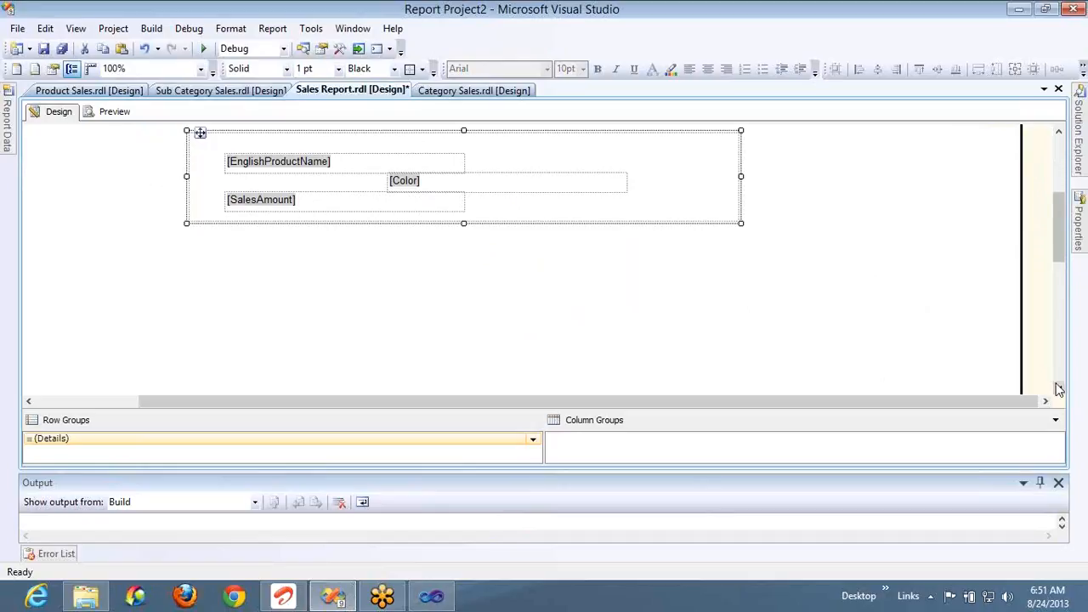
left_click(489, 320)
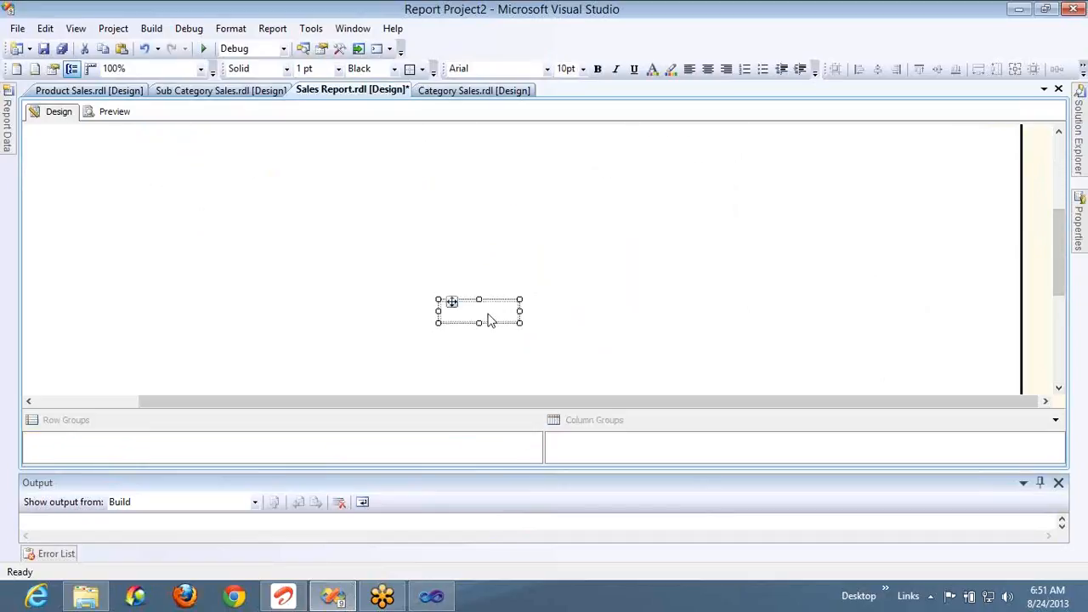
key("Delete")
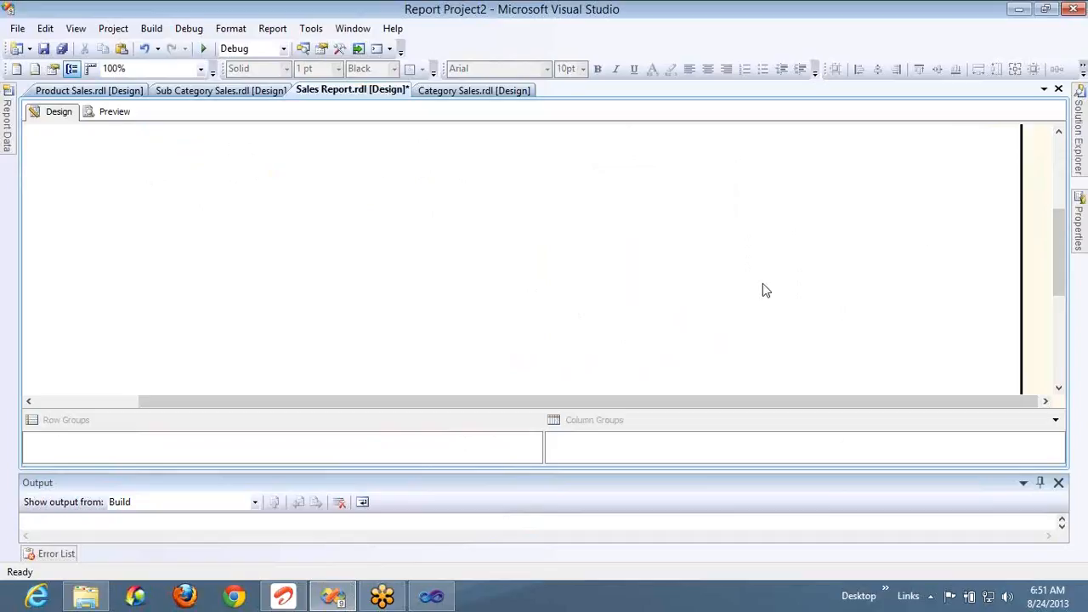
Step: Shorten the report body by raising its bottom edge to a little below the list
left_click(1058, 369)
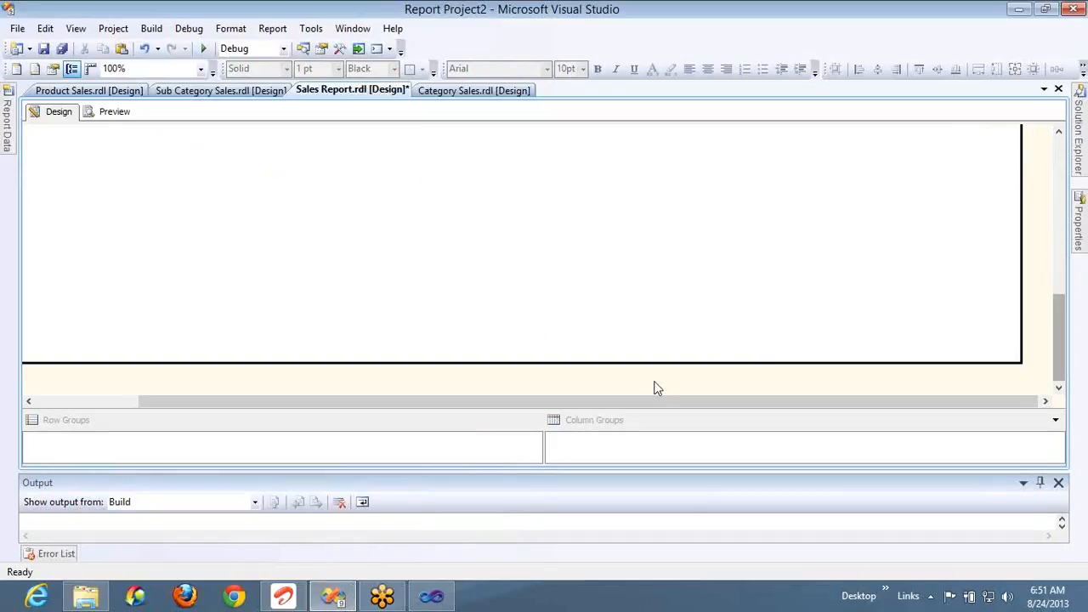
left_click_drag(632, 273, 631, 151)
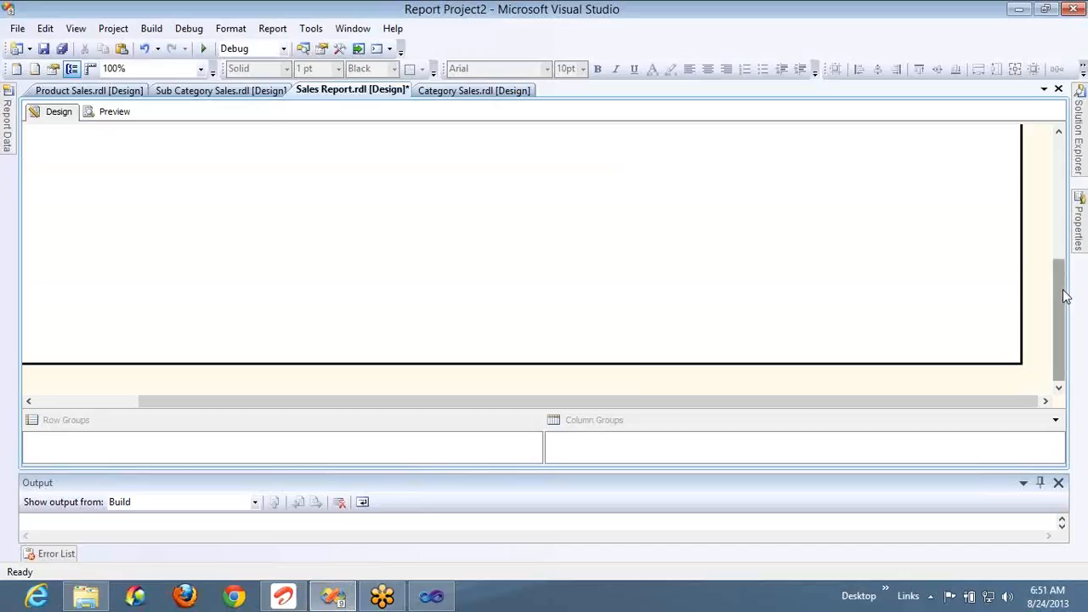
left_click_drag(1066, 295, 1061, 340)
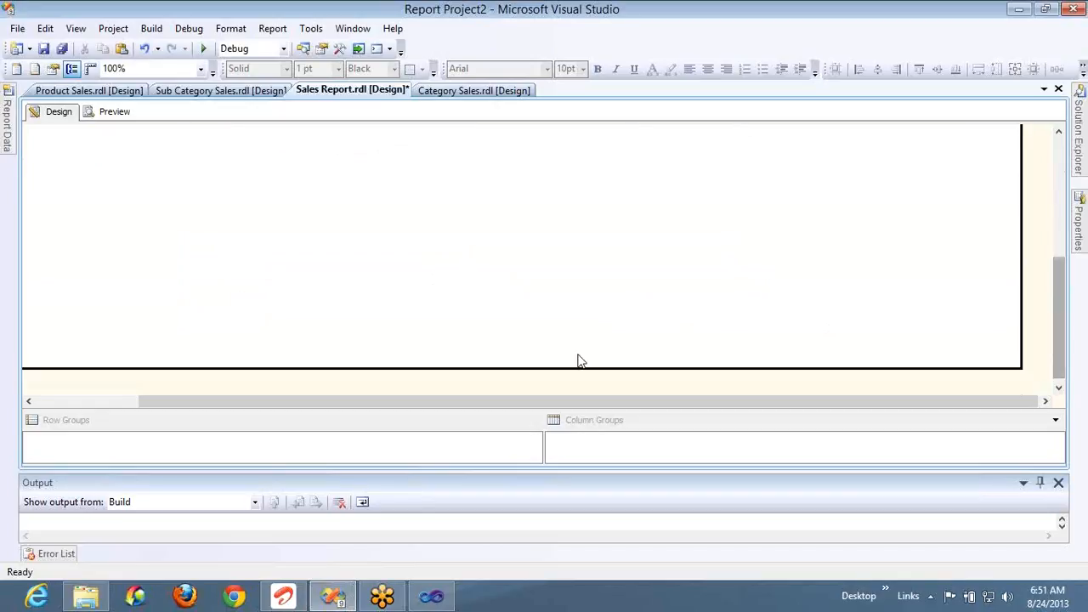
left_click_drag(570, 365, 572, 160)
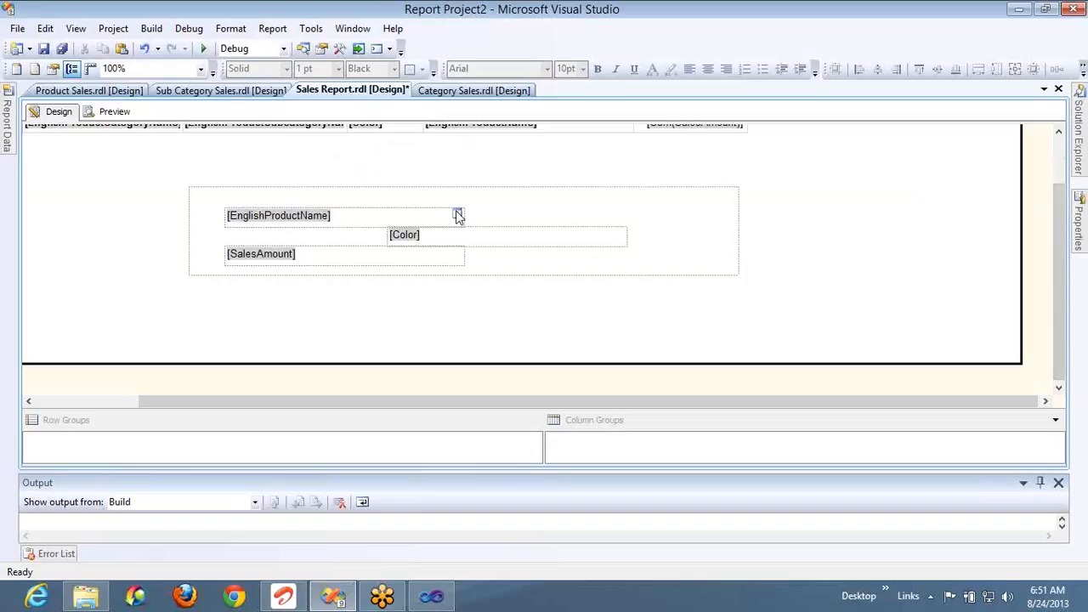
Step: Left-align the text in the SalesAmount text box of the list
right_click(533, 238)
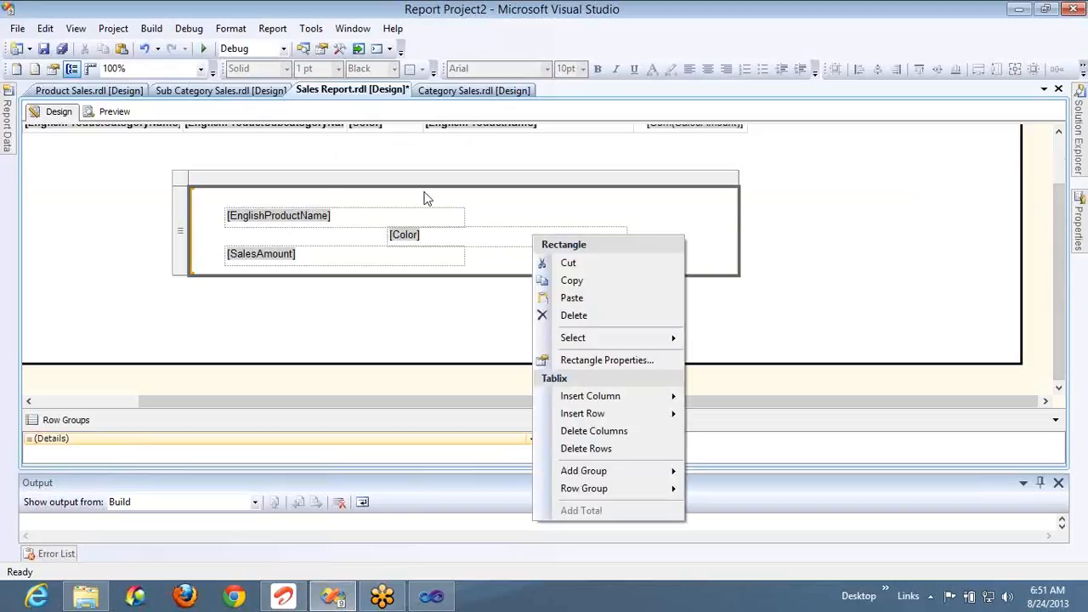
left_click(401, 262)
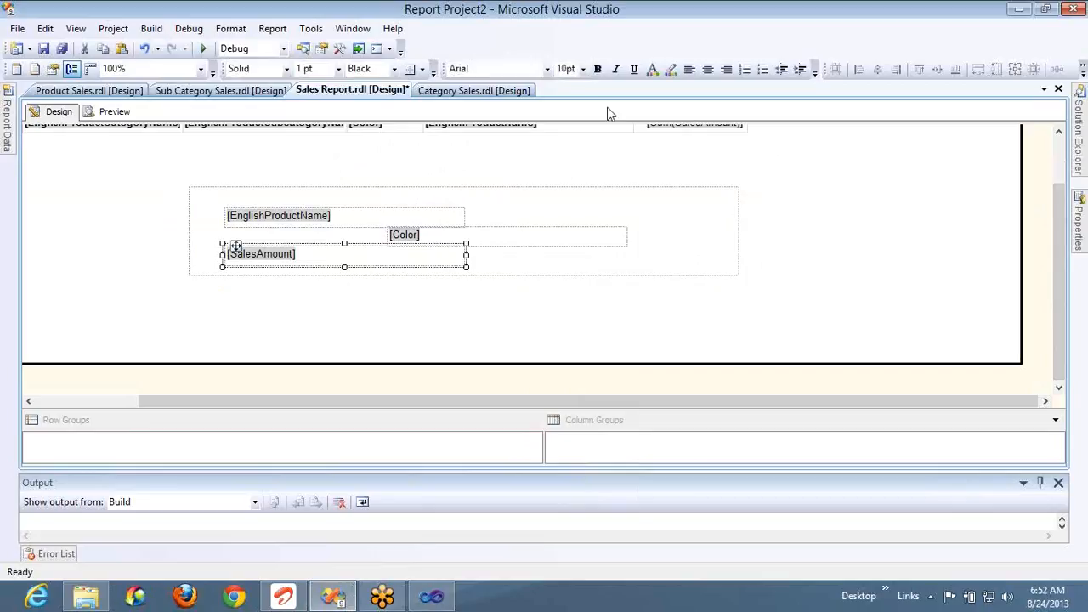
left_click(689, 70)
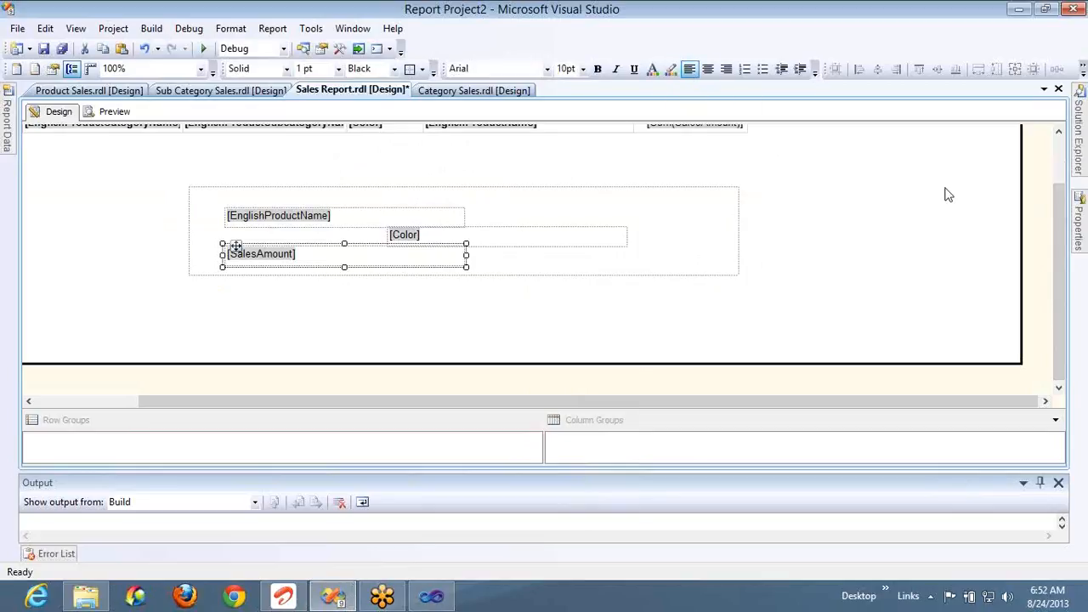
Step: Delete the whole Sales matrix above the list from the report body
left_click(1058, 167)
left_click(102, 169)
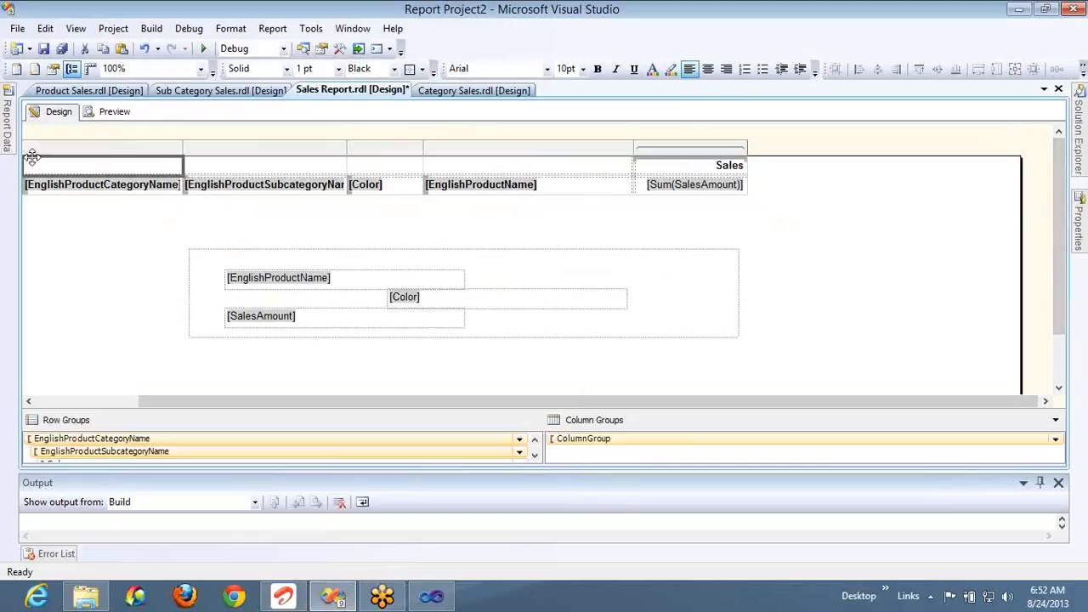
left_click(46, 400)
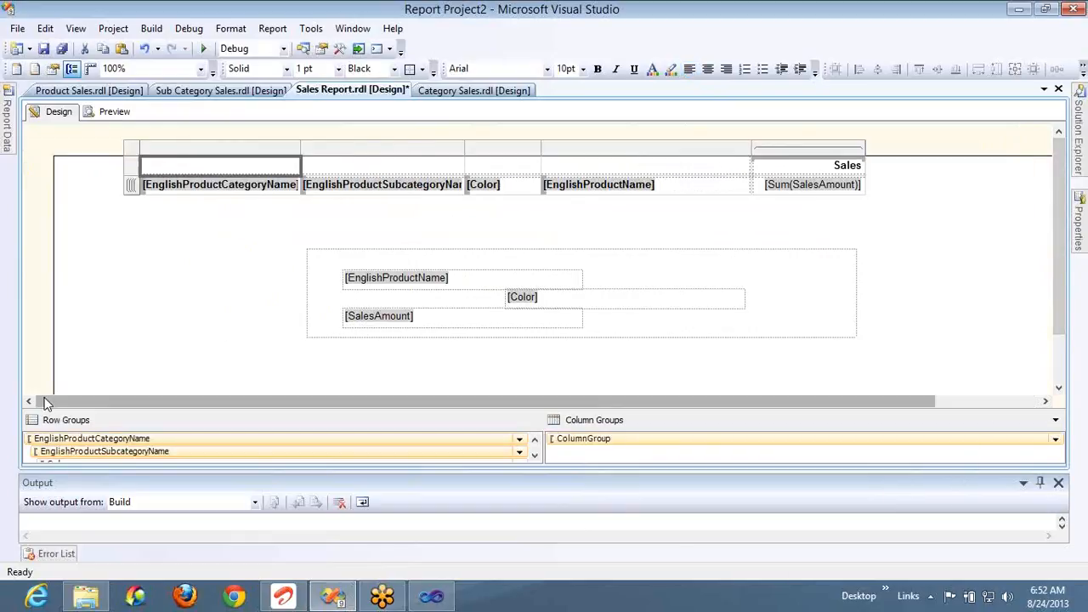
left_click(134, 151)
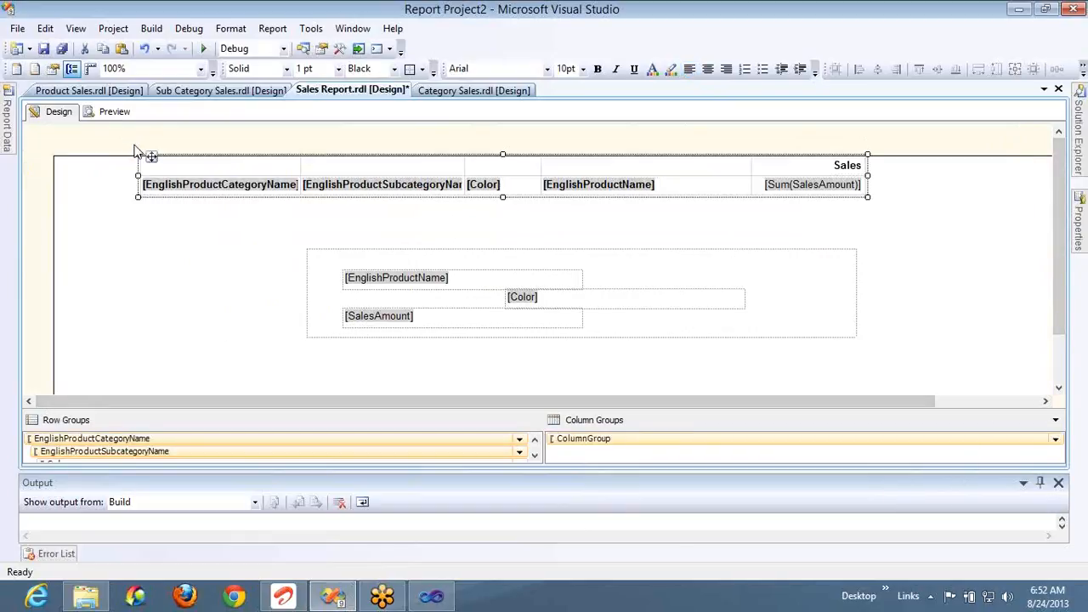
key("Delete")
Step: Check the report preview for the Category prompt and delete the report parameter paramCat in the design
left_click(128, 113)
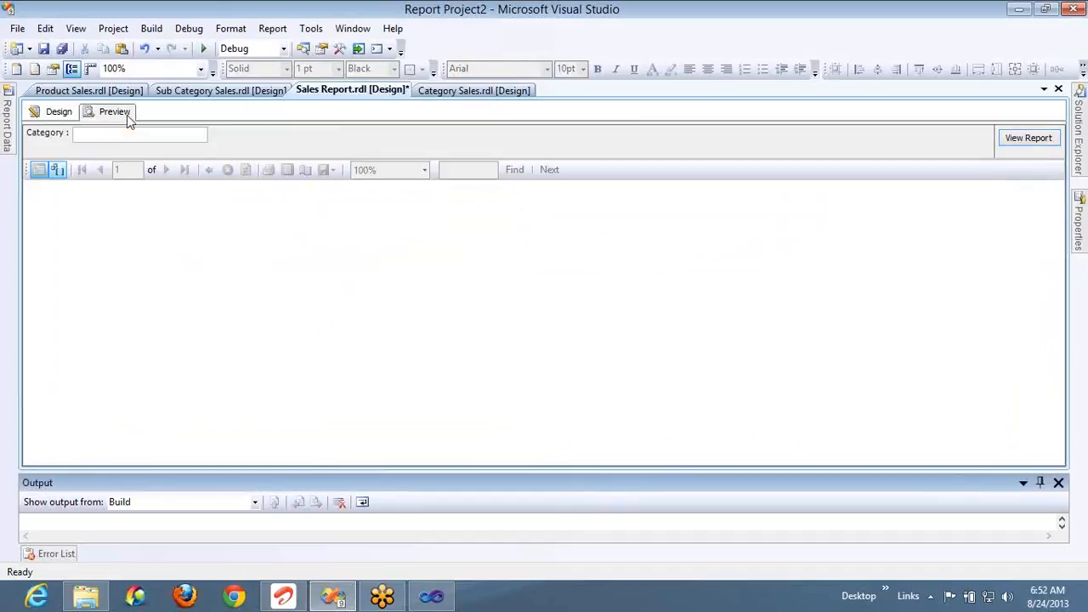
left_click(52, 111)
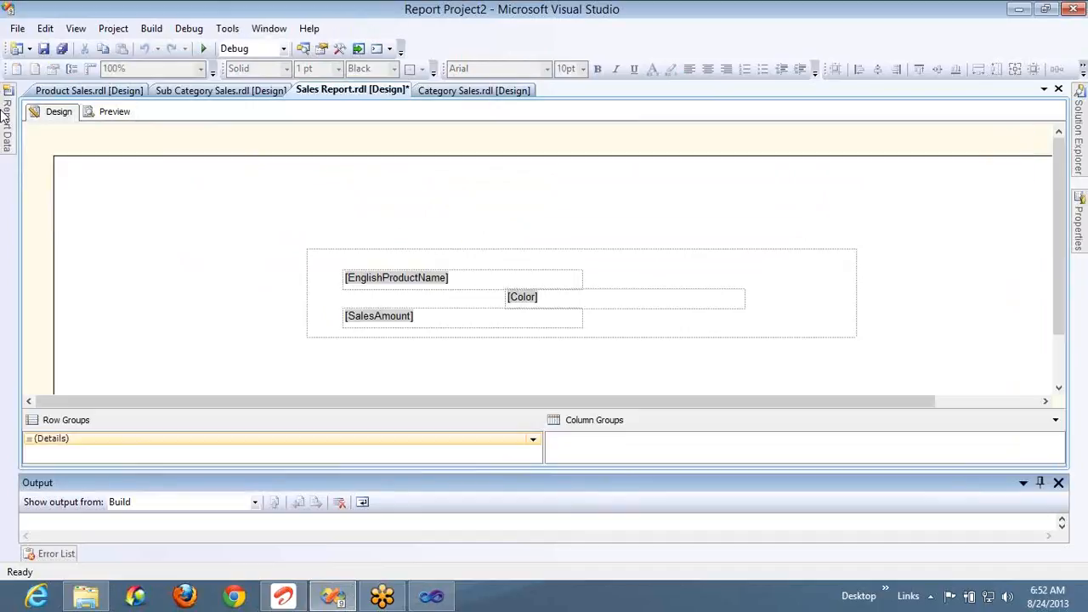
left_click(4, 117)
left_click(80, 157)
key("Delete")
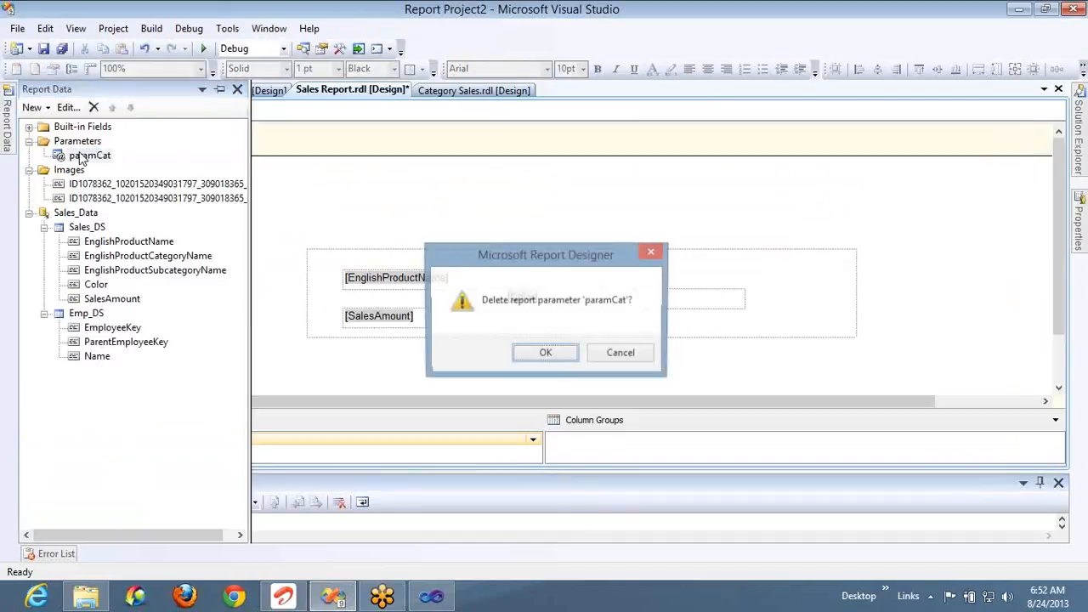
key("Return")
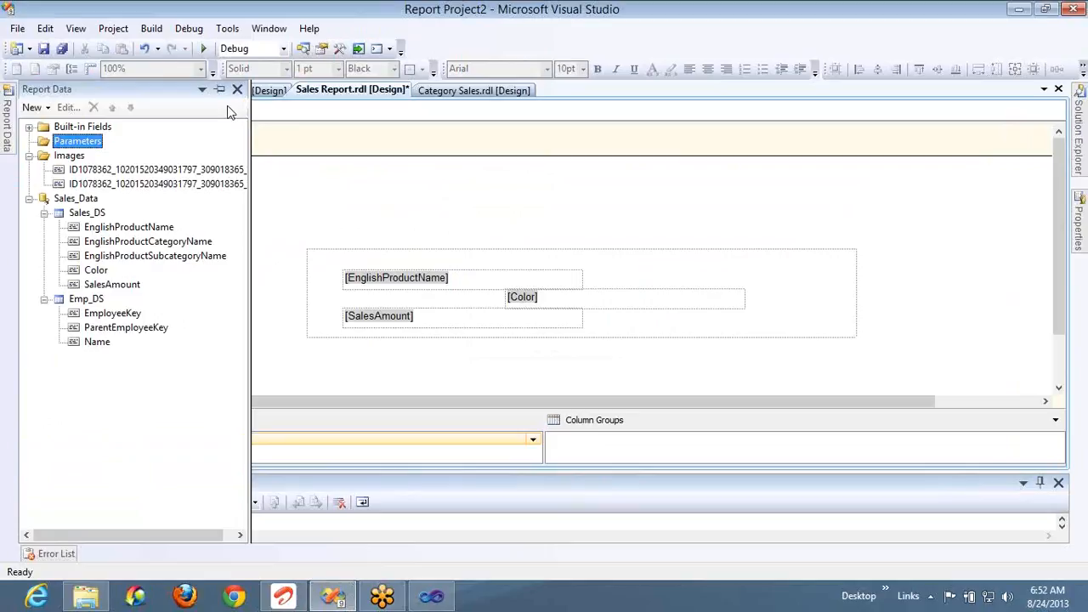
Step: Move the list up and left into the top-left corner of the report body
left_click(323, 216)
left_click(327, 266)
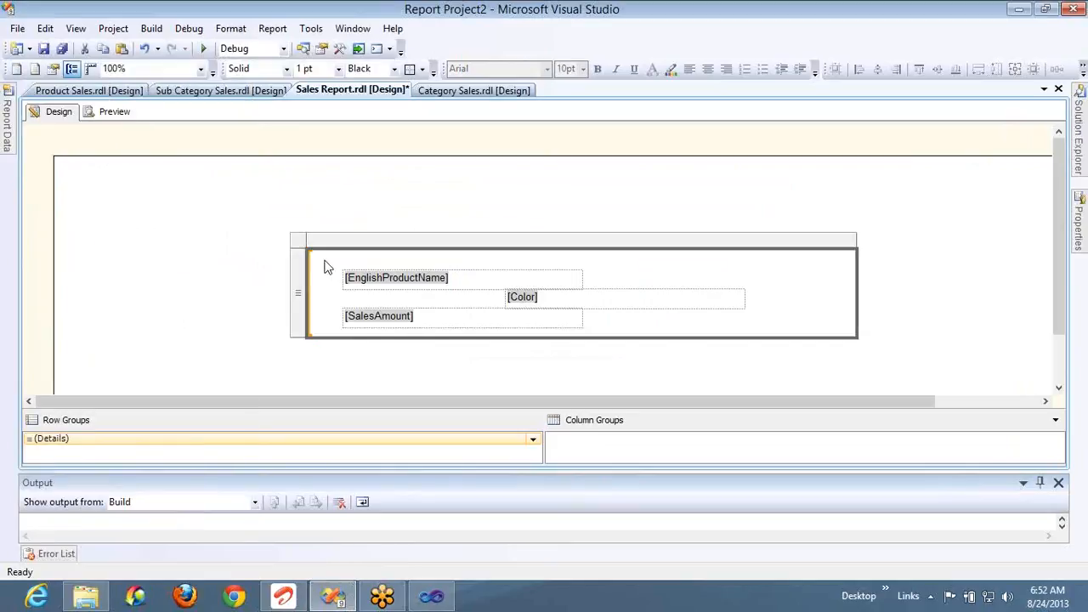
left_click(327, 266)
key("Up")
key("Up")
key("Up")
key("Up")
key("Up")
key("Up")
key("Up")
key("Up")
key("Up")
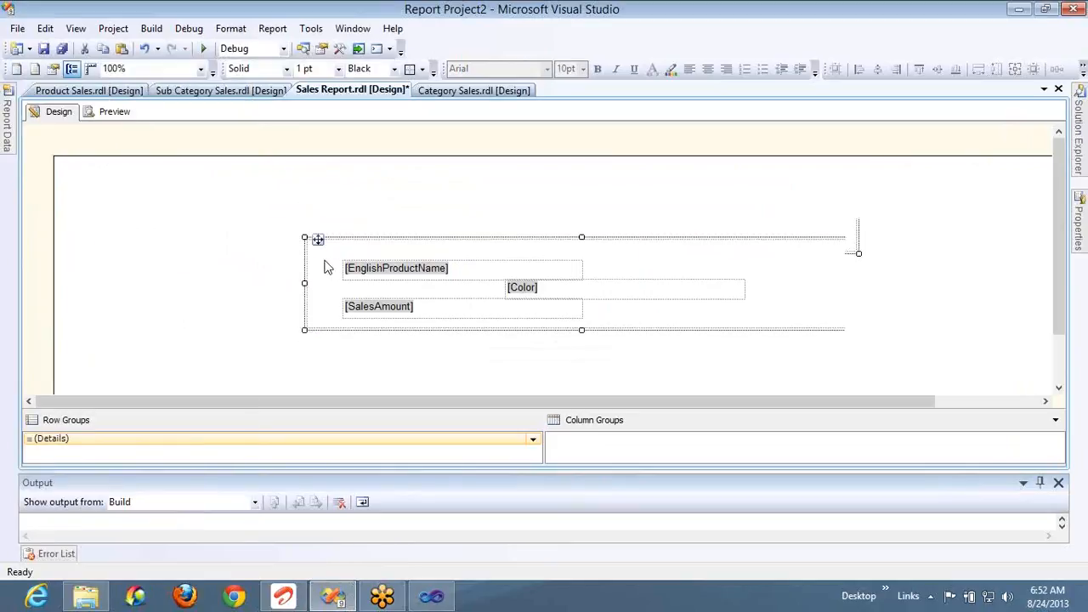
key("Left")
key("Left")
key("Left")
key("Left")
key("Left")
key("Left")
key("Left")
key("Left")
key("Left")
key("Left")
key("Left")
key("Left")
key("Left")
key("Left")
key("Left")
key("Left")
key("Left")
key("Left")
key("Left")
key("Left")
key("Left")
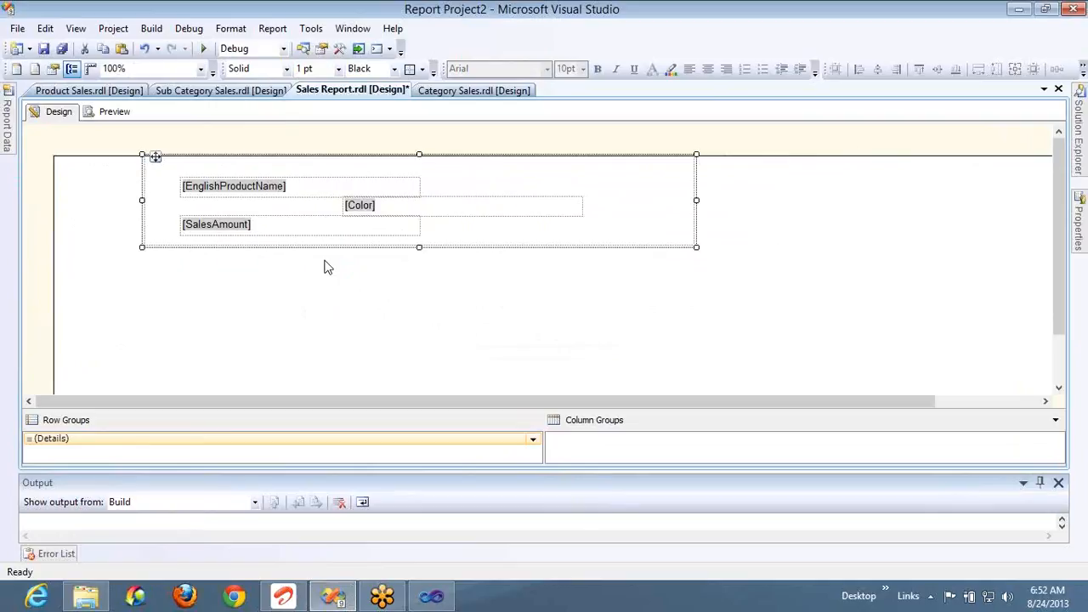
Step: Narrow the list so its right edge sits just beyond the Color text box
key("shift+Left")
key("shift+Left")
key("shift+Left")
key("shift+Left")
key("shift+Left")
key("shift+Left")
key("shift+Left")
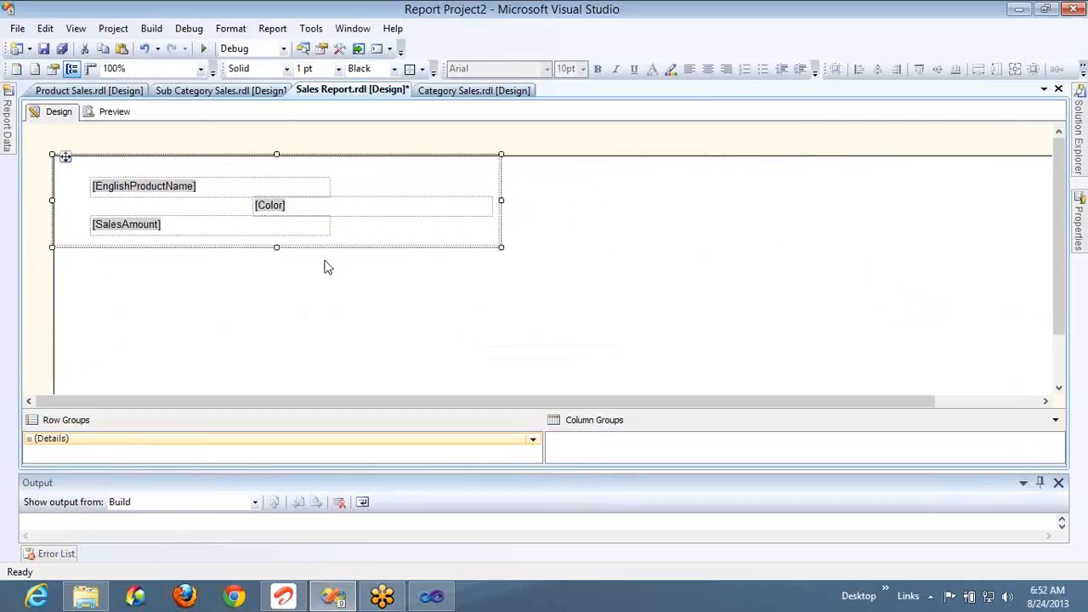
Step: View the value expression of the Color text box in the list and close it without changes
right_click(412, 213)
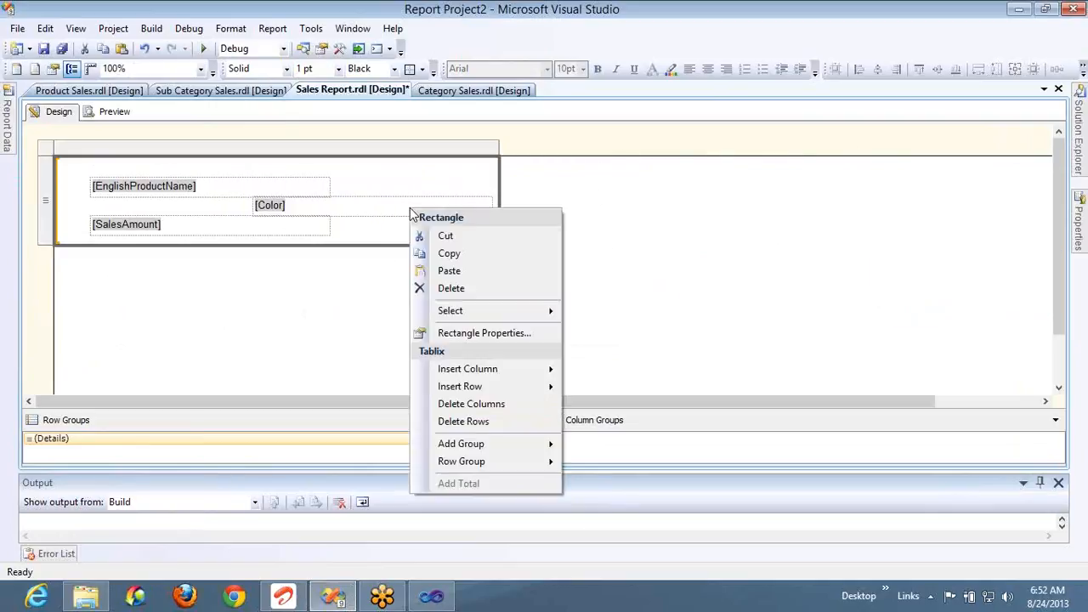
mouse_move(442, 310)
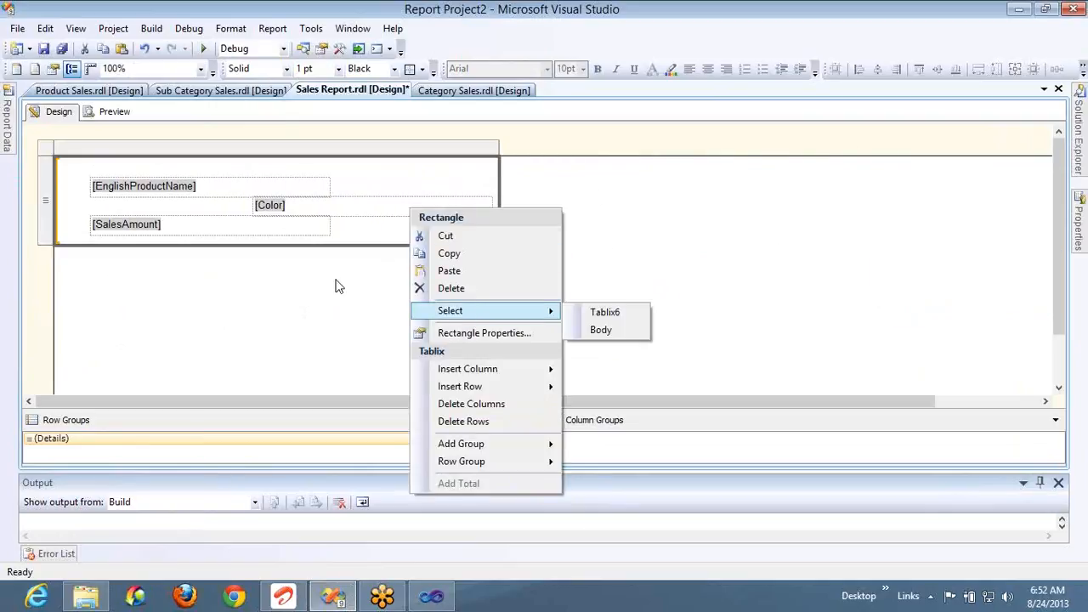
left_click(369, 205)
right_click(371, 206)
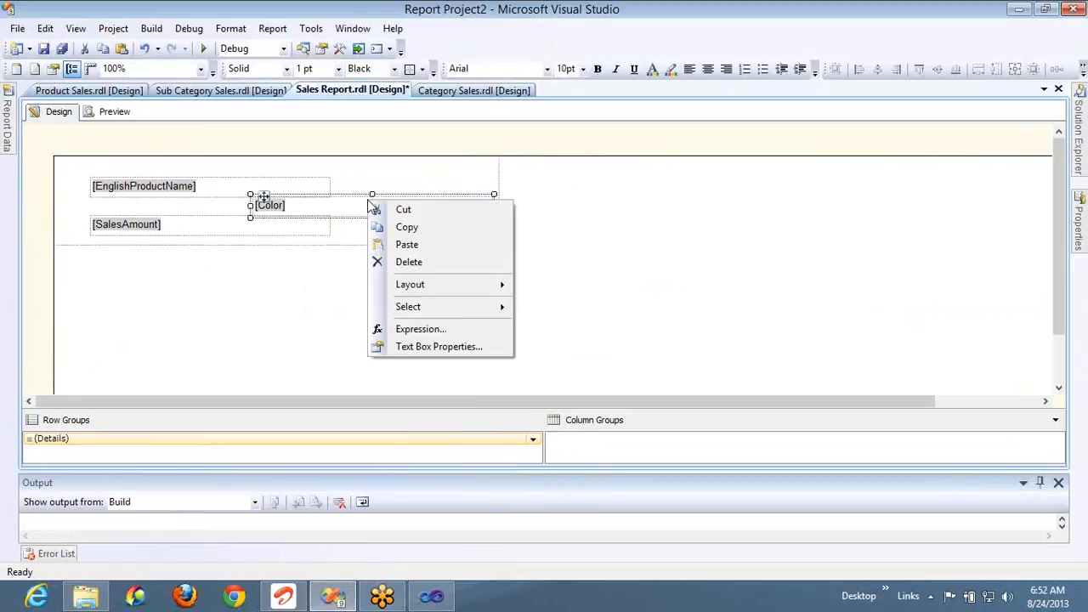
left_click(420, 329)
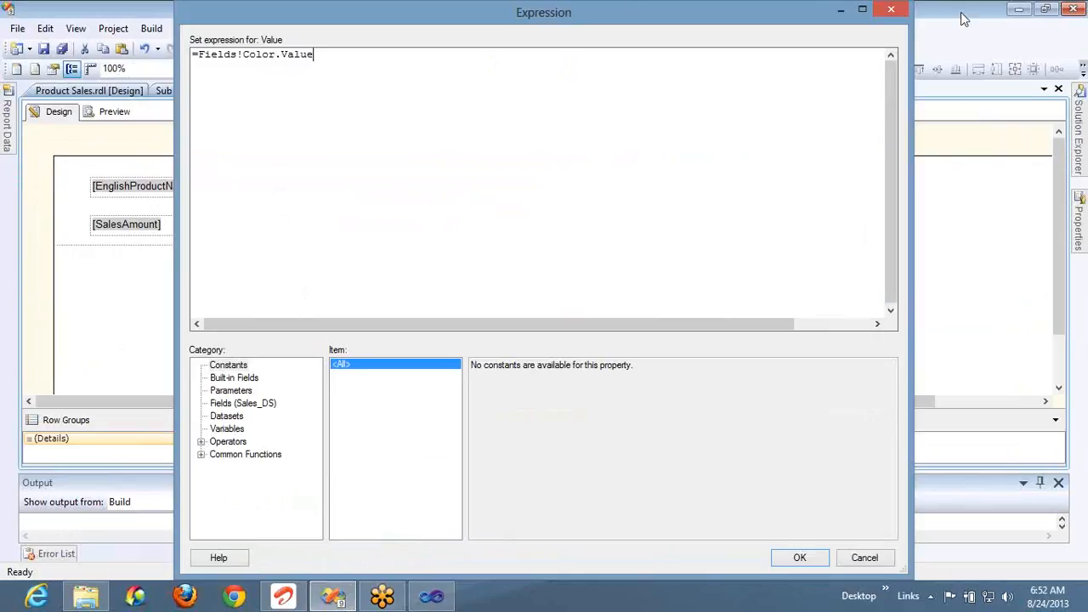
left_click(894, 9)
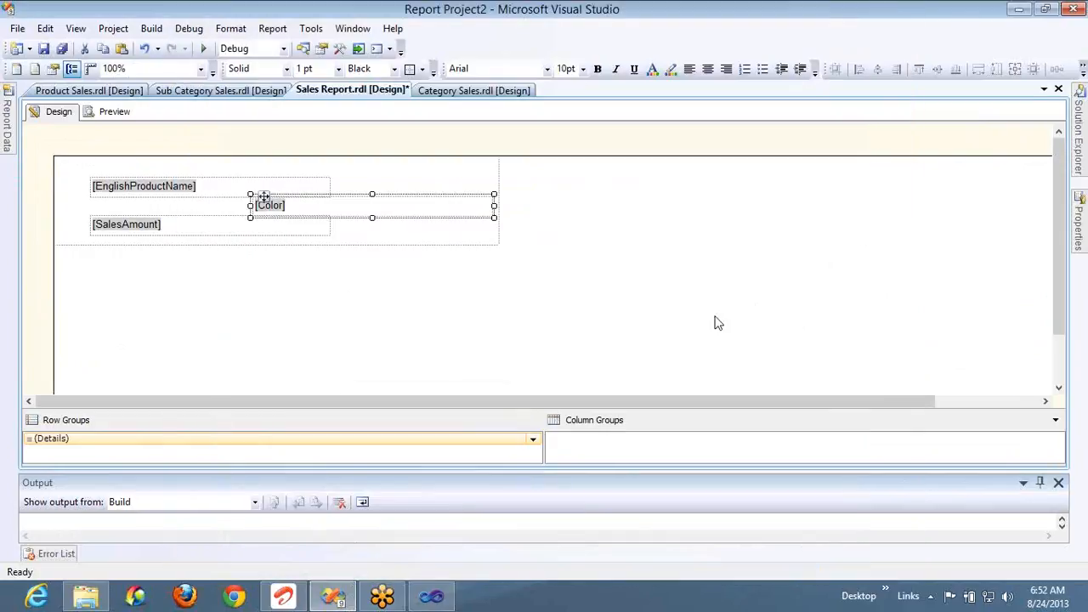
left_click(628, 316)
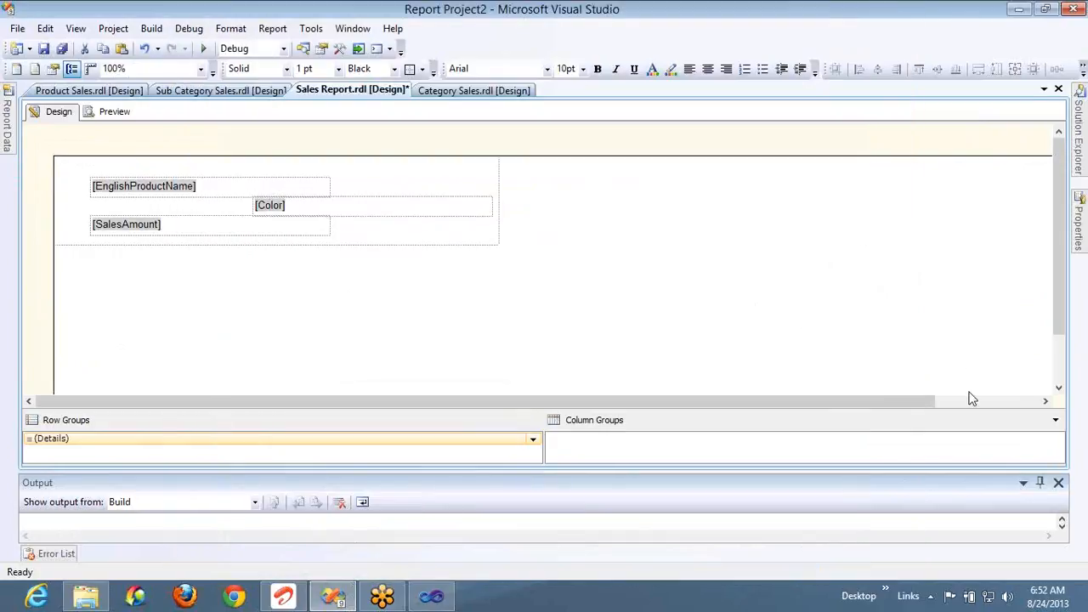
Step: Shrink the report body's height and width to the list's edges and preview the report
left_click(1060, 371)
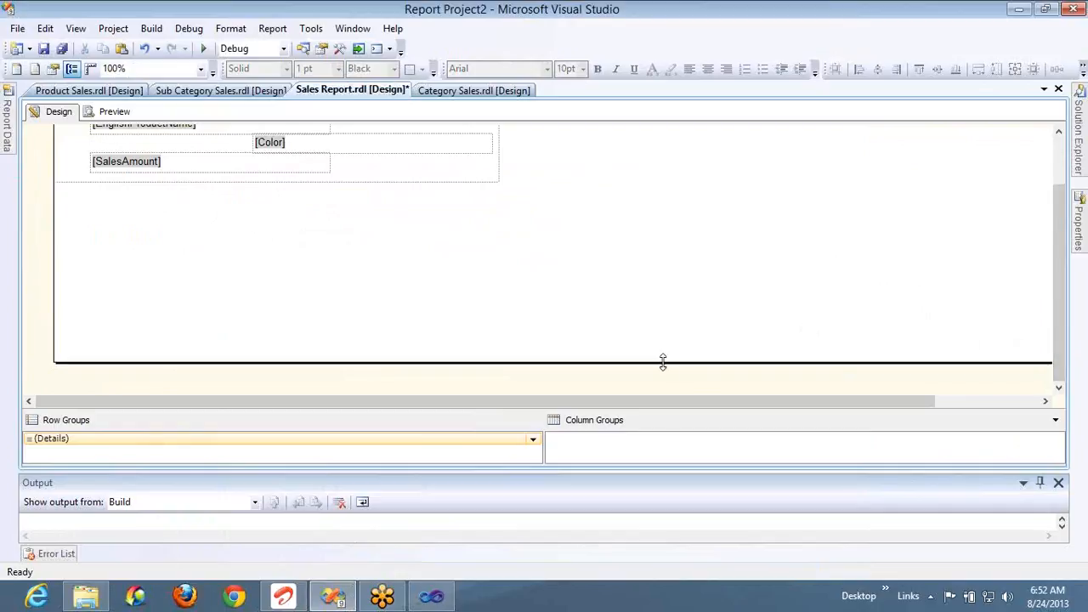
left_click_drag(659, 349, 685, 149)
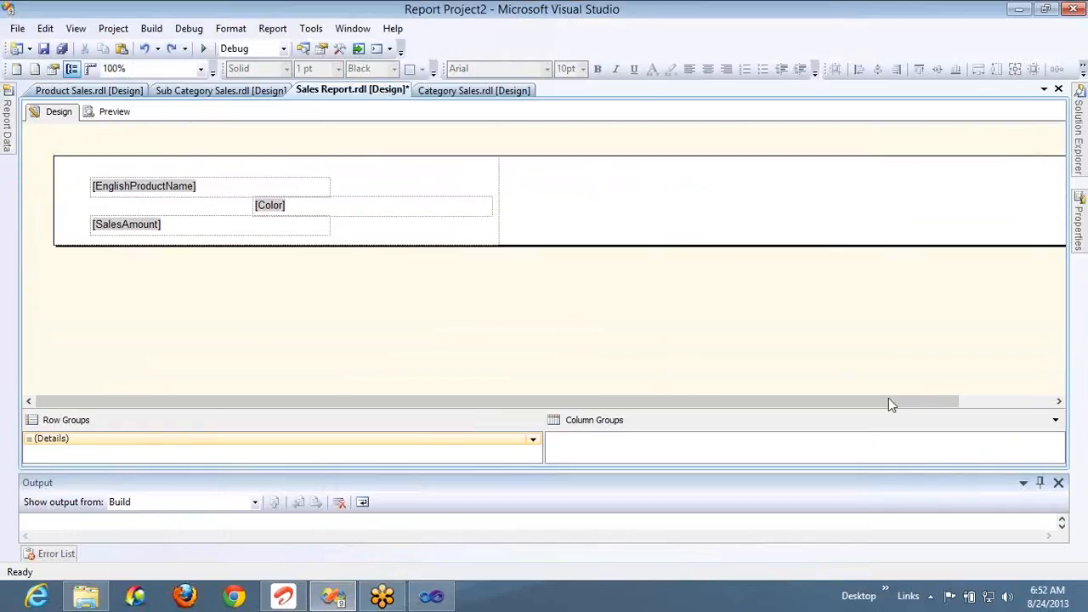
left_click(1039, 402)
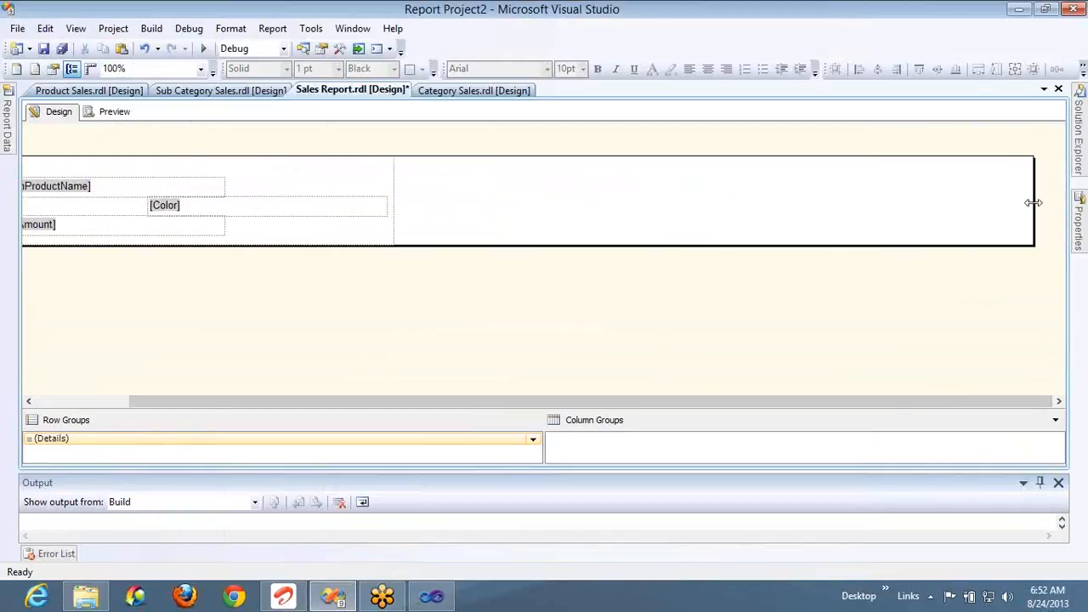
left_click_drag(1021, 202, 391, 179)
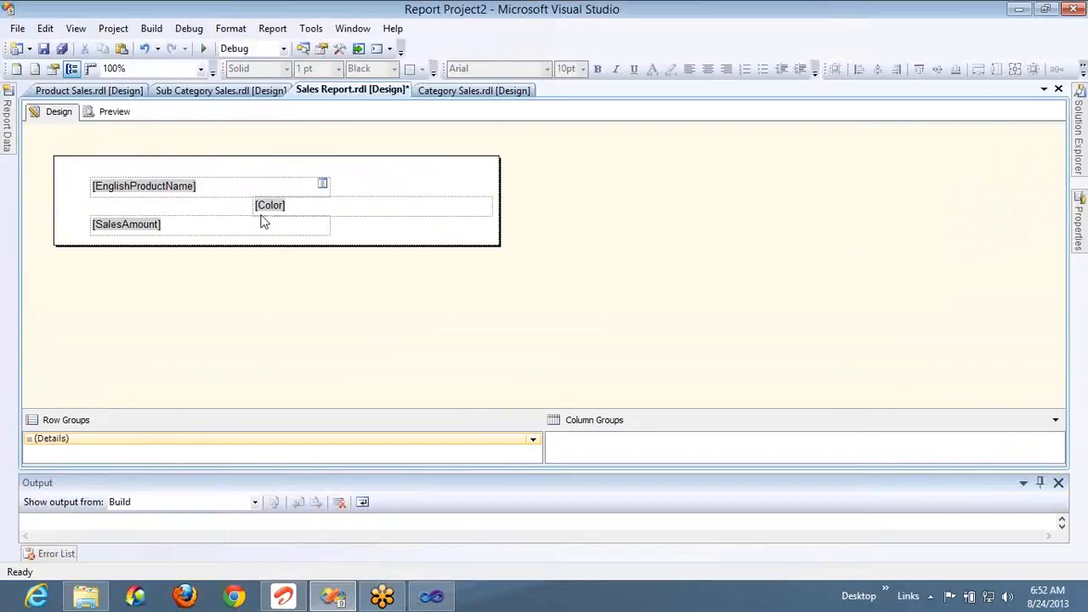
left_click(114, 112)
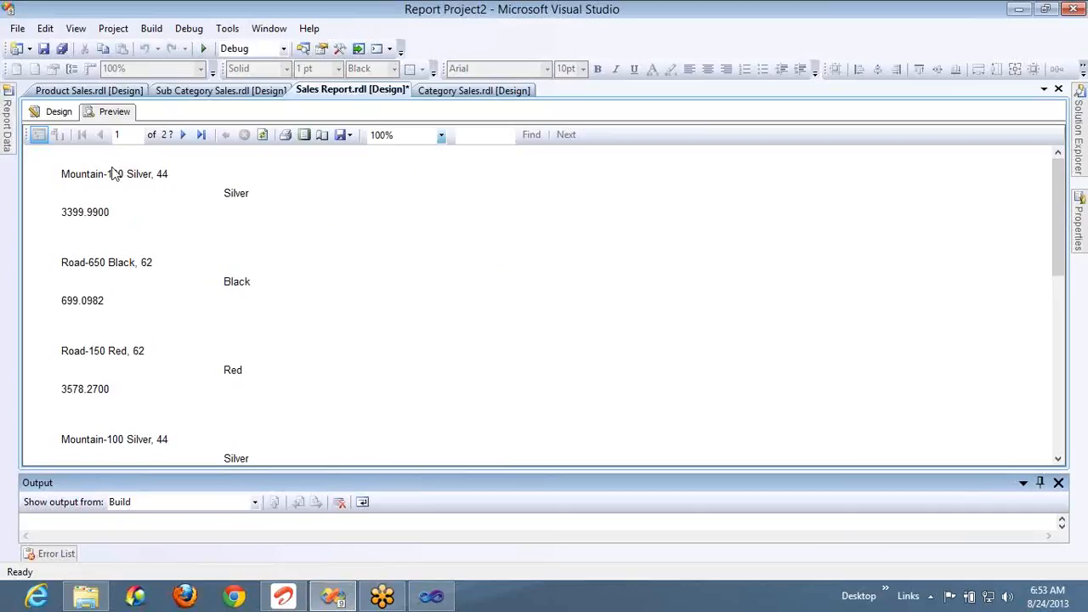
left_click(68, 112)
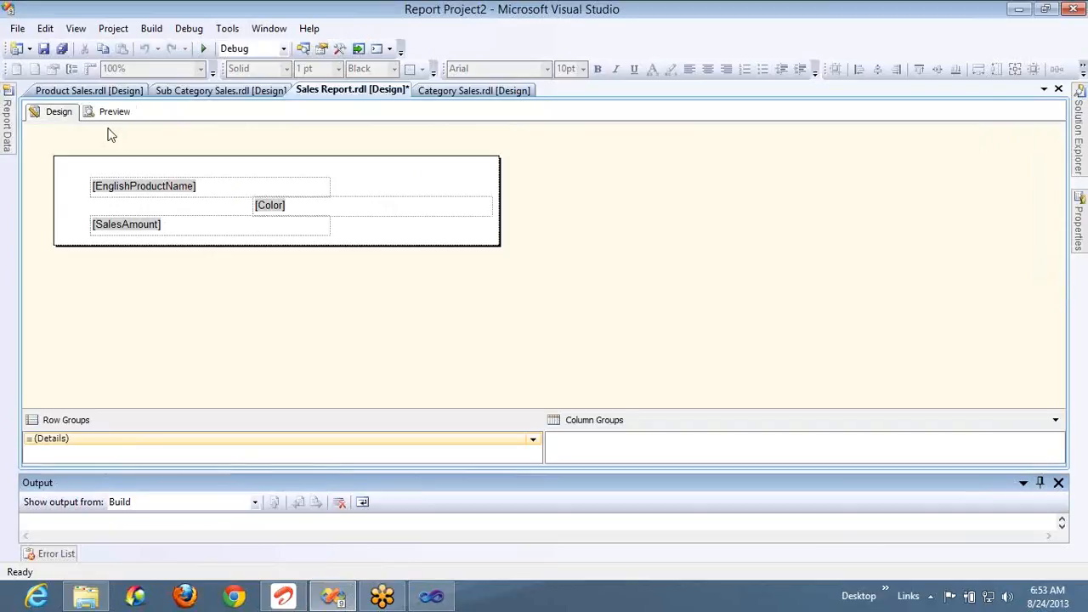
Step: Sort the list by EnglishProductName from A to Z in its tablix properties and preview the report
left_click(112, 175)
right_click(50, 150)
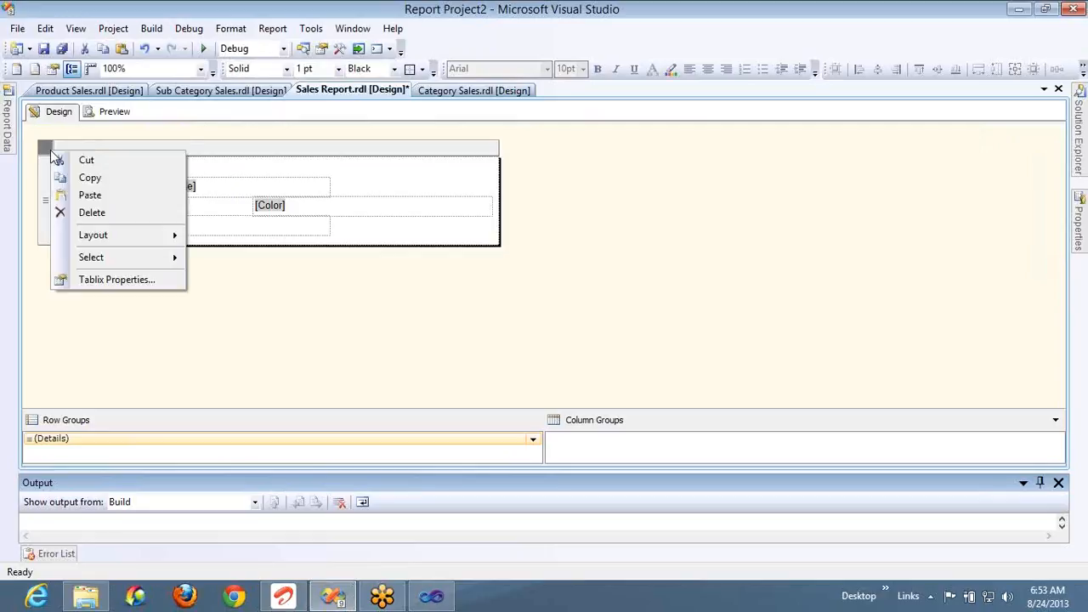
left_click(113, 280)
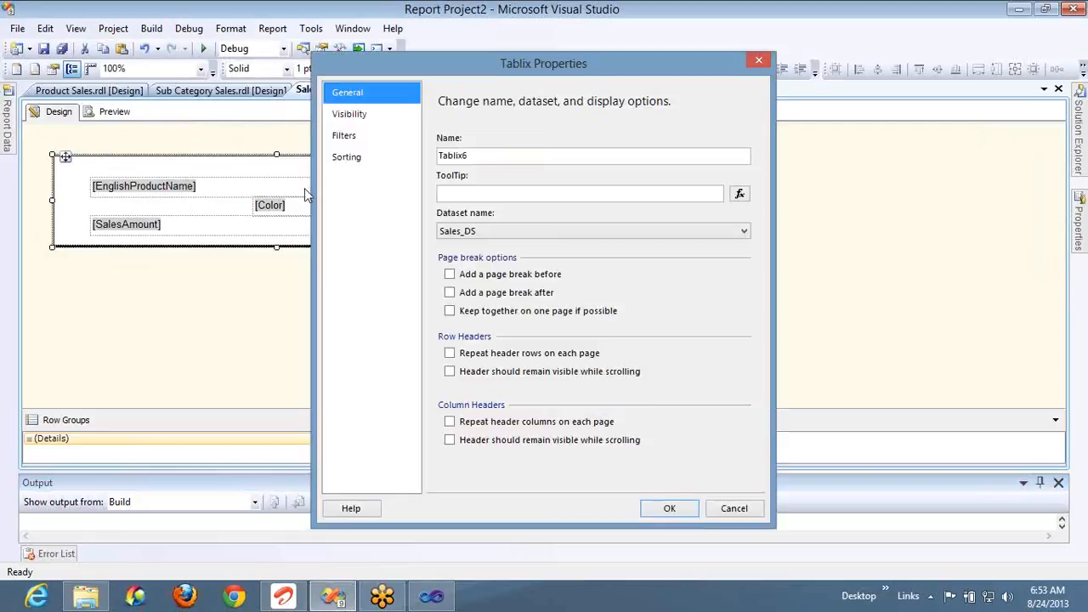
left_click(346, 157)
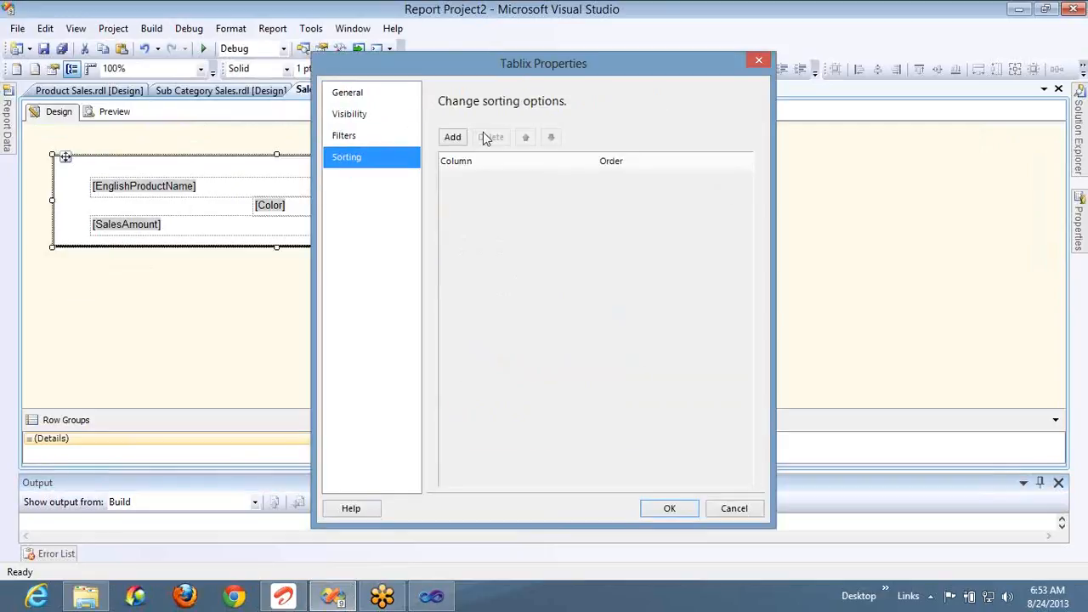
left_click(452, 137)
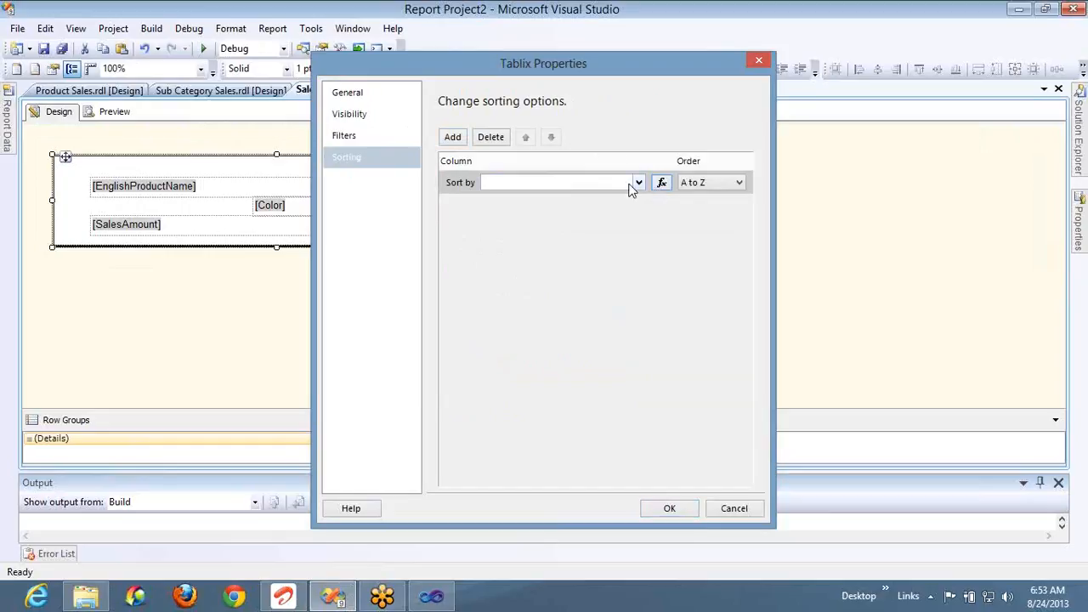
left_click(638, 183)
left_click(587, 198)
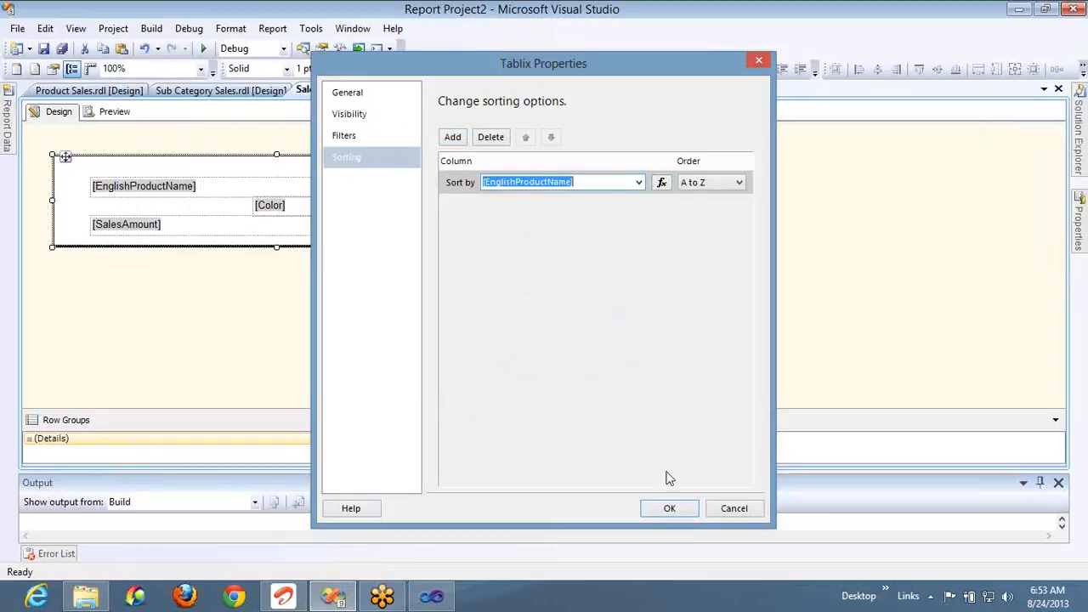
left_click(669, 507)
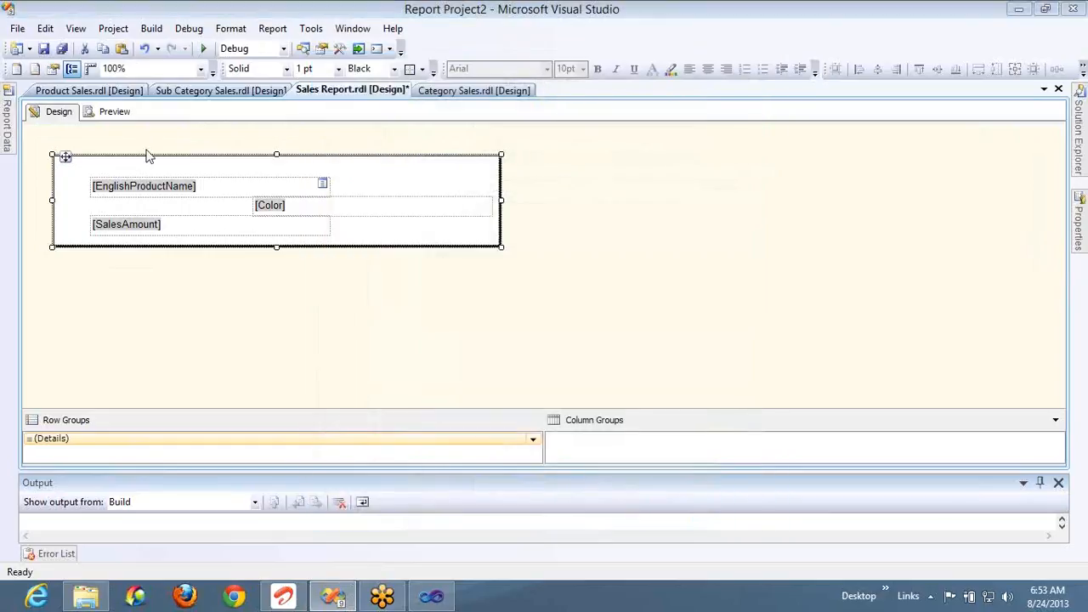
left_click(118, 111)
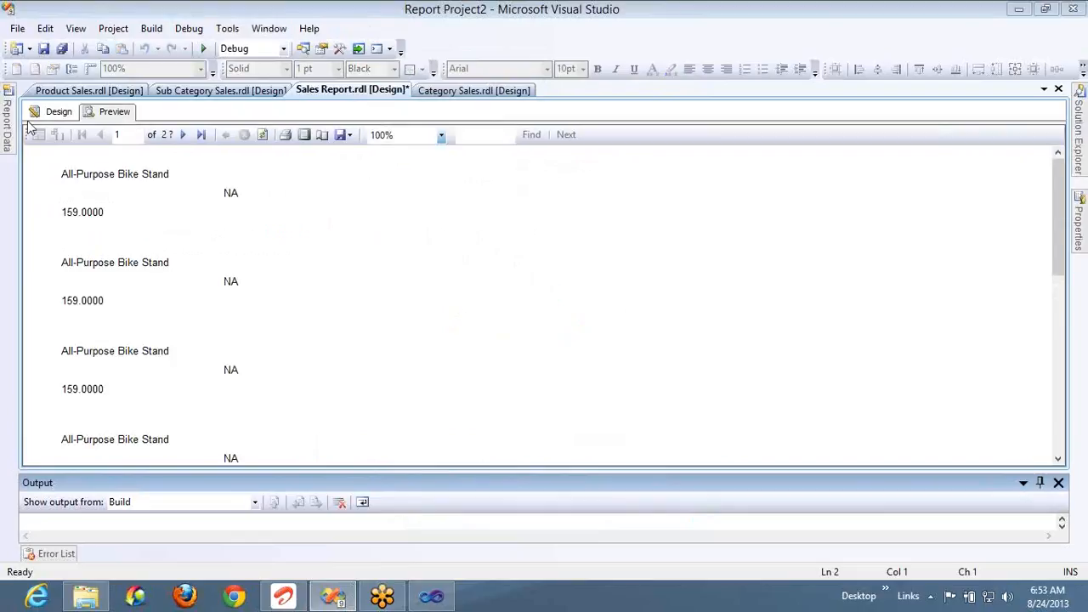
left_click(53, 111)
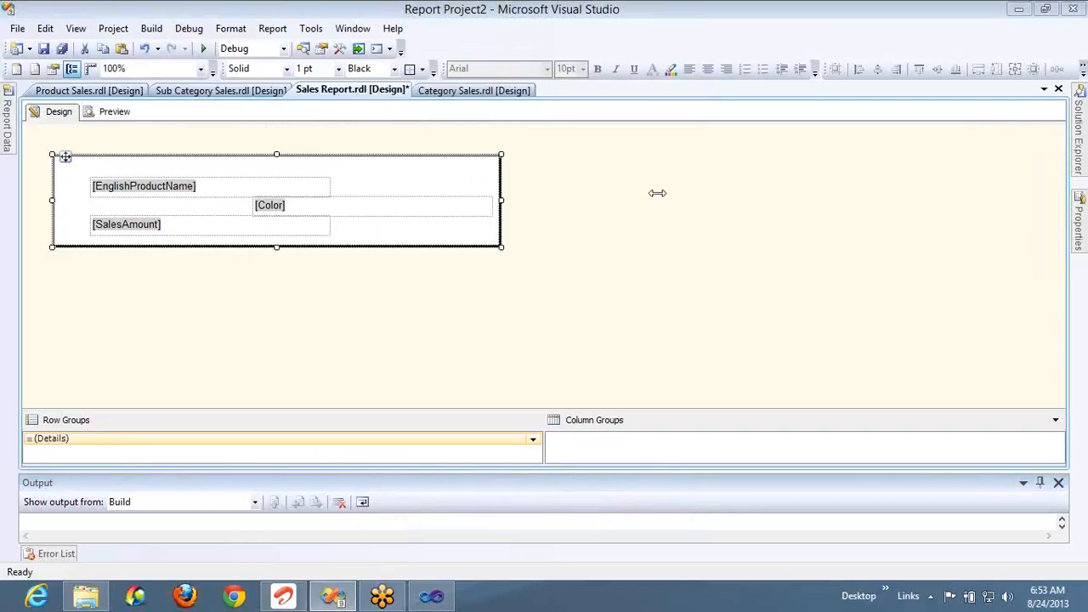
Step: Widen the list well beyond the Color text box and extend the report body below the list
left_click_drag(657, 193, 808, 184)
right_click(726, 187)
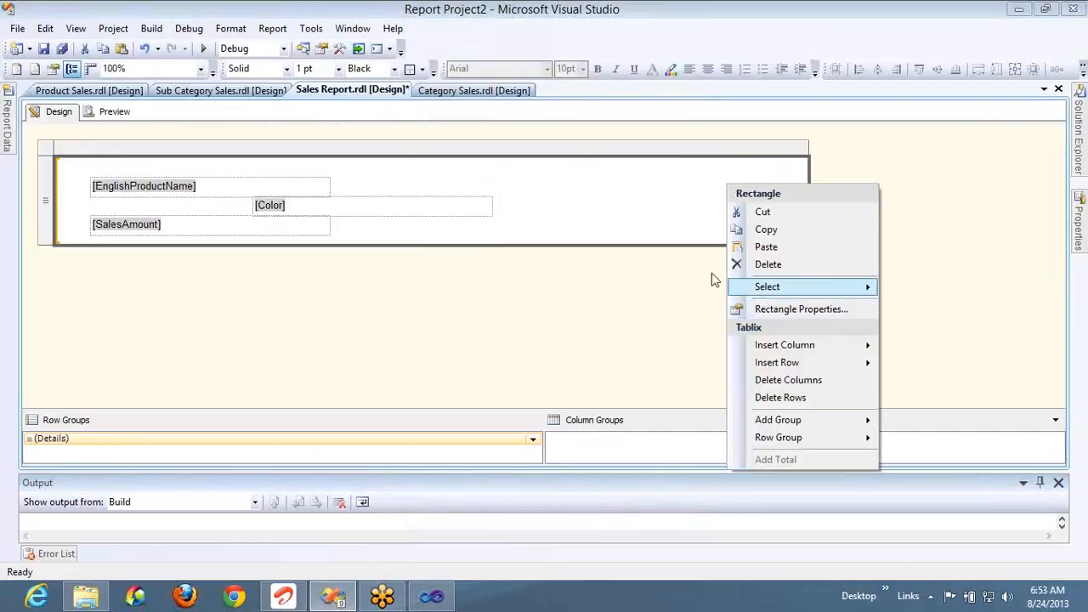
left_click(692, 294)
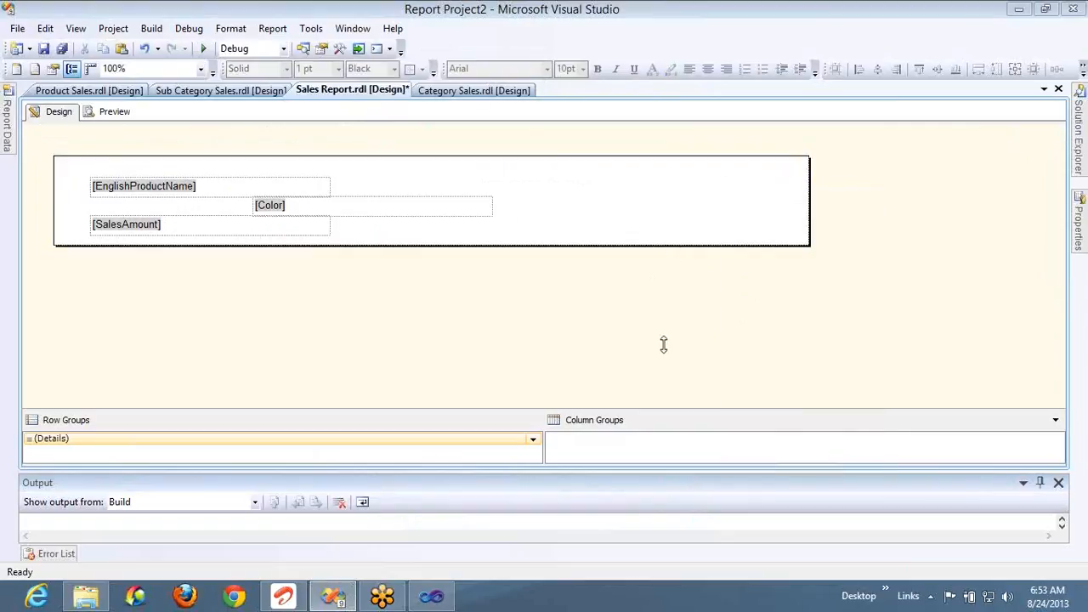
left_click_drag(664, 344, 664, 363)
Step: Insert an embedded image in the report body using the first JPEG from the Piggi folder, with its display set to Fit to size
right_click(593, 309)
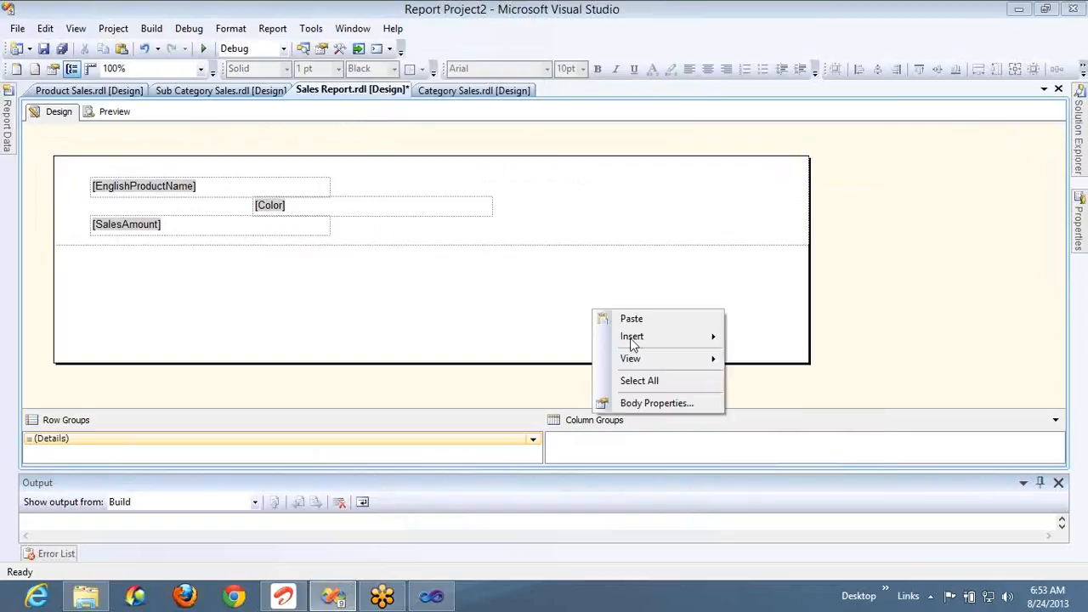
mouse_move(632, 340)
left_click(759, 445)
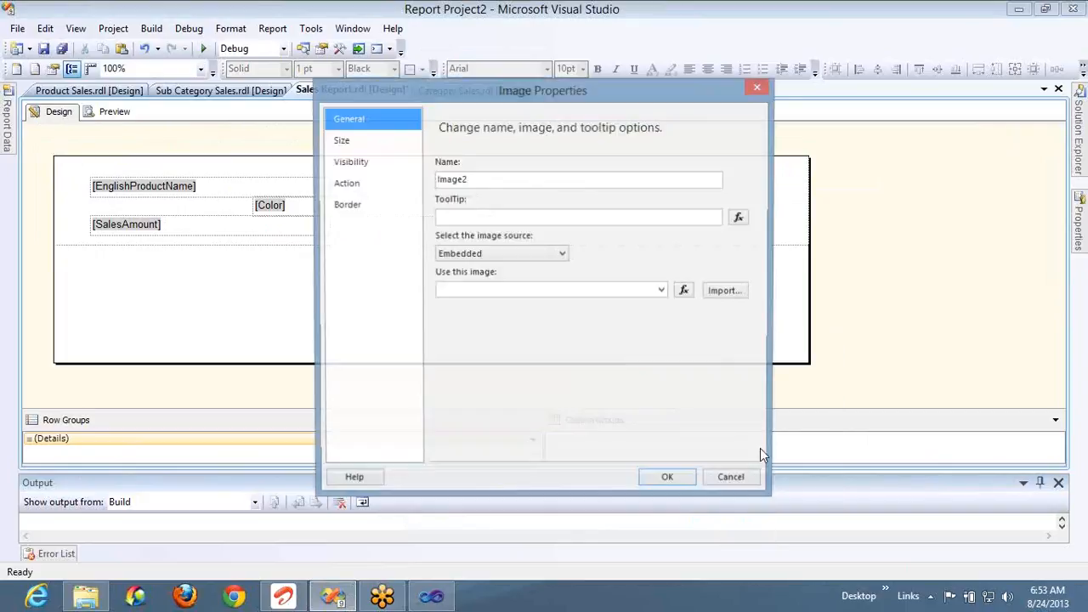
left_click(725, 291)
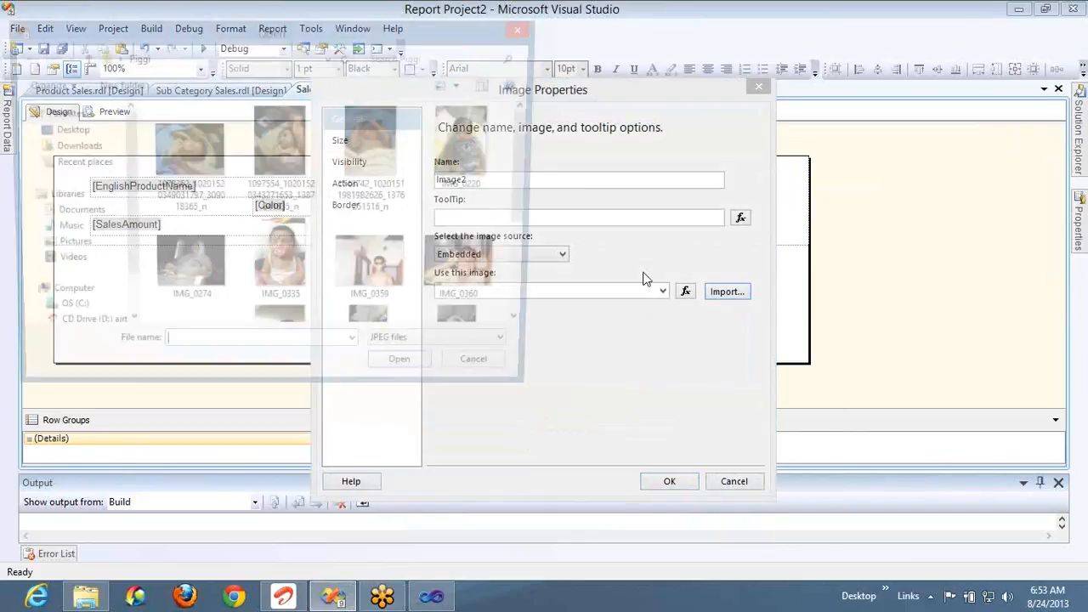
double_click(192, 148)
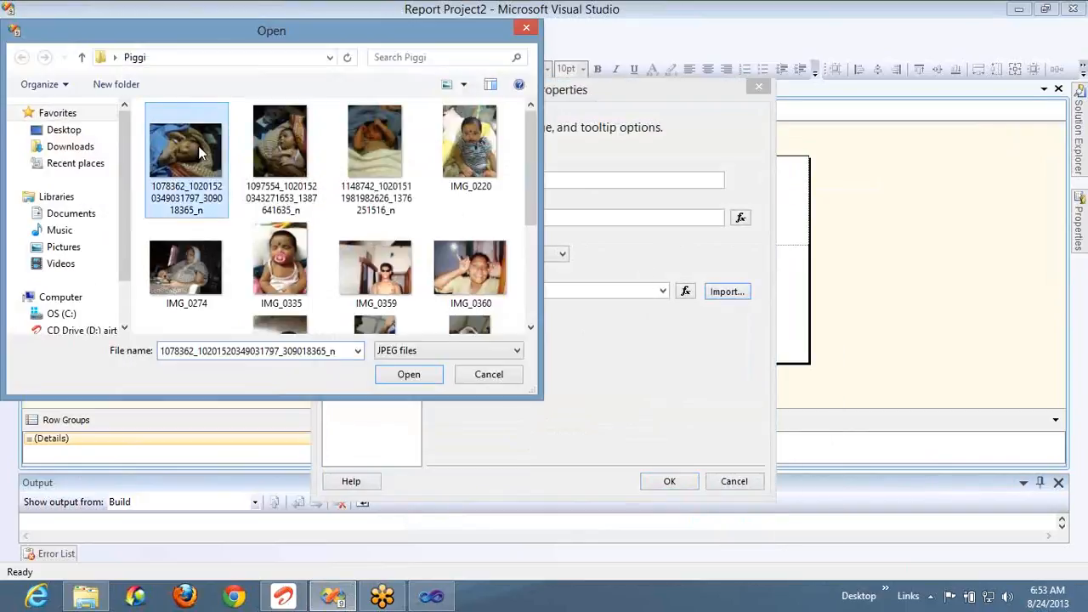
left_click(349, 140)
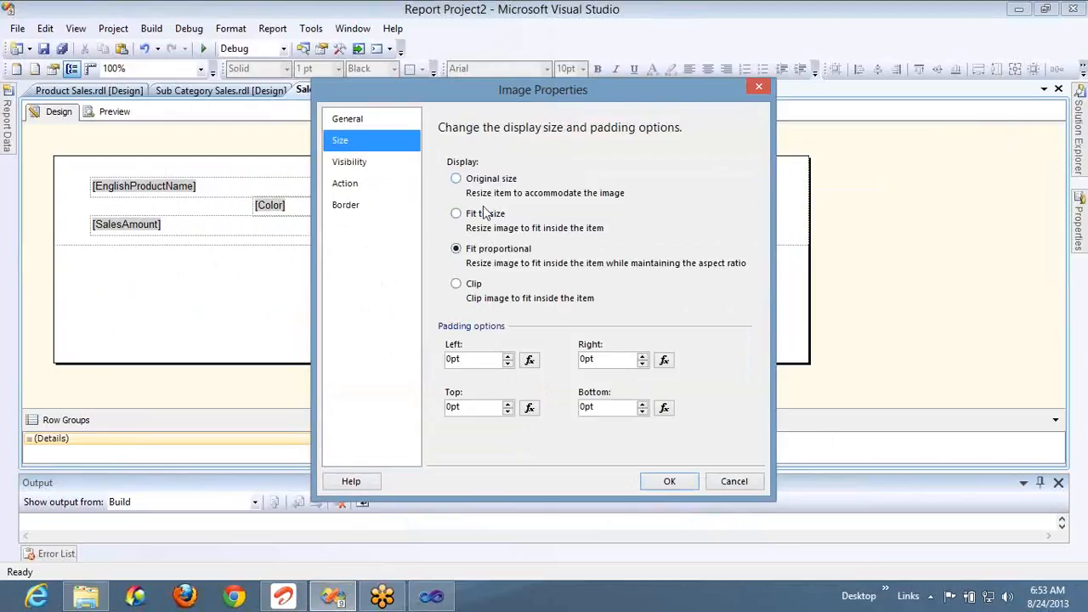
left_click(487, 214)
left_click(669, 481)
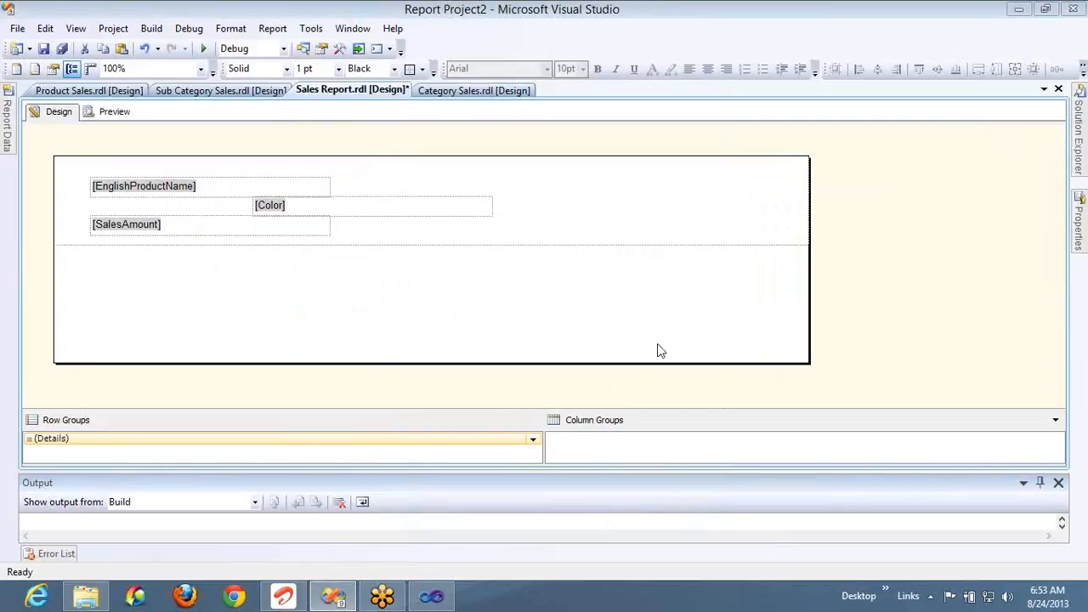
Step: Place the image inside the list and shift it just past the right end of the Color text box
left_click(629, 209)
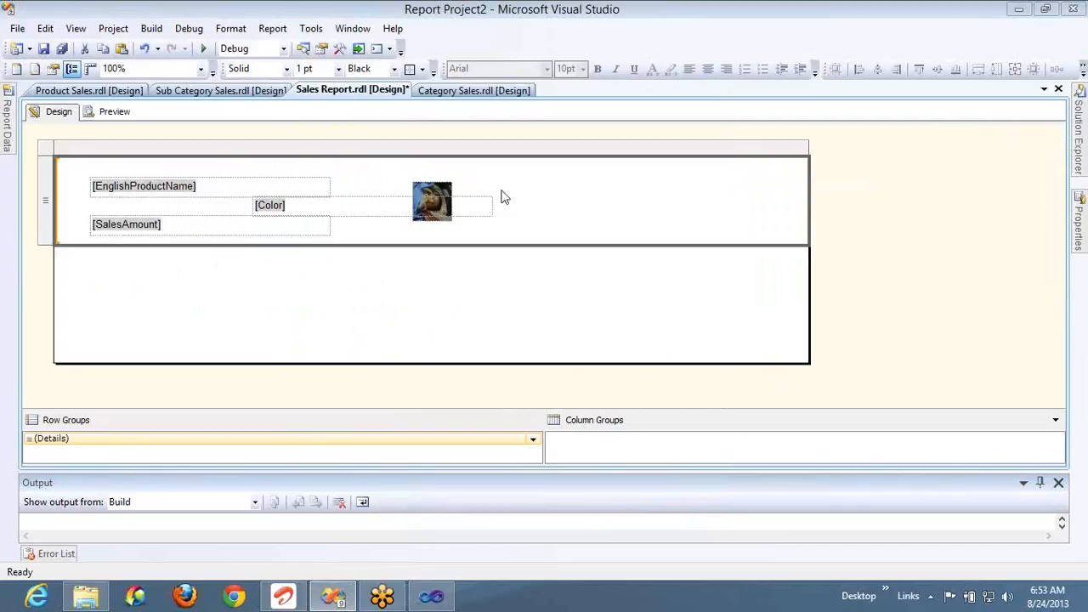
left_click(433, 194)
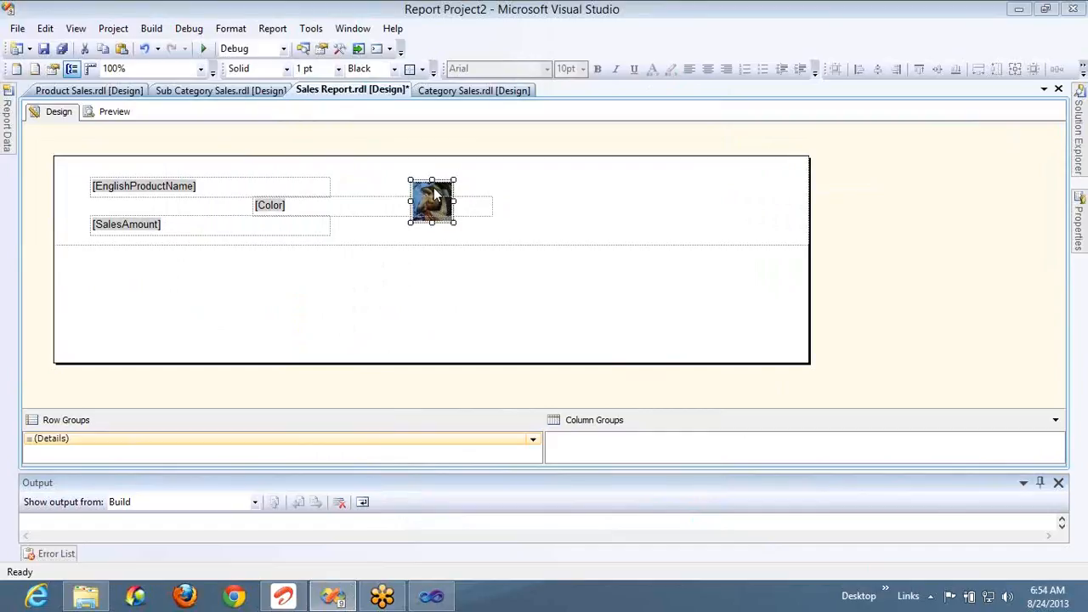
key("Right")
key("Right")
key("Right")
key("Right")
key("Right")
key("Right")
key("Right")
key("Right")
key("Right")
key("Right")
key("Right")
key("Right")
key("Right")
key("Right")
key("Right")
key("Right")
key("Right")
key("Right")
key("Right")
key("Right")
key("Right")
key("Right")
key("Down")
key("Down")
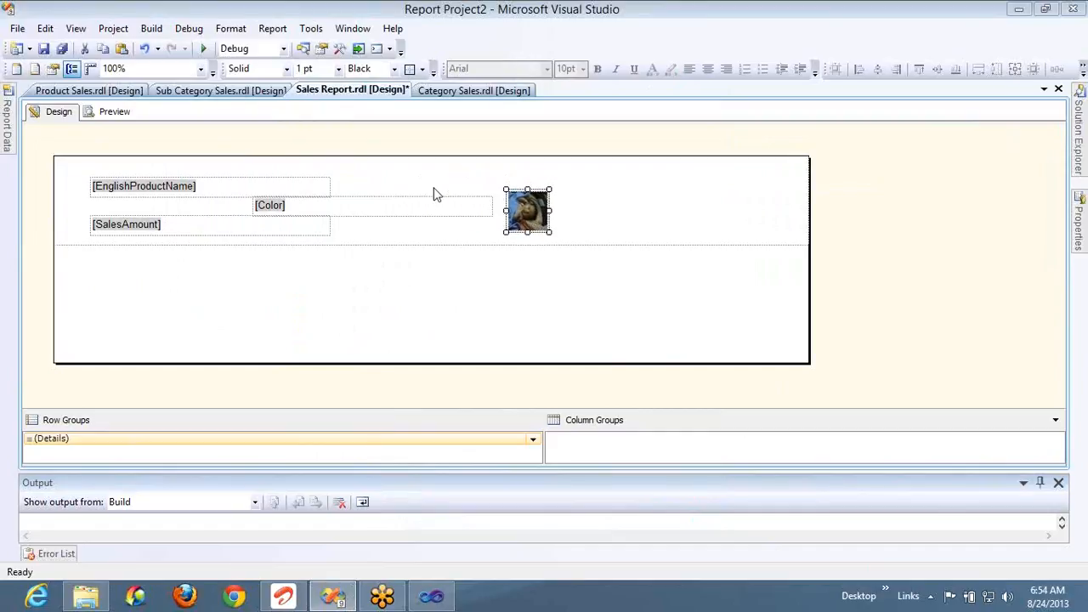
key("Up")
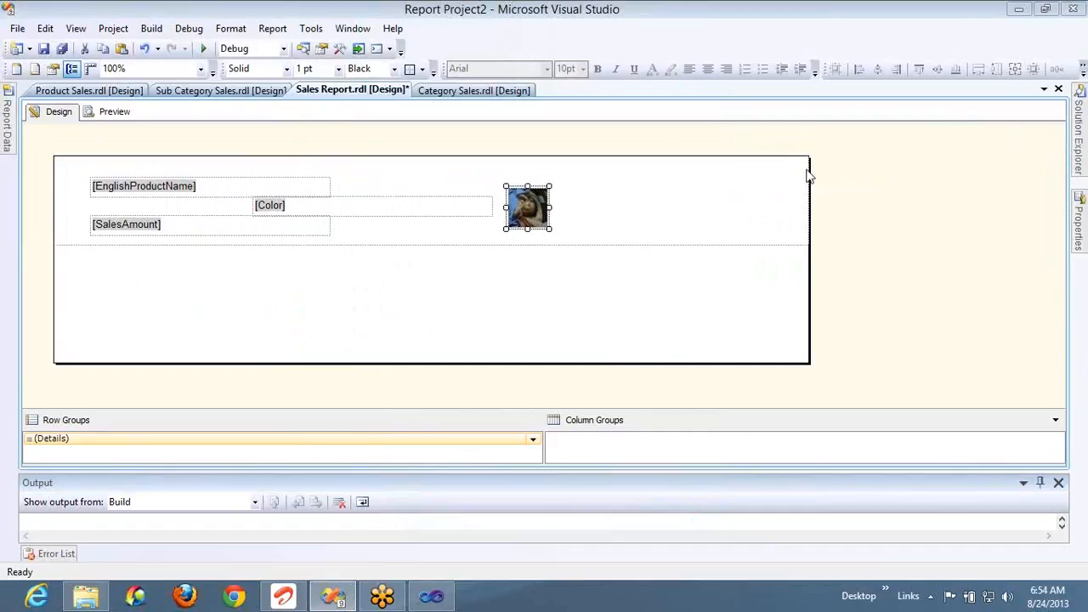
Step: Narrow the list so its right edge sits just beyond the image
left_click(666, 202)
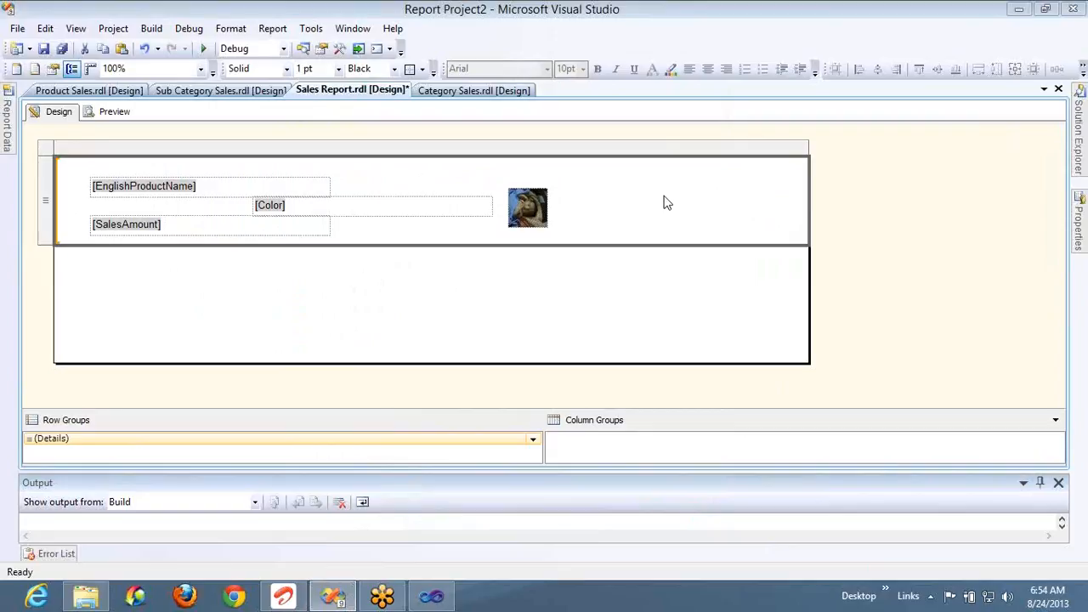
left_click(785, 192)
key("shift+Left")
key("shift+Left")
key("shift+Left")
key("shift+Left")
key("shift+Left")
key("shift+Left")
key("shift+Left")
key("shift+Left")
key("shift+Left")
key("shift+Left")
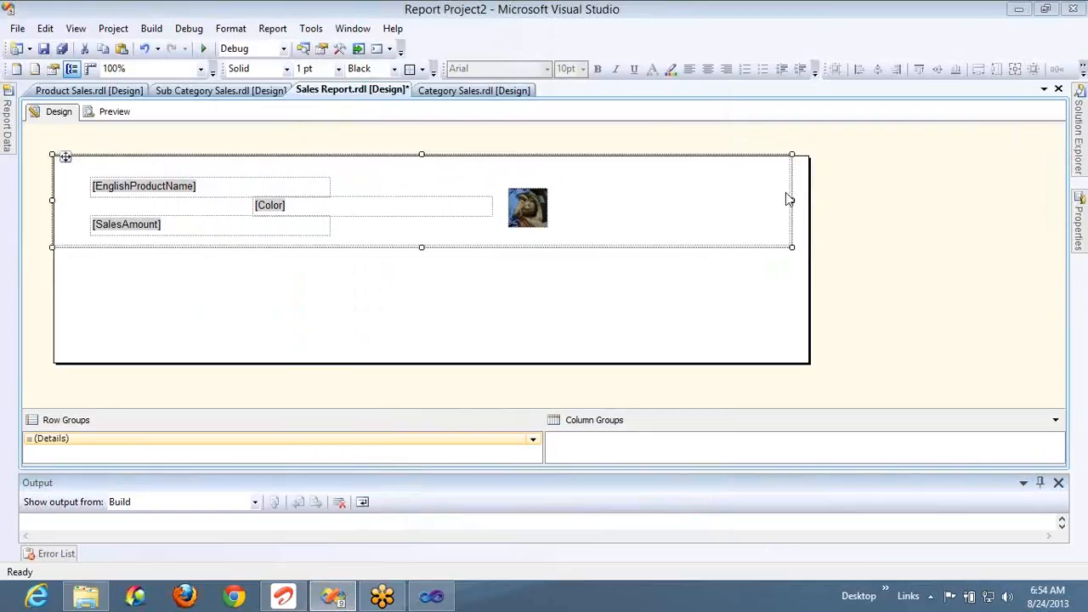
key("shift+Left")
key("shift+Left")
key("shift+Left")
key("shift+Left")
key("shift+Left")
key("shift+Left")
key("shift+Left")
key("shift+Left")
key("shift+Left")
key("shift+Left")
key("shift+Left")
key("shift+Left")
key("shift+Left")
key("shift+Left")
key("shift+Left")
key("shift+Left")
key("shift+Left")
key("shift+Left")
key("shift+Left")
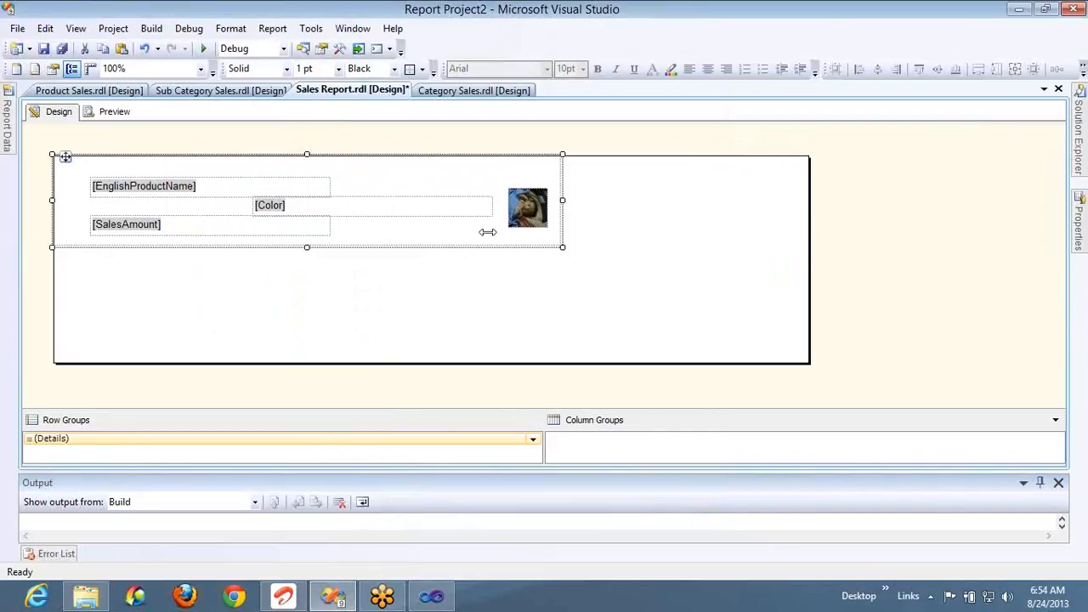
Step: Shrink the report body to the narrowed list's right and bottom edges and preview the report
left_click_drag(487, 231, 463, 255)
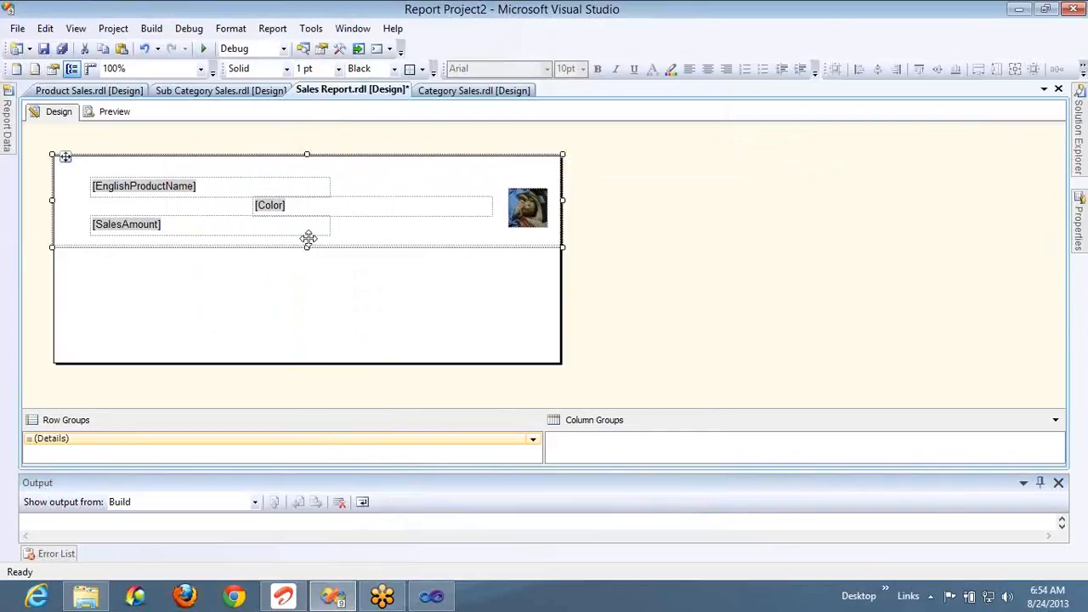
left_click_drag(308, 238, 280, 235)
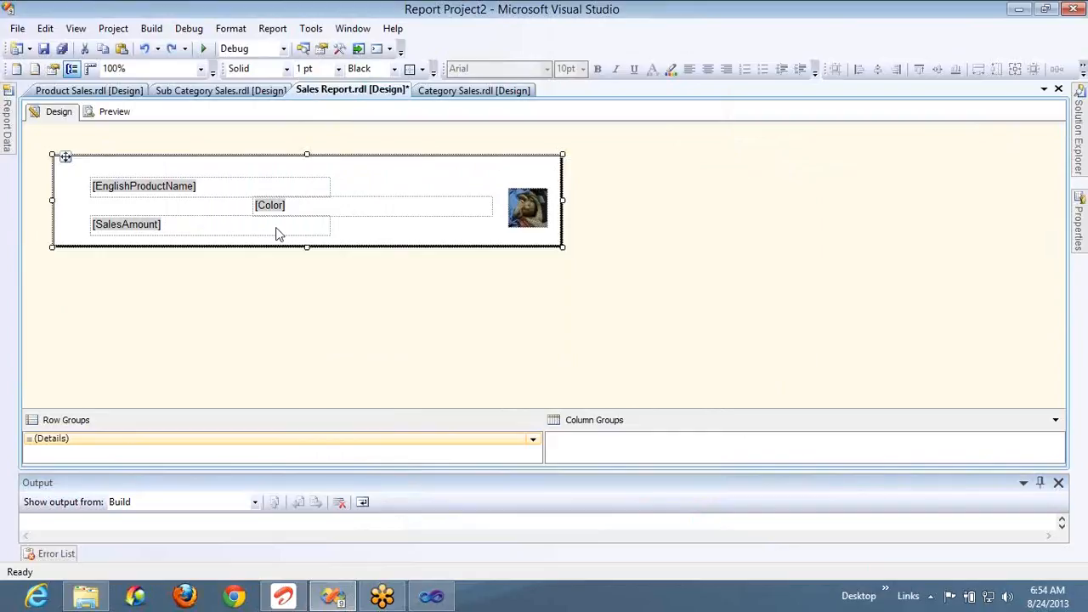
left_click(115, 113)
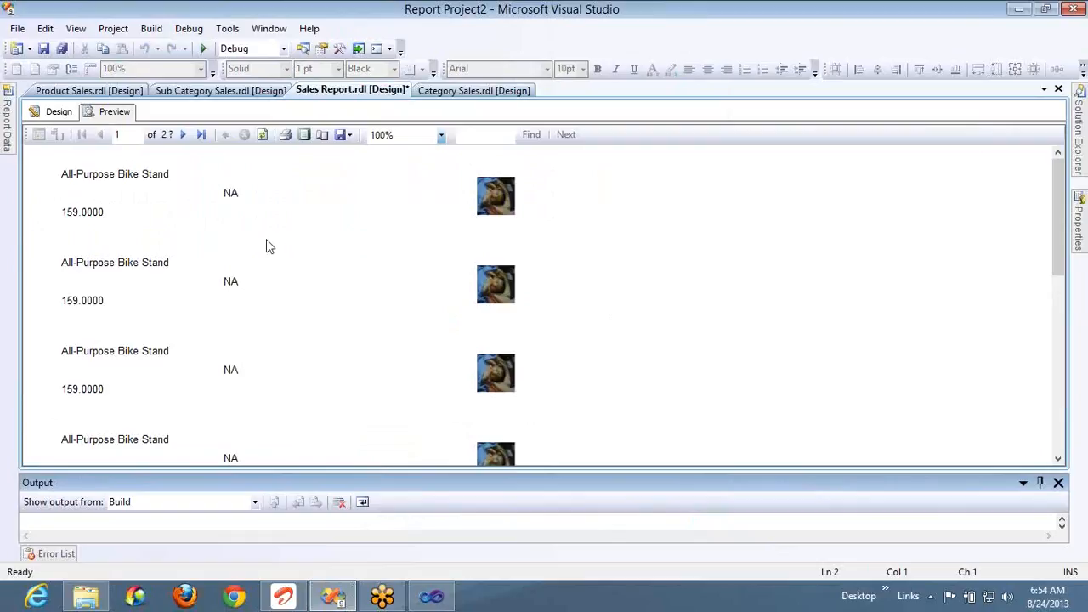
left_click(59, 112)
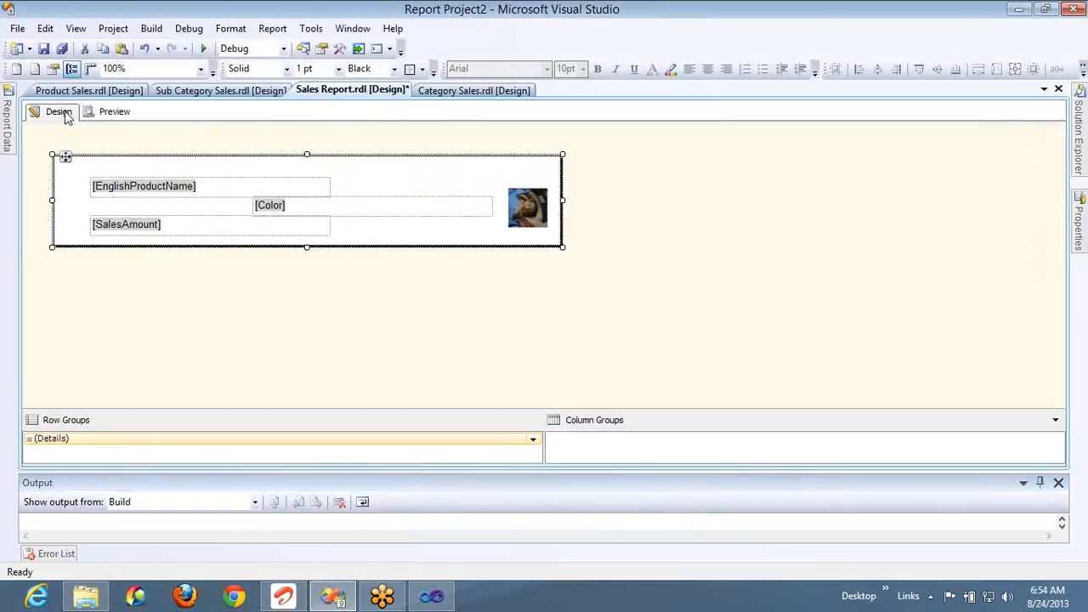
Step: Review the available source options in the list image's properties without changing them, and preview the report
right_click(522, 222)
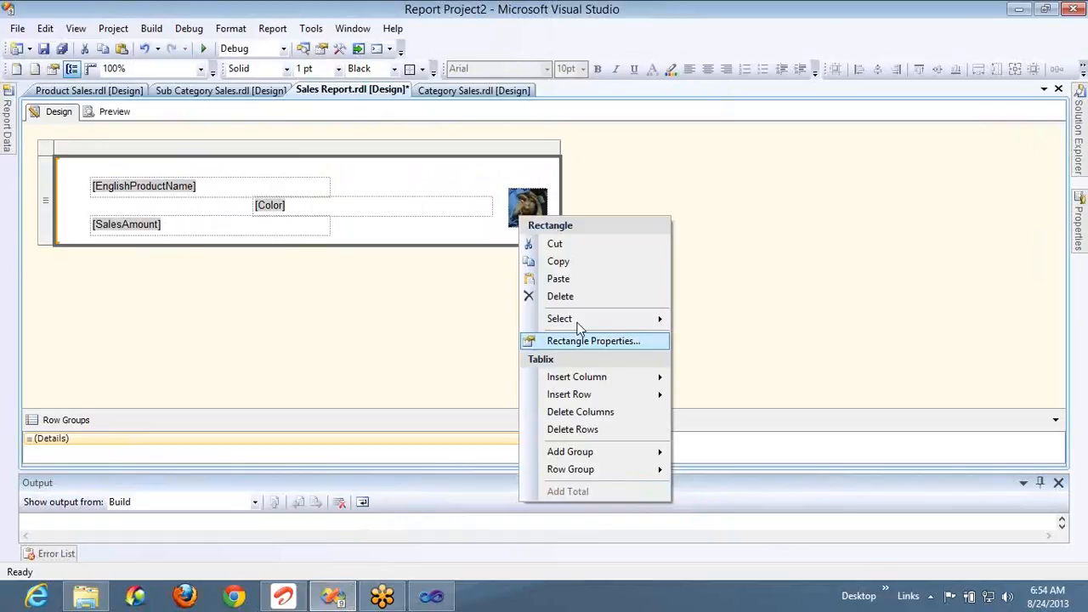
left_click(527, 198)
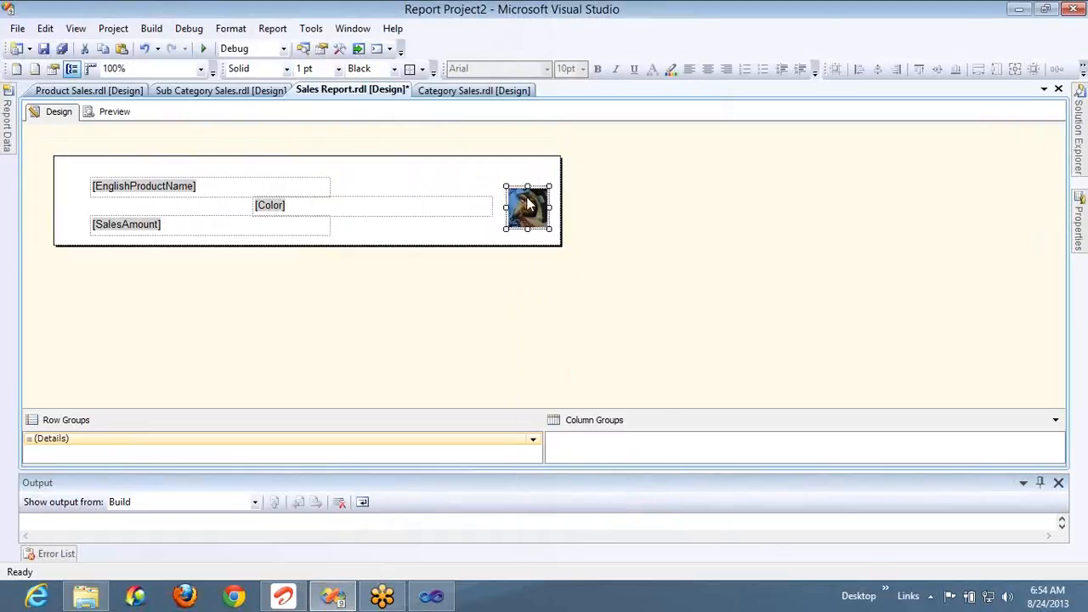
right_click(527, 198)
left_click(581, 327)
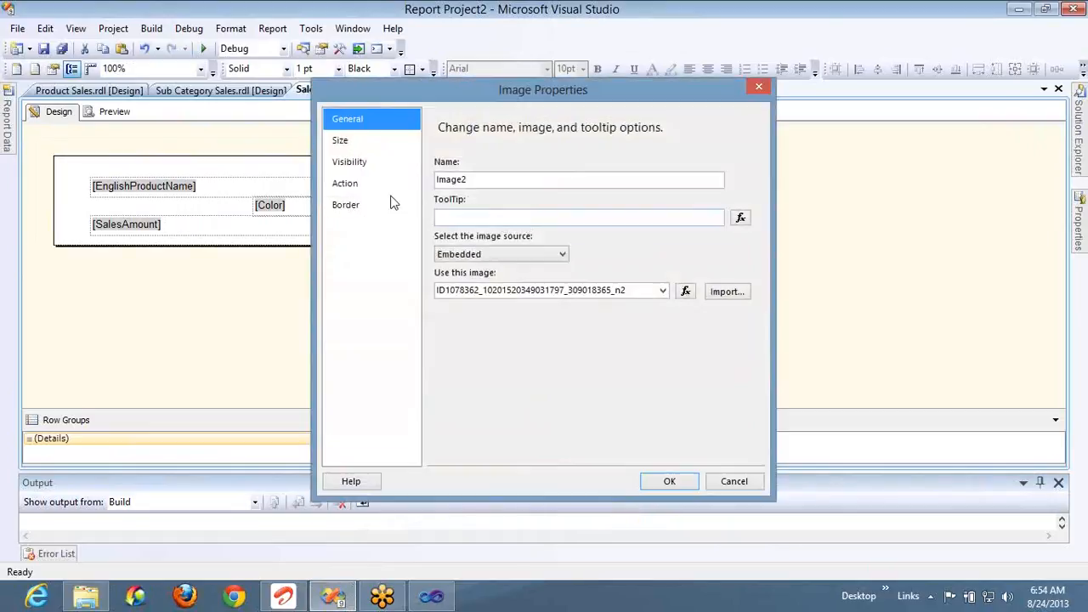
left_click(487, 258)
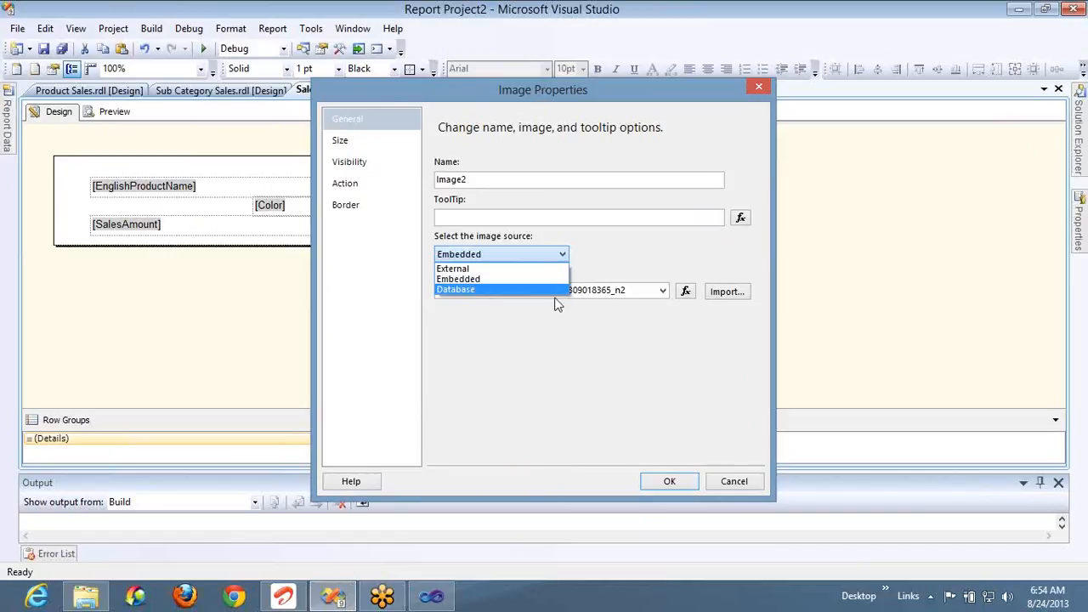
left_click(724, 481)
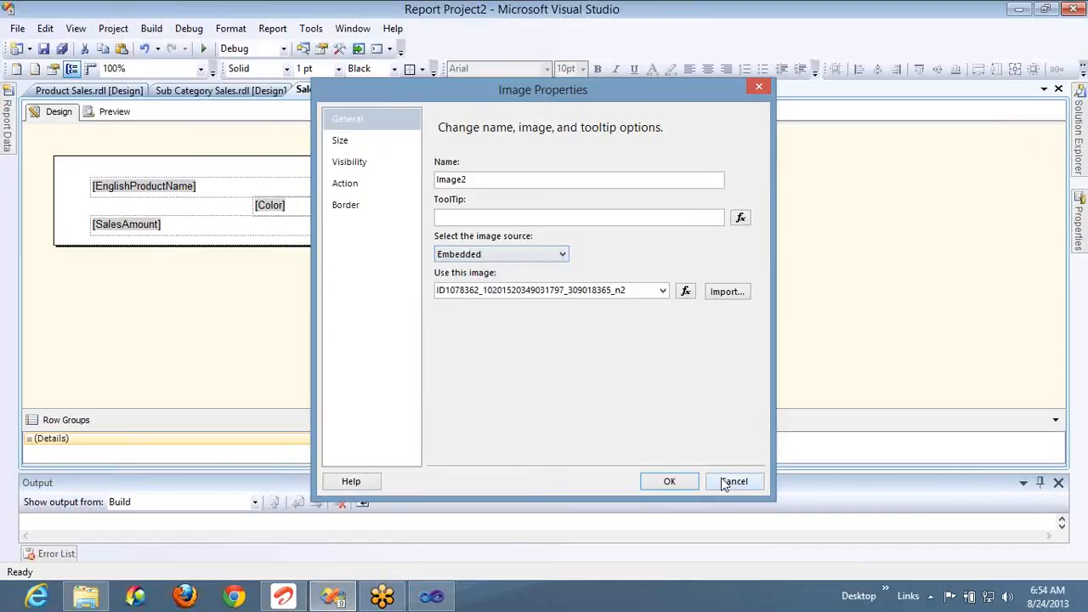
left_click(724, 481)
left_click(119, 113)
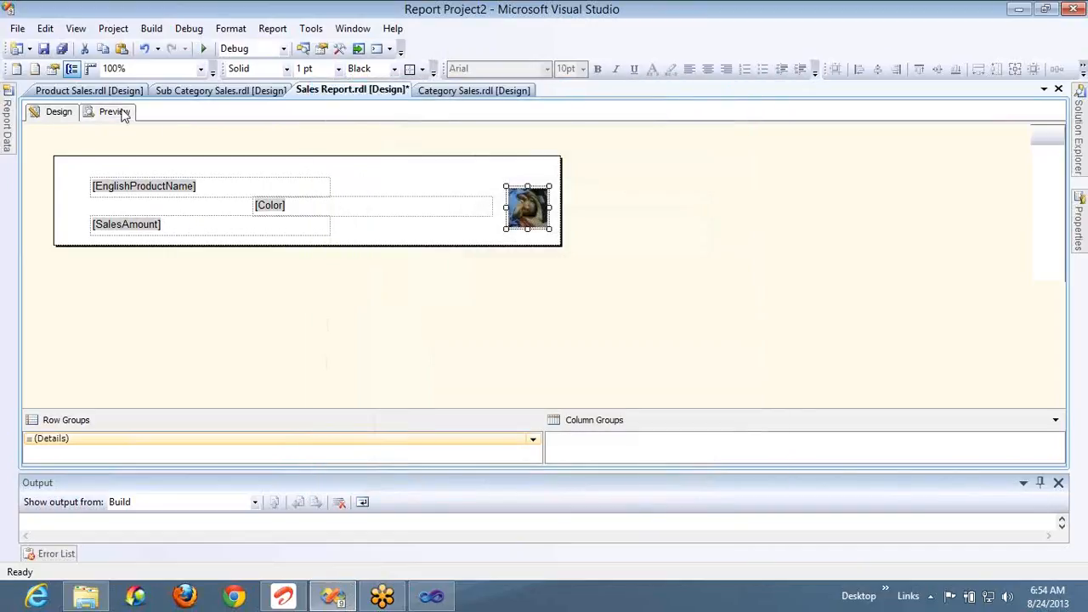
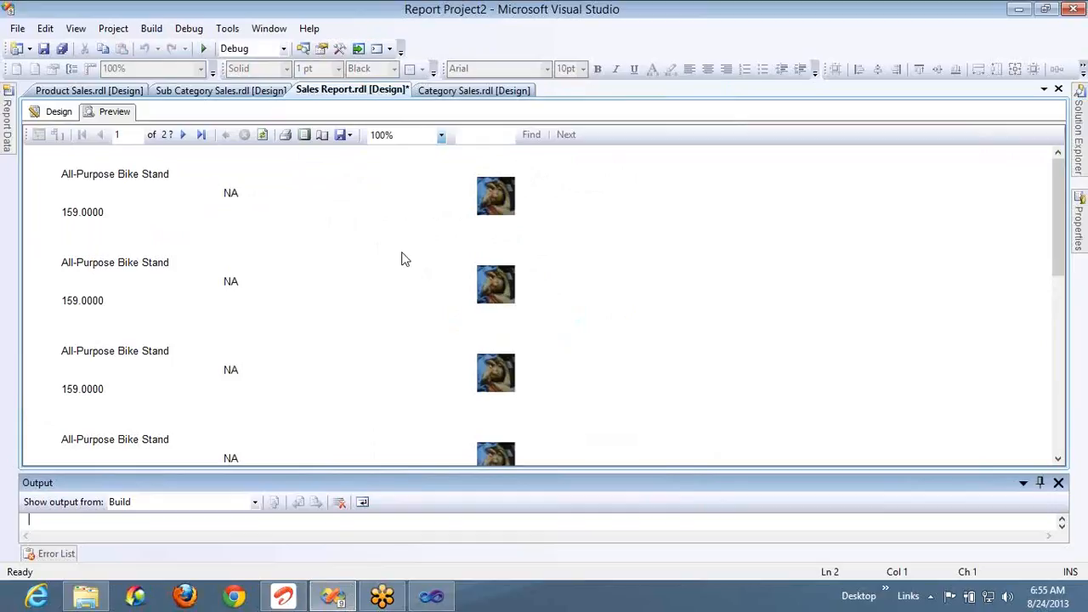
Step: Switch to Chrome, open bestbuy.com and enter the store with the country and language United States - English
left_click(237, 599)
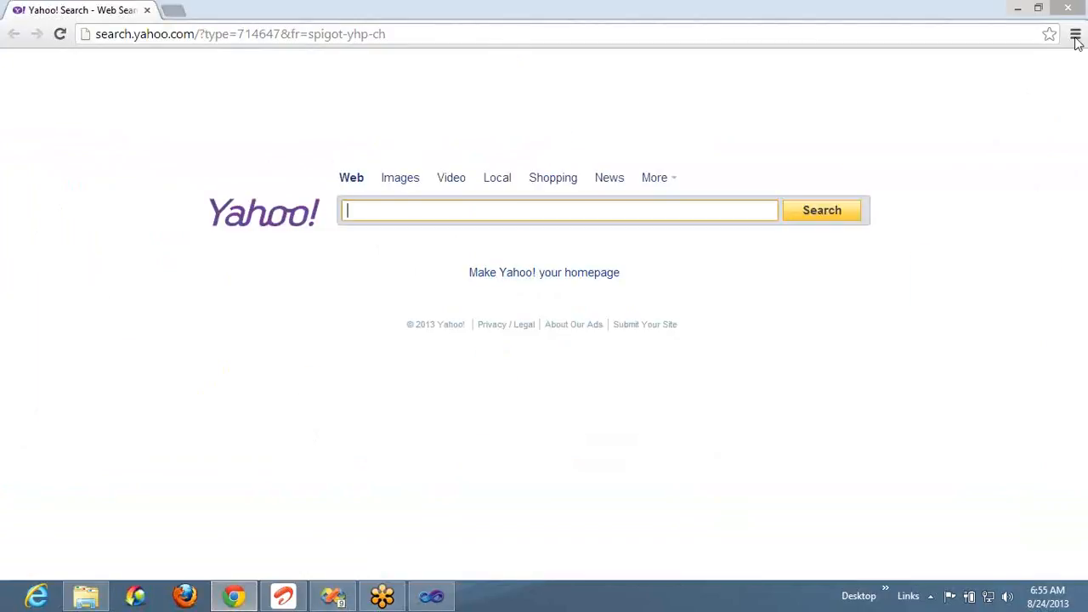
left_click(942, 98)
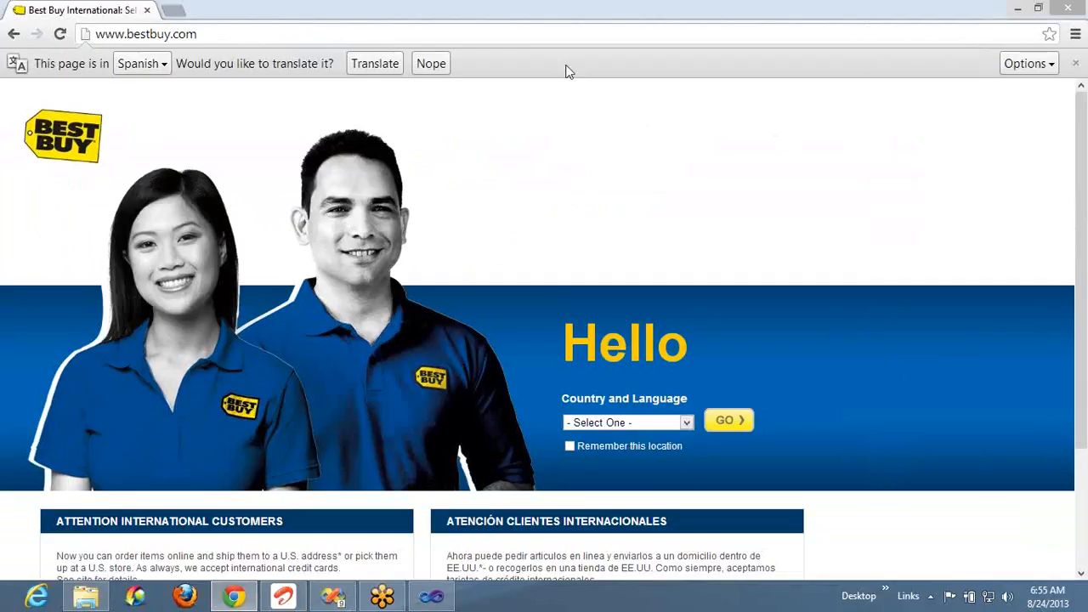
left_click(686, 423)
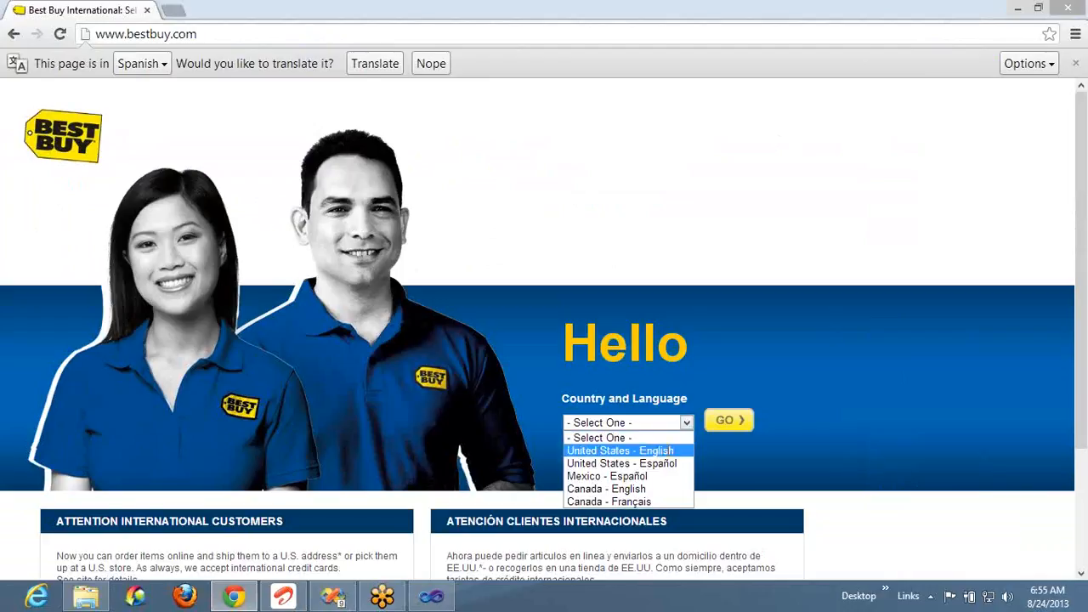
left_click(671, 451)
left_click(720, 422)
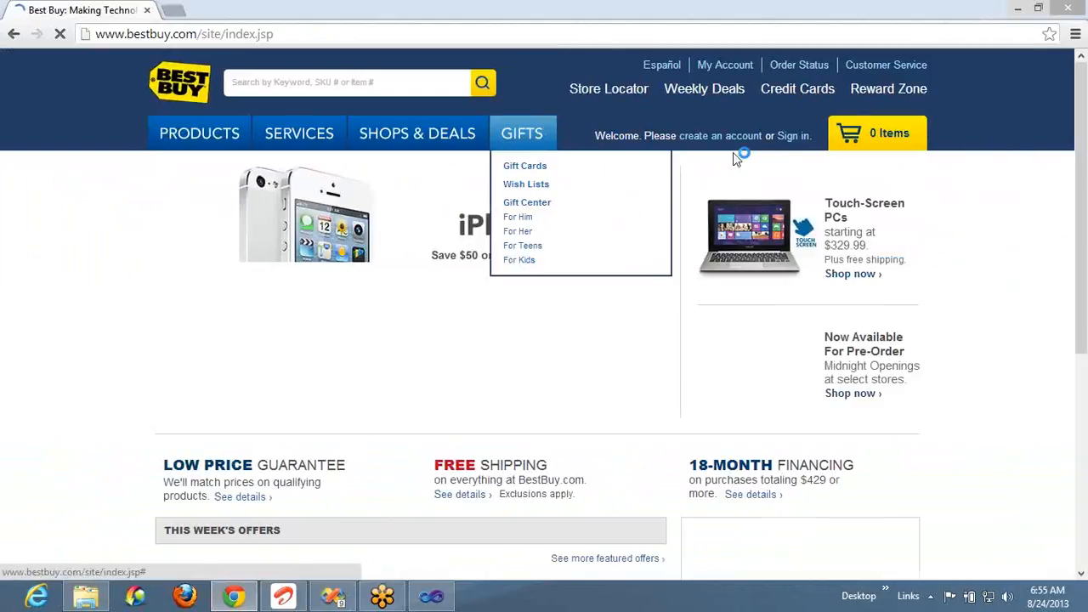
Step: Search Best Buy for laptops and narrow the results to the price range Less than $400
left_click(389, 81)
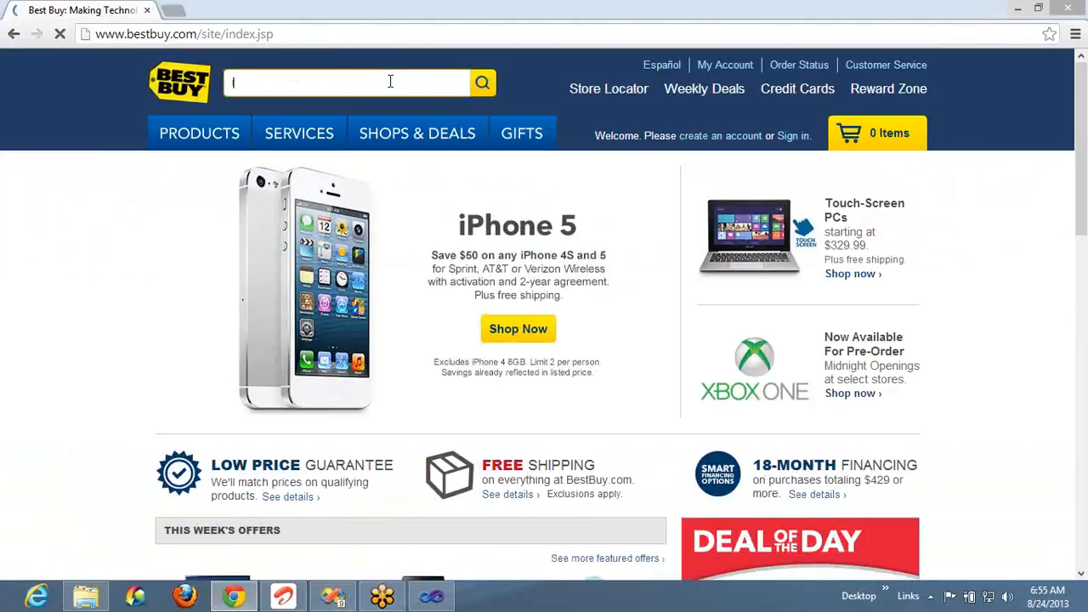
type("laptops")
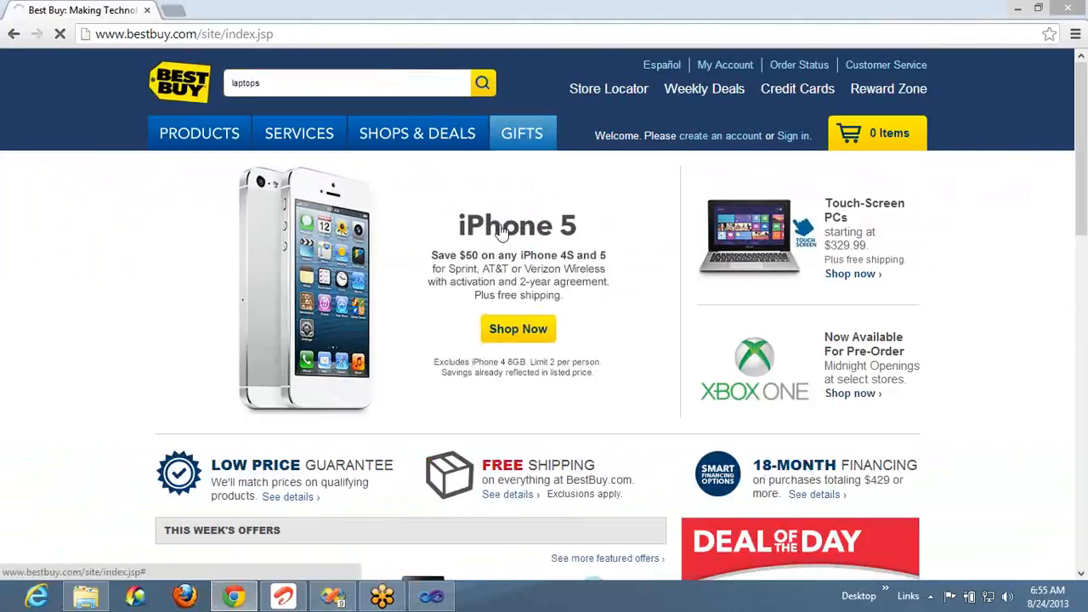
key("Return")
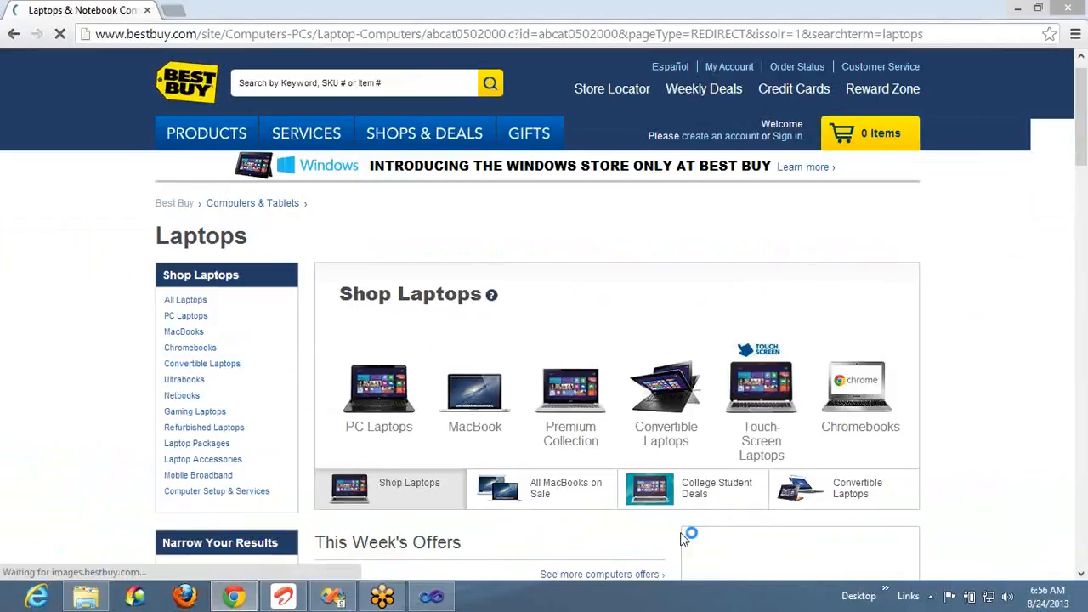
scroll(685, 539, "down", 3)
scroll(684, 538, "down", 5)
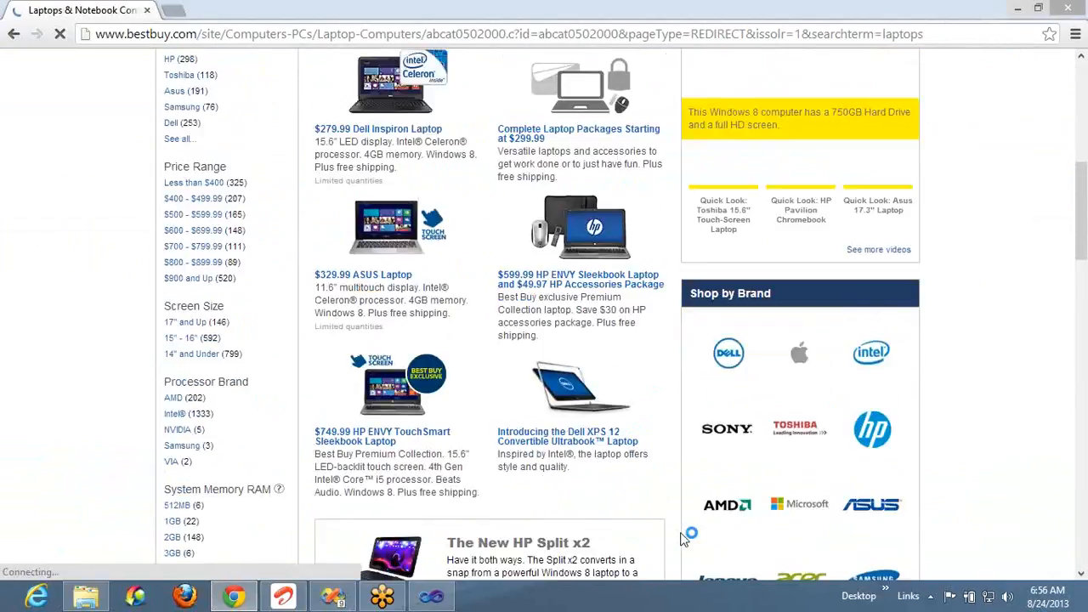
left_click(179, 185)
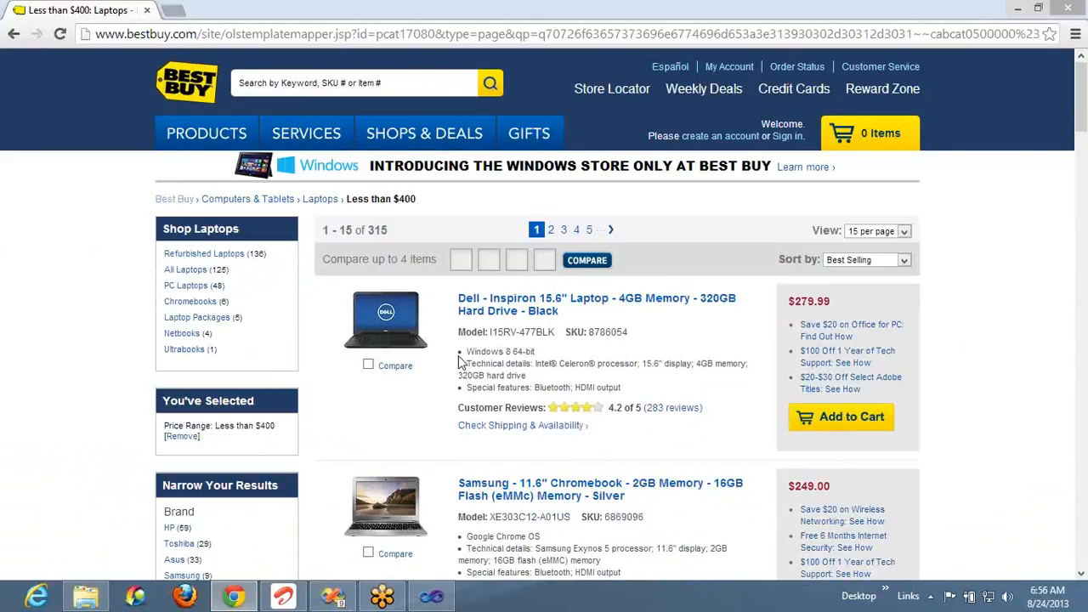
Step: Highlight the specification bullets of the Dell Inspiron 15.6" laptop to examine how each product entry is laid out
left_click_drag(459, 357, 623, 389)
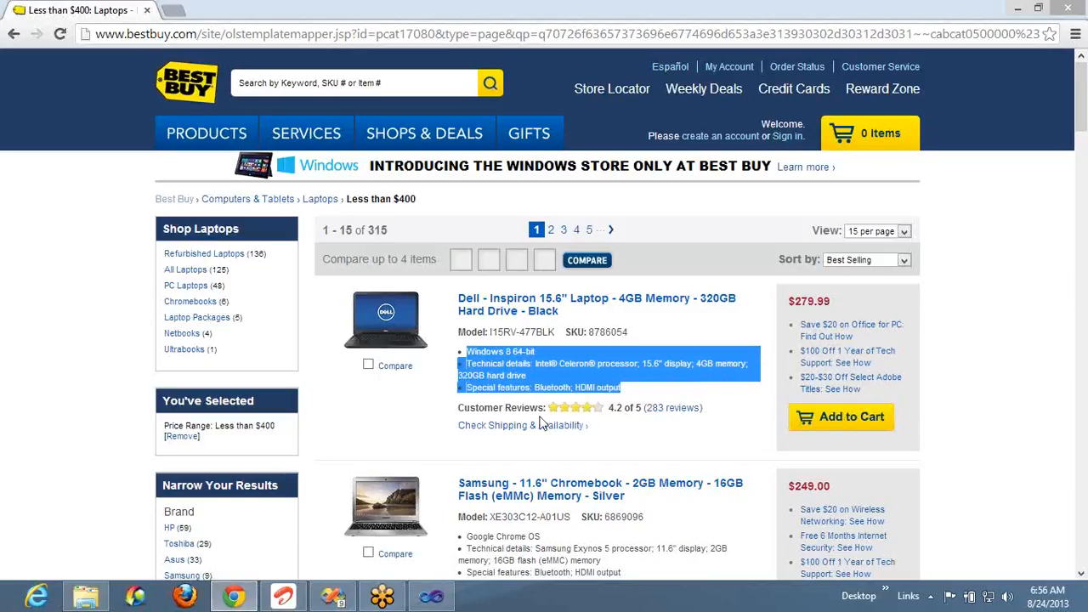
left_click(488, 425)
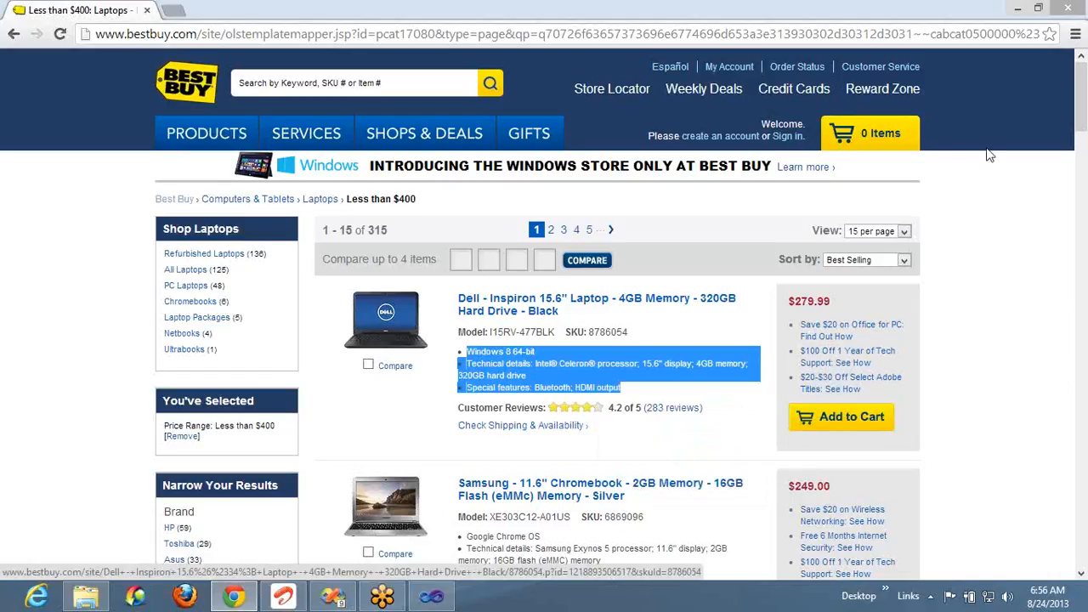
left_click(1076, 36)
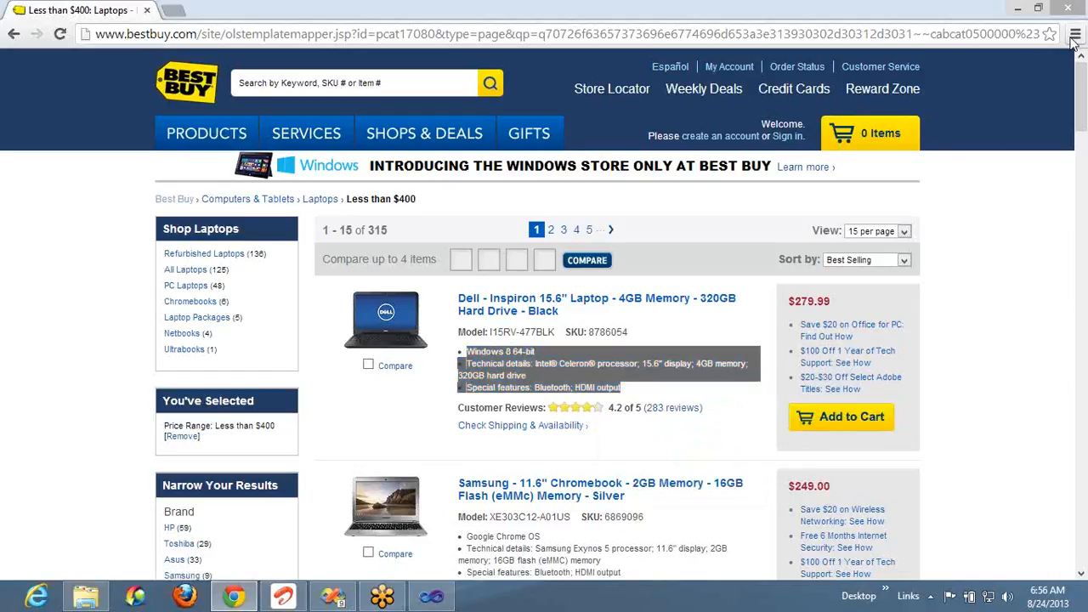
left_click(856, 40)
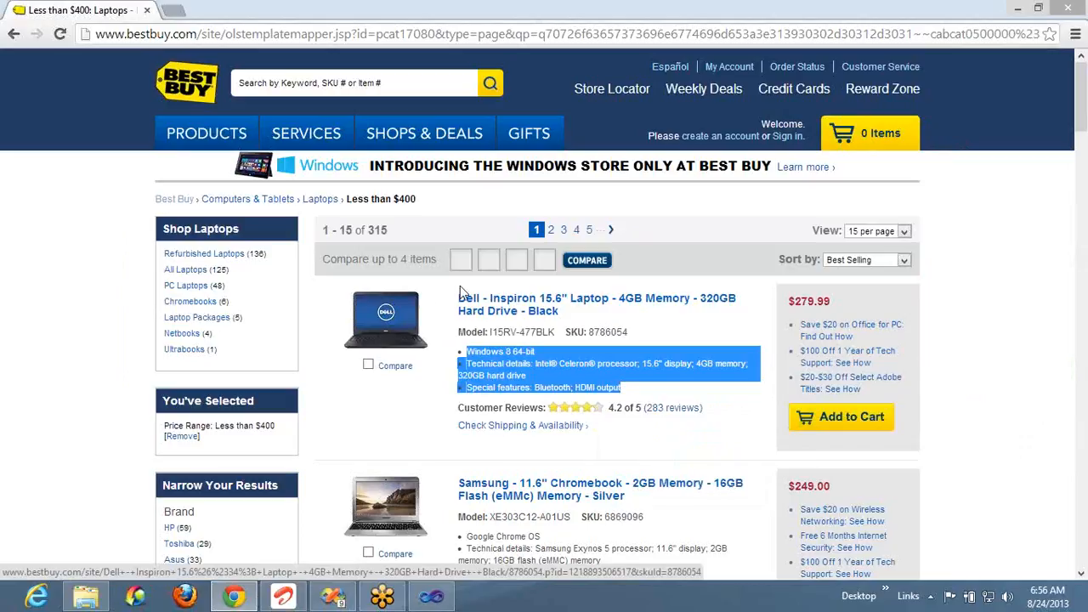
Step: Switch back to Visual Studio and return the Sales Report to design view
key("alt+Tab")
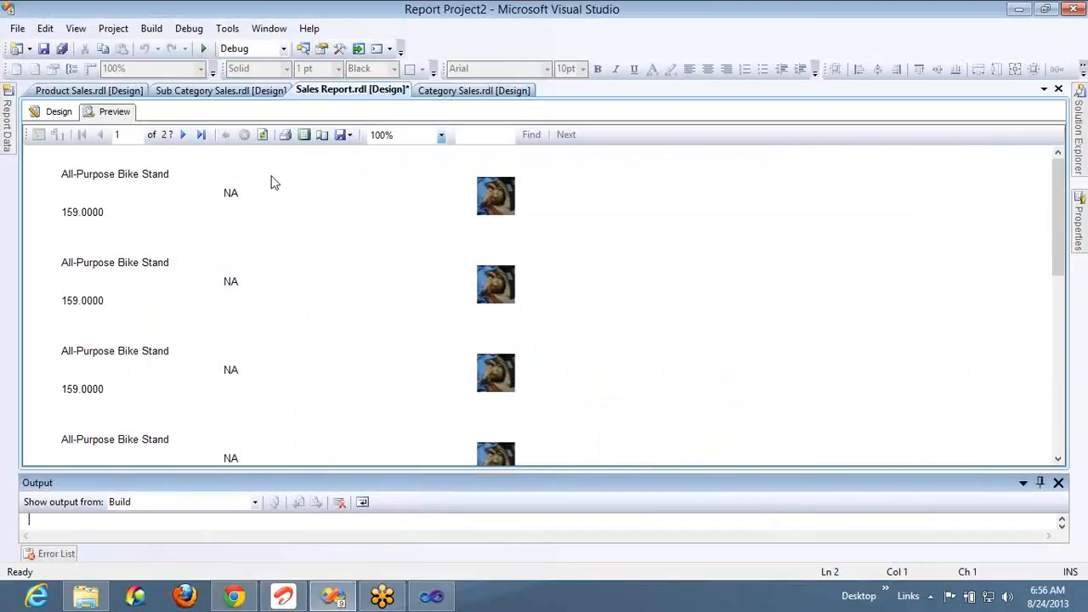
left_click(60, 111)
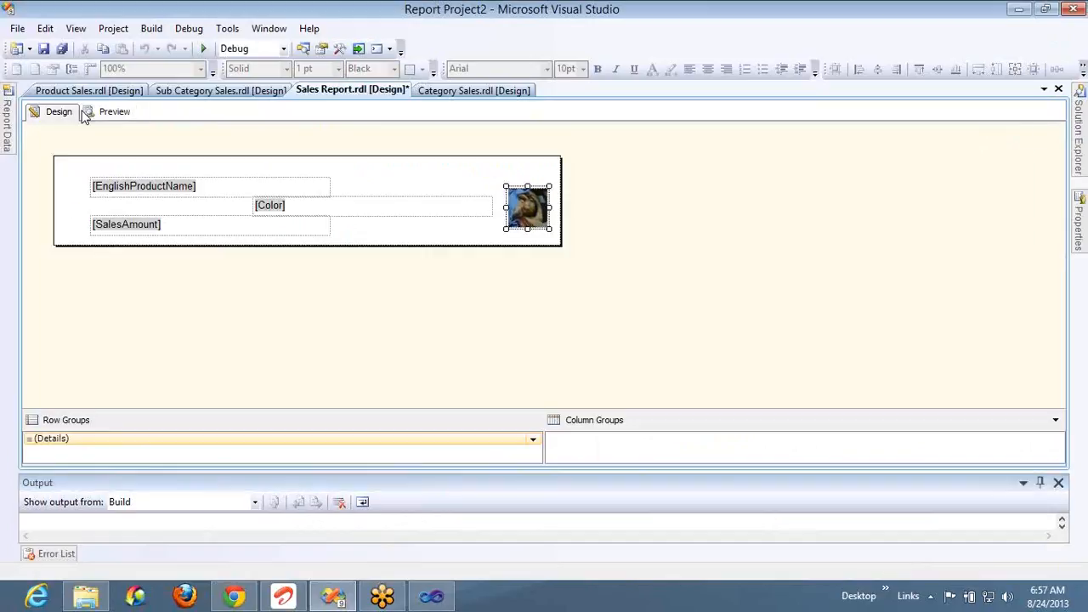
right_click(416, 183)
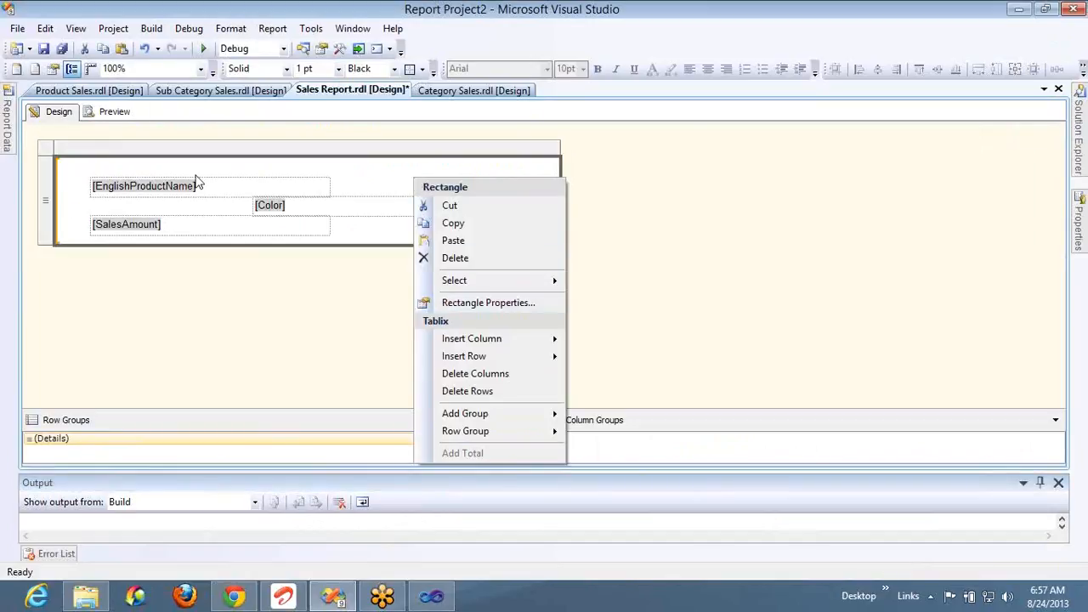
left_click(64, 173)
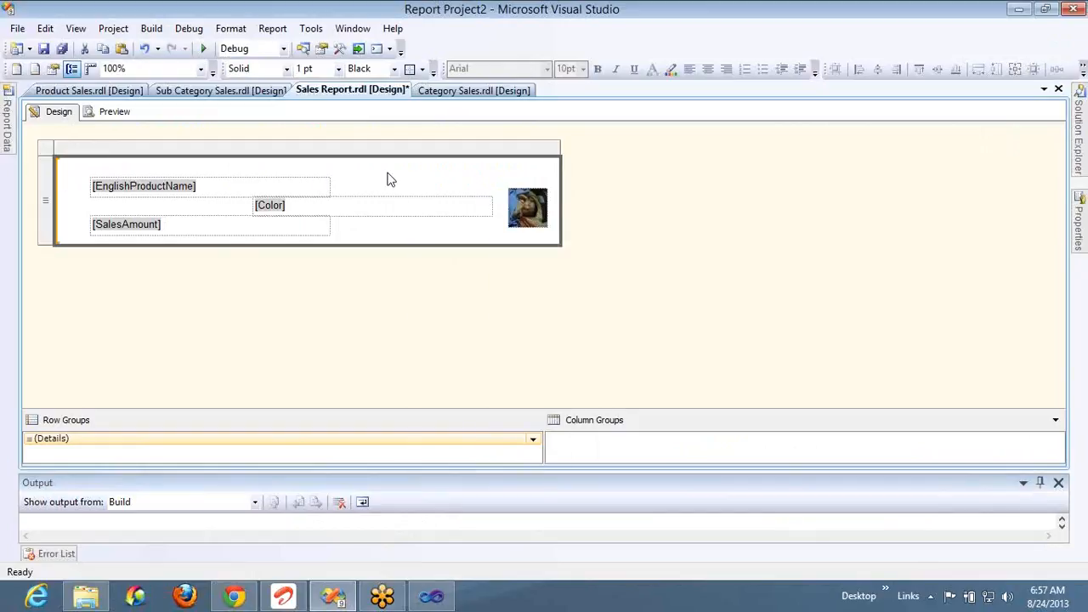
Step: Move the Color text box left until it lines up with the EnglishProductName and SalesAmount text boxes
left_click(45, 158)
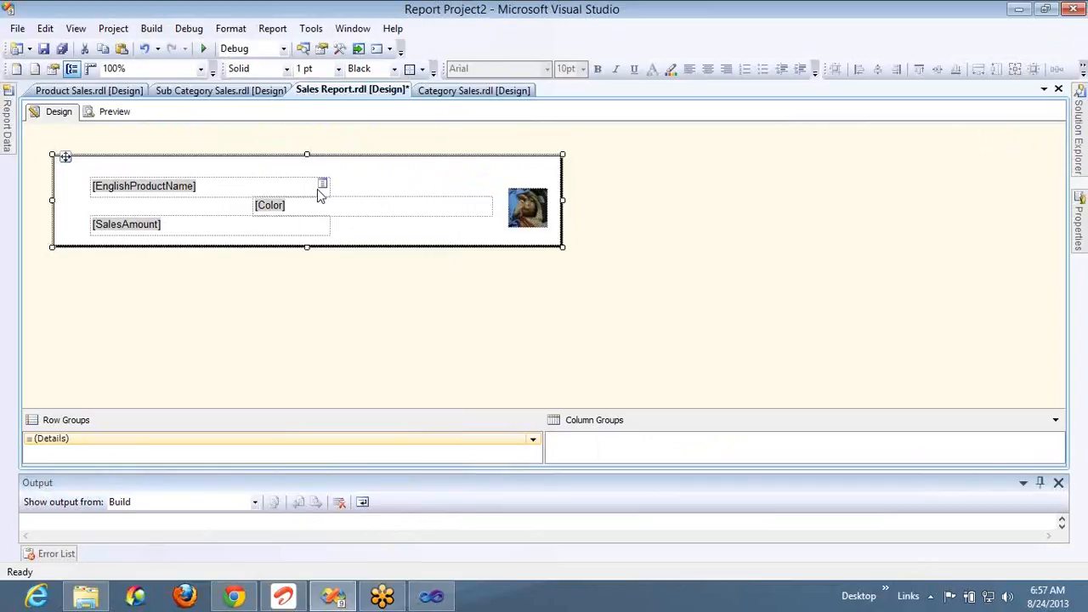
left_click(323, 211)
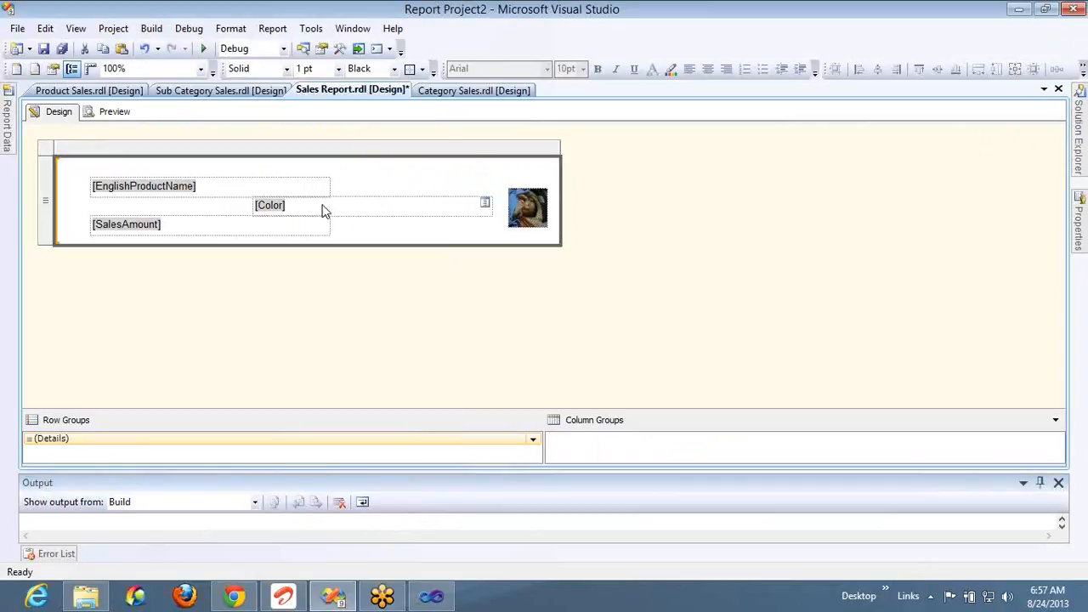
left_click(323, 211)
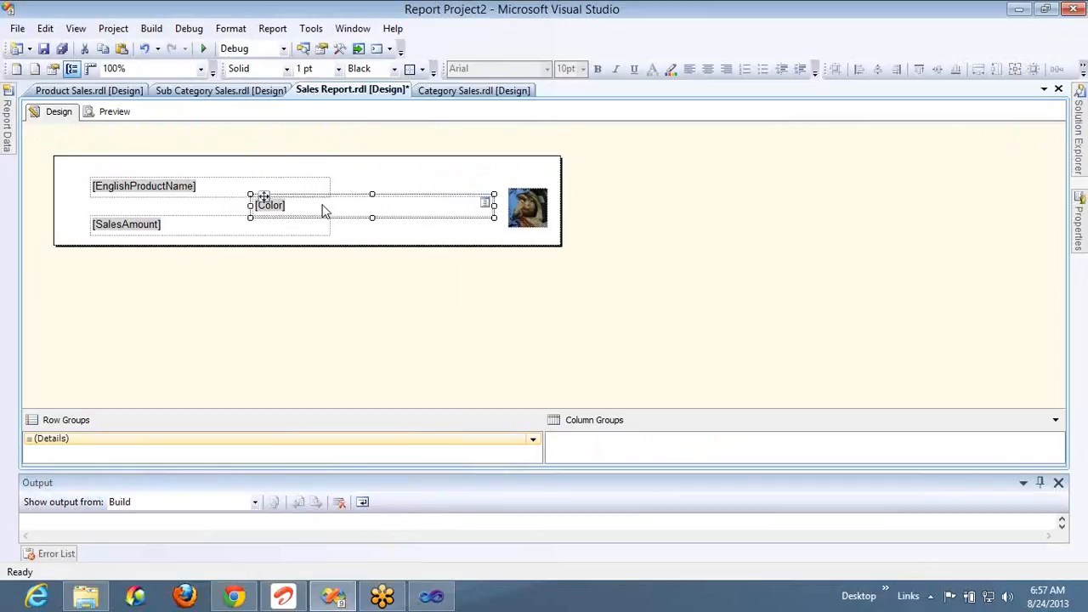
key("Left")
key("Left")
key("Left")
key("Left")
key("Left")
key("Left")
key("Left")
key("Left")
key("Left")
key("Left")
key("Left")
key("Left")
key("Left")
key("Left")
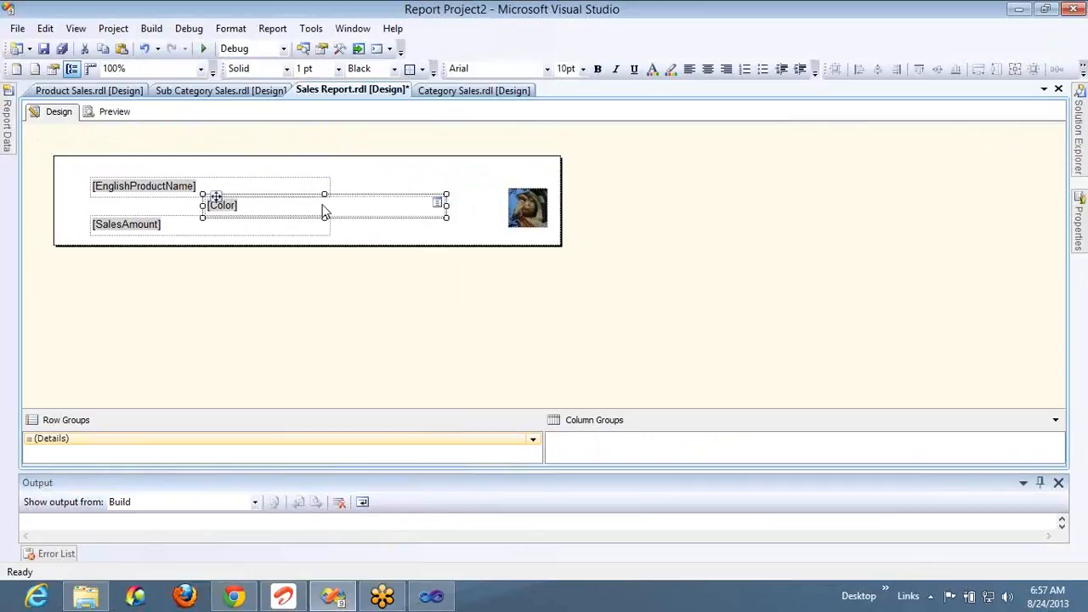
key("Left")
key("Left")
key("Left")
key("Left")
key("Left")
key("Left")
key("Left")
key("Left")
key("Left")
key("Left")
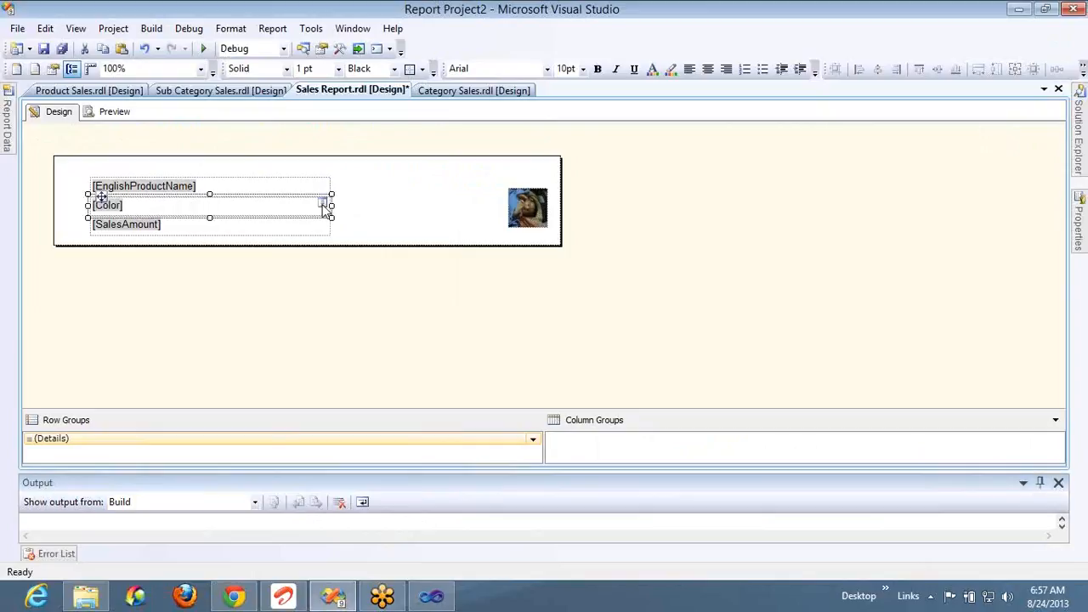
Step: Move the image left until it sits just past the right ends of the three text boxes
left_click(536, 204)
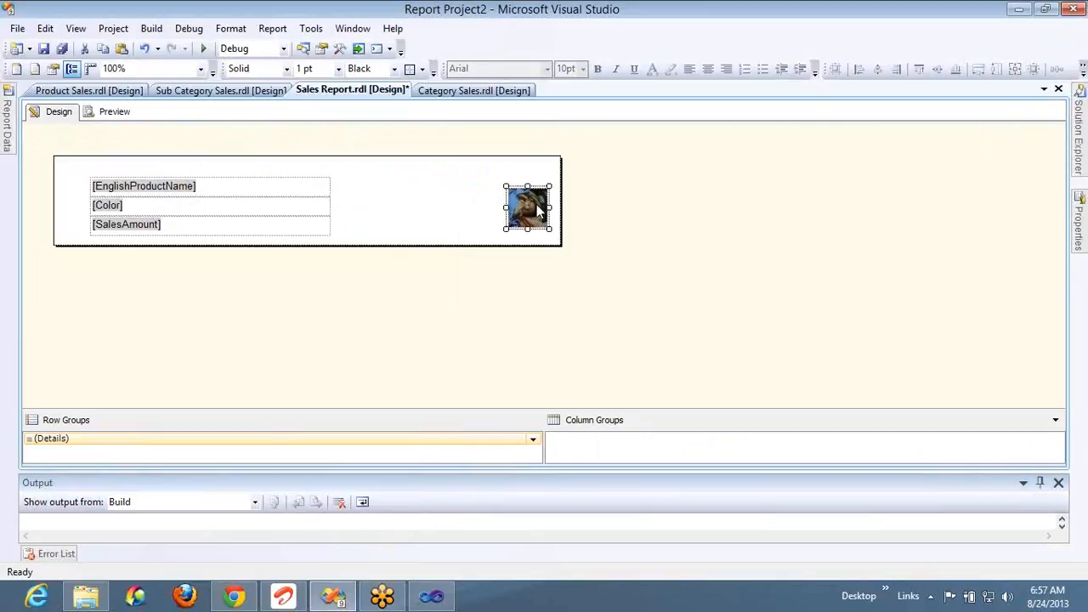
key("Left")
key("Left")
key("Left")
key("Left")
key("Left")
key("Left")
key("Left")
key("Left")
key("Left")
key("Left")
key("Left")
key("Left")
key("Left")
key("Left")
key("Left")
key("Left")
key("Left")
key("Left")
key("Left")
key("Left")
key("Left")
key("Left")
key("Left")
key("Left")
key("Left")
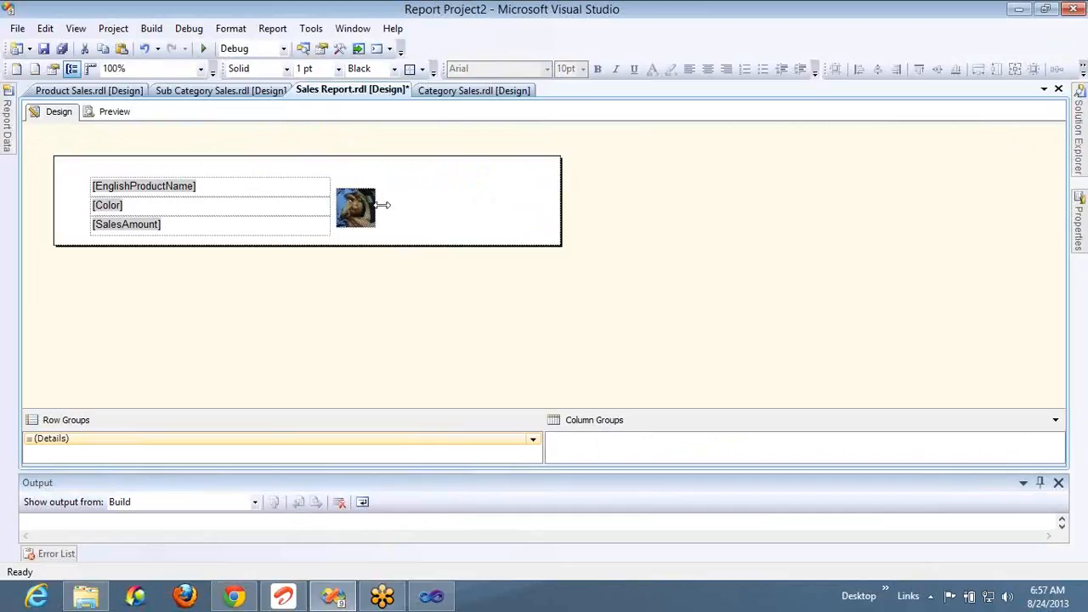
Step: Narrow the list so its right edge sits just beyond the image, and shrink the report body to the same width
left_click(384, 205)
left_click(545, 205)
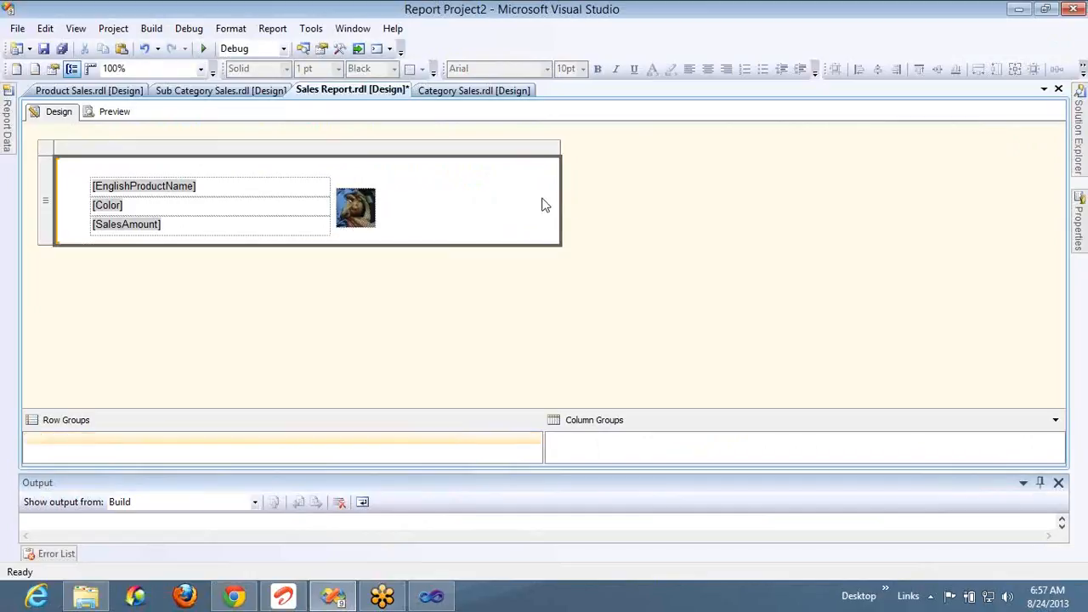
key("Escape")
key("shift+Left")
key("shift+Left")
key("shift+Left")
key("shift+Left")
key("shift+Left")
key("shift+Left")
key("shift+Left")
key("shift+Left")
key("shift+Left")
key("shift+Left")
key("shift+Left")
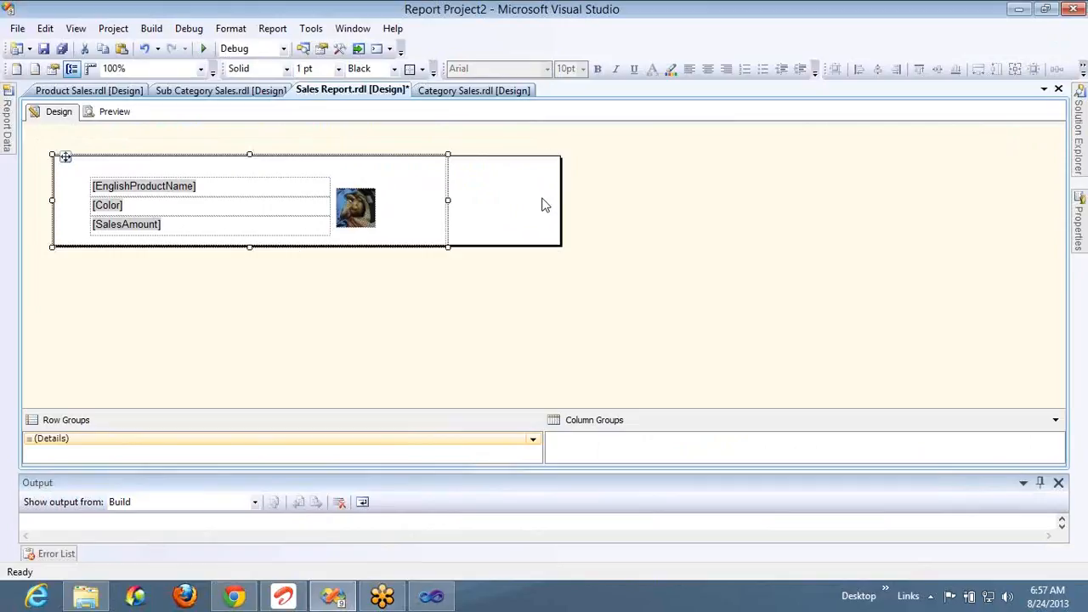
key("shift+Left")
key("shift+Left")
key("shift+Left")
key("shift+Left")
key("shift+Left")
key("shift+Left")
key("shift+Left")
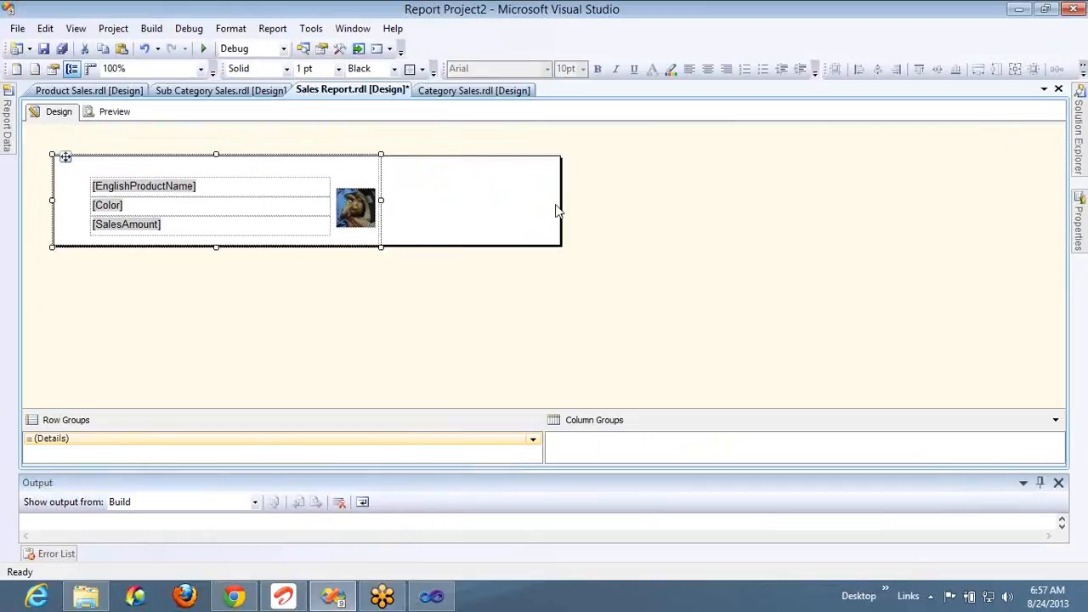
left_click(381, 204)
left_click(287, 192)
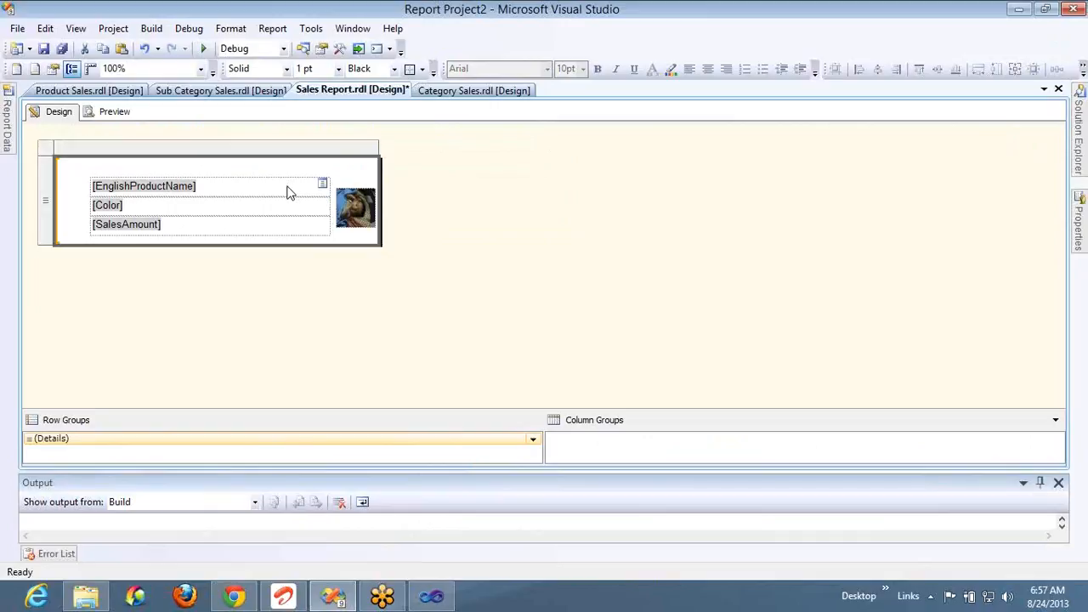
Step: Right-align the text in the EnglishProductName, Color and SalesAmount text boxes, and check it in the report preview
left_click(288, 192)
left_click(287, 213, "ctrl")
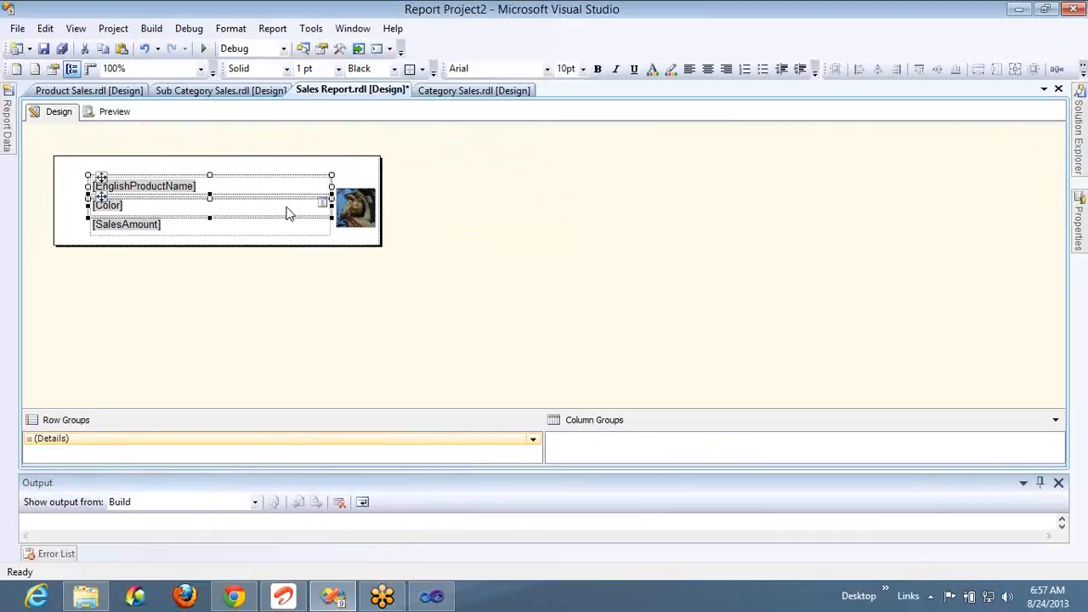
left_click(289, 225, "ctrl")
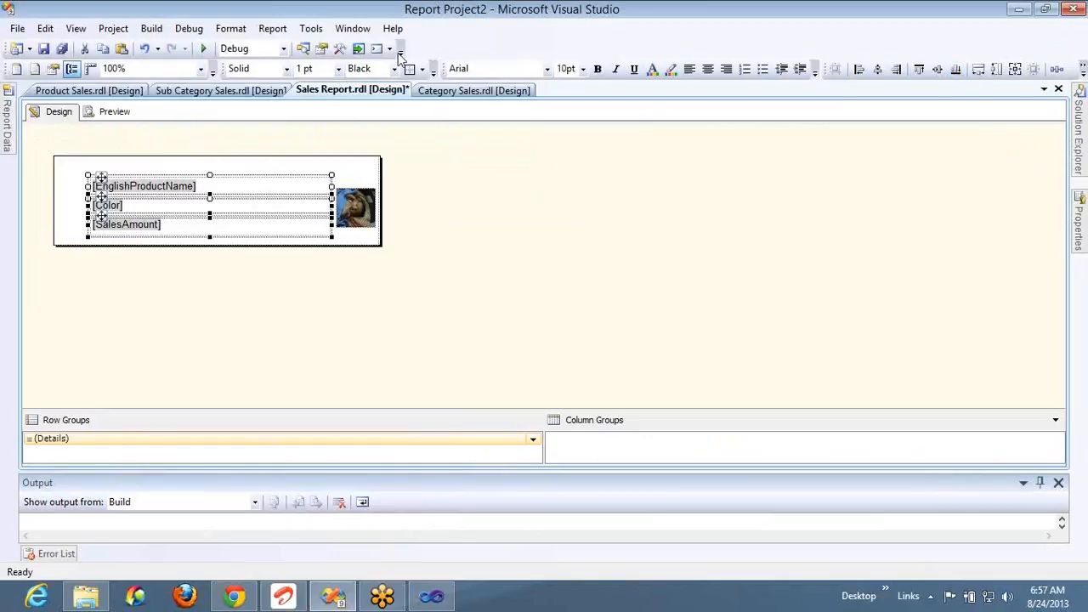
left_click(726, 69)
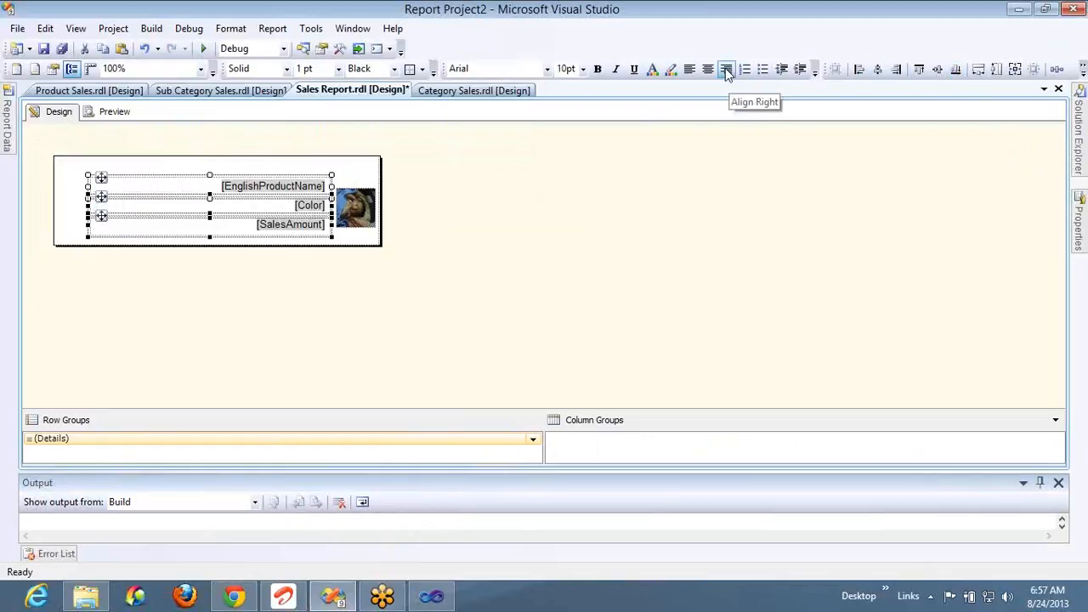
left_click(114, 112)
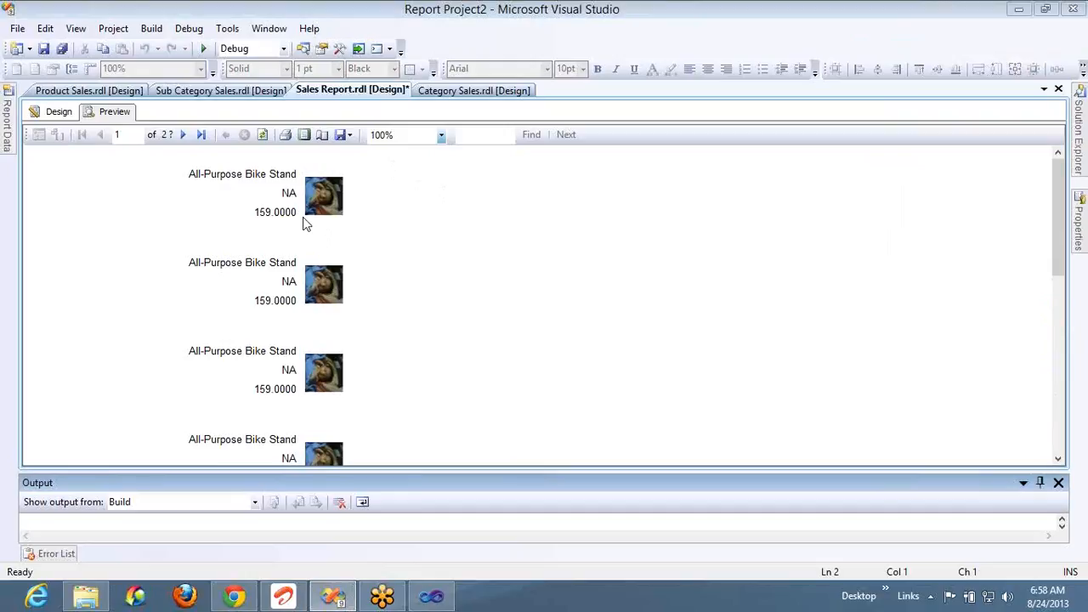
left_click(59, 112)
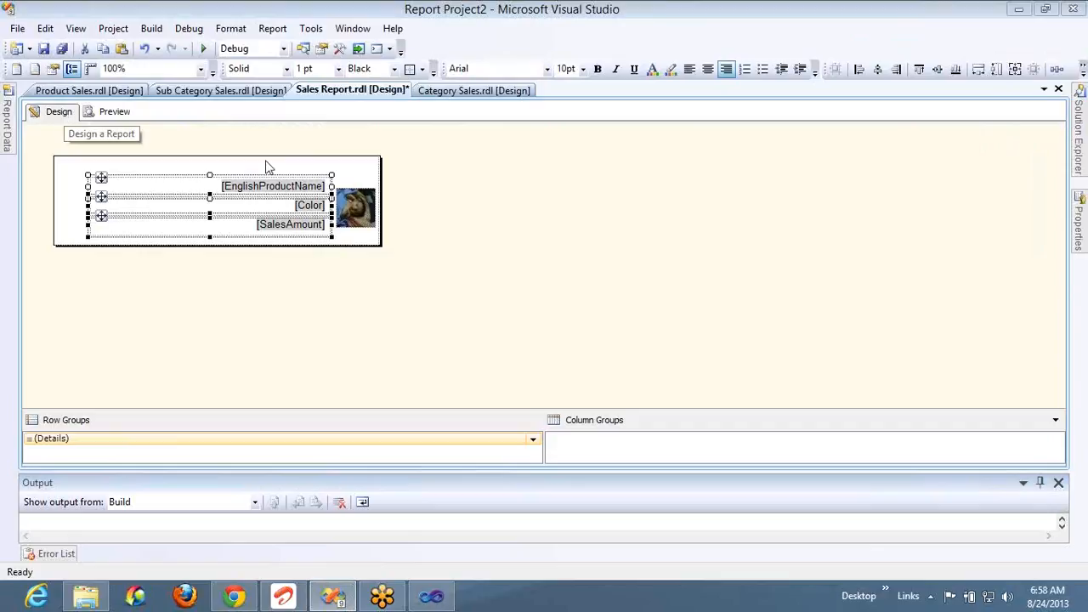
Step: Align the right edges of the Color and SalesAmount text boxes with the EnglishProductName text box
left_click(474, 234)
left_click(323, 189)
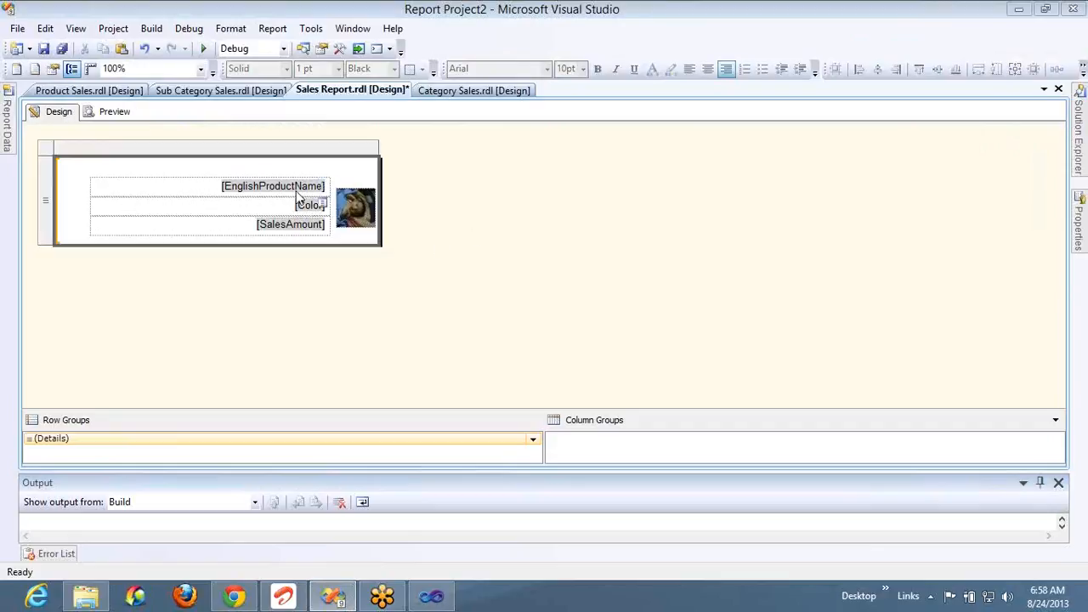
left_click(300, 193)
left_click(297, 206, "ctrl")
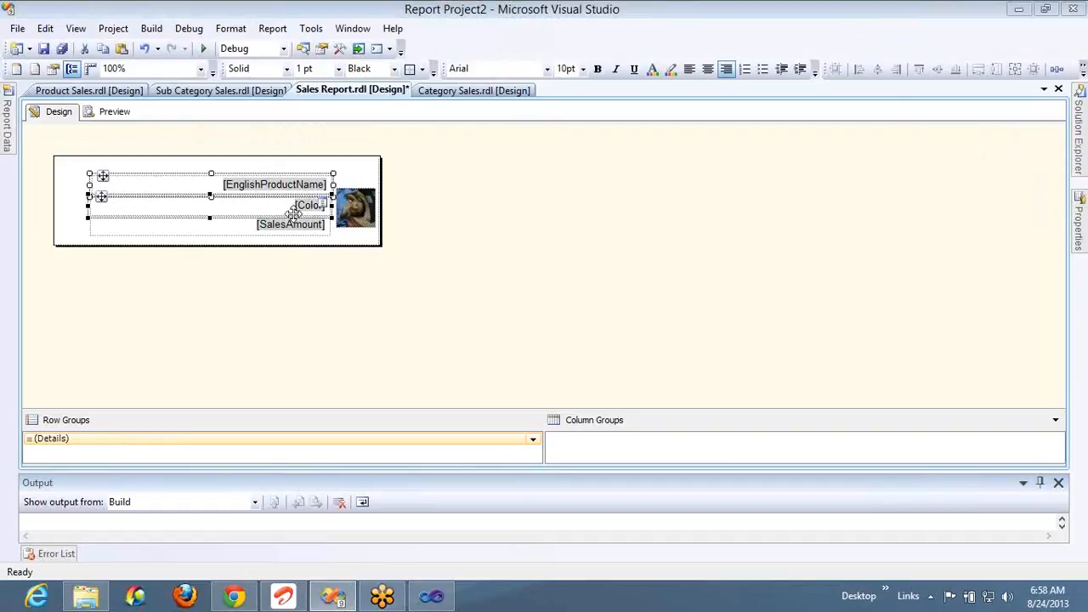
left_click(294, 228, "ctrl")
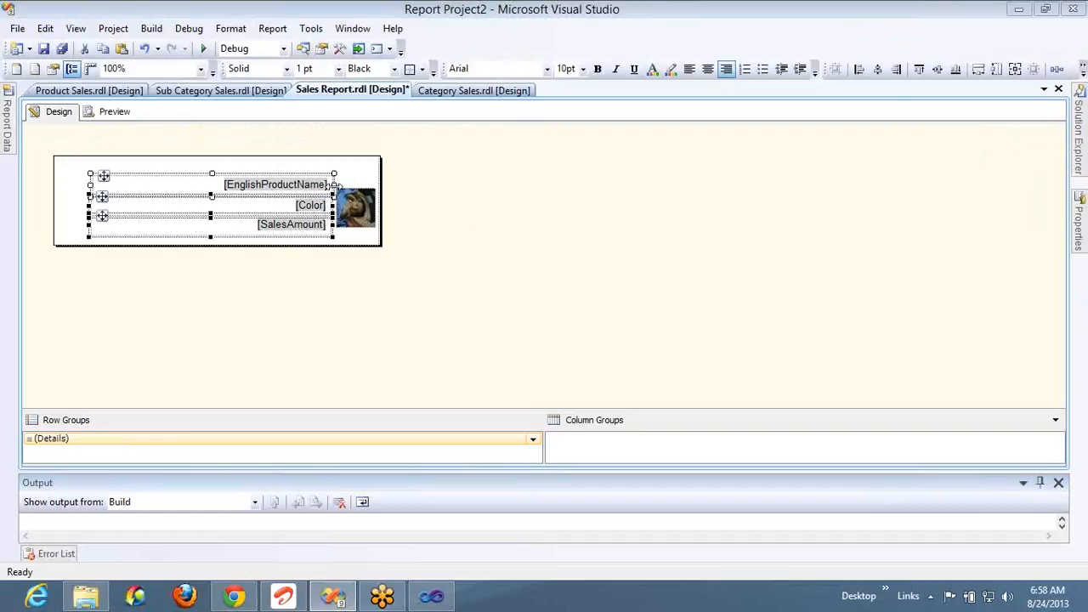
left_click(898, 72)
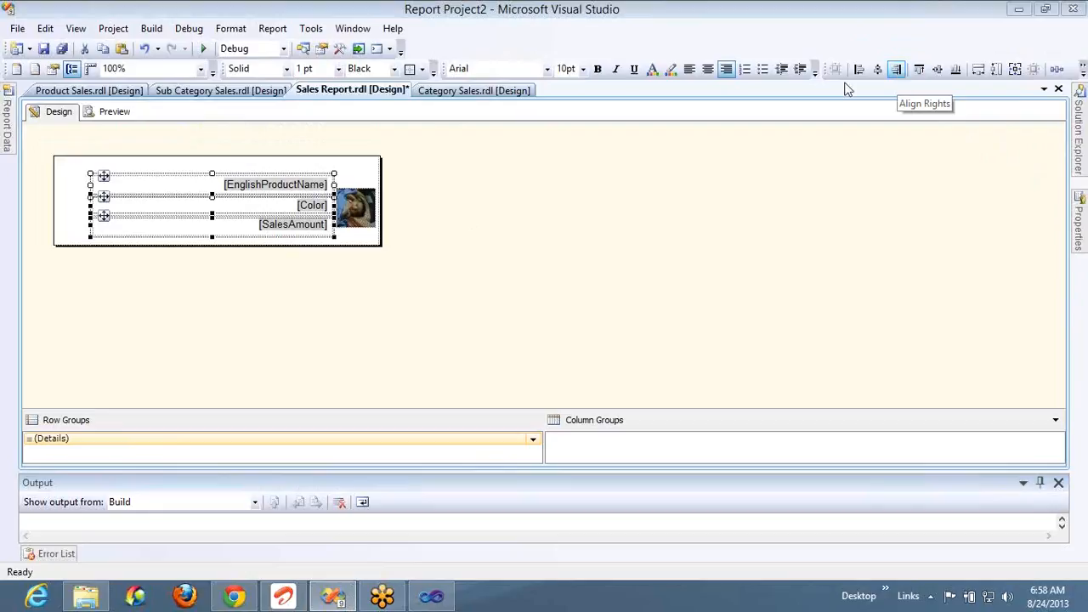
left_click(427, 262)
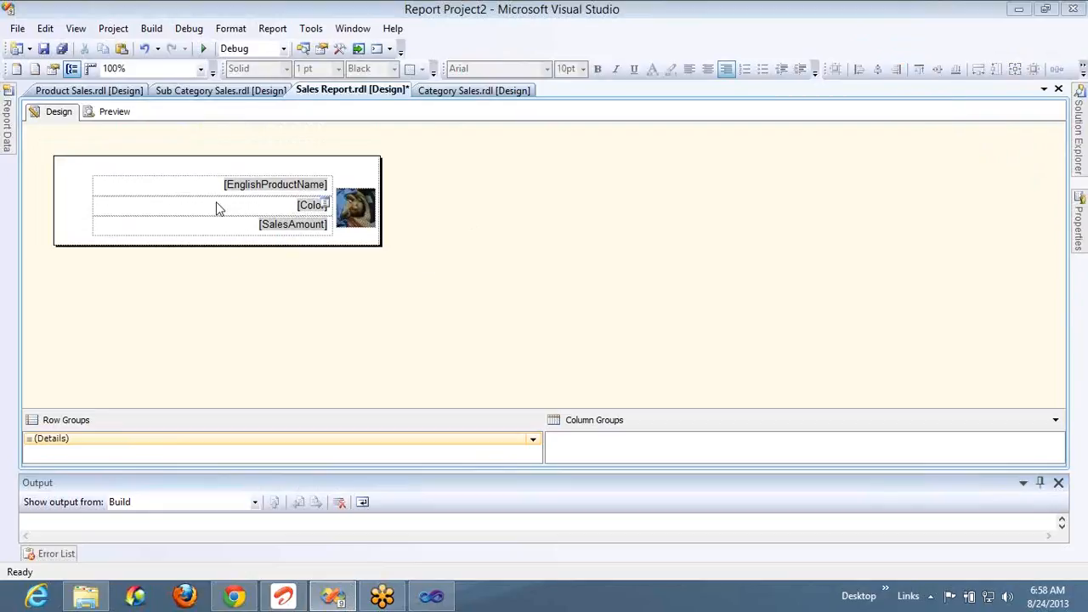
Step: Shift the Color text box to the list's left edge, and bring it back in line by aligning the three boxes' right edges
left_click(217, 209)
left_click(217, 208)
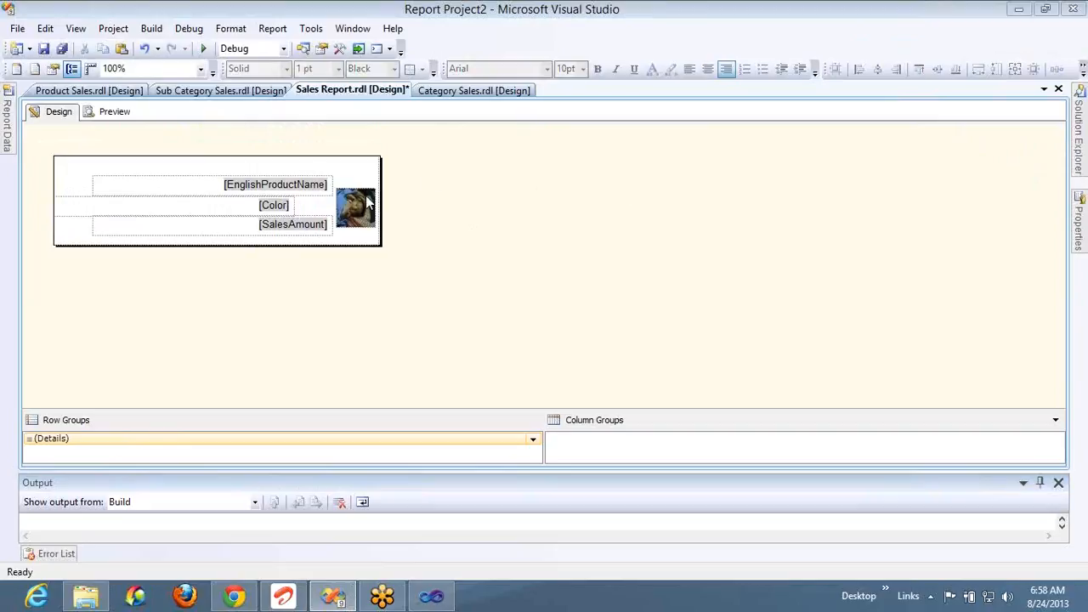
left_click(288, 205)
left_click(280, 196)
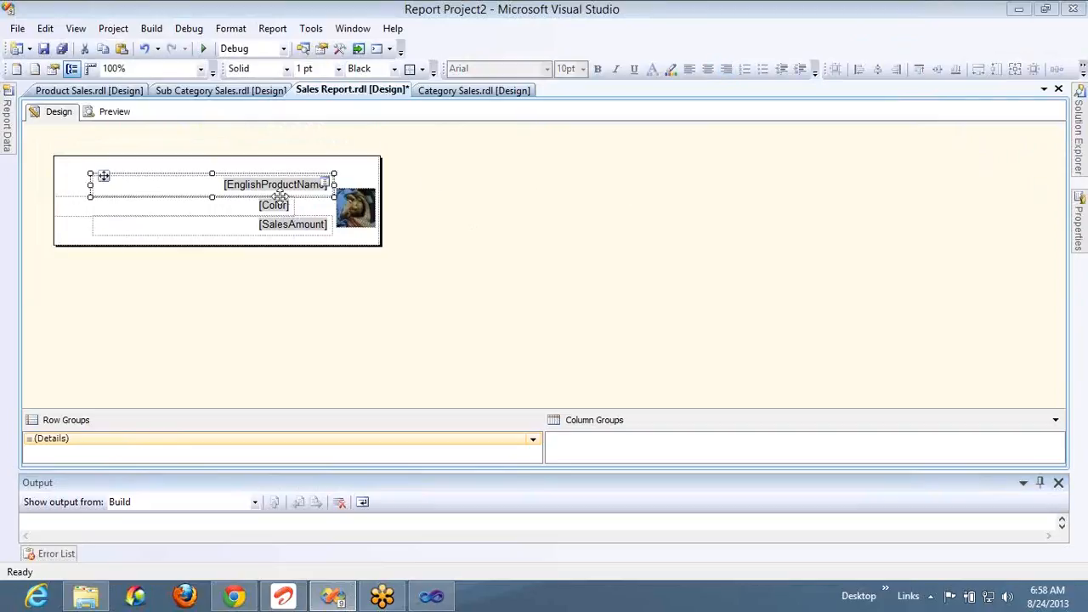
left_click(282, 205)
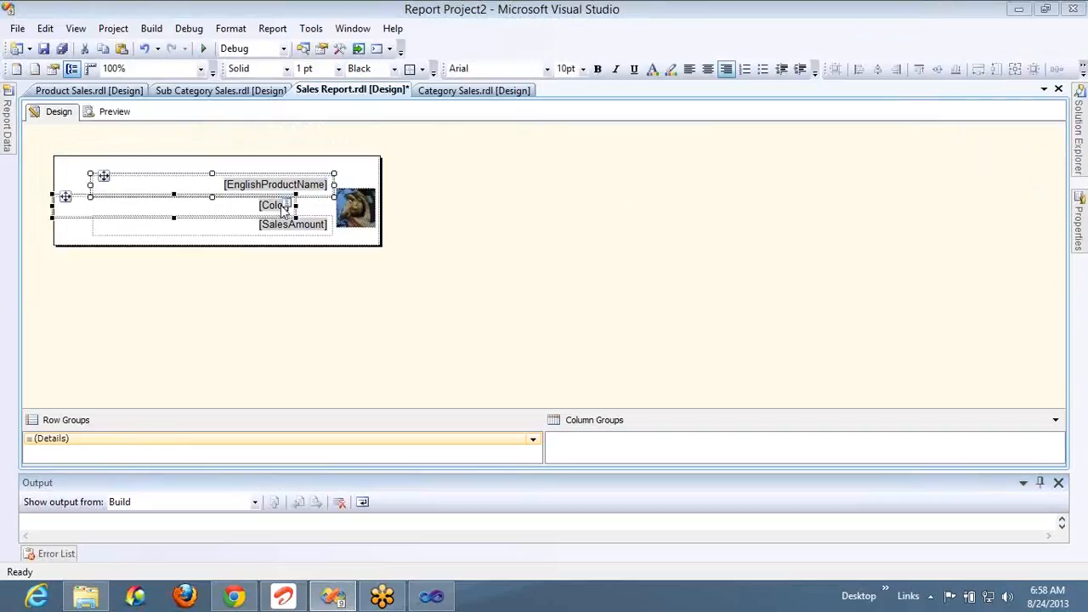
left_click(301, 223)
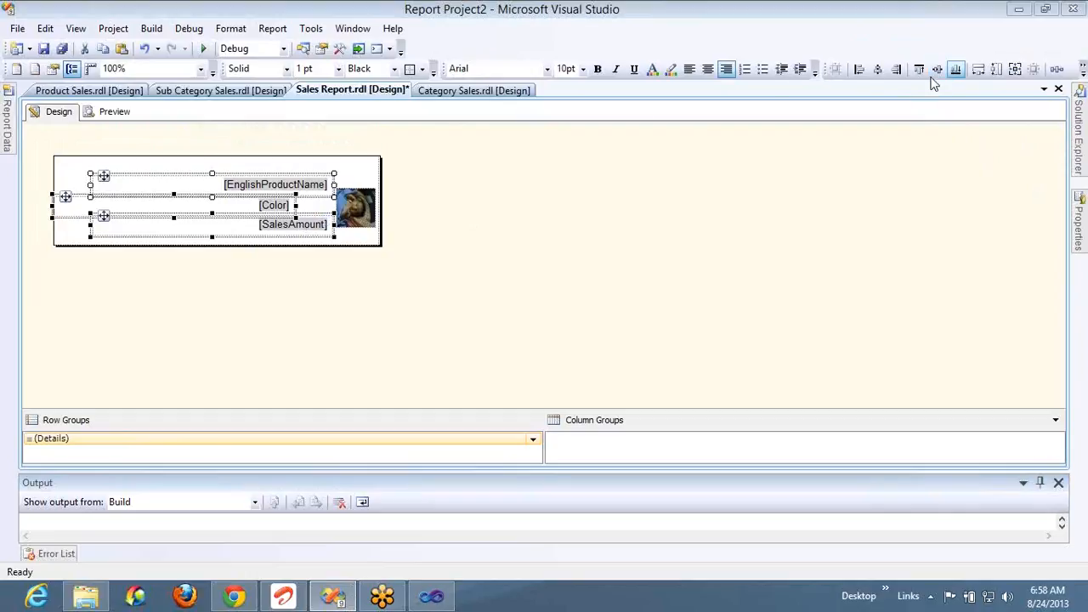
left_click(897, 73)
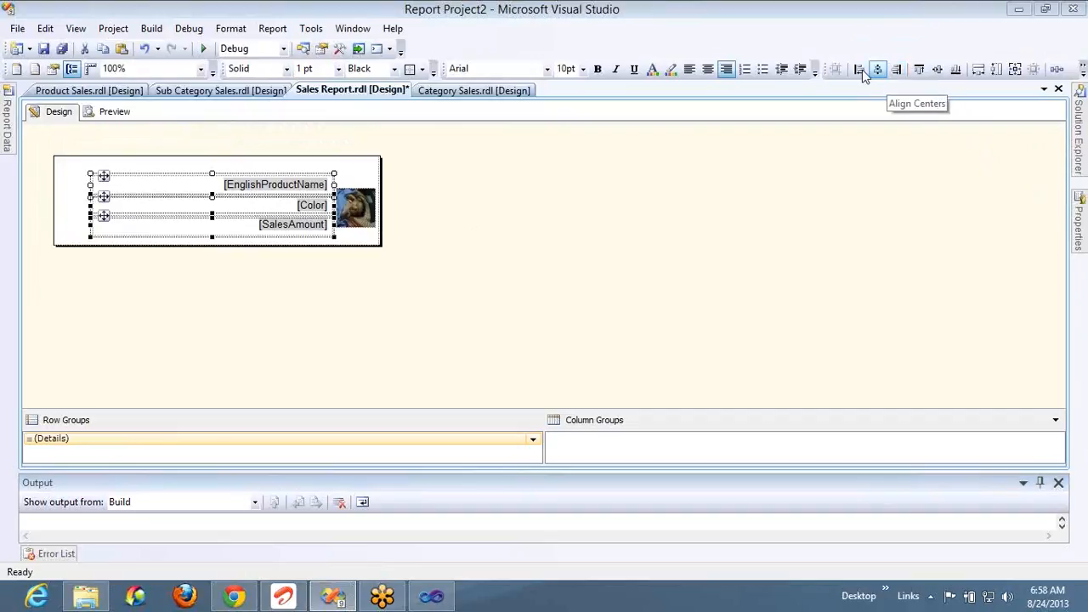
right_click(860, 68)
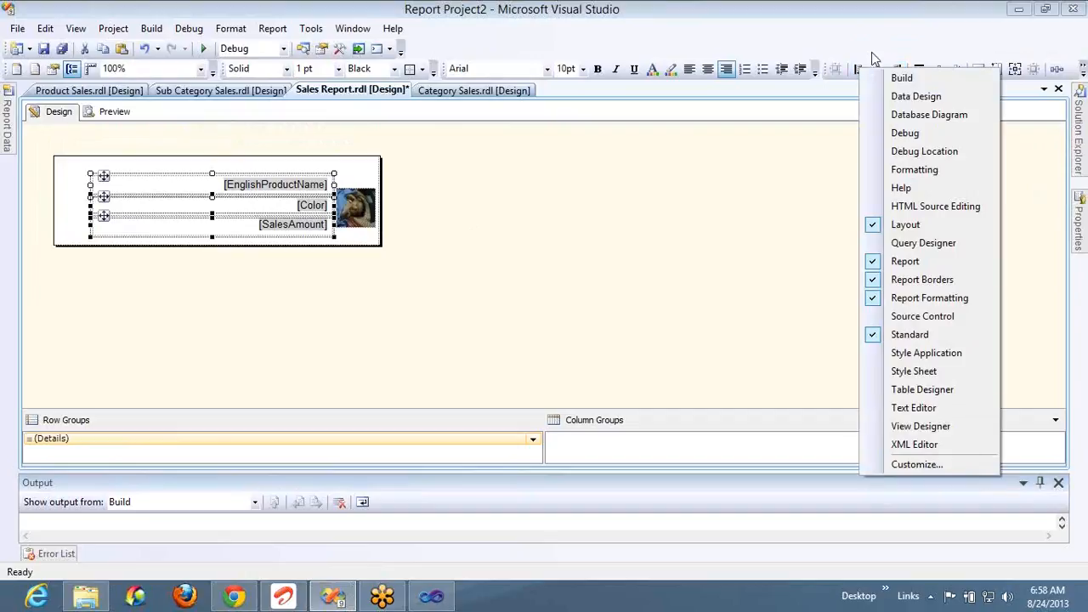
left_click(874, 58)
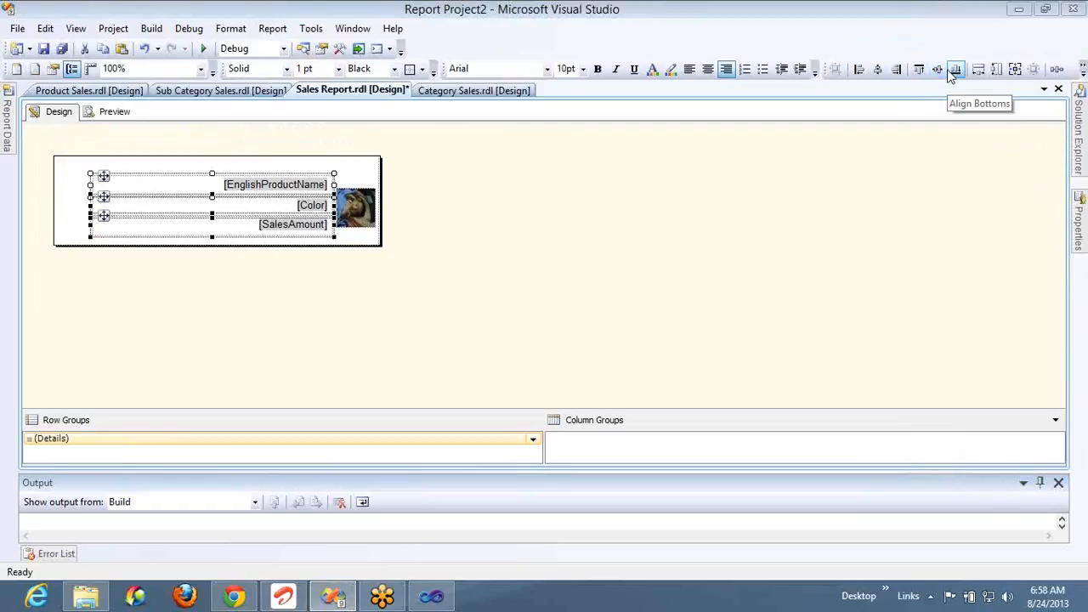
Step: Make the SalesAmount text box taller, and equalize the heights of all three text boxes using EnglishProductName as the reference
left_click(997, 69)
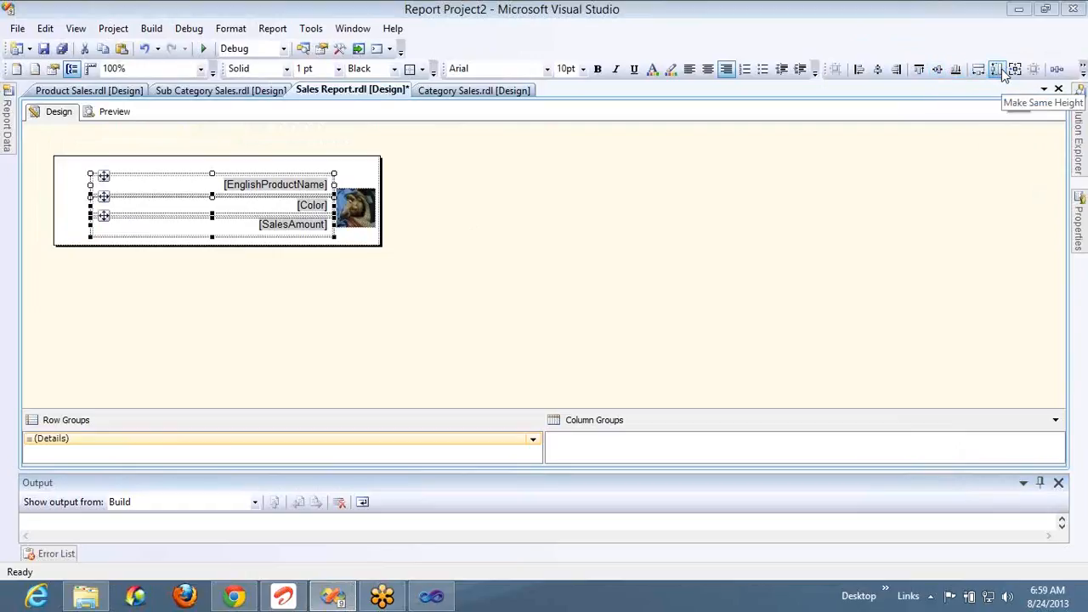
right_click(595, 200)
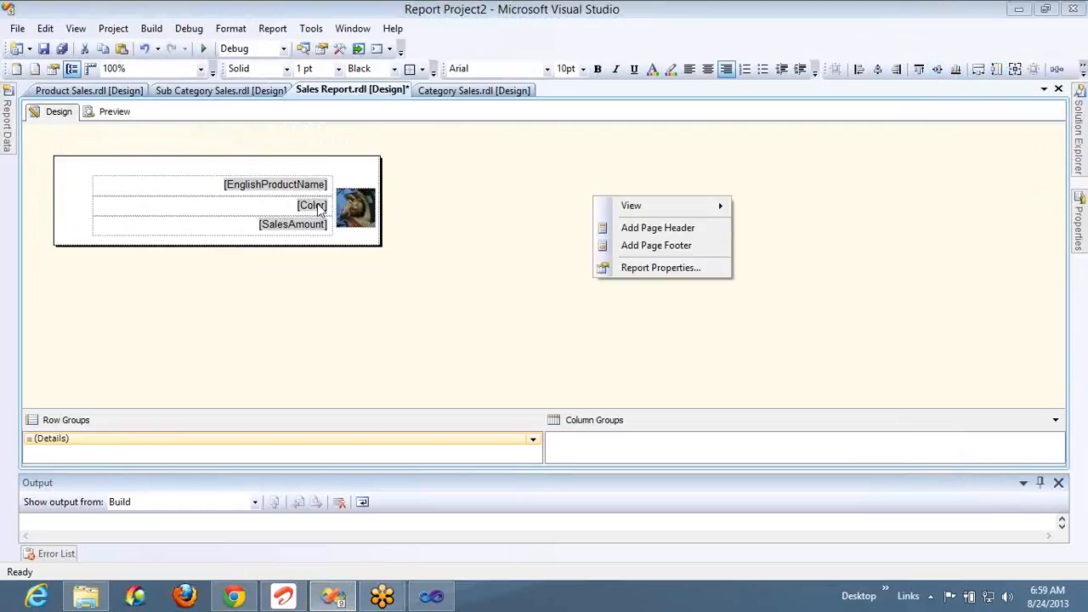
right_click(292, 224)
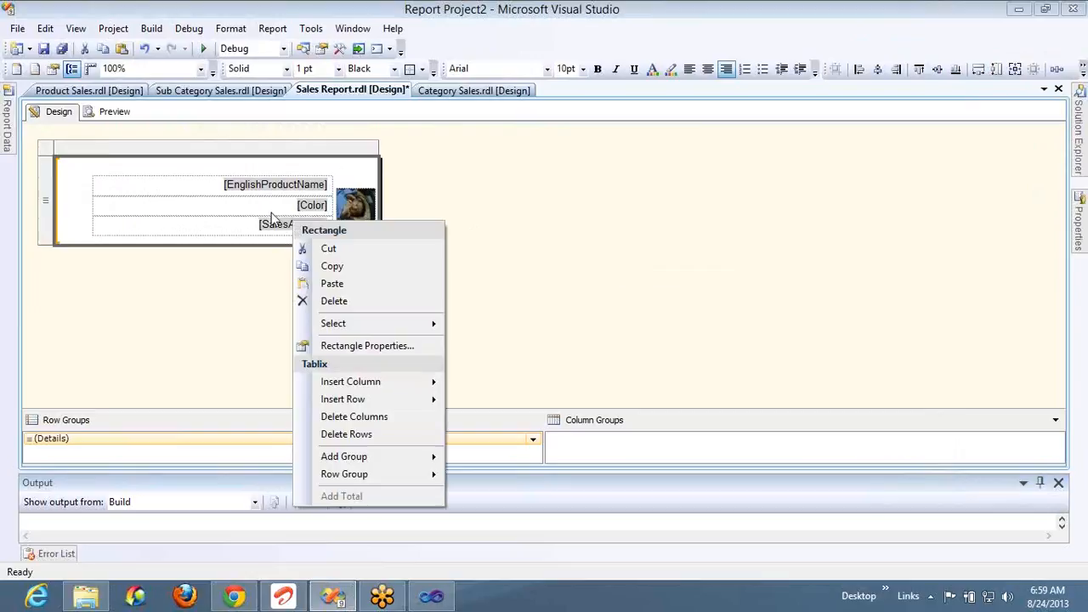
left_click(102, 214)
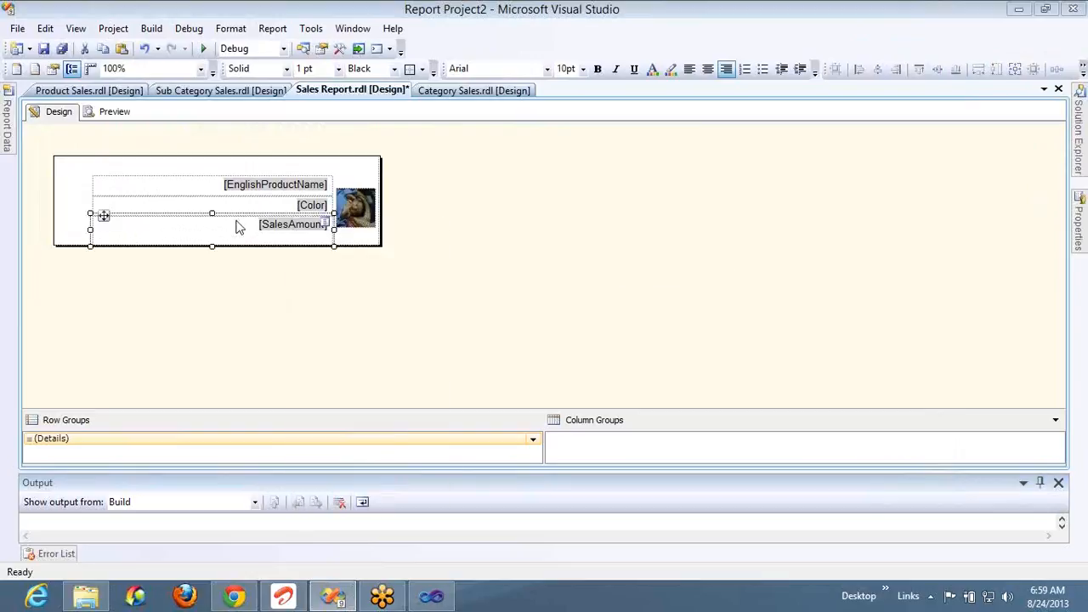
left_click(292, 187)
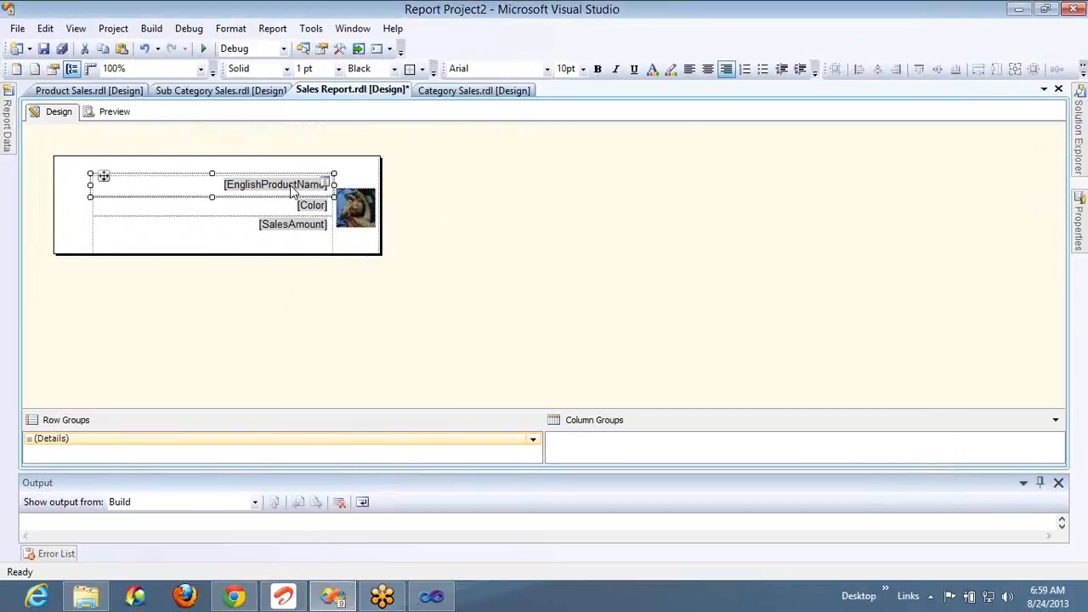
left_click(289, 205, "ctrl")
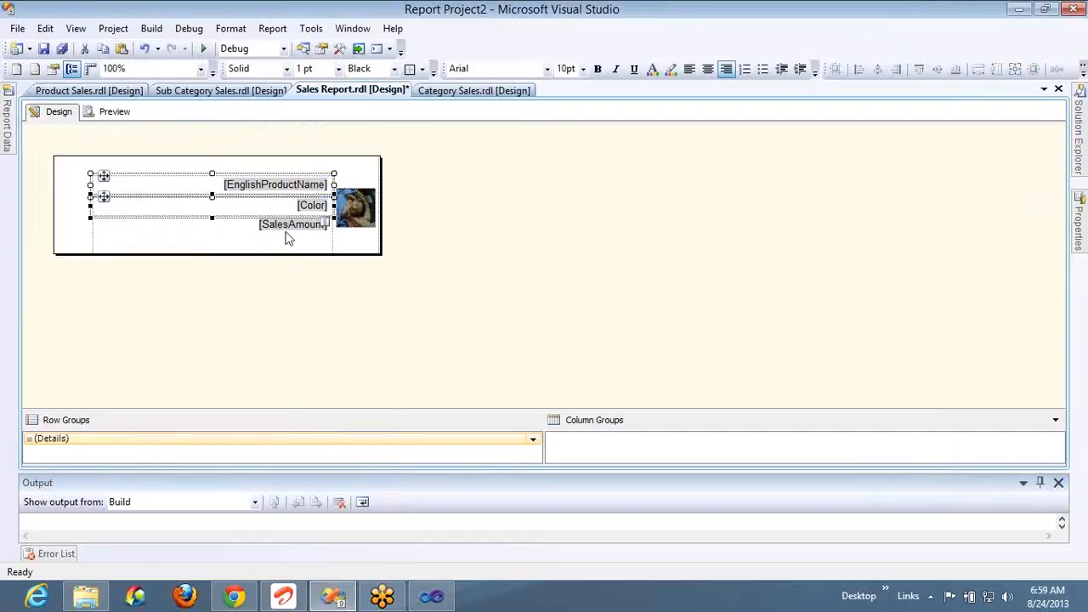
left_click(286, 234, "ctrl")
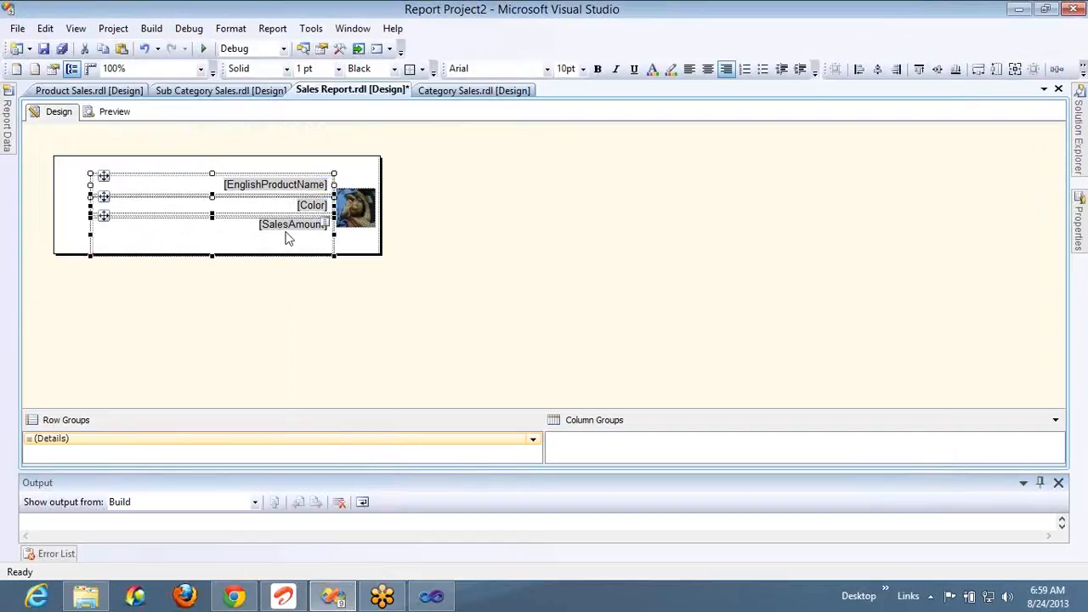
left_click(998, 71)
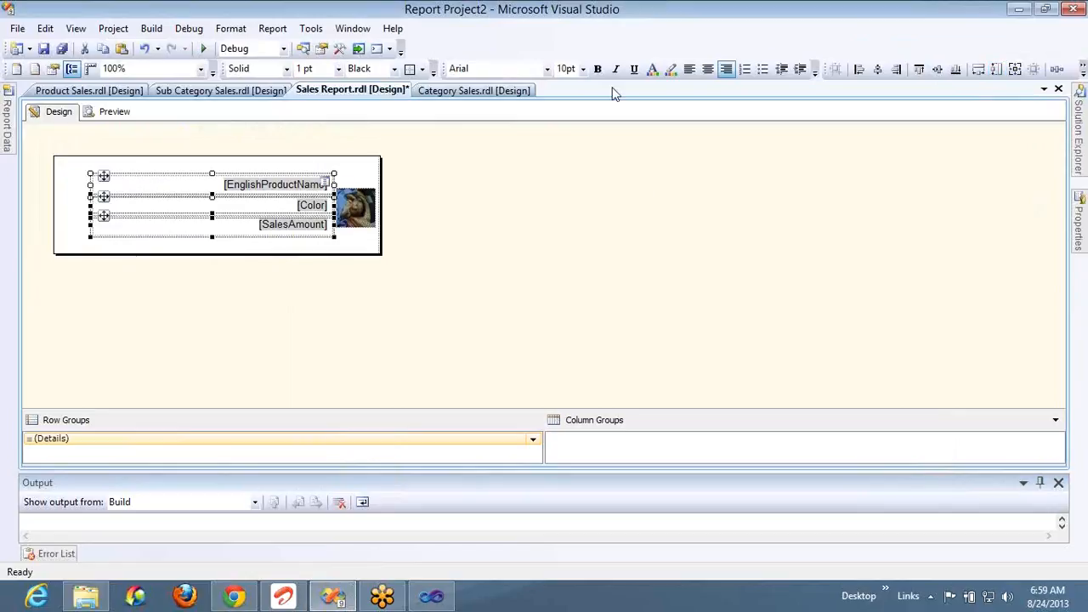
Step: Make the vertical spacing between the three selected text boxes equal
left_click(815, 73)
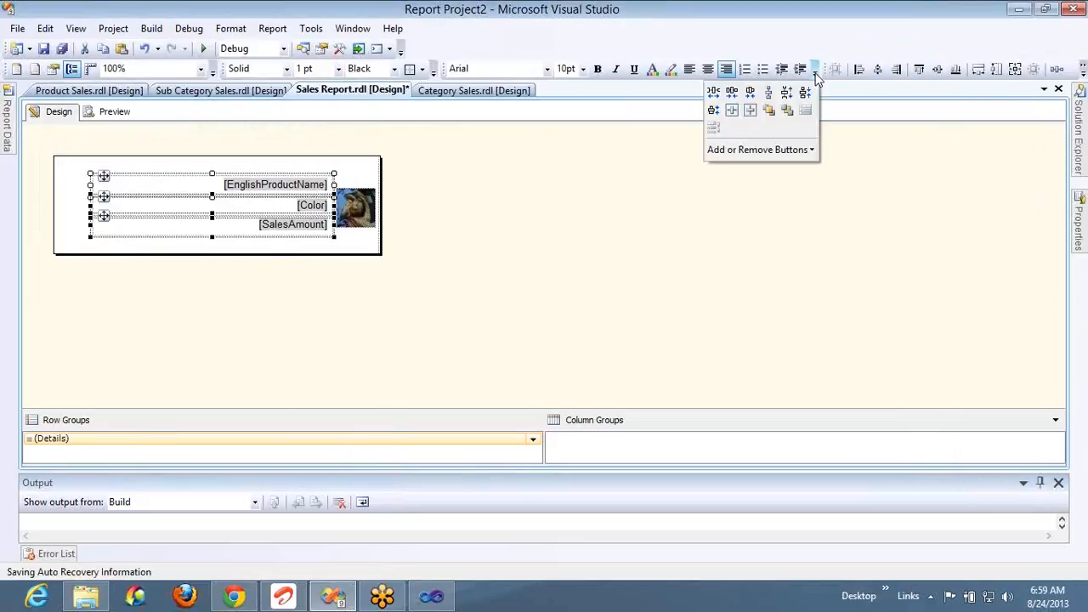
left_click(770, 96)
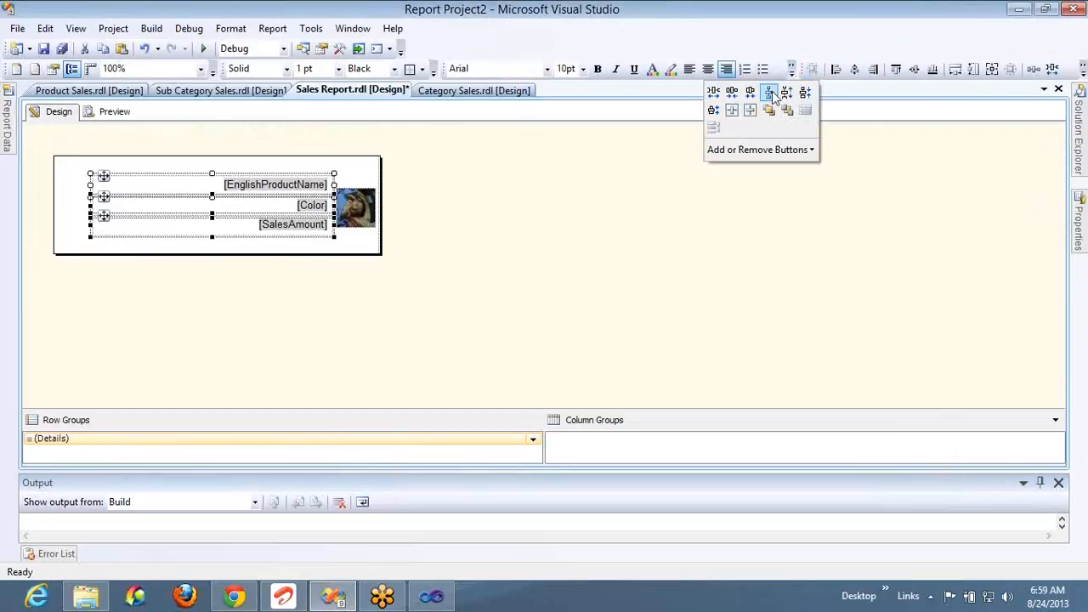
left_click(772, 95)
right_click(466, 287)
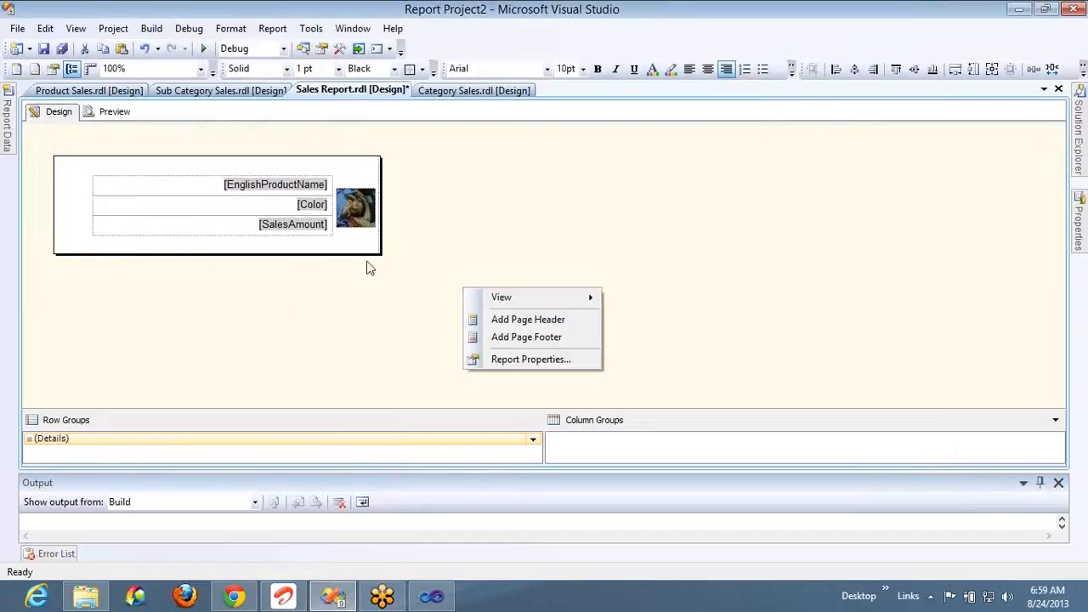
Step: Move the SalesAmount text box down to the list's bottom edge and the Color text box down to just above it
left_click(305, 234)
left_click(304, 234)
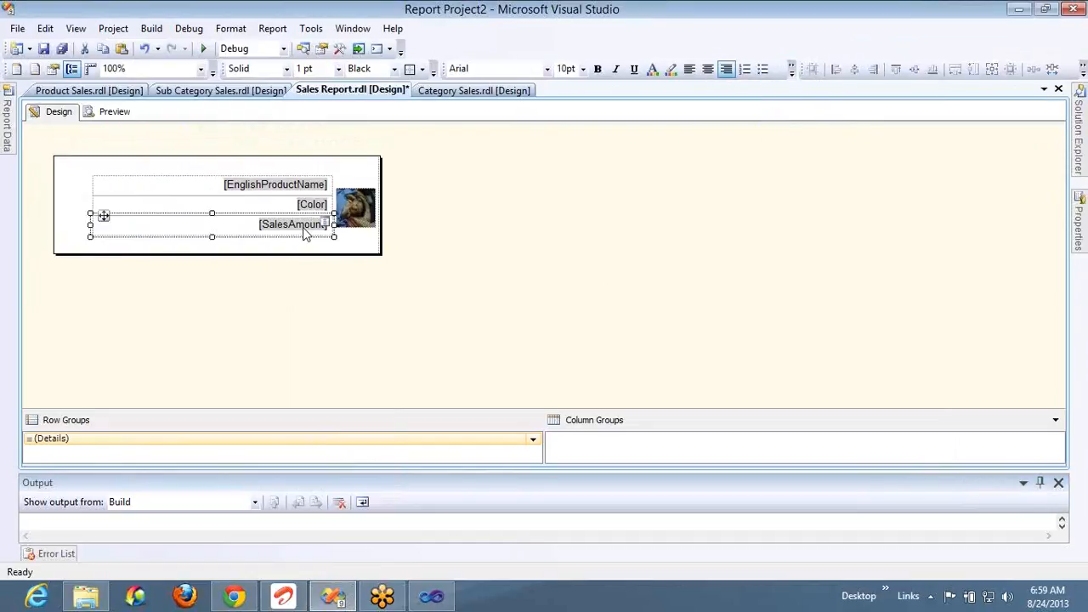
left_click_drag(304, 233, 305, 253)
left_click_drag(238, 201, 240, 208)
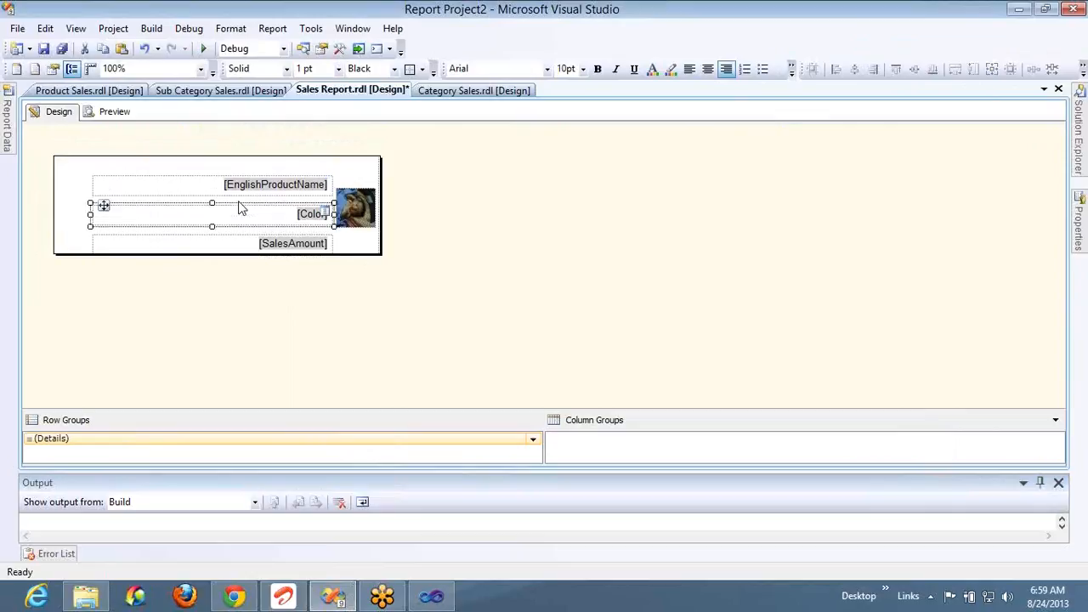
key("Down")
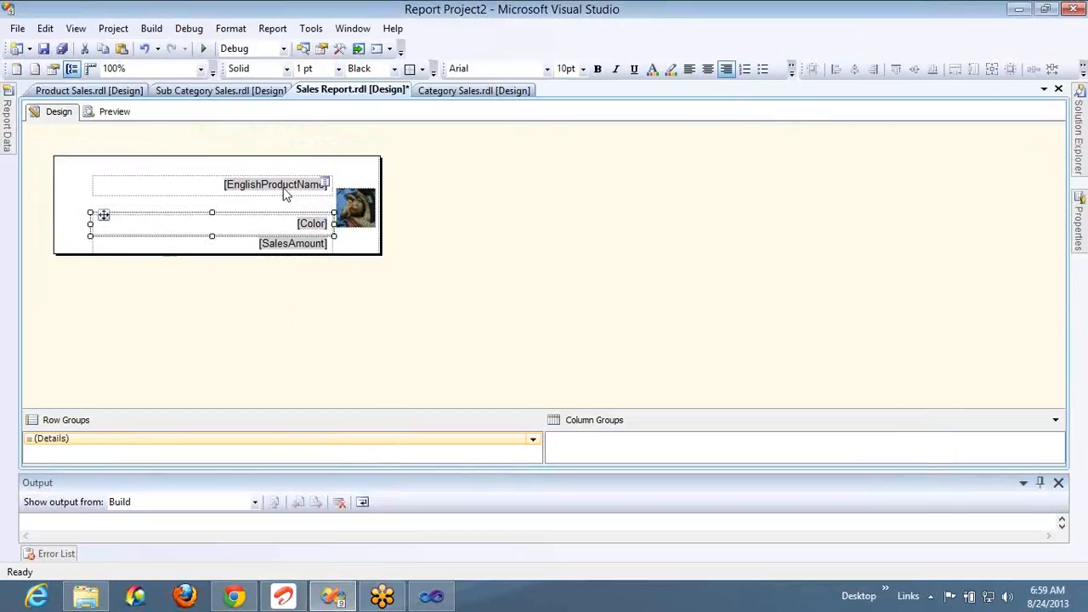
Step: Select the EnglishProductName, Color and SalesAmount text boxes together and distribute them with equal vertical spacing
left_click(284, 193, "ctrl")
left_click(284, 230)
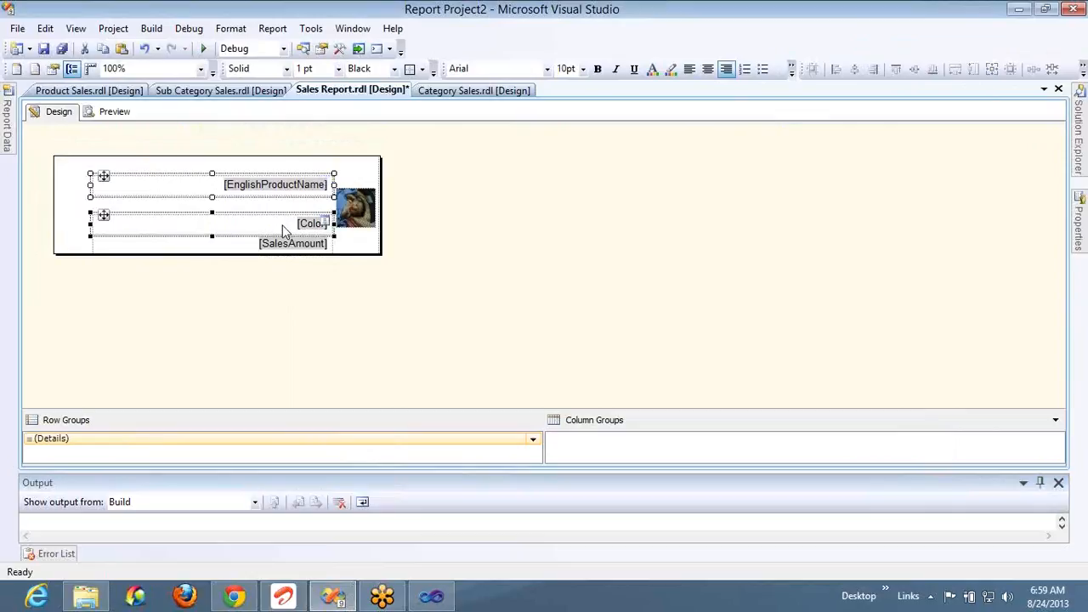
left_click(283, 248, "ctrl")
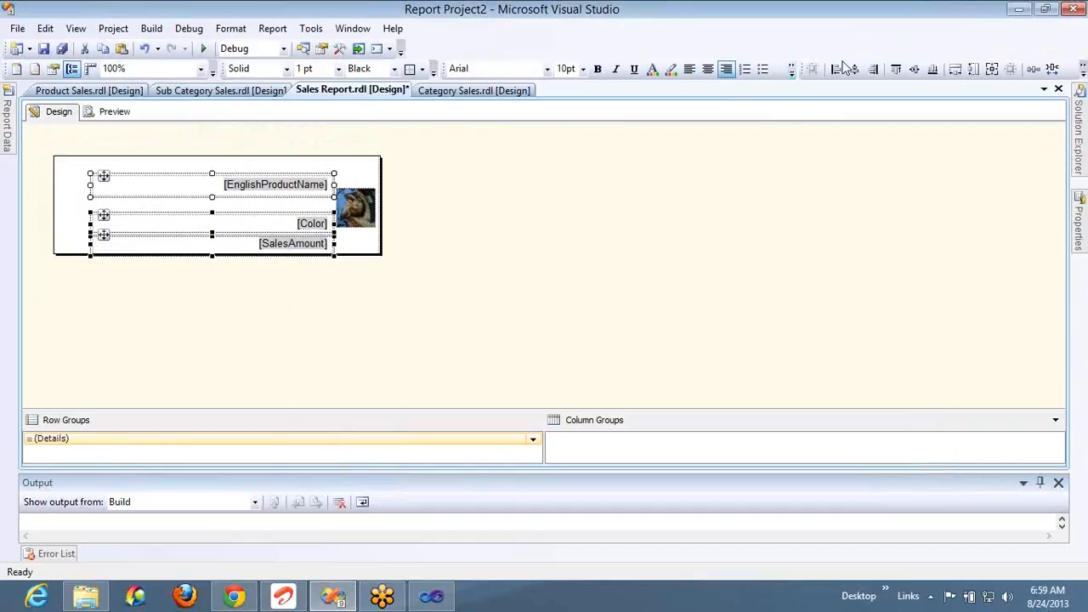
left_click(791, 70)
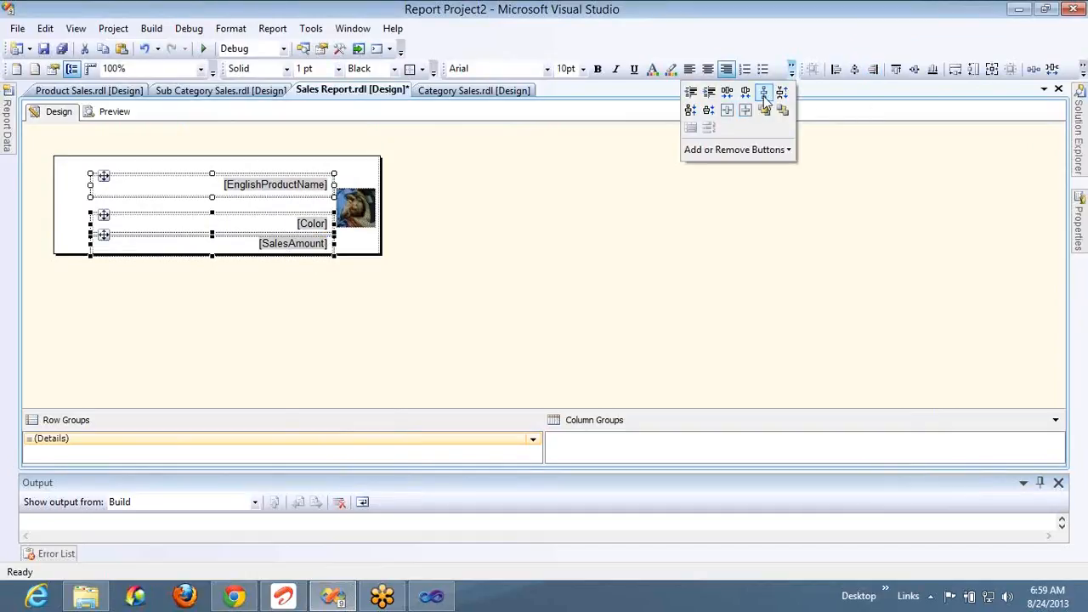
left_click(764, 95)
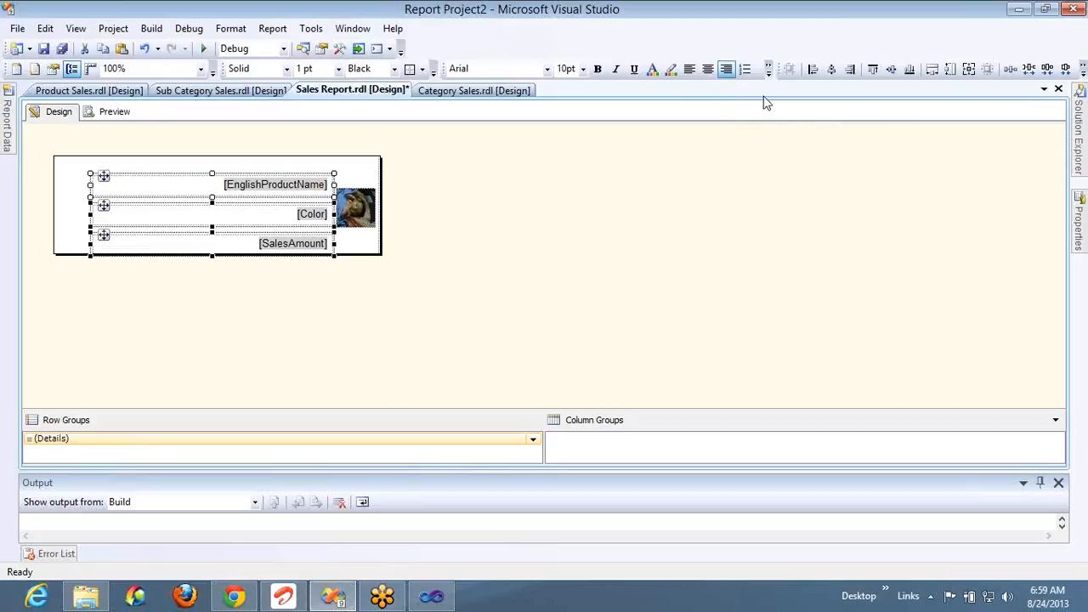
left_click(488, 248)
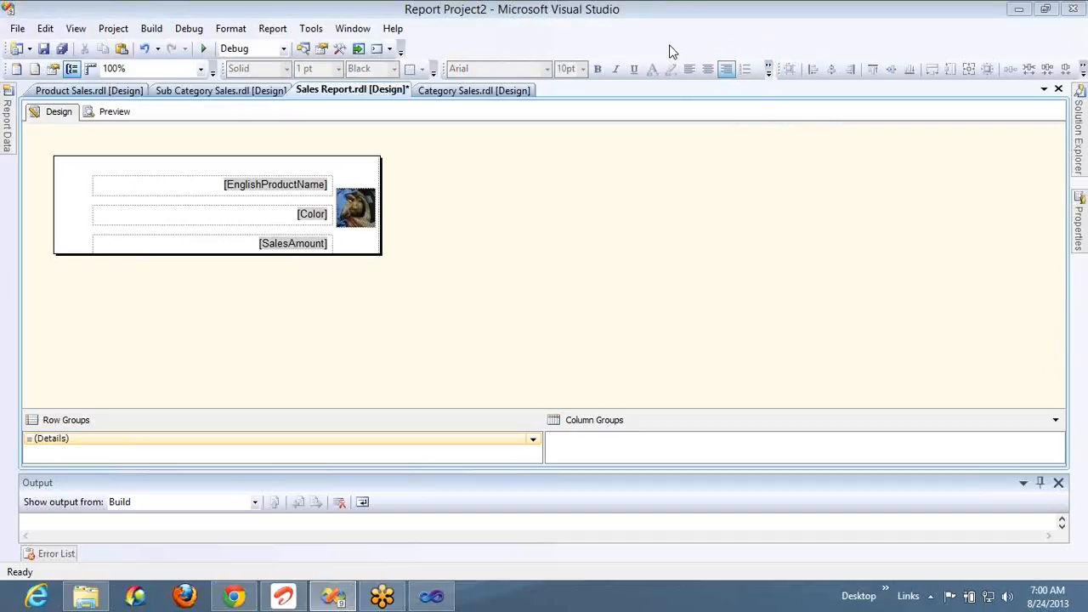
right_click(358, 244)
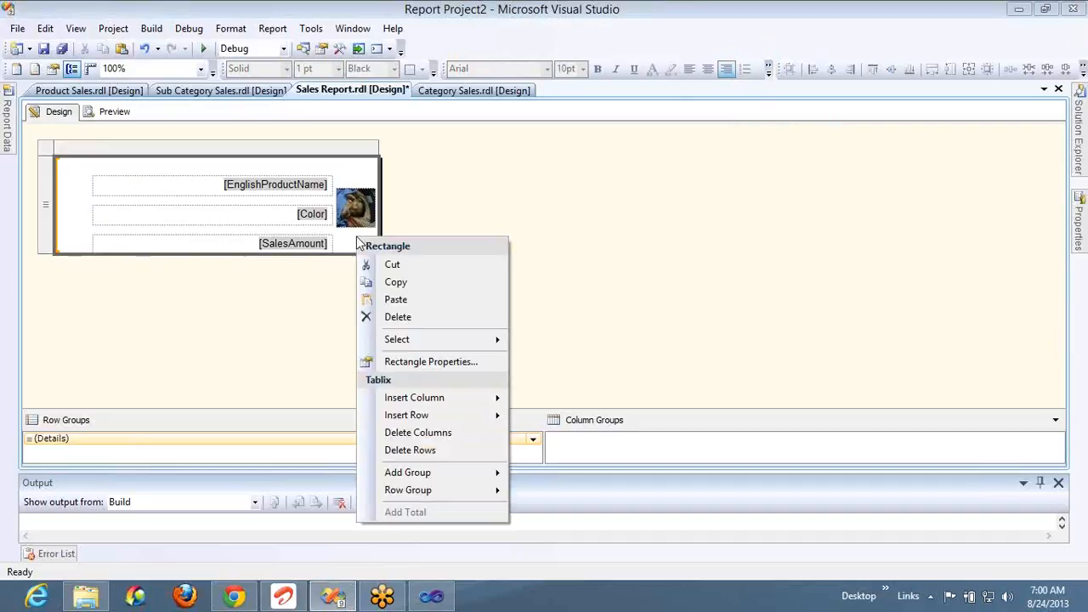
left_click(556, 192)
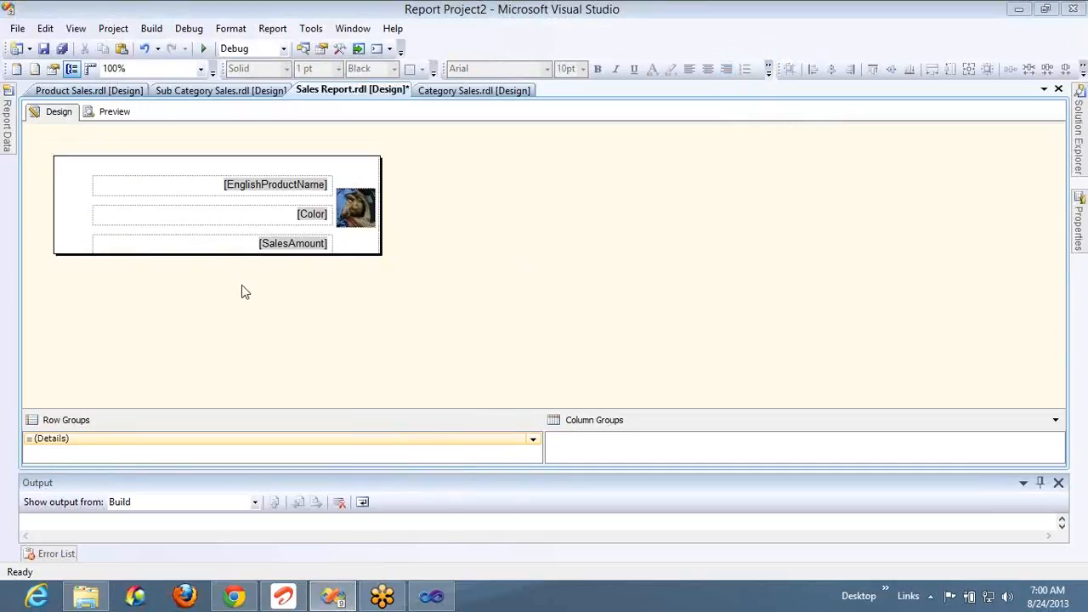